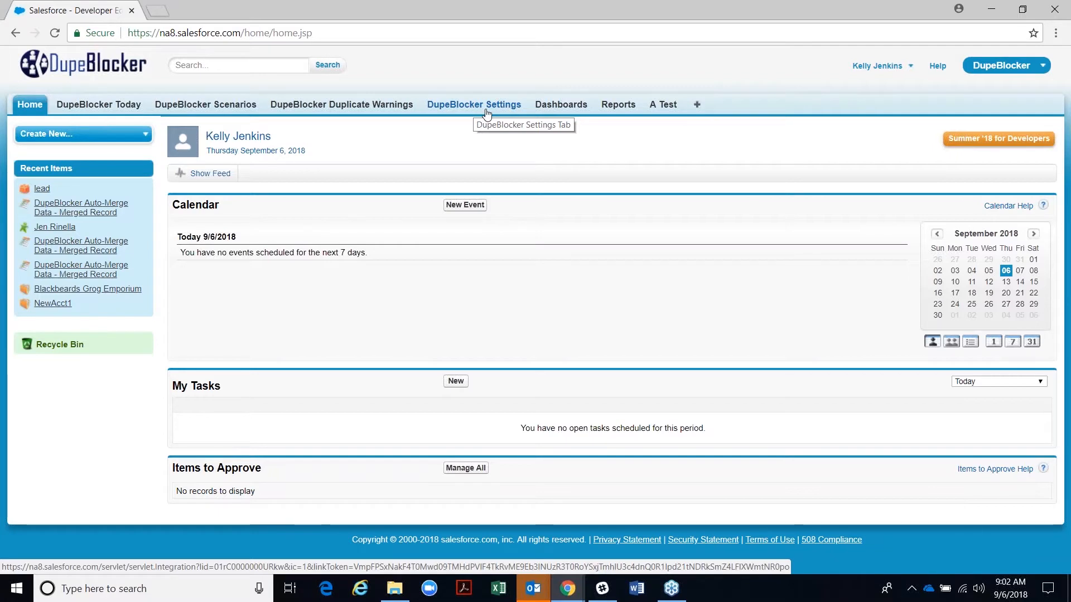
# - Open DupeBlocker Today in a new browser tab and highlight the installed version 3.9.11
pyautogui.rightClick(123, 112)
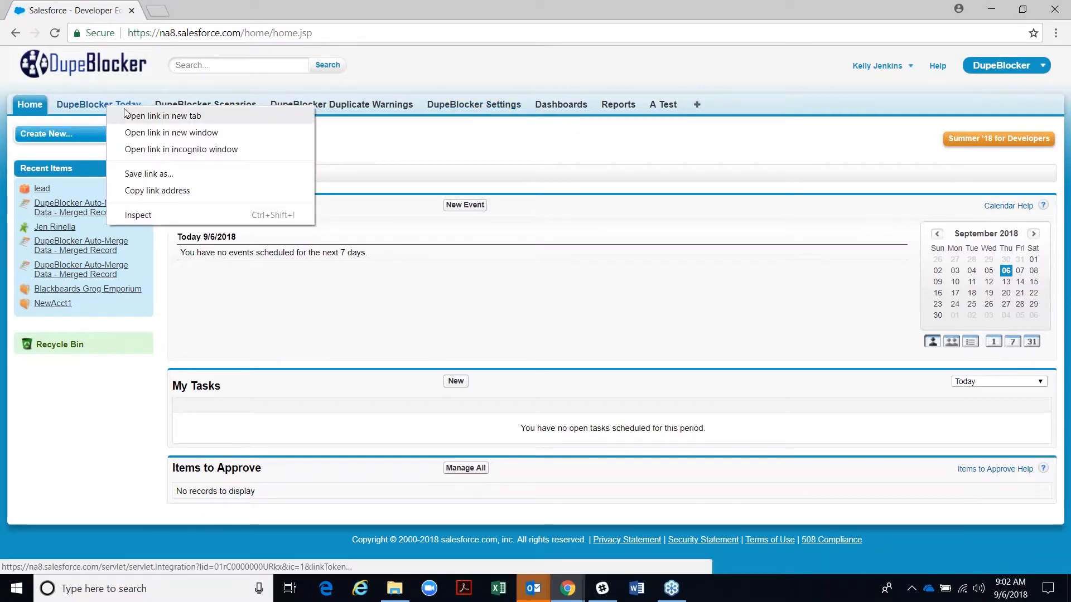
pyautogui.click(125, 115)
pyautogui.hotkey('ctrl', 'Tab')
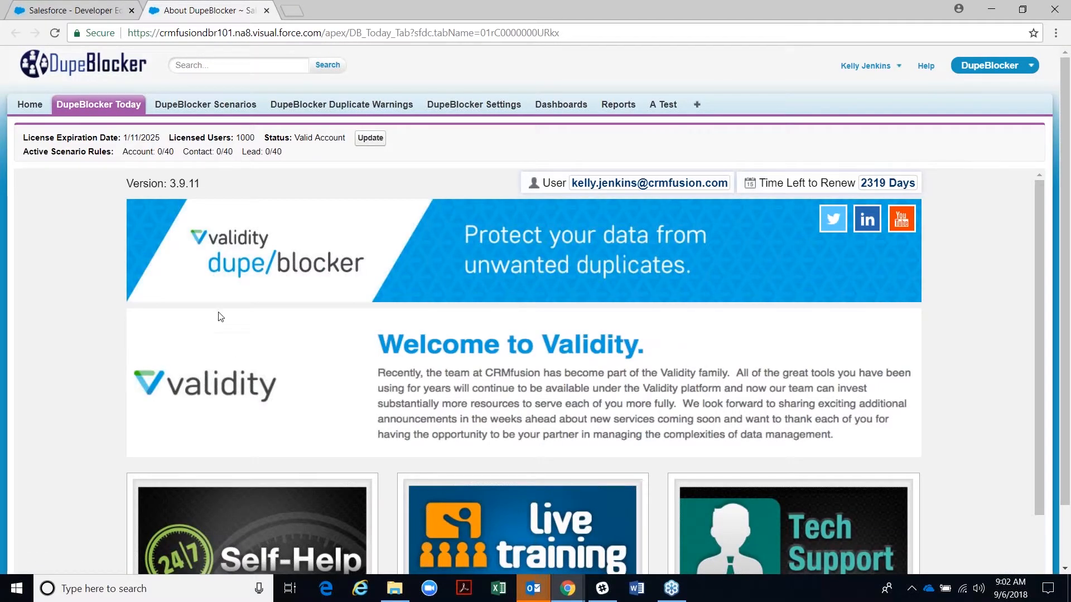
pyautogui.moveTo(201, 190); pyautogui.dragTo(163, 186)
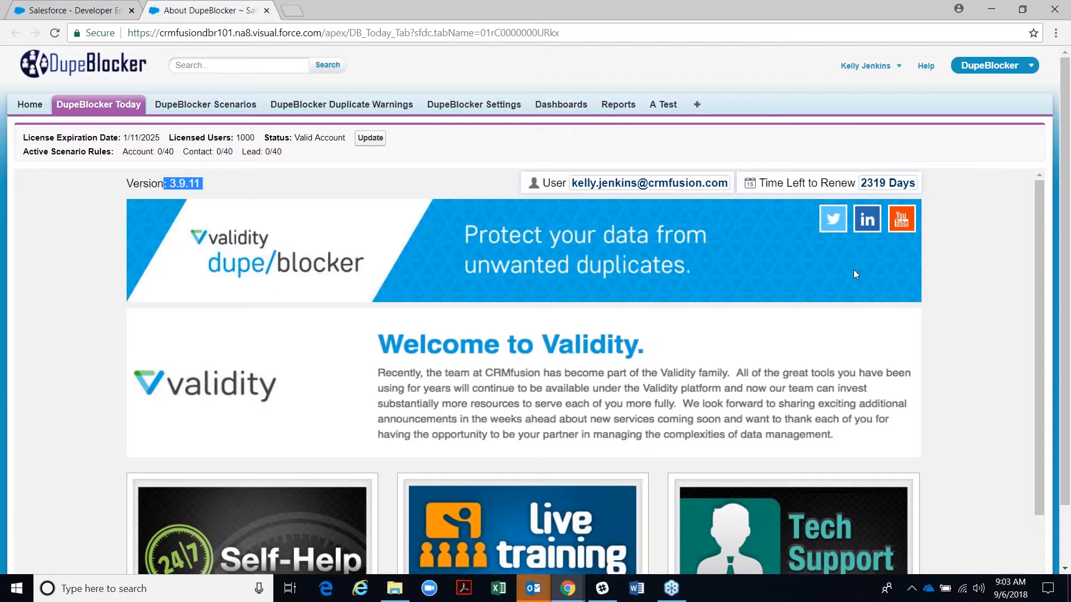
pyautogui.scroll(-1, 717, 340)
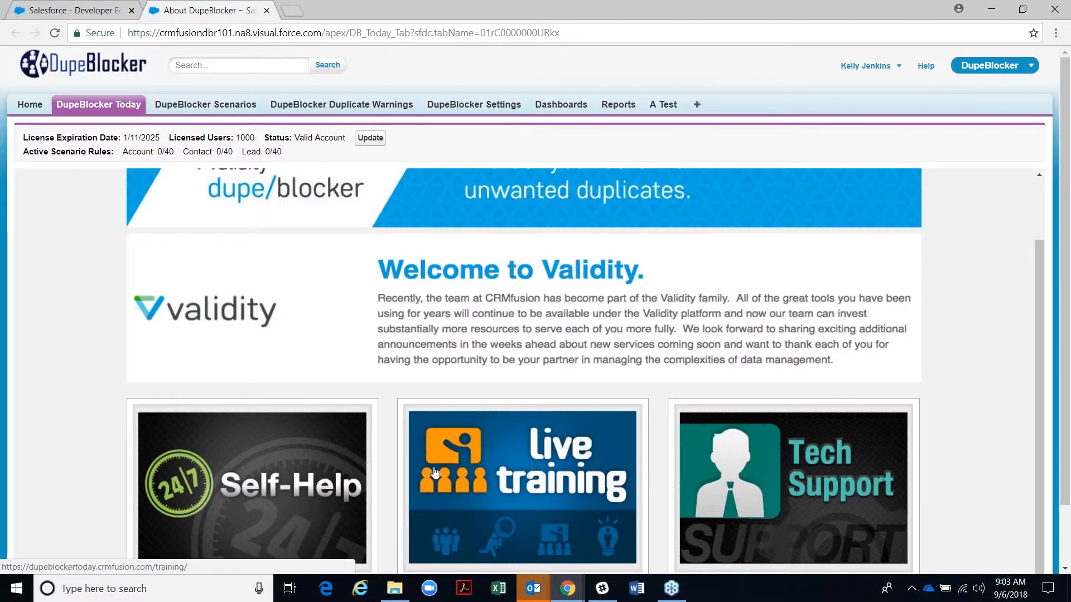
# - Open the Live Training schedule and preview, then close, the September 6 DupeBlocker session details
pyautogui.click(543, 503)
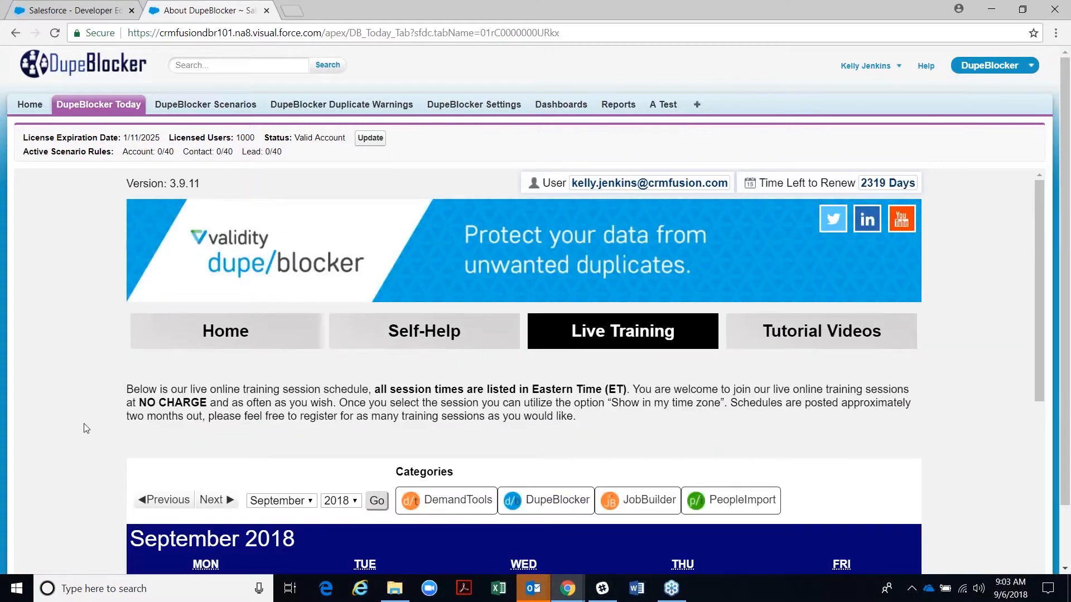
pyautogui.scroll(-5, 83, 424)
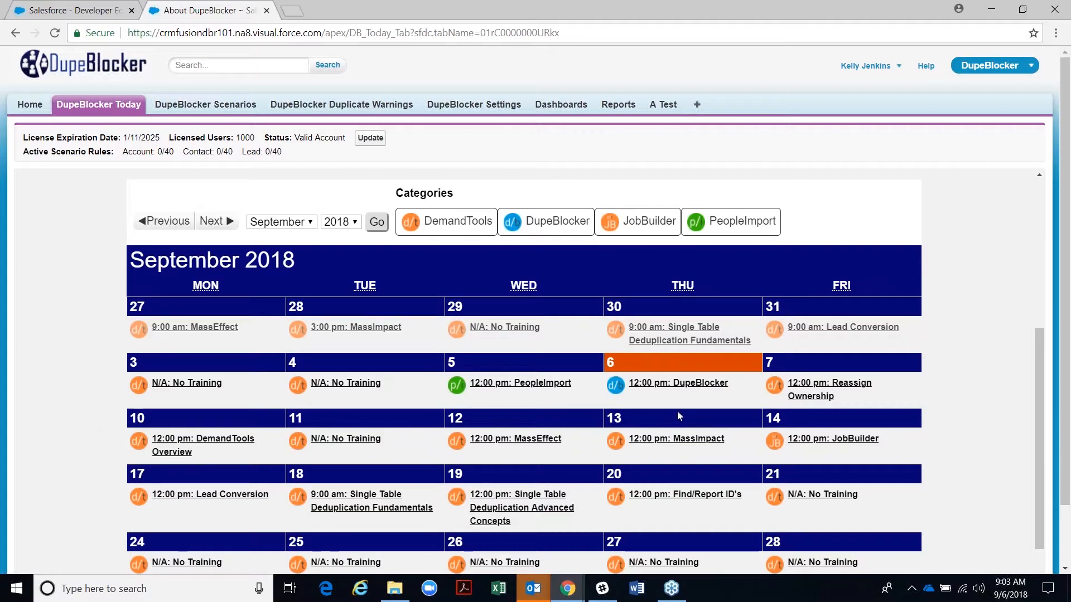
pyautogui.scroll(-1, 677, 411)
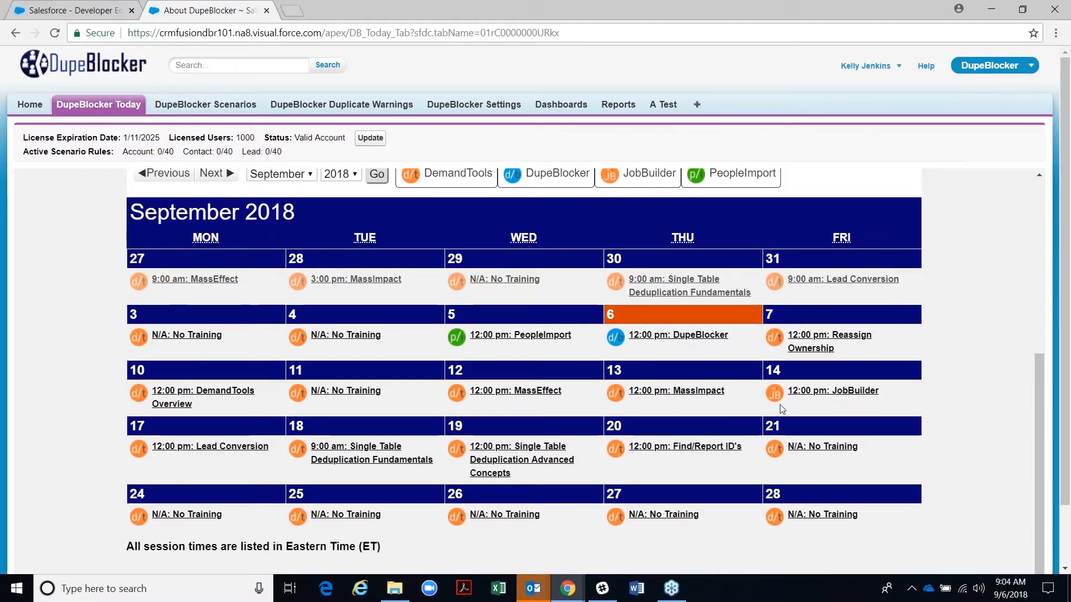
pyautogui.click(678, 337)
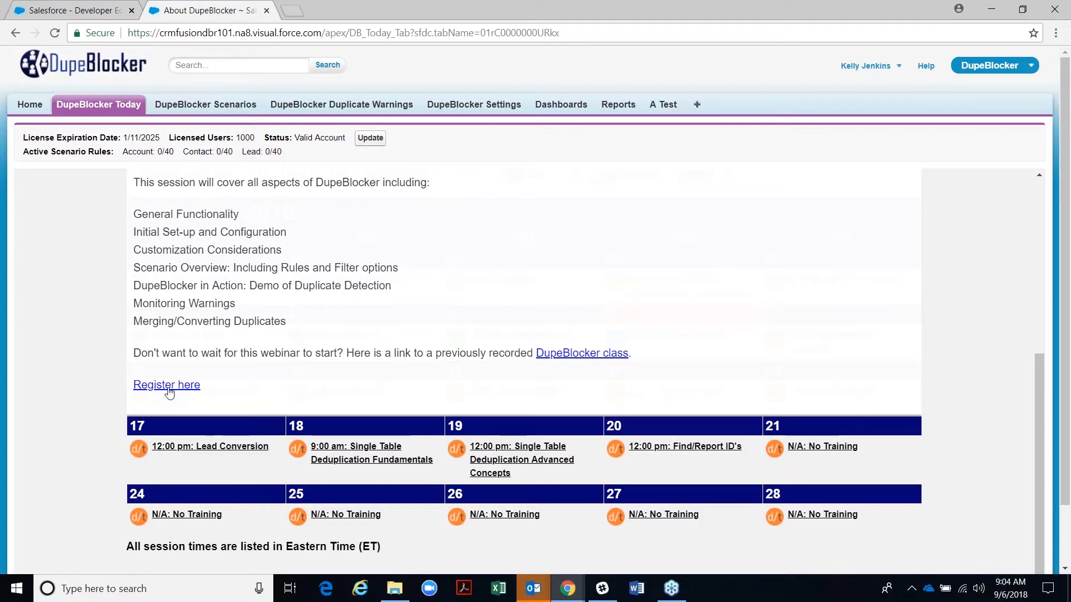
pyautogui.scroll(5, 725, 312)
pyautogui.scroll(-1, 254, 379)
pyautogui.click(141, 364)
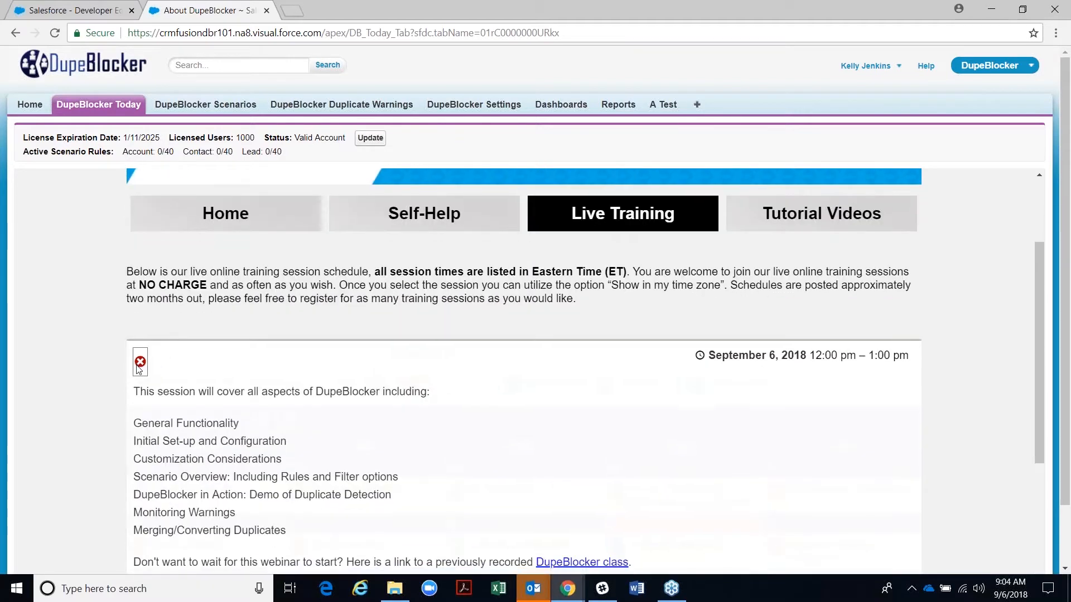
# - Show the details of the September 7 Reassign Ownership training session
pyautogui.scroll(-3, 814, 429)
pyautogui.scroll(-1, 839, 416)
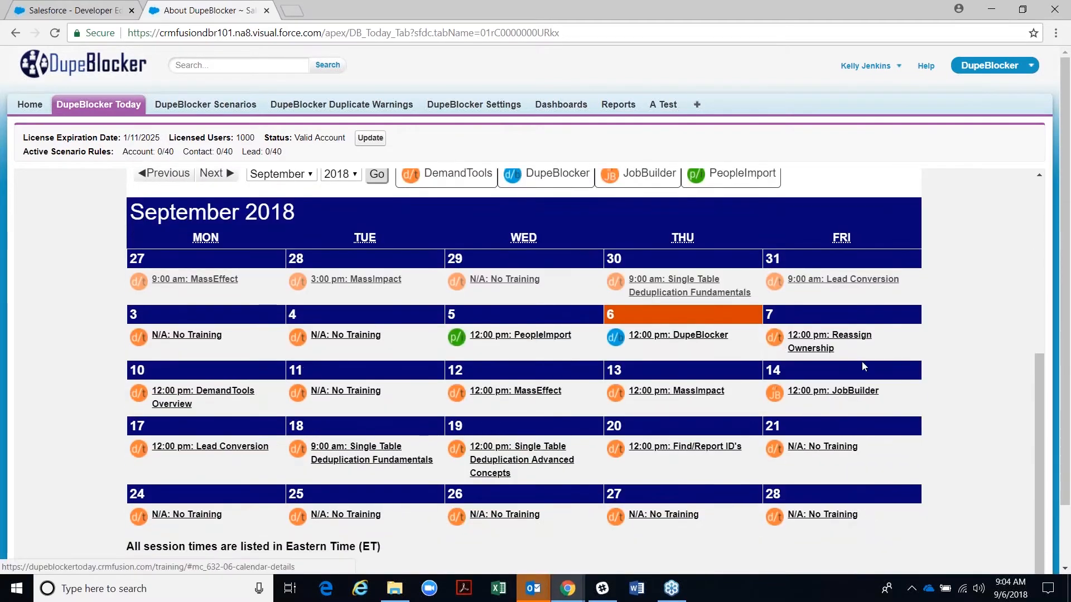
pyautogui.click(802, 345)
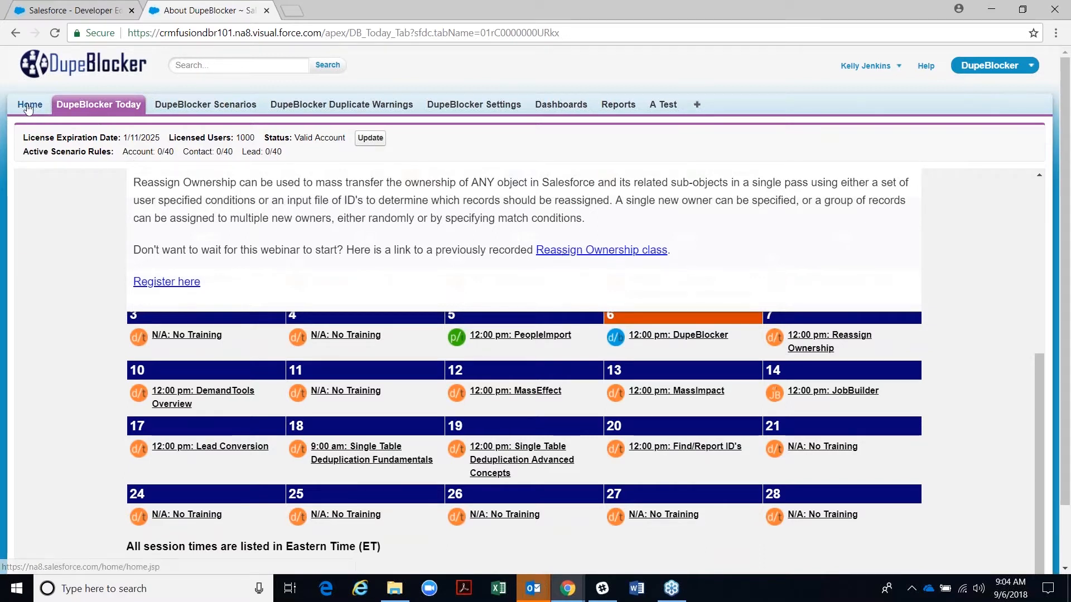
# - Close the About DupeBlocker tab and open DupeBlocker Settings in a new browser tab
pyautogui.click(267, 12)
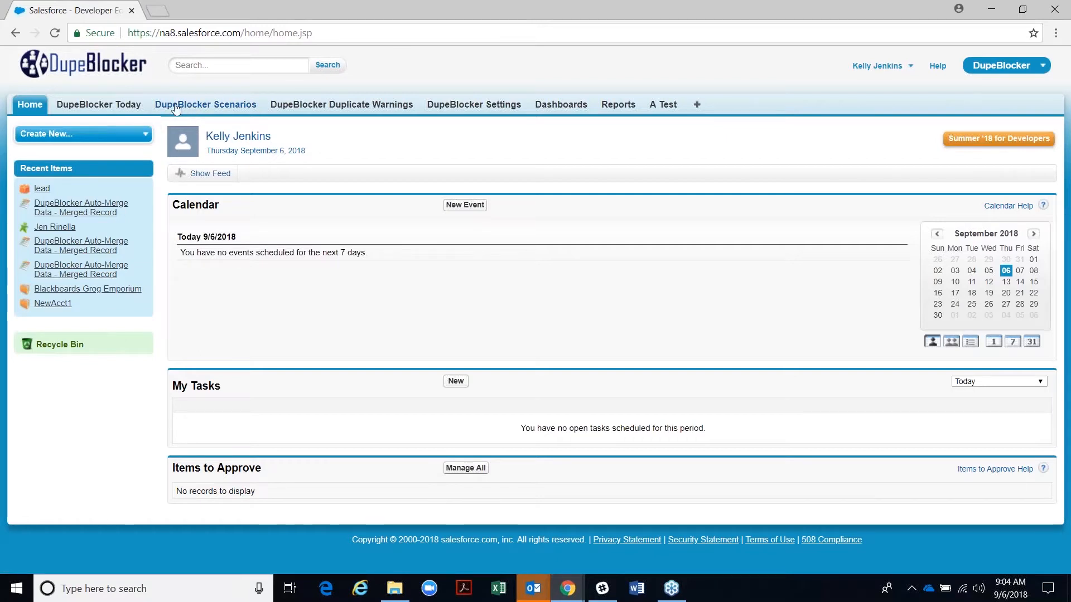
pyautogui.rightClick(482, 106)
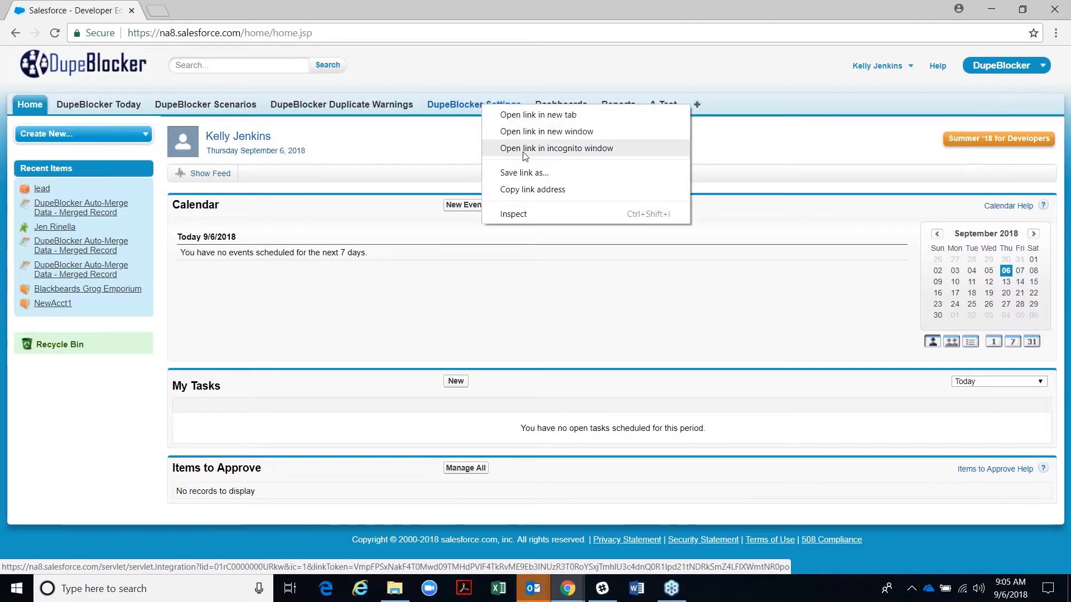
pyautogui.click(538, 115)
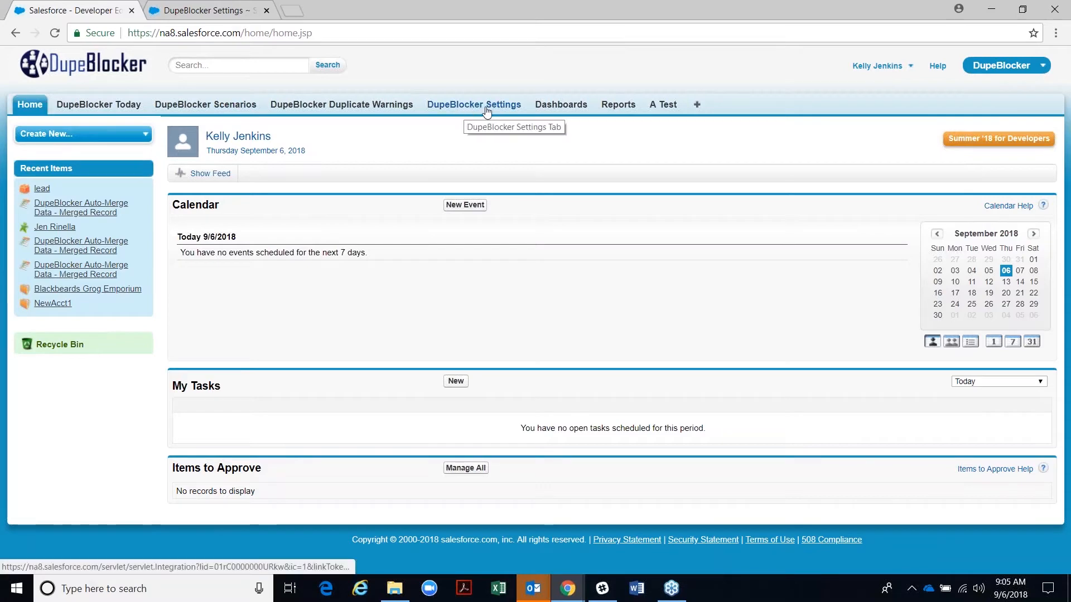
# - View DupeBlocker General Settings and highlight the Administrator E-mail value
pyautogui.click(187, 15)
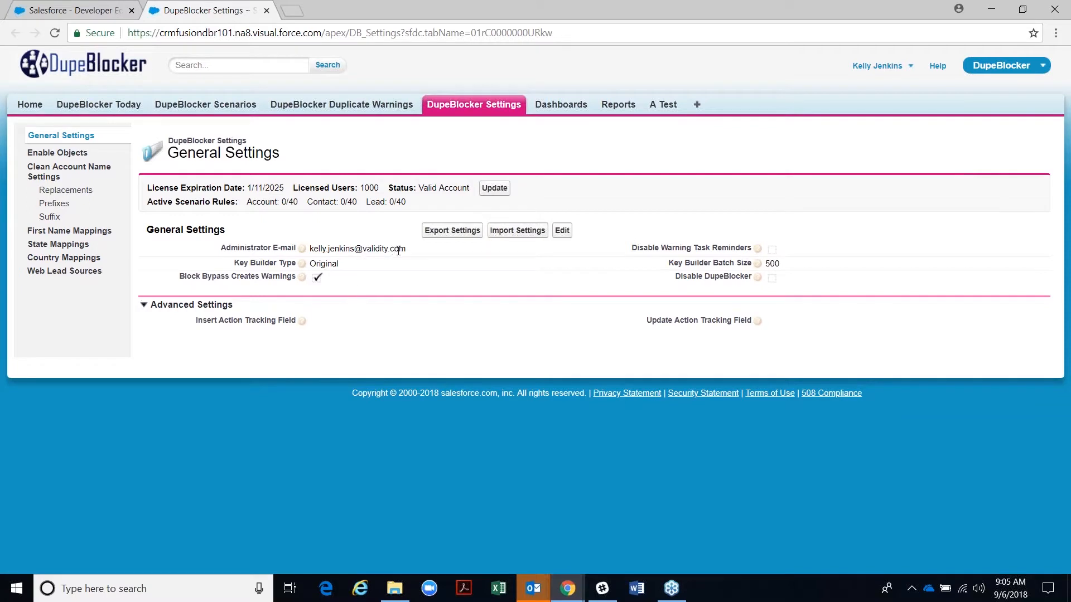
pyautogui.moveTo(412, 252); pyautogui.dragTo(306, 249)
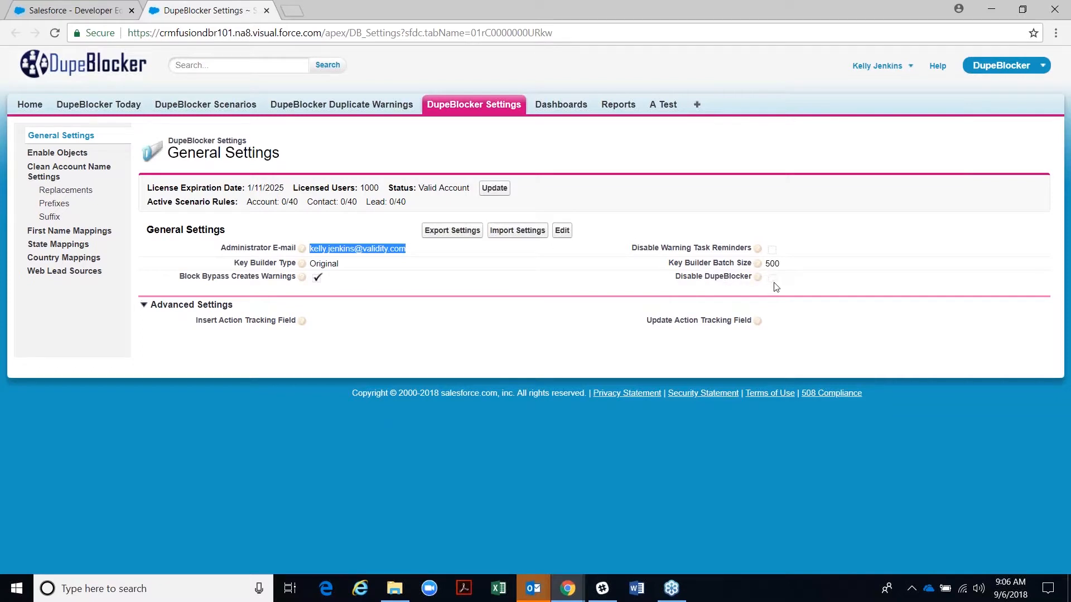
pyautogui.moveTo(691, 283)
pyautogui.moveTo(757, 278)
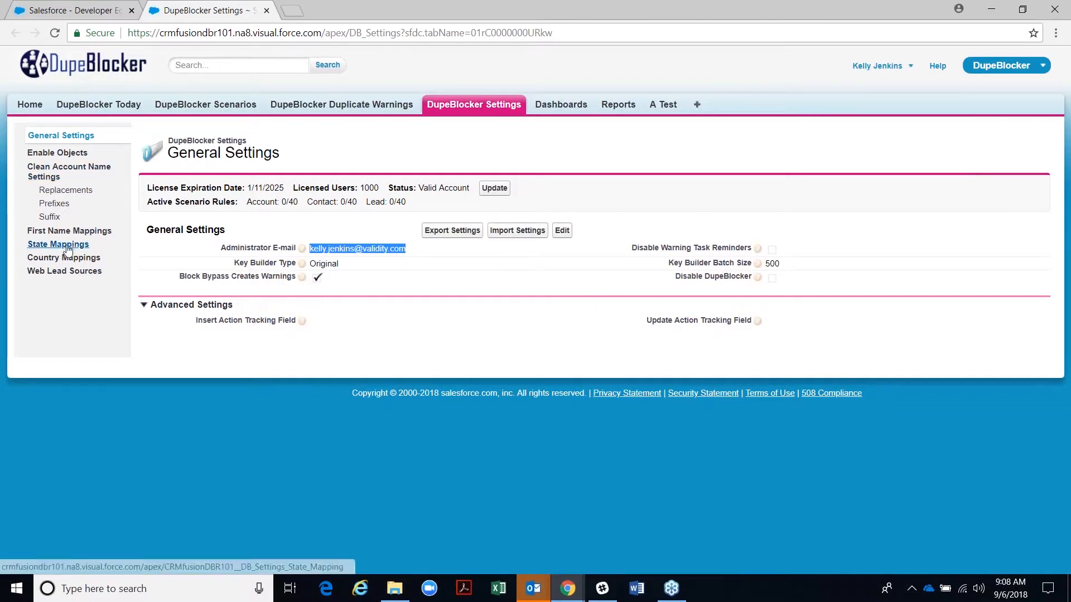
pyautogui.click(48, 158)
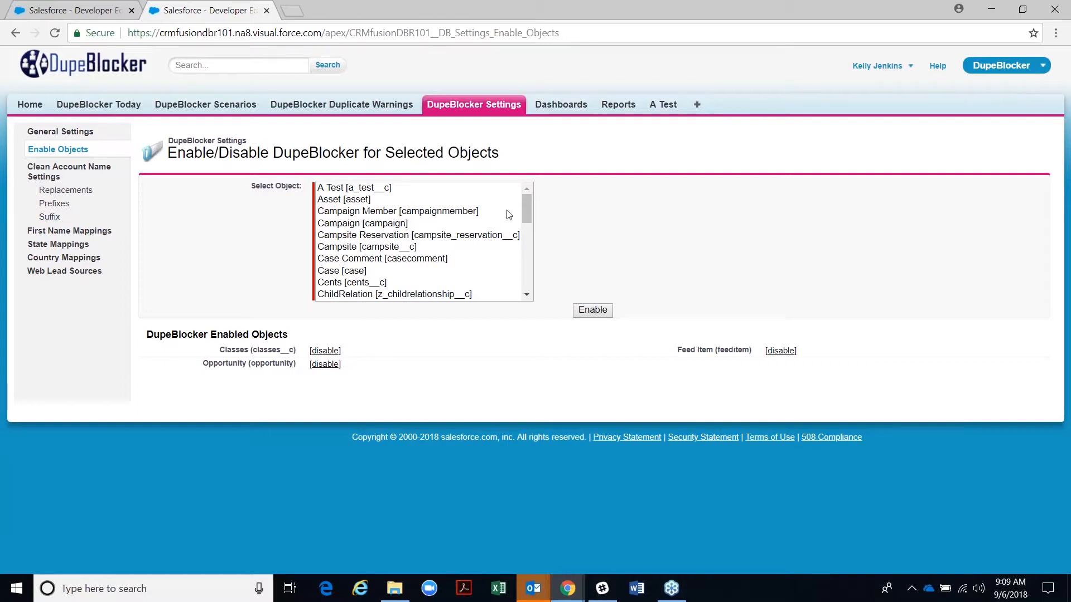
pyautogui.click(331, 261)
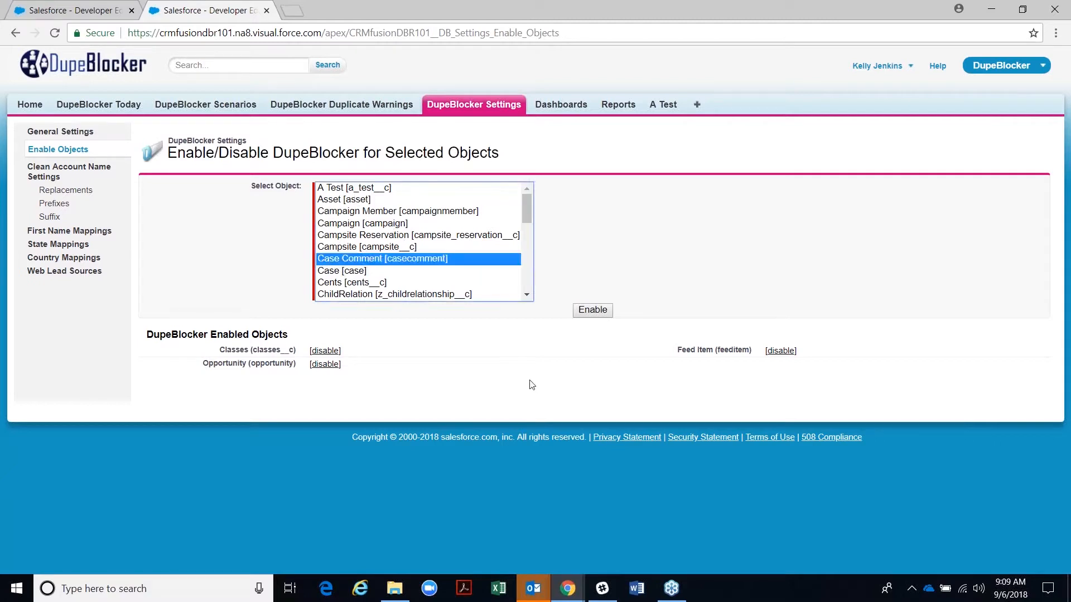
pyautogui.click(359, 272)
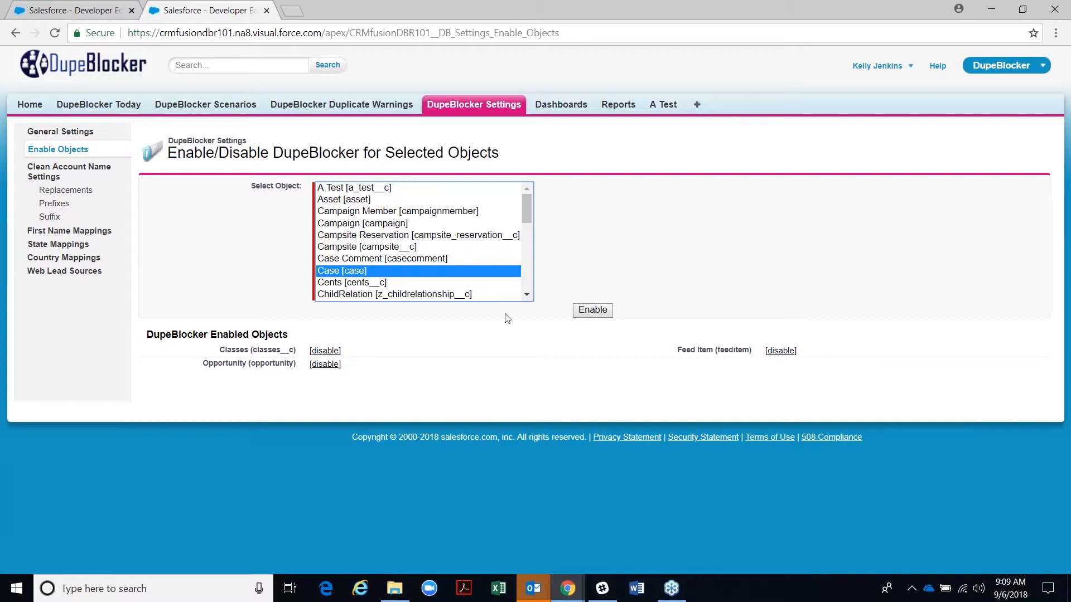
pyautogui.moveTo(147, 335); pyautogui.dragTo(293, 345)
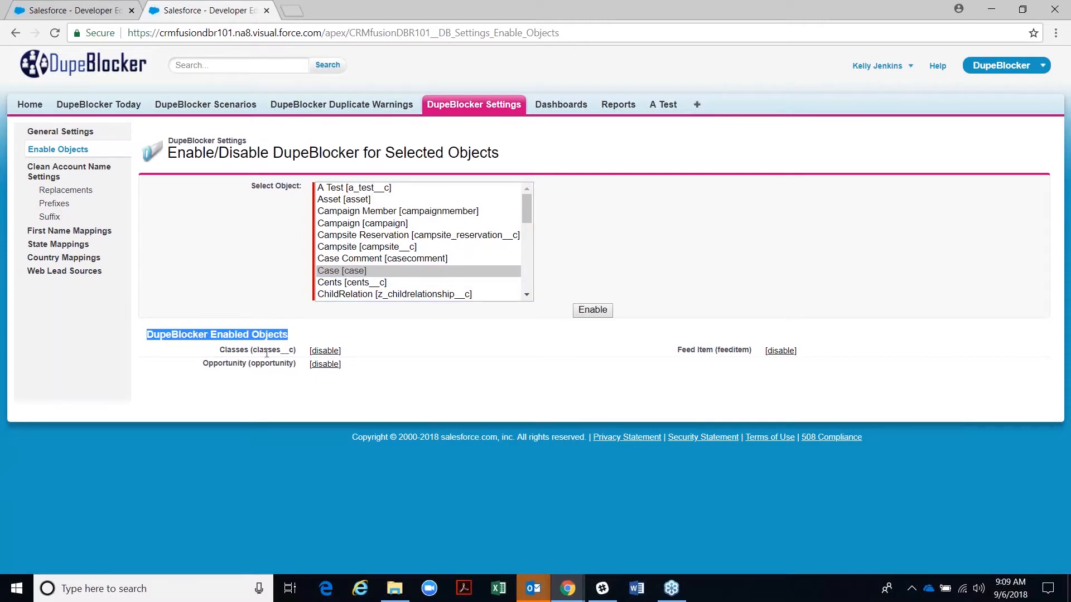
pyautogui.click(218, 353)
pyautogui.moveTo(219, 351)
pyautogui.mouseDown()
pyautogui.moveTo(254, 351)
pyautogui.moveTo(236, 363)
pyautogui.mouseUp()
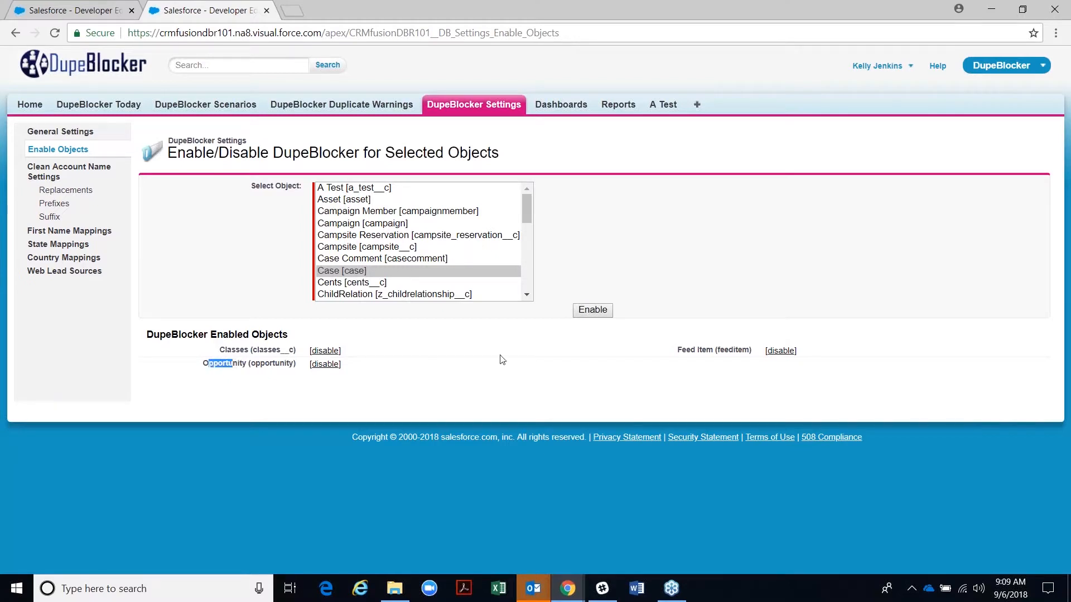
pyautogui.moveTo(677, 351); pyautogui.dragTo(714, 350)
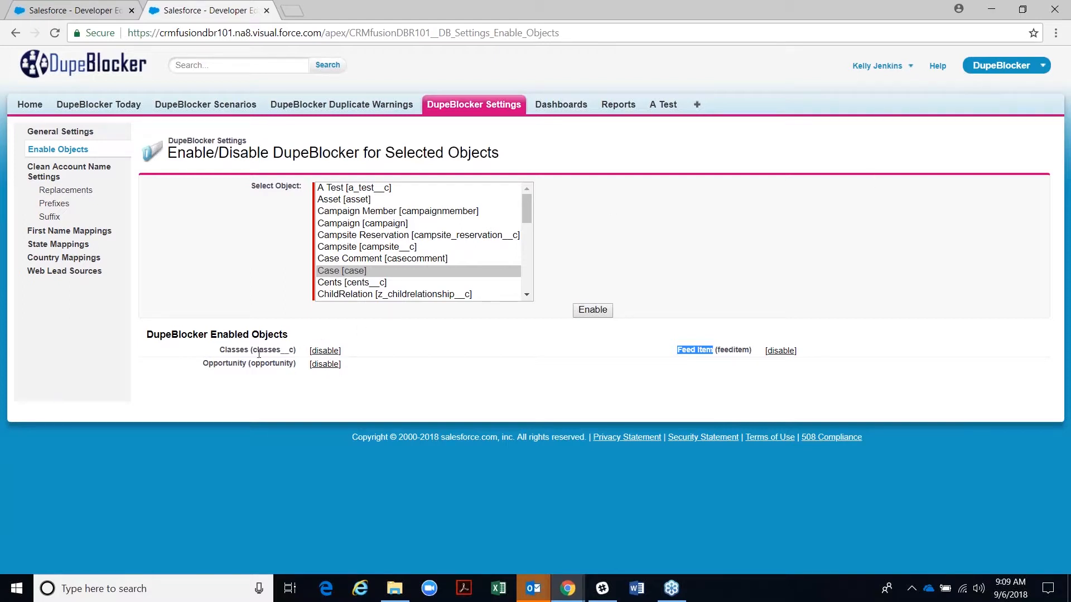
pyautogui.moveTo(251, 351); pyautogui.dragTo(294, 350)
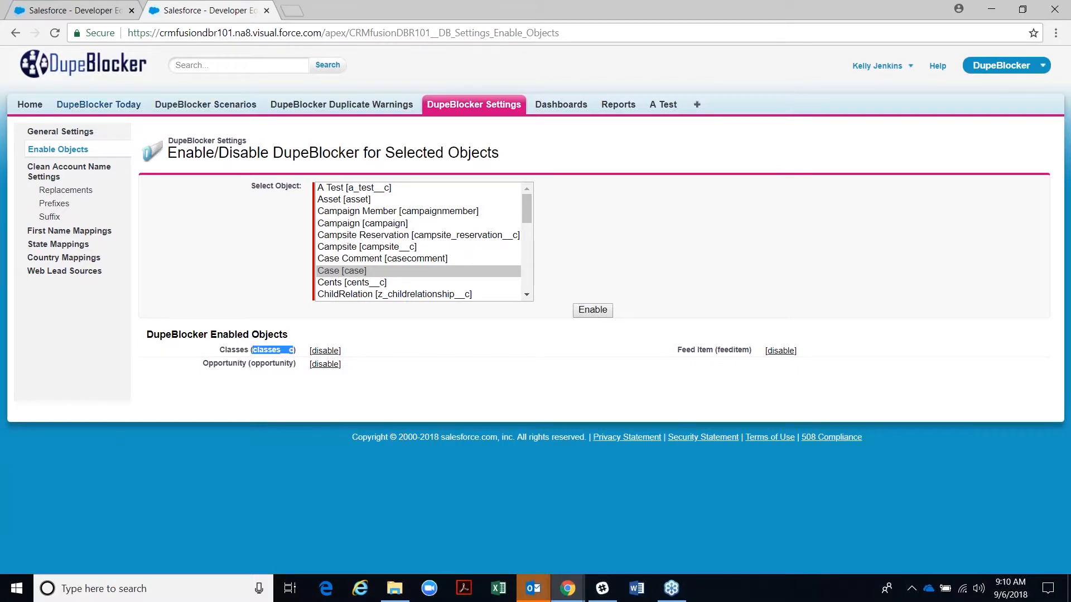
# - Open the Scenarios list in a new browser tab and view its 10 default scenarios
pyautogui.rightClick(201, 104)
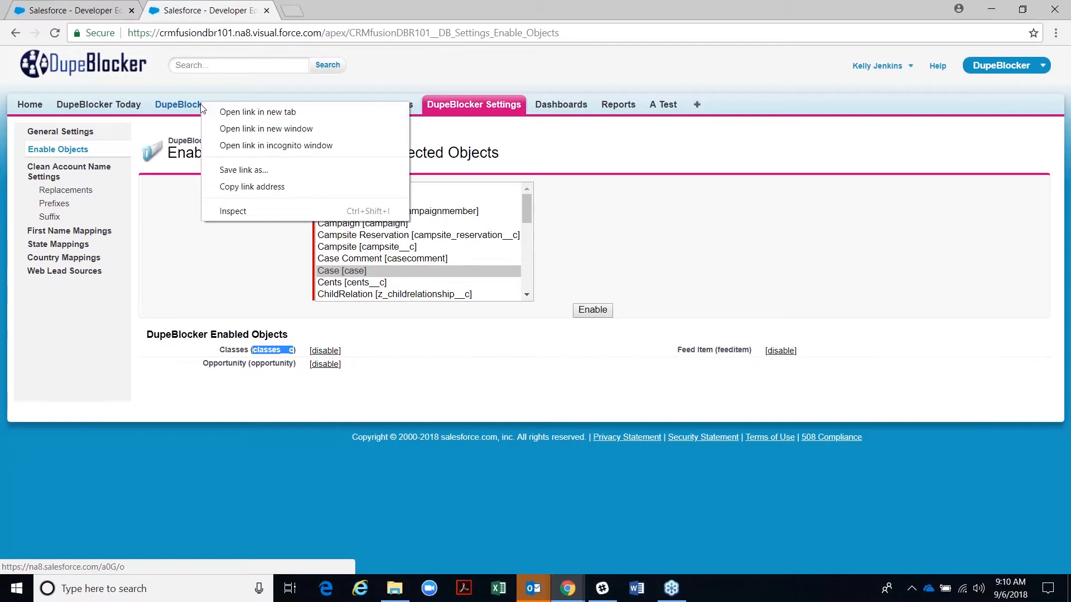
pyautogui.click(254, 112)
pyautogui.click(331, 8)
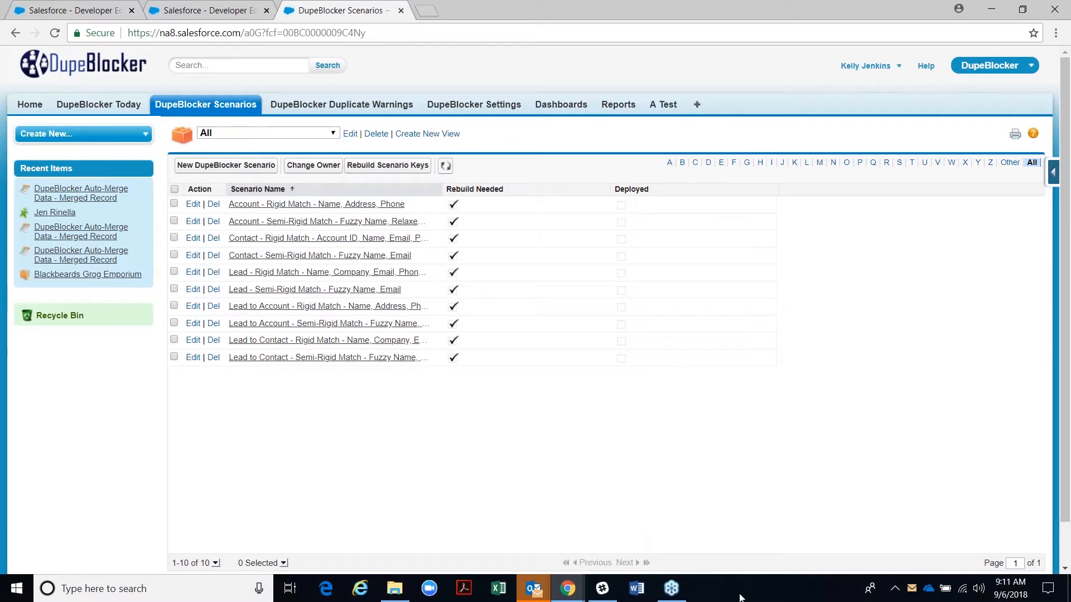
# - Create a new DupeBlocker scenario named 'My Contact scenario' and expand the Scenario Type list
pyautogui.click(233, 166)
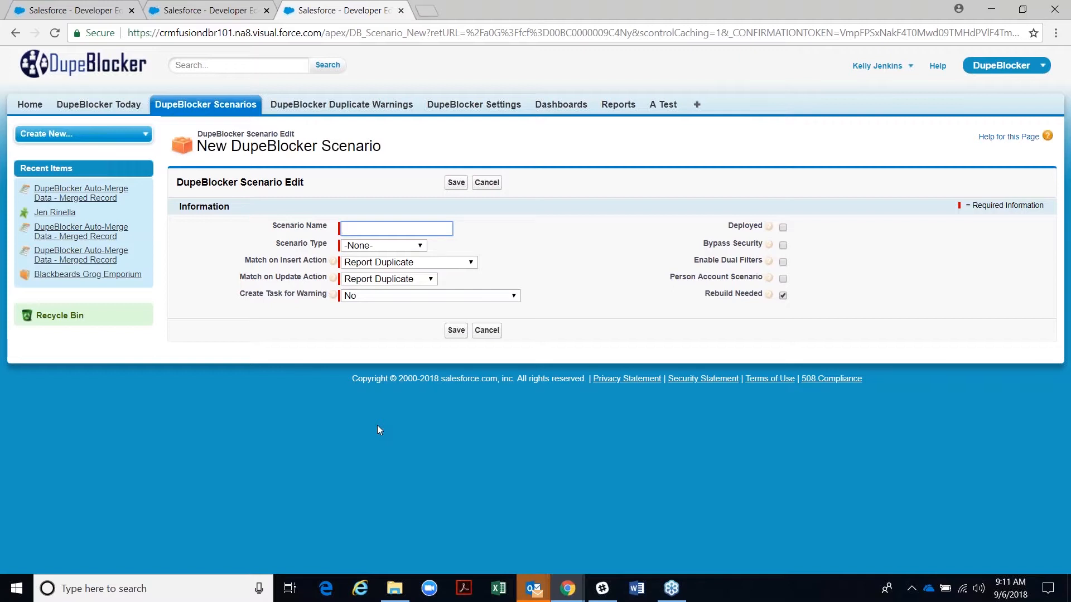
pyautogui.write('My Contact scenario')
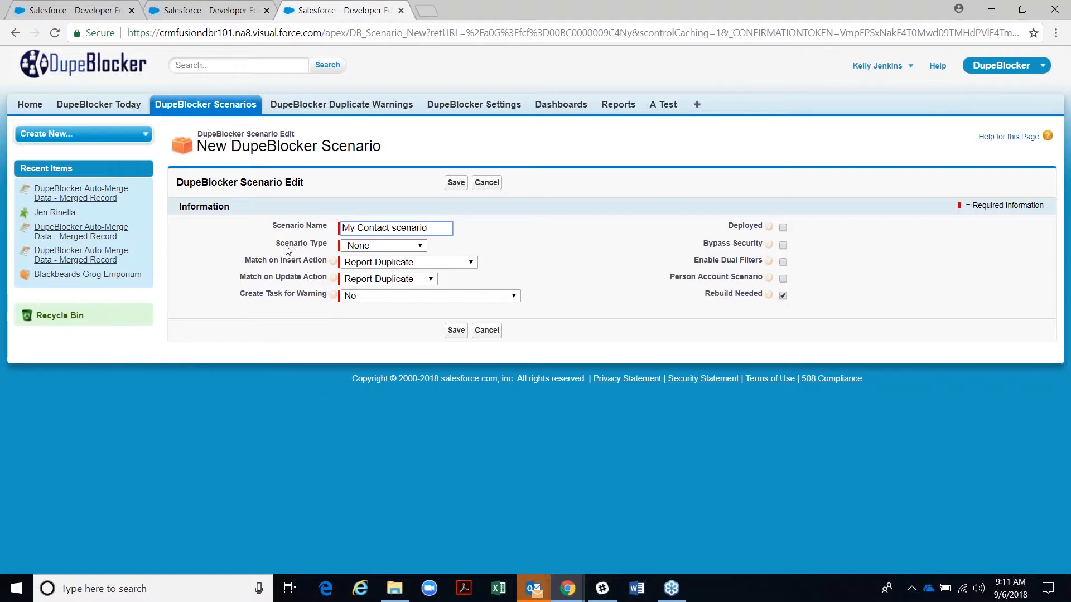
pyautogui.click(418, 247)
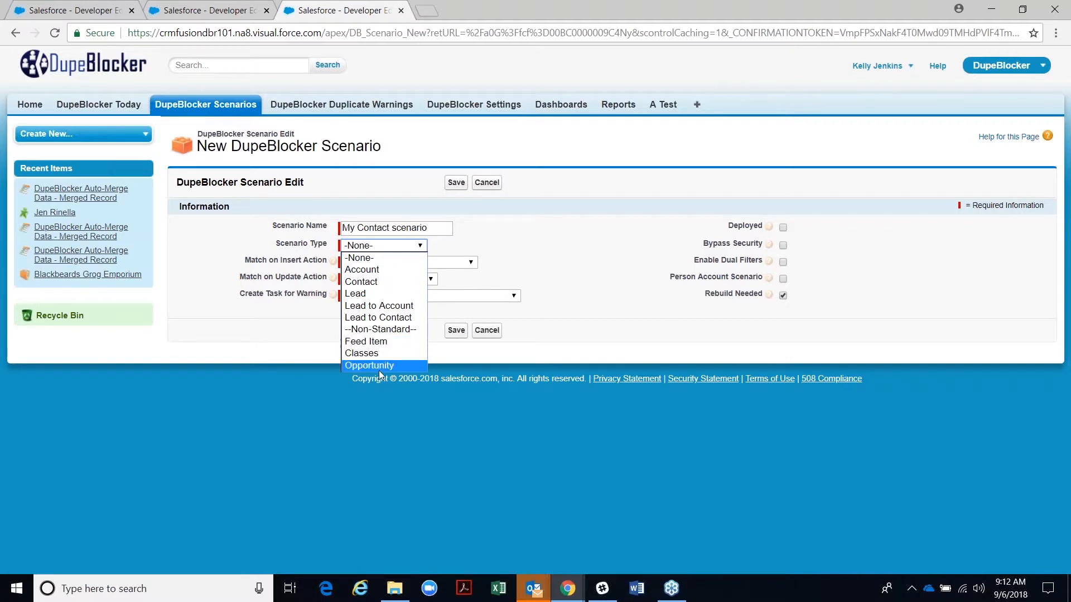
# - Choose Contact as the Scenario Type
pyautogui.click(361, 283)
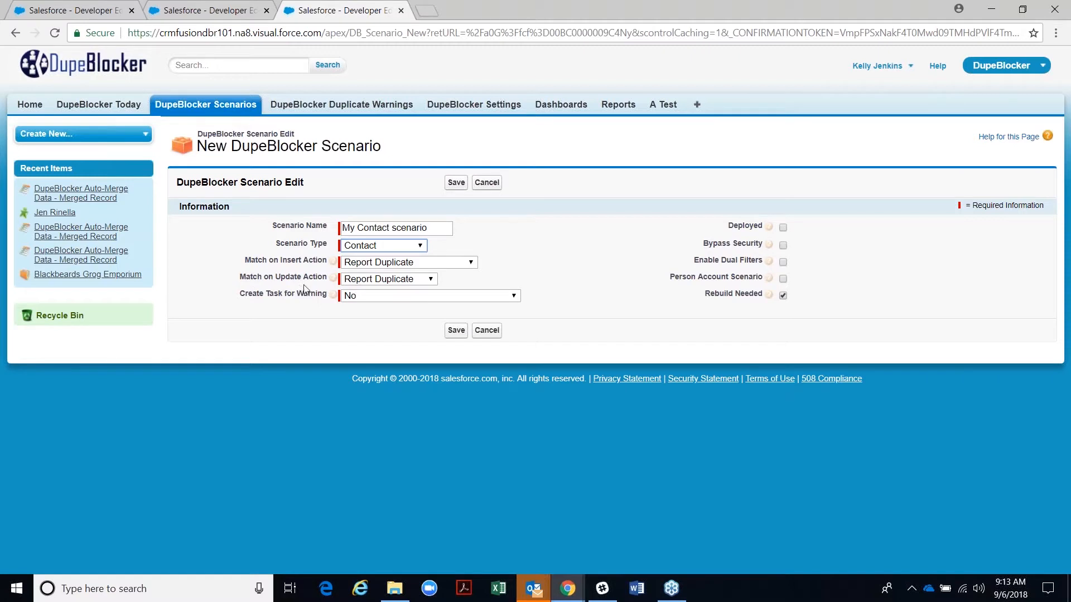
# - Highlight the Match on Insert and Match on Update labels, then expand the Match on Insert Action options
pyautogui.click(242, 260)
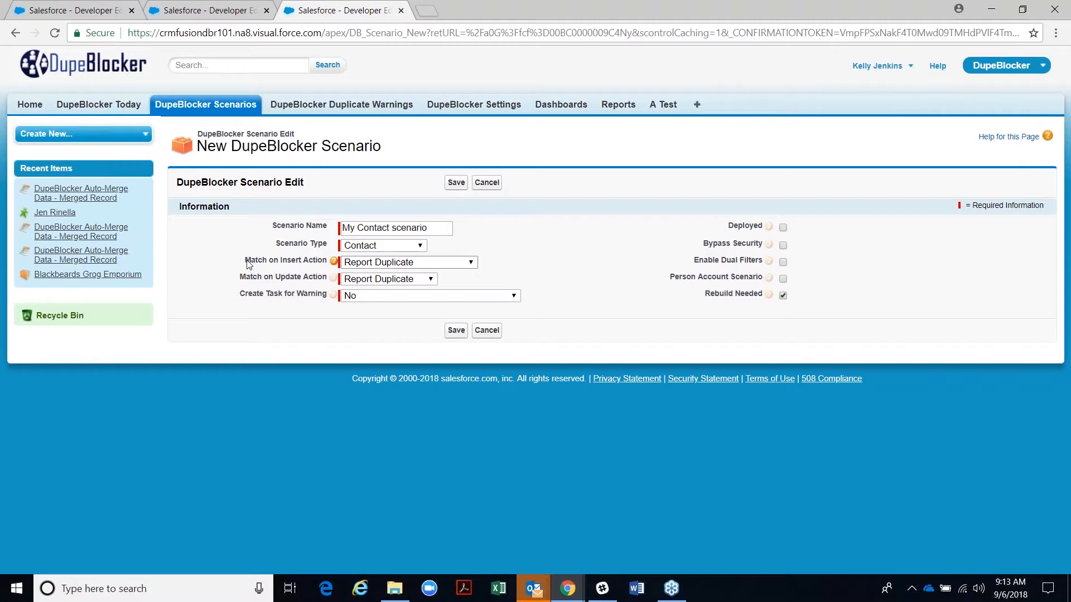
pyautogui.moveTo(249, 263); pyautogui.dragTo(304, 268)
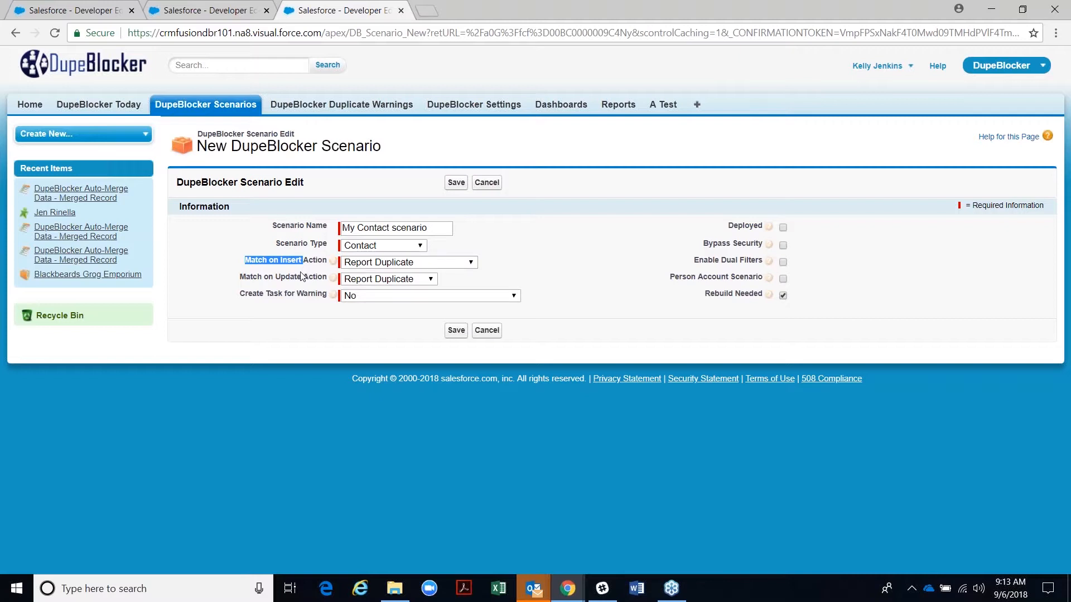
pyautogui.moveTo(238, 281); pyautogui.dragTo(301, 280)
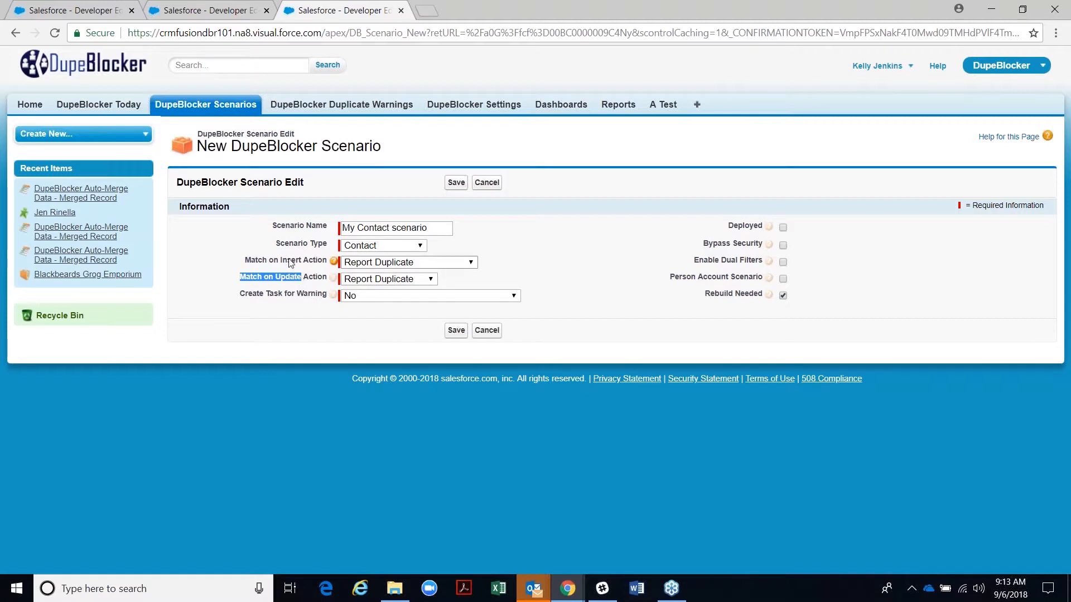
pyautogui.doubleClick(289, 261)
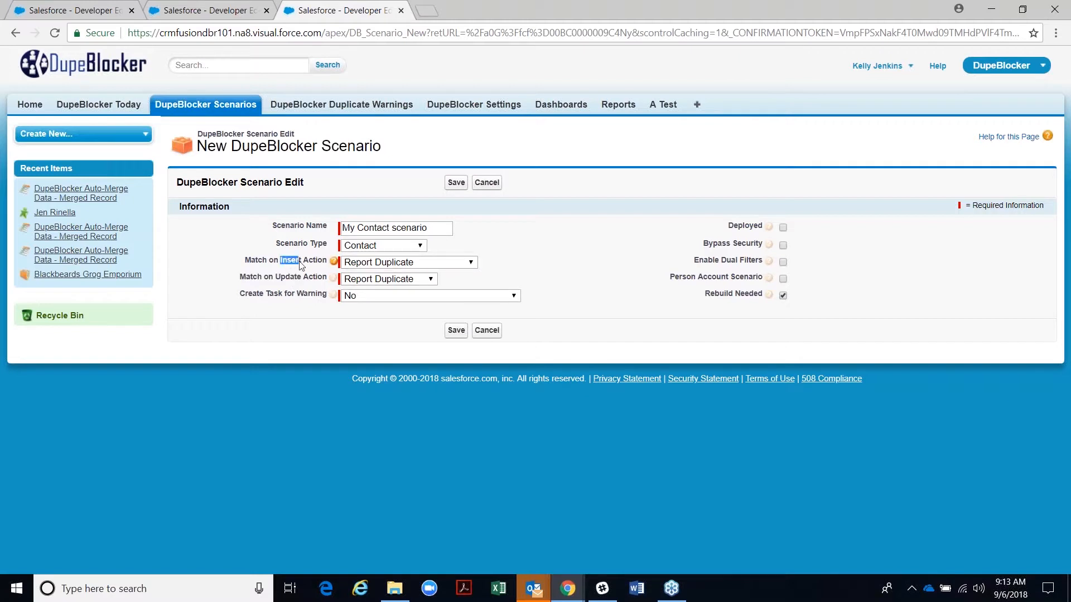
pyautogui.moveTo(273, 277); pyautogui.dragTo(302, 279)
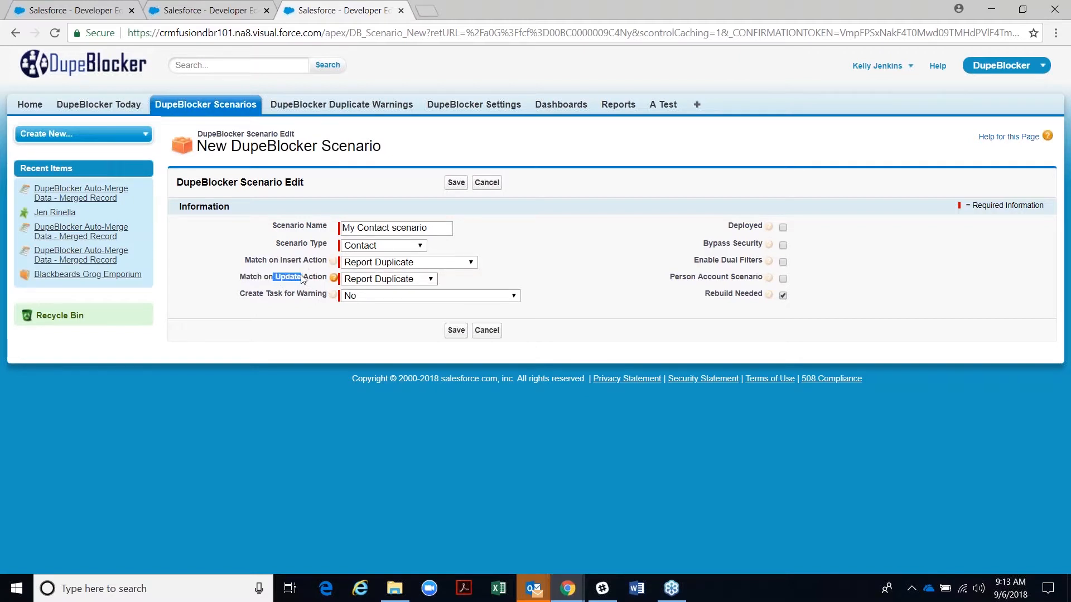
pyautogui.moveTo(308, 260); pyautogui.dragTo(313, 261)
pyautogui.click(474, 264)
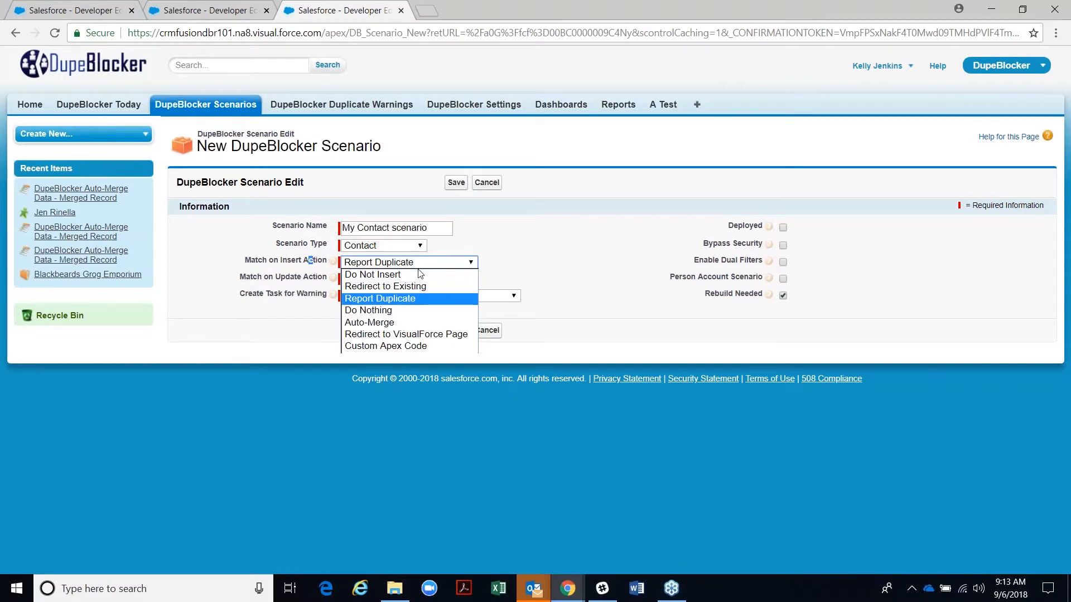
# - Try Do Not Insert with message 'You cannot enter this record', then switch to Redirect to Existing
pyautogui.click(362, 274)
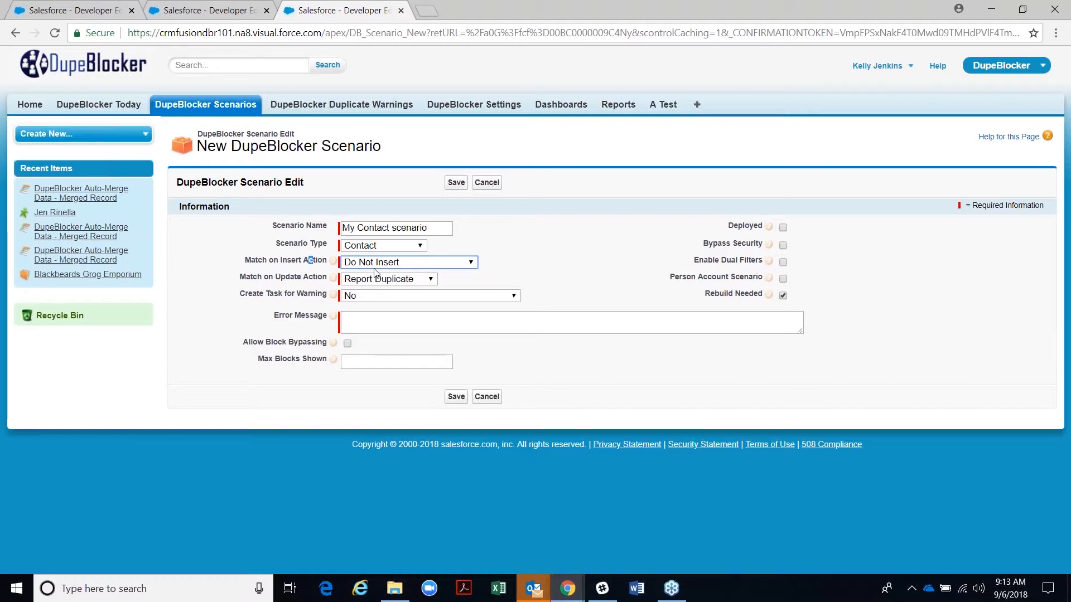
pyautogui.click(366, 323)
pyautogui.write('You cannot enter this record.')
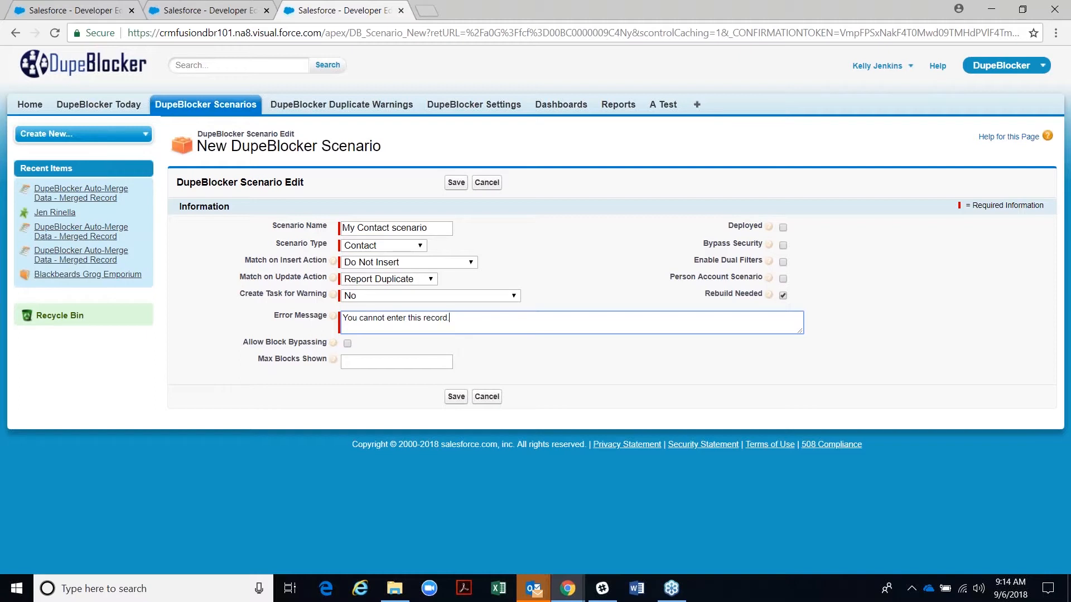
pyautogui.click(461, 262)
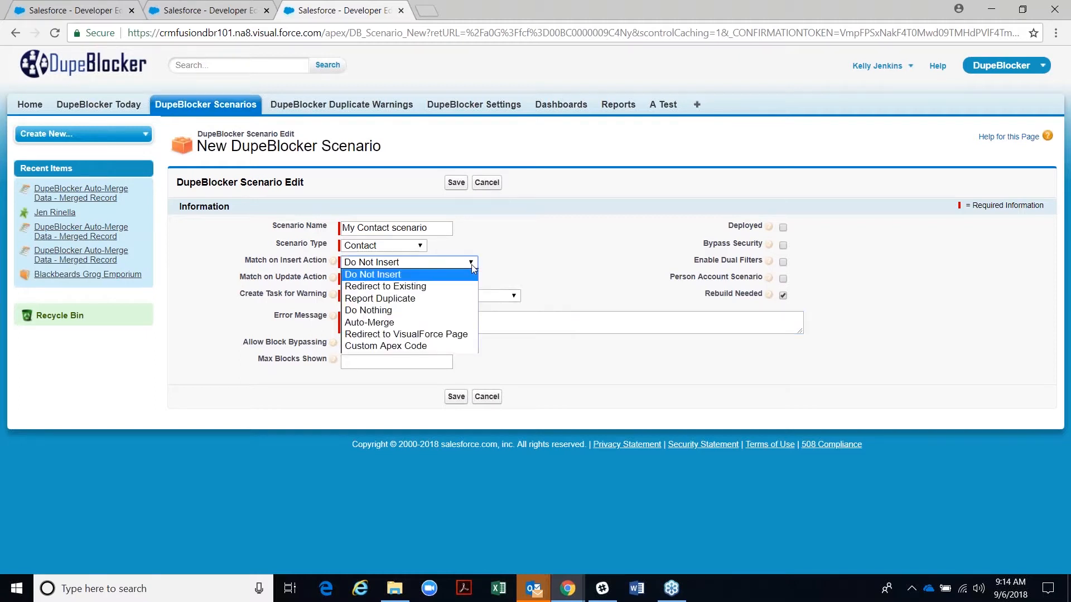
pyautogui.click(454, 286)
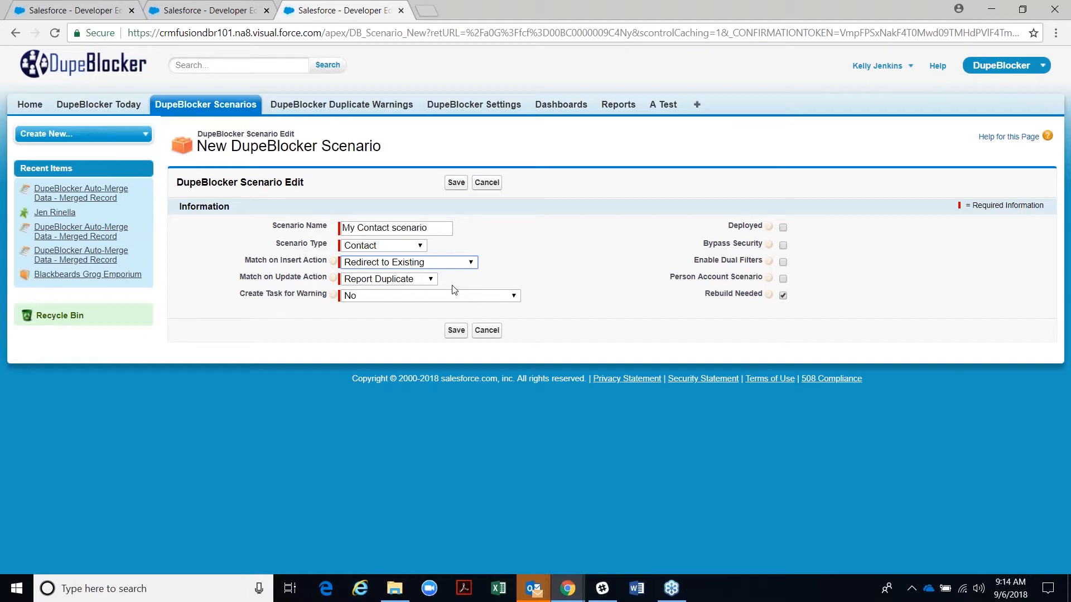
# - Cycle the Match on Insert Action through Report Duplicate, No Action and Auto-Merge
pyautogui.click(475, 263)
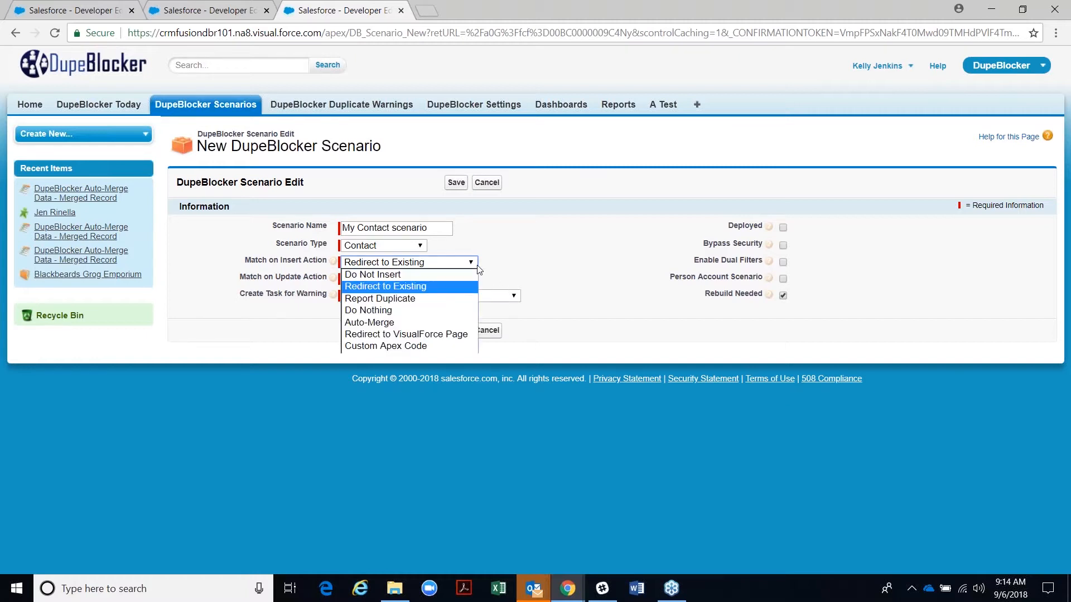
pyautogui.click(457, 297)
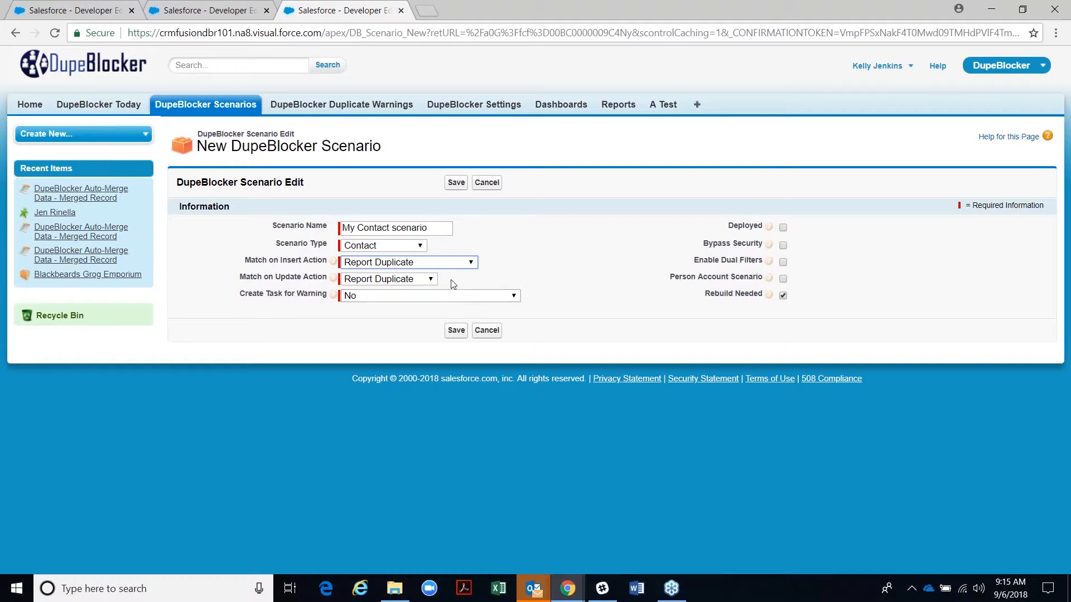
pyautogui.click(456, 264)
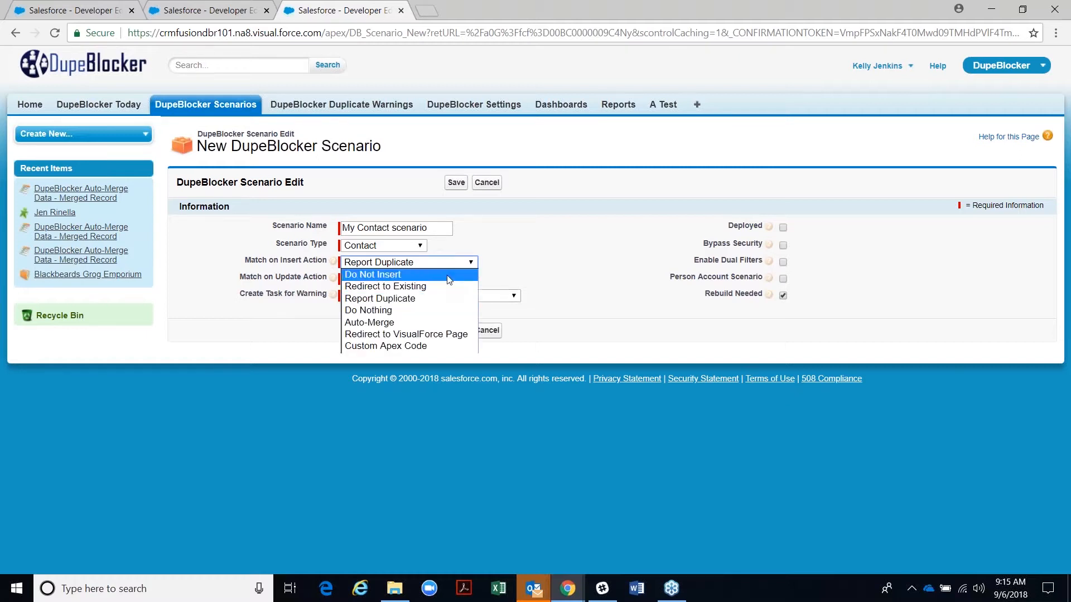
pyautogui.click(446, 311)
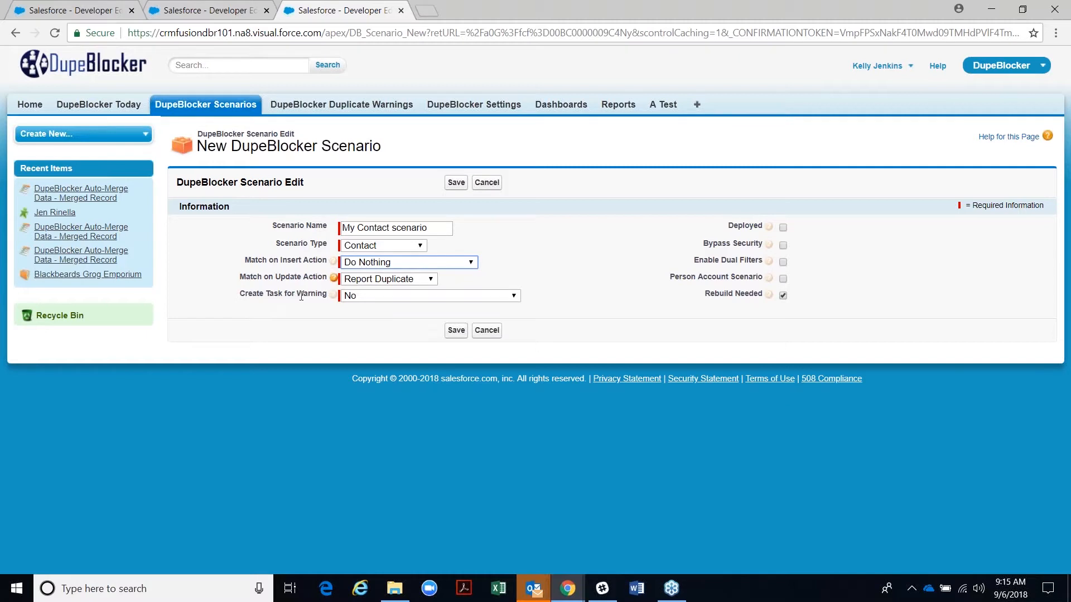
pyautogui.click(385, 263)
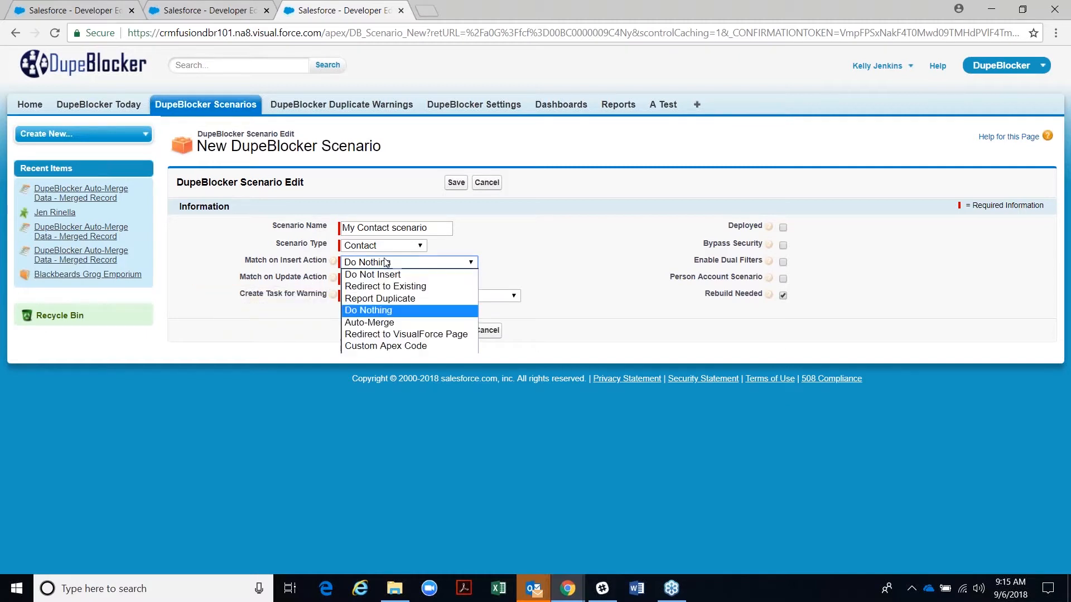
pyautogui.click(379, 324)
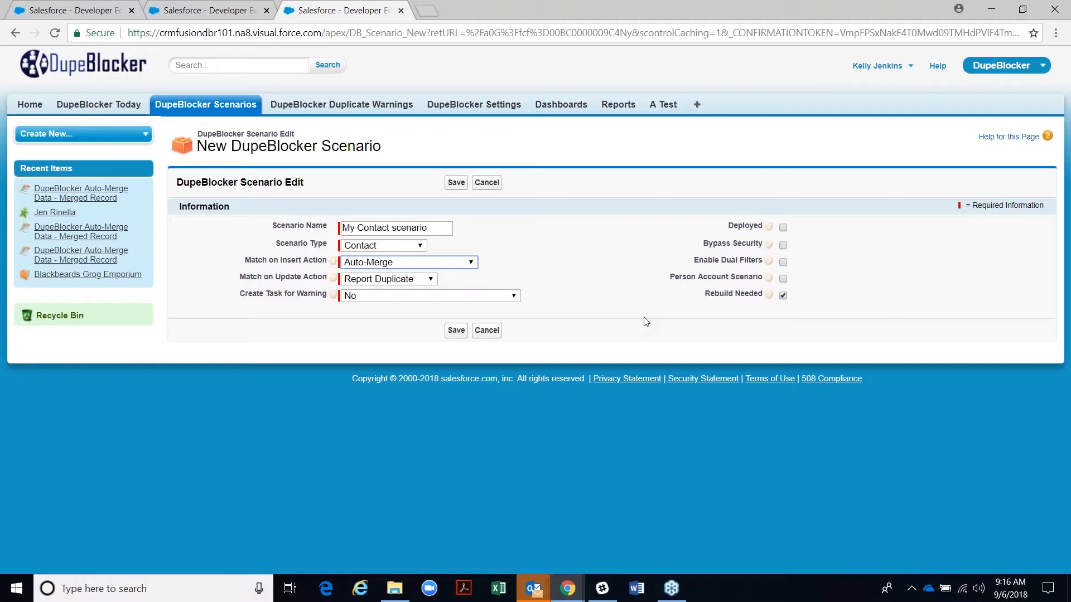
# - Settle the Match on Insert Action on Report Duplicate and expand the Match on Update Action list
pyautogui.click(469, 264)
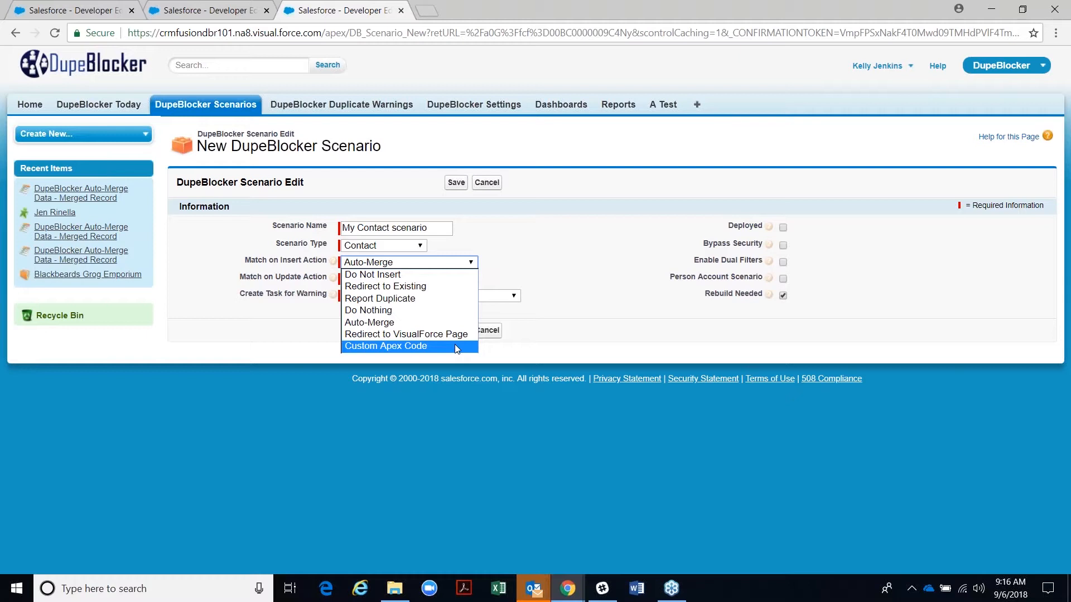
pyautogui.click(444, 301)
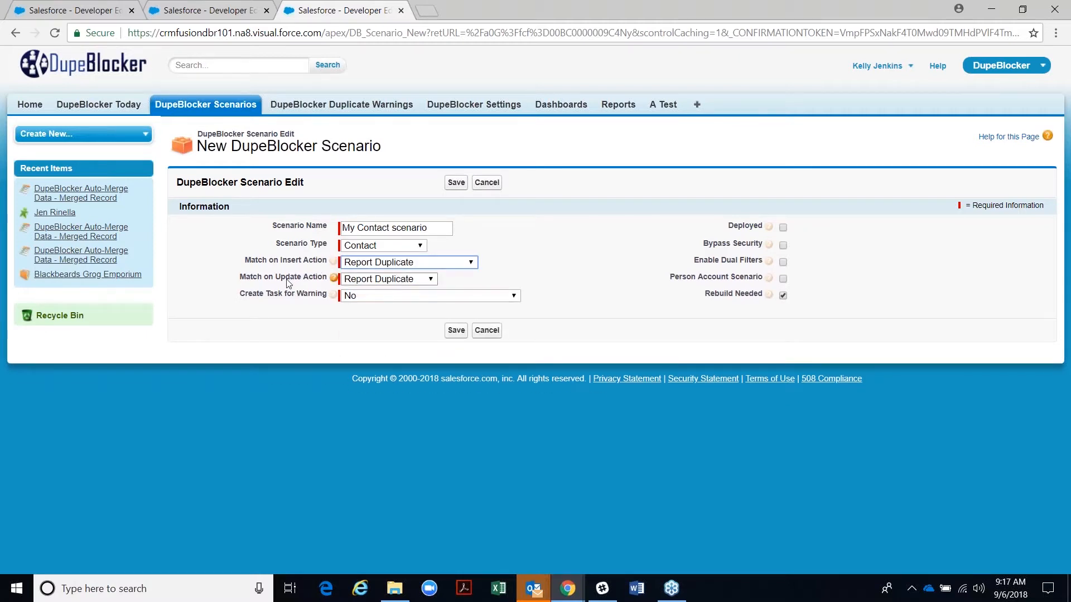
pyautogui.click(371, 279)
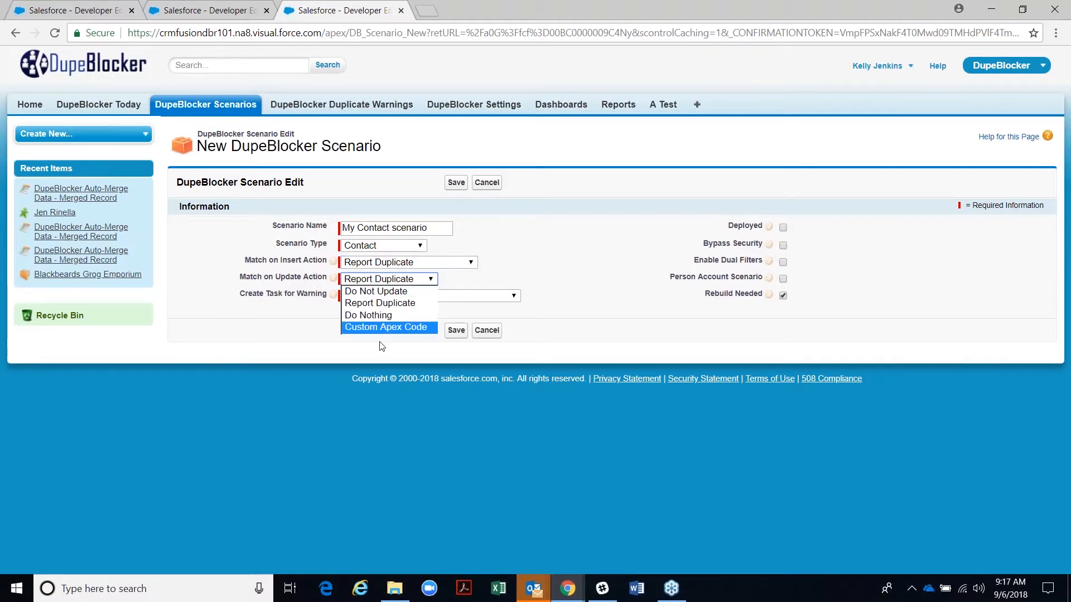
# - Set Match on Update Action to Do Not Update and make the error message 'You cannot enter/update this record.'
pyautogui.click(372, 292)
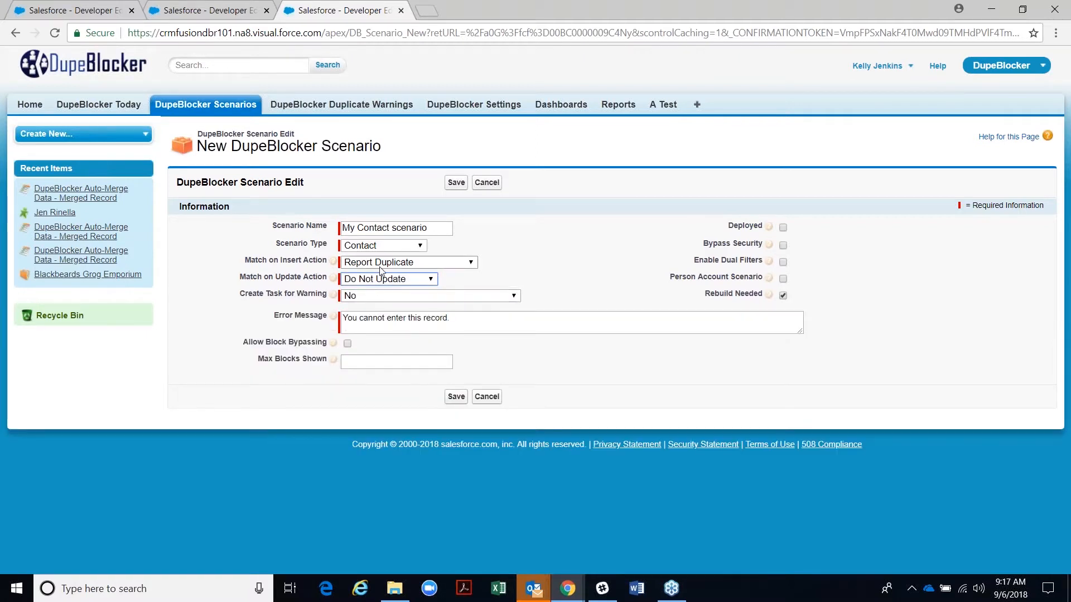
pyautogui.click(406, 317)
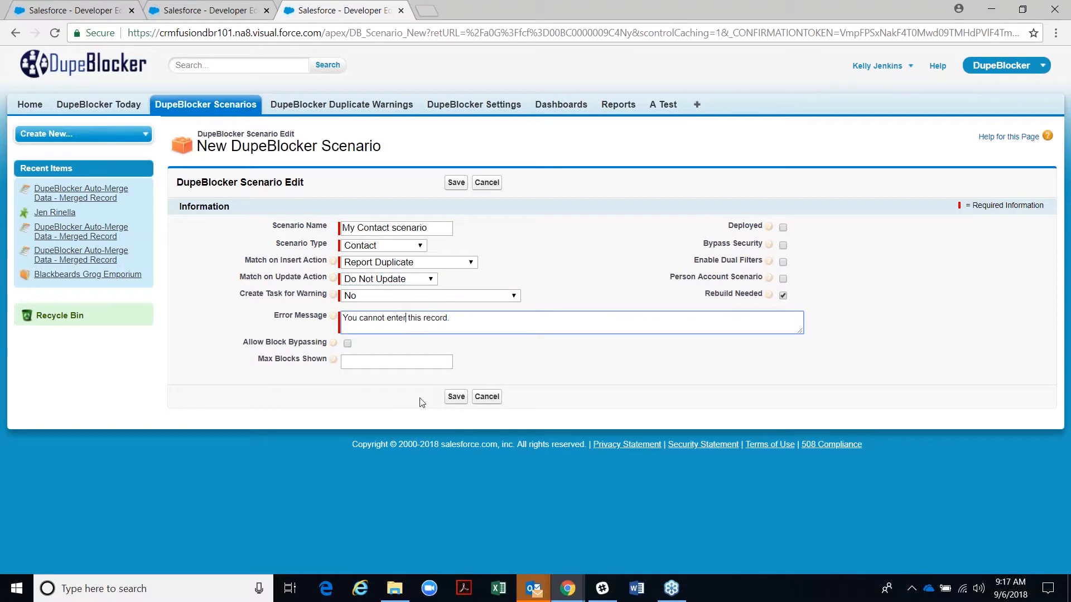
pyautogui.write('/inser')
pyautogui.press('BackSpace')
pyautogui.press('BackSpace')
pyautogui.press('BackSpace')
pyautogui.press('BackSpace')
pyautogui.press('BackSpace')
pyautogui.write('up')
pyautogui.write('d')
pyautogui.write('arre')
pyautogui.press('BackSpace')
pyautogui.press('BackSpace')
pyautogui.write('te')
pyautogui.press('BackSpace')
pyautogui.press('BackSpace')
pyautogui.press('BackSpace')
pyautogui.write('te')
# - Try Report Duplicate and then Do Nothing as the Match on Update Action
pyautogui.click(413, 281)
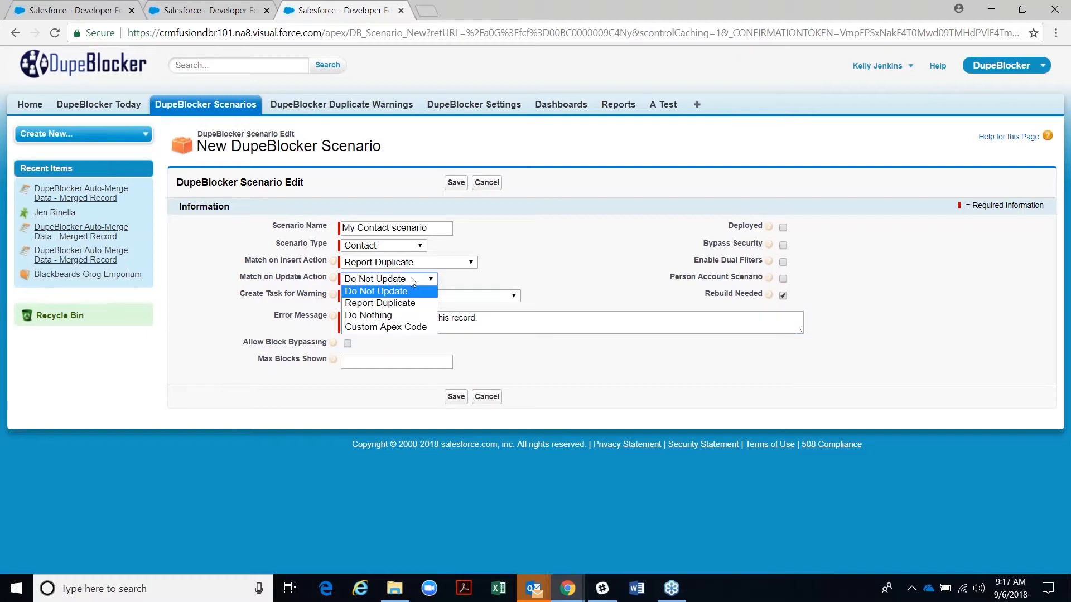
pyautogui.click(403, 300)
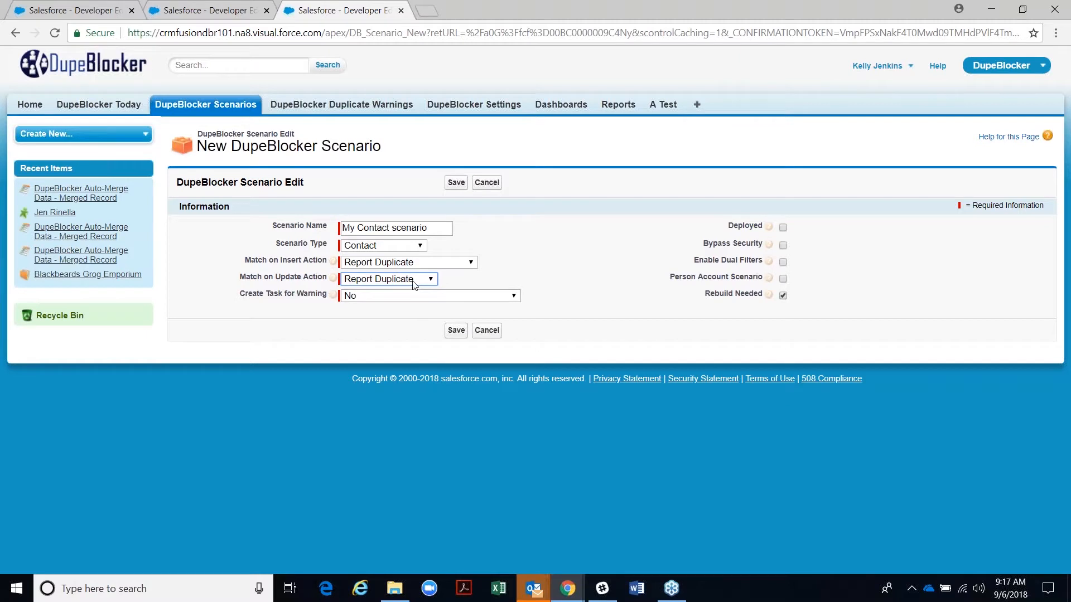
pyautogui.click(415, 284)
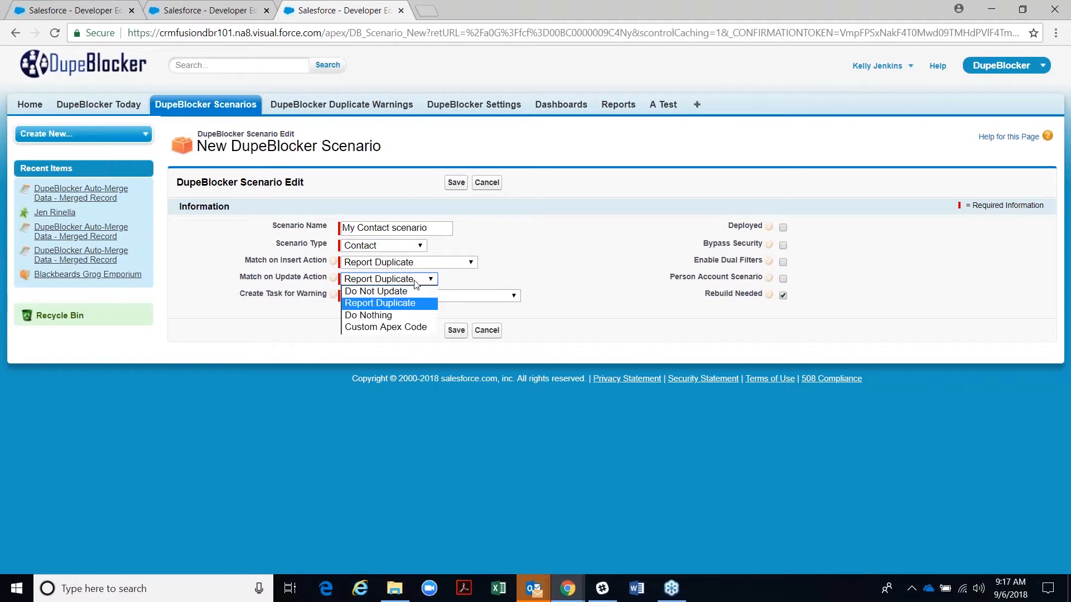
pyautogui.click(397, 316)
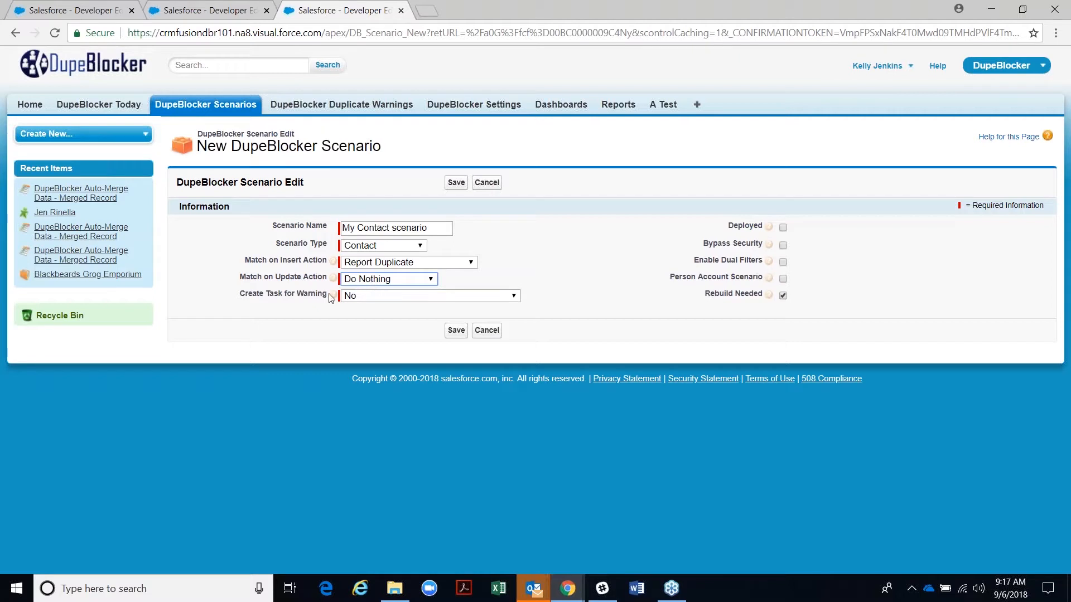
pyautogui.moveTo(273, 260); pyautogui.dragTo(306, 282)
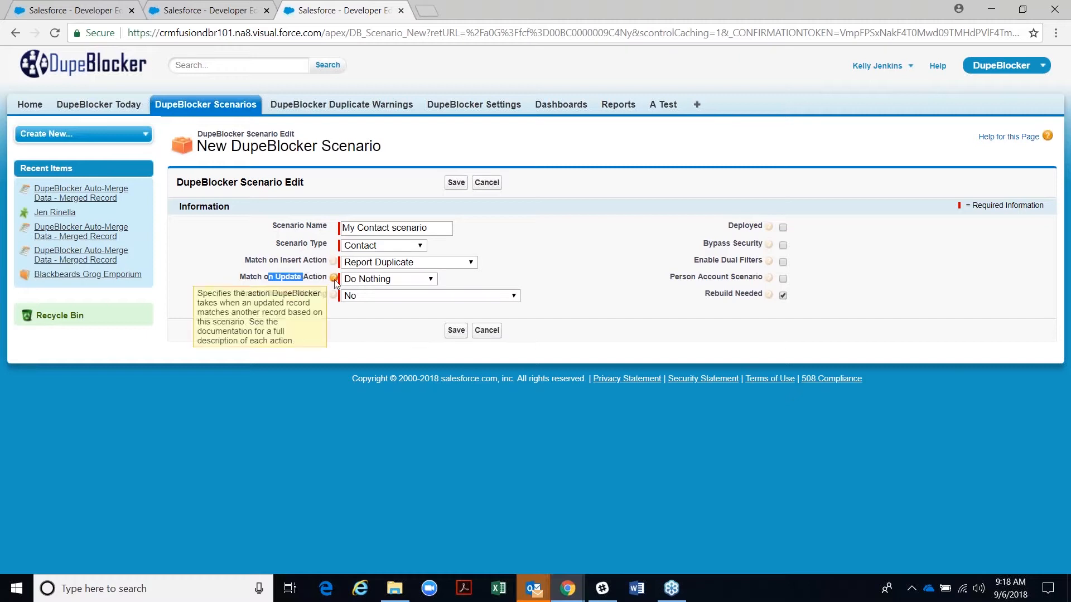
# - Try Custom Apex Code for Match on Update Action, then settle back on Report Duplicate
pyautogui.click(366, 278)
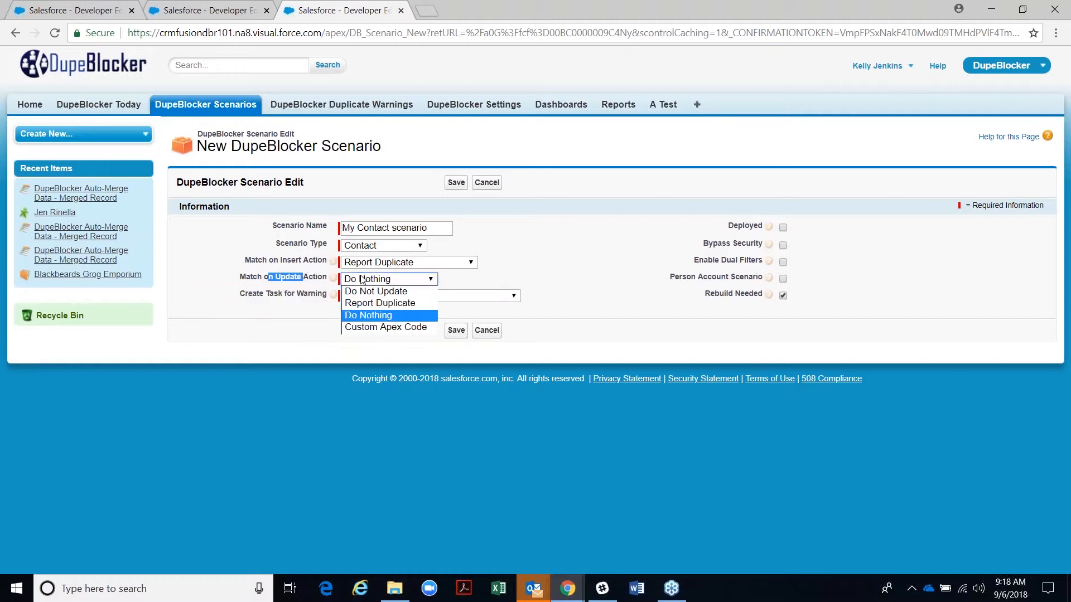
pyautogui.click(373, 328)
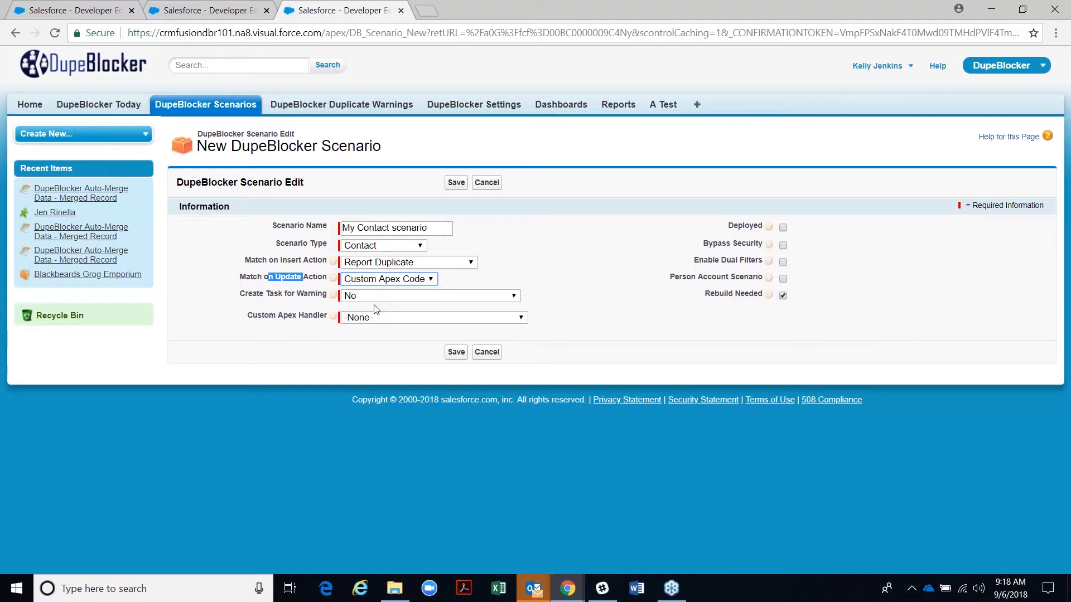
pyautogui.click(377, 280)
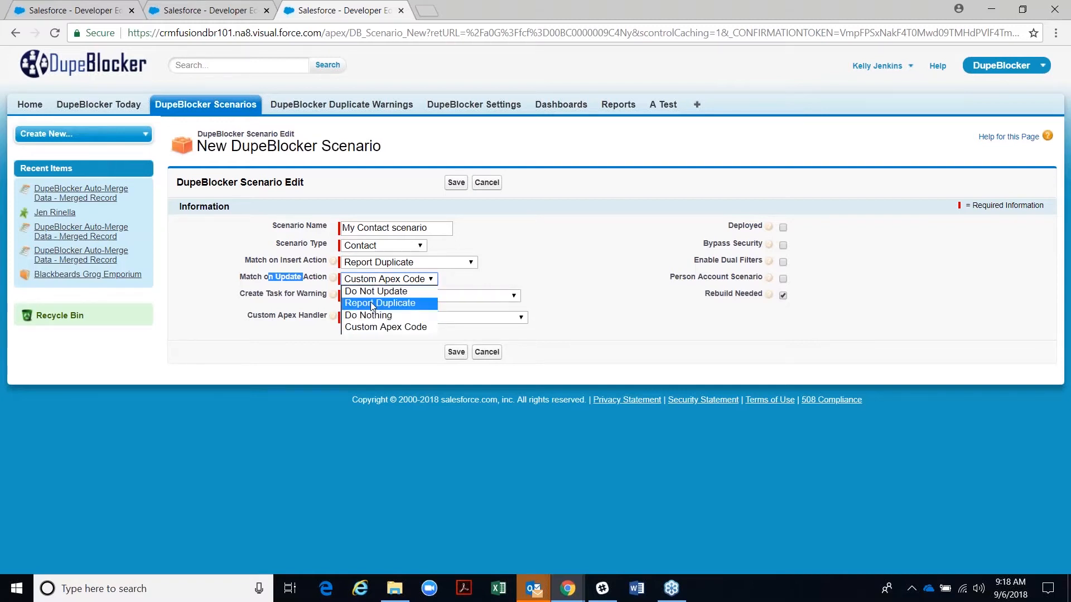
pyautogui.click(370, 303)
pyautogui.click(373, 263)
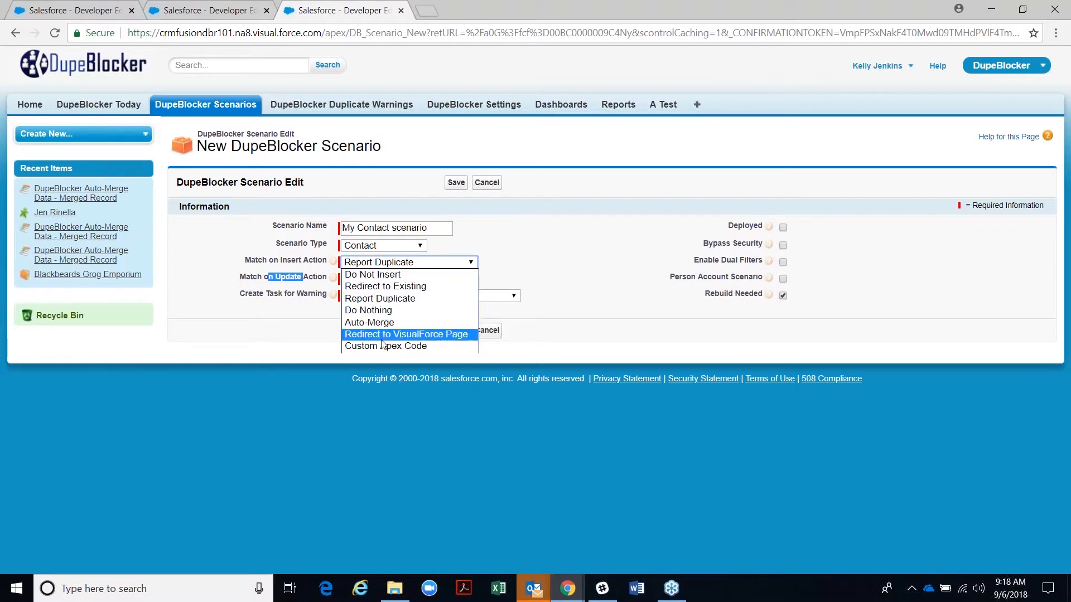
pyautogui.click(363, 304)
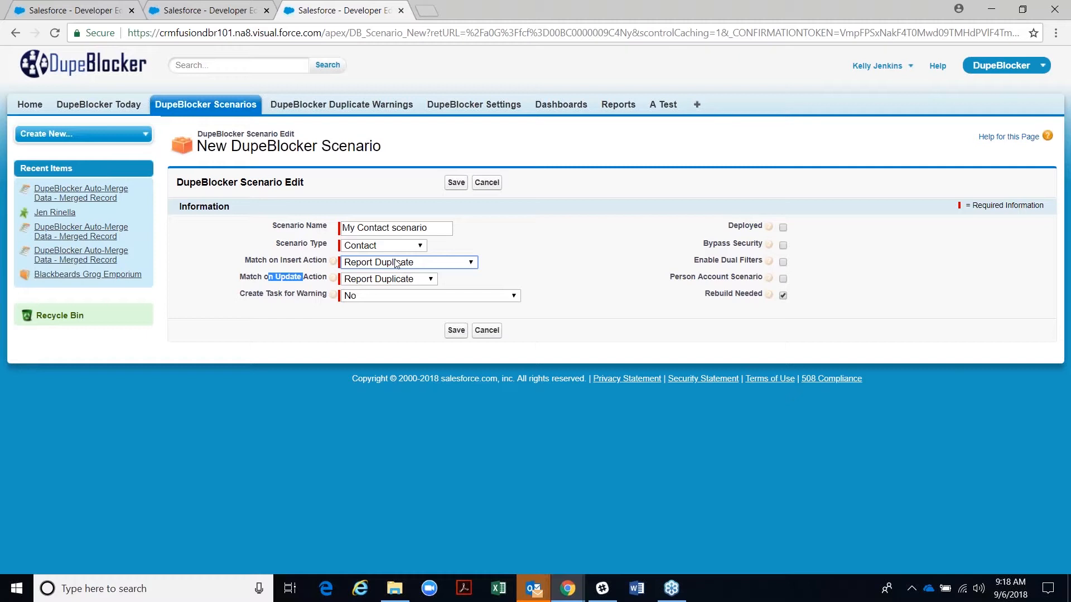
pyautogui.click(360, 261)
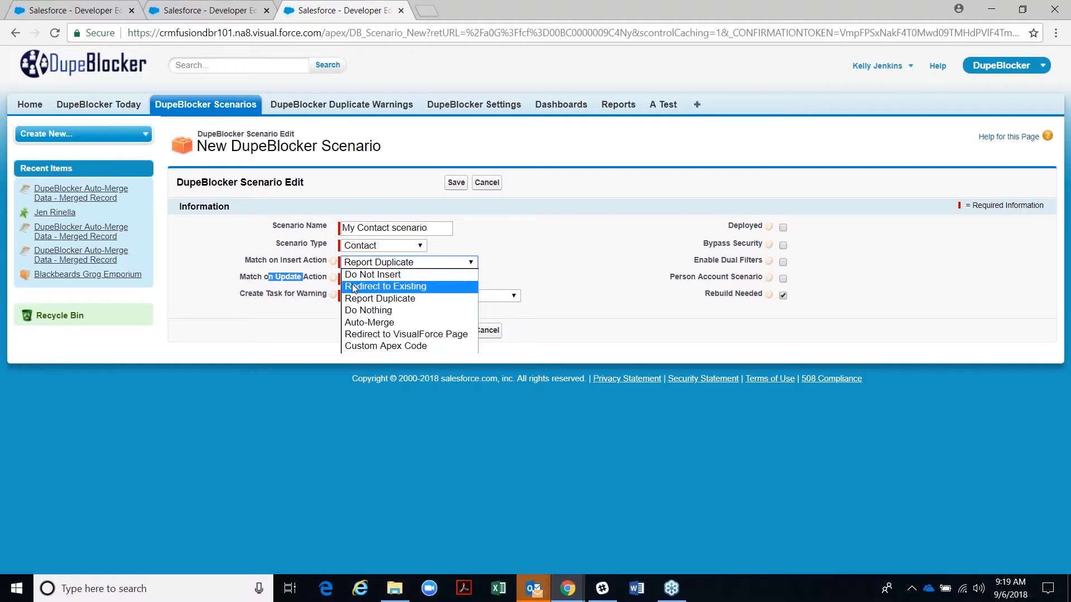
pyautogui.click(366, 298)
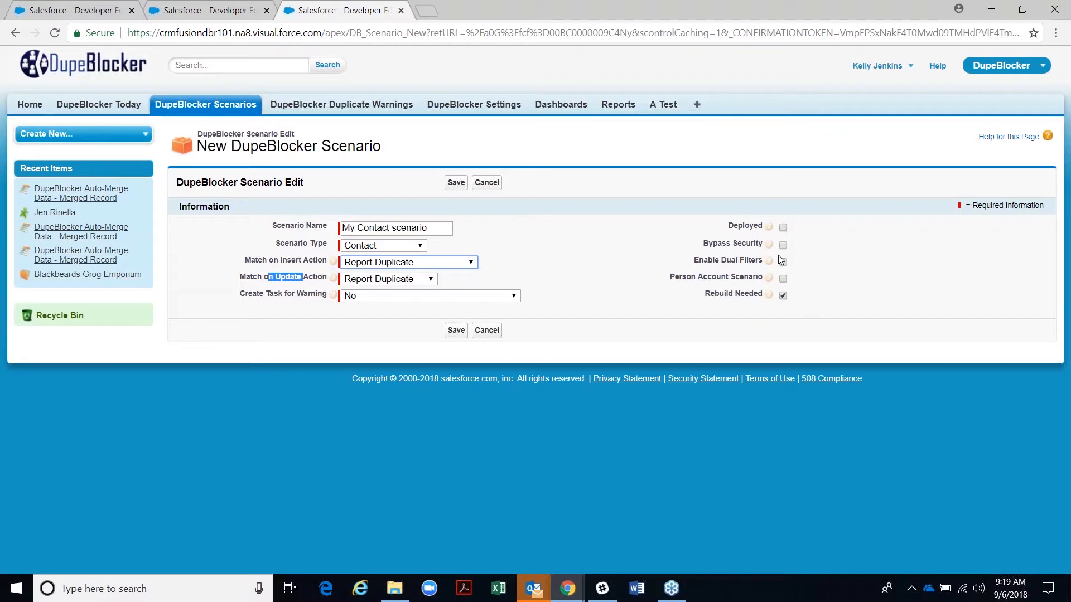
# - Check the Deployed and Bypass Security boxes on the Contact scenario form
pyautogui.click(783, 229)
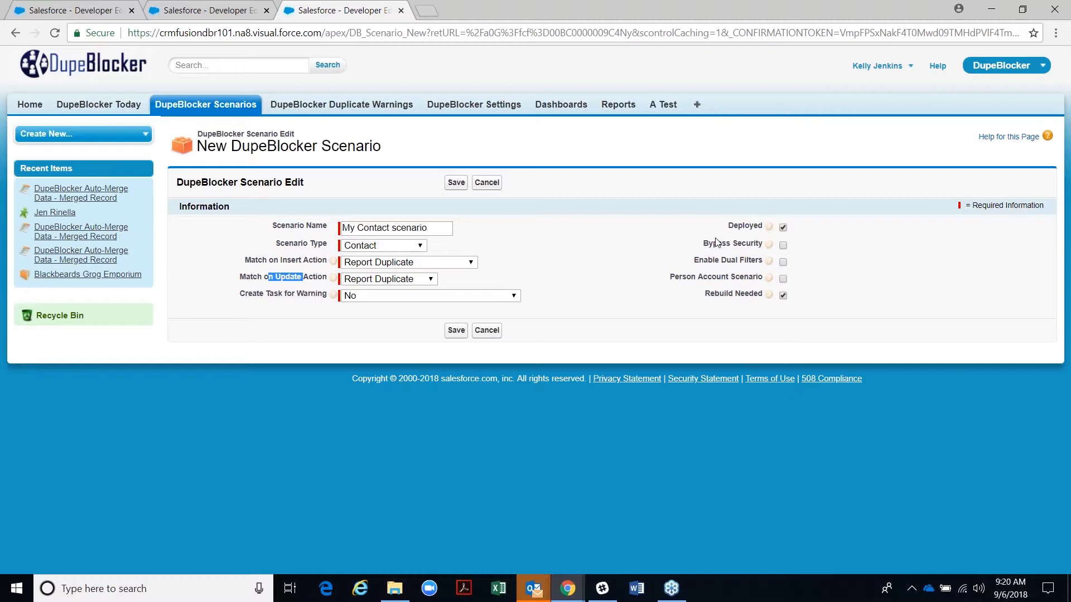
pyautogui.click(1056, 43)
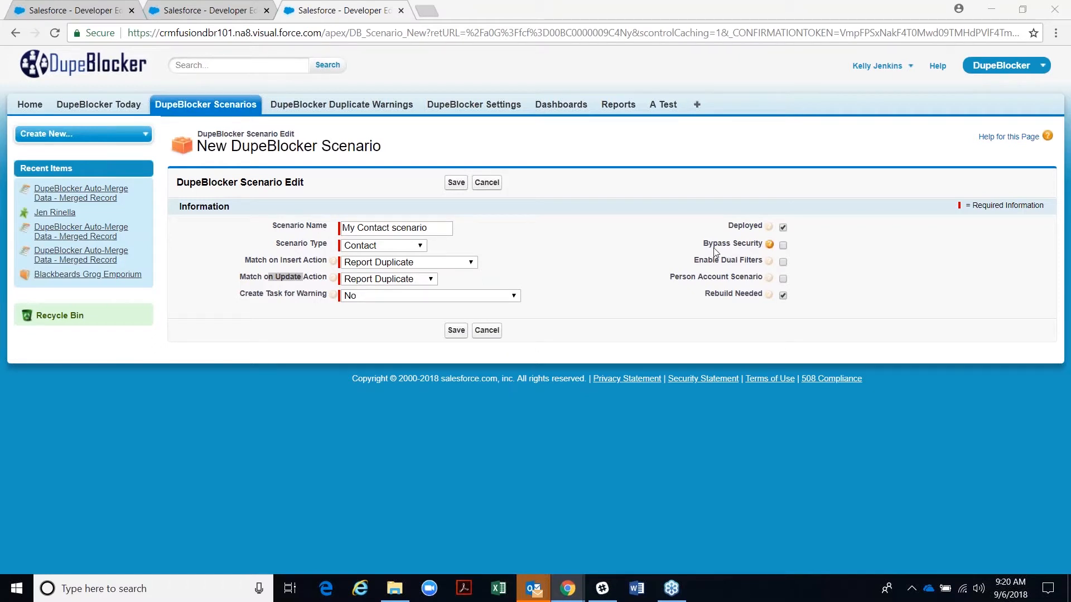
pyautogui.click(784, 245)
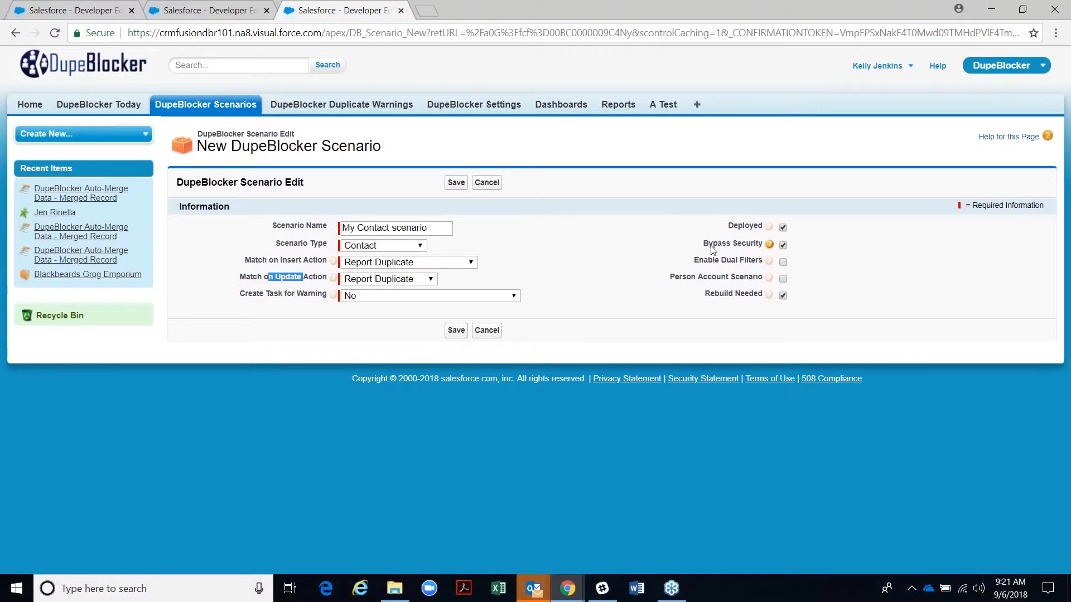
pyautogui.click(344, 267)
pyautogui.click(354, 287)
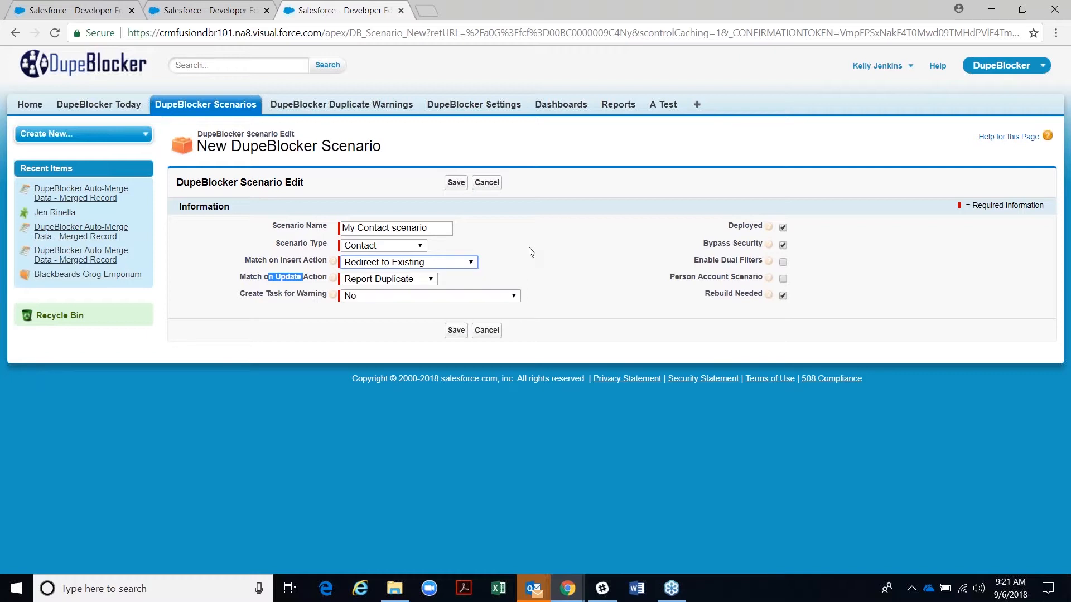
pyautogui.click(475, 263)
pyautogui.click(416, 299)
pyautogui.moveTo(771, 280)
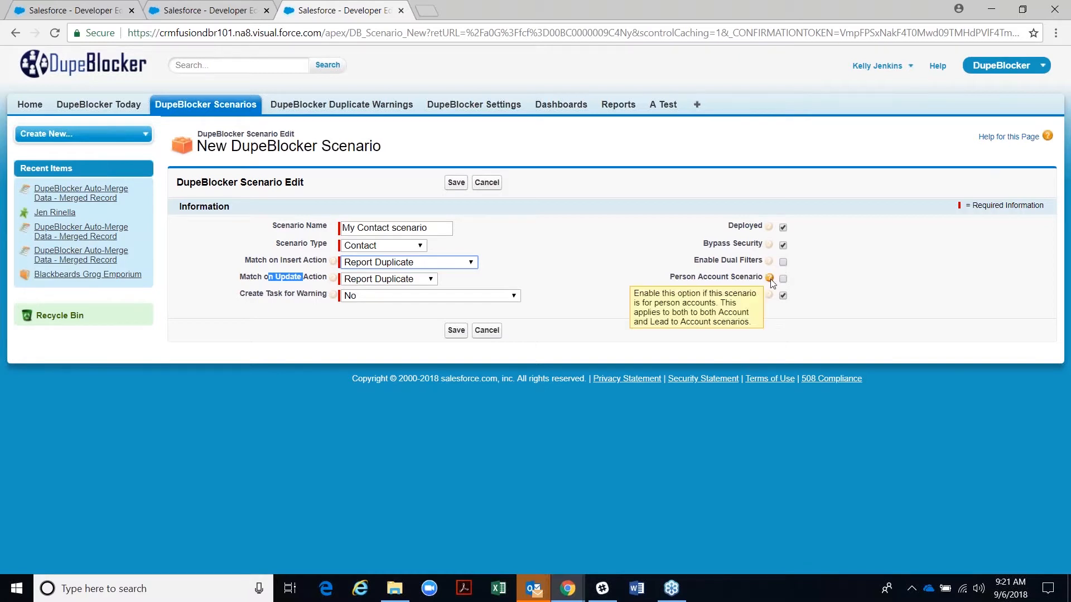
pyautogui.moveTo(669, 278); pyautogui.dragTo(744, 263)
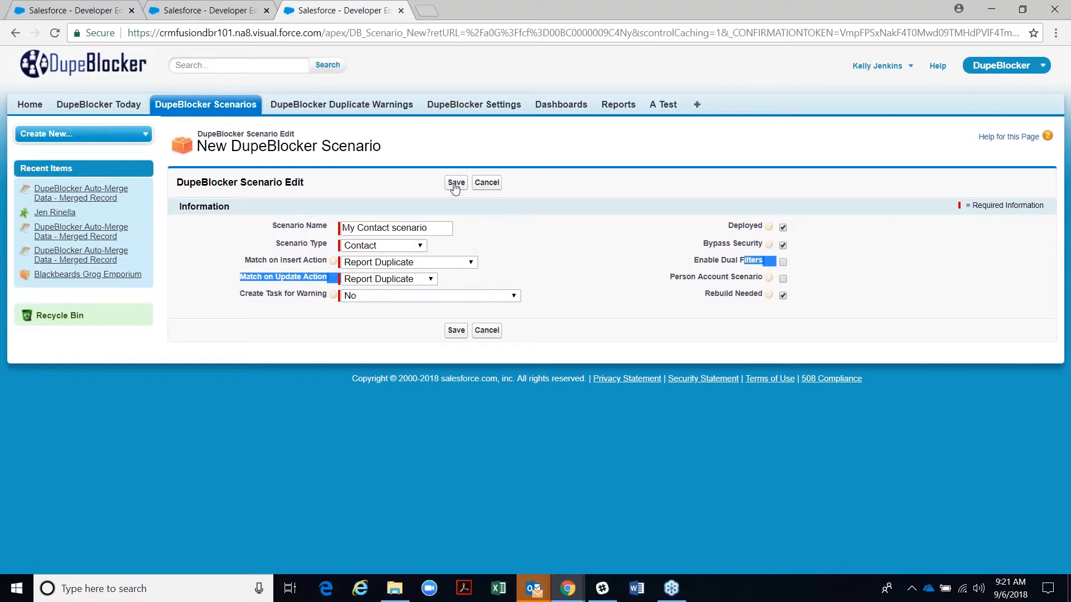
pyautogui.click(702, 268)
pyautogui.moveTo(671, 278); pyautogui.dragTo(728, 279)
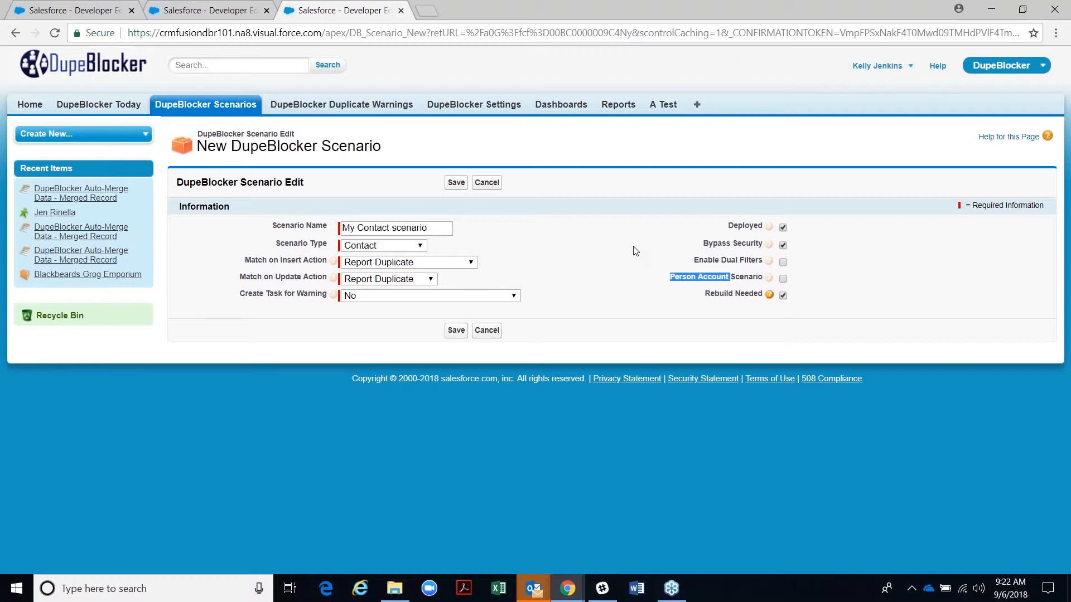
pyautogui.click(669, 308)
# - Save My Contact scenario, review its Scenario Rules and Filters sections, and begin a new rule
pyautogui.click(455, 187)
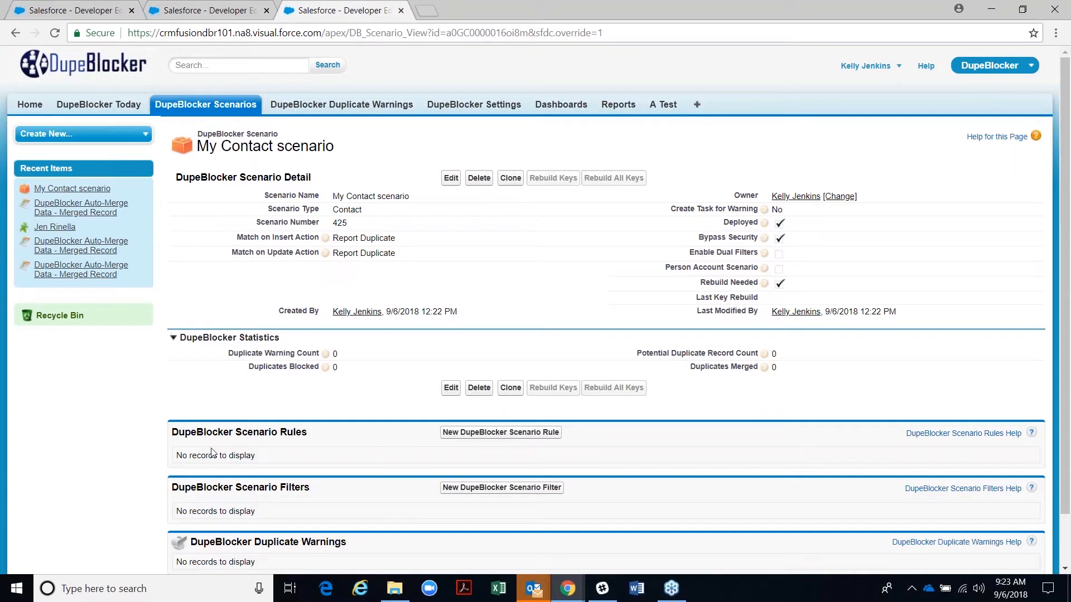
pyautogui.moveTo(228, 432); pyautogui.dragTo(329, 435)
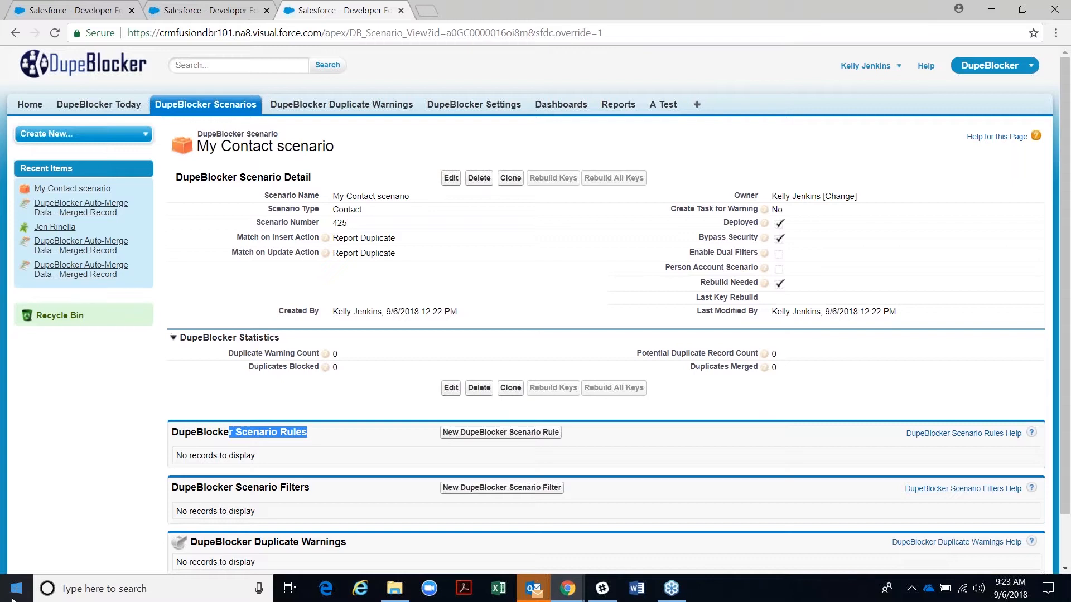
pyautogui.moveTo(233, 487)
pyautogui.mouseDown()
pyautogui.moveTo(340, 477)
pyautogui.moveTo(239, 499)
pyautogui.mouseUp()
pyautogui.click(341, 492)
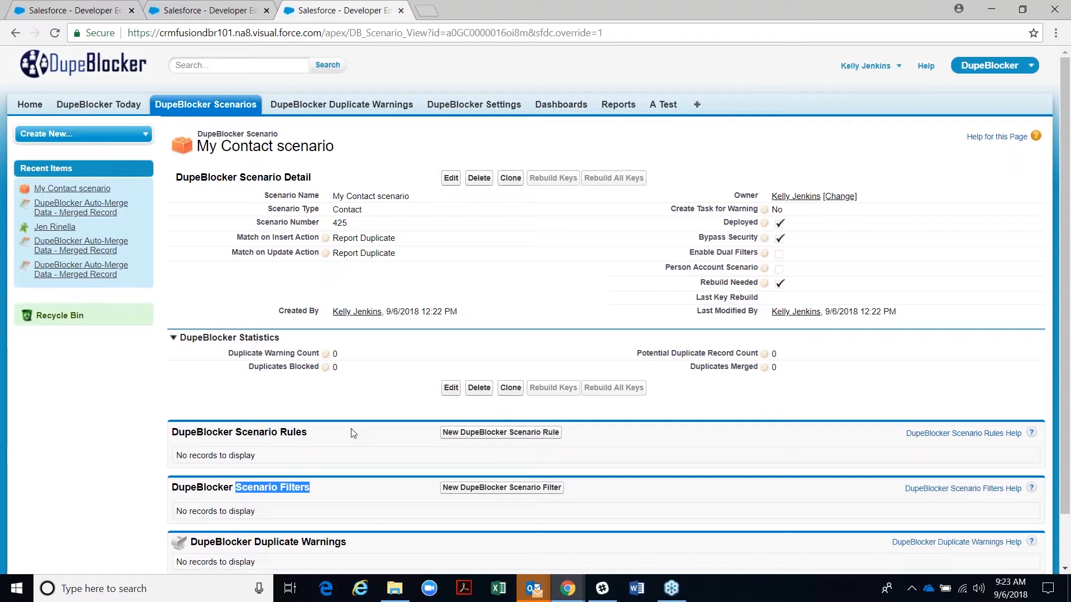
pyautogui.moveTo(238, 432); pyautogui.dragTo(172, 433)
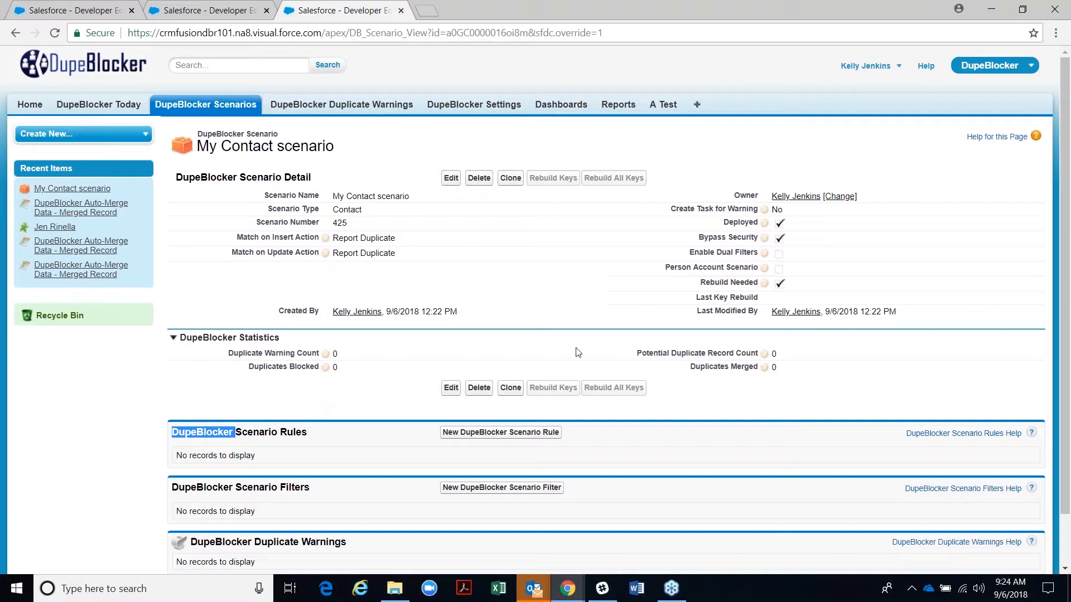
pyautogui.click(468, 438)
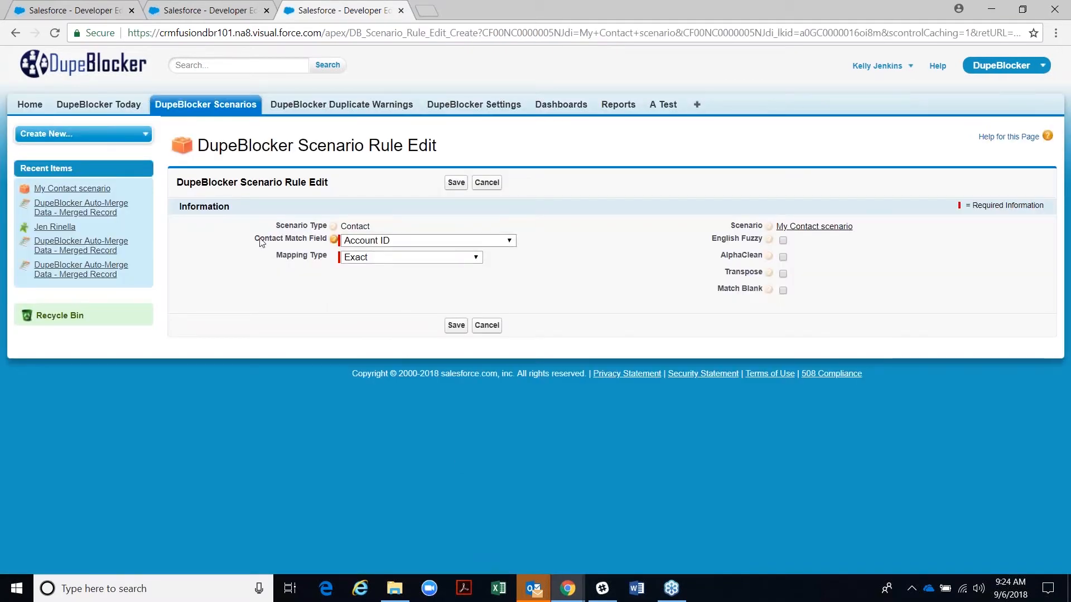
# - Set the new rule's Contact Match Field and Mapping Type both to First Name, then go to DupeBlocker settings
pyautogui.click(356, 243)
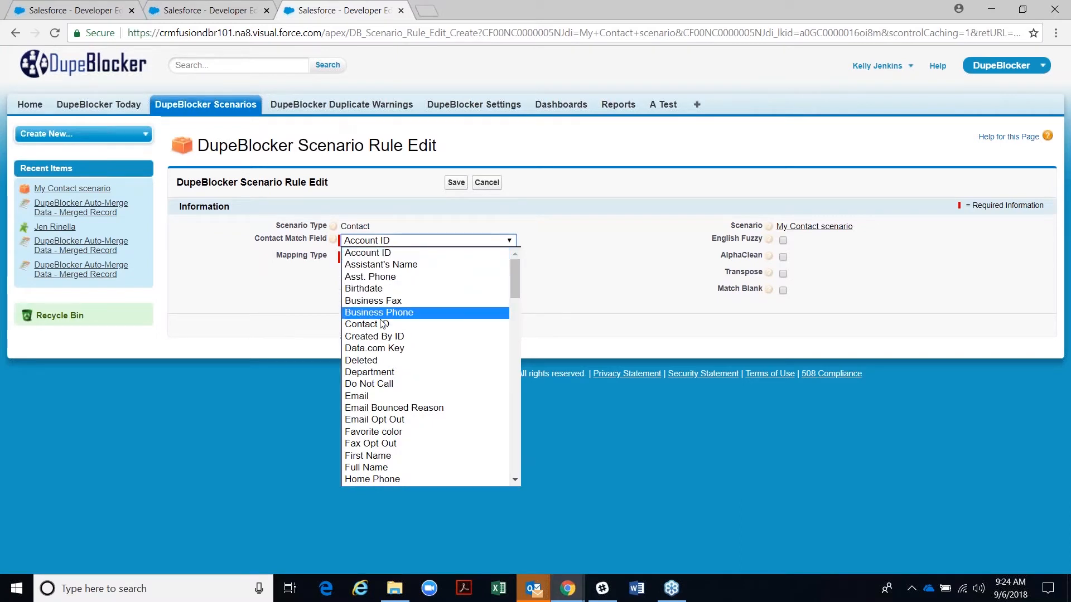
pyautogui.click(377, 456)
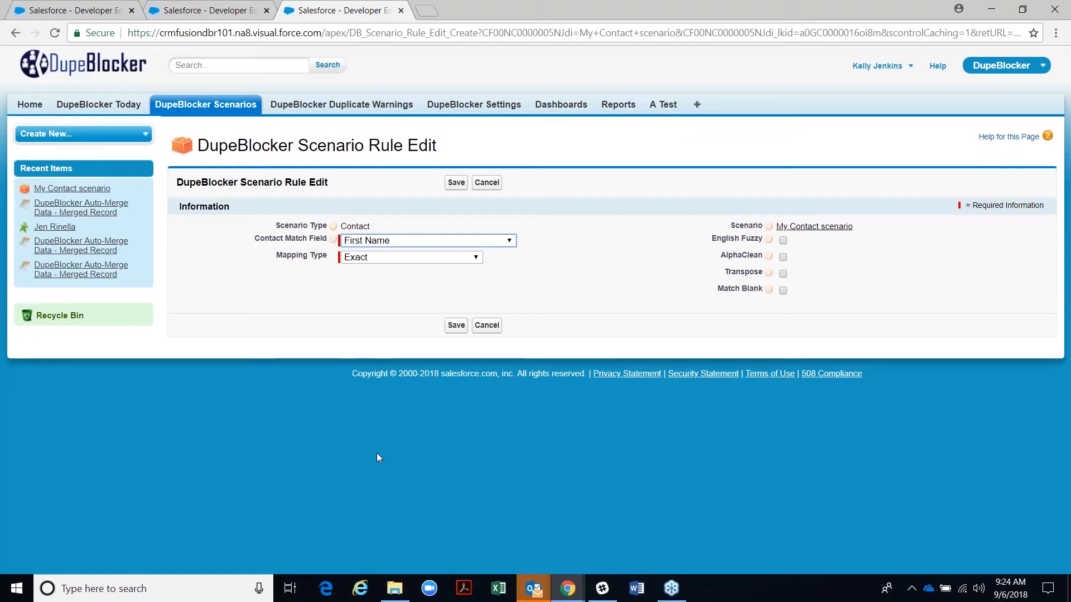
pyautogui.moveTo(274, 256); pyautogui.dragTo(327, 266)
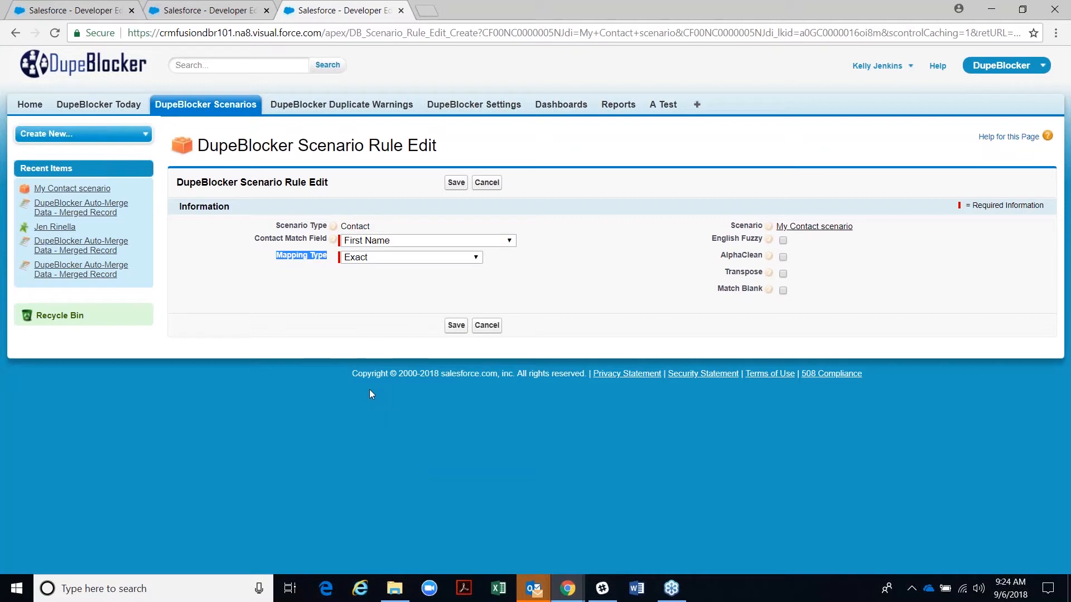
pyautogui.click(475, 257)
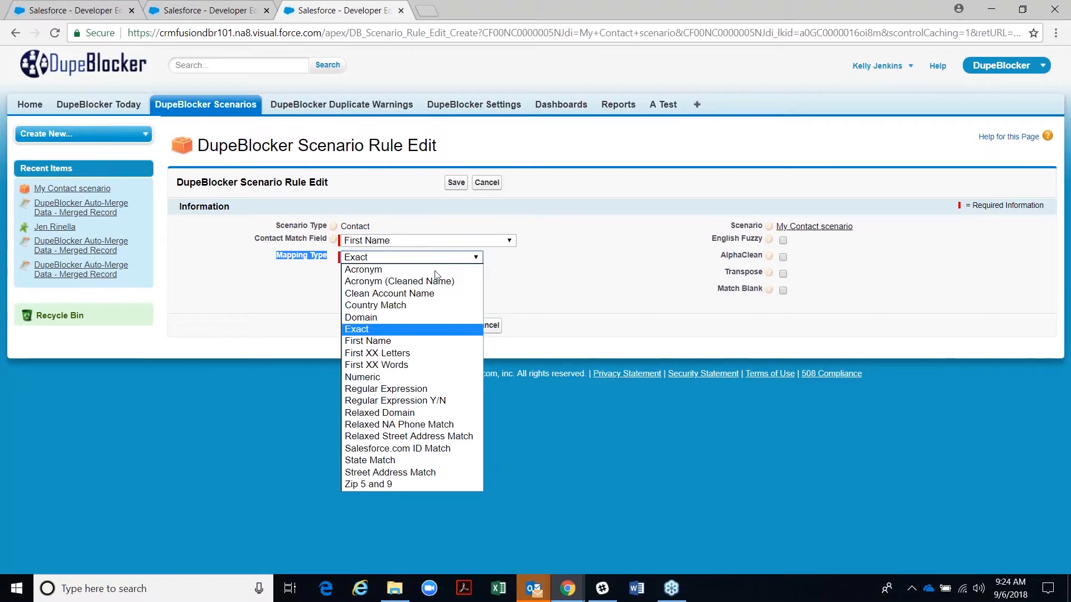
pyautogui.click(373, 341)
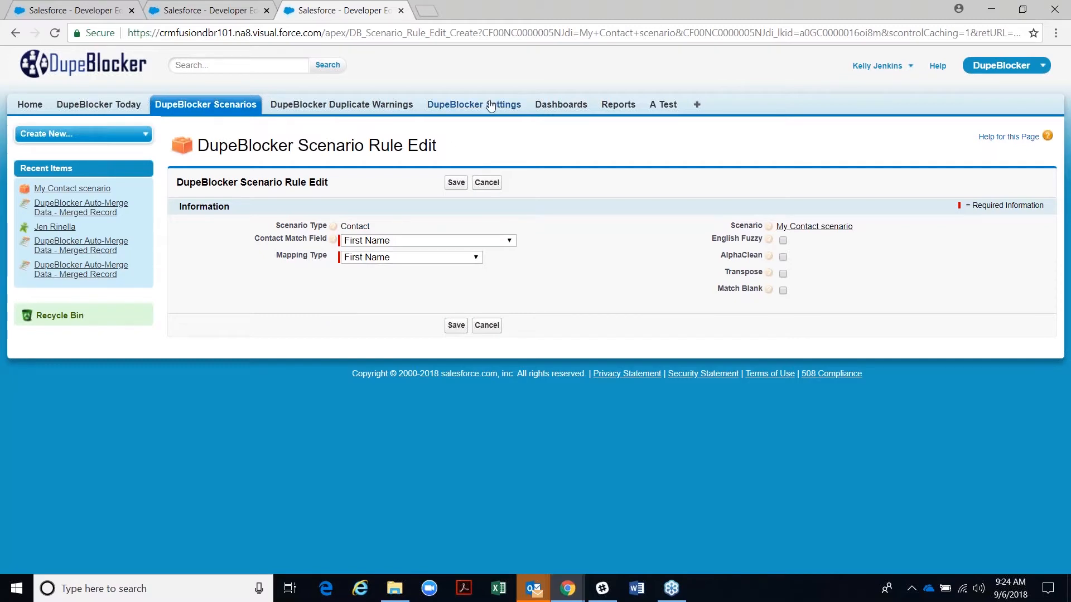
pyautogui.click(219, 11)
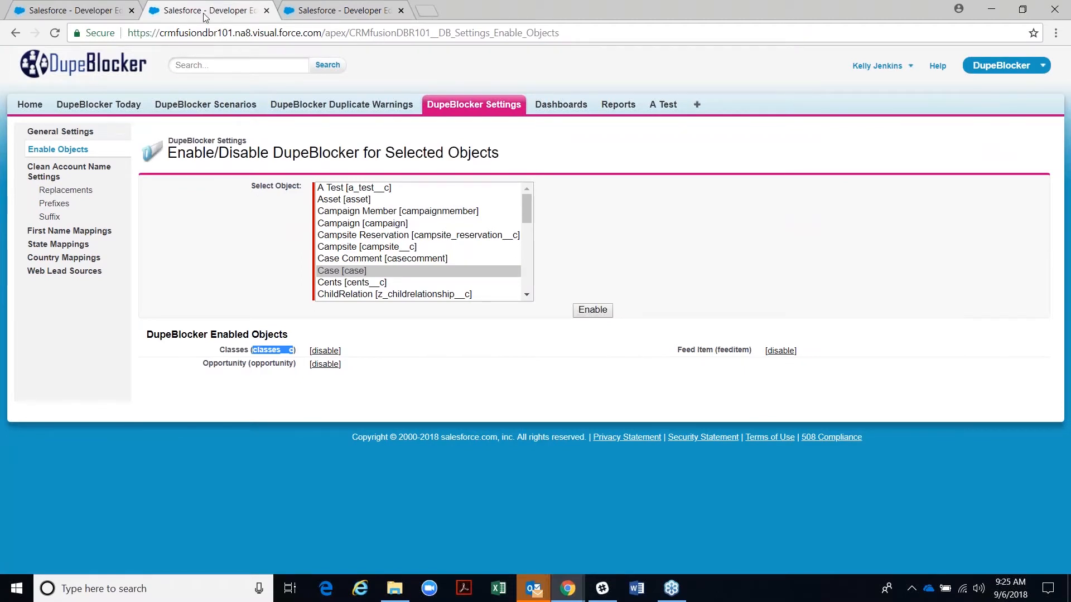
# - Review the 864-entry First Name Mappings list, such as nickname Abbie mapped to Abigail
pyautogui.click(57, 237)
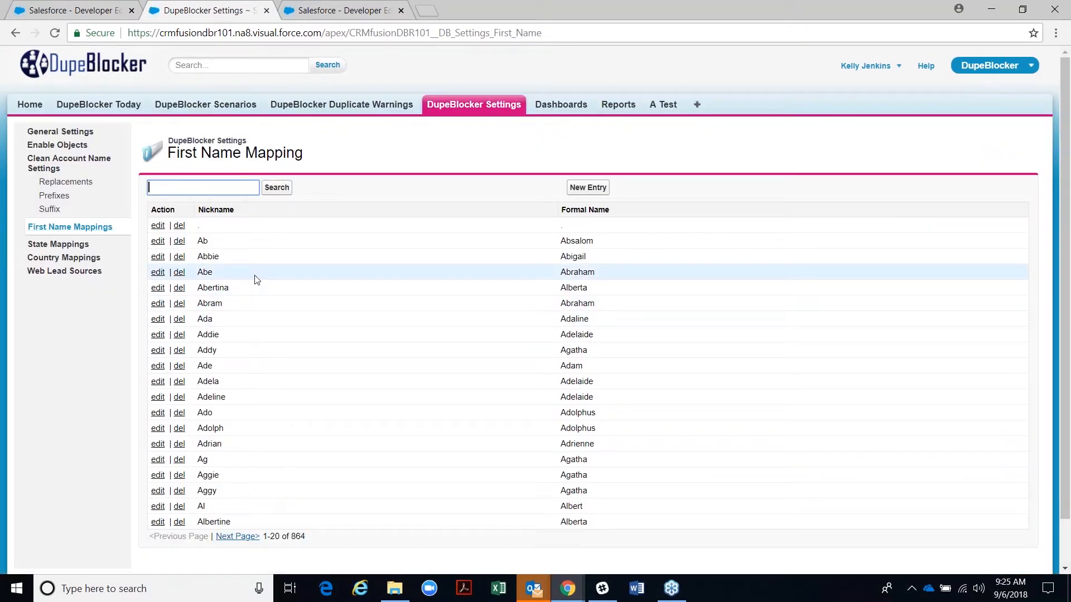
pyautogui.scroll(-1, 271, 291)
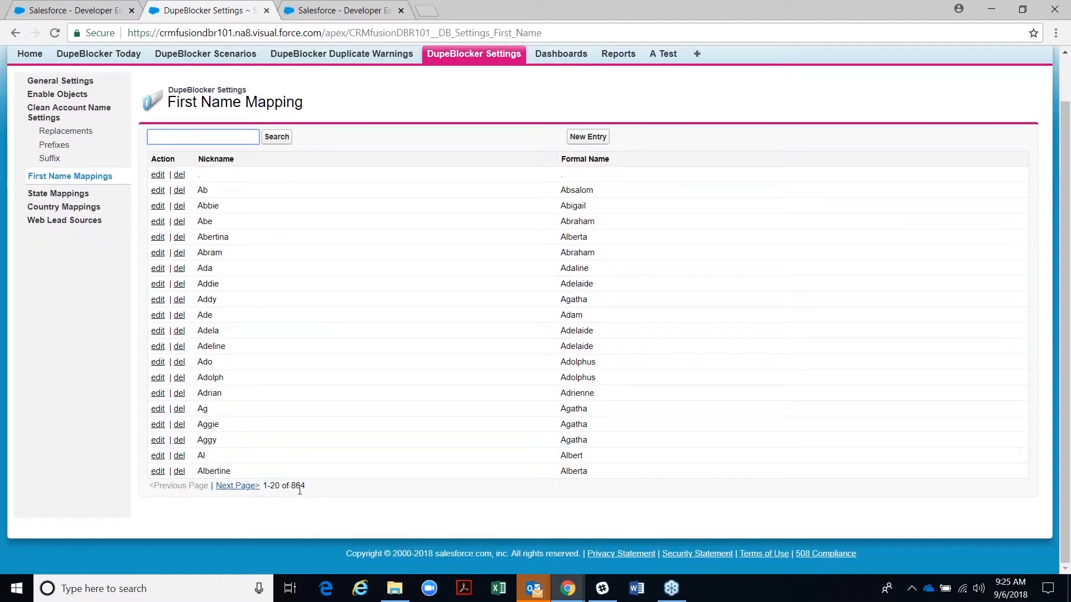
pyautogui.moveTo(306, 490); pyautogui.dragTo(282, 487)
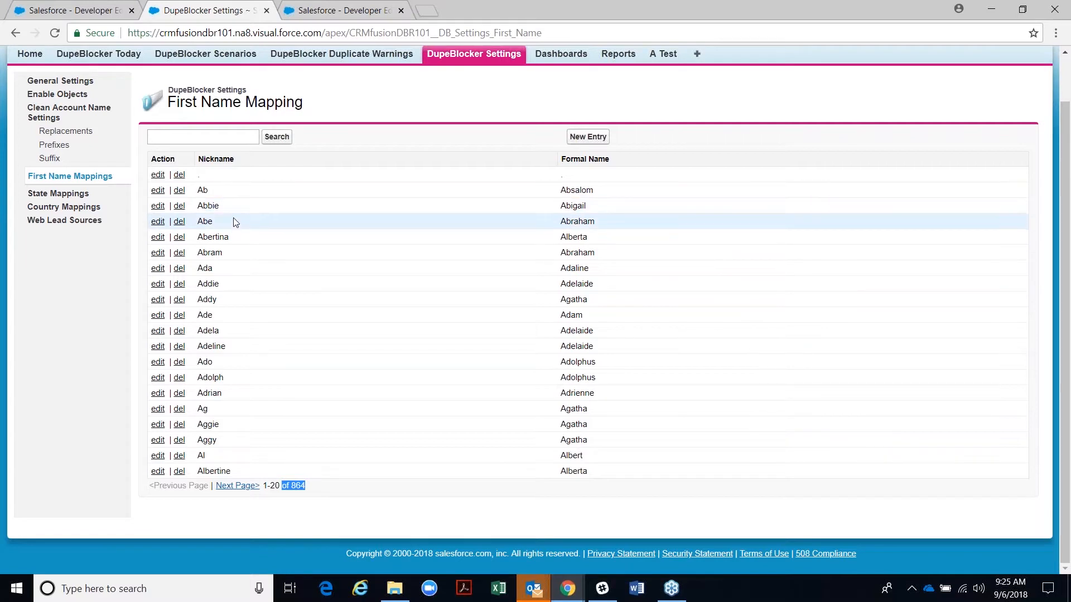
pyautogui.moveTo(234, 210); pyautogui.dragTo(198, 207)
pyautogui.moveTo(600, 207); pyautogui.dragTo(559, 206)
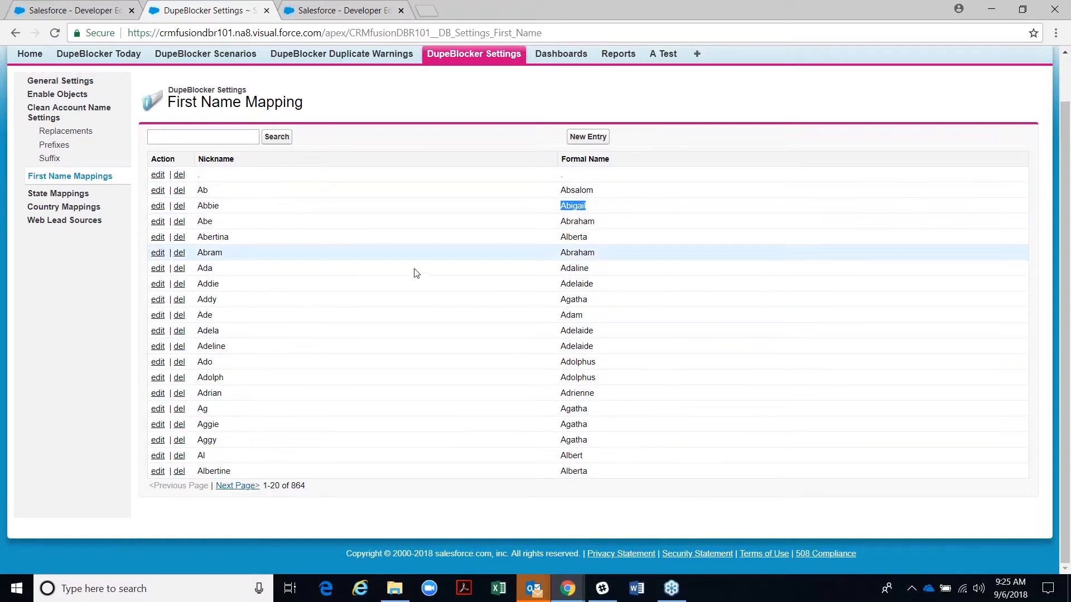
# - Open a new nickname mapping form, cancel it, and return to the rule being edited
pyautogui.click(604, 138)
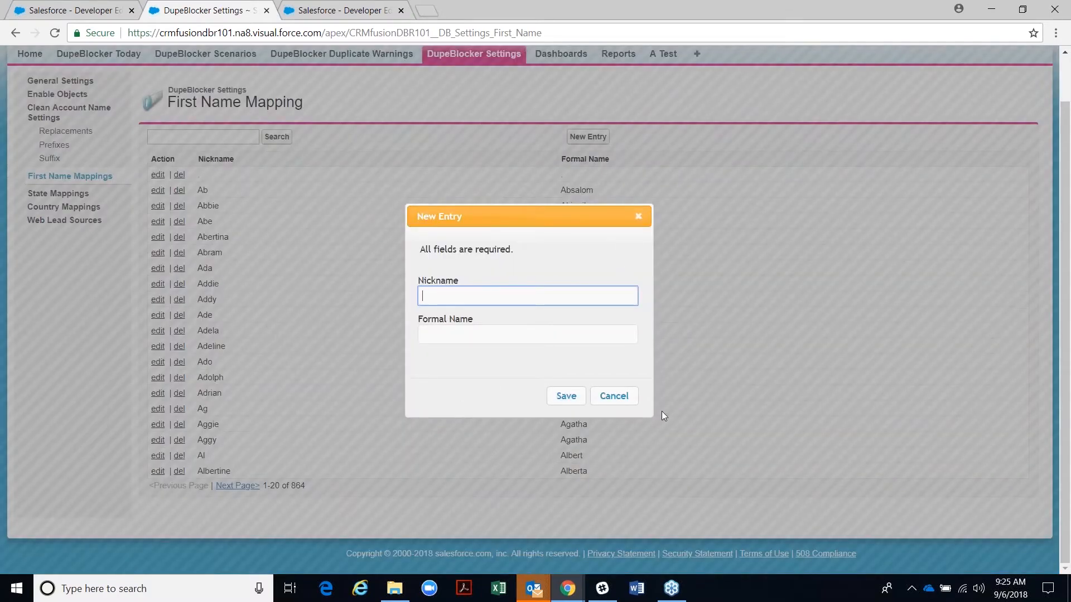
pyautogui.click(625, 398)
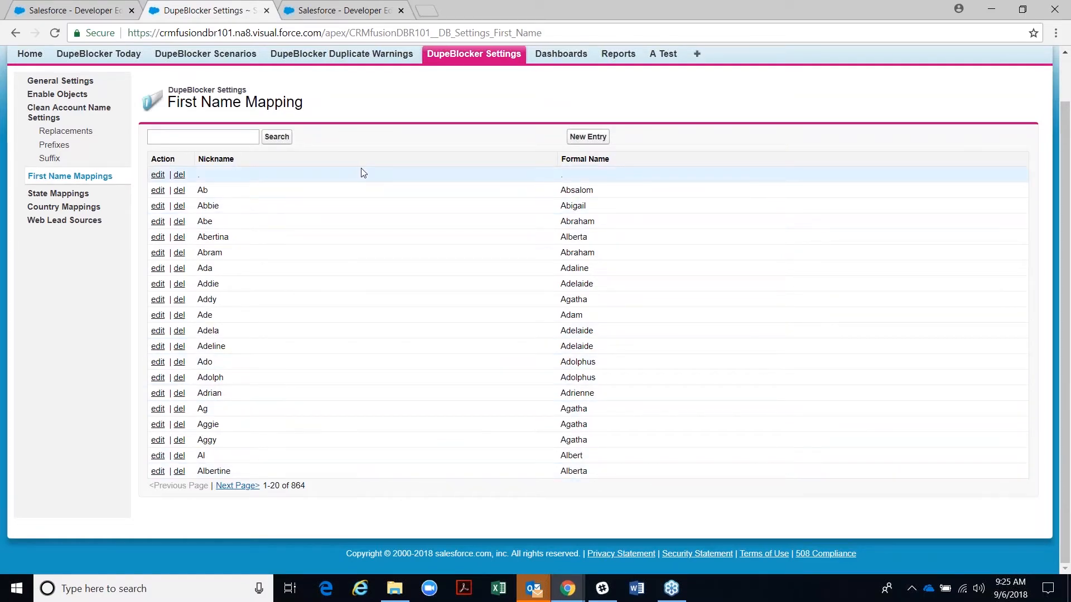
pyautogui.click(357, 6)
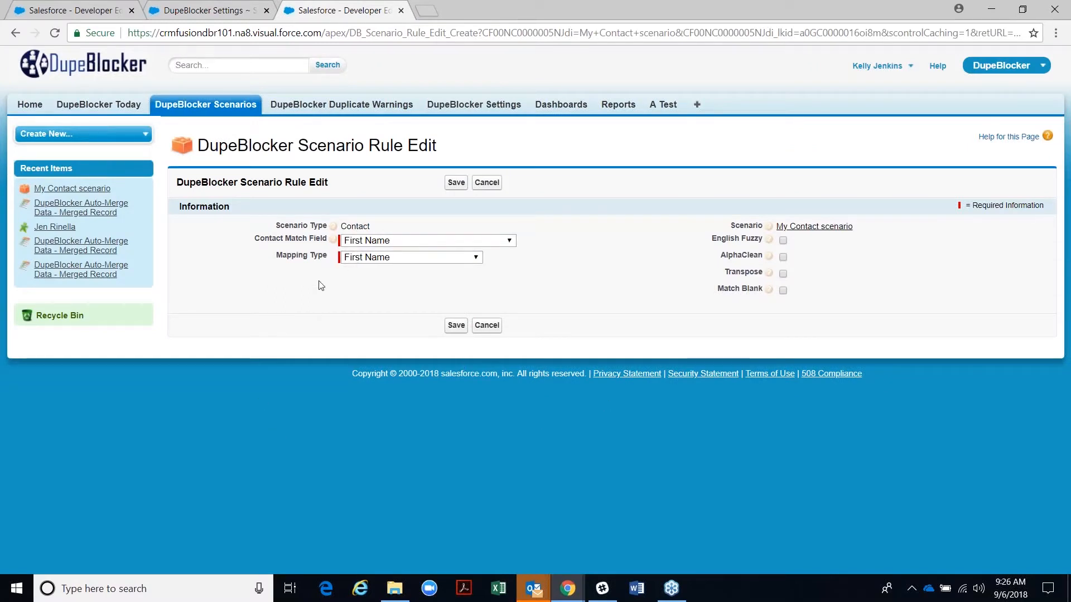
# - Turn on English Fuzzy matching for the First Name rule
pyautogui.moveTo(275, 257); pyautogui.dragTo(326, 254)
pyautogui.click(733, 299)
pyautogui.moveTo(711, 241); pyautogui.dragTo(768, 244)
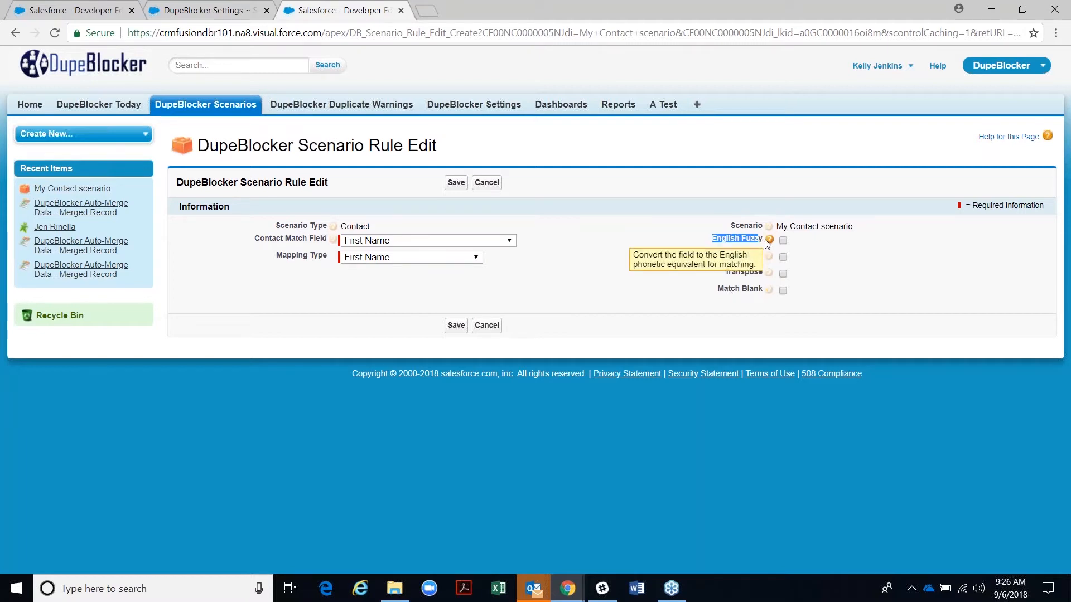
pyautogui.moveTo(770, 240)
pyautogui.click(783, 241)
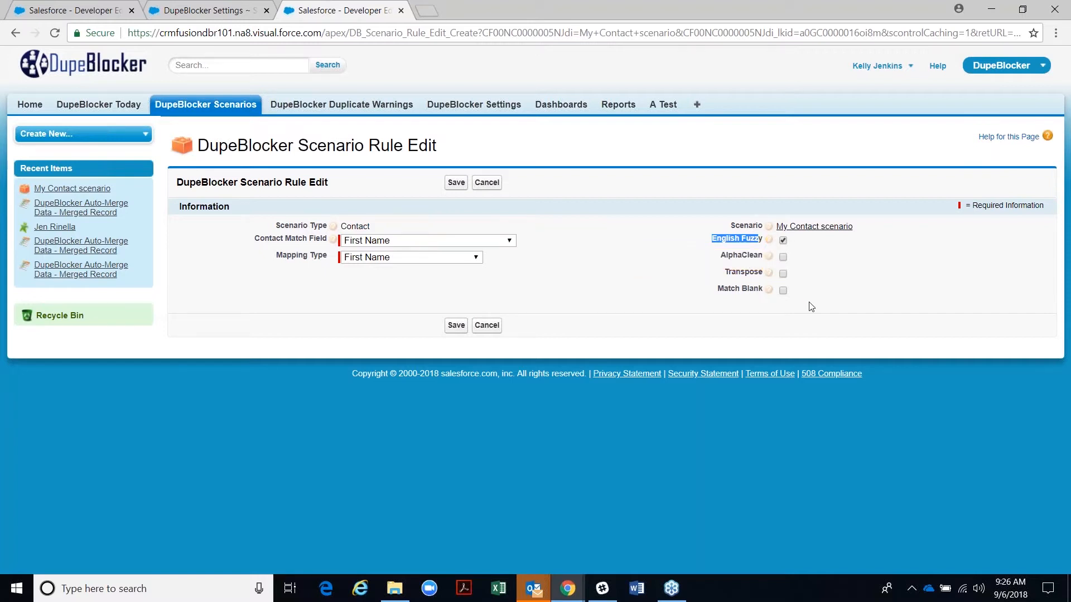
pyautogui.click(719, 256)
# - Review the AlphaClean, Transpose and Match Blank options, then save the First Name rule
pyautogui.moveTo(720, 257); pyautogui.dragTo(763, 257)
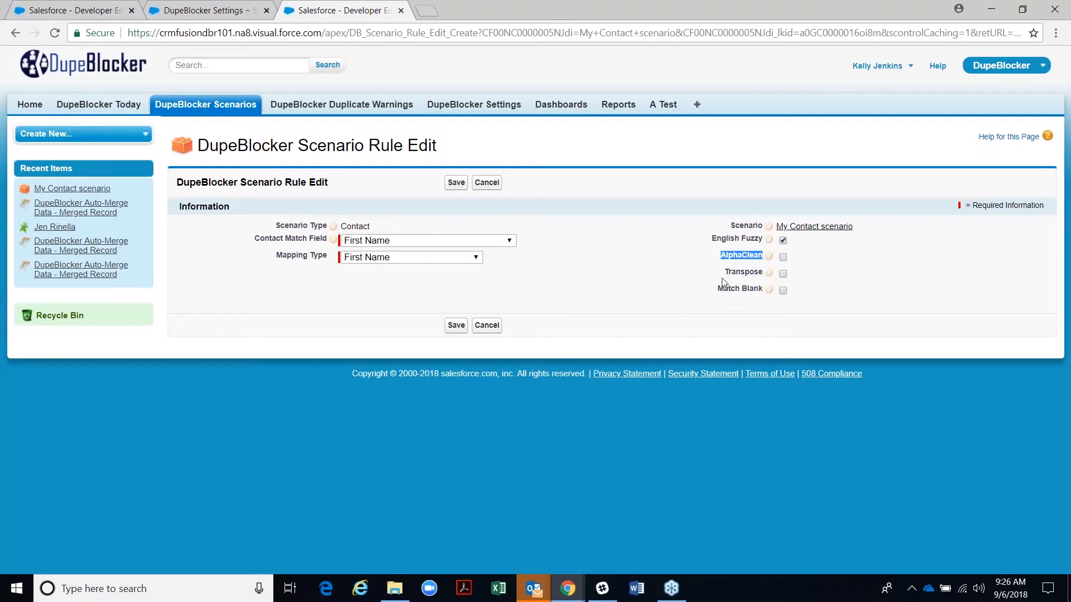
pyautogui.moveTo(724, 272); pyautogui.dragTo(761, 274)
pyautogui.moveTo(739, 300); pyautogui.dragTo(764, 307)
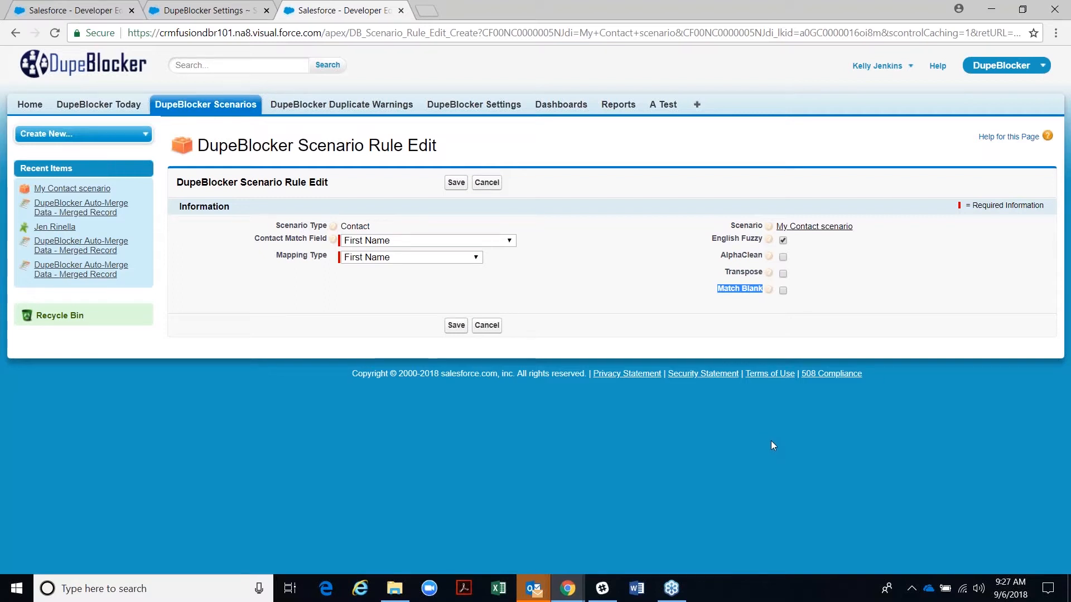
pyautogui.moveTo(770, 291)
pyautogui.click(456, 182)
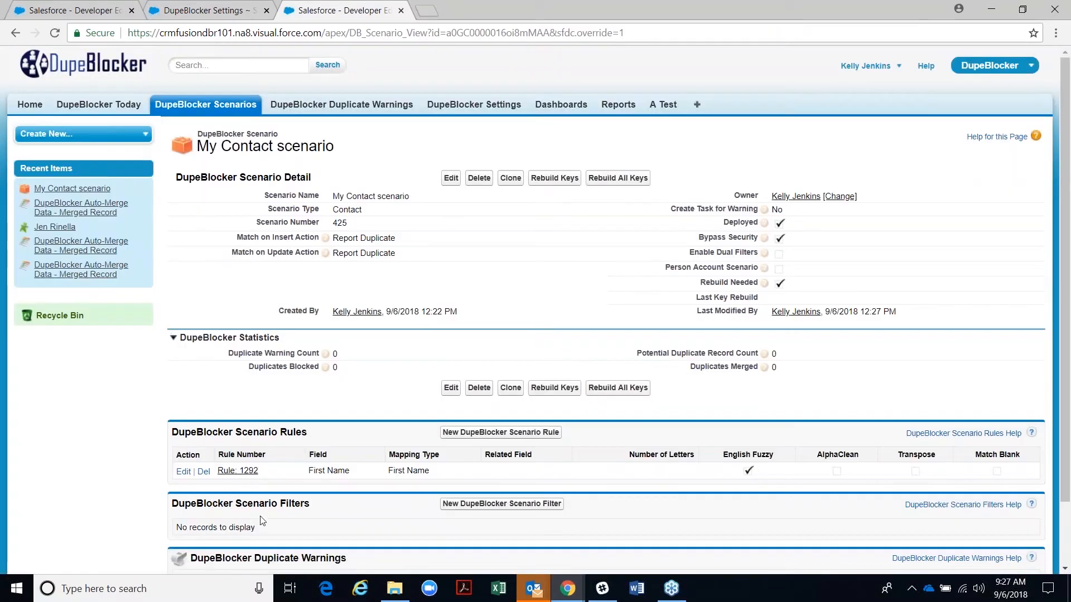
# - Start a new rule matching contacts on Last Name with Exact mapping
pyautogui.click(474, 434)
pyautogui.click(463, 240)
pyautogui.scroll(-1, 418, 416)
pyautogui.scroll(-3, 419, 415)
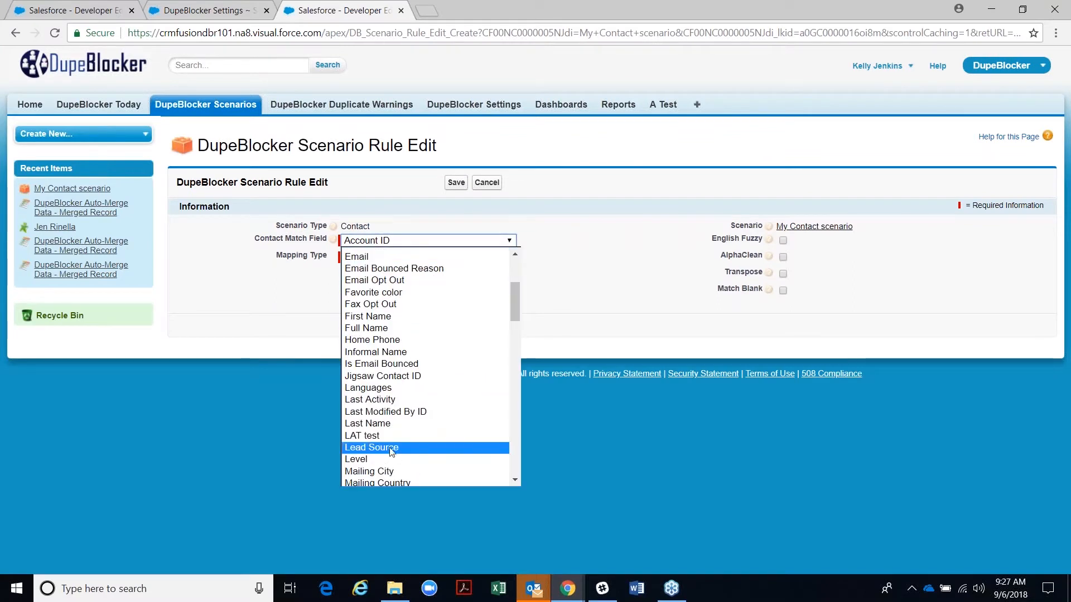
pyautogui.click(377, 424)
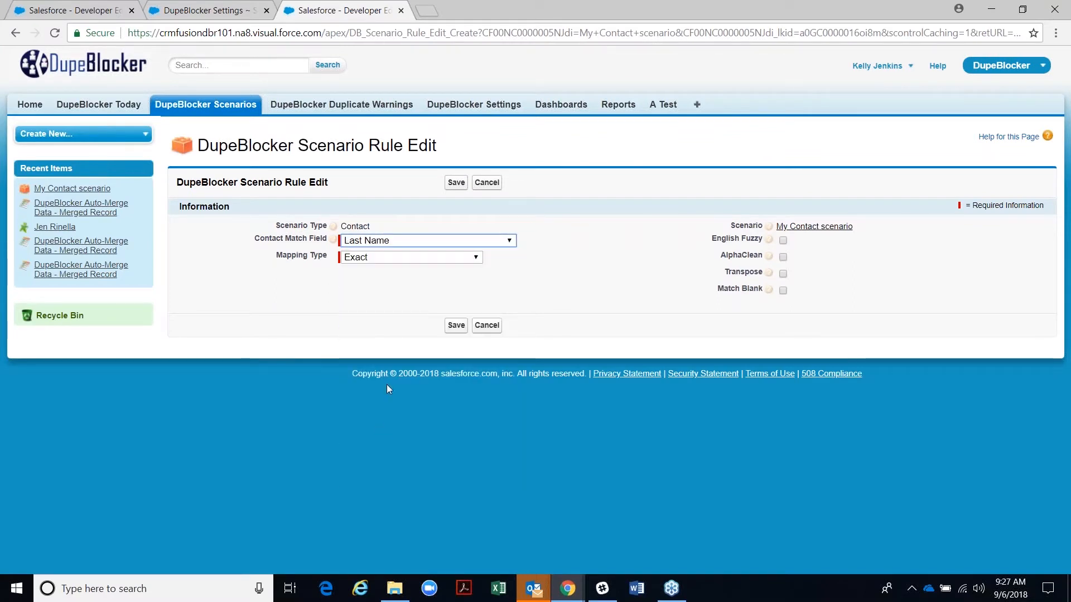
pyautogui.click(357, 259)
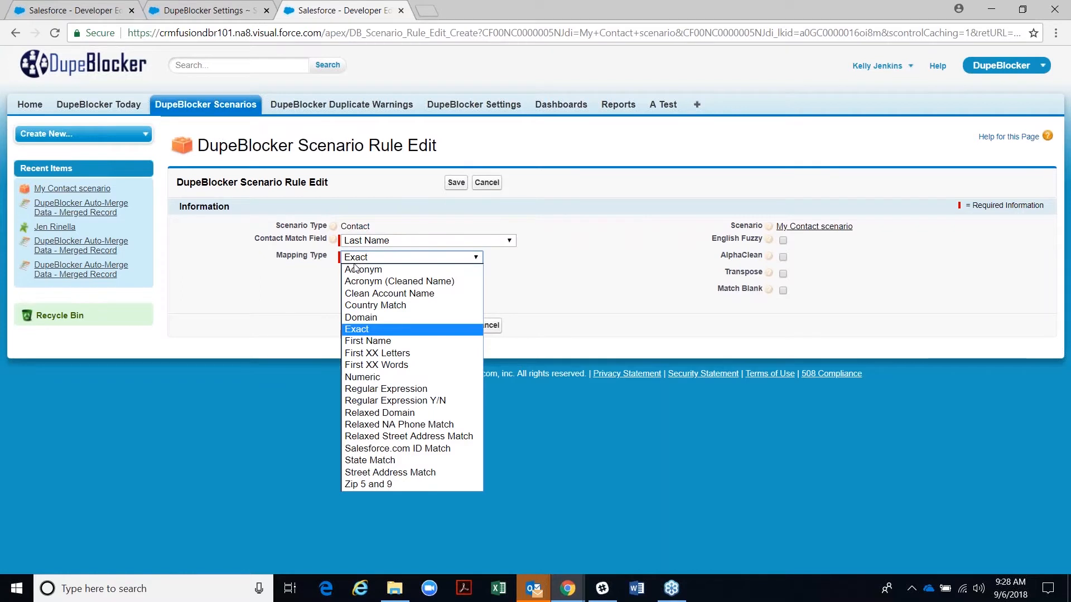
pyautogui.click(350, 332)
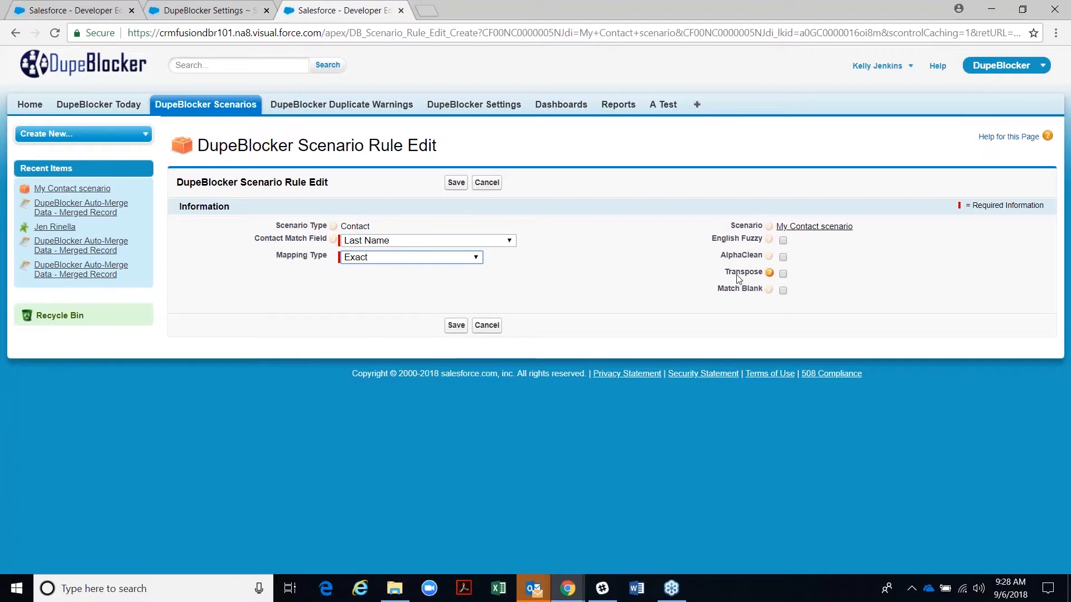
# - Turn on English Fuzzy, AlphaClean and Transpose, and save the Last Name rule
pyautogui.click(782, 240)
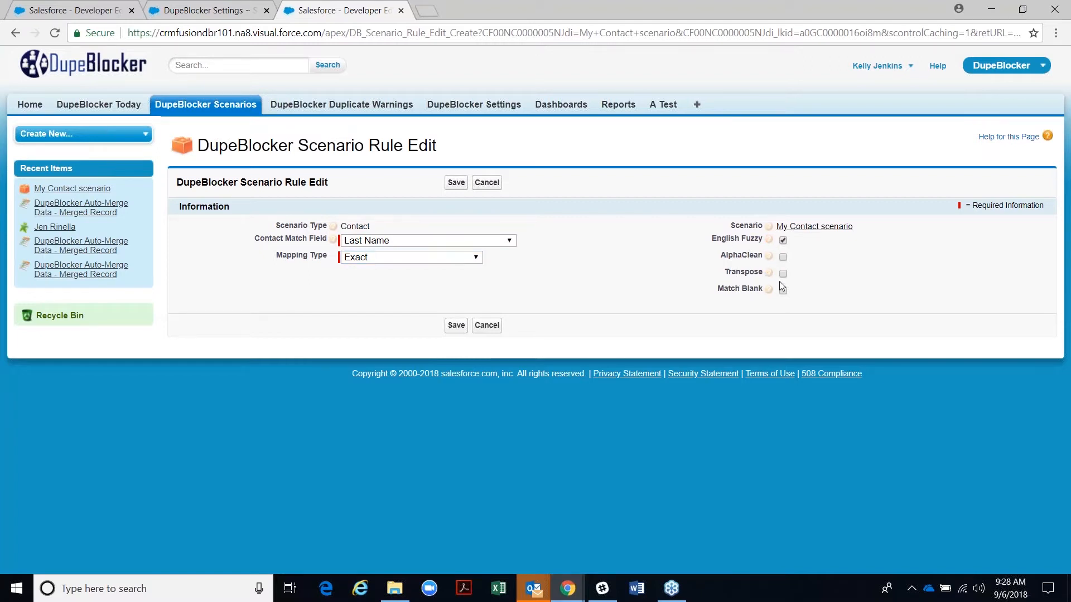
pyautogui.click(783, 258)
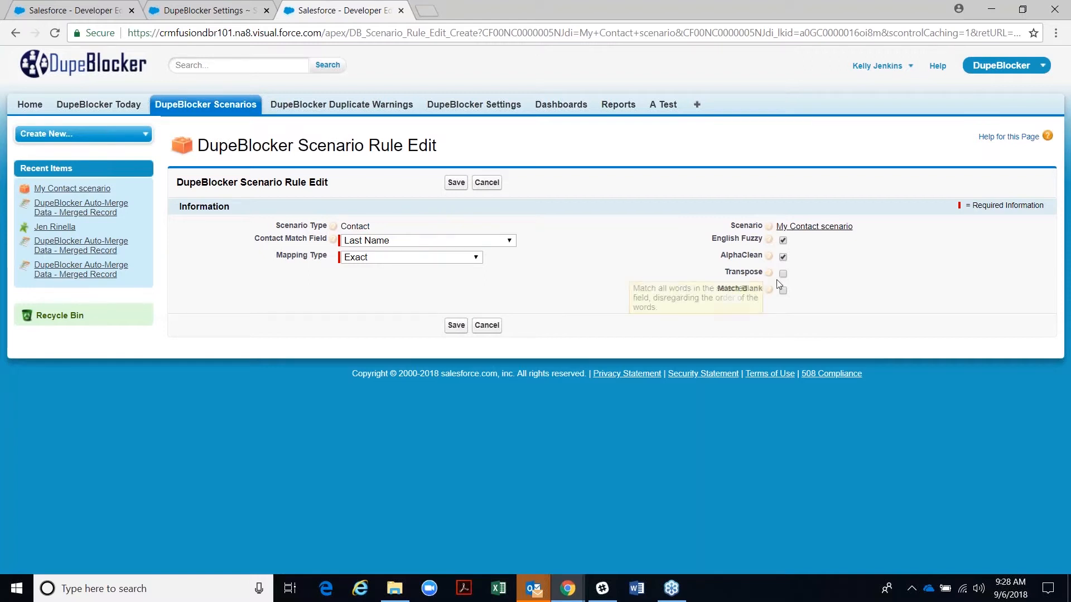
pyautogui.click(783, 257)
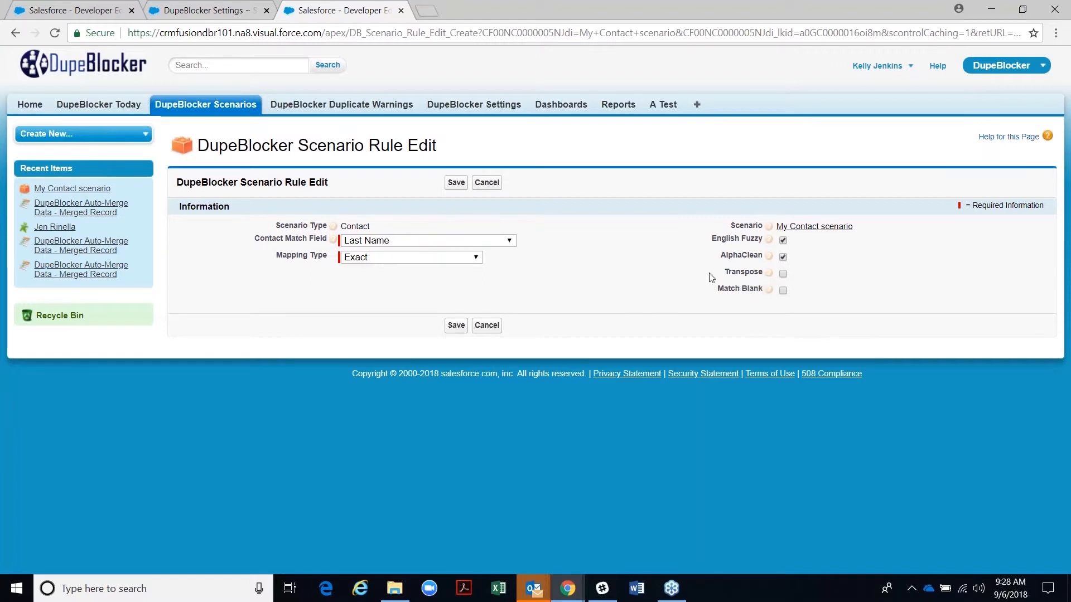
pyautogui.click(783, 274)
pyautogui.click(455, 183)
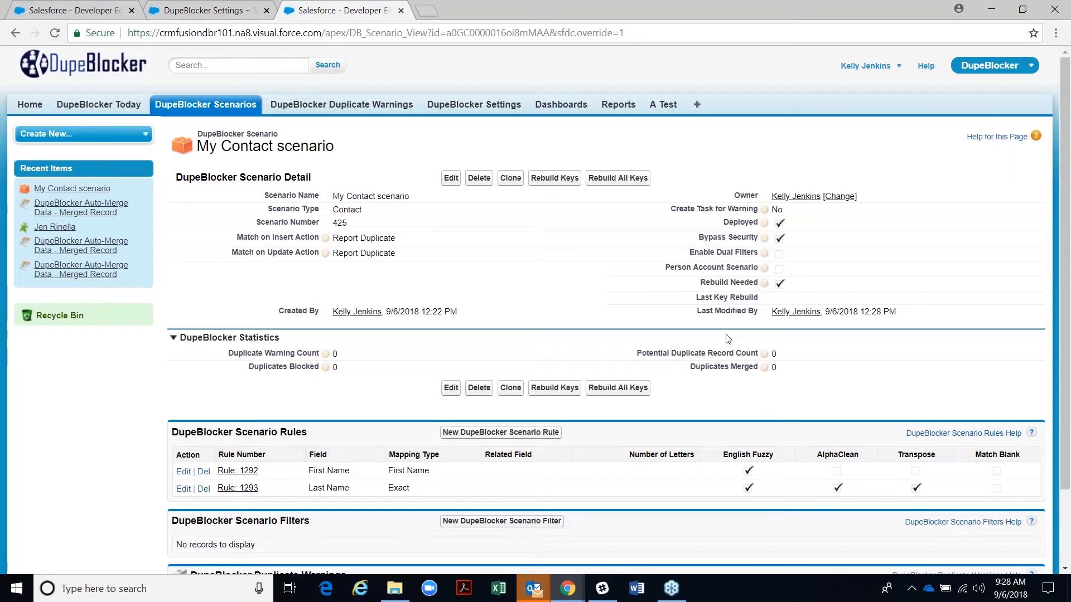
# - Create and save a rule matching Email with Exact mapping and Match Blank on
pyautogui.click(453, 433)
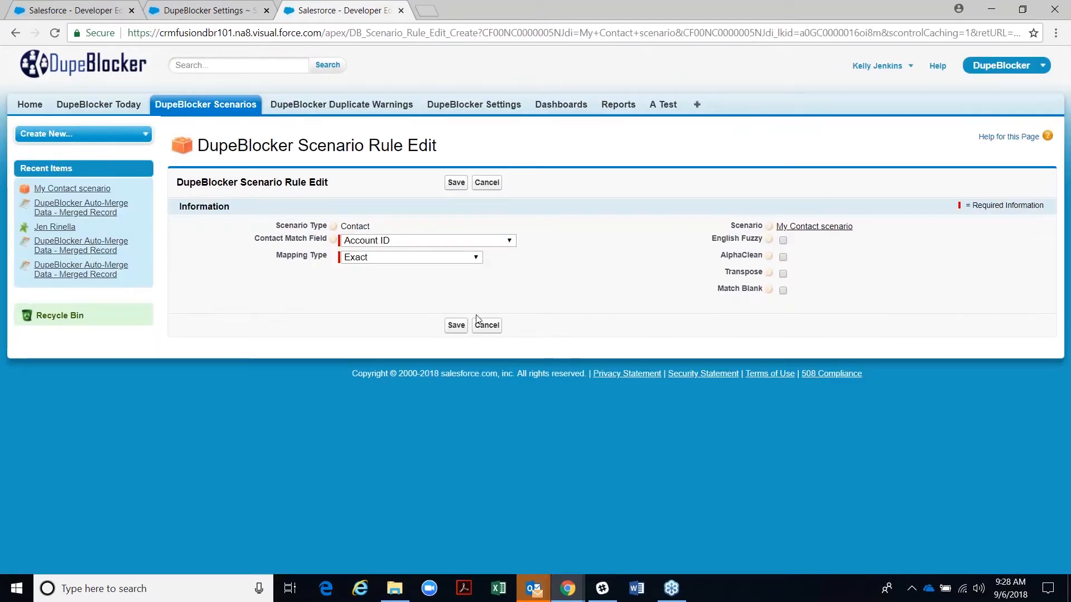
pyautogui.click(509, 241)
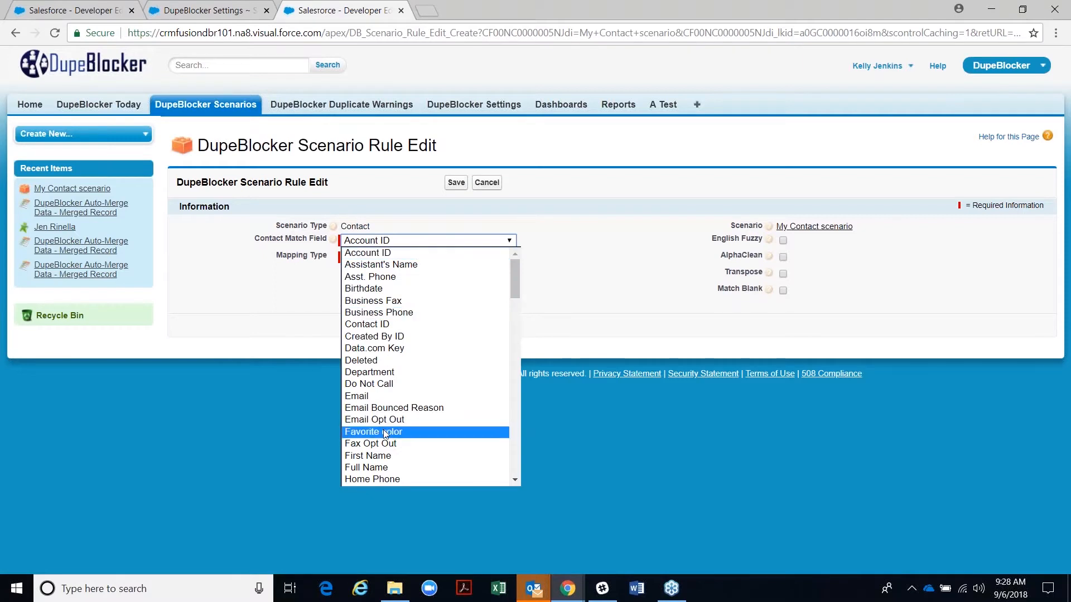
pyautogui.click(377, 397)
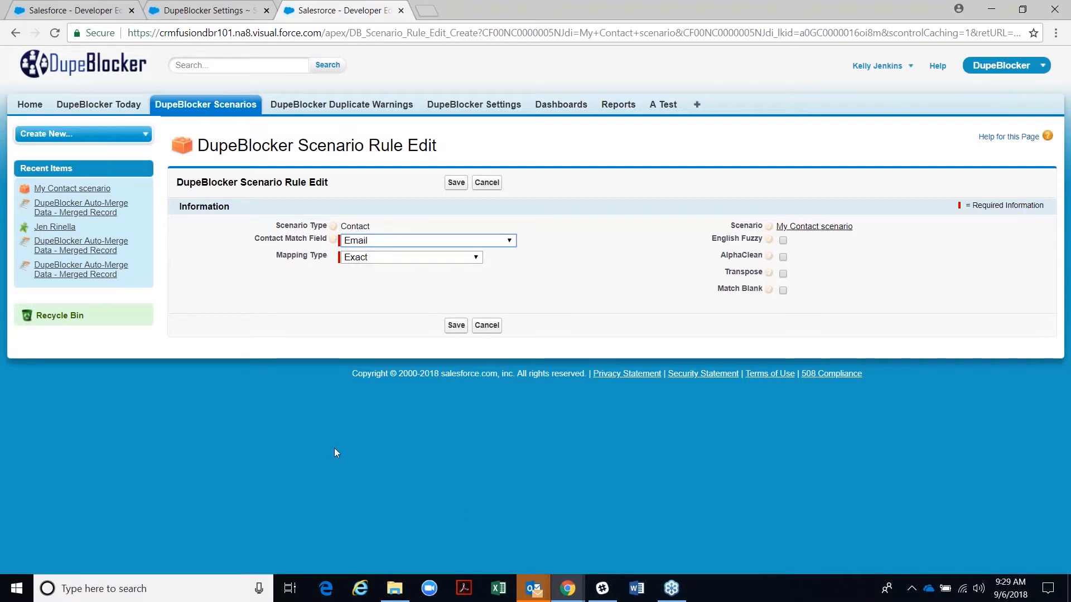
pyautogui.click(782, 289)
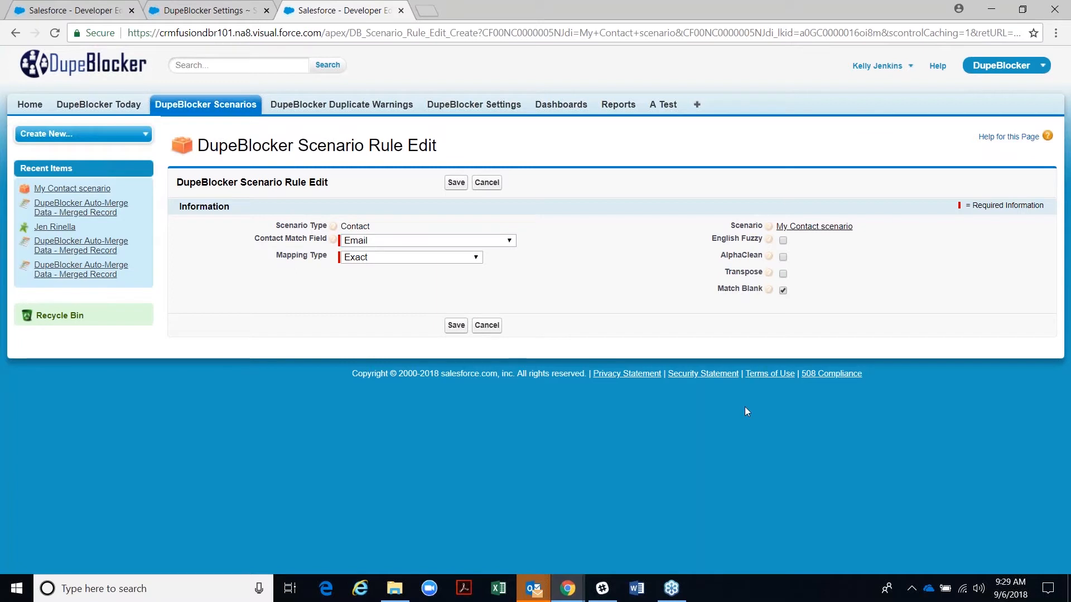
pyautogui.click(455, 327)
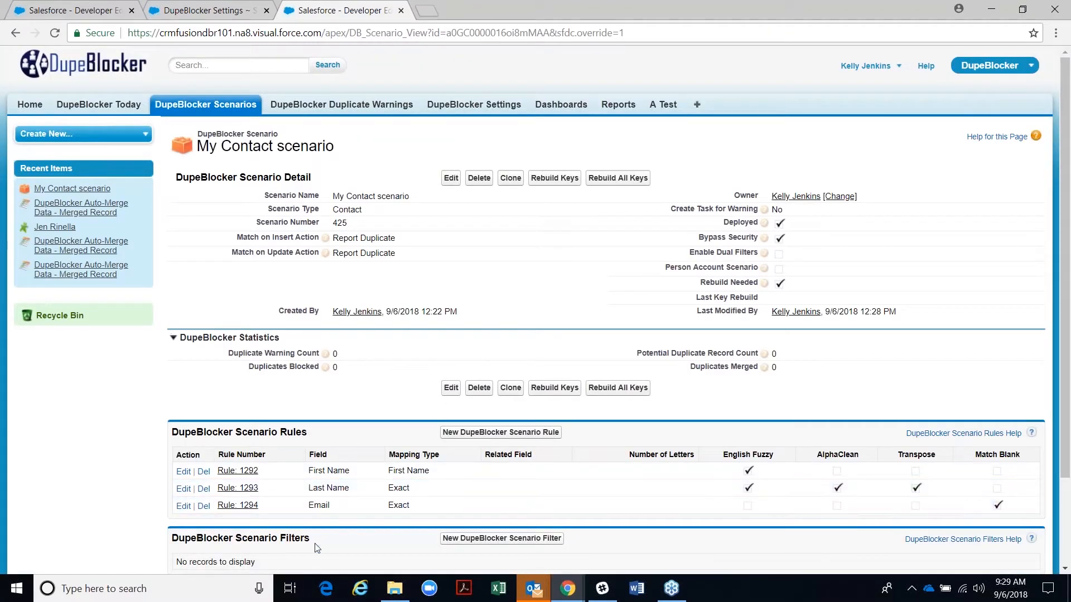
# - Start a fourth rule matching Account->Account Name with Clean Account Name mapping
pyautogui.click(460, 434)
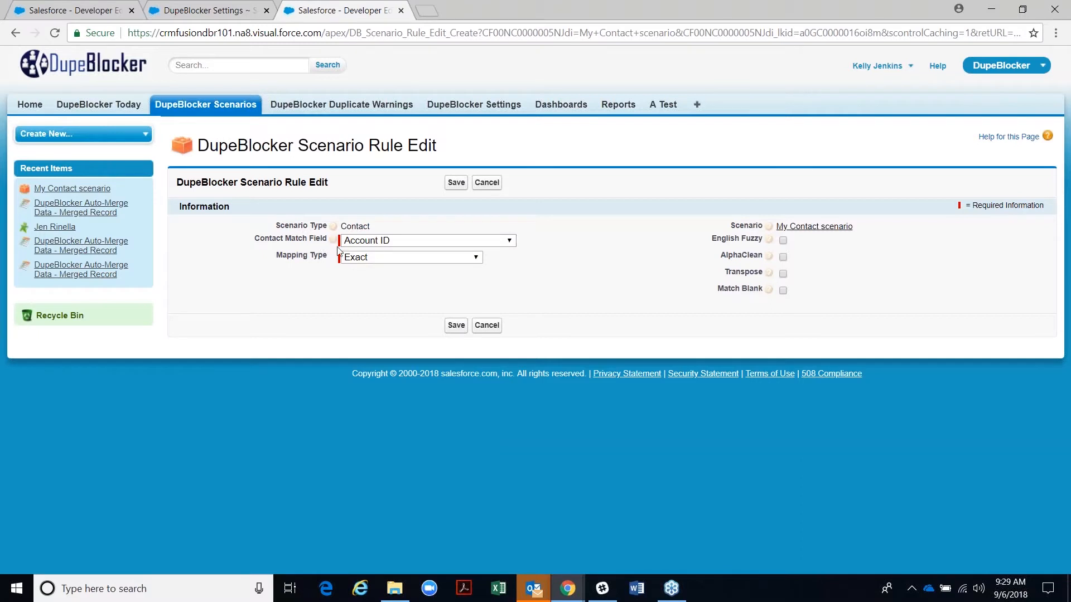
pyautogui.click(373, 243)
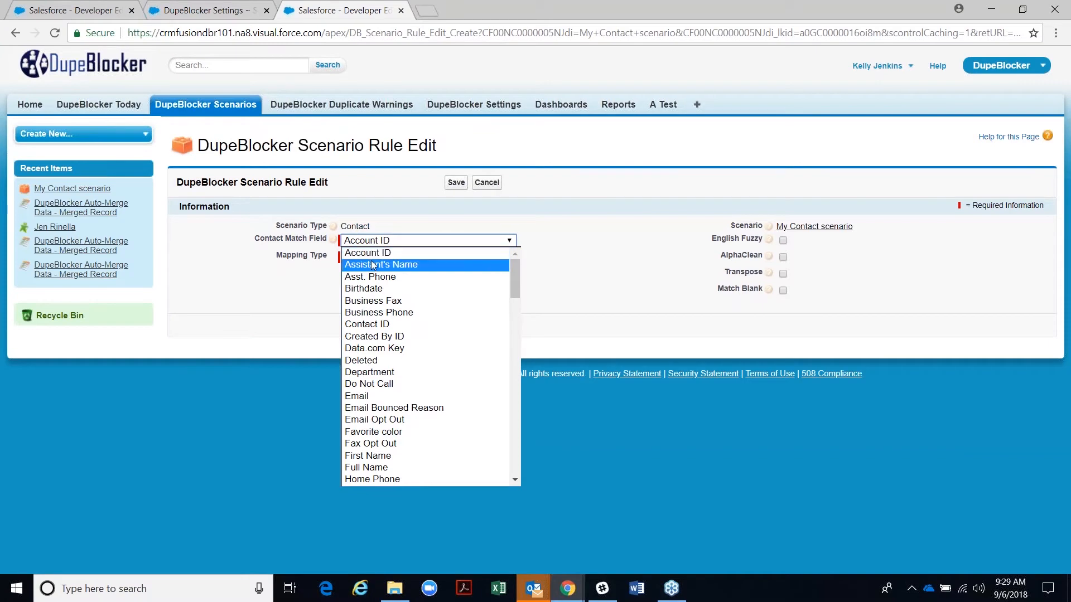
pyautogui.moveTo(516, 286); pyautogui.dragTo(524, 397)
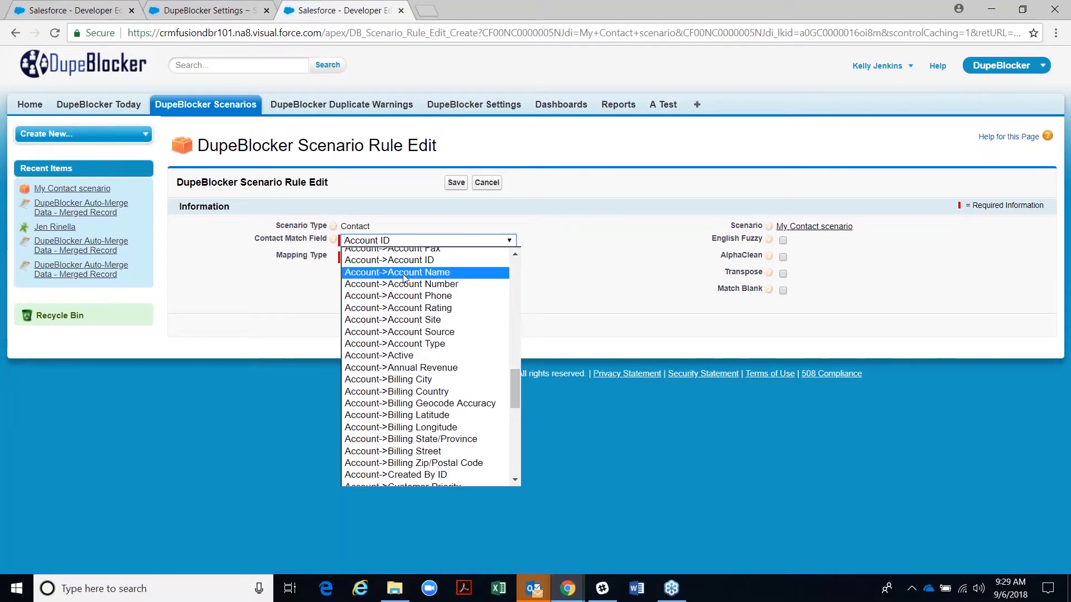
pyautogui.click(404, 278)
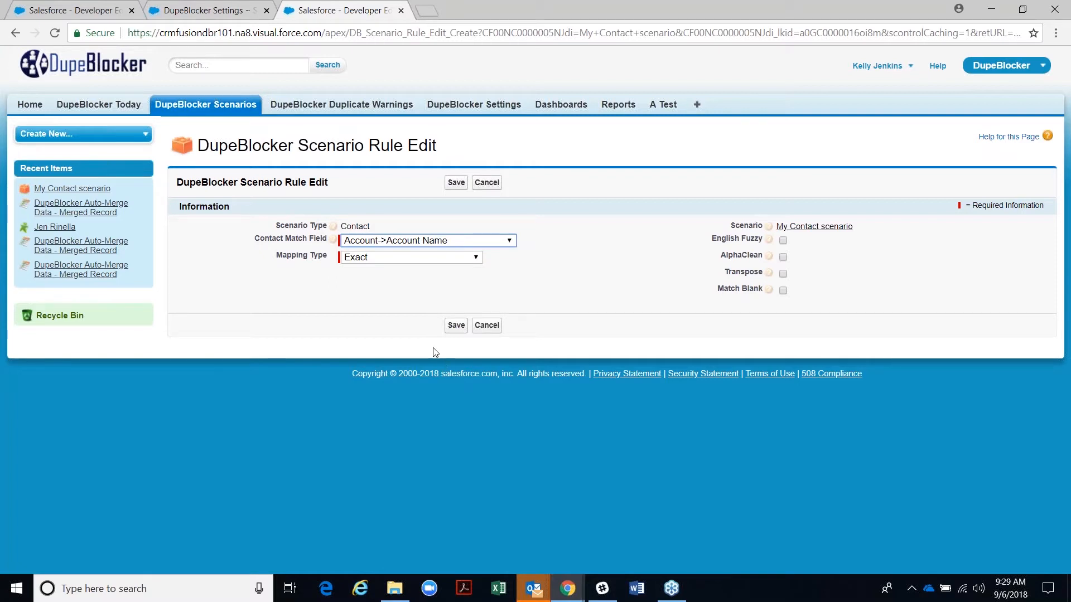
pyautogui.click(477, 260)
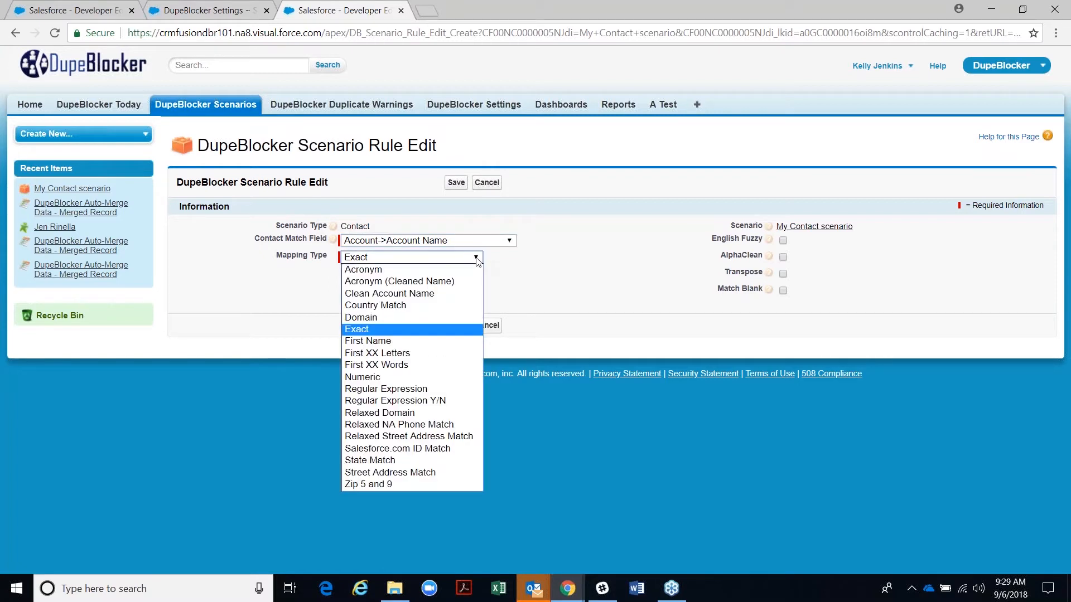
pyautogui.click(387, 295)
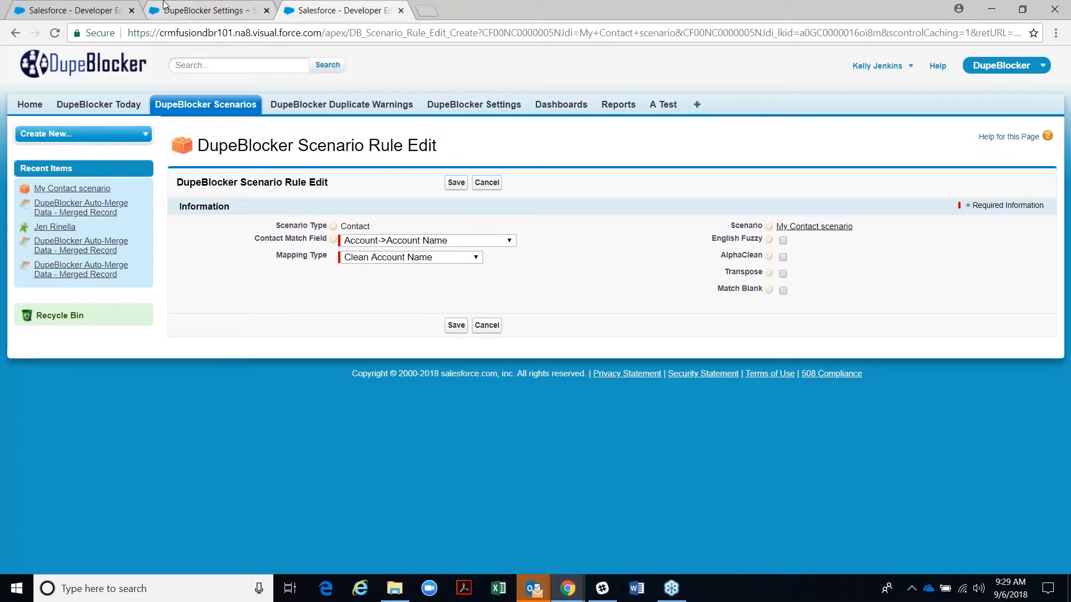
# - Return to the DupeBlocker Settings tab and open the Clean Account Name settings
pyautogui.click(197, 9)
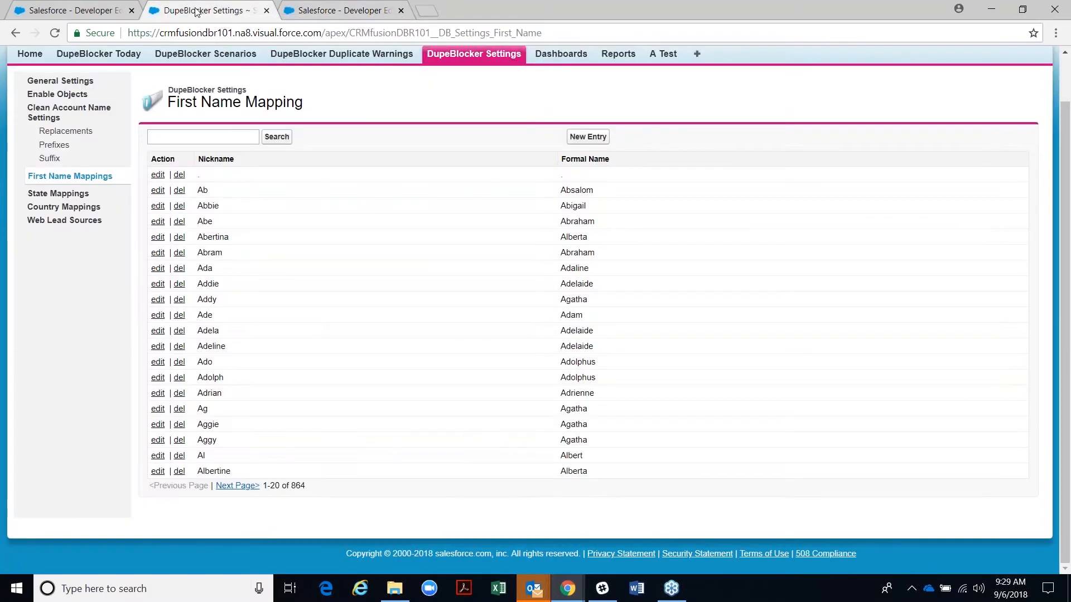
pyautogui.click(44, 118)
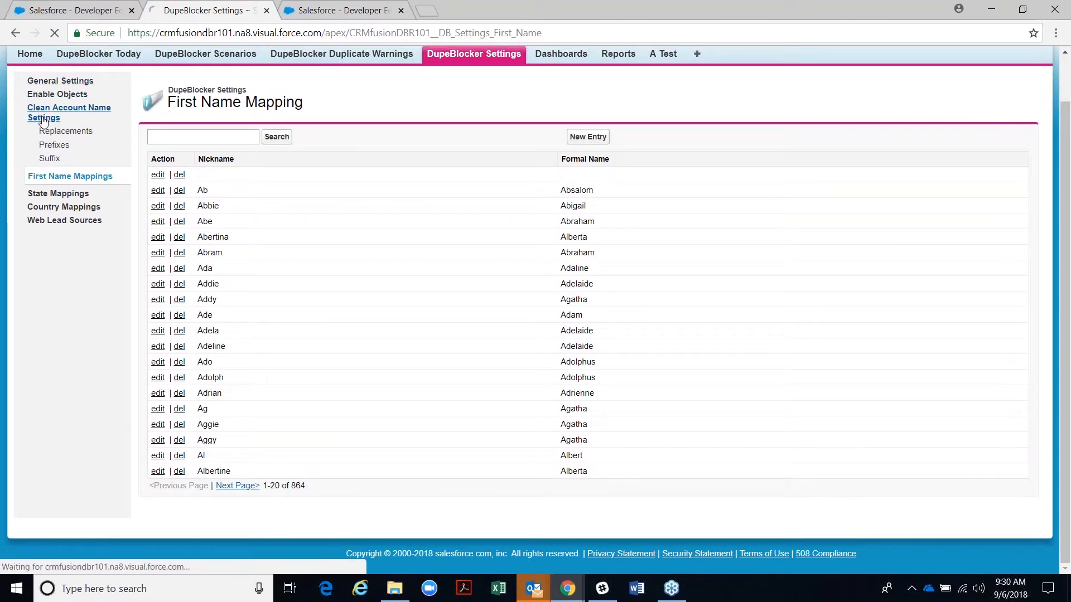
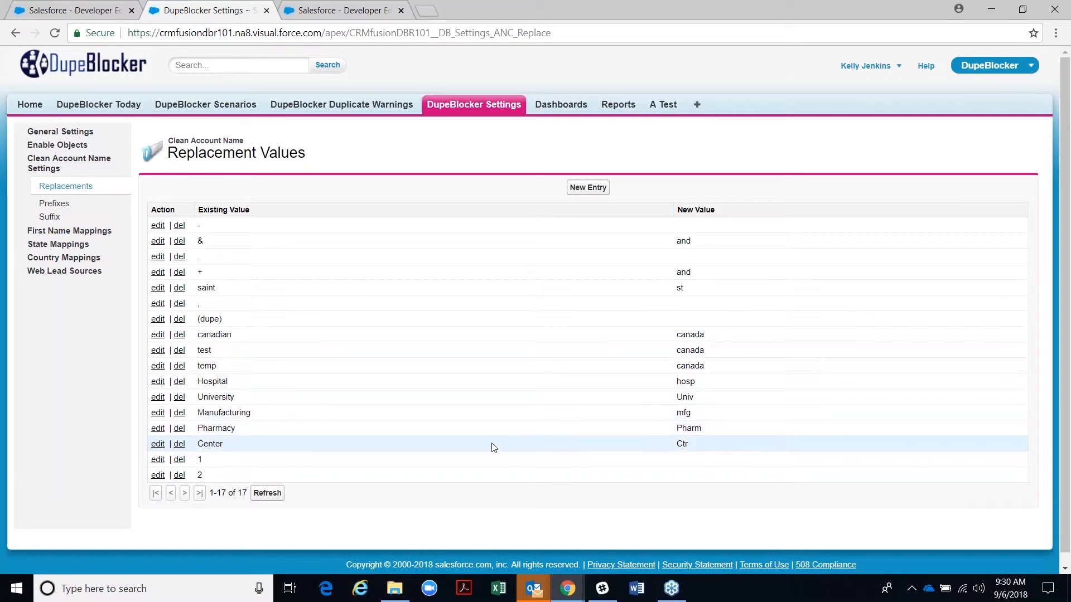
# - Review the replacement values, including saint → st, then show the prefix list ('The', 'Dept of')
pyautogui.click(588, 188)
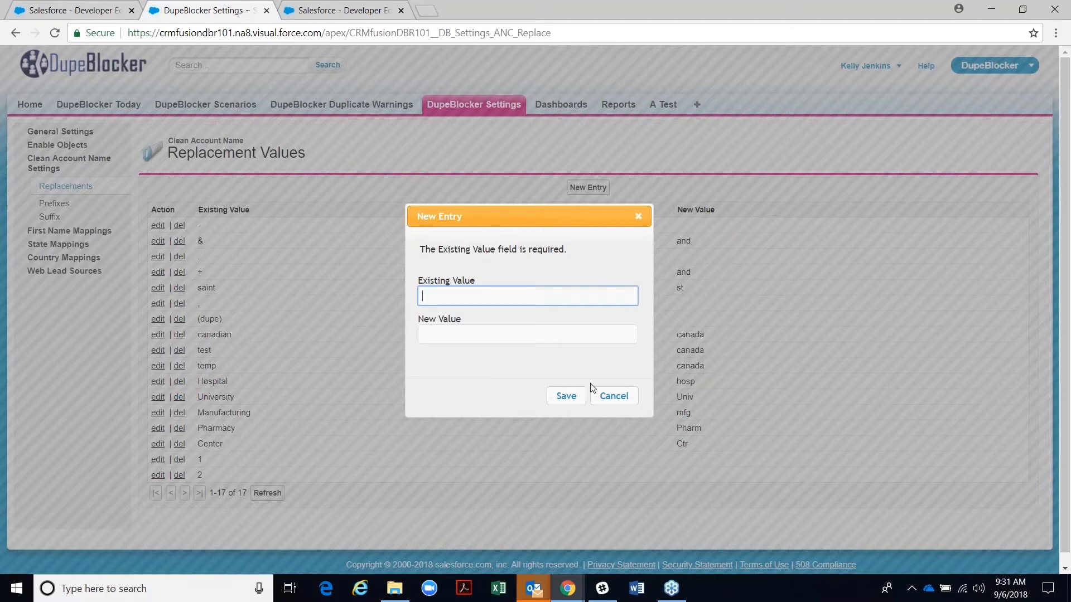
pyautogui.click(613, 396)
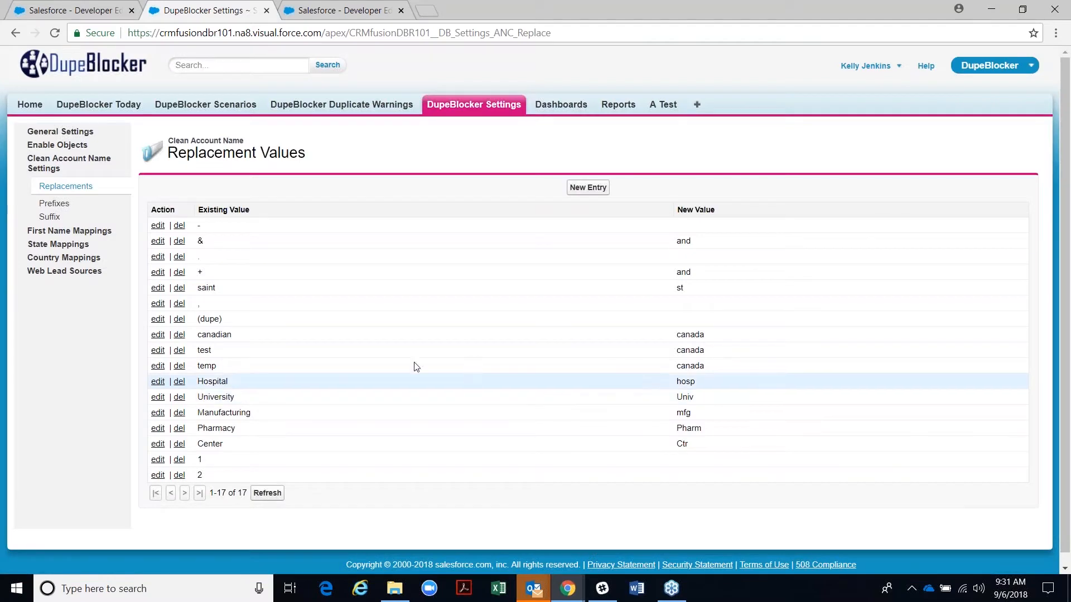
pyautogui.doubleClick(199, 289)
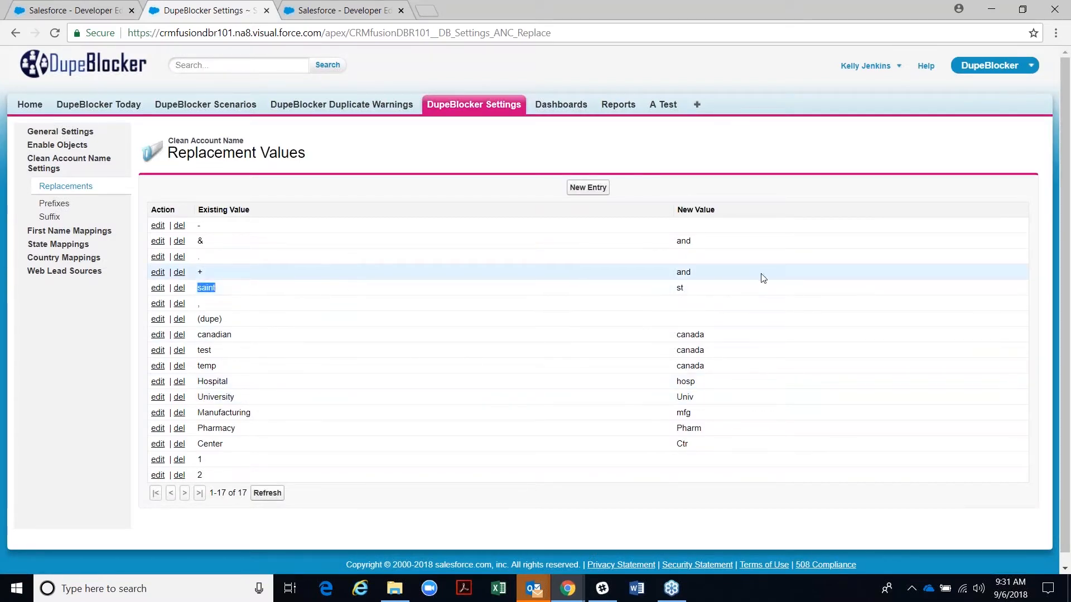
pyautogui.moveTo(670, 293); pyautogui.dragTo(691, 296)
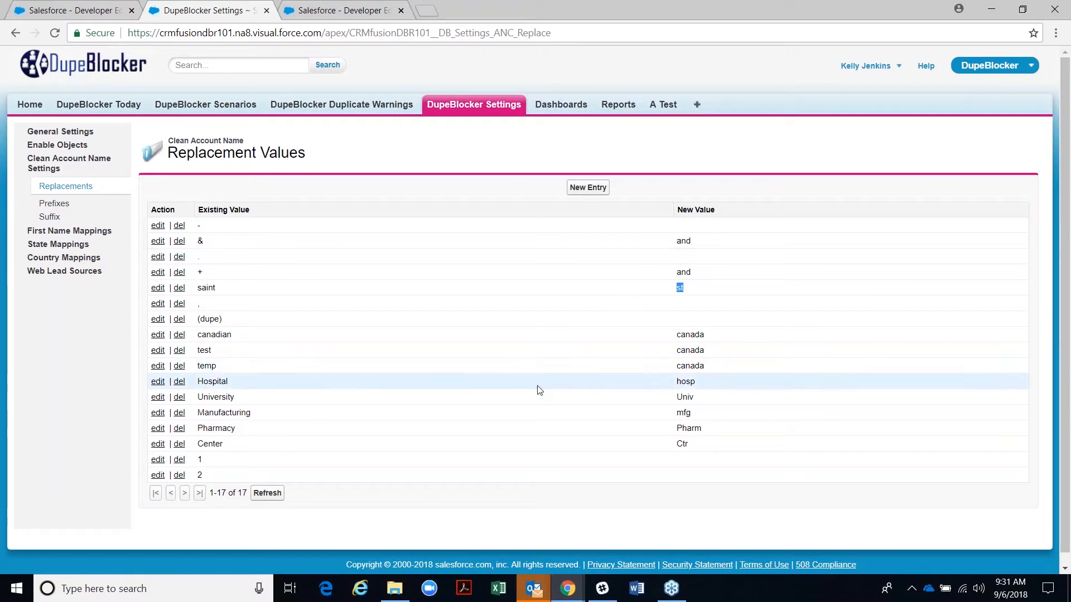
pyautogui.click(54, 204)
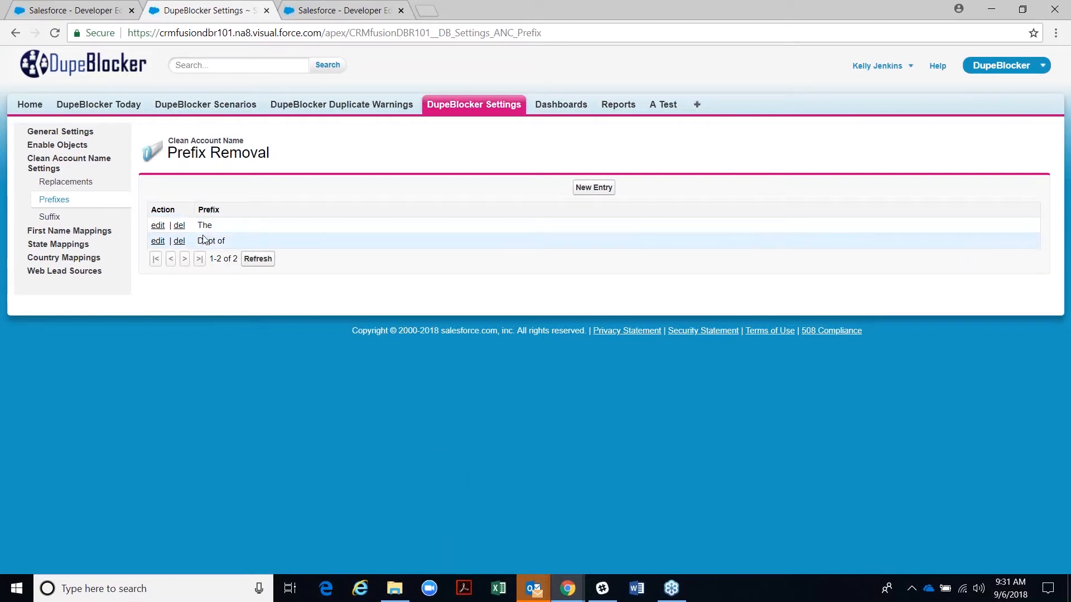
# - Review the suffix removal list, highlighting the co, company and inc suffixes
pyautogui.click(48, 217)
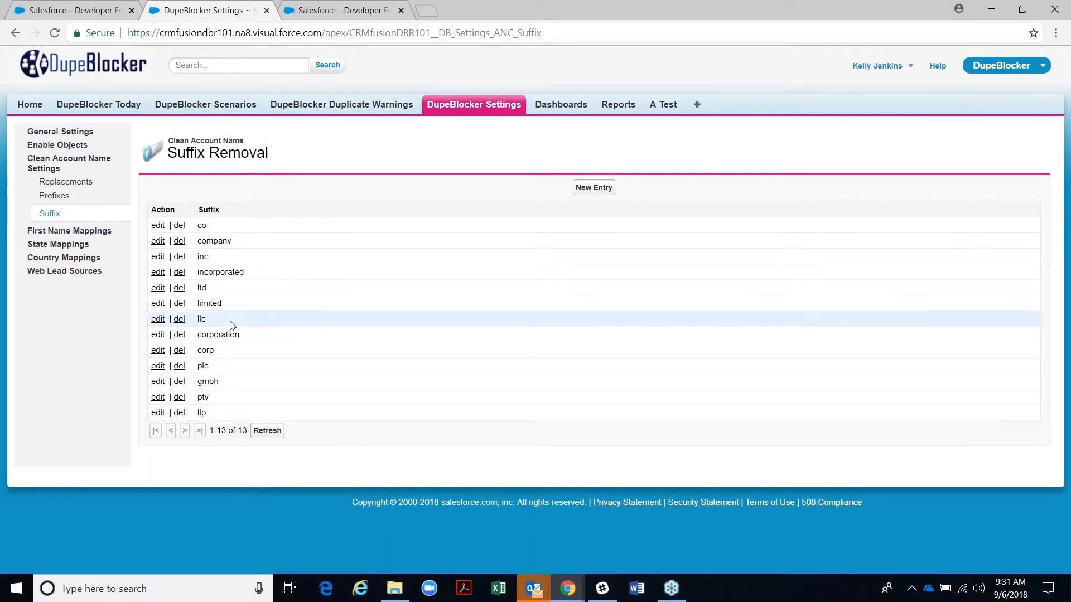
pyautogui.doubleClick(202, 225)
pyautogui.moveTo(197, 241)
pyautogui.mouseDown()
pyautogui.moveTo(213, 243)
pyautogui.moveTo(208, 258)
pyautogui.mouseUp()
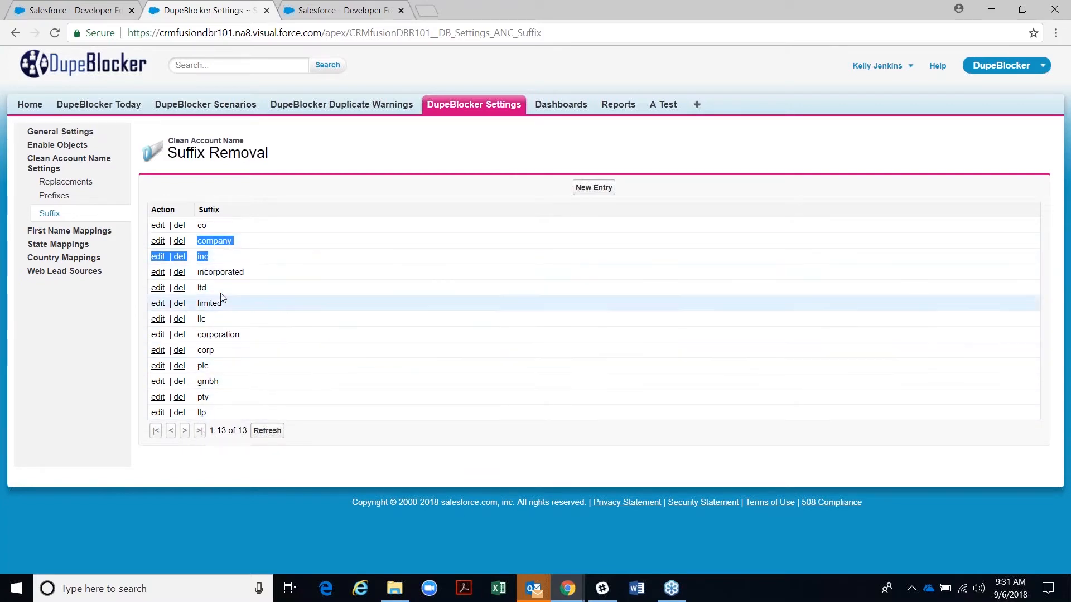
pyautogui.click(242, 376)
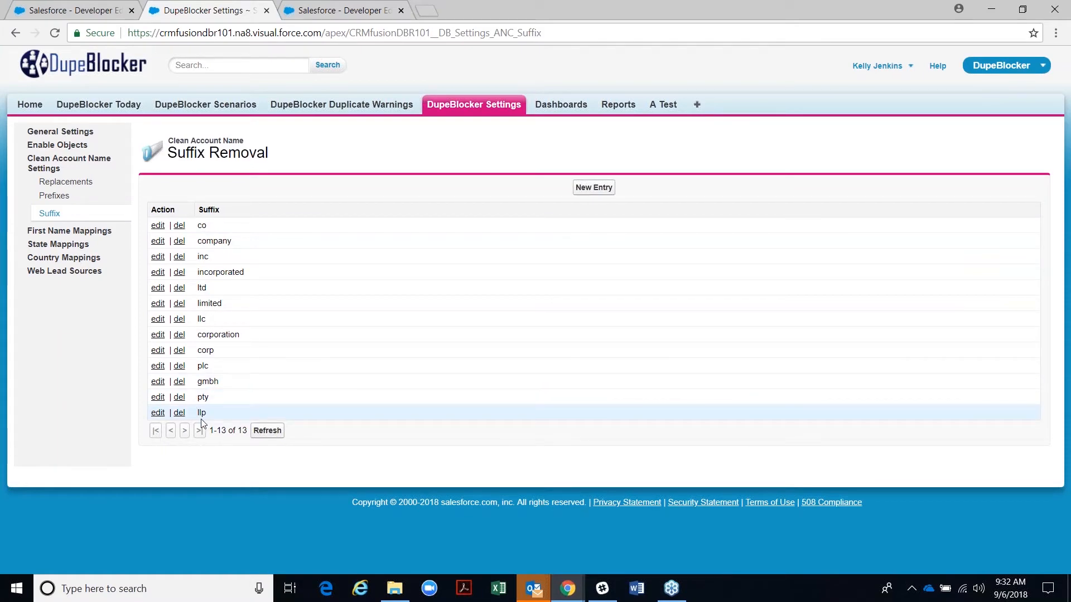
# - Open and cancel a new suffix entry, then return to the Account Name scenario rule
pyautogui.click(583, 188)
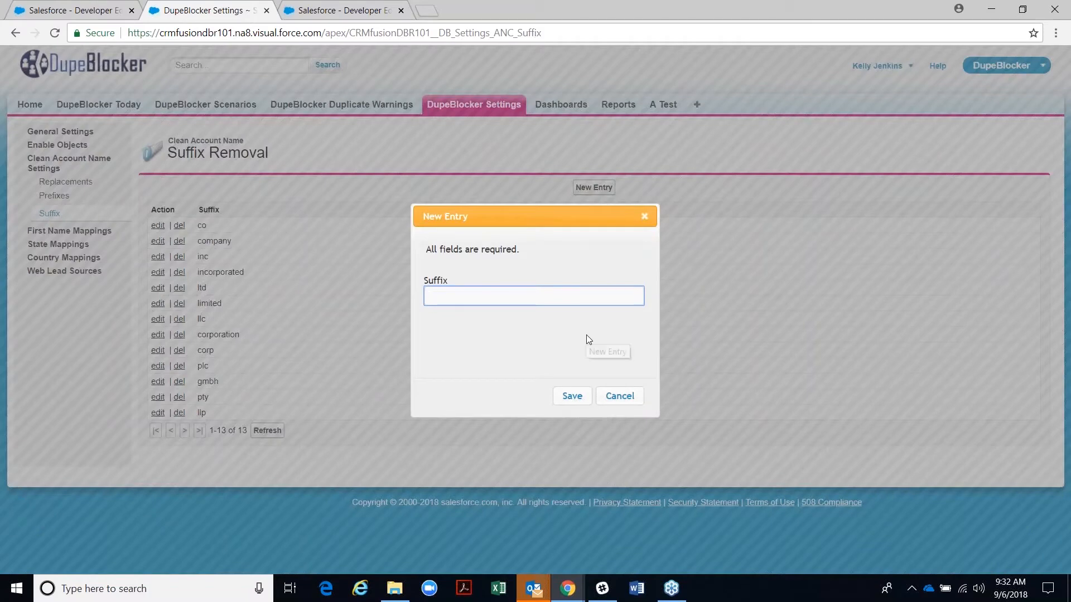
pyautogui.click(619, 398)
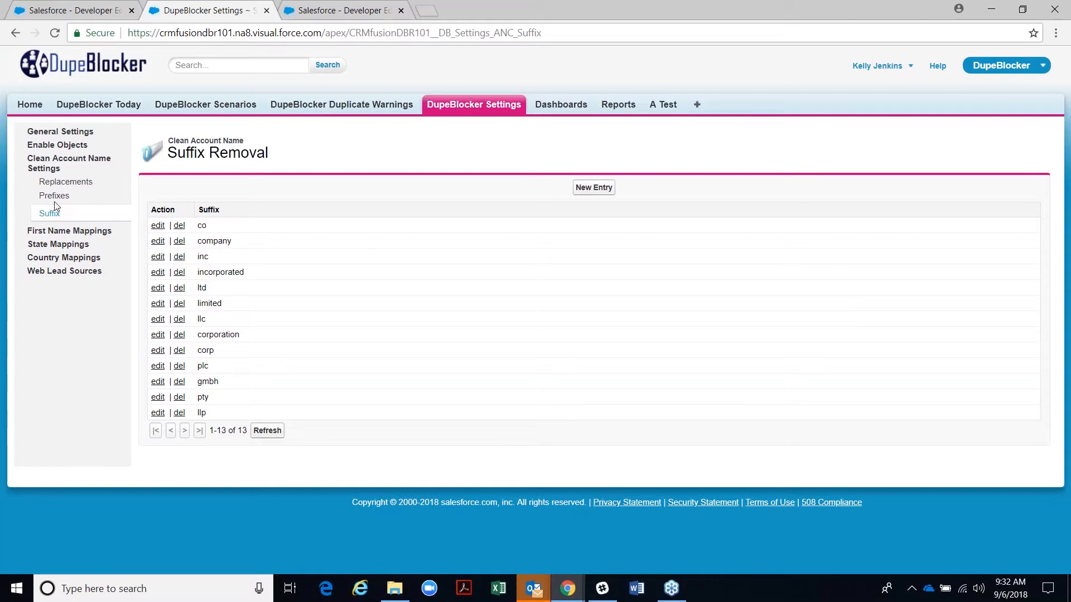
pyautogui.click(312, 10)
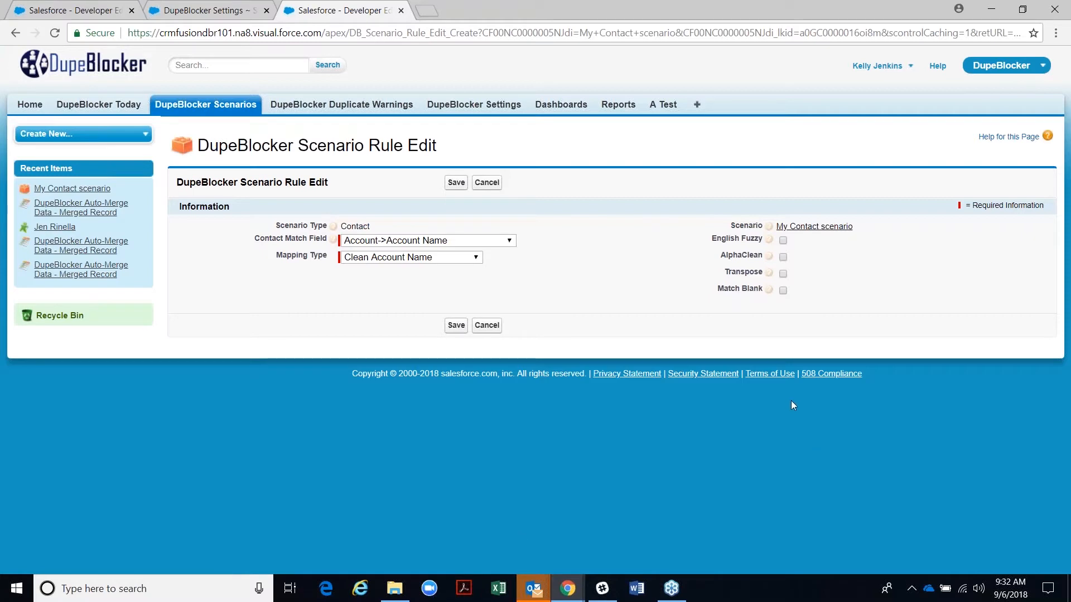
# - Save the Account Name rule and check Rule 1295 and the Match on Insert Action setting
pyautogui.click(458, 326)
pyautogui.scroll(-2, 410, 390)
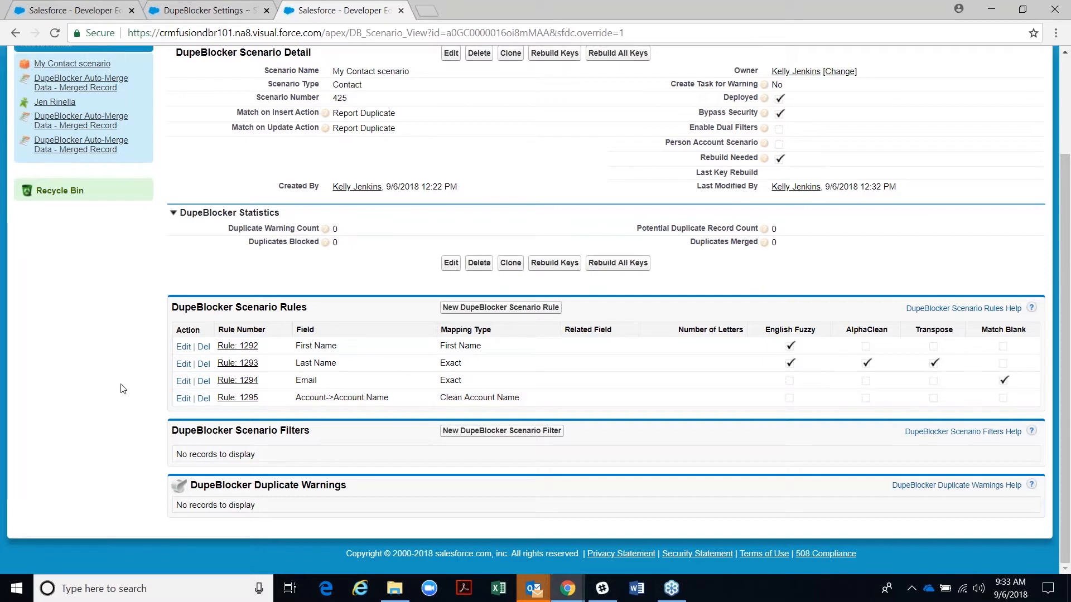
pyautogui.moveTo(239, 114); pyautogui.dragTo(414, 114)
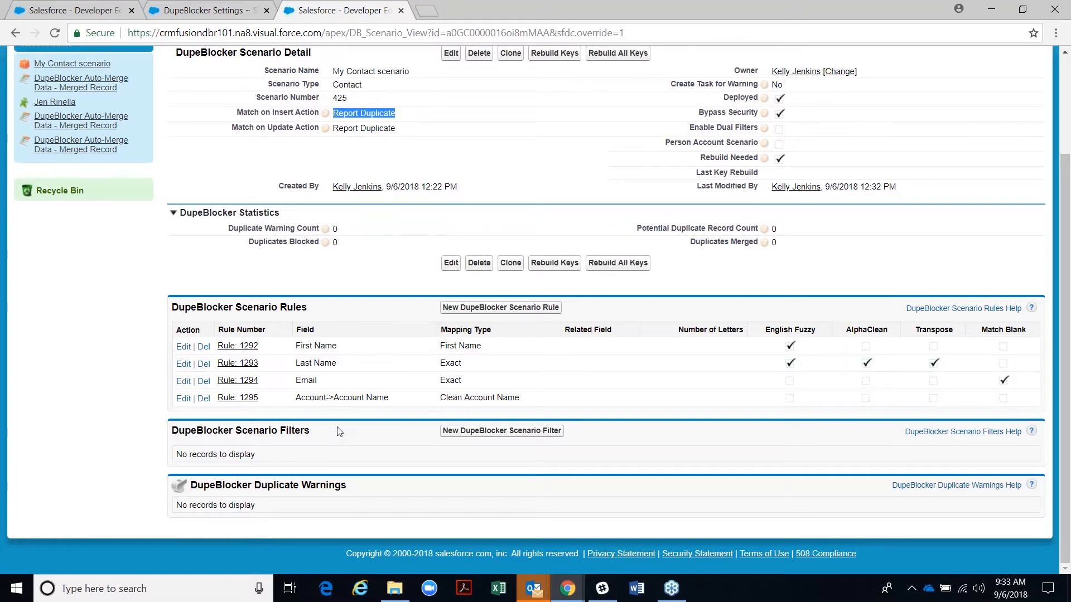
pyautogui.scroll(1, 337, 435)
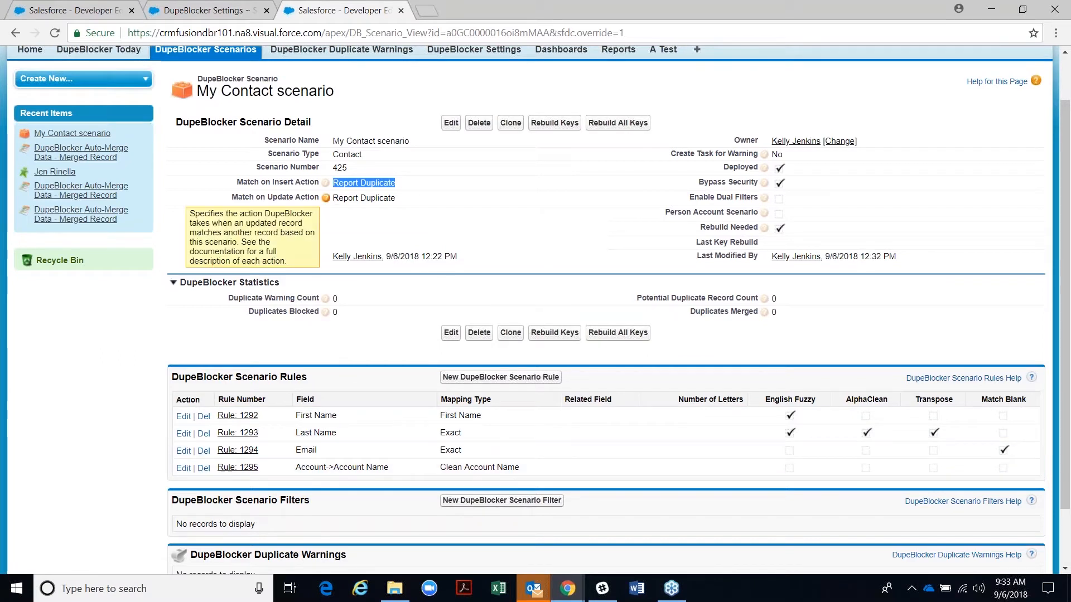
pyautogui.moveTo(400, 202); pyautogui.dragTo(331, 199)
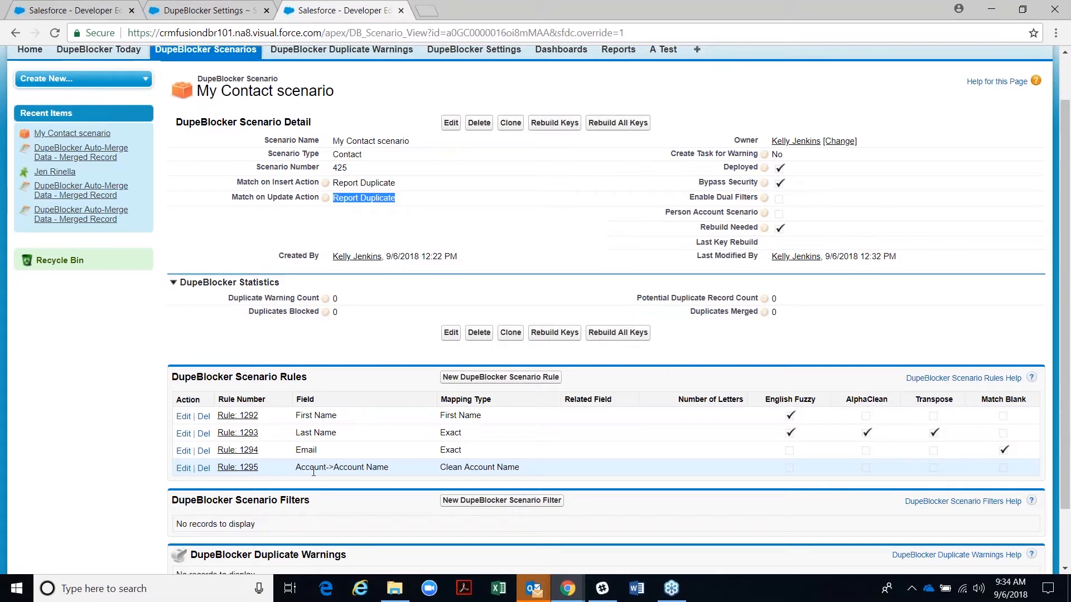
pyautogui.scroll(-2, 314, 471)
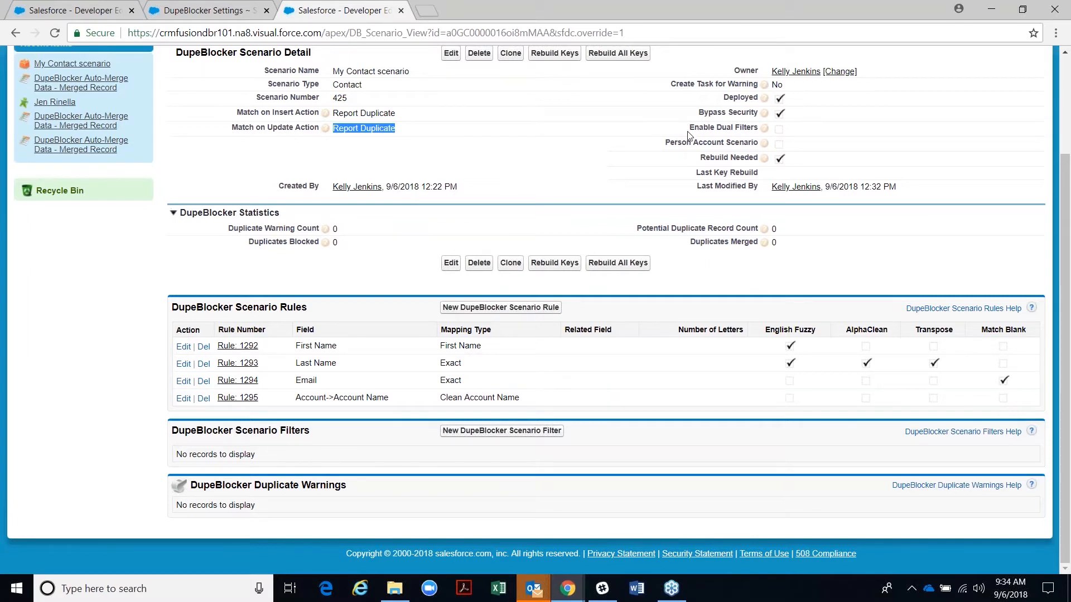
# - Start a new My Contact scenario filter, defaulting to Contact Account ID =
pyautogui.click(1056, 38)
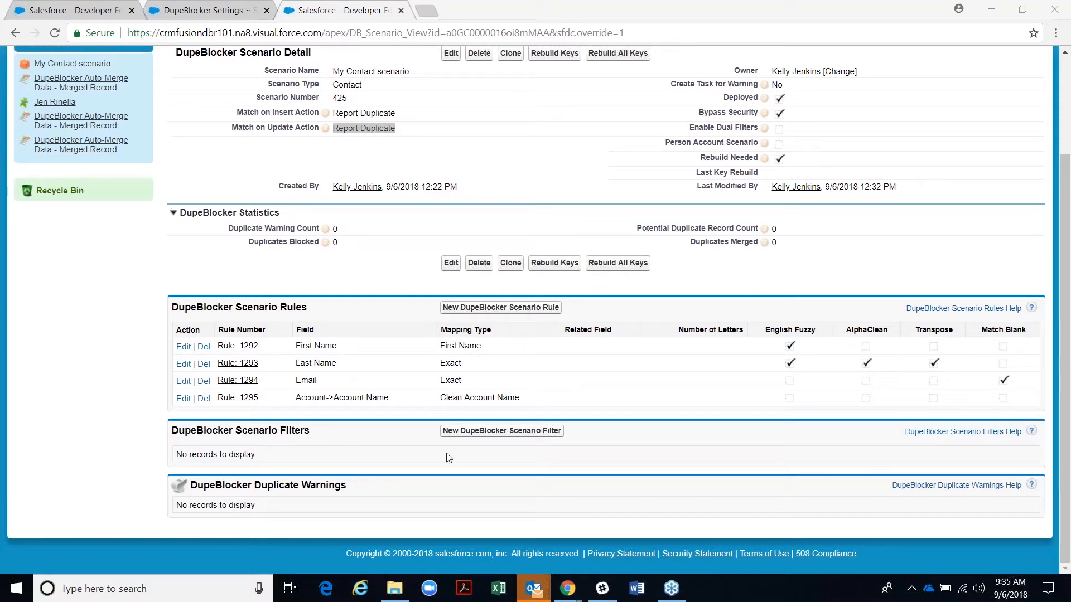
pyautogui.click(466, 435)
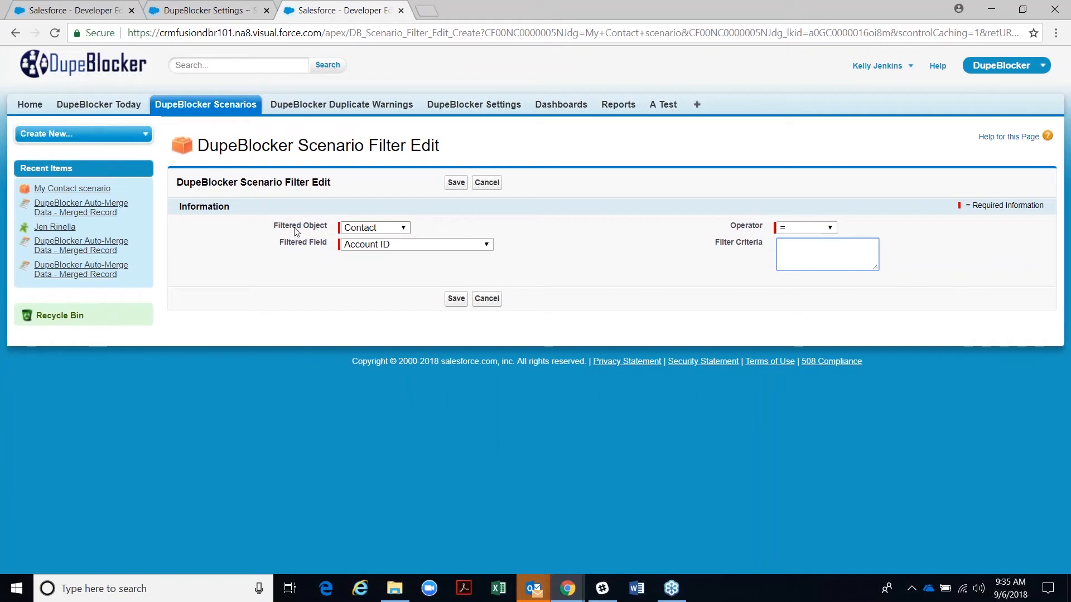
# - Set the filter's object to Current User and its field to Profile ID
pyautogui.click(360, 232)
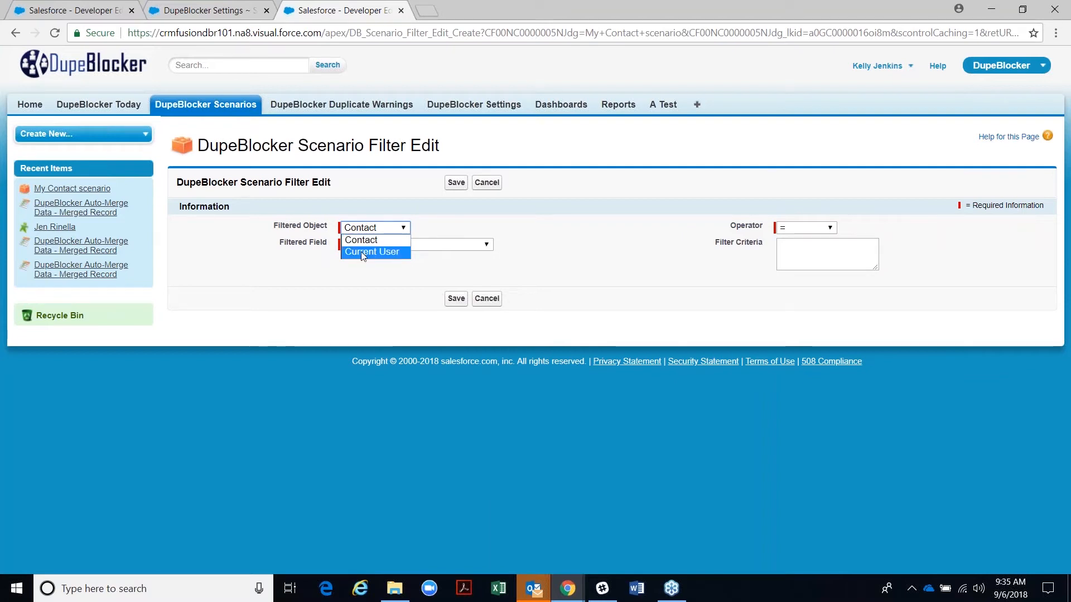
pyautogui.click(360, 252)
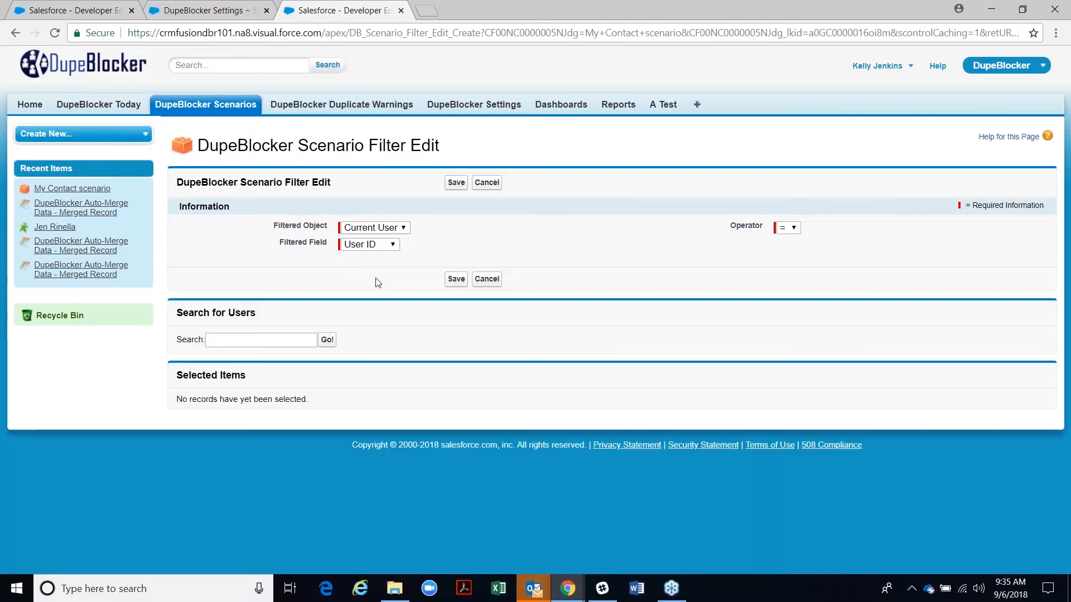
pyautogui.click(349, 247)
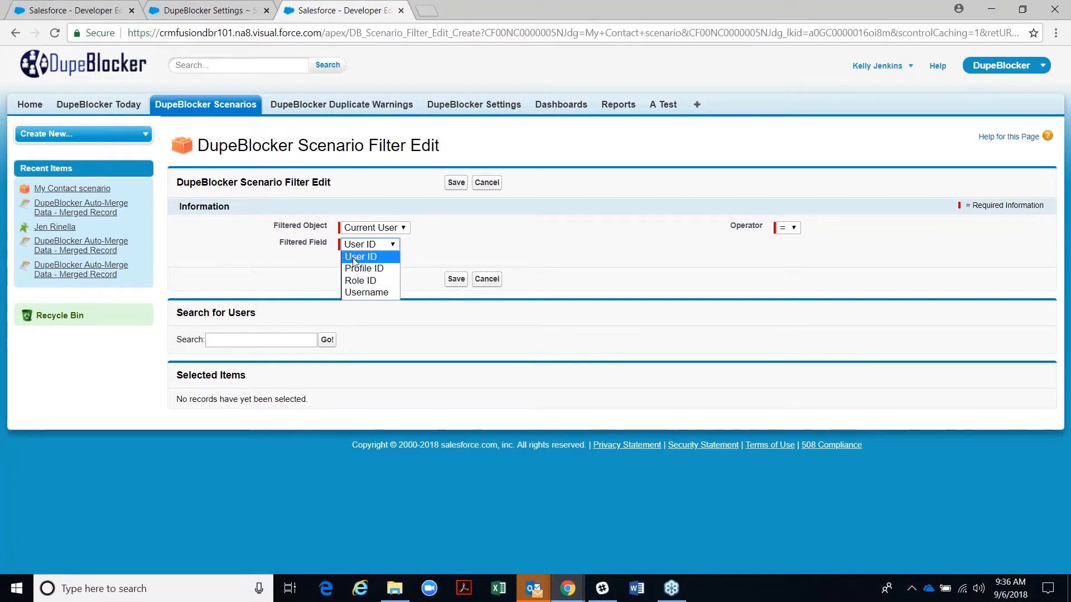
pyautogui.click(354, 259)
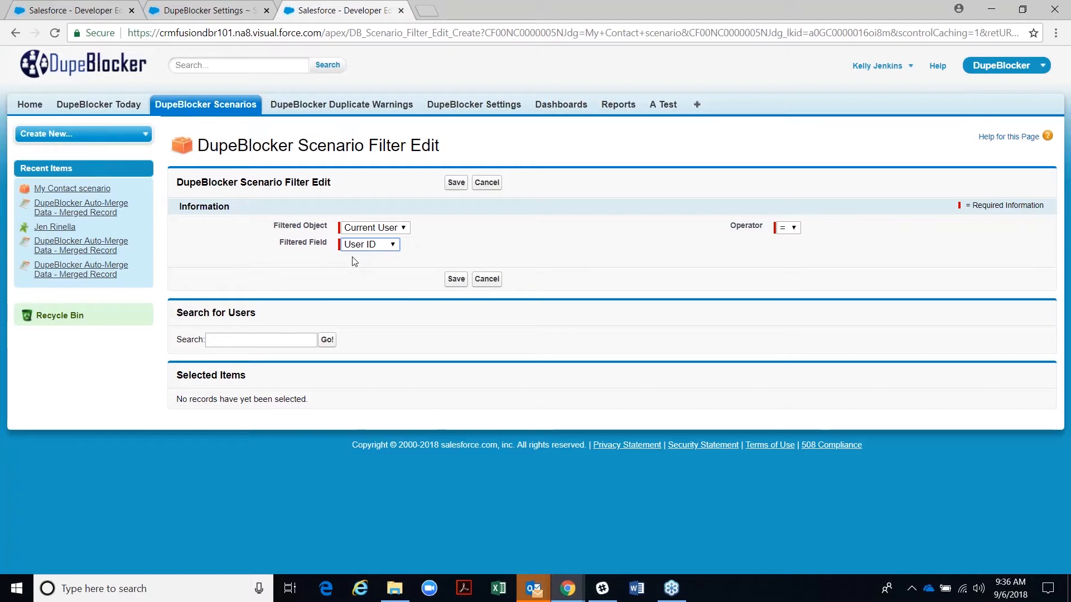
pyautogui.click(350, 246)
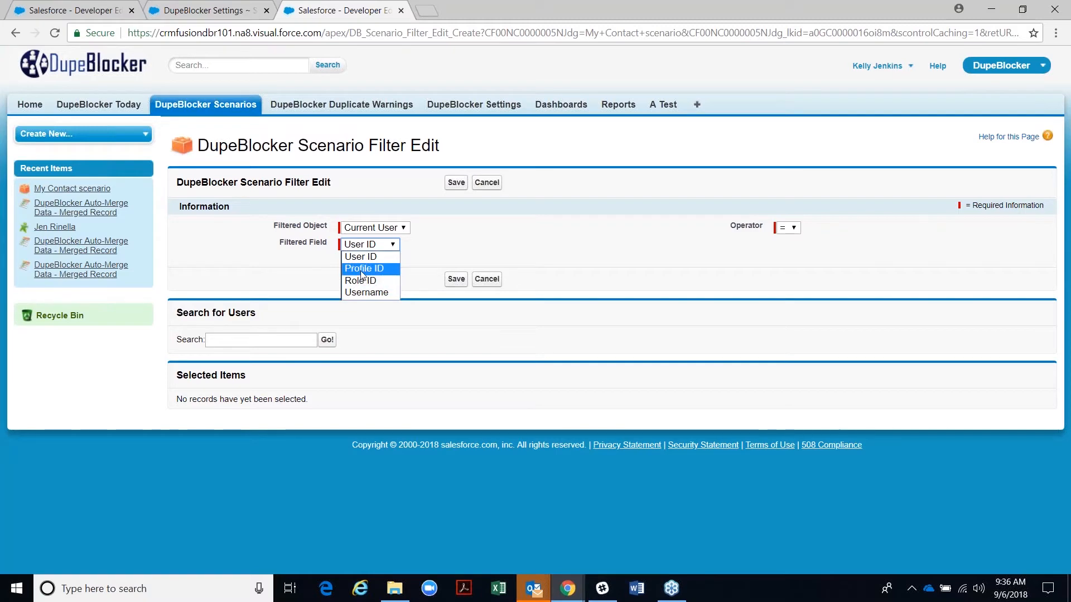
pyautogui.click(361, 271)
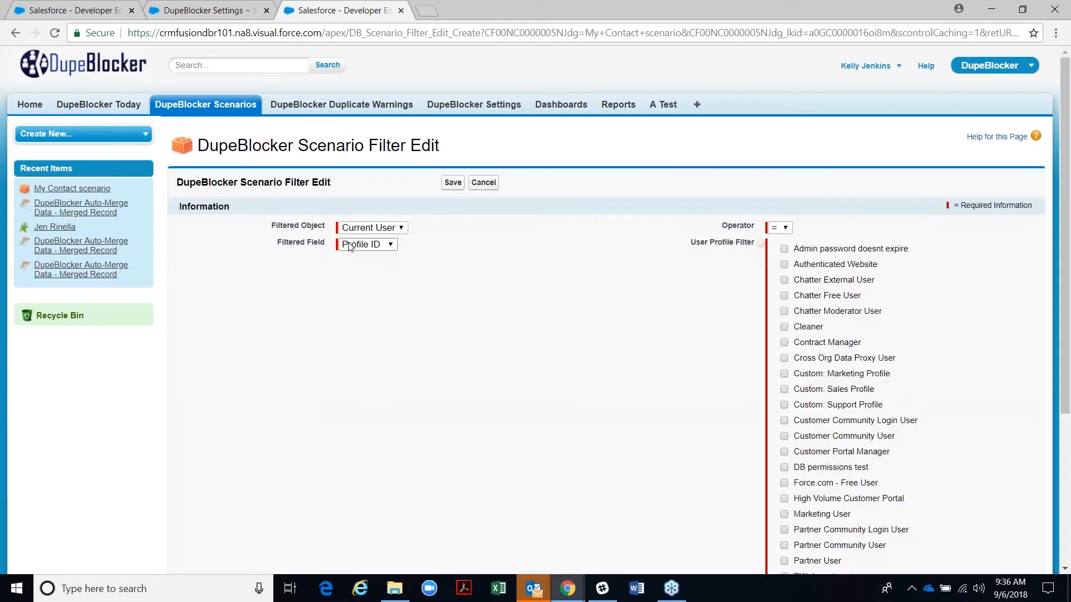
pyautogui.scroll(-5, 837, 389)
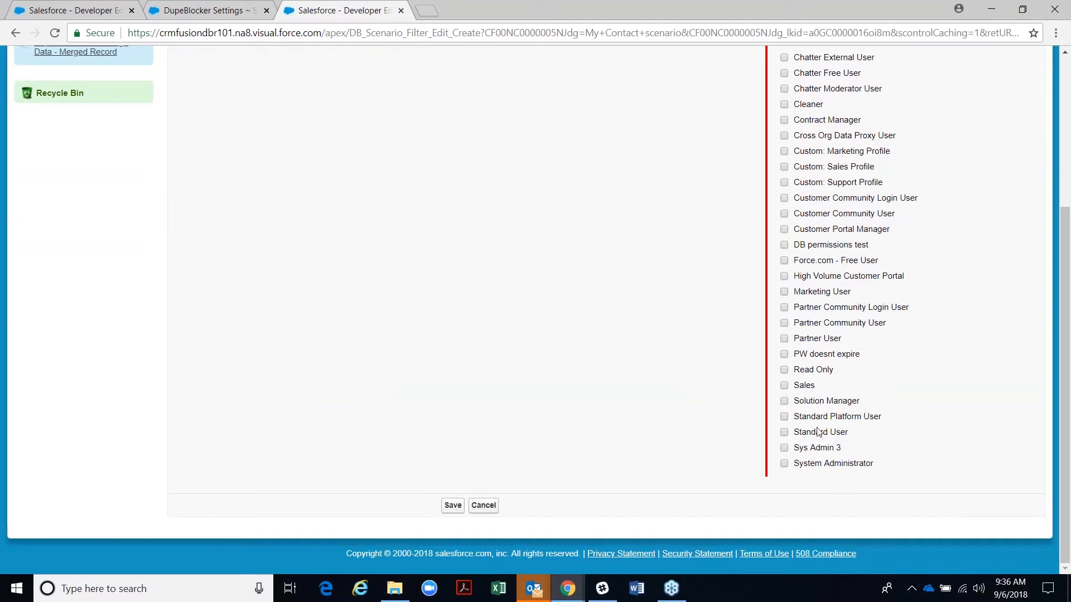
pyautogui.click(785, 465)
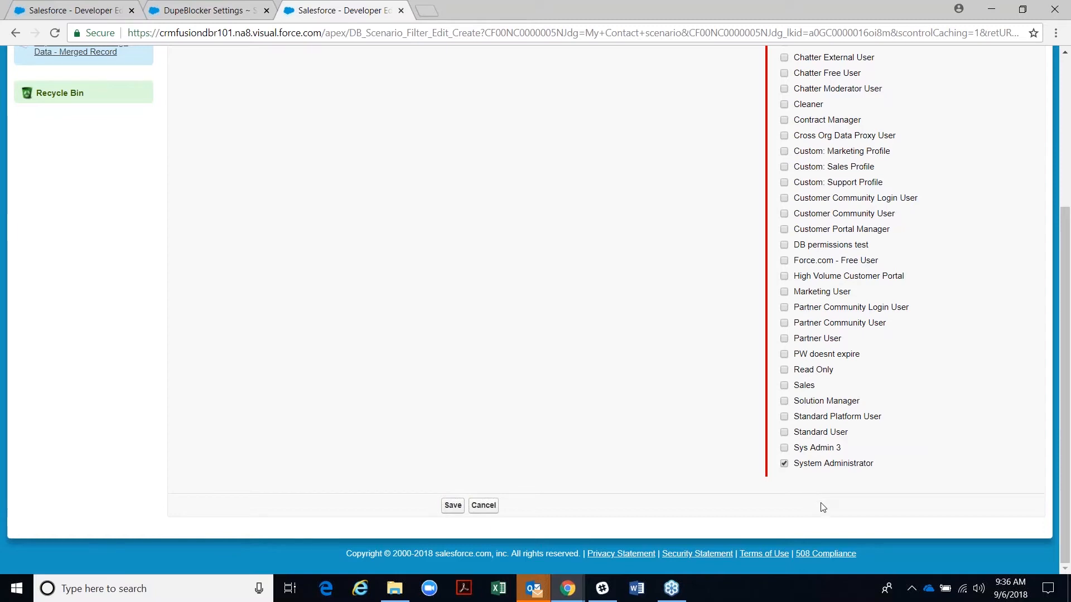
pyautogui.scroll(4, 724, 466)
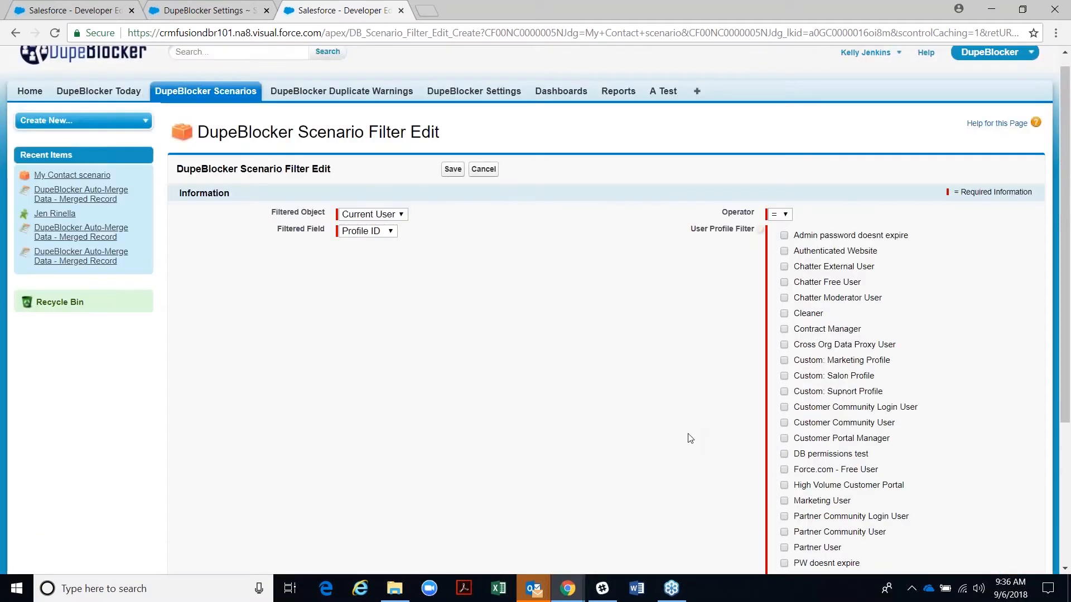
pyautogui.click(363, 233)
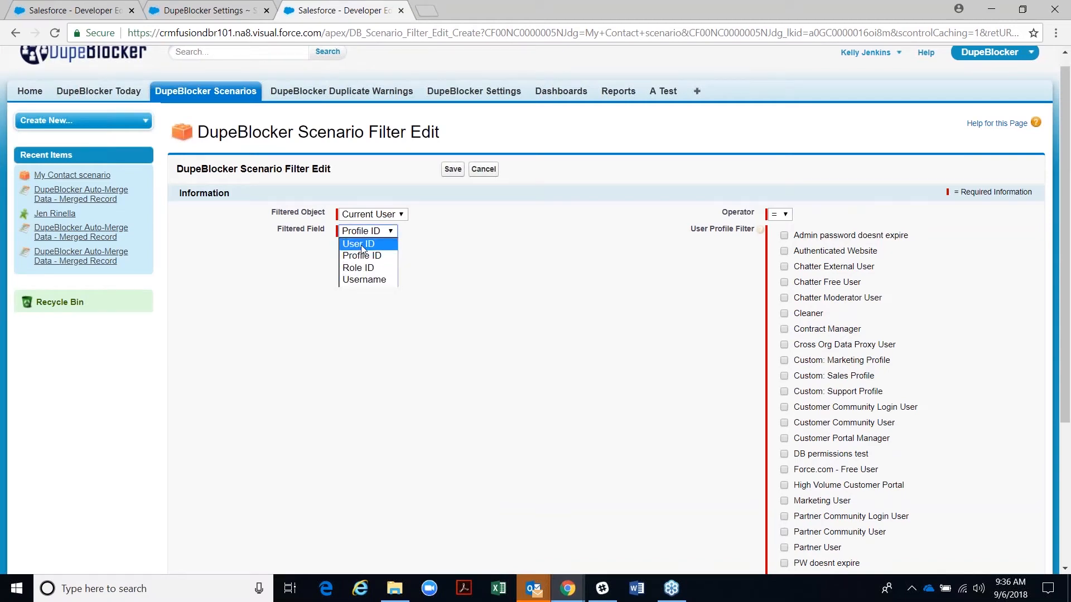
pyautogui.click(361, 245)
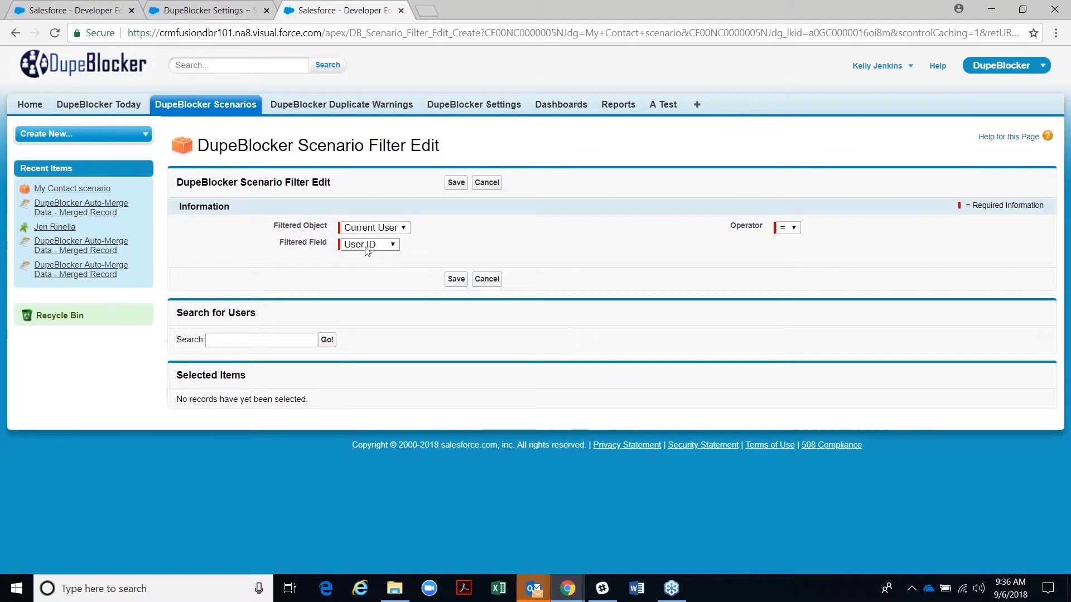
pyautogui.click(256, 341)
pyautogui.write('kelly')
pyautogui.press('Return')
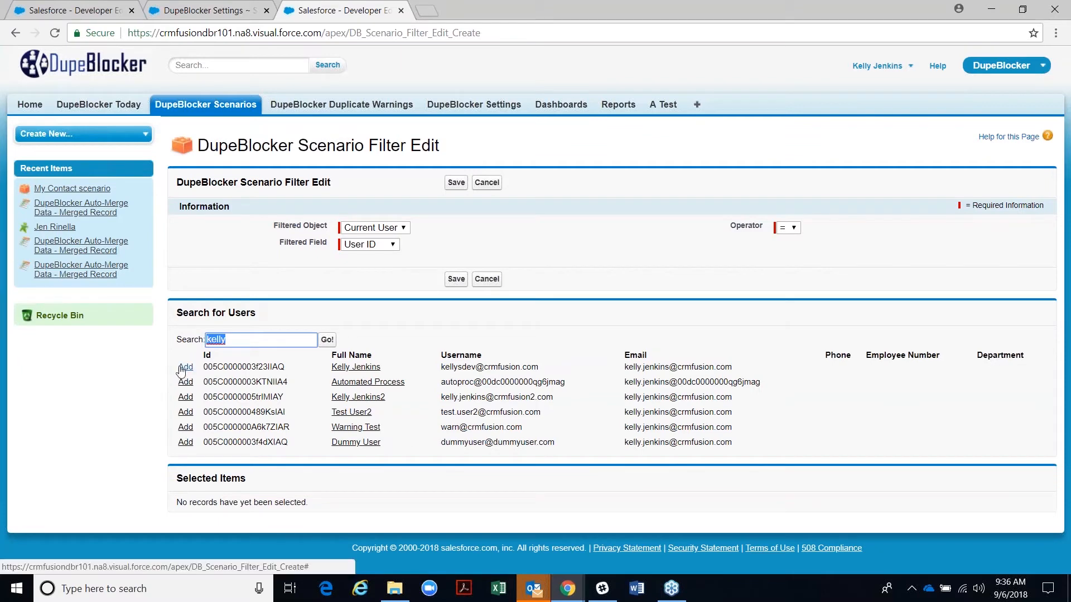
pyautogui.click(185, 367)
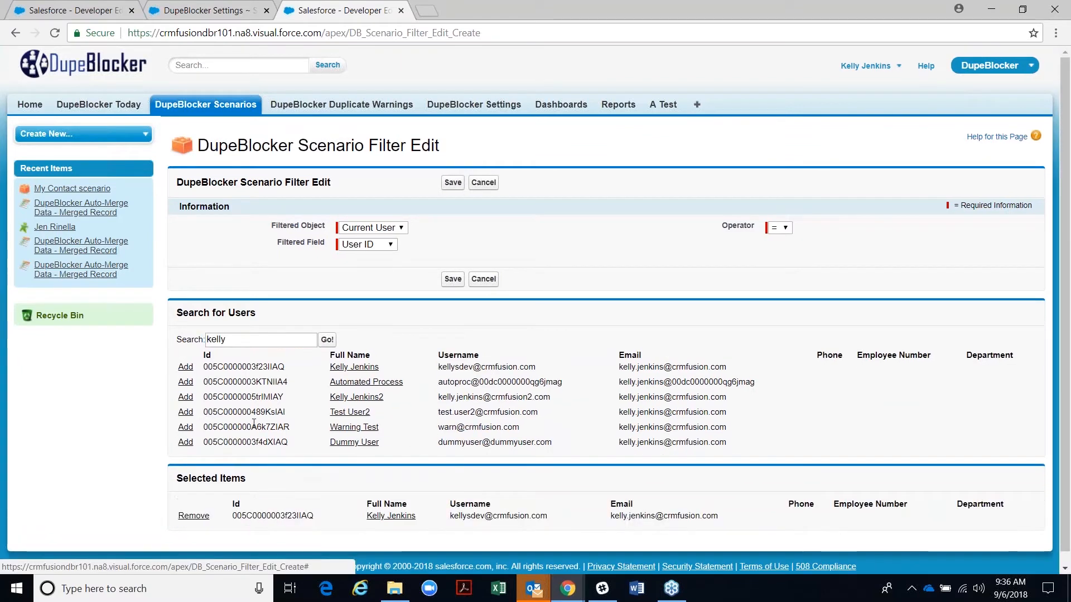
pyautogui.click(457, 282)
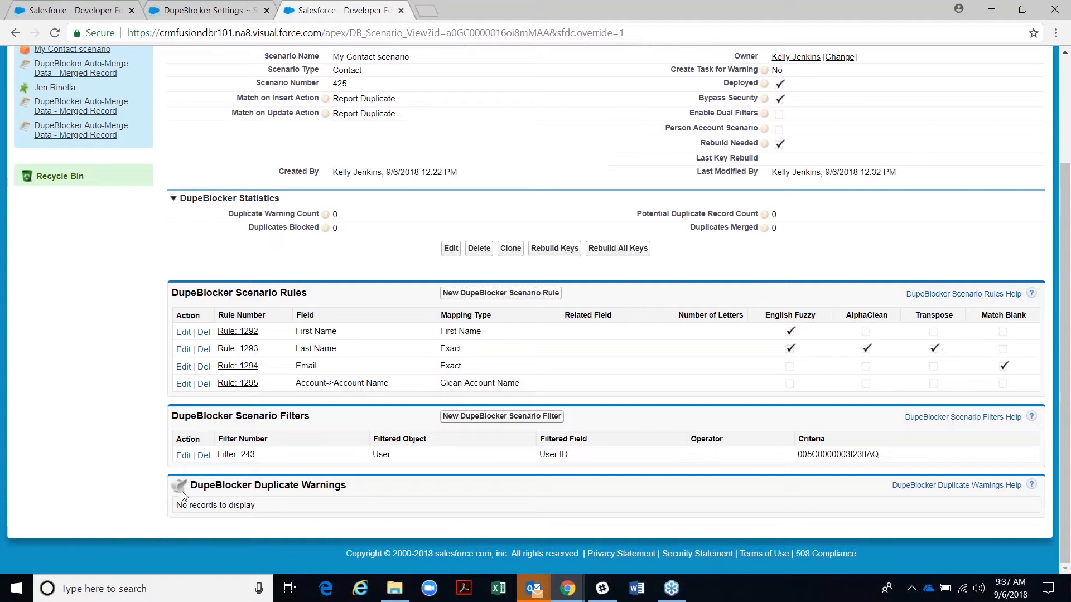
# - Delete the User ID filter and save a new Contact filter: Mailing State/Province = arizona
pyautogui.click(204, 455)
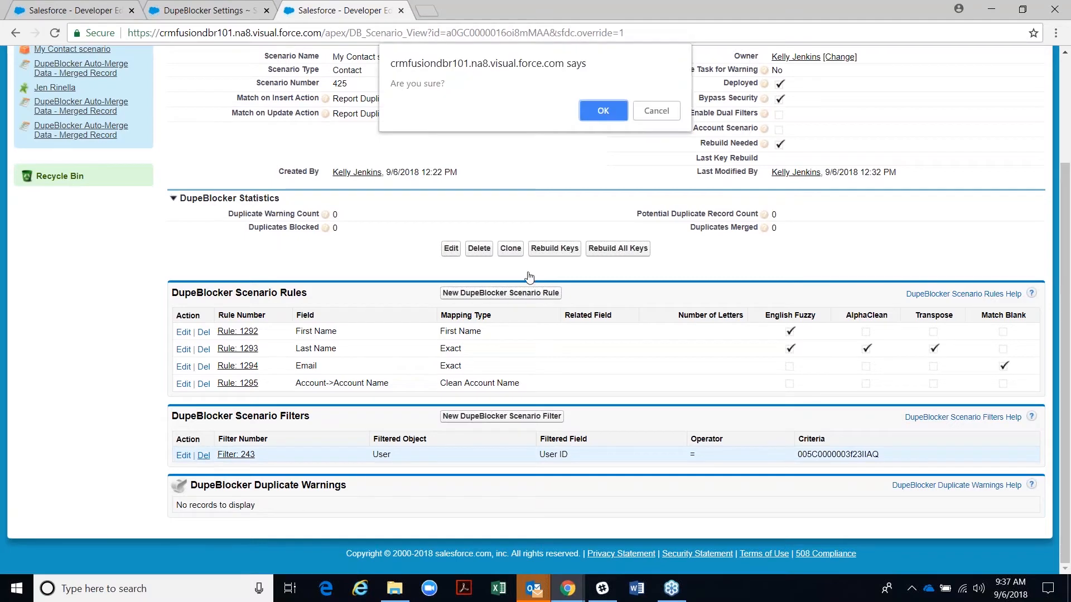
pyautogui.click(603, 110)
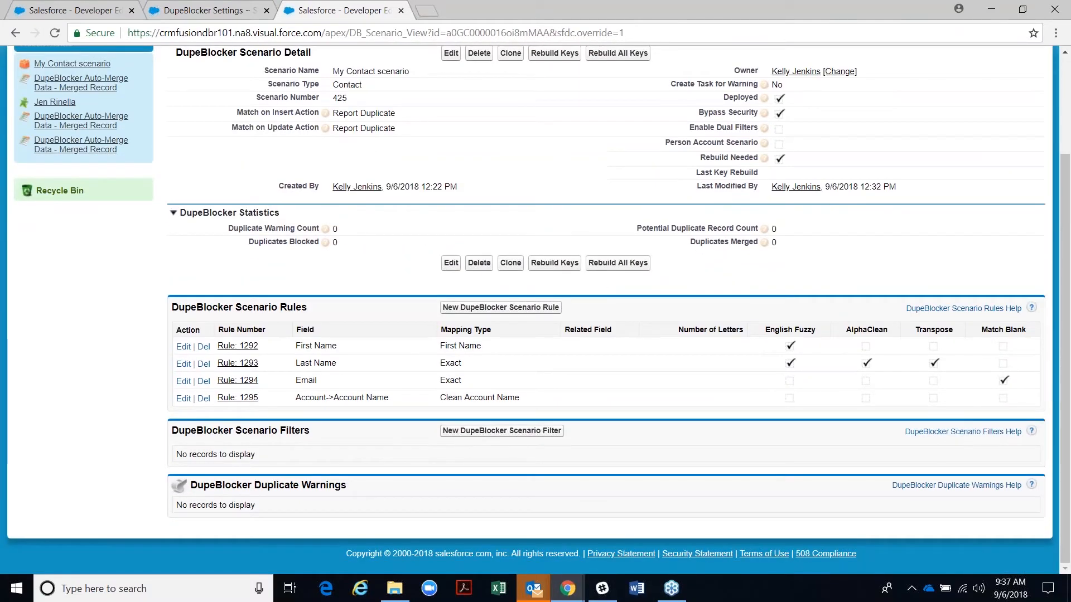
pyautogui.click(464, 434)
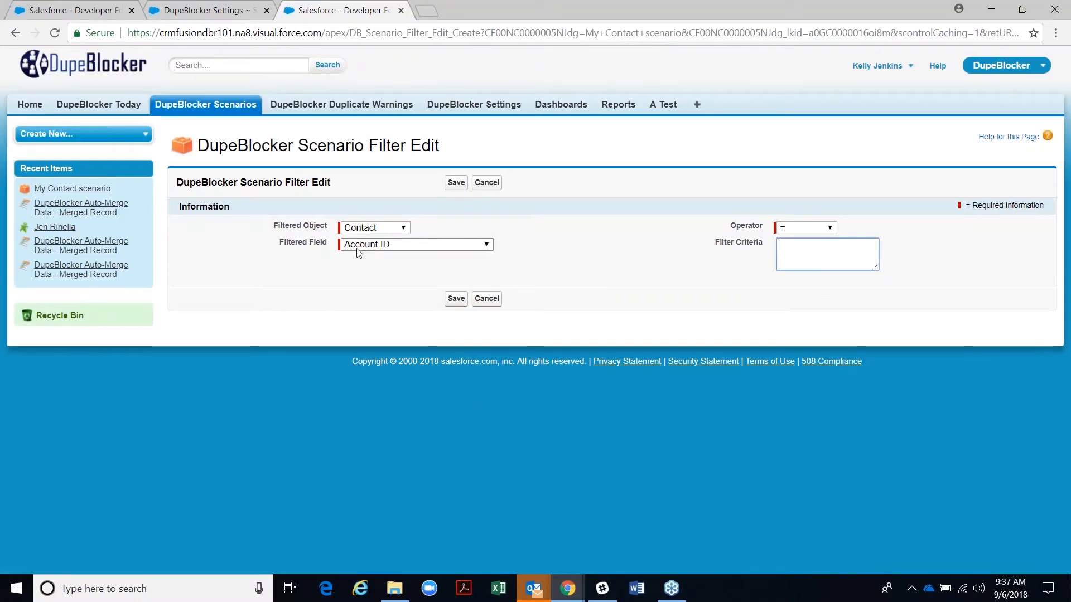
pyautogui.click(358, 245)
pyautogui.scroll(-15, 413, 438)
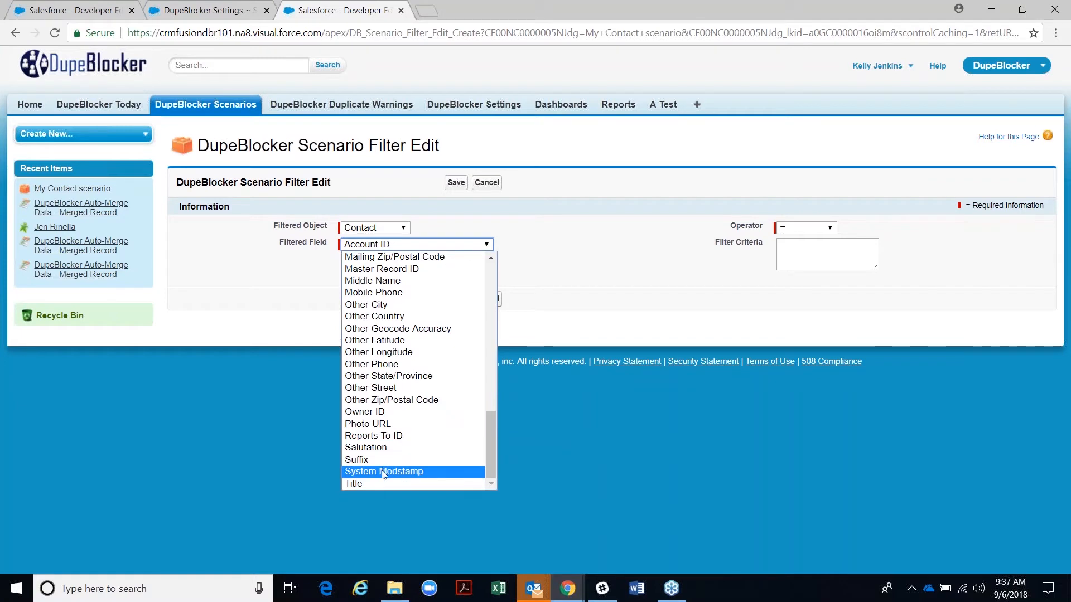
pyautogui.scroll(3, 383, 474)
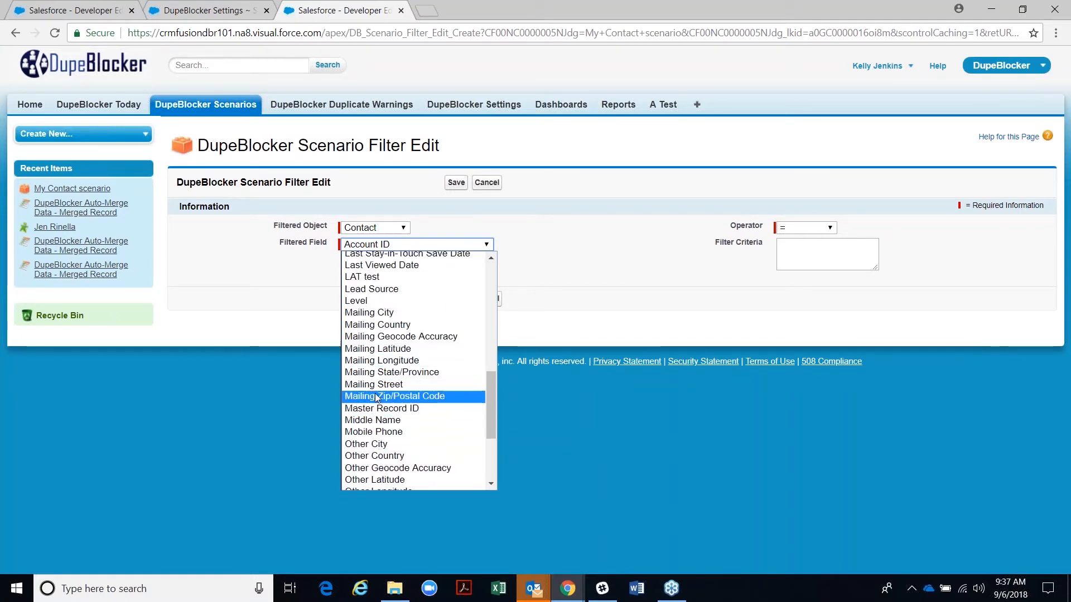
pyautogui.click(372, 378)
pyautogui.click(790, 267)
pyautogui.write('arizona')
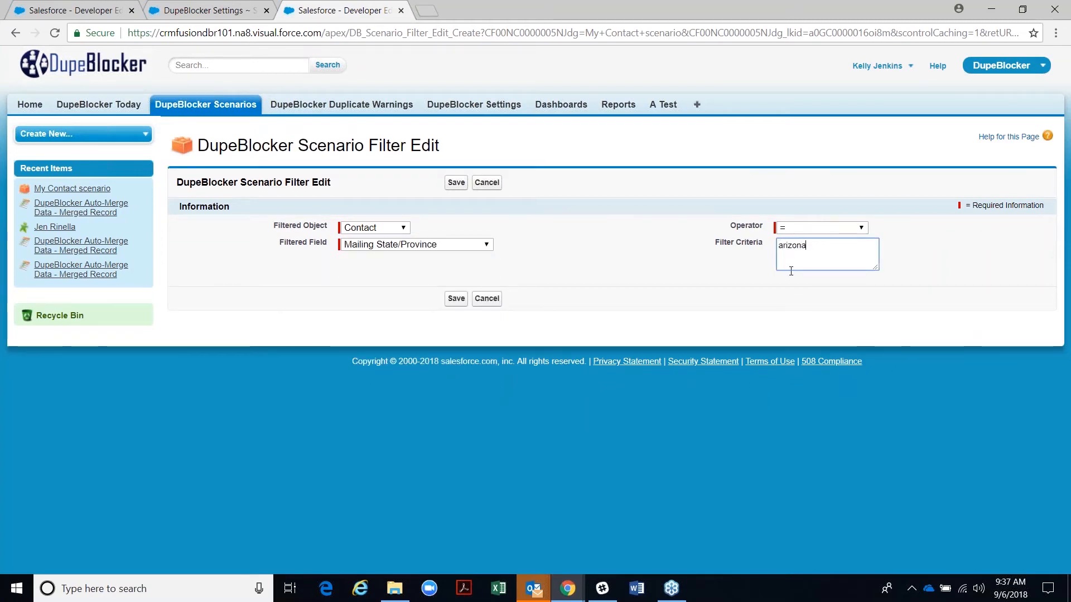
pyautogui.click(455, 299)
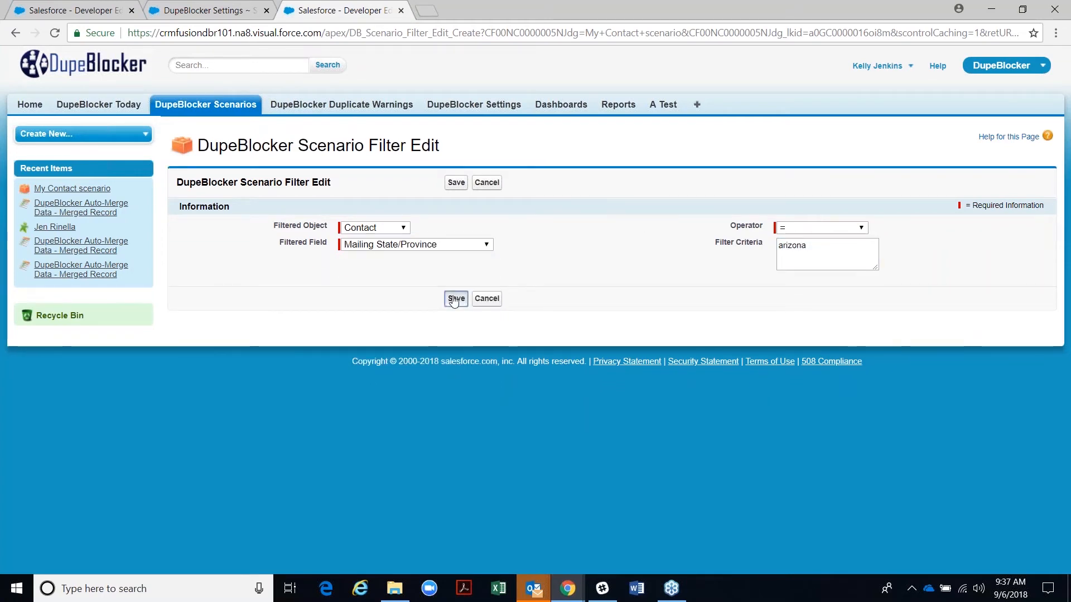
# - Confirm Filter 244 (Mailing State/Province = arizona) is listed and highlight the Enable Dual Filters setting
pyautogui.scroll(-3, 447, 425)
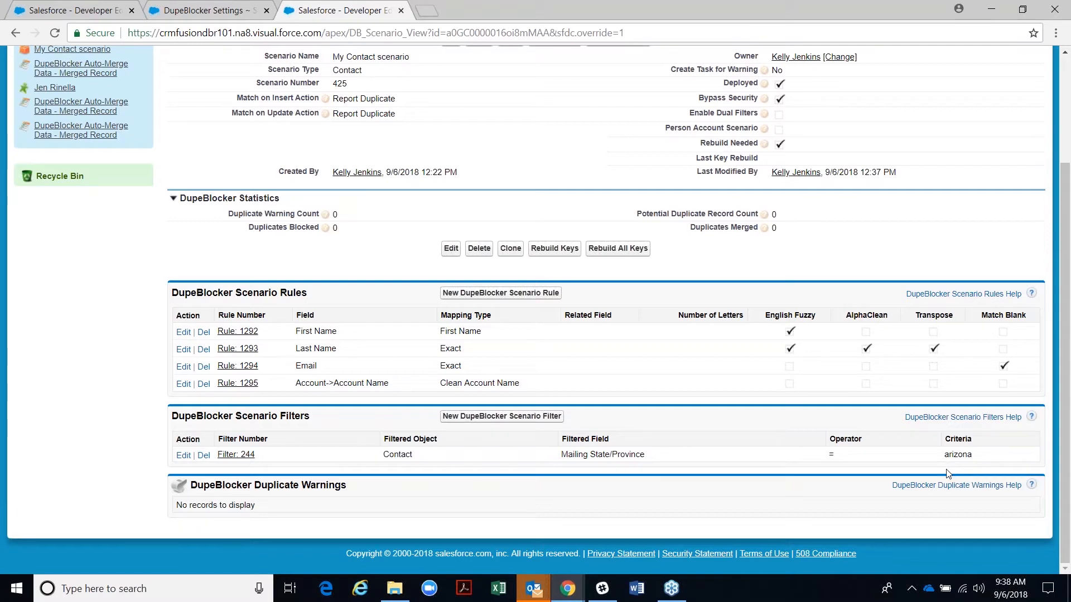
pyautogui.scroll(3, 920, 407)
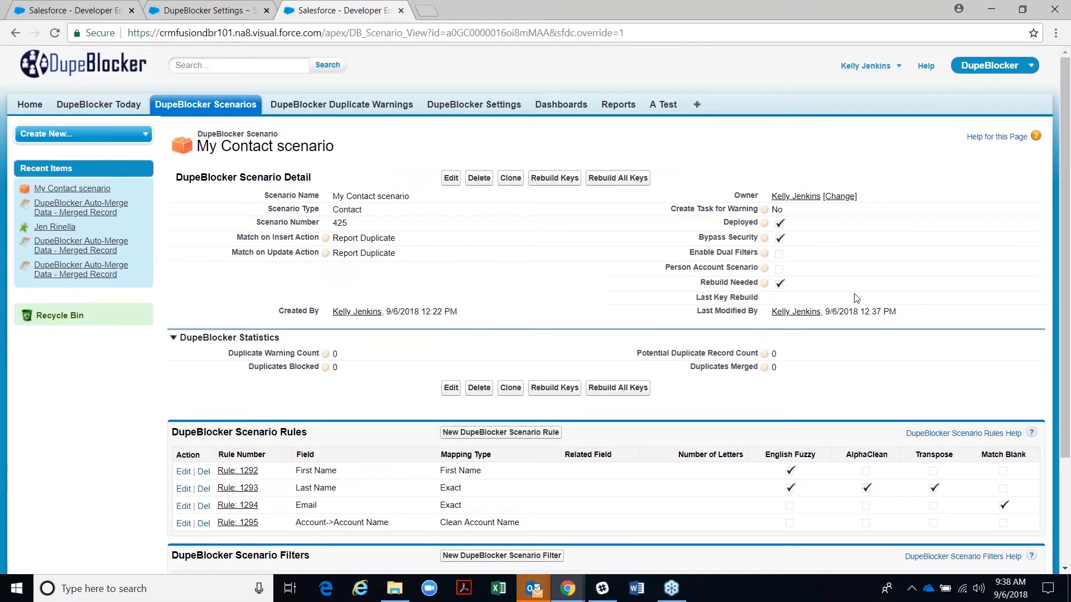
pyautogui.moveTo(688, 253); pyautogui.dragTo(755, 253)
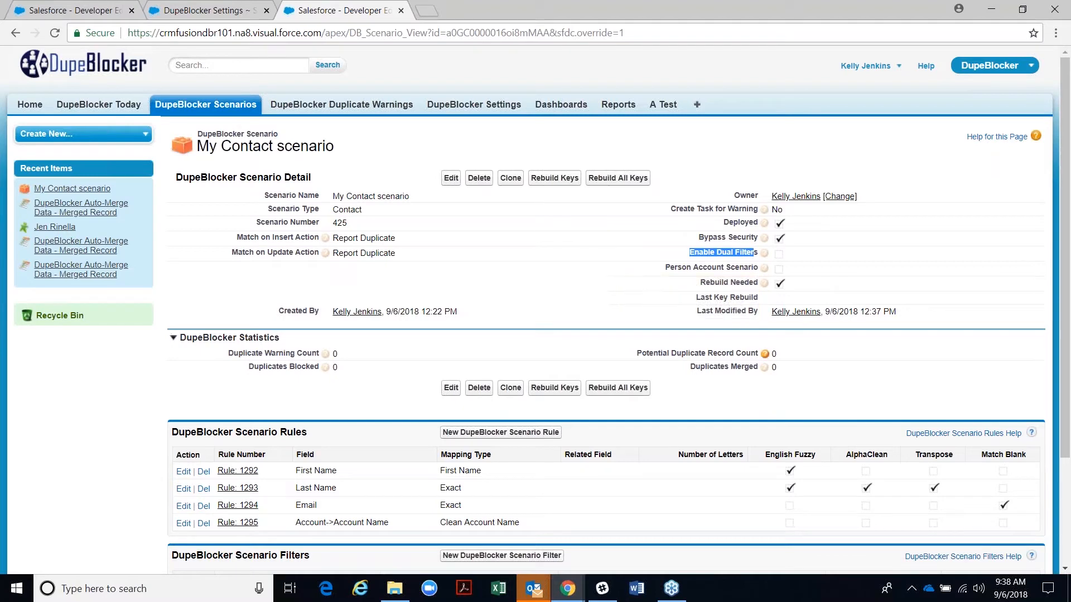
pyautogui.scroll(-3, 520, 503)
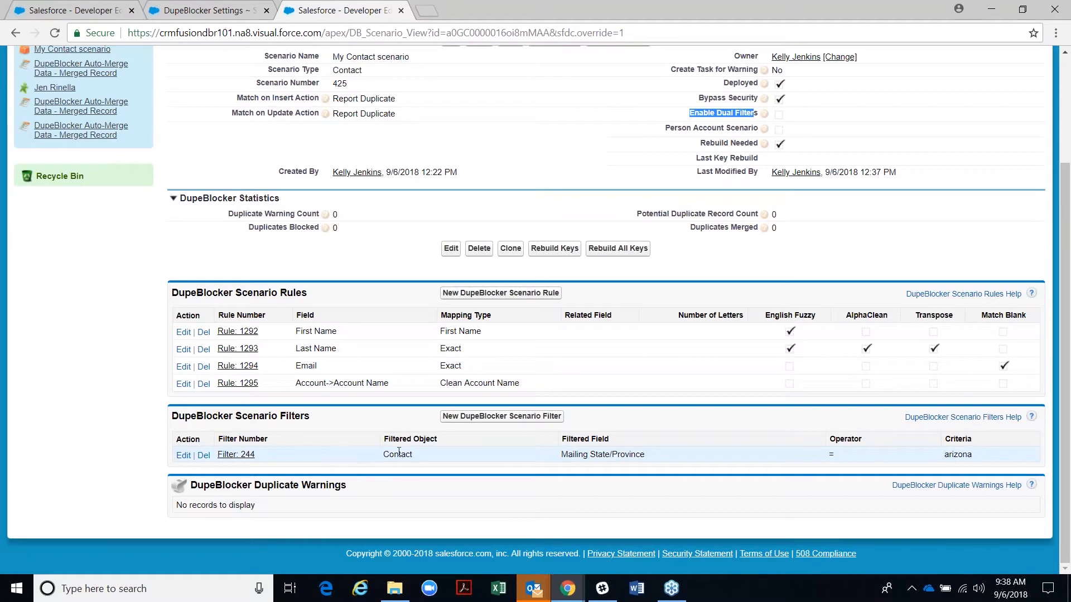
pyautogui.scroll(3, 692, 452)
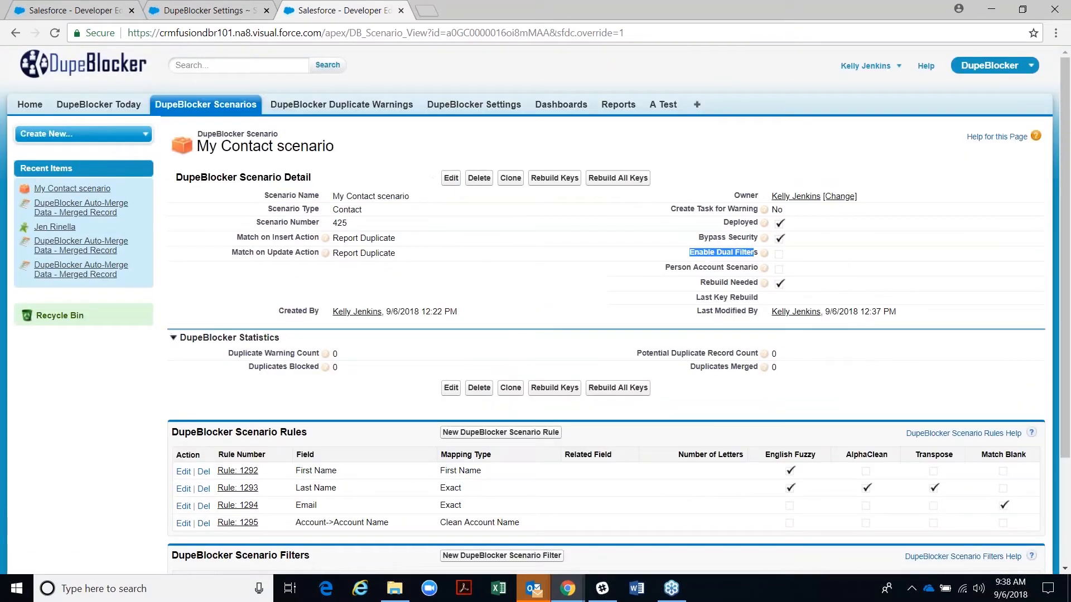
# - Edit the My Contact scenario, tick Enable Dual Filters and save
pyautogui.click(449, 178)
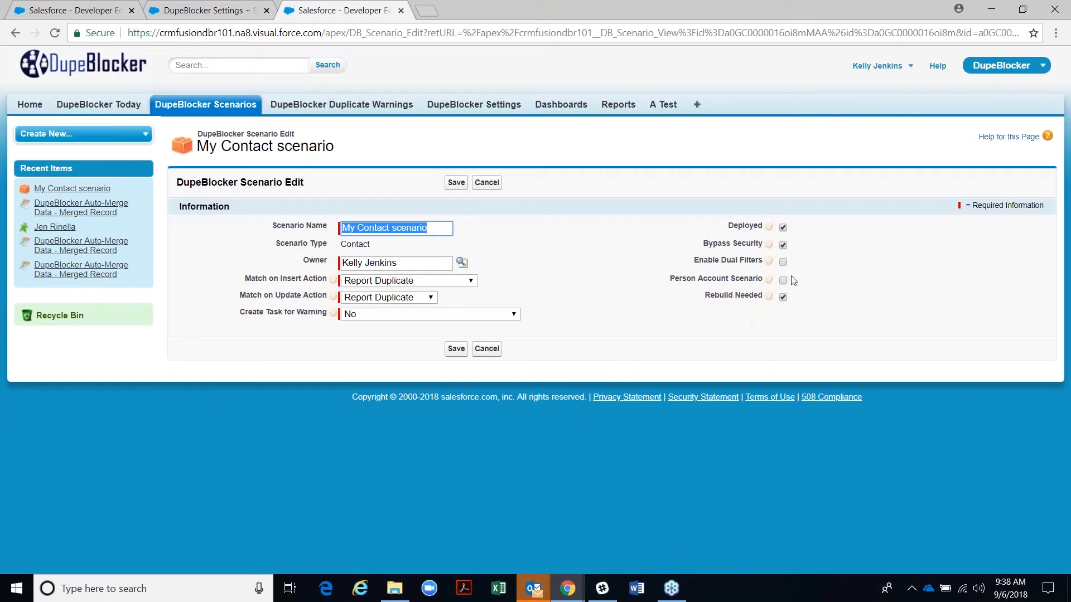
pyautogui.click(782, 261)
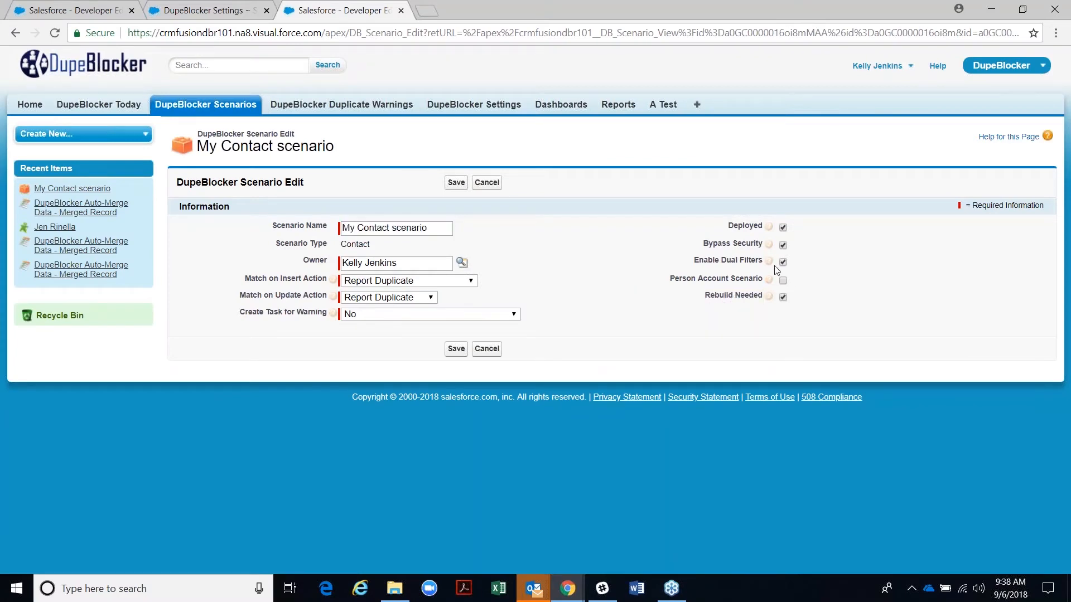
pyautogui.click(455, 182)
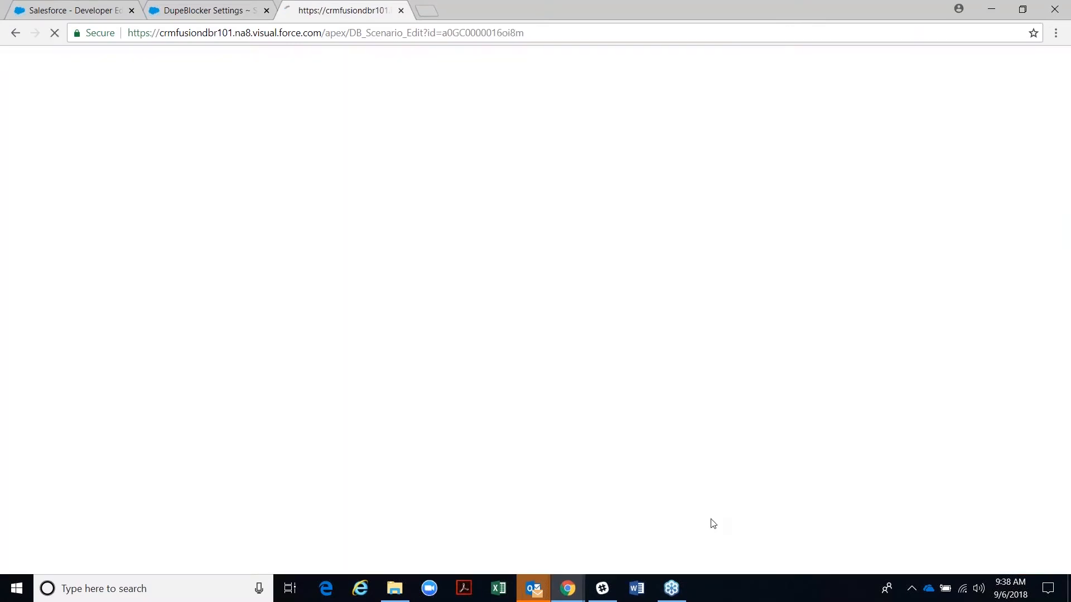
# - Point out the Scenario Filters and the new, empty Target Filters sections
pyautogui.scroll(-3, 689, 422)
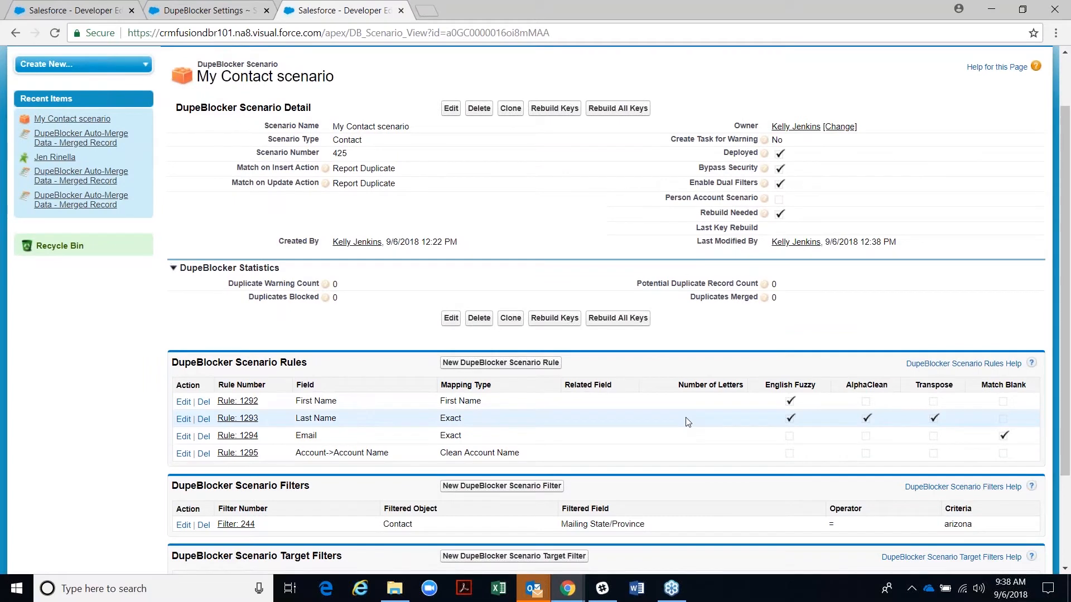
pyautogui.scroll(-1, 587, 430)
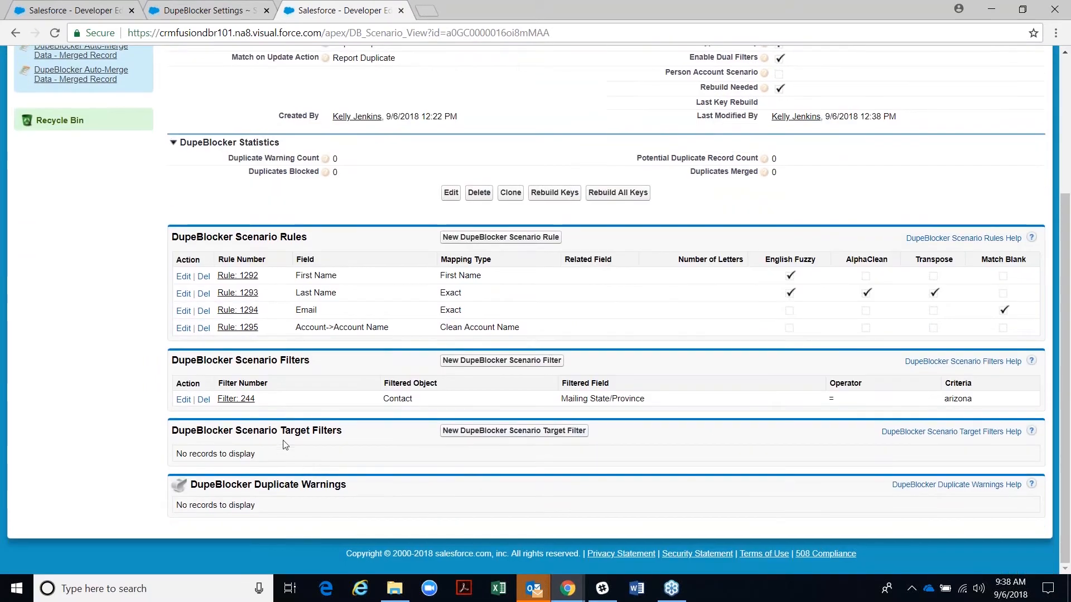
pyautogui.moveTo(233, 430); pyautogui.dragTo(341, 431)
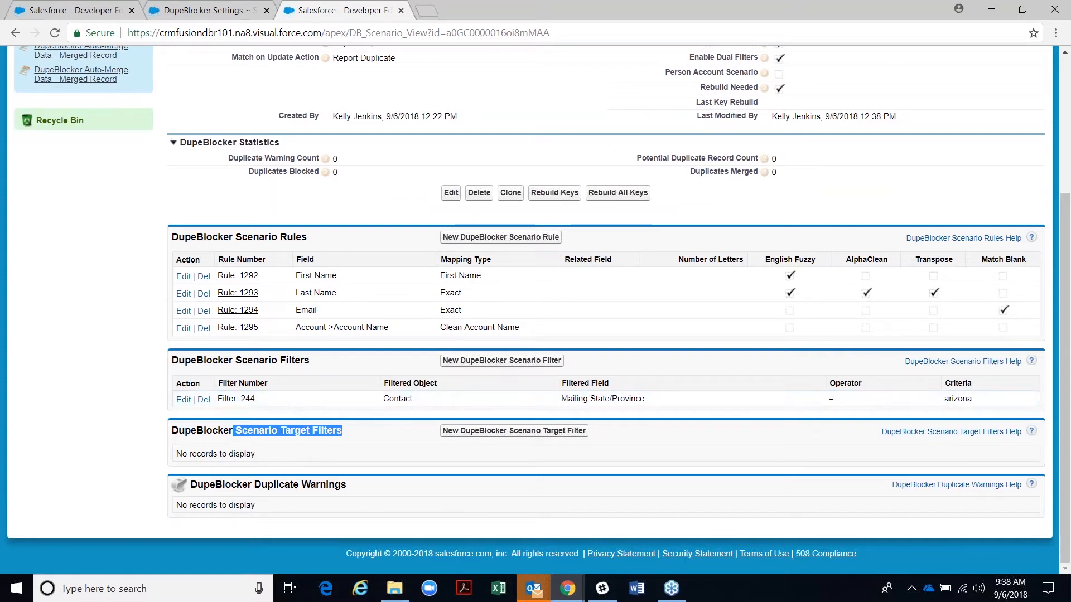
pyautogui.moveTo(173, 361); pyautogui.dragTo(322, 365)
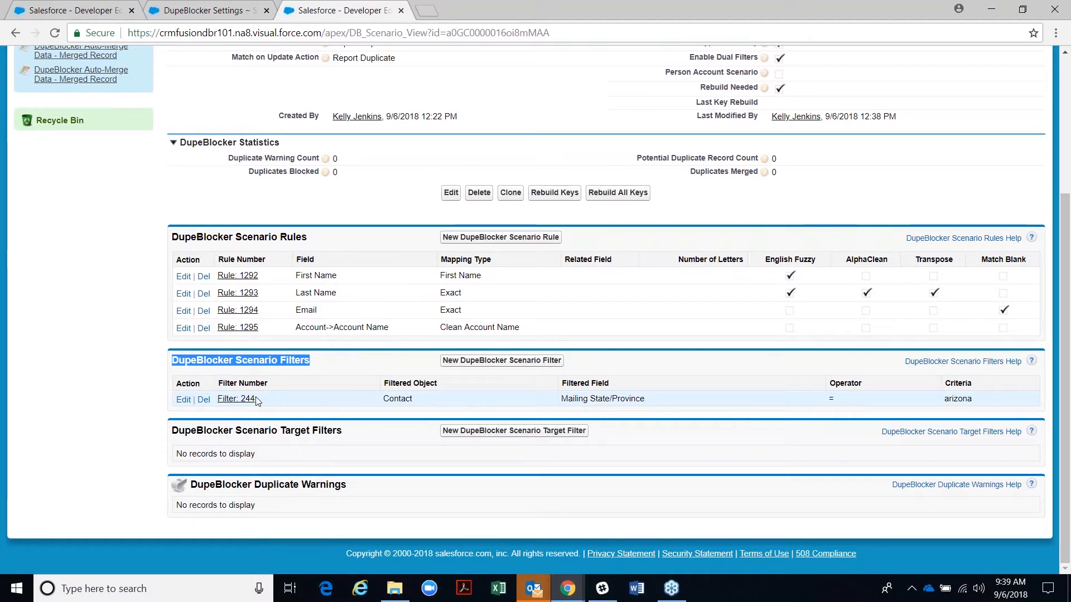
pyautogui.moveTo(280, 433); pyautogui.dragTo(358, 441)
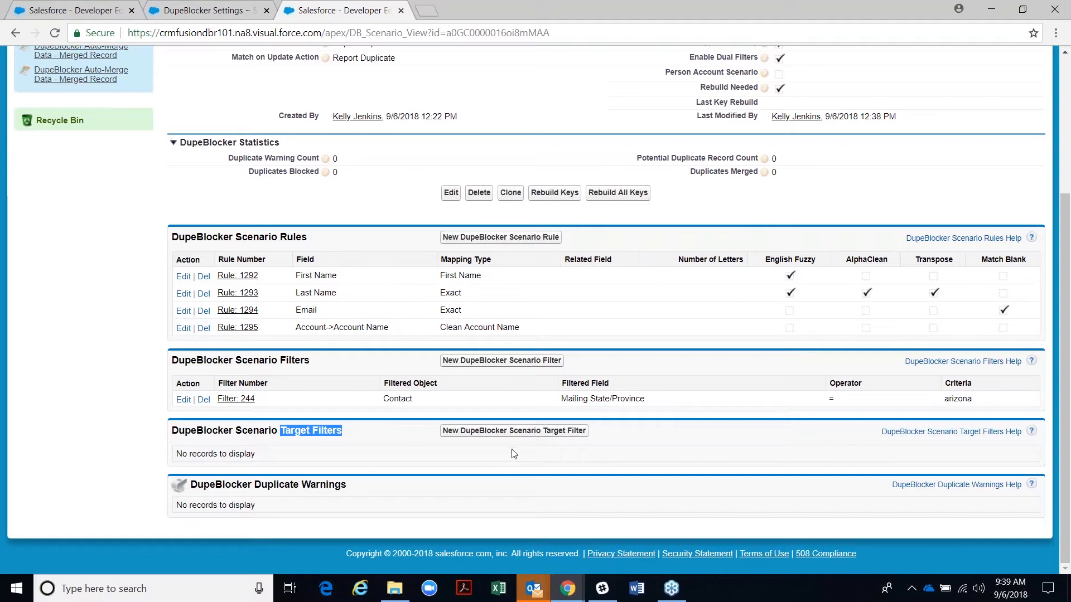
# - Save a target filter on Owner ID restricted to one user found by name search
pyautogui.click(509, 430)
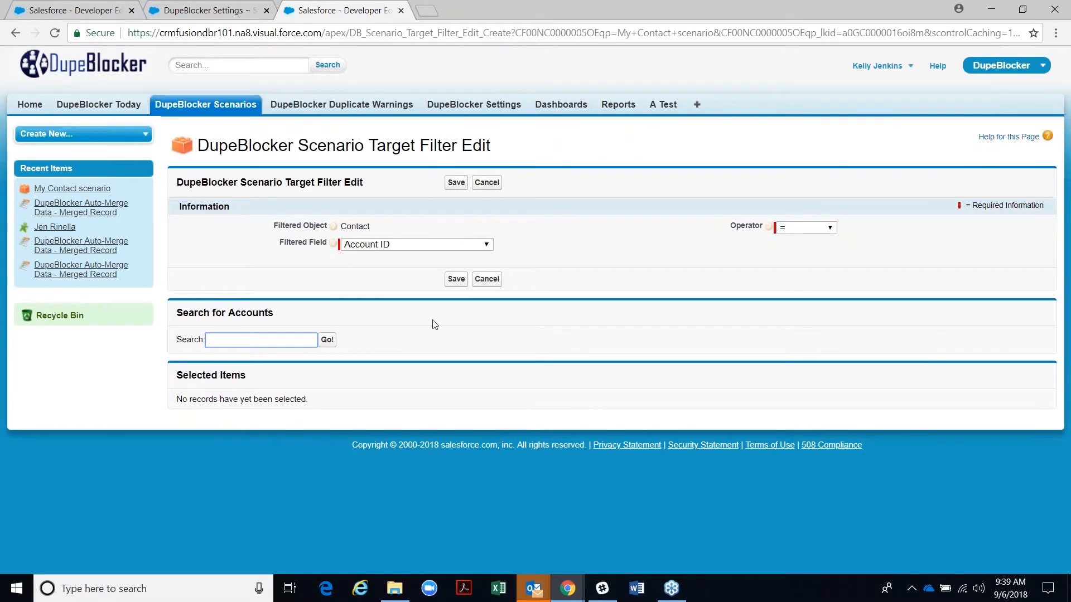
pyautogui.click(403, 244)
pyautogui.scroll(-3, 435, 441)
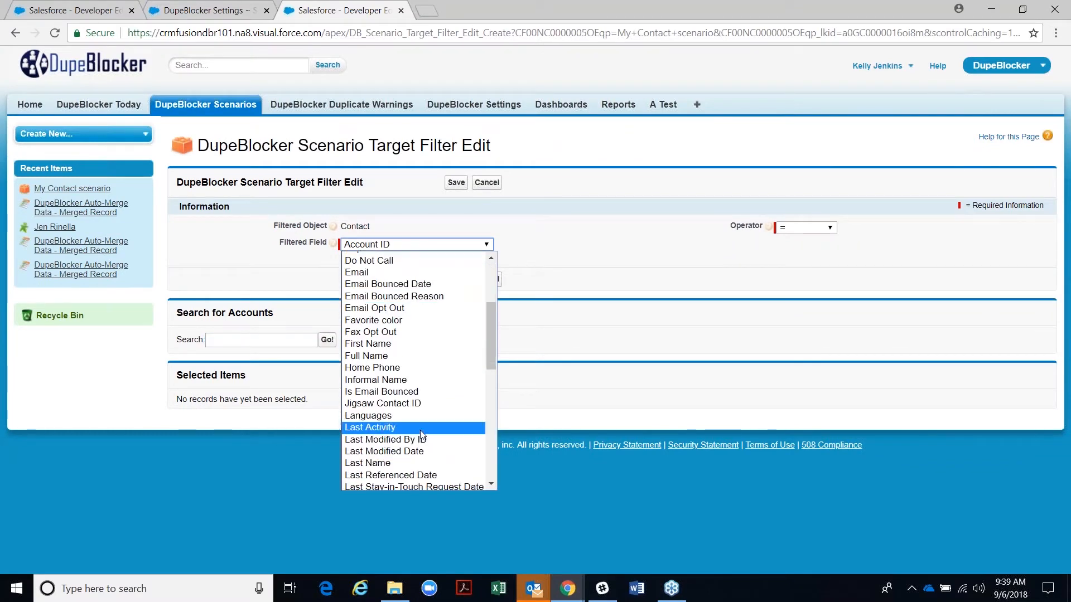
pyautogui.scroll(-8, 424, 446)
pyautogui.scroll(-3, 396, 454)
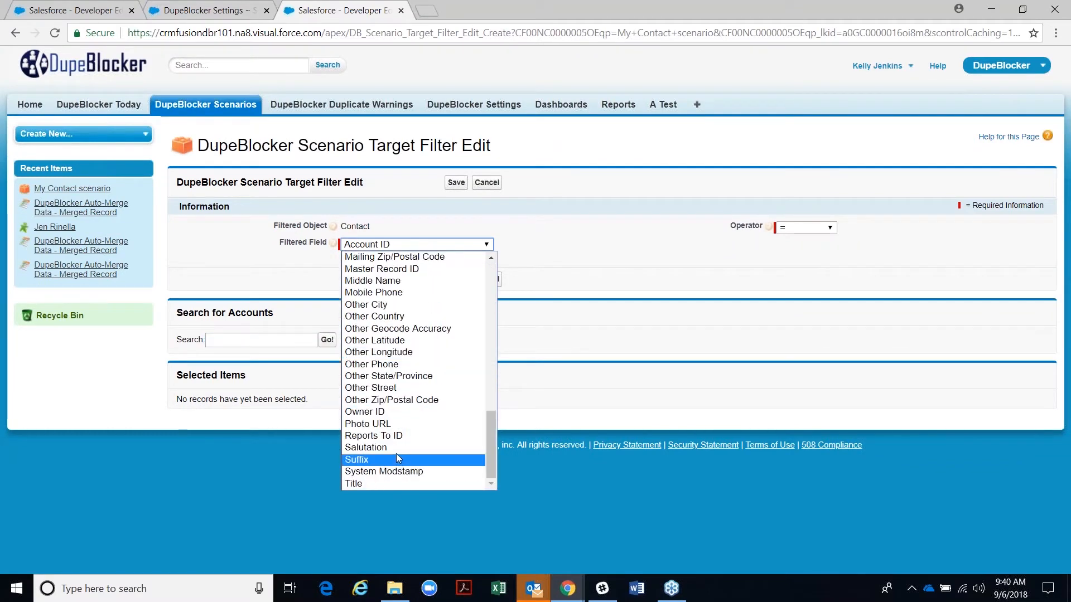
pyautogui.click(377, 415)
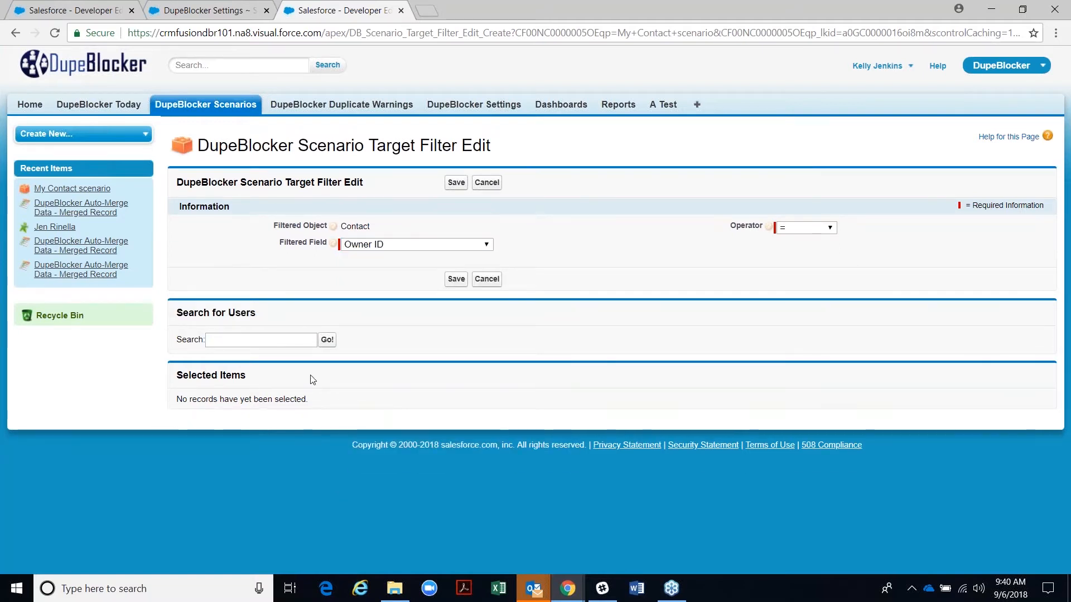
pyautogui.click(267, 341)
pyautogui.write('kelly')
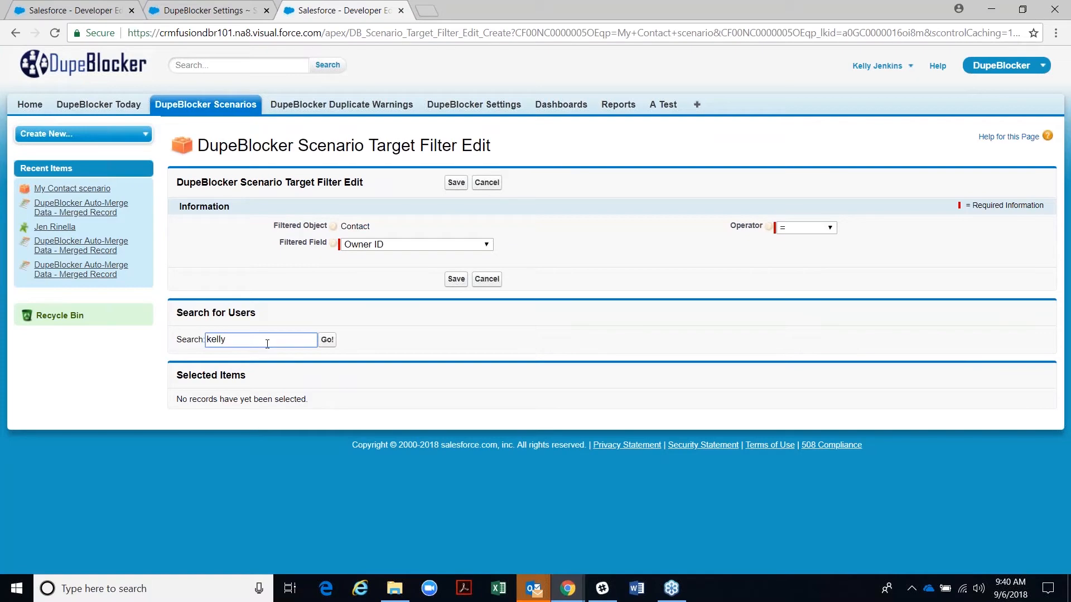
pyautogui.press('Return')
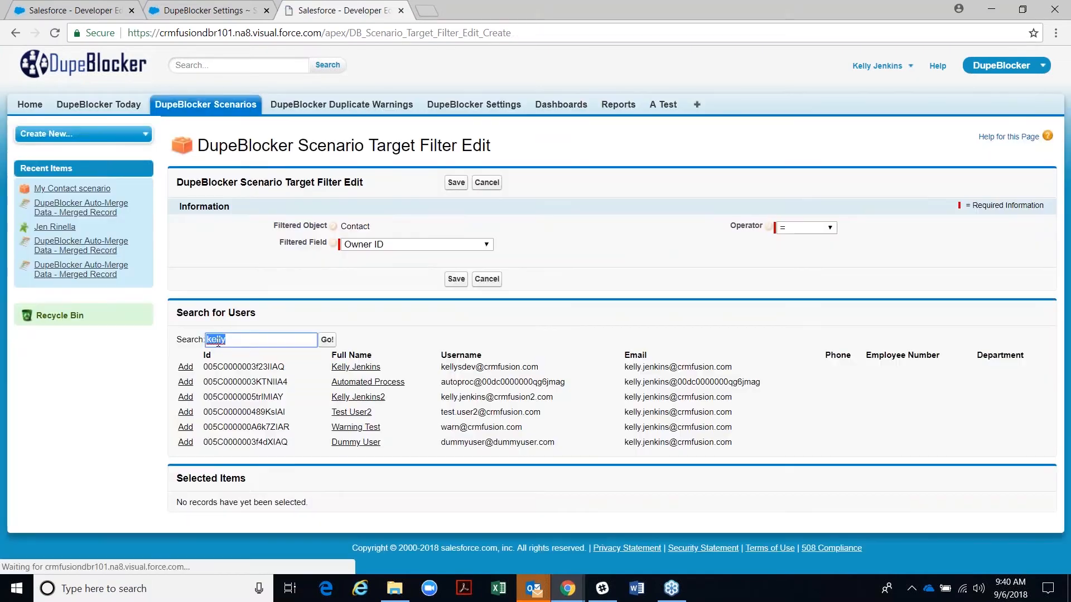
pyautogui.click(181, 368)
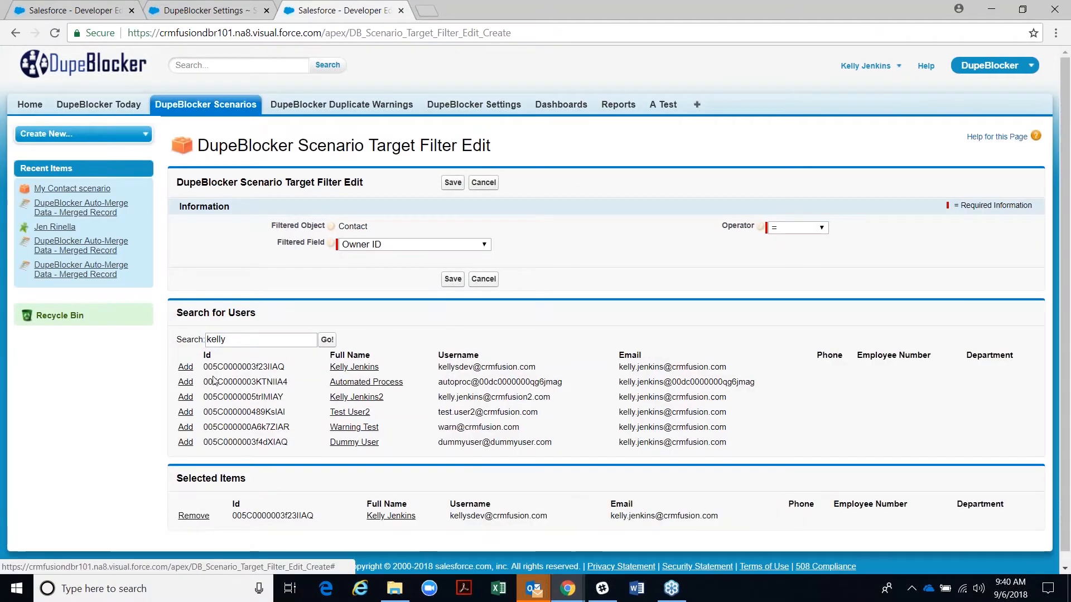
pyautogui.click(456, 279)
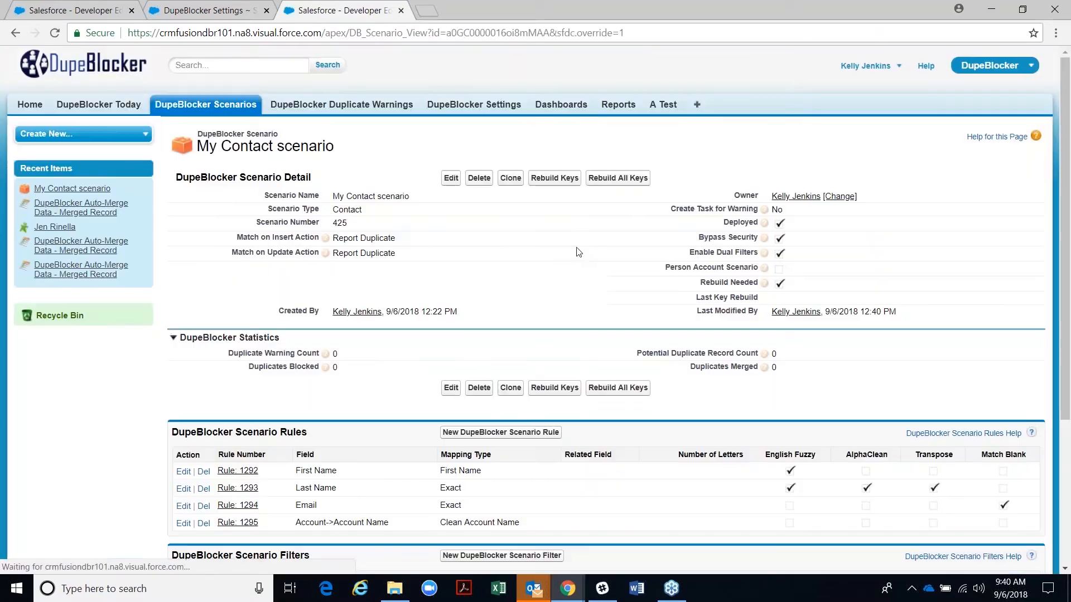
# - Delete the Owner ID target filter and confirm
pyautogui.scroll(-4, 212, 447)
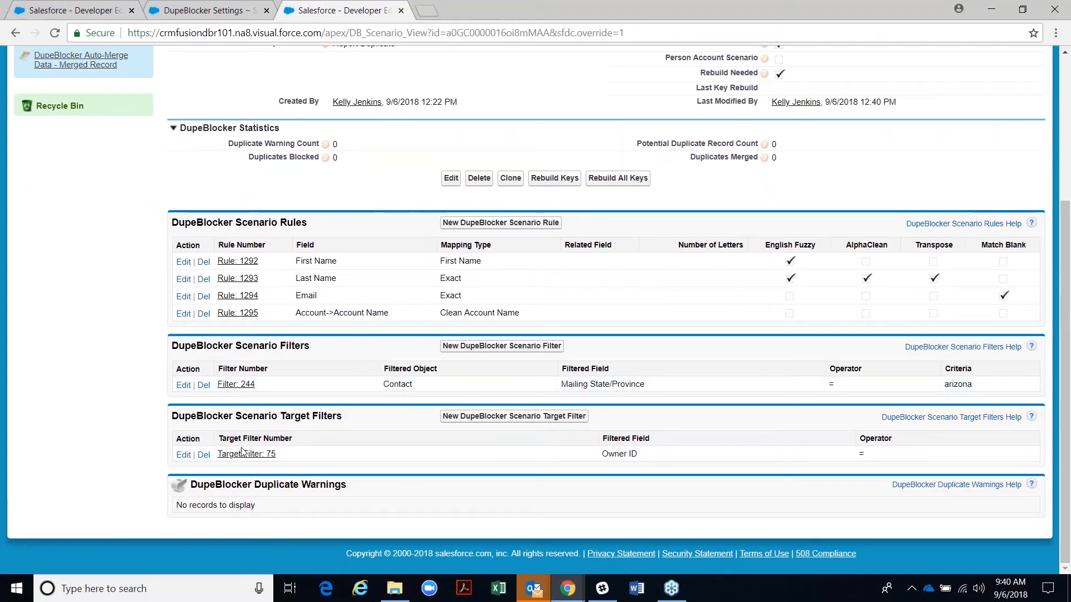
pyautogui.click(202, 456)
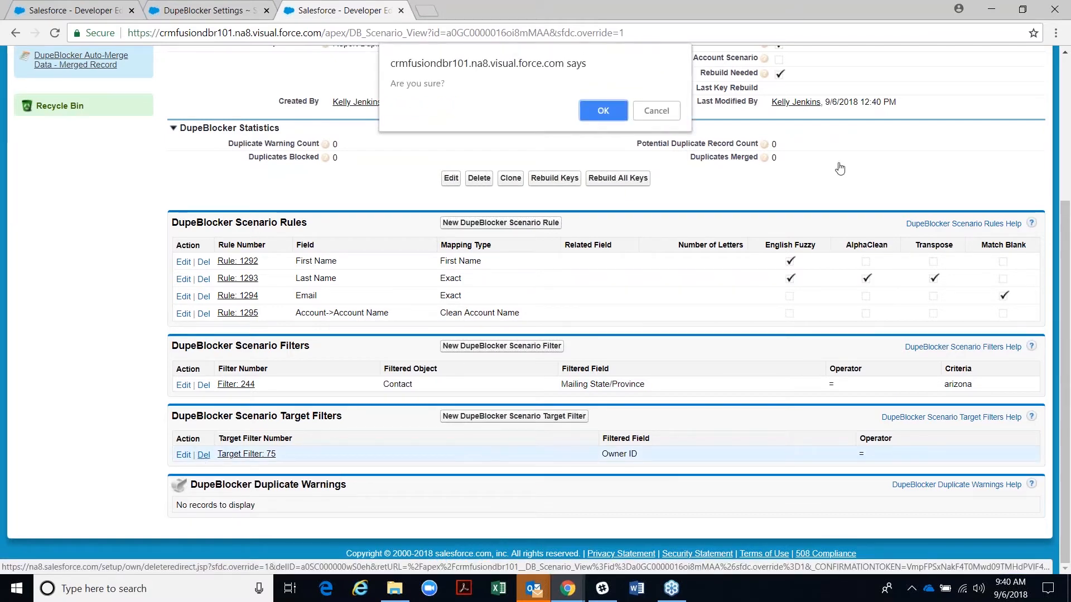
pyautogui.click(595, 110)
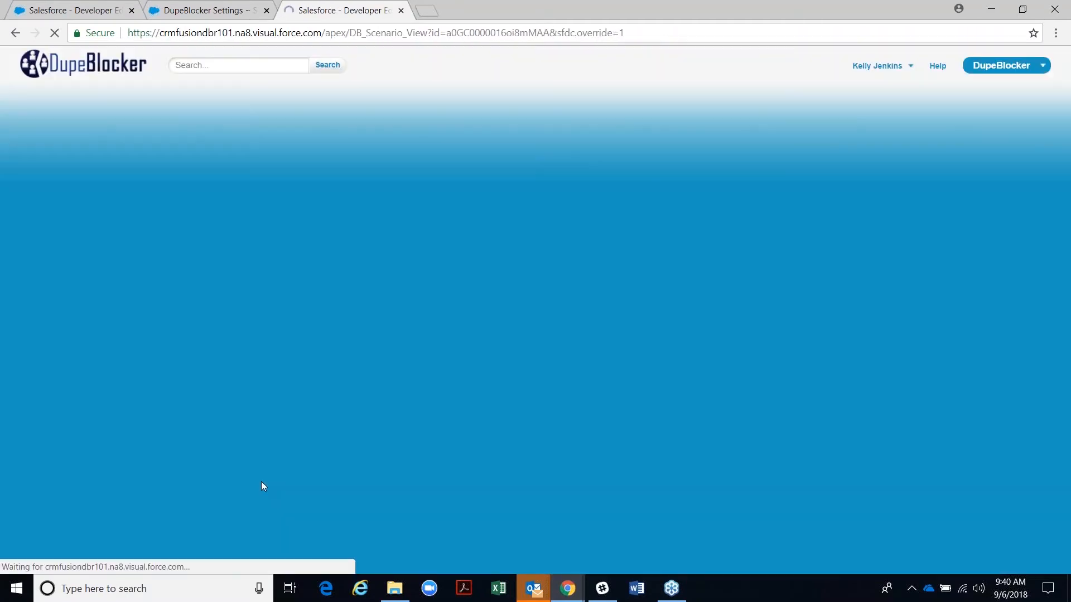
# - Delete Filter 244, the Mailing State/Province = arizona filter, and confirm
pyautogui.scroll(-4, 245, 435)
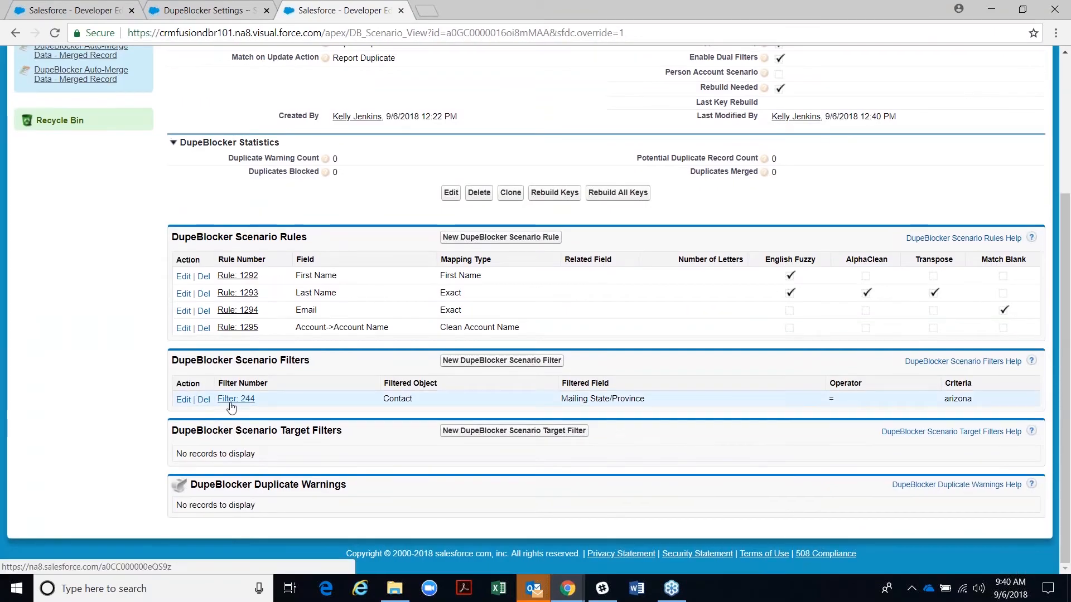
pyautogui.moveTo(384, 404); pyautogui.dragTo(437, 432)
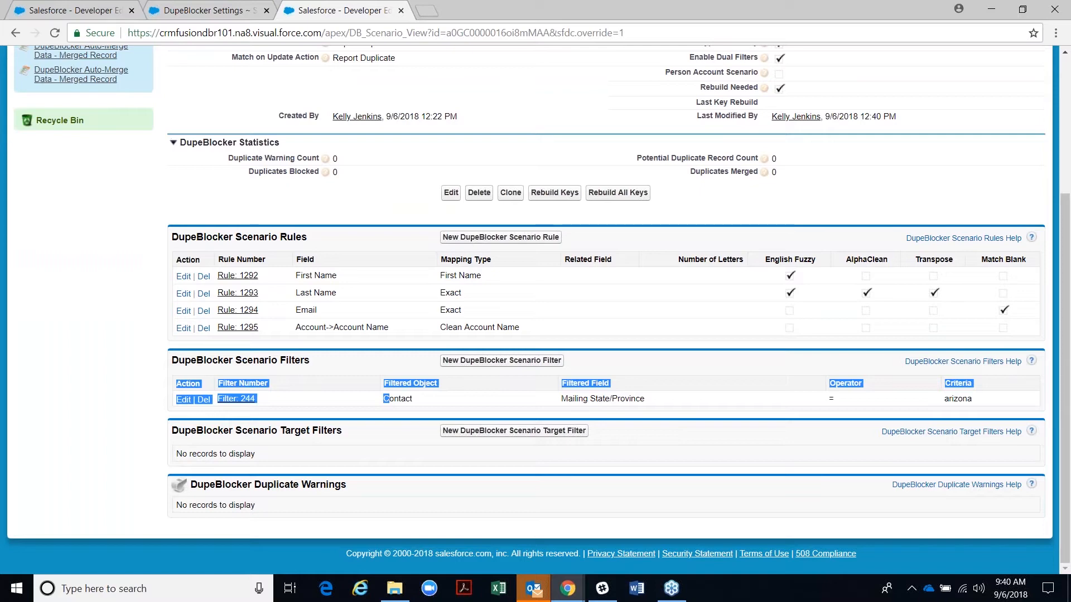
pyautogui.click(291, 451)
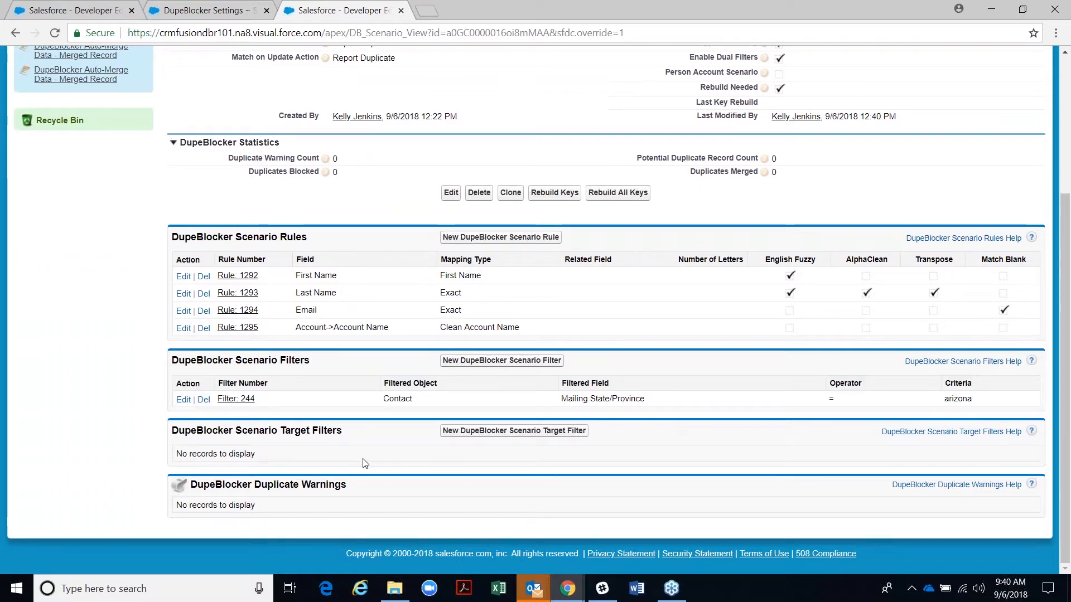
pyautogui.scroll(4, 364, 464)
pyautogui.scroll(-2, 360, 487)
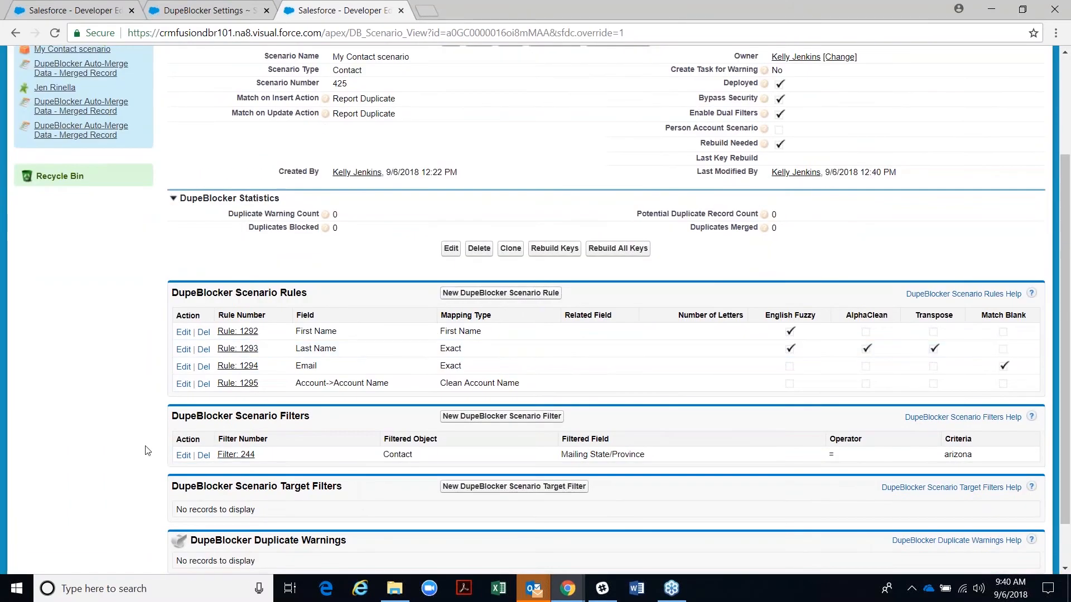
pyautogui.click(203, 455)
pyautogui.click(595, 106)
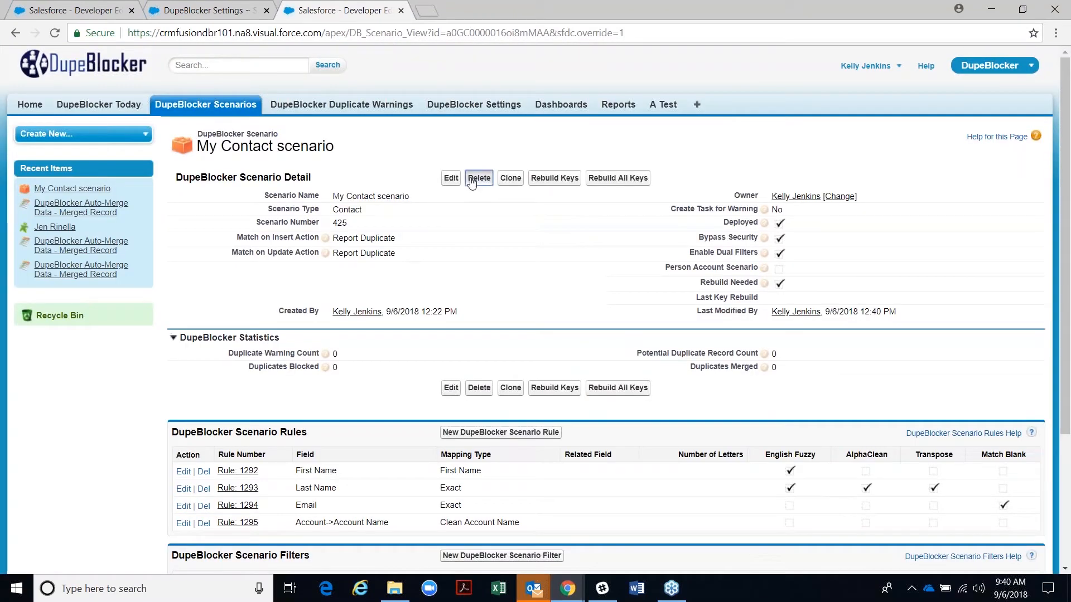
# - Uncheck Enable Dual Filters on the My Contact scenario and save it
pyautogui.click(450, 178)
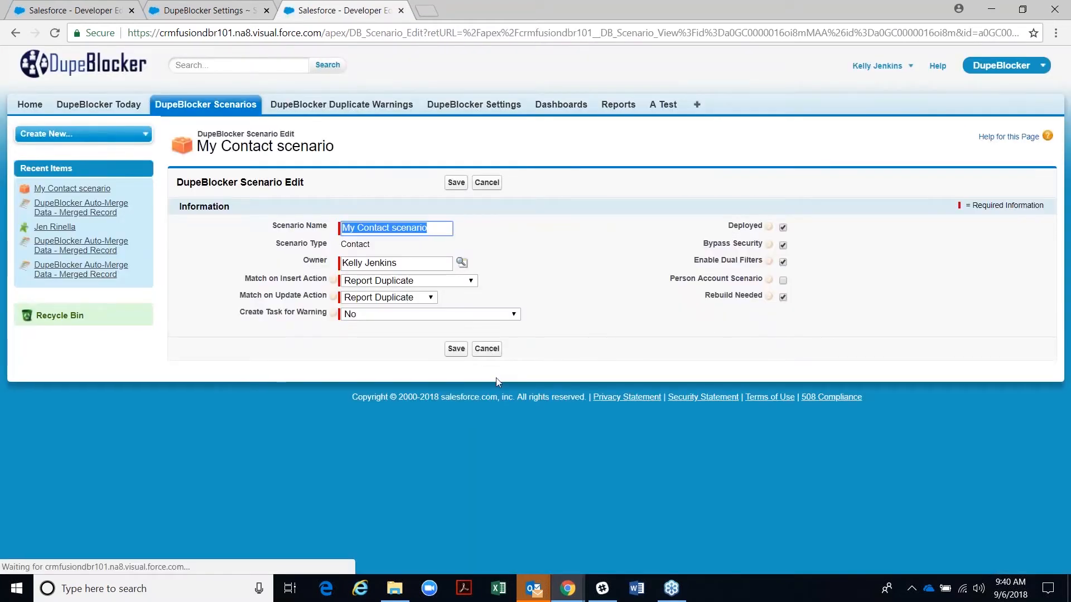
pyautogui.click(783, 262)
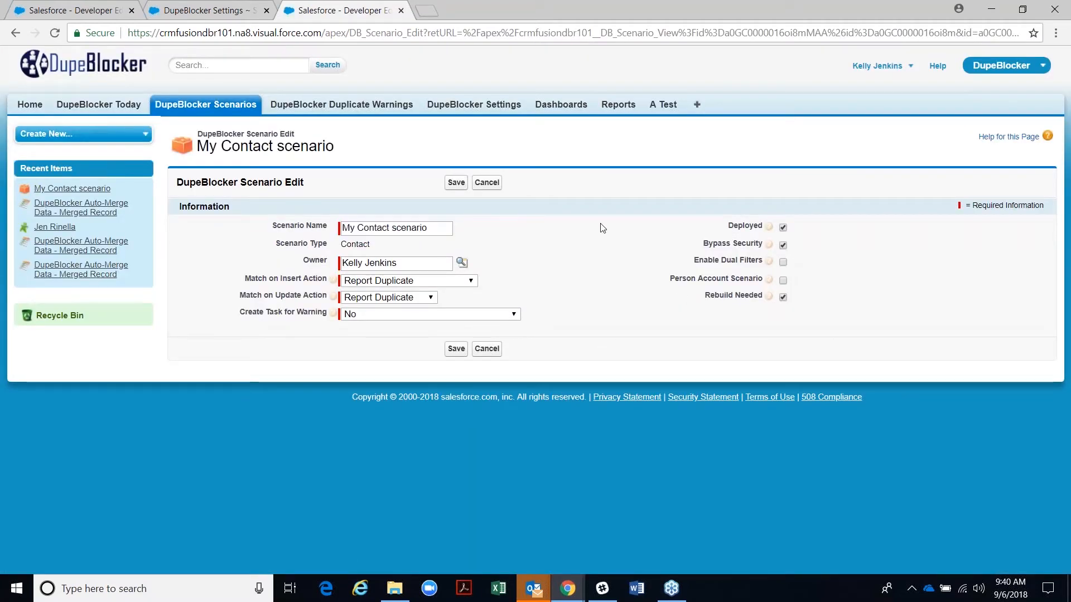
pyautogui.click(456, 182)
pyautogui.scroll(-2, 342, 369)
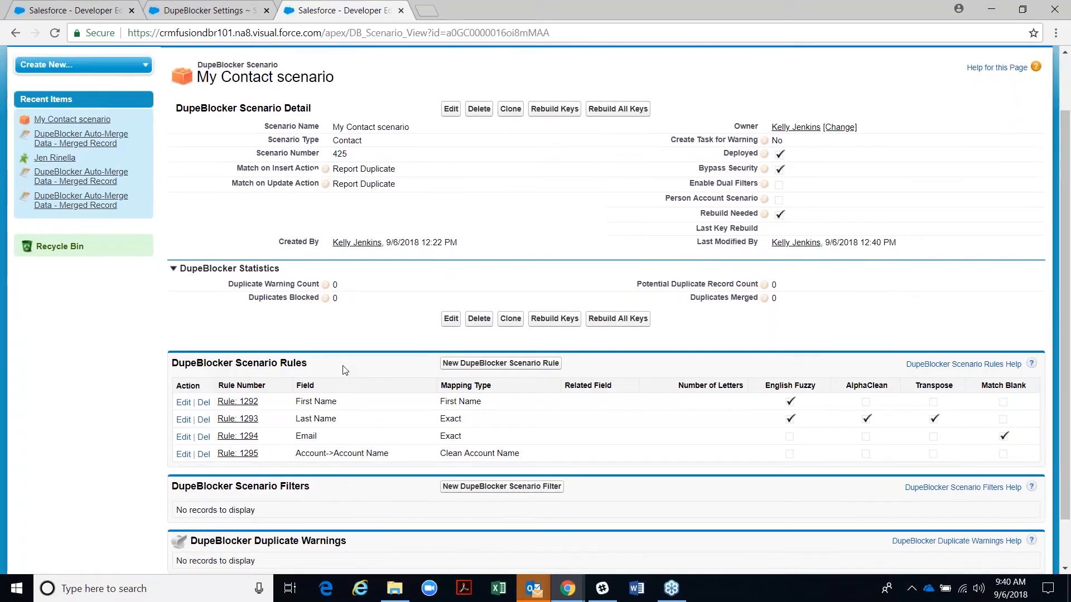
pyautogui.scroll(1, 326, 379)
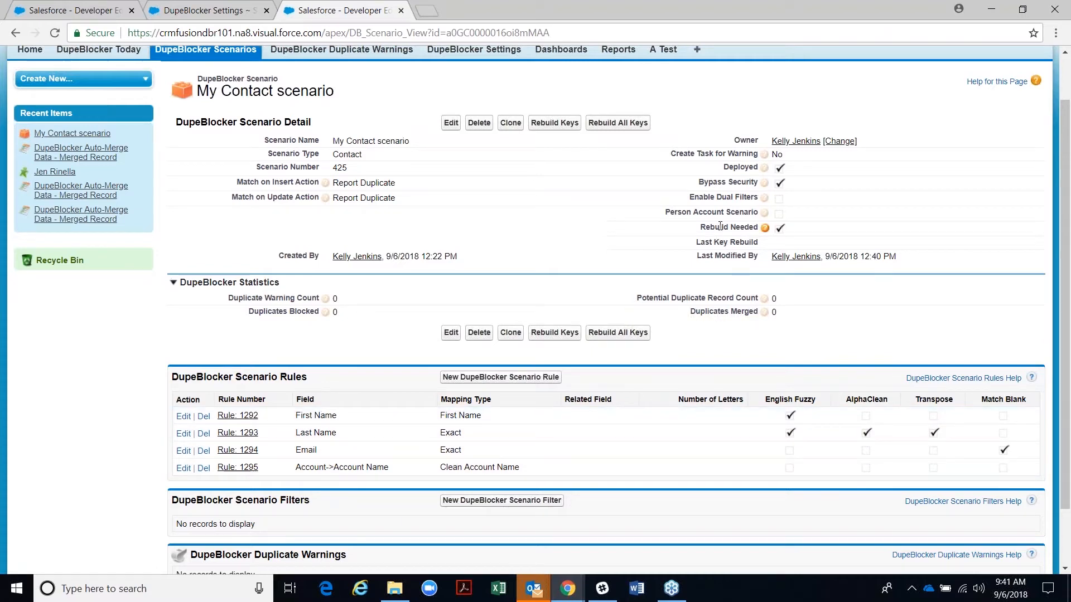
# - Highlight the Rebuild Needed flag and Match on Insert Action, then open DupeBlocker General Settings
pyautogui.moveTo(701, 227); pyautogui.dragTo(760, 229)
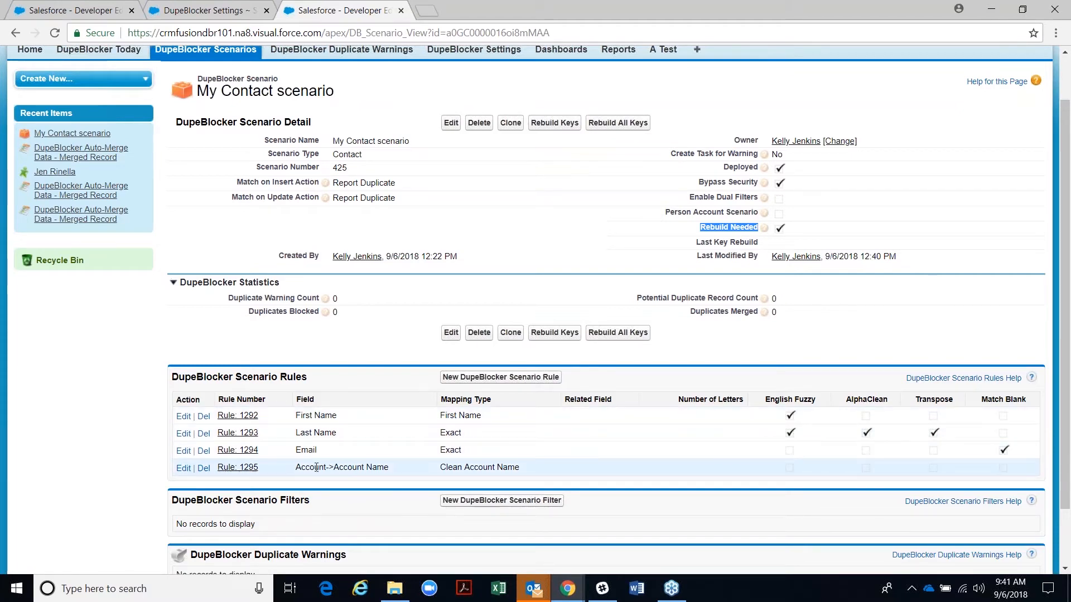
pyautogui.click(235, 187)
pyautogui.moveTo(235, 187); pyautogui.dragTo(310, 199)
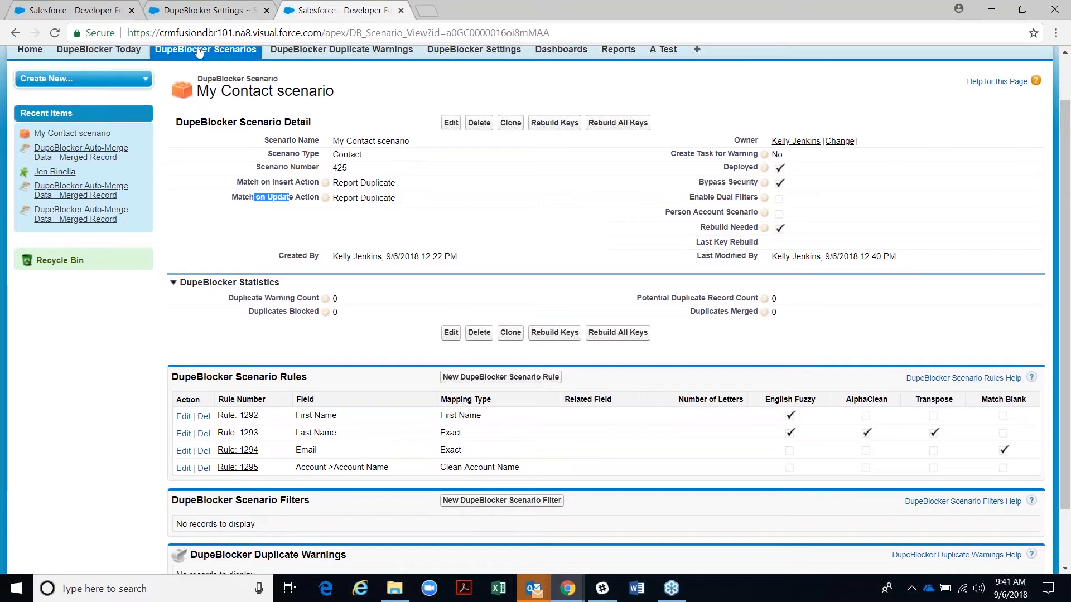
pyautogui.click(195, 10)
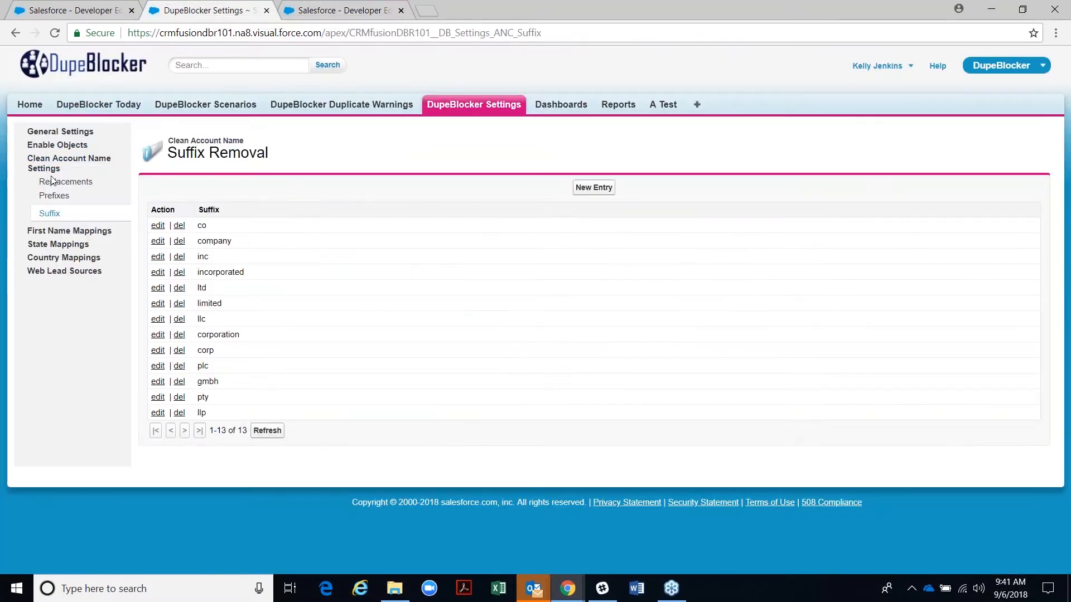
pyautogui.click(46, 132)
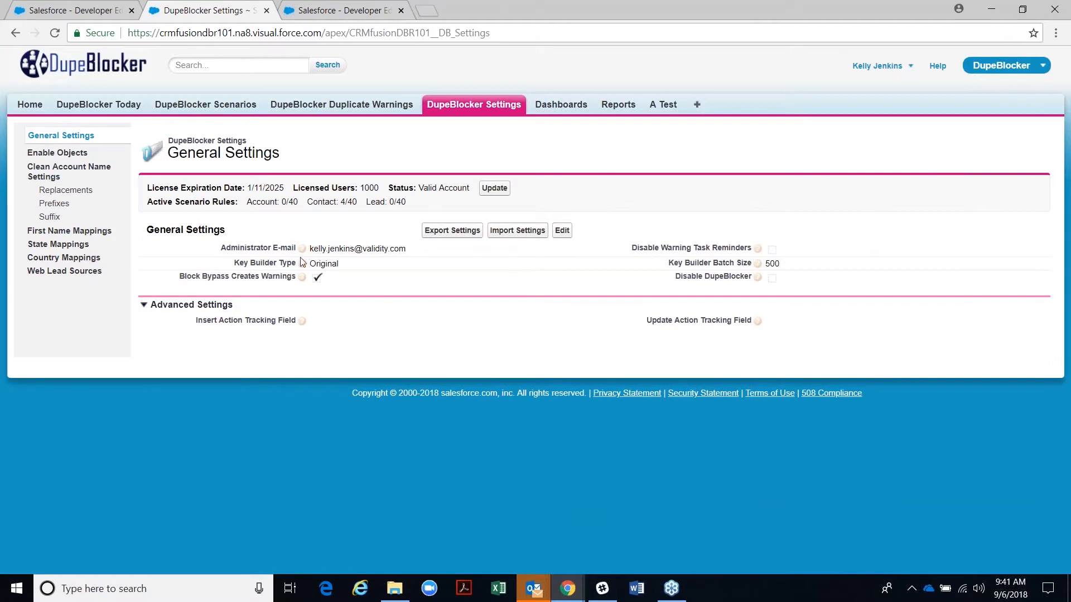
# - Note the Original Key Builder Type and open the General Settings edit form
pyautogui.moveTo(310, 263); pyautogui.dragTo(340, 265)
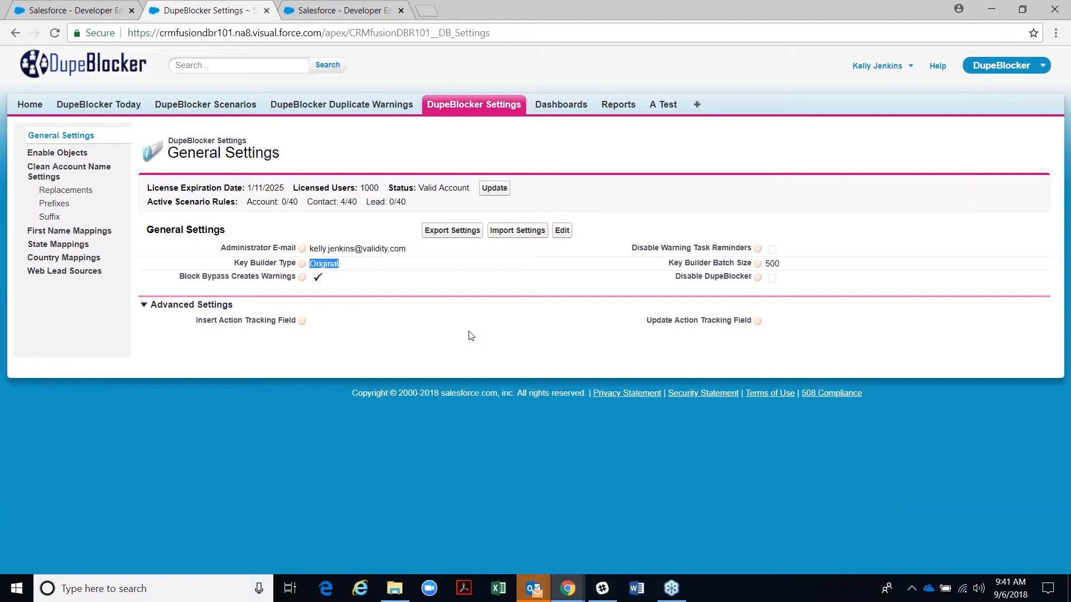
pyautogui.click(557, 234)
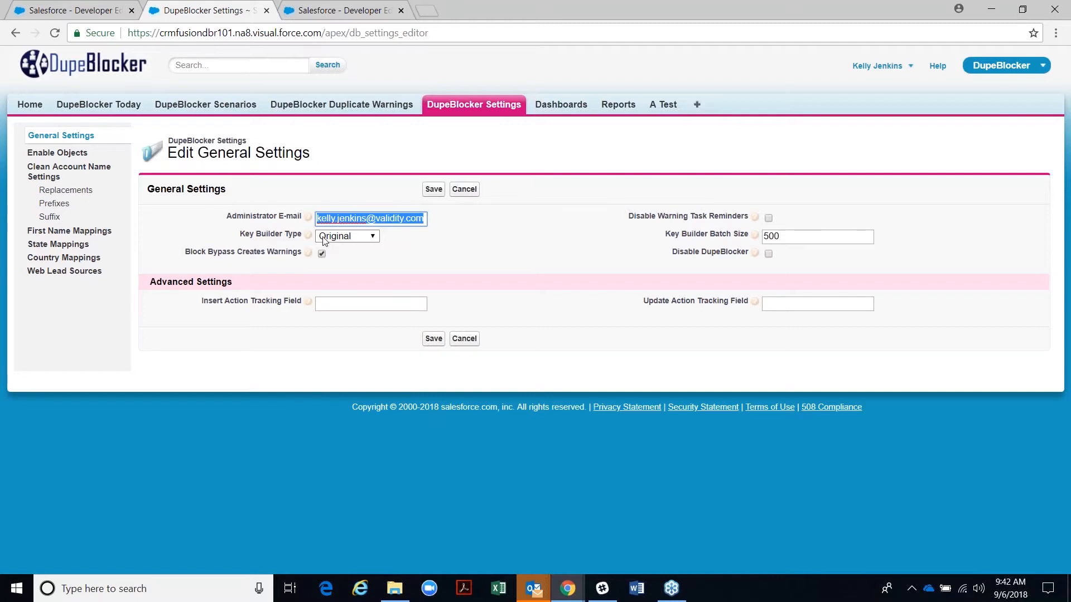
# - Try Batch Apex as Key Builder Type, revert to Original, and save with batch size 500
pyautogui.click(324, 239)
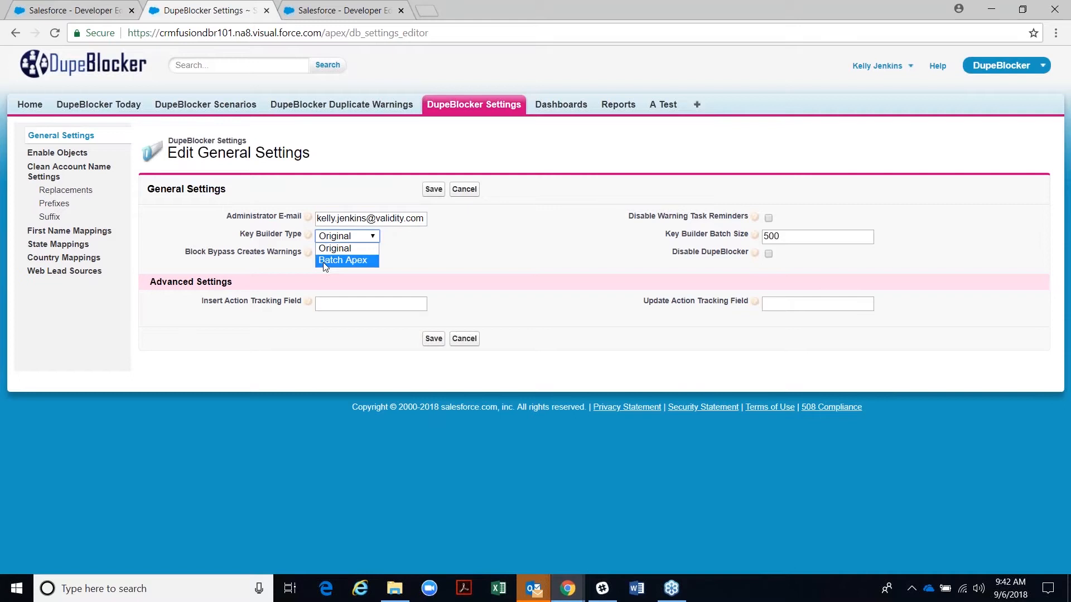
pyautogui.click(326, 261)
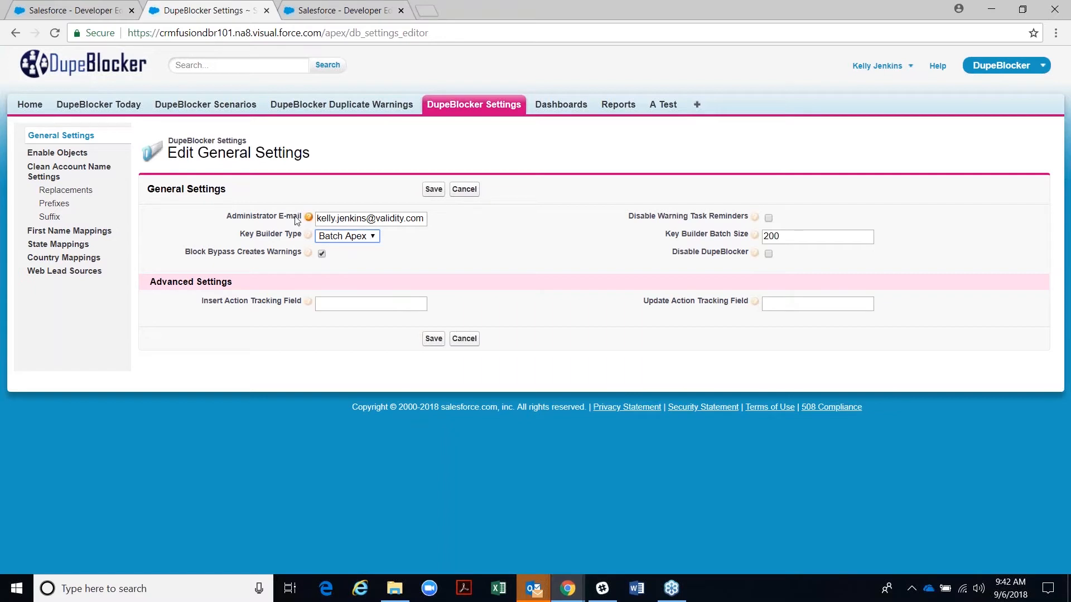
pyautogui.click(360, 236)
pyautogui.click(356, 248)
pyautogui.click(429, 191)
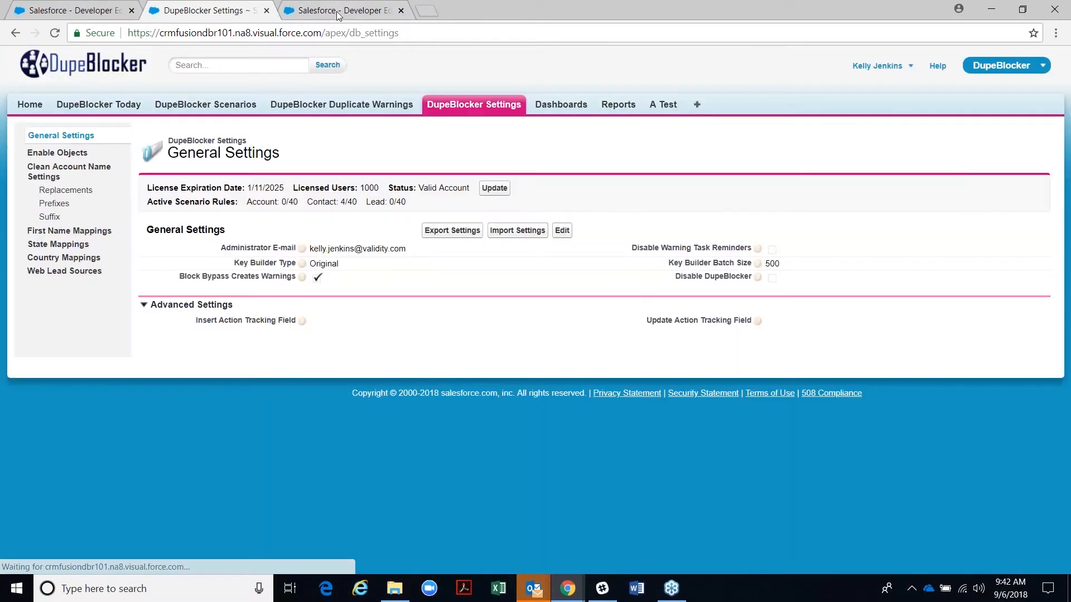
# - Back on the My Contact scenario, rebuild keys for all 228 contacts
pyautogui.hotkey('ctrl', 'Tab')
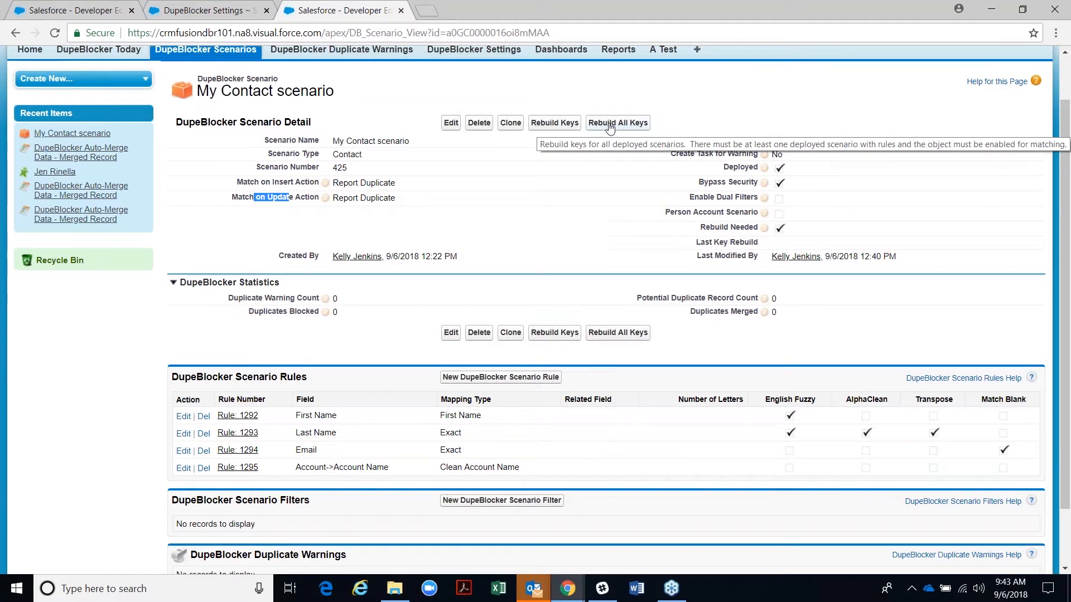
pyautogui.click(566, 124)
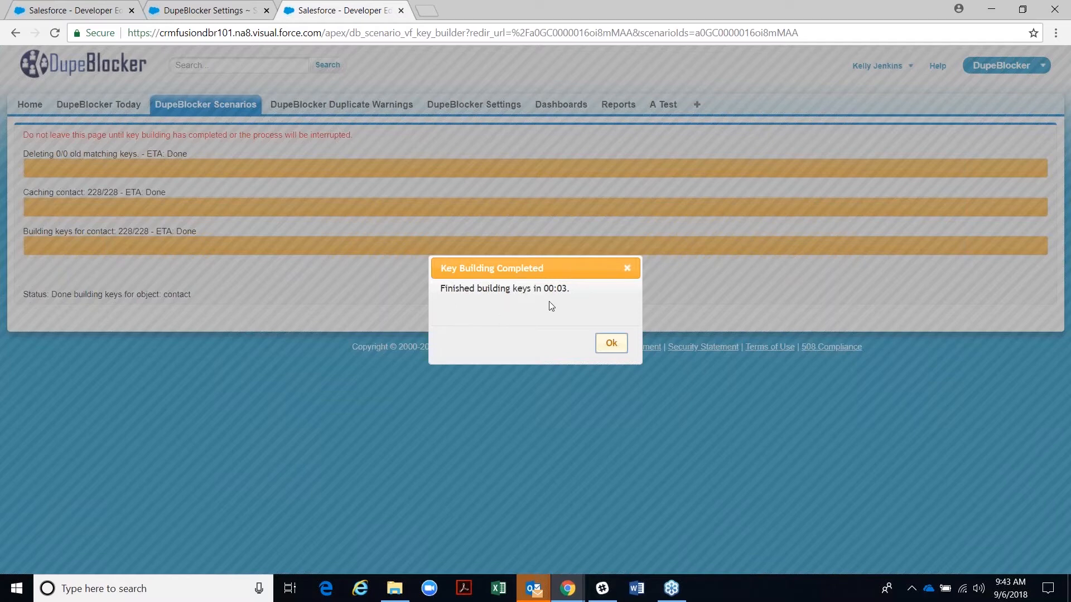
# - Dismiss the Key Building Completed notice and check that Rebuild Needed is cleared
pyautogui.click(610, 344)
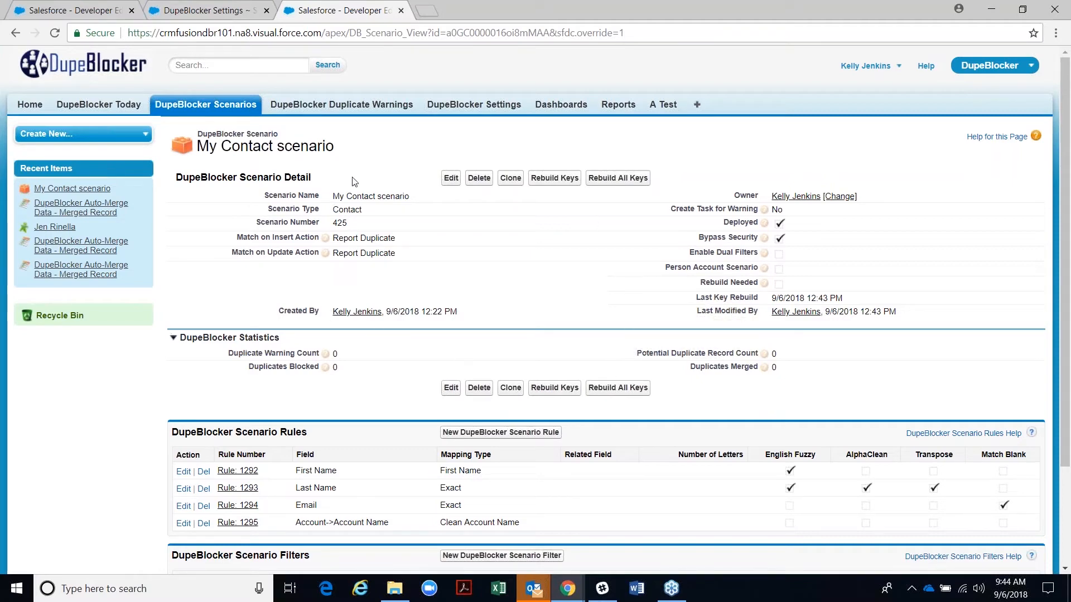
pyautogui.scroll(-2, 399, 434)
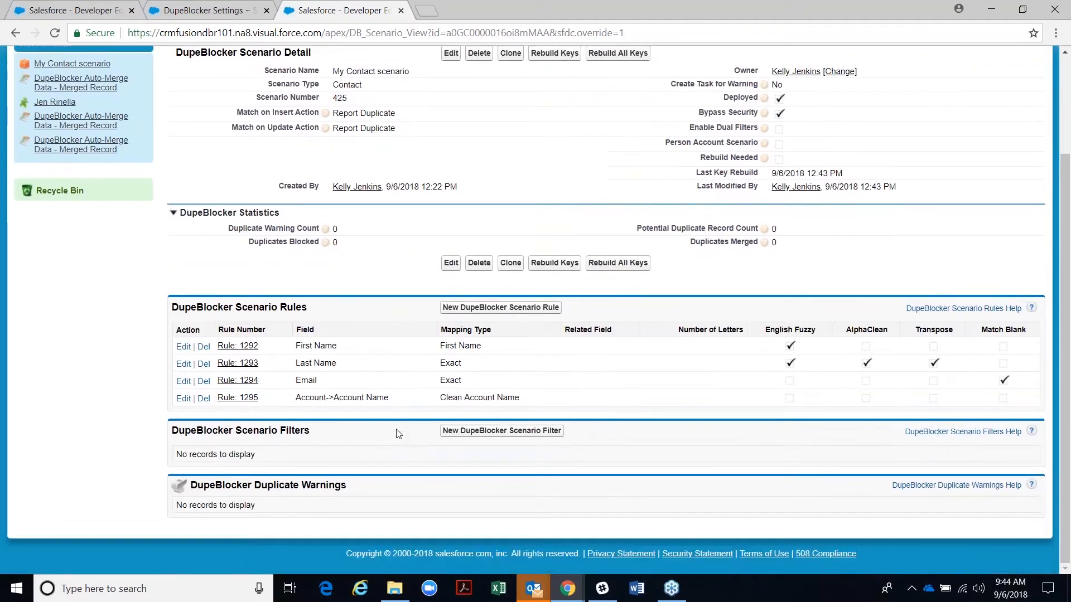
pyautogui.scroll(2, 308, 348)
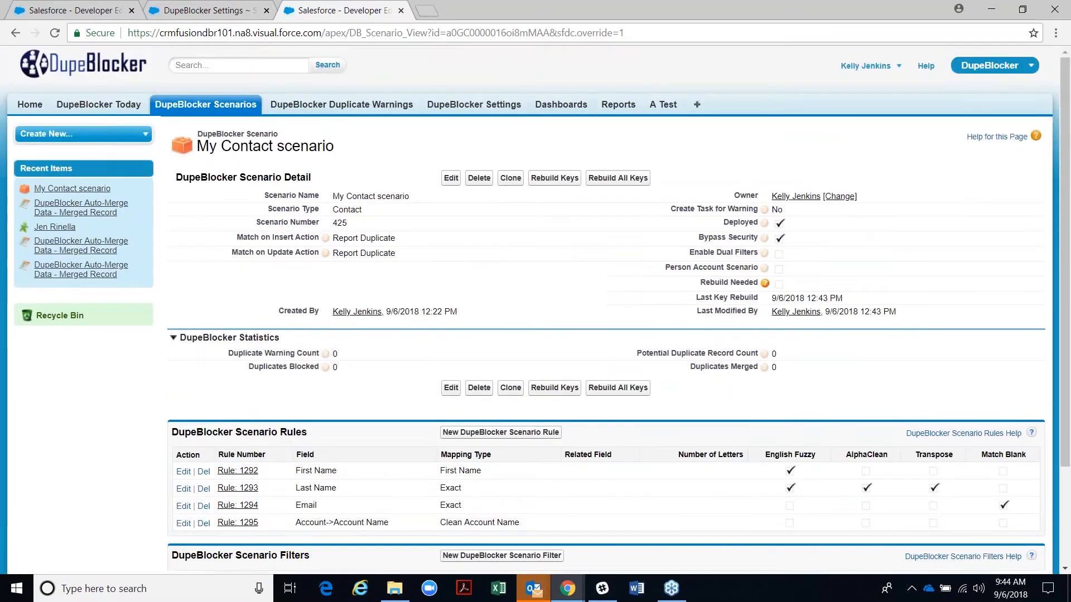
# - Open the Sales app in a new browser tab from the App Menu
pyautogui.click(1012, 68)
pyautogui.rightClick(936, 95)
pyautogui.press('Escape')
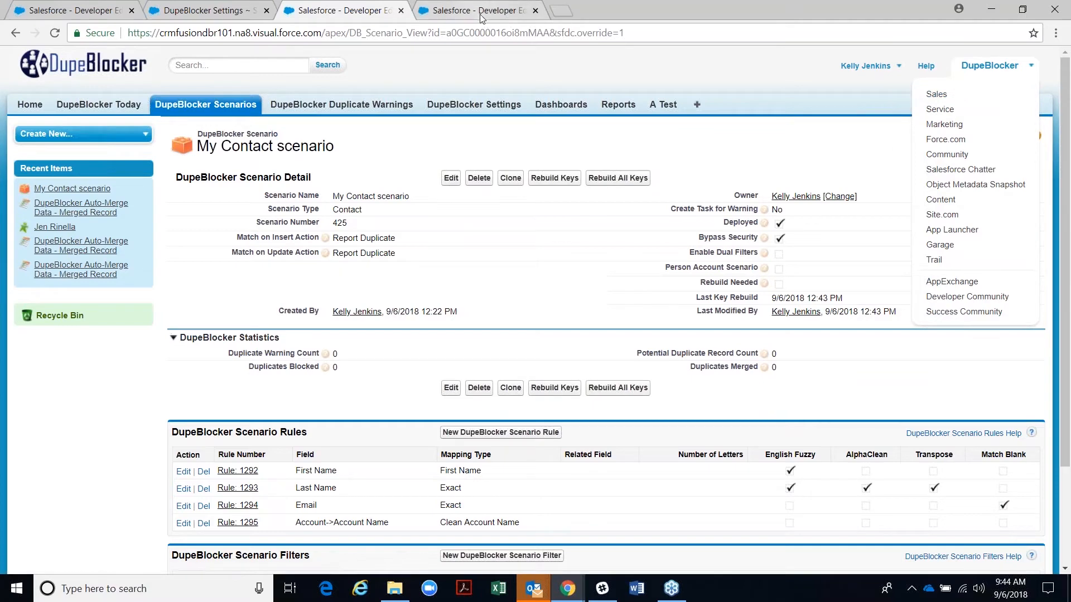
# - Start a new contact in Sales with the contact's first and last name and account IBM Co
pyautogui.click(480, 16)
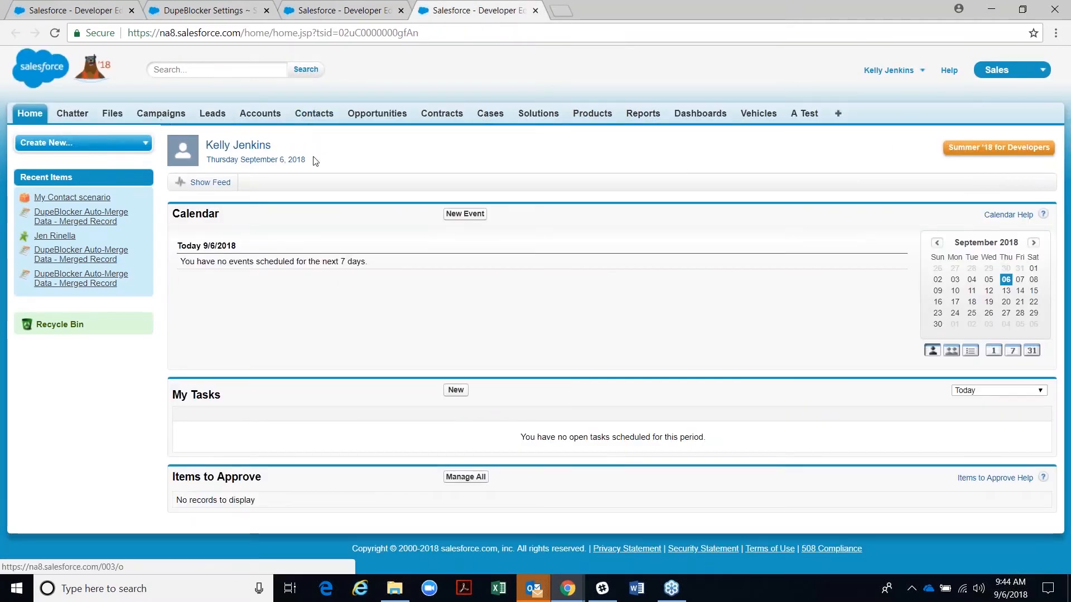
pyautogui.click(312, 115)
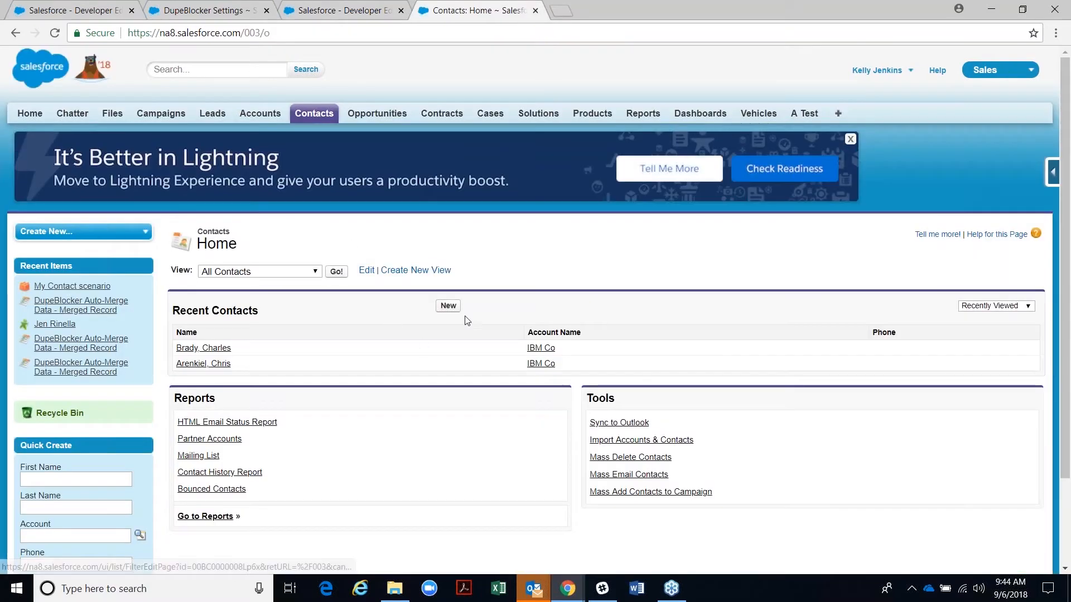
pyautogui.click(449, 306)
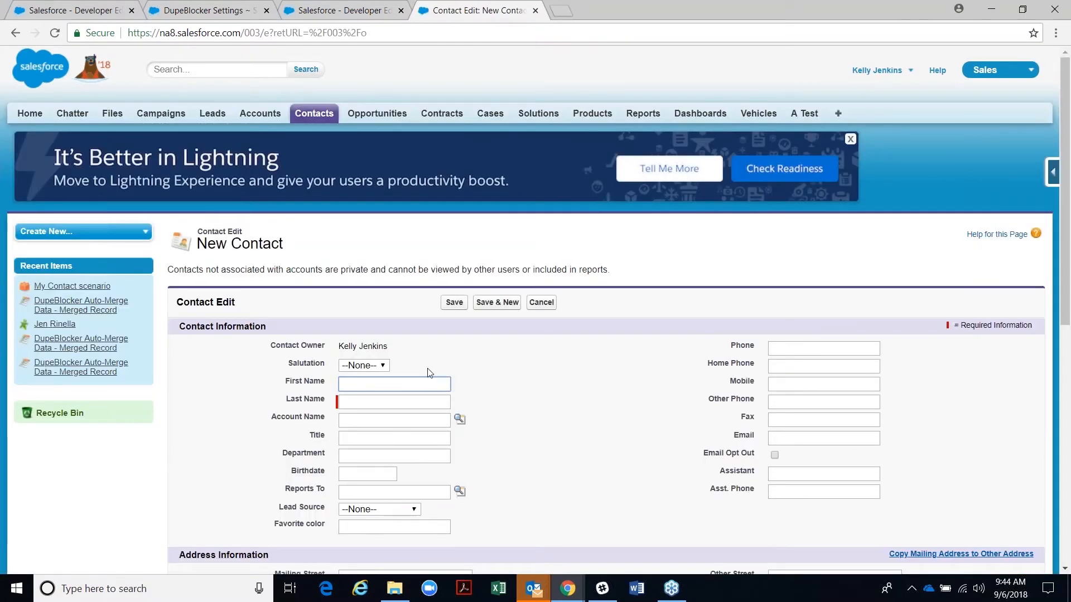
pyautogui.press('Tab')
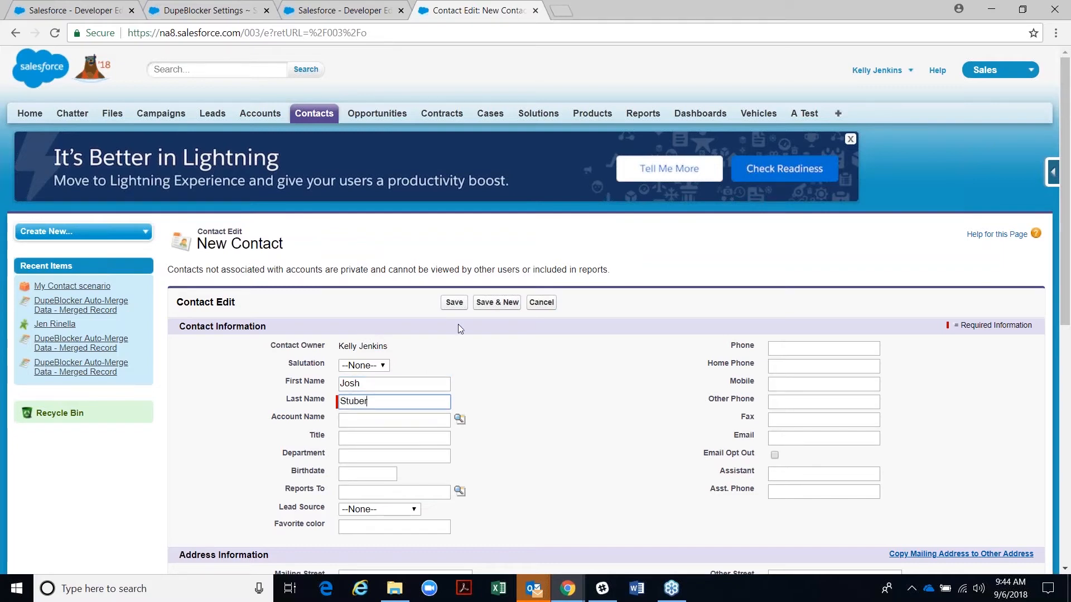
pyautogui.press('Tab')
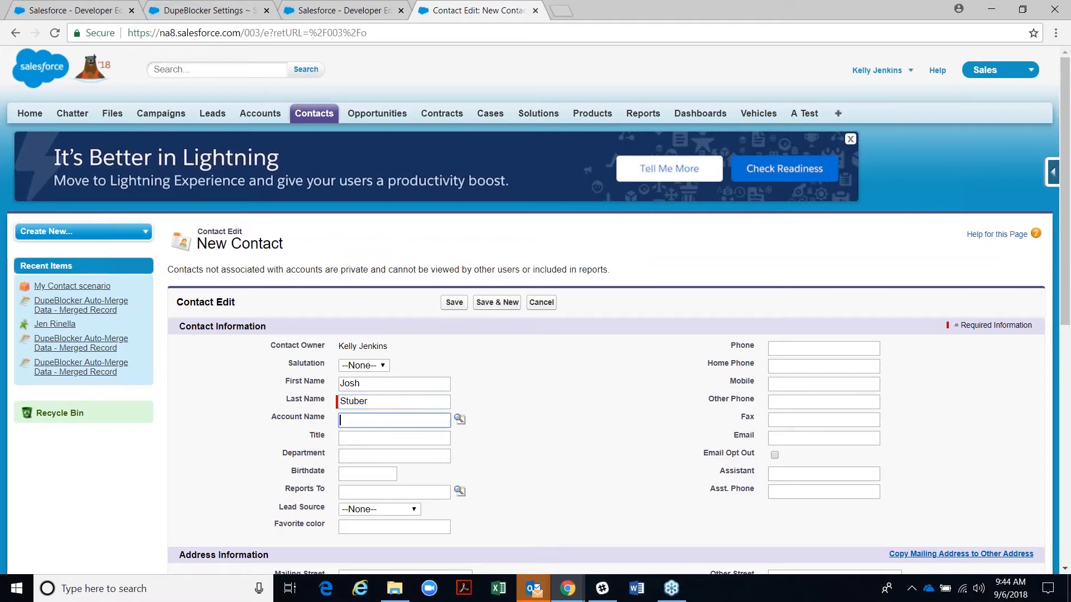
pyautogui.click(460, 419)
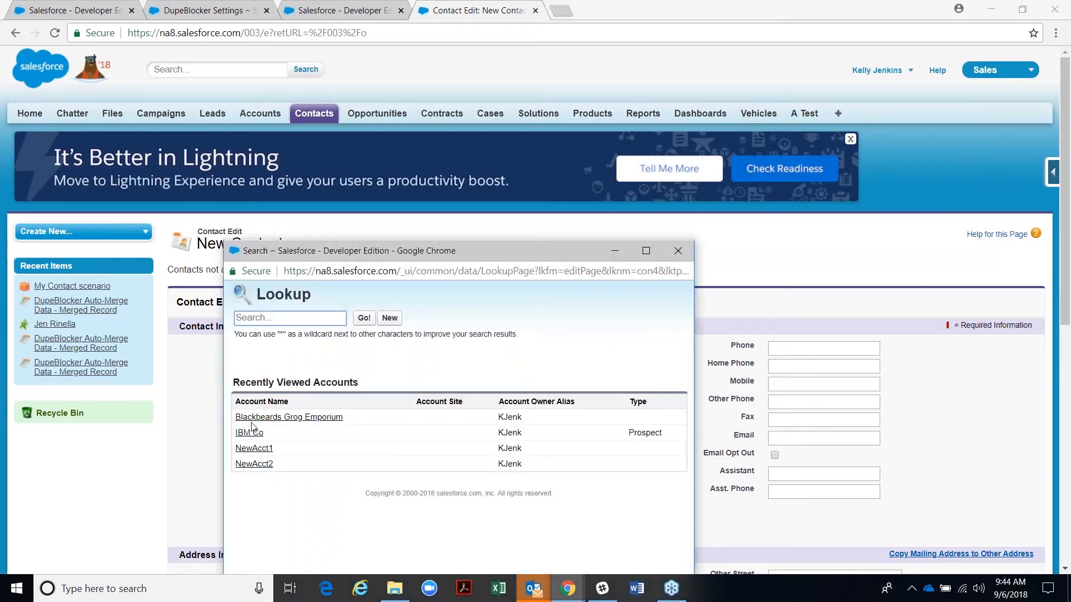
pyautogui.click(246, 434)
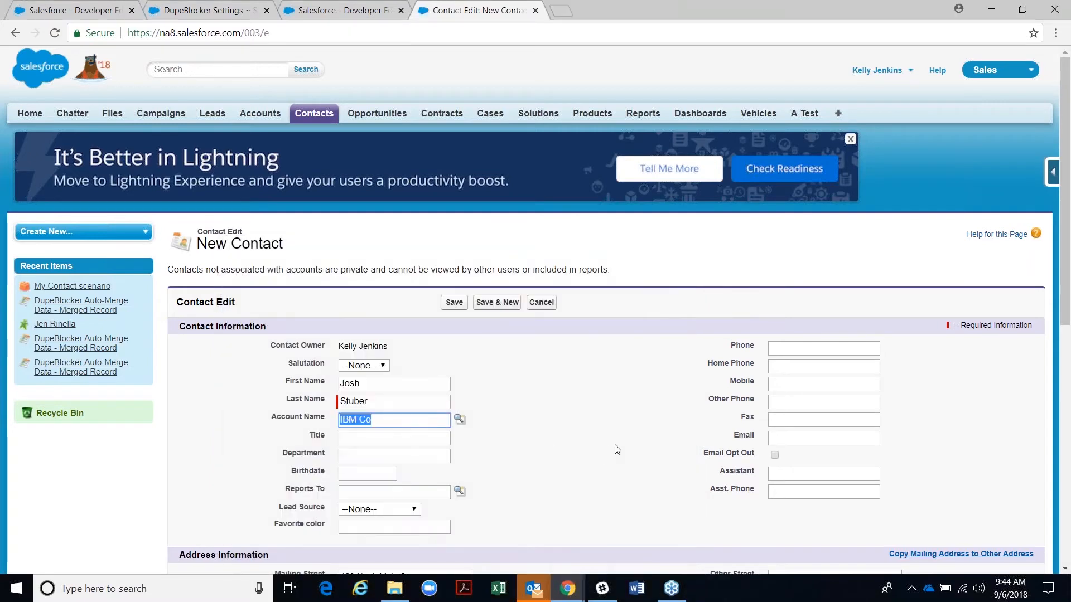
# - Enter the contact's e-mail, correct the domain typo to ibm.com, and save the contact
pyautogui.scroll(-1, 754, 383)
pyautogui.click(785, 368)
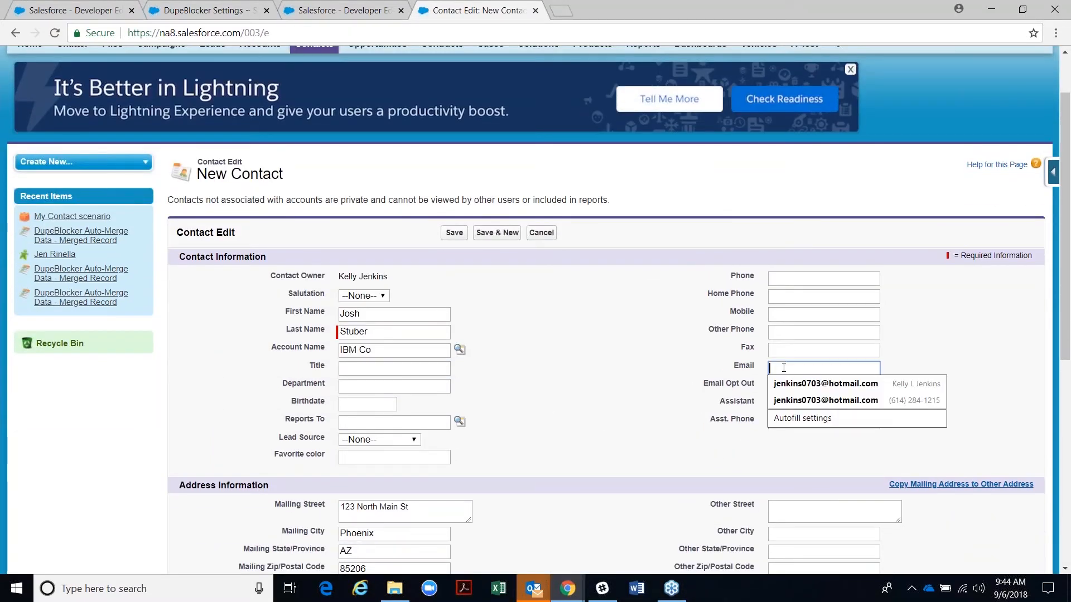
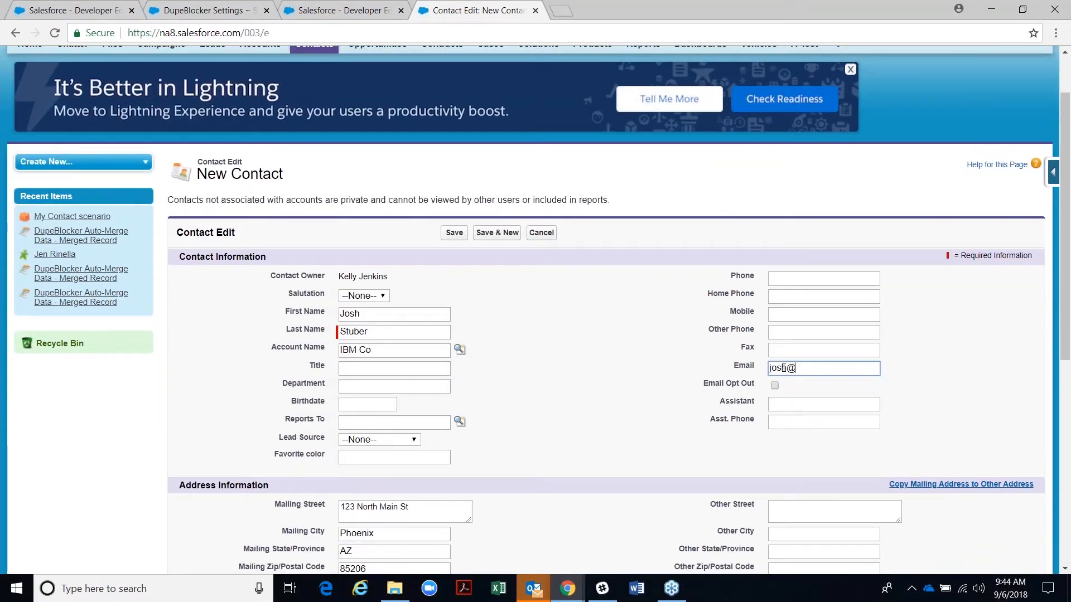
pyautogui.click(802, 373)
pyautogui.press('BackSpace')
pyautogui.write('b')
pyautogui.click(516, 426)
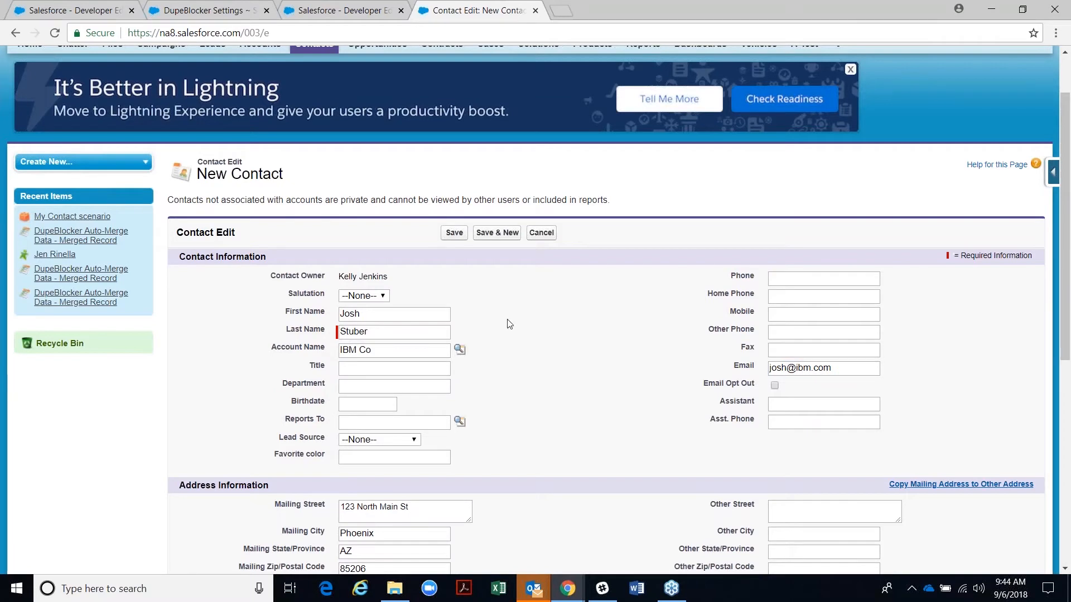
pyautogui.click(454, 232)
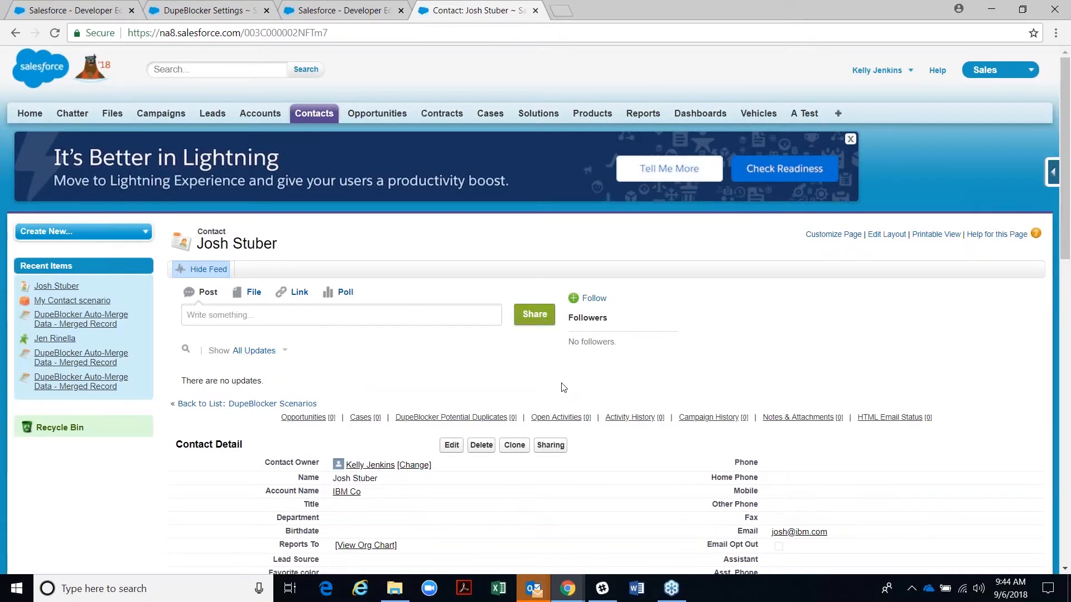
# - Confirm no duplicate warnings on the contact, then review Match on Insert Action and Create Task for Warning
pyautogui.scroll(-3, 518, 393)
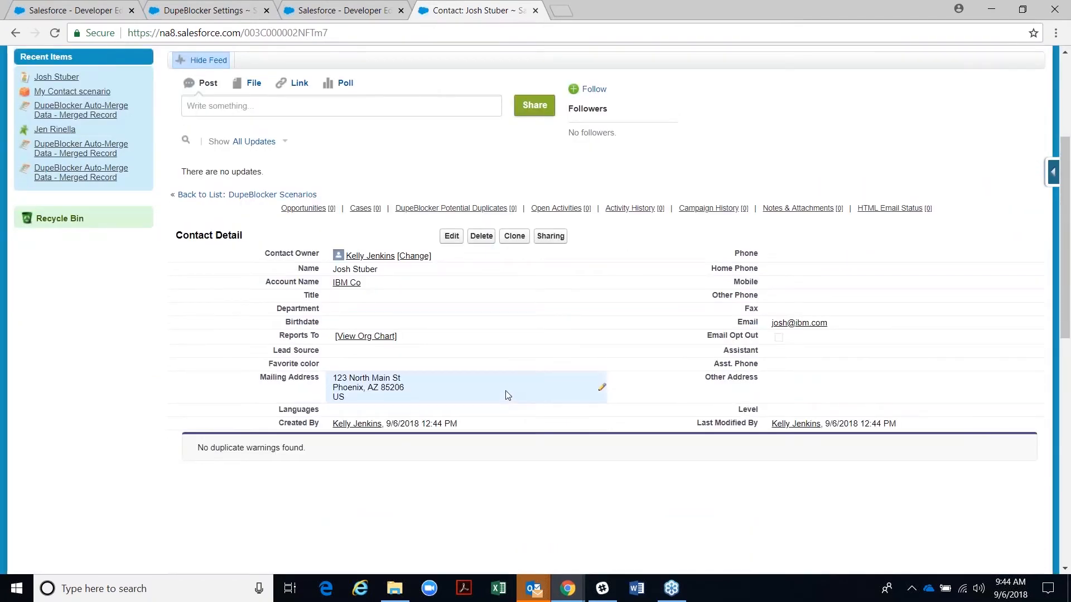
pyautogui.click(312, 10)
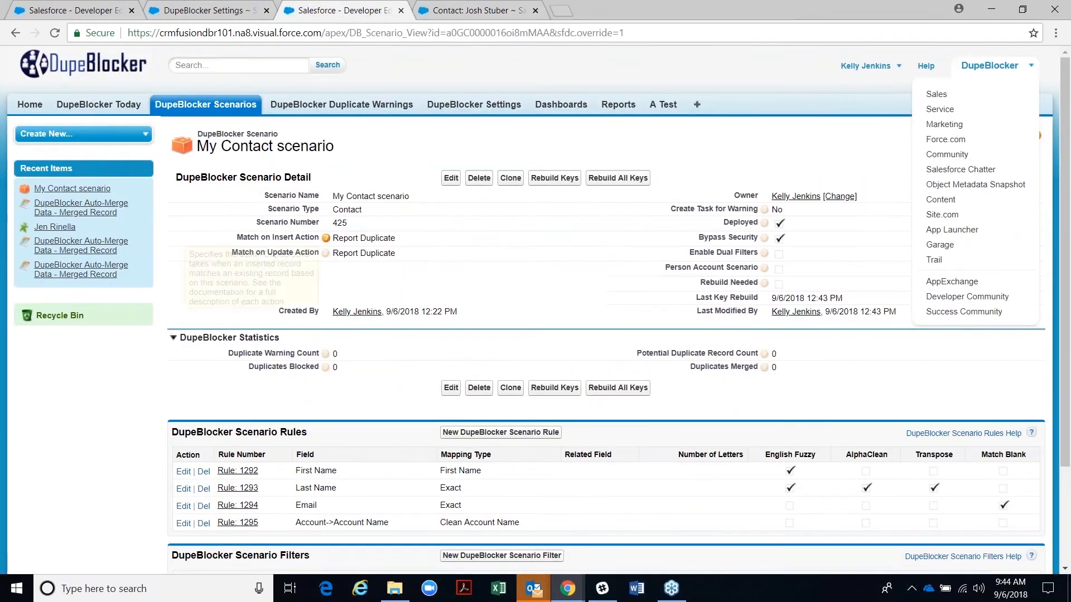
pyautogui.moveTo(399, 242); pyautogui.dragTo(344, 238)
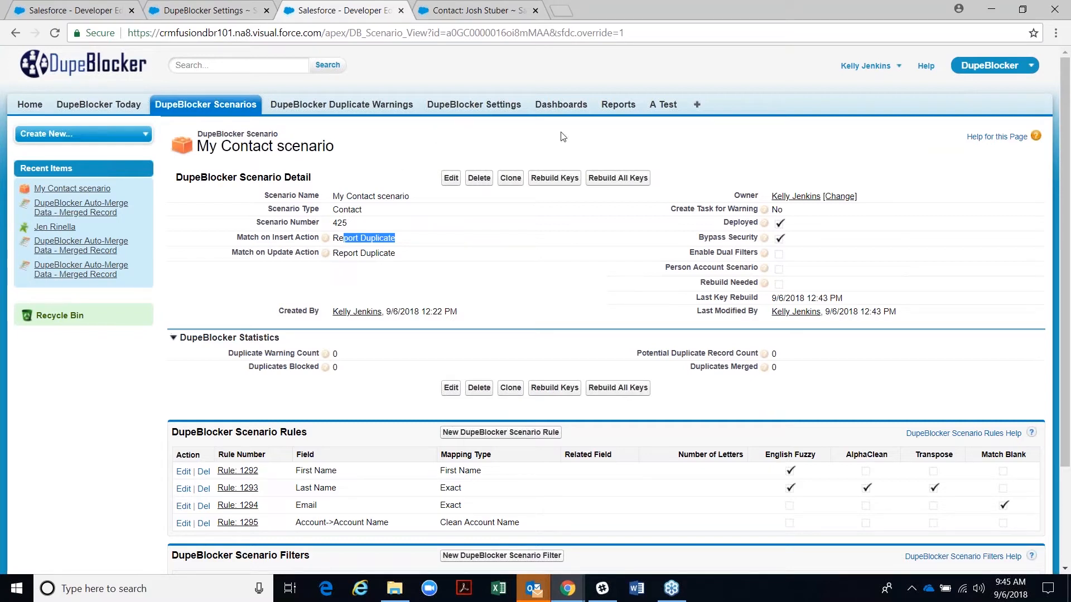
pyautogui.moveTo(764, 209)
pyautogui.moveTo(778, 211); pyautogui.dragTo(768, 210)
# - Set Create Task for Warning to 'Yes - Scenario Owner' on My Contact scenario and save
pyautogui.click(451, 178)
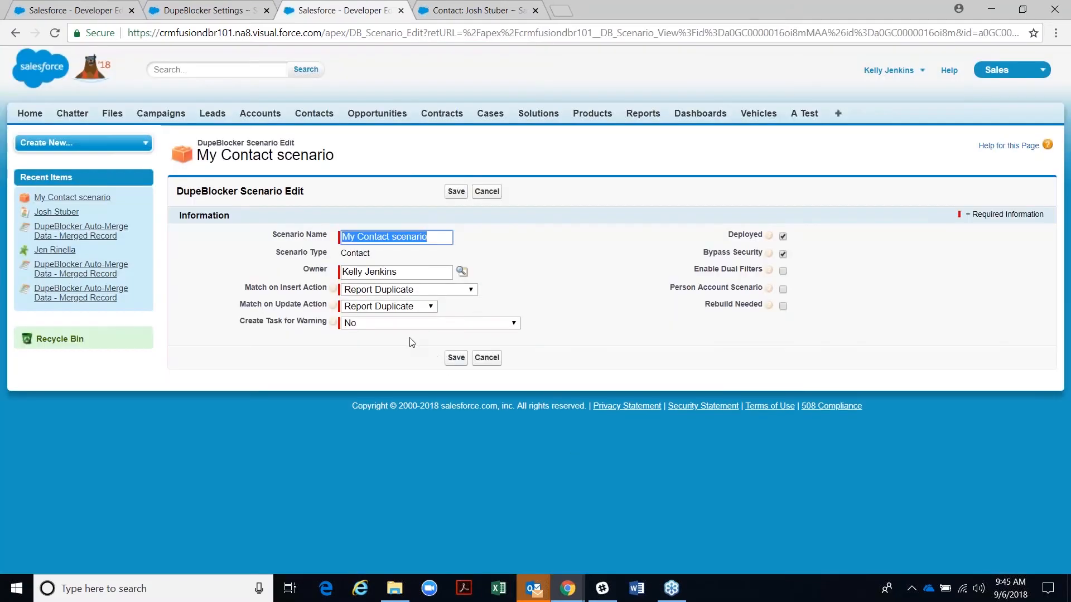
pyautogui.click(405, 328)
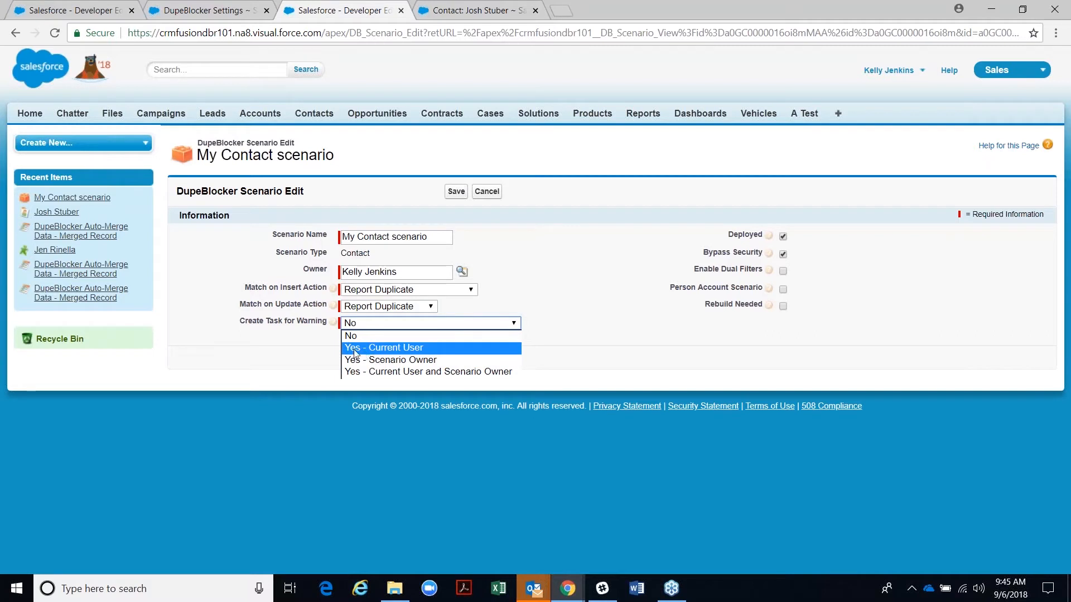
pyautogui.click(381, 359)
pyautogui.click(455, 359)
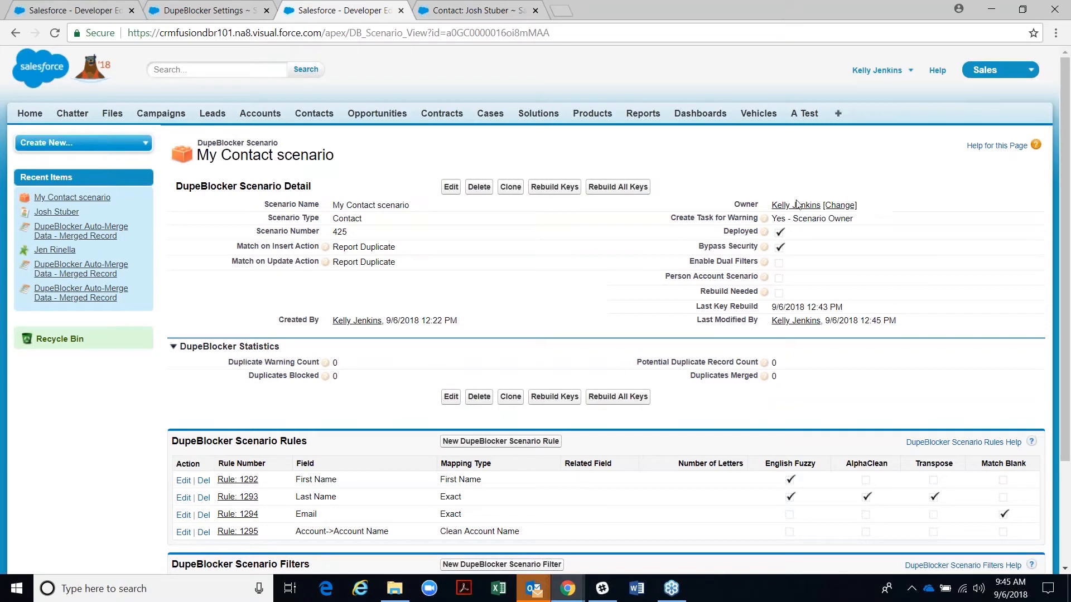
# - Clone the IBM Co contact with title 'Director of Client Services' and save the copy
pyautogui.click(462, 11)
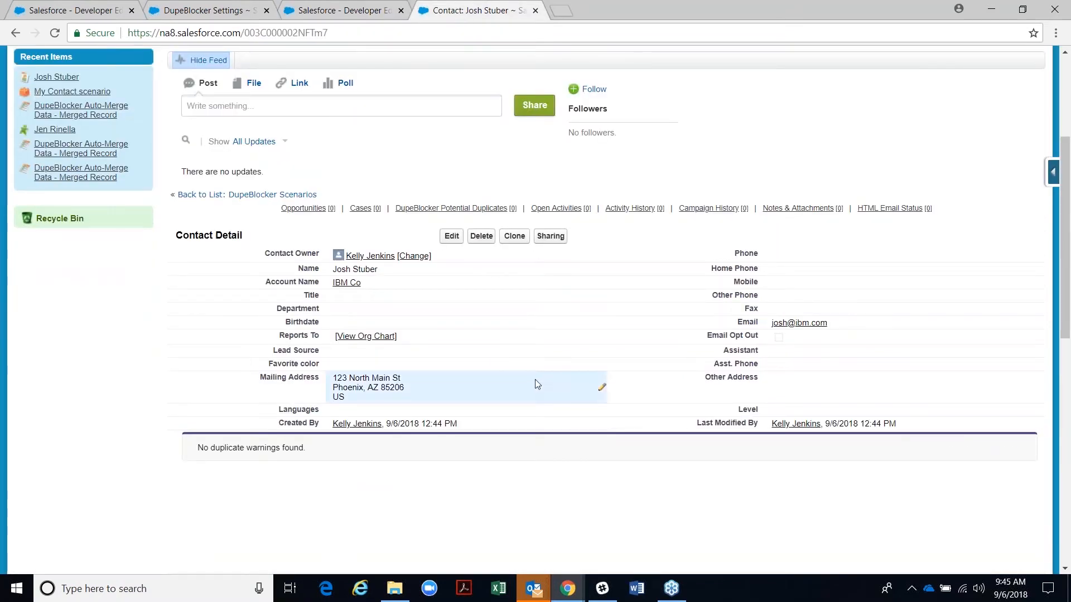
pyautogui.click(515, 242)
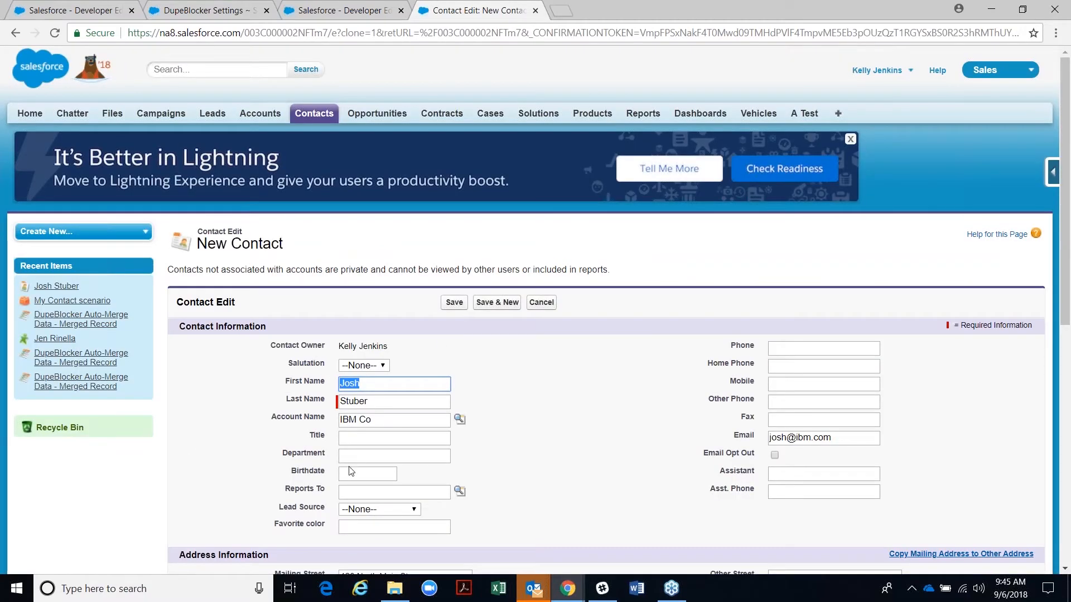
pyautogui.click(359, 440)
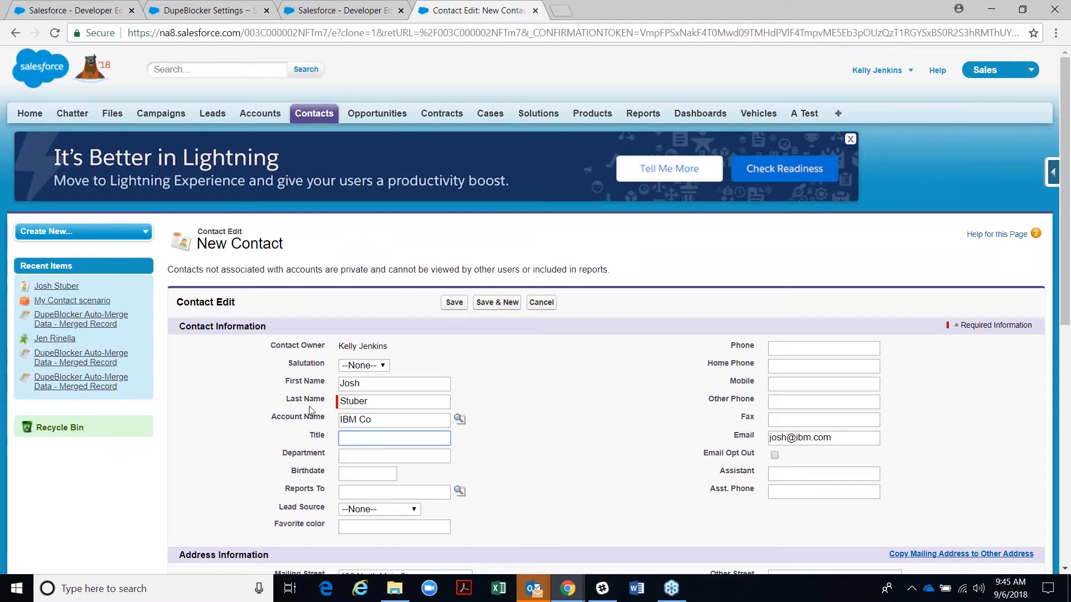
pyautogui.write('Direct of Client Services')
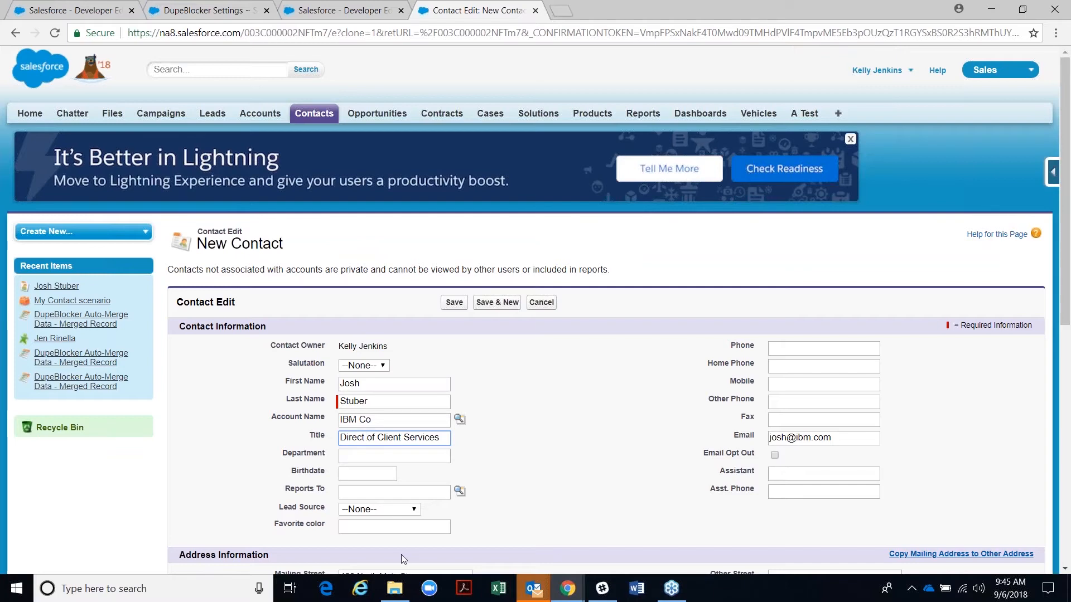
pyautogui.write('or')
pyautogui.click(453, 302)
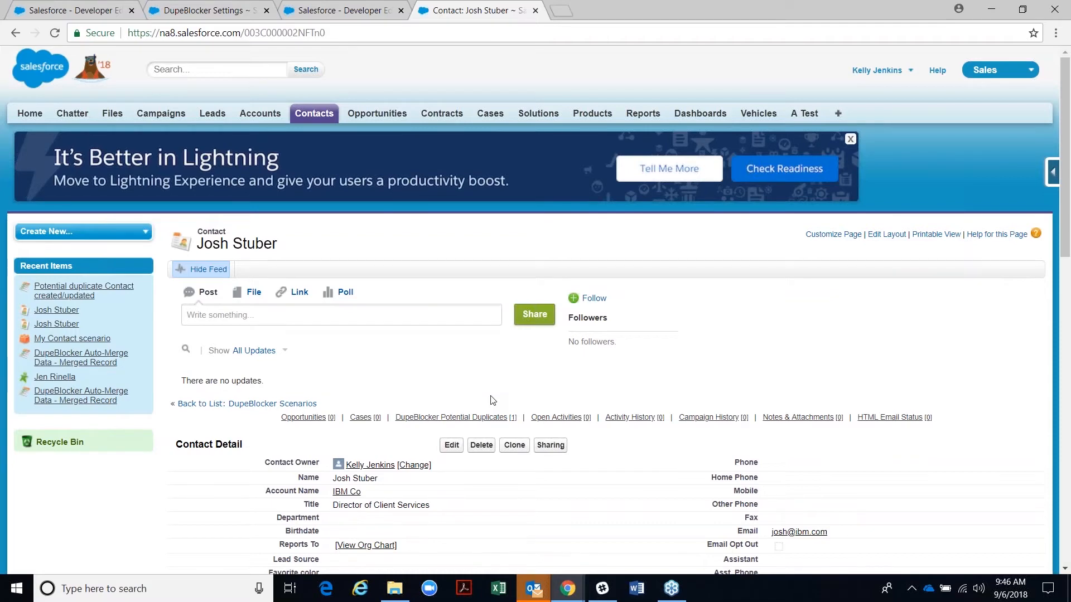
# - Review the Duplicate Contacts table, then open the blocked Reminders pop-up for Warning 405
pyautogui.scroll(-2, 502, 513)
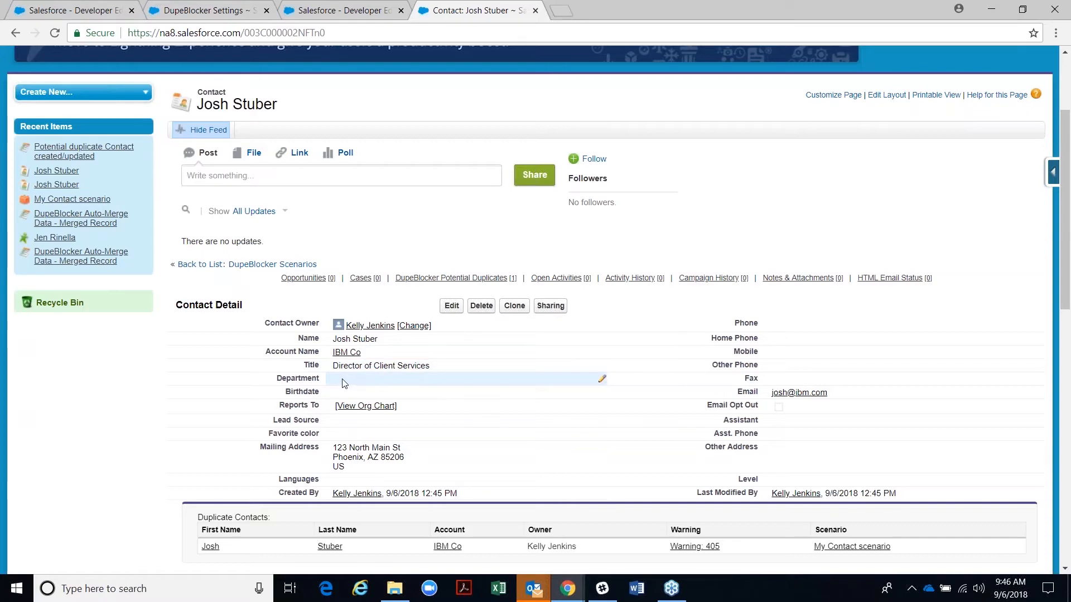
pyautogui.scroll(-1, 342, 383)
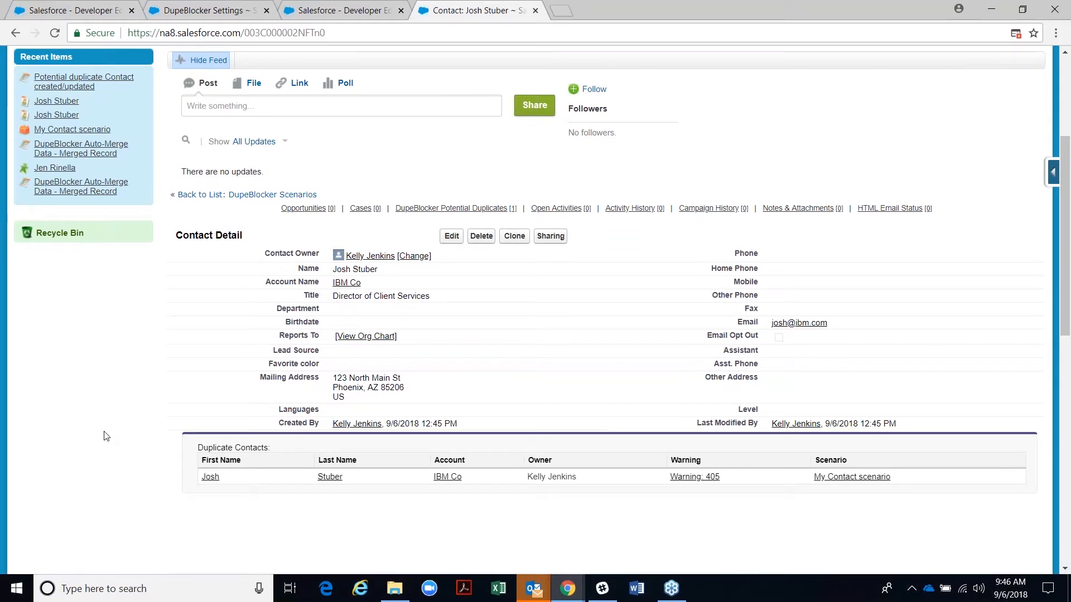
pyautogui.scroll(-1, 106, 435)
pyautogui.scroll(1, 111, 388)
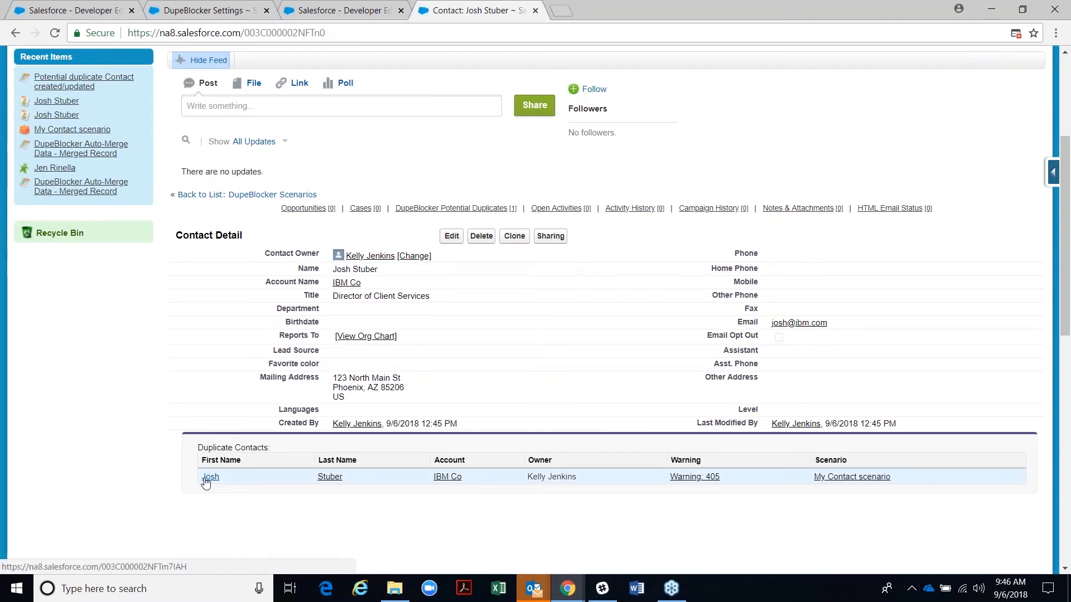
pyautogui.click(1015, 35)
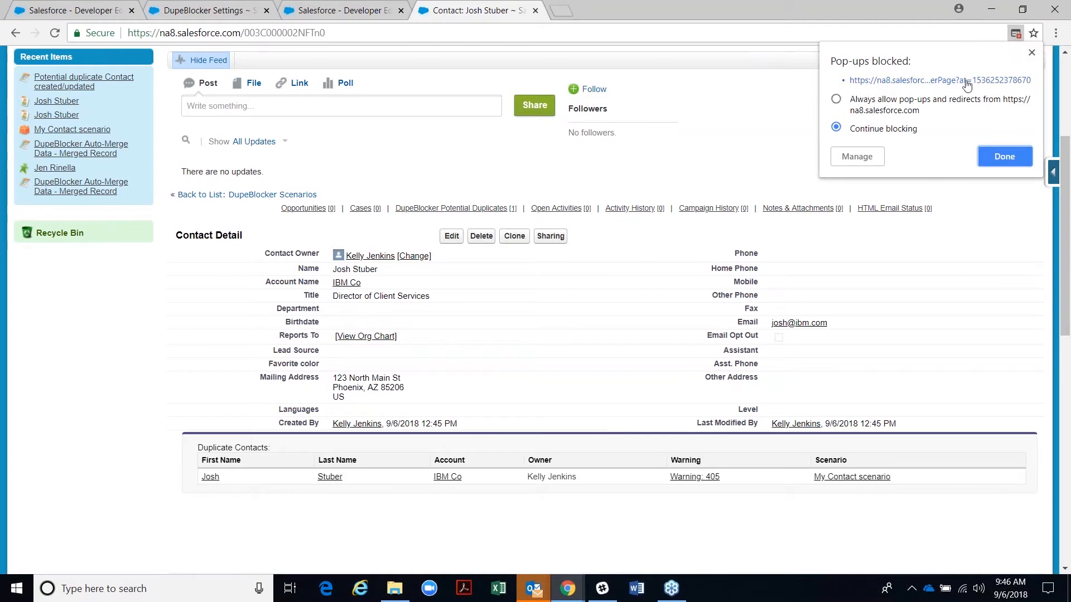
pyautogui.click(942, 79)
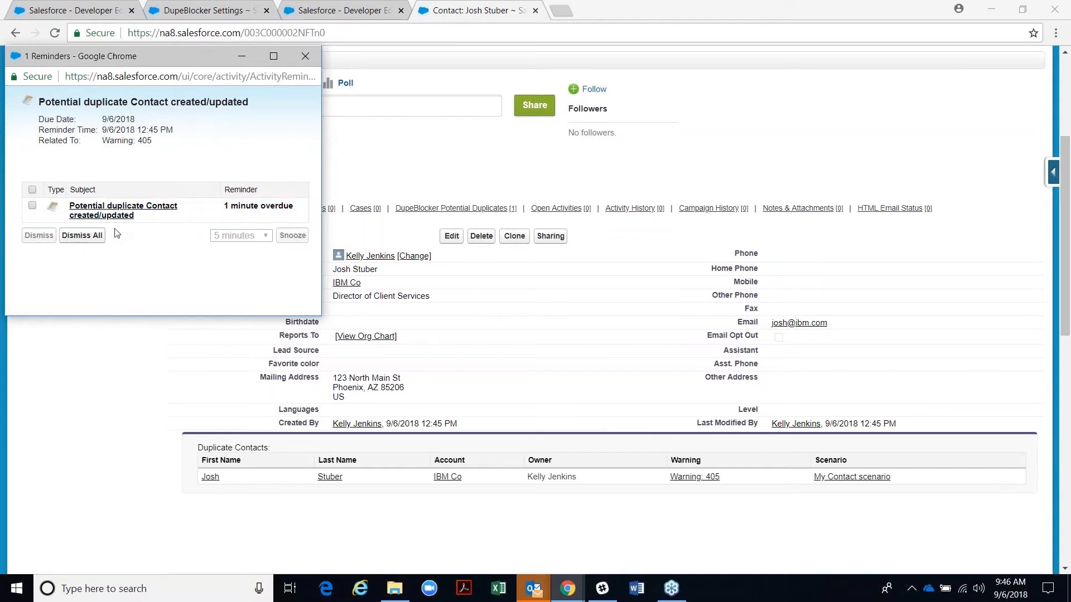
# - Open Warning 405 from the potential duplicate task, showing duplicates Dupe 1084 and 1085
pyautogui.click(144, 206)
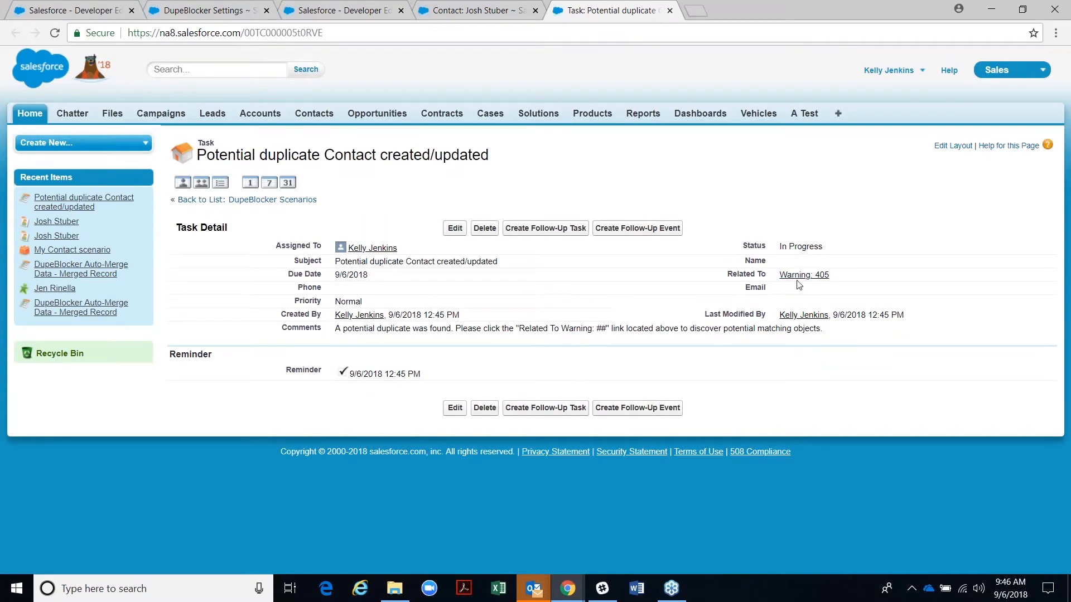
pyautogui.moveTo(798, 279)
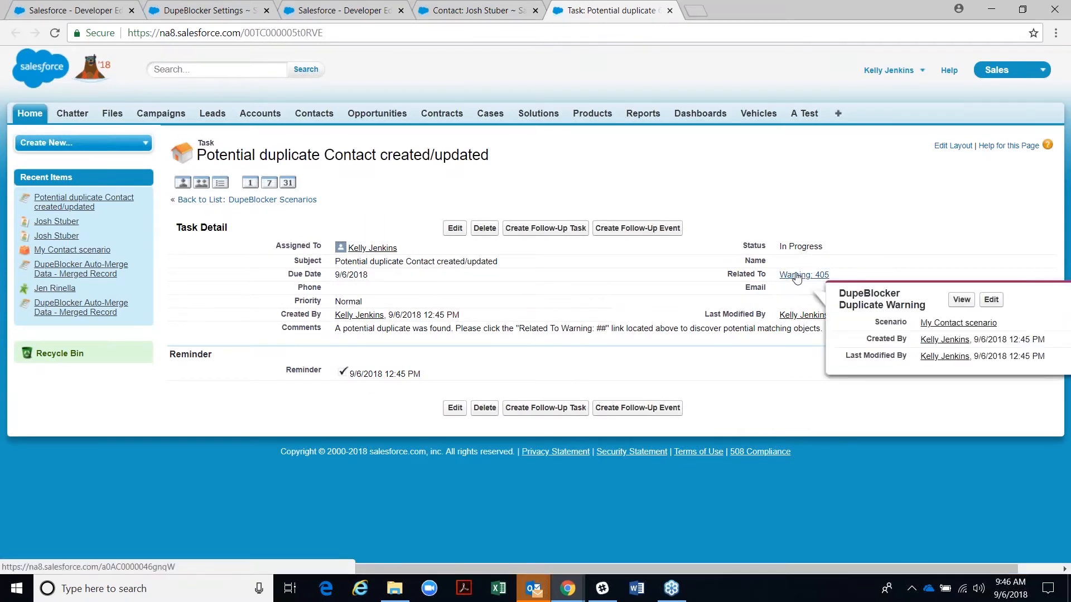
pyautogui.click(797, 276)
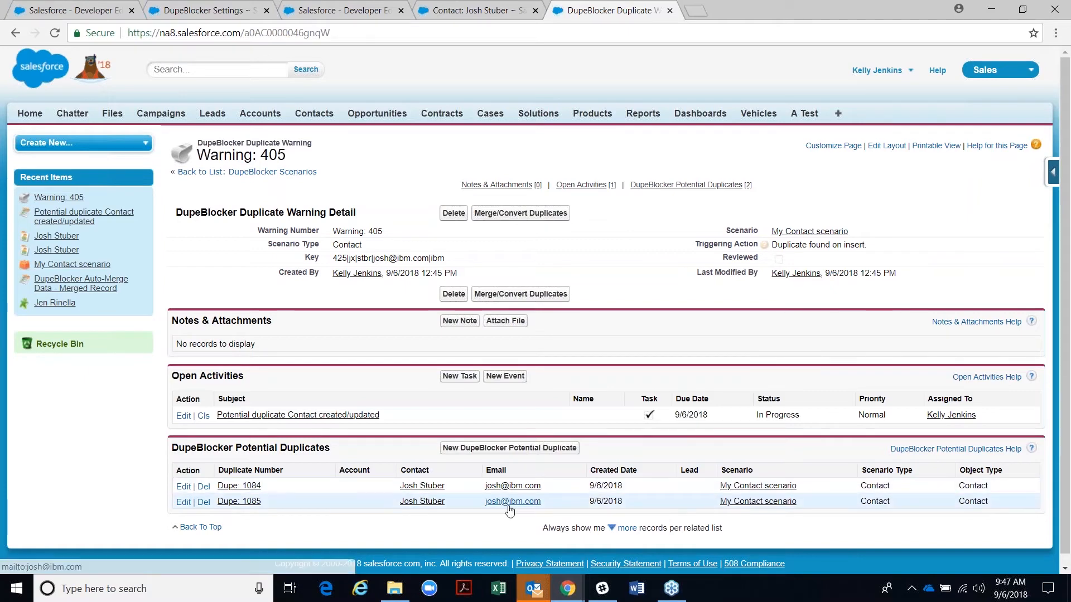
# - Open Dupe 1084 and Dupe 1085 contacts in new tabs, compare them, and return to Warning 405
pyautogui.rightClick(422, 489)
pyautogui.click(474, 383)
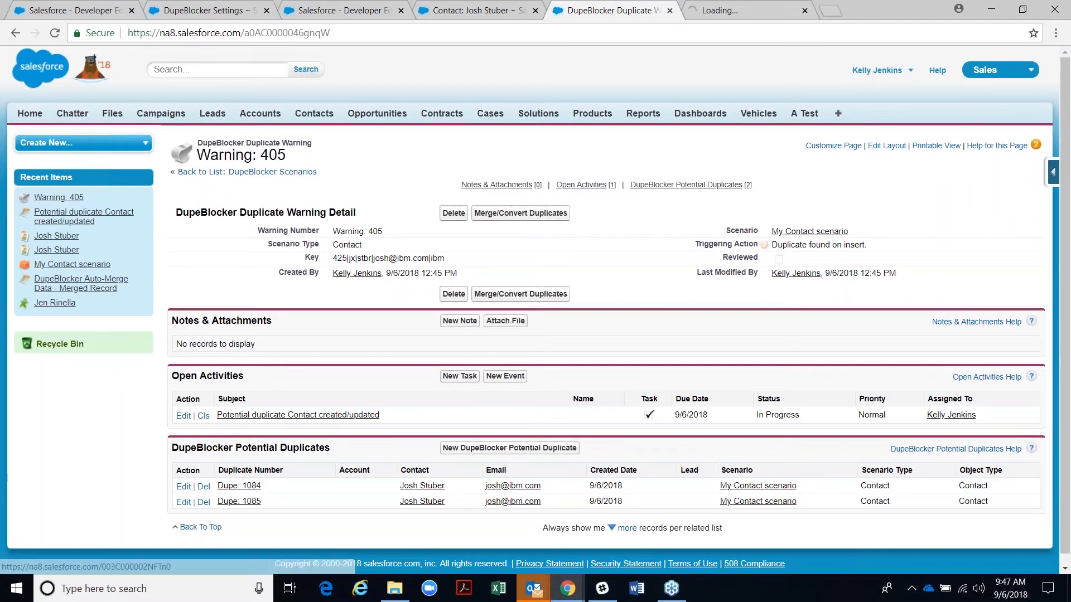
pyautogui.rightClick(412, 502)
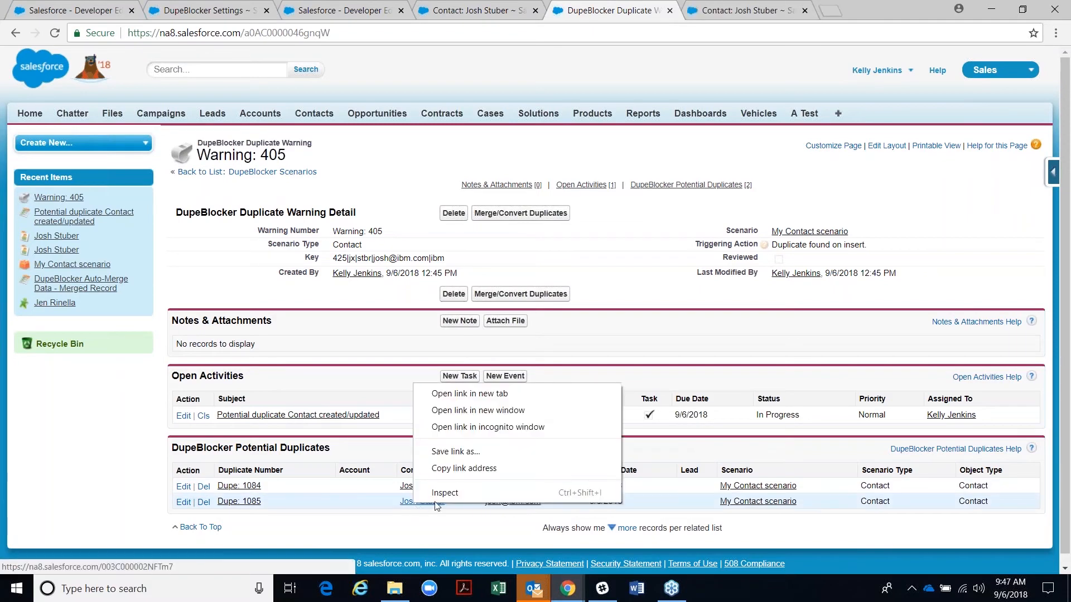
pyautogui.click(473, 396)
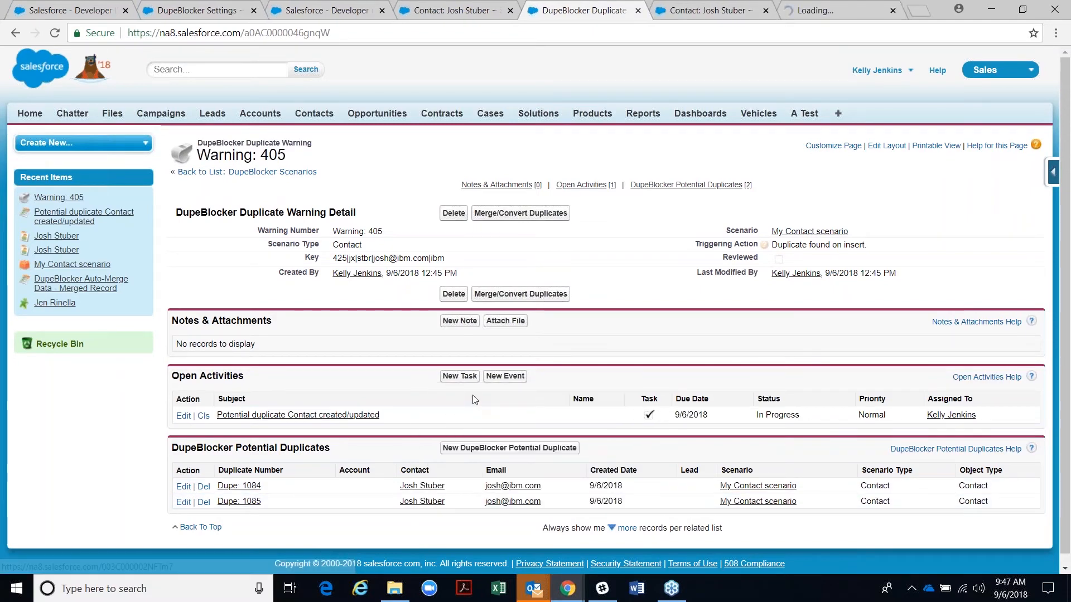
pyautogui.click(695, 14)
pyautogui.click(816, 14)
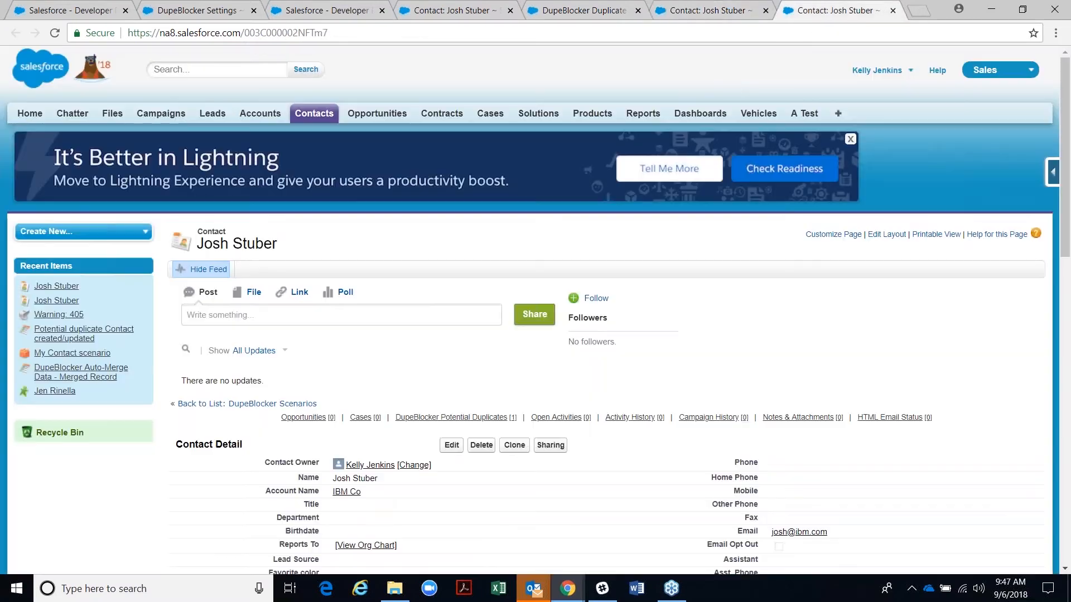
pyautogui.click(585, 14)
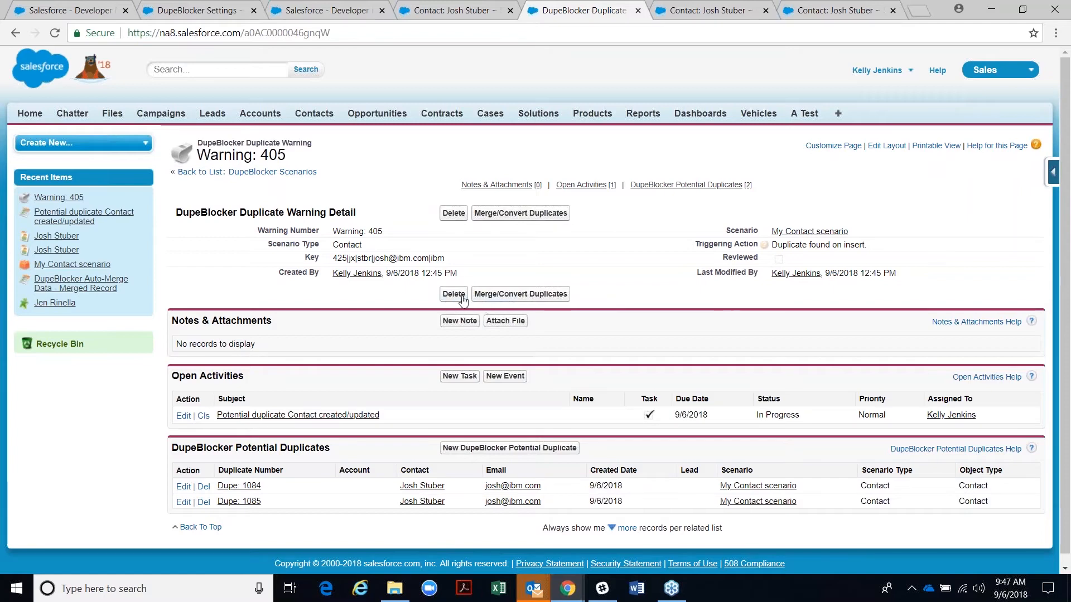
# - Examine the warning's match Key, highlighting its email portion and leading scenario number
pyautogui.doubleClick(456, 260)
pyautogui.moveTo(454, 259); pyautogui.dragTo(358, 260)
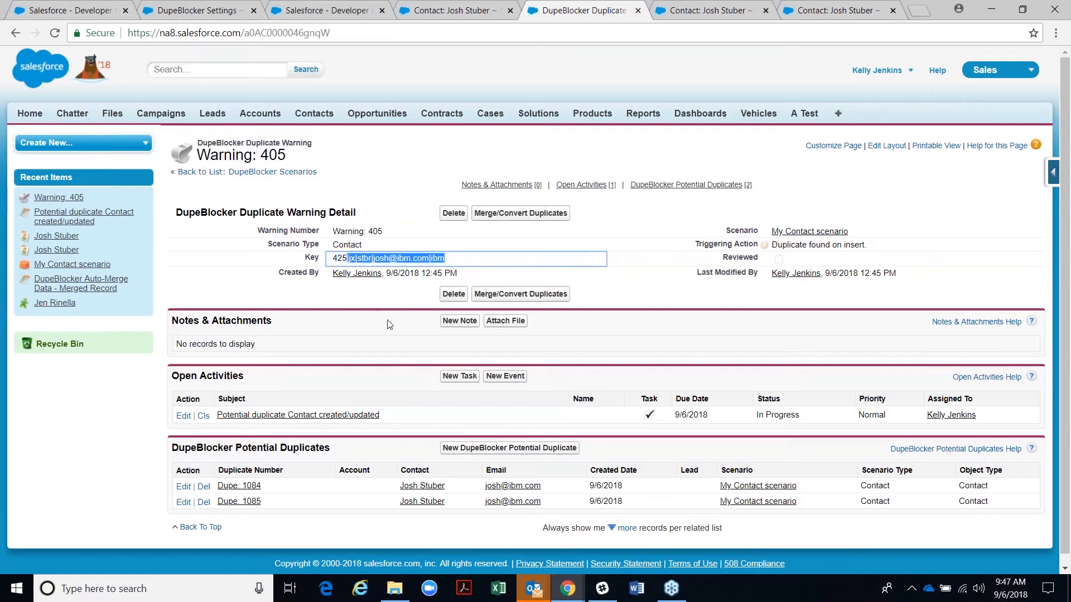
pyautogui.doubleClick(402, 354)
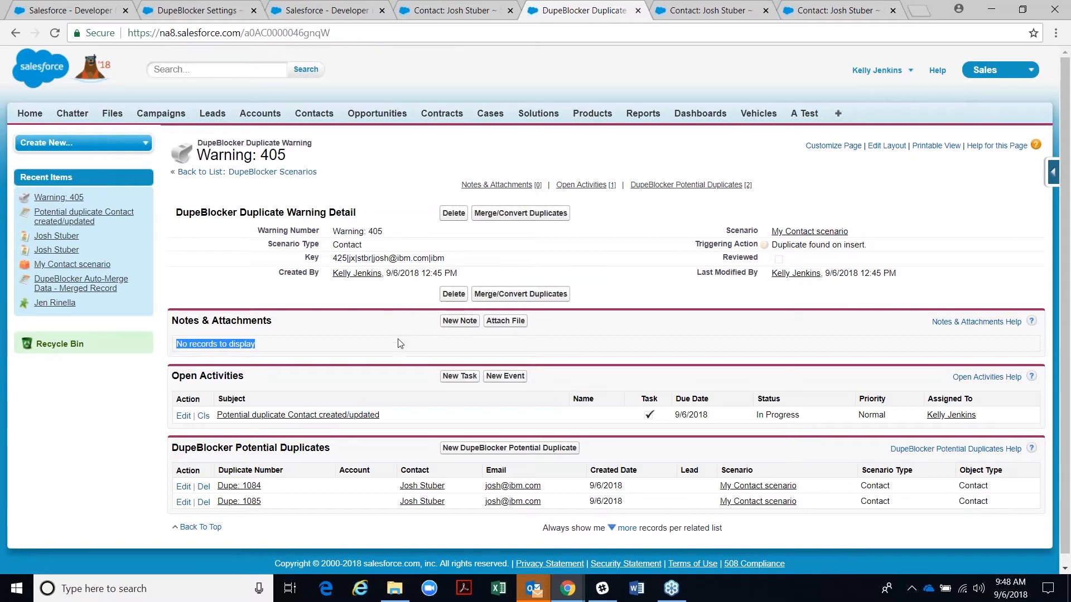
pyautogui.click(465, 266)
pyautogui.moveTo(446, 264); pyautogui.dragTo(352, 266)
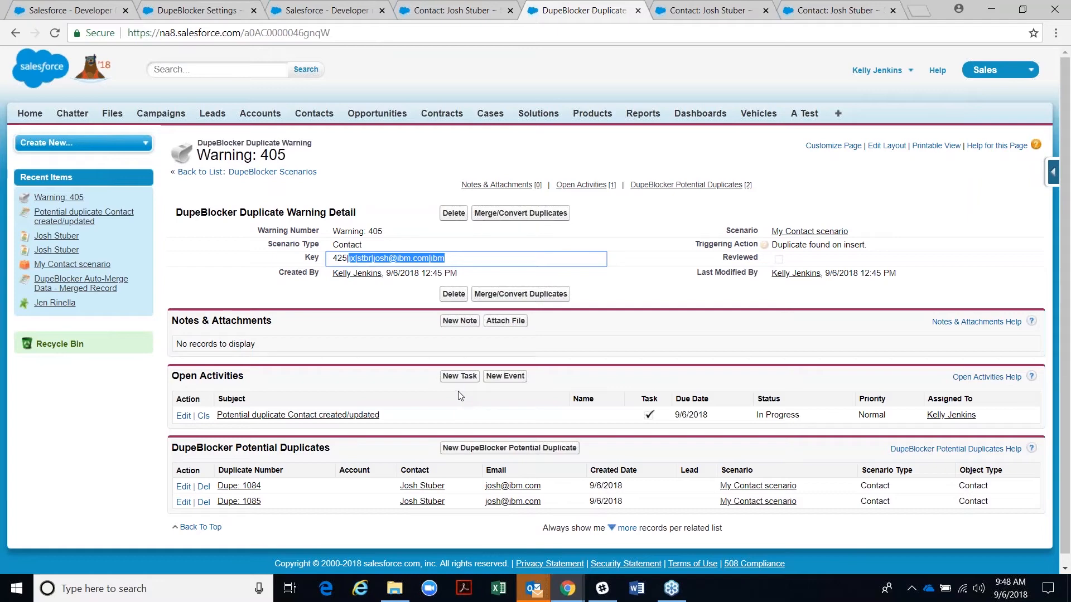
pyautogui.moveTo(333, 259); pyautogui.dragTo(343, 258)
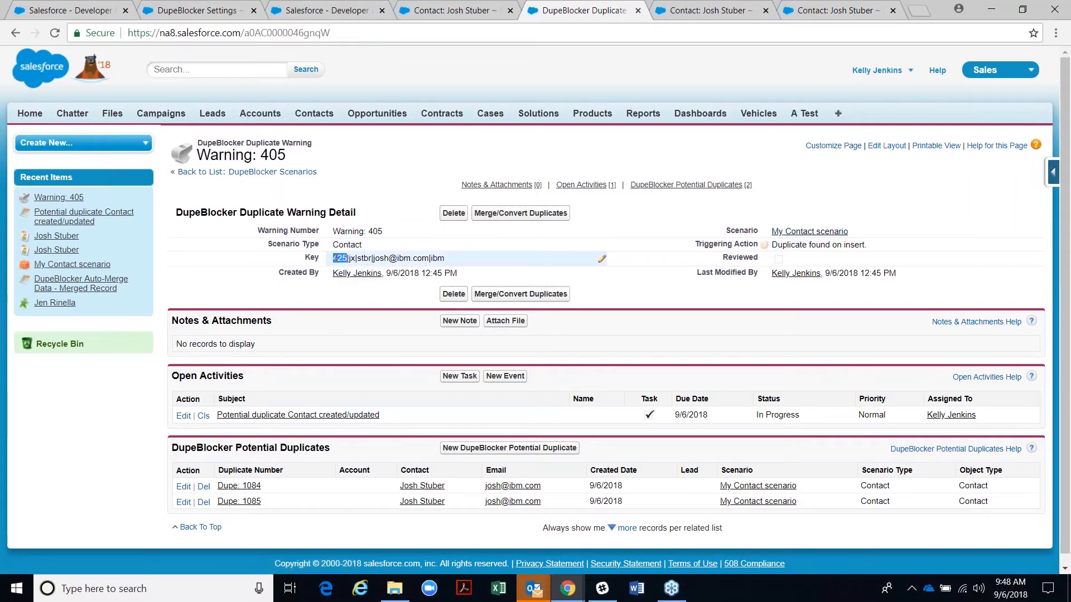
pyautogui.click(360, 323)
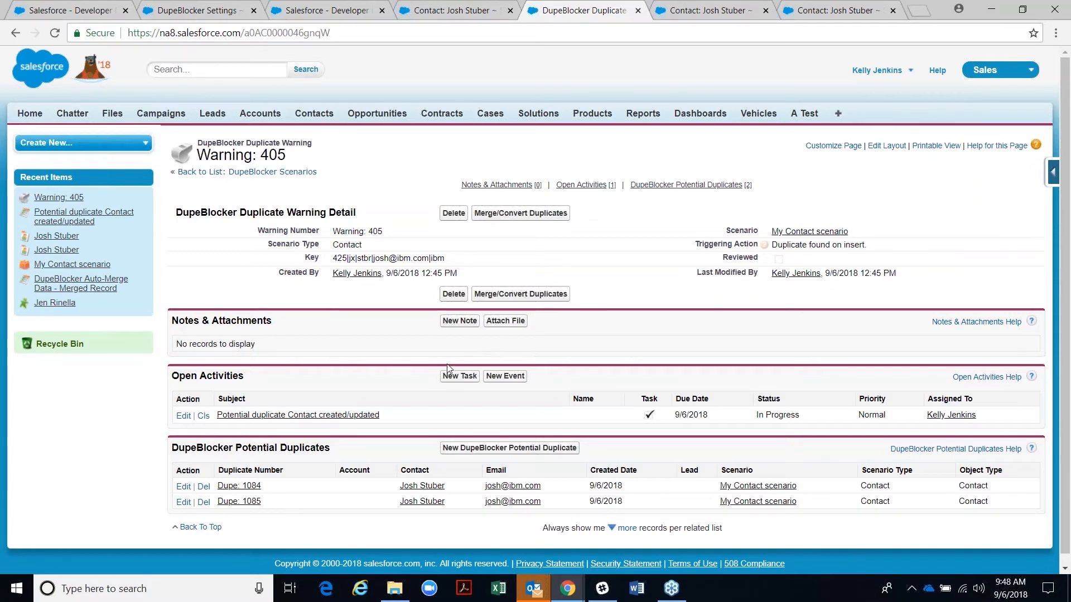
pyautogui.click(551, 293)
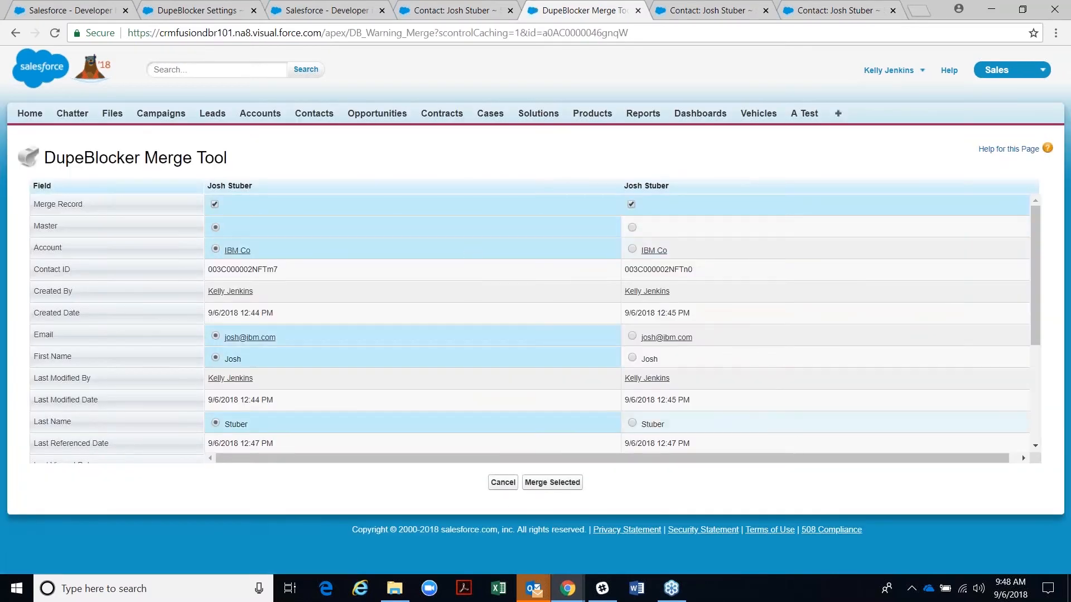
pyautogui.click(502, 483)
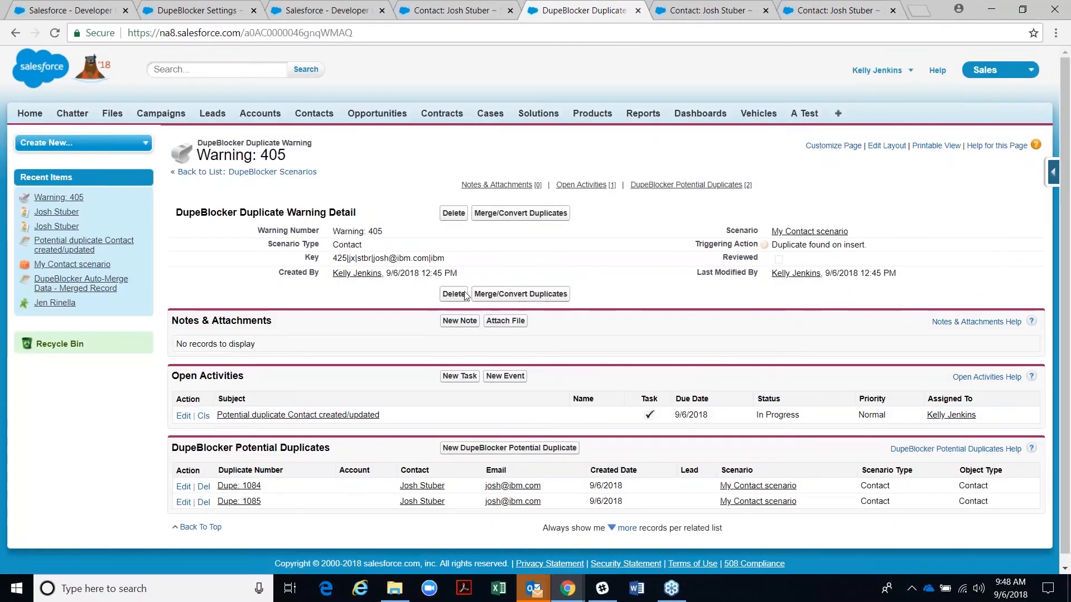
pyautogui.click(700, 9)
pyautogui.scroll(-4, 551, 333)
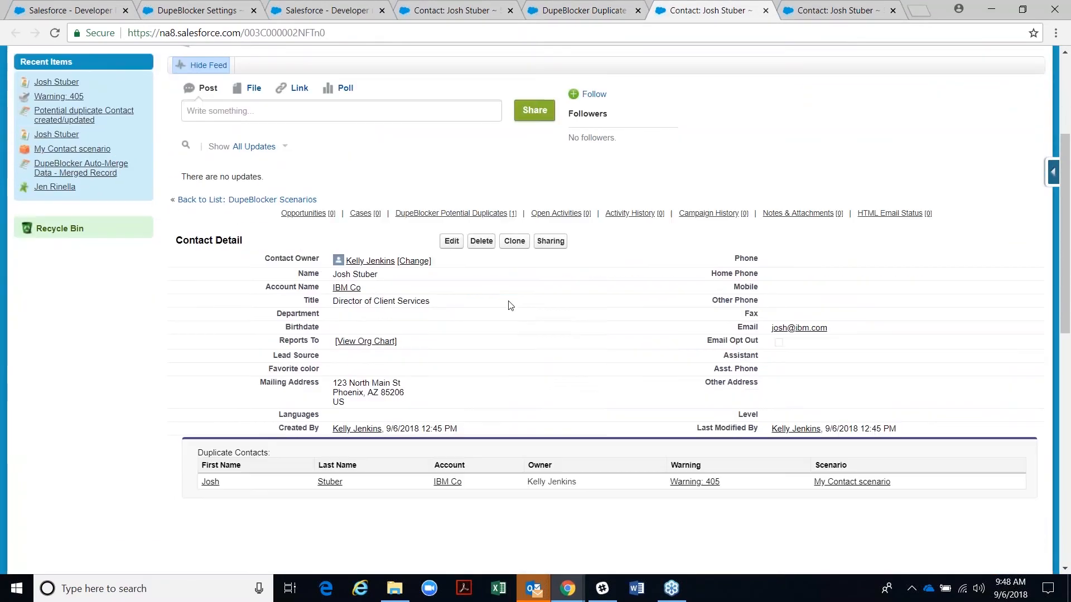
pyautogui.click(524, 245)
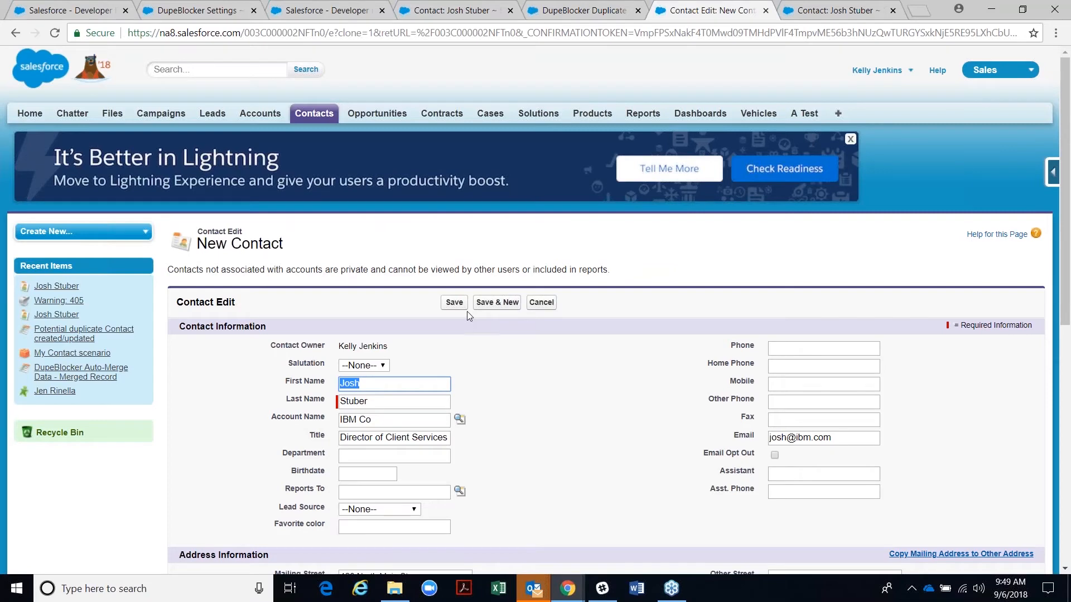
pyautogui.click(454, 304)
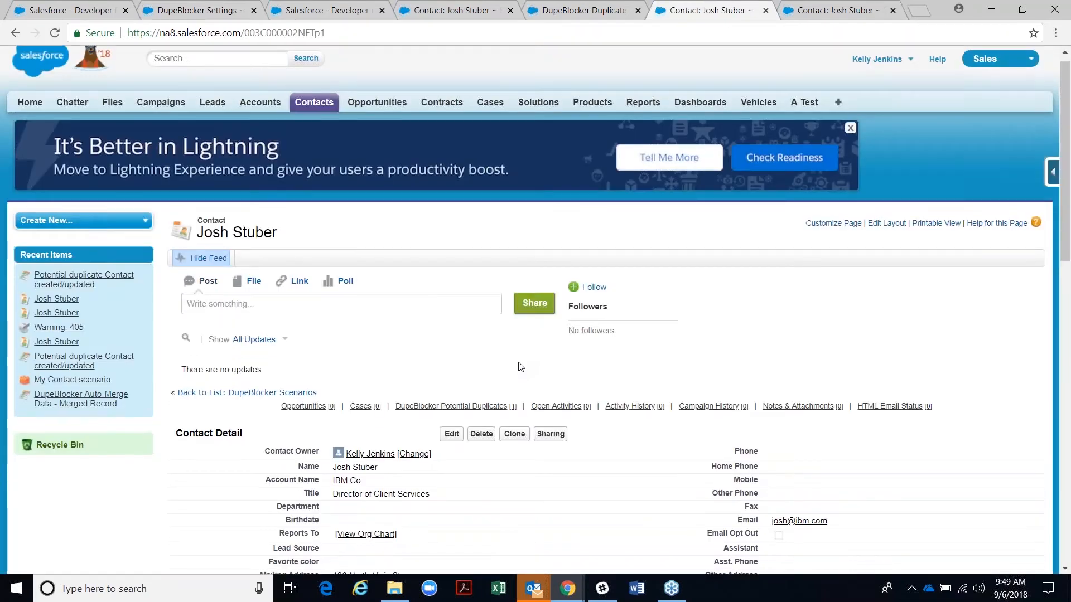
pyautogui.scroll(-1, 513, 379)
pyautogui.click(512, 380)
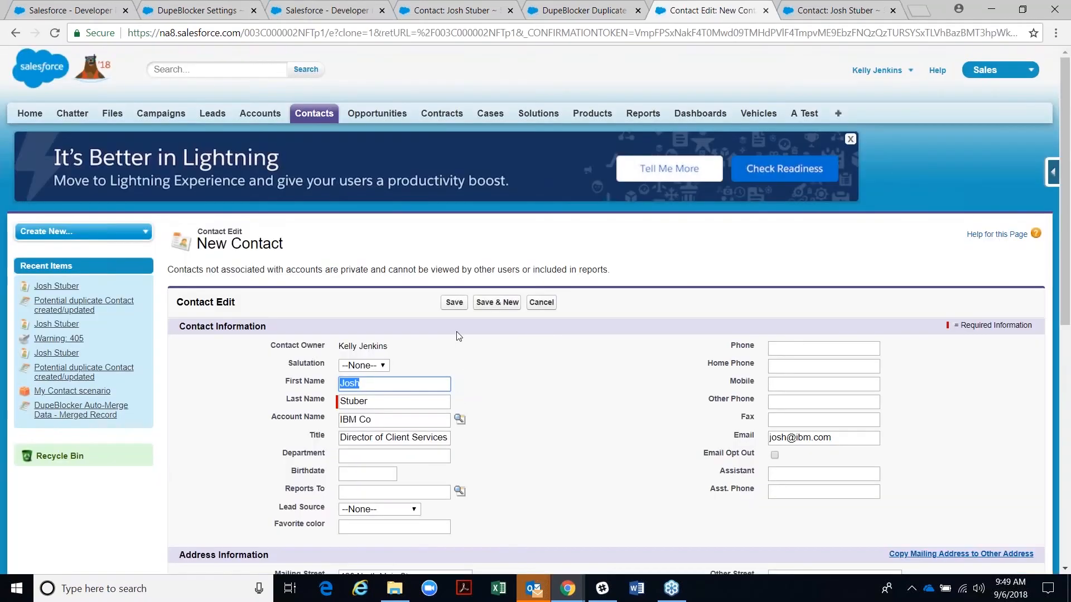
pyautogui.click(456, 303)
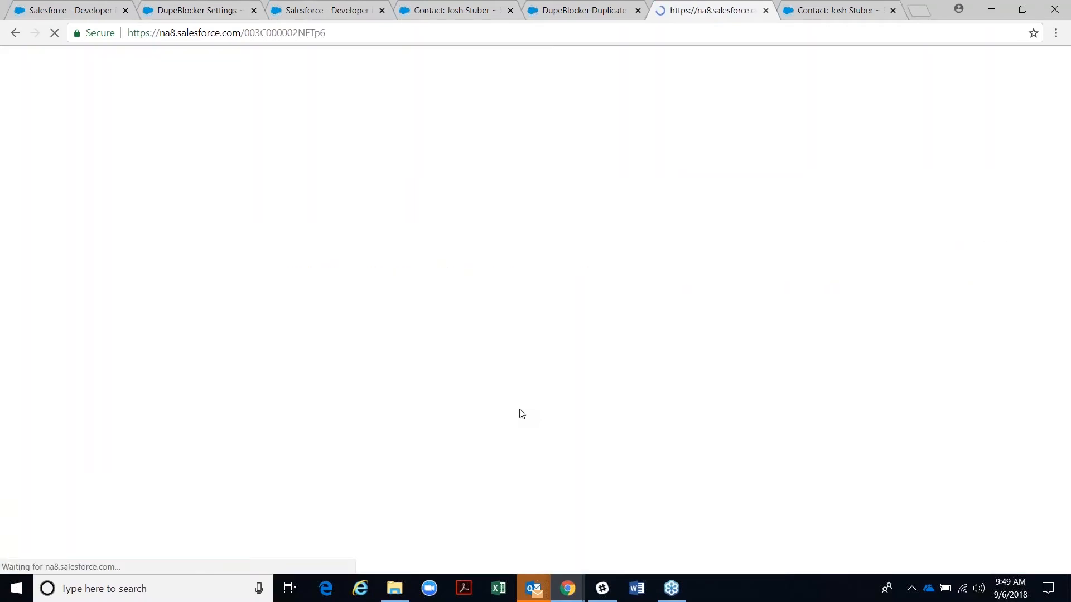
pyautogui.scroll(-7, 508, 400)
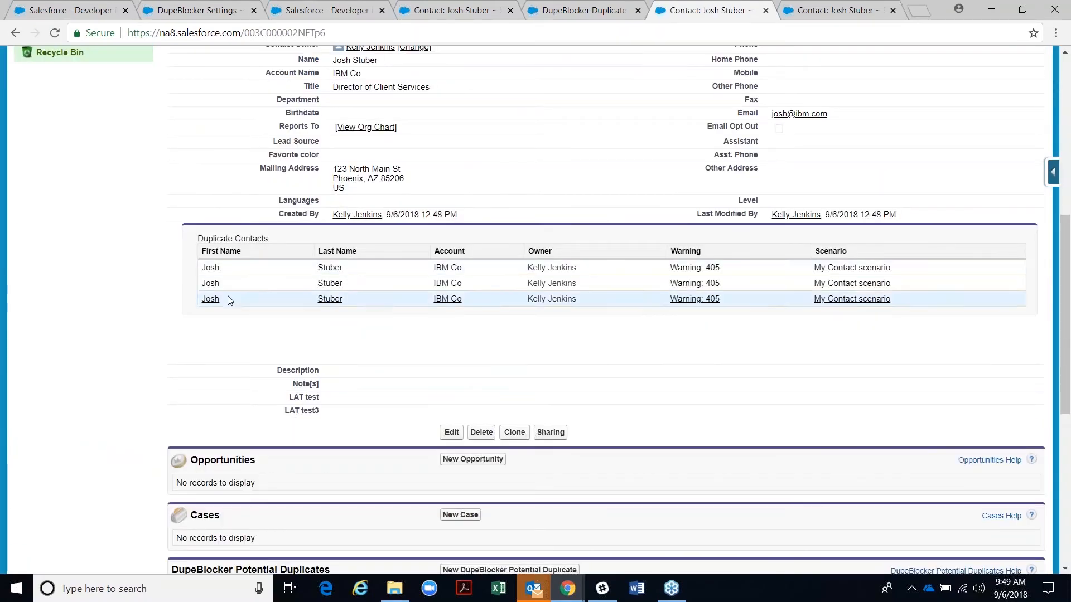
pyautogui.click(691, 271)
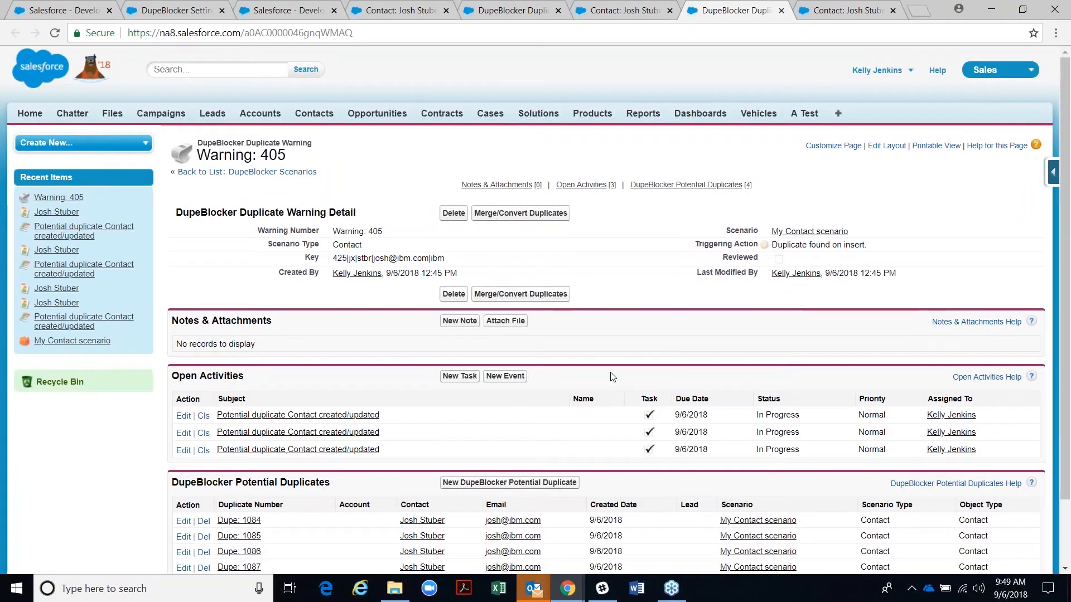
pyautogui.scroll(-1, 612, 381)
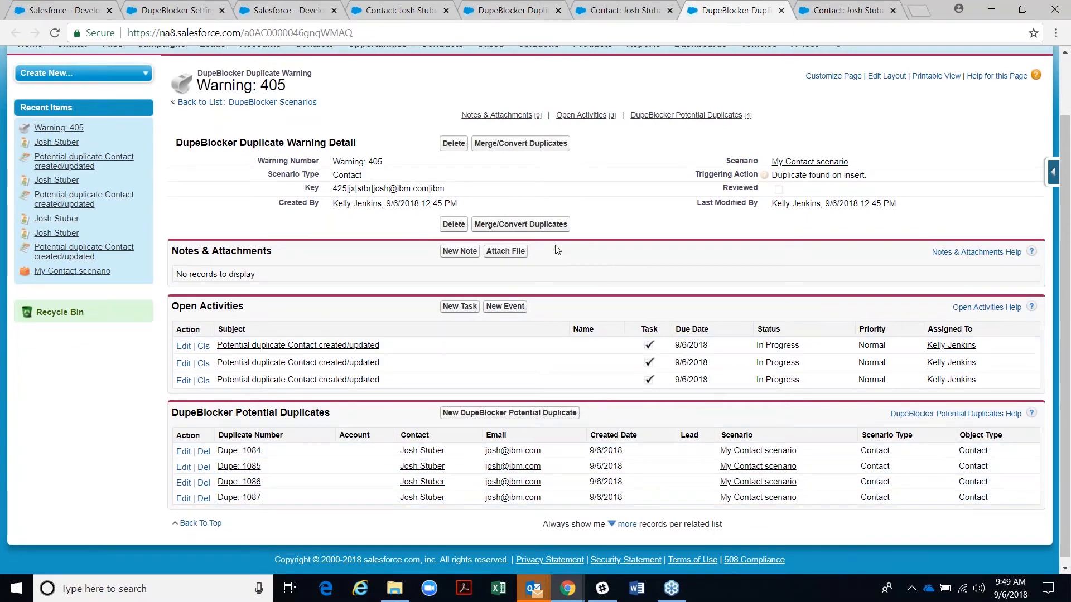
pyautogui.click(546, 224)
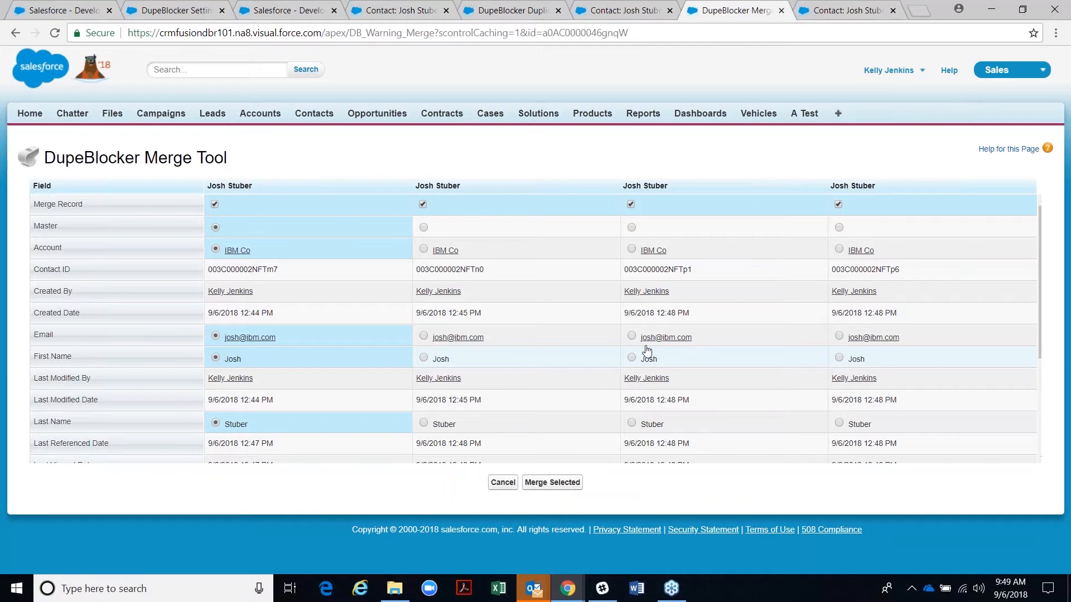
# - Merge records 1–3, taking Account from record 2 and First/Last Name from record 3, excluding record 4
pyautogui.click(423, 249)
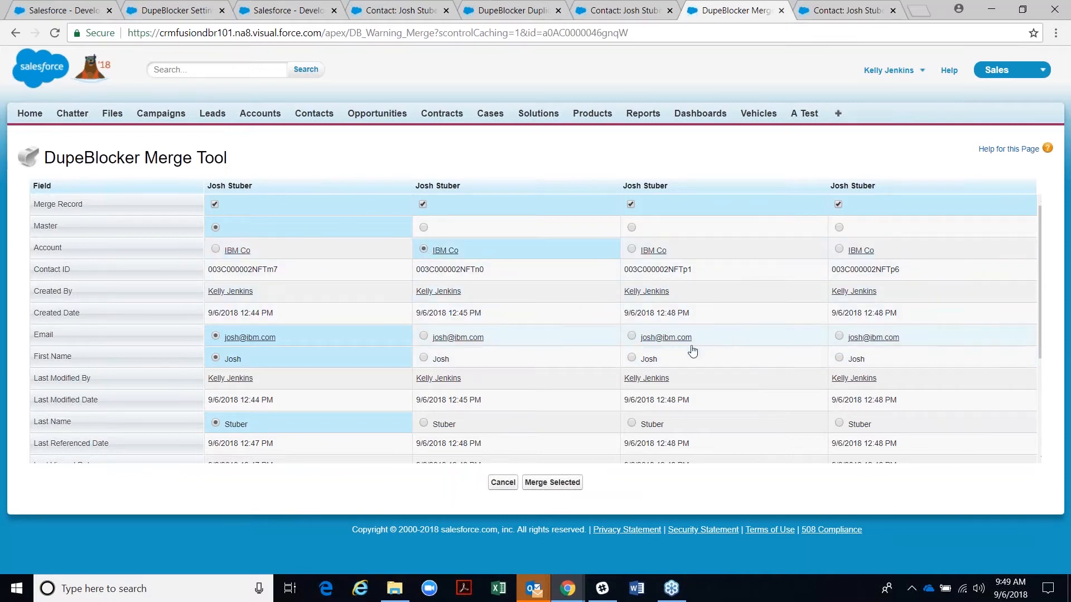
pyautogui.click(631, 358)
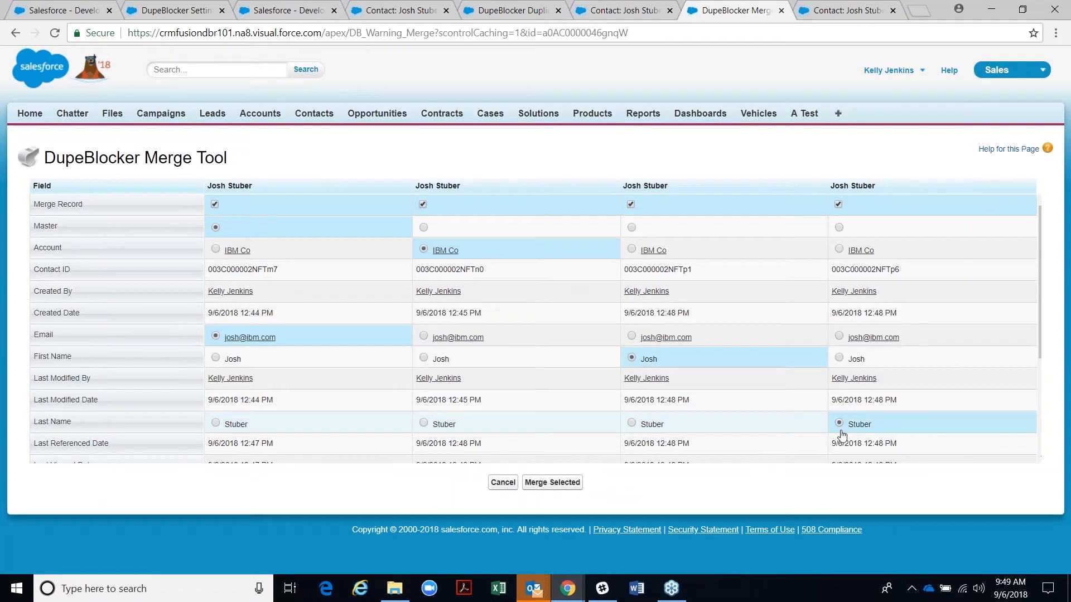
pyautogui.click(839, 423)
pyautogui.click(632, 423)
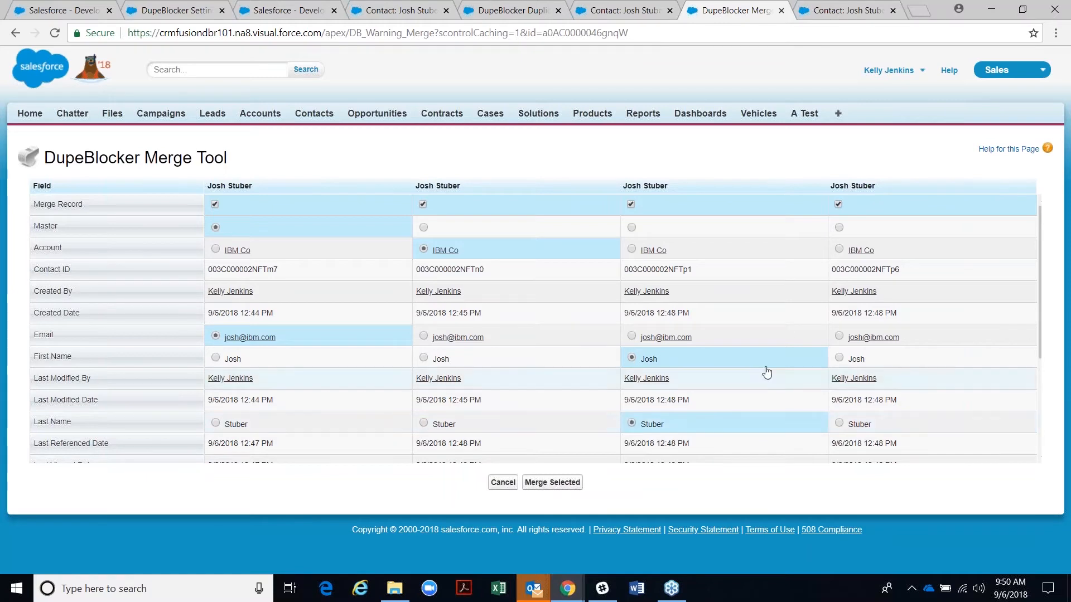
pyautogui.click(839, 205)
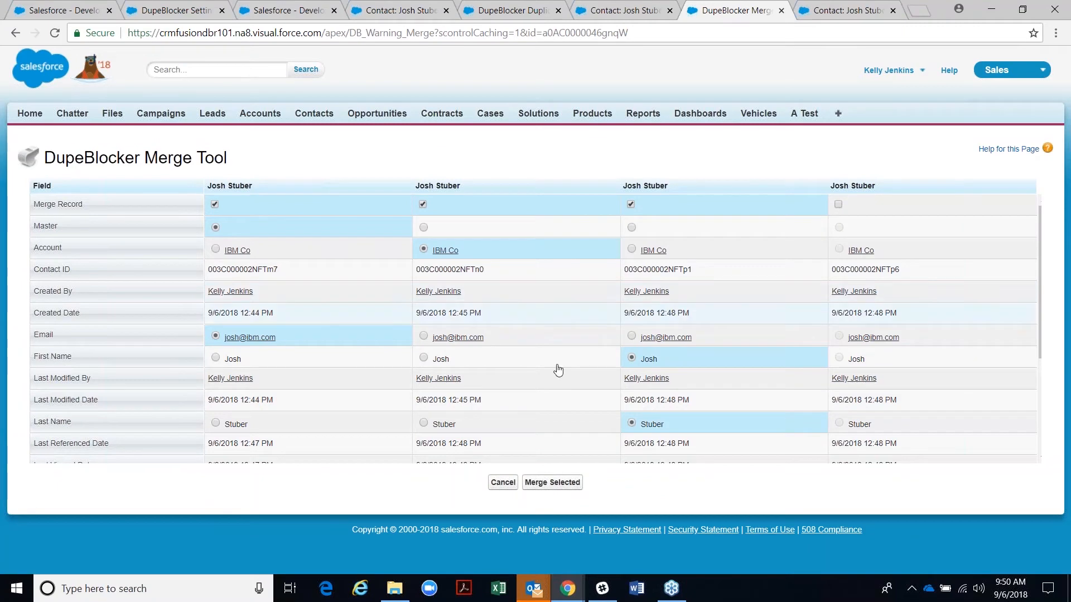
pyautogui.click(535, 488)
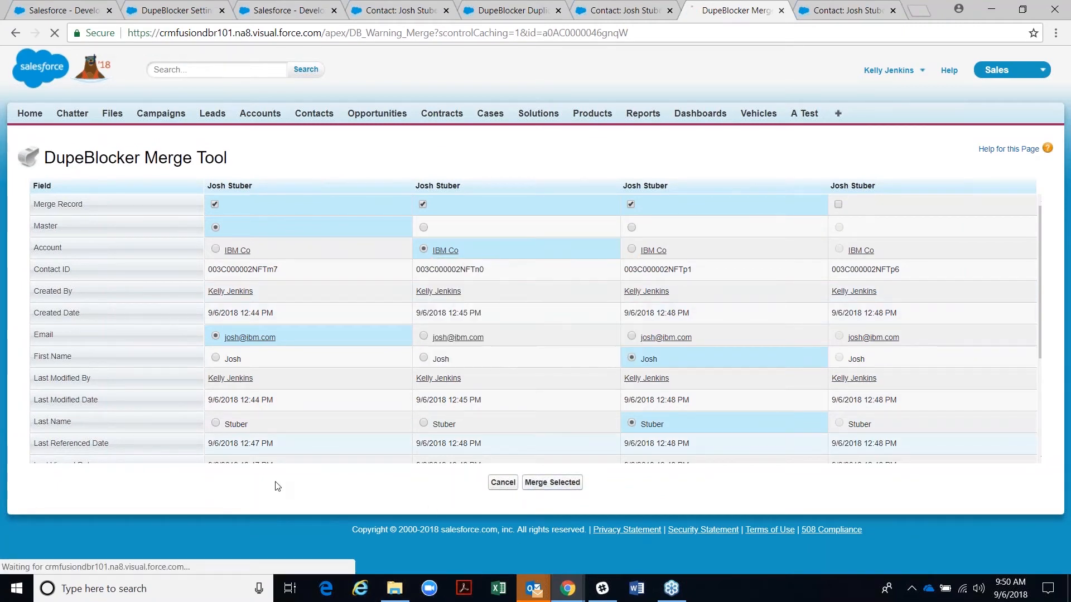
pyautogui.scroll(-7, 223, 440)
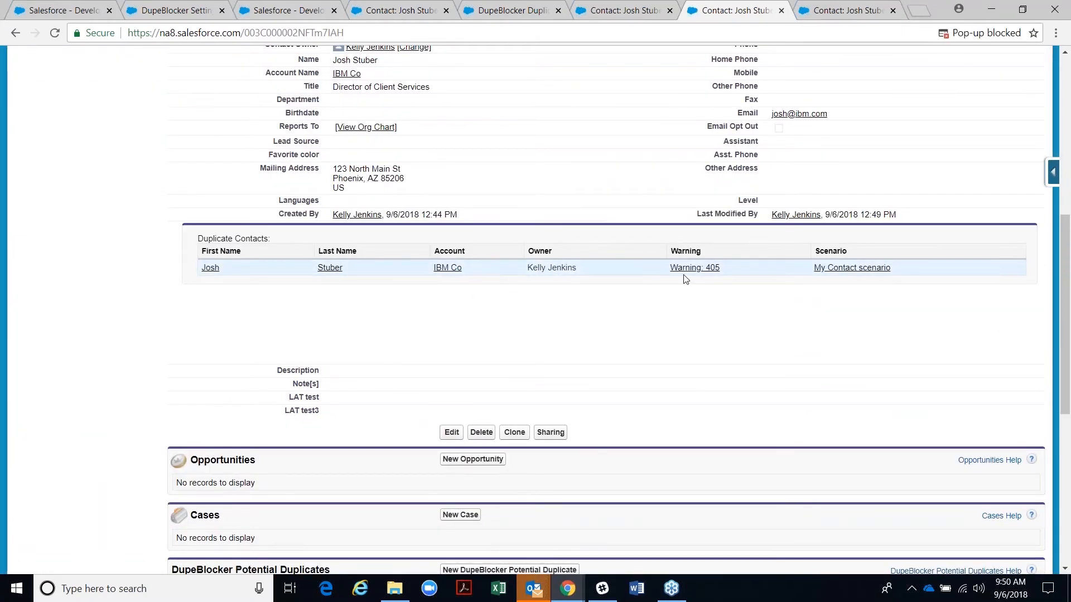
pyautogui.scroll(1, 693, 348)
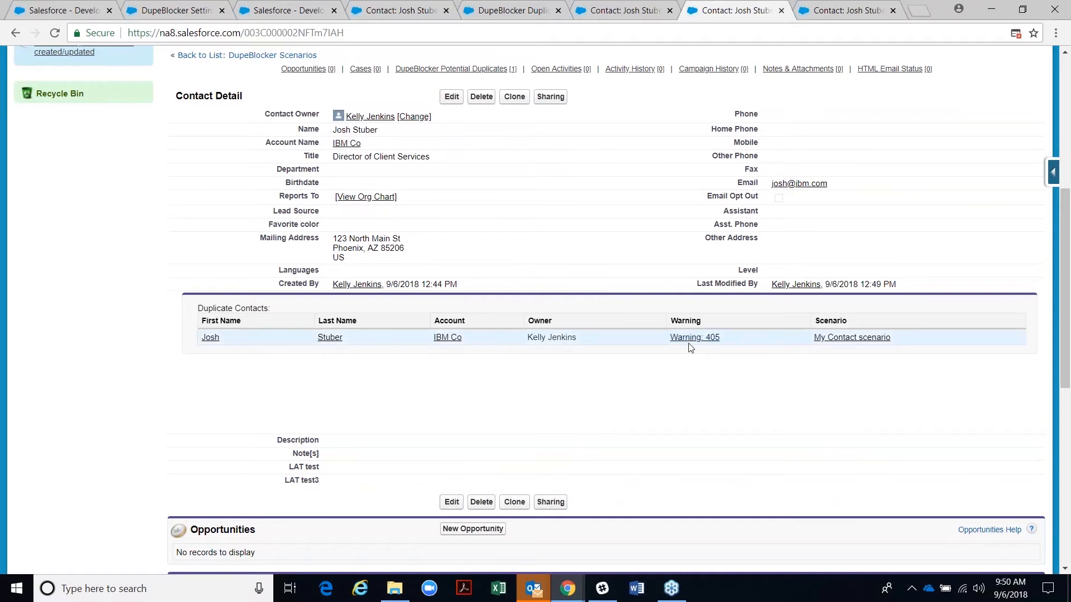
pyautogui.click(690, 338)
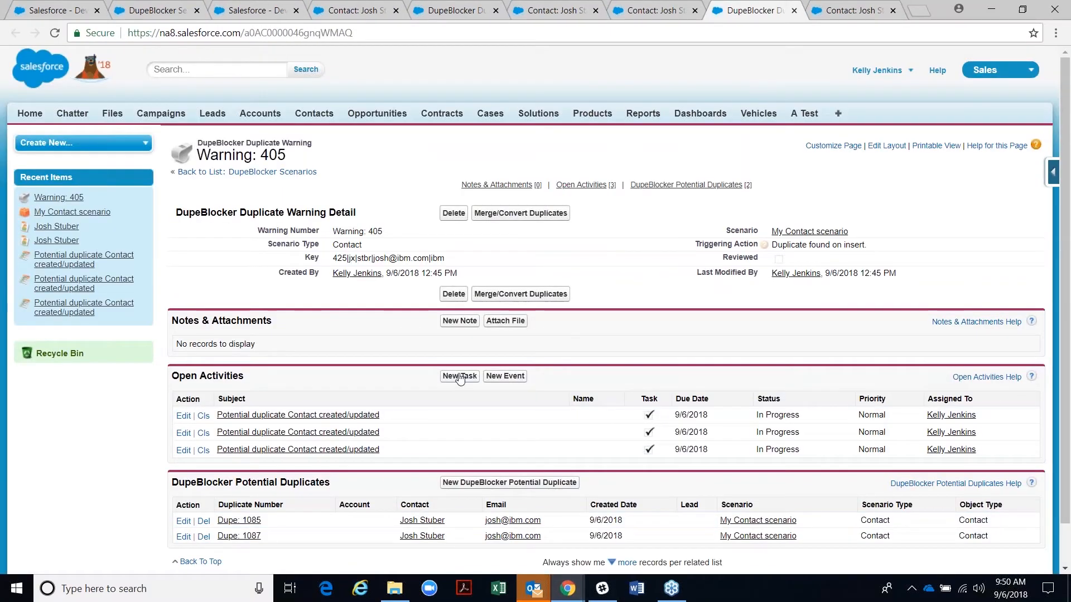
pyautogui.scroll(-1, 478, 405)
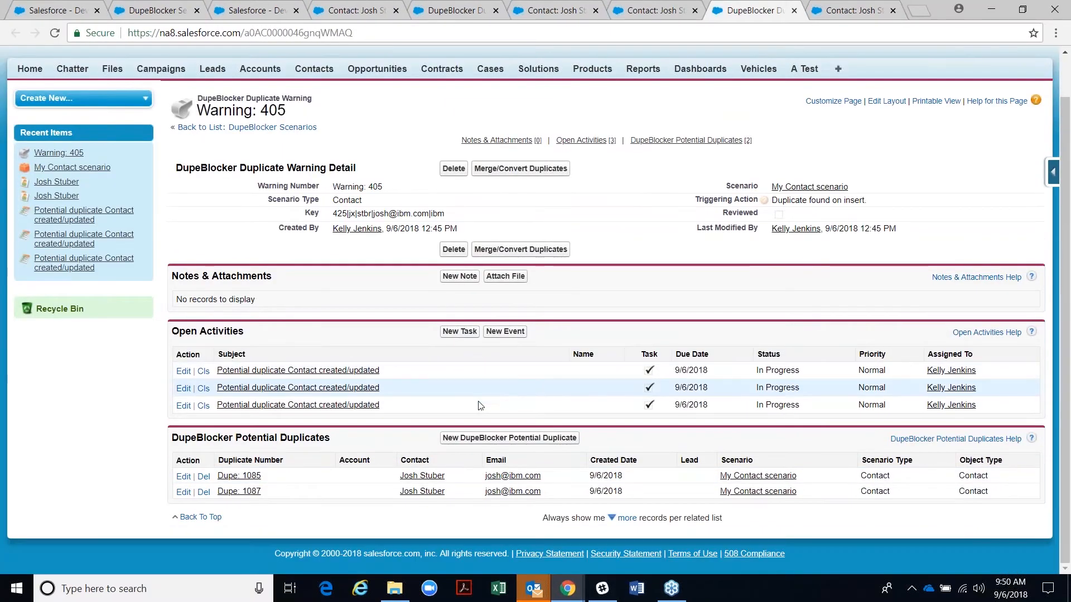
pyautogui.click(498, 250)
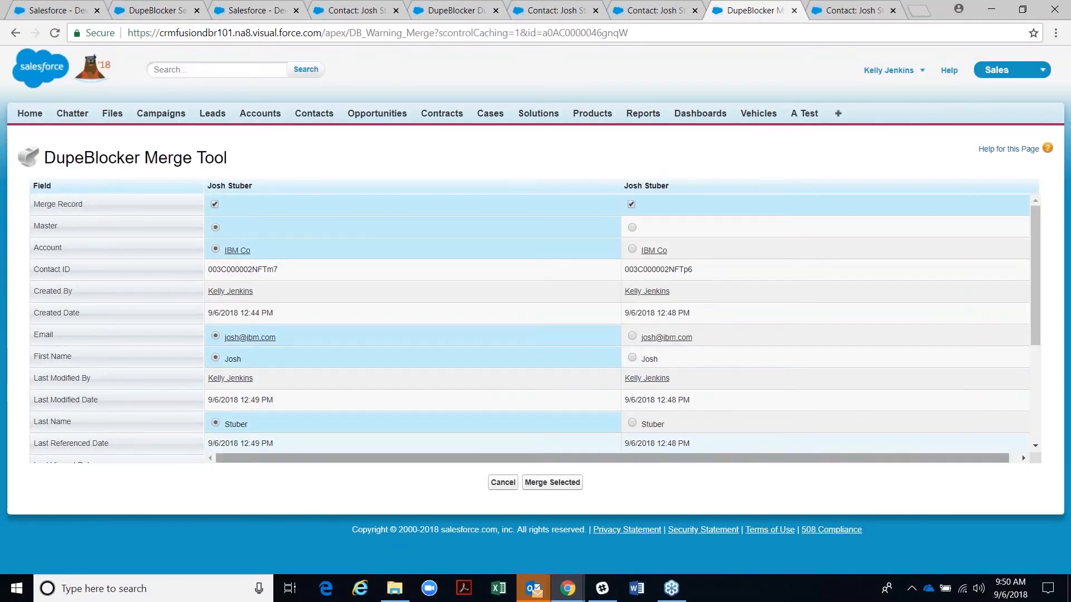
pyautogui.click(536, 484)
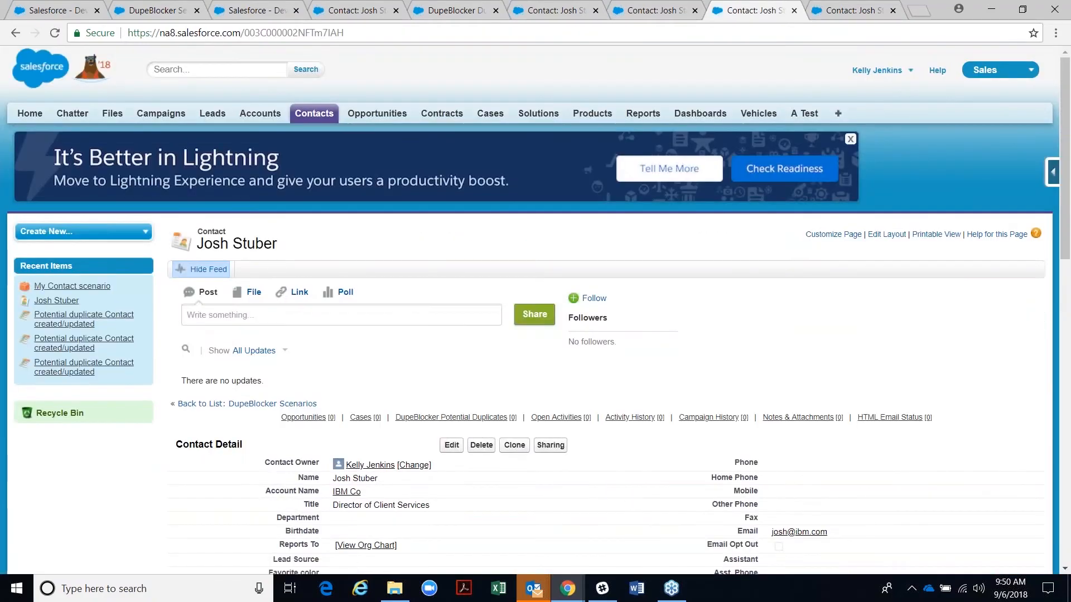
pyautogui.scroll(-4, 495, 421)
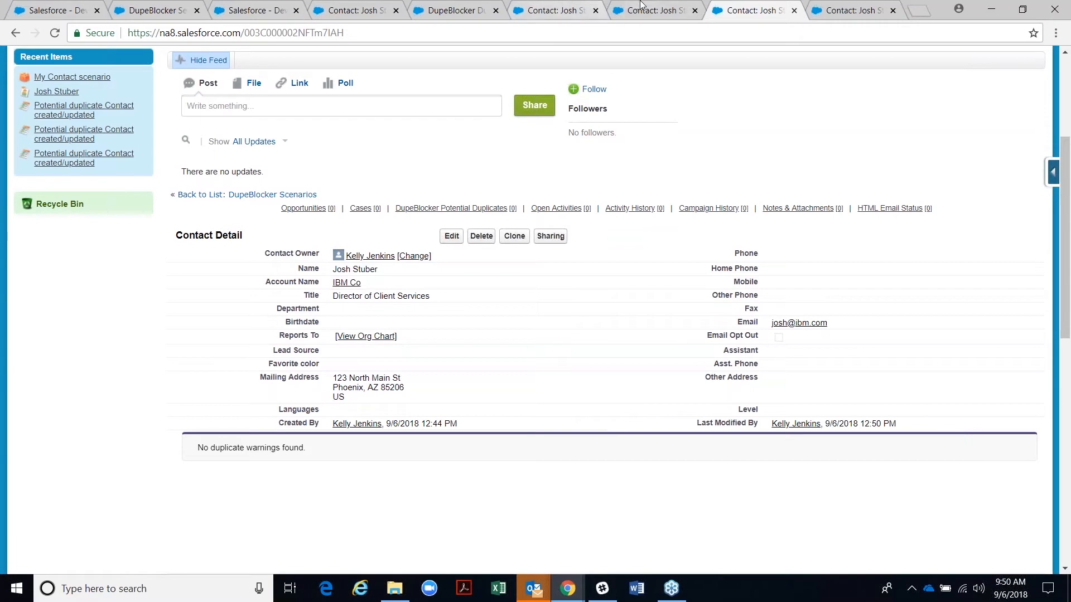
pyautogui.click(357, 7)
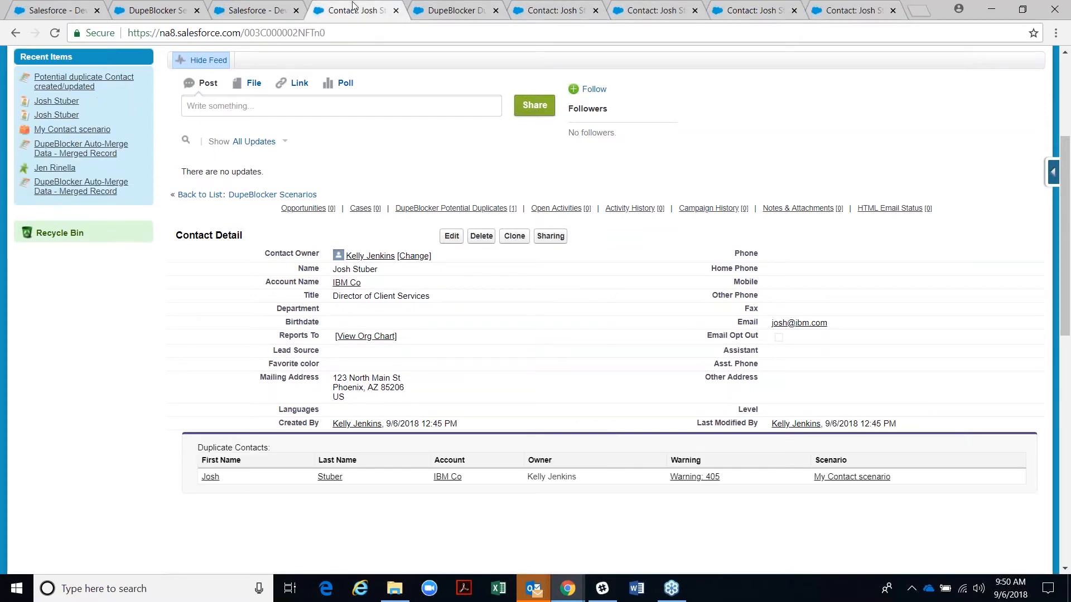
pyautogui.click(396, 11)
pyautogui.click(396, 11)
pyautogui.click(395, 11)
pyautogui.click(395, 11)
pyautogui.click(396, 11)
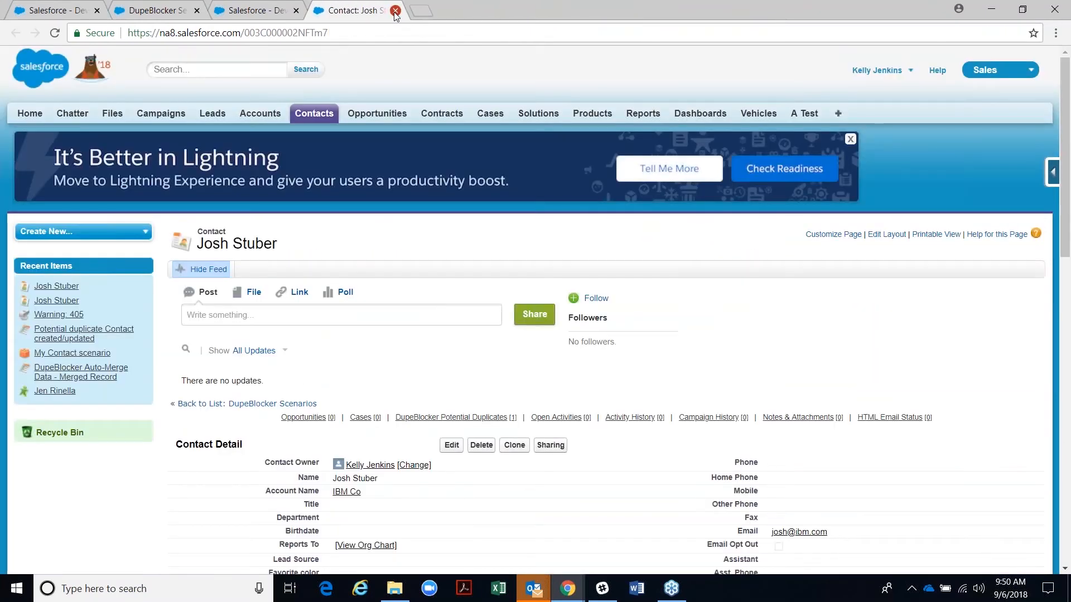
pyautogui.click(396, 10)
pyautogui.rightClick(40, 212)
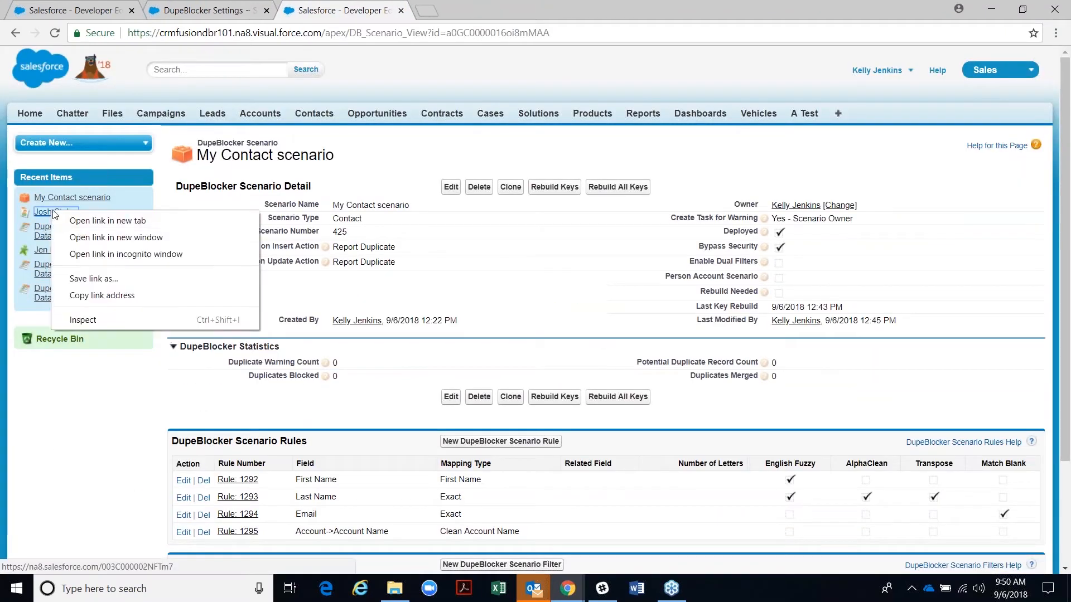
pyautogui.click(70, 218)
pyautogui.click(480, 15)
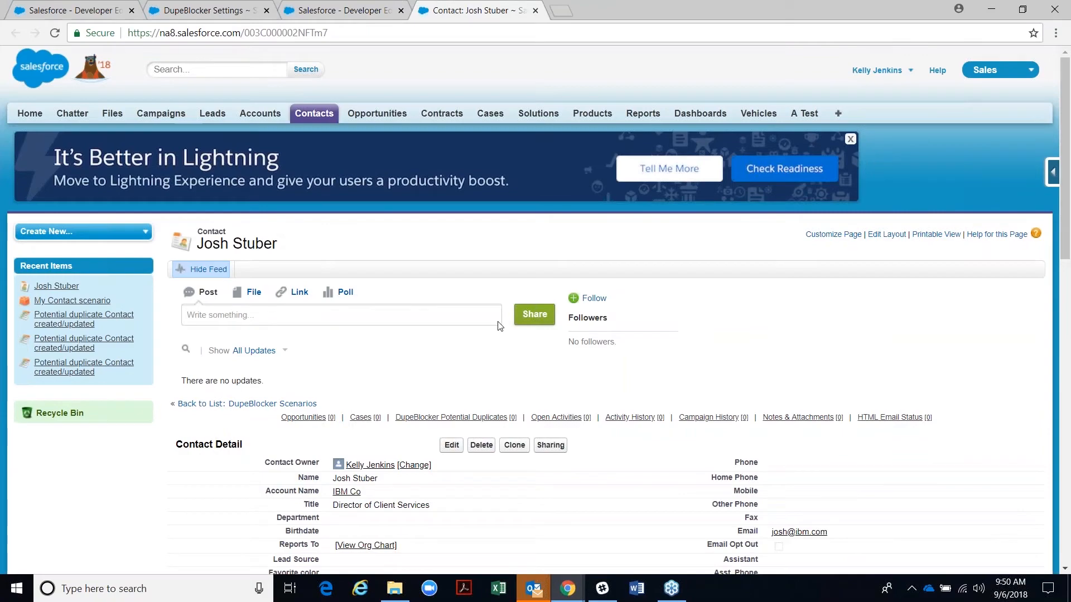
pyautogui.scroll(-2, 422, 304)
pyautogui.scroll(1, 422, 304)
pyautogui.scroll(1, 422, 304)
# - Set My Contact scenario's Match on Insert Action to Do Not Insert and save it
pyautogui.click(360, 14)
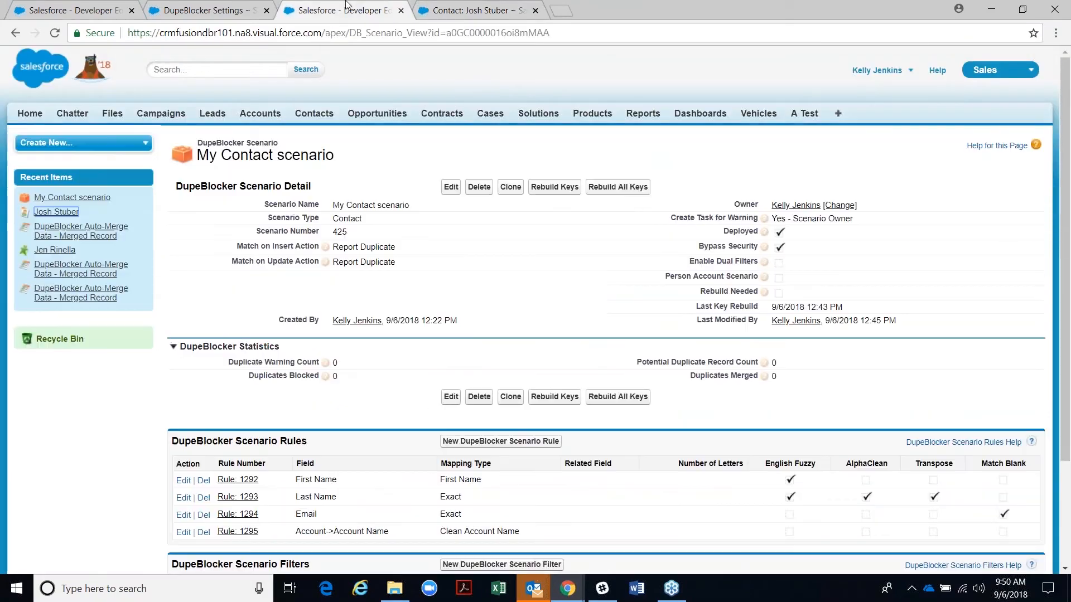
pyautogui.scroll(-3, 397, 323)
pyautogui.scroll(2, 399, 319)
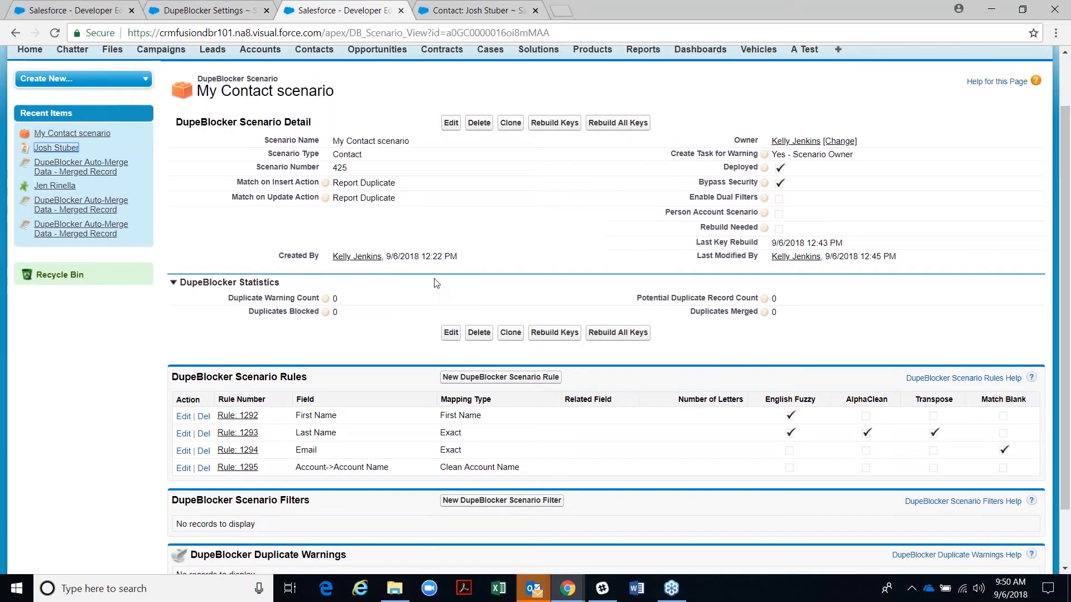
pyautogui.click(453, 125)
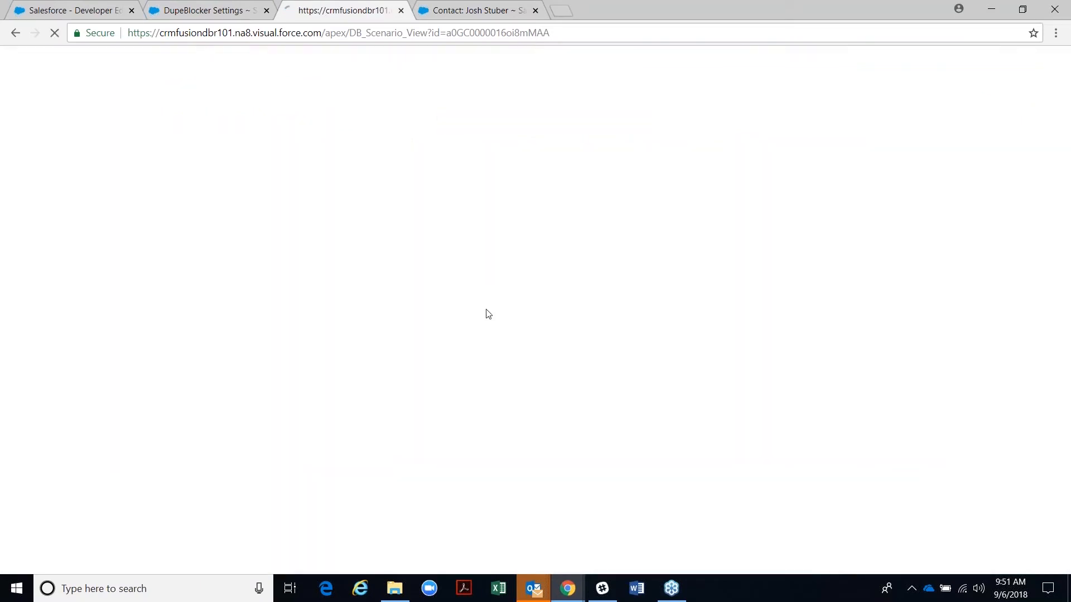
pyautogui.click(449, 290)
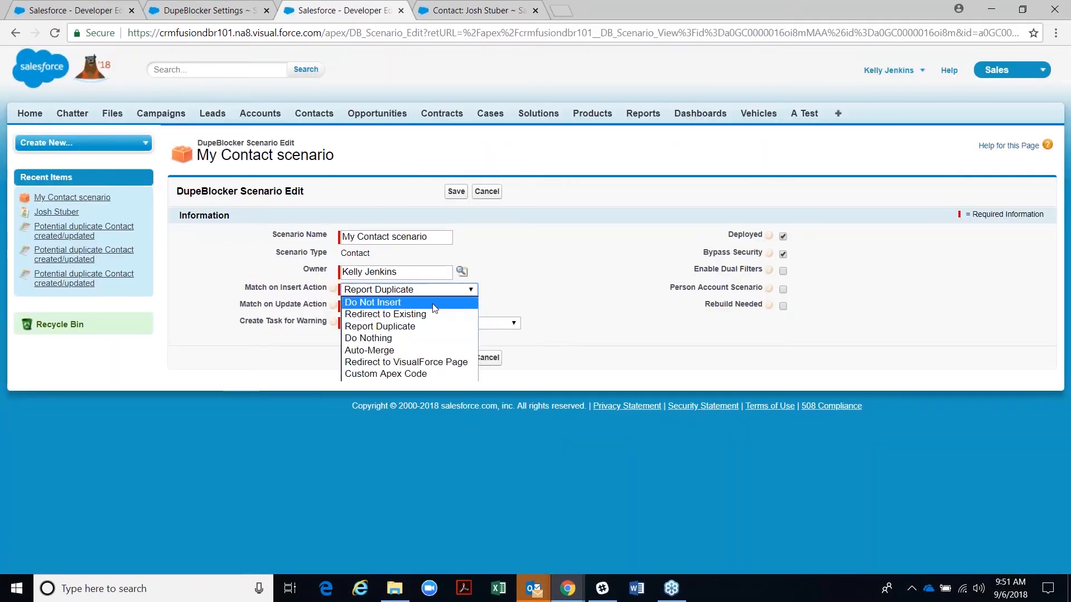
pyautogui.click(435, 303)
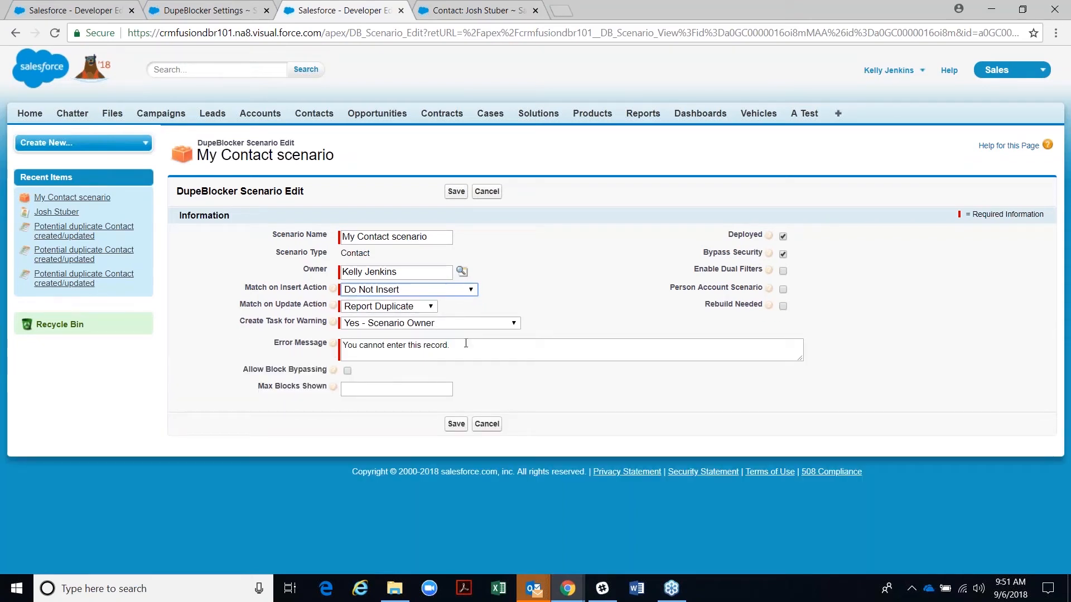
pyautogui.click(456, 191)
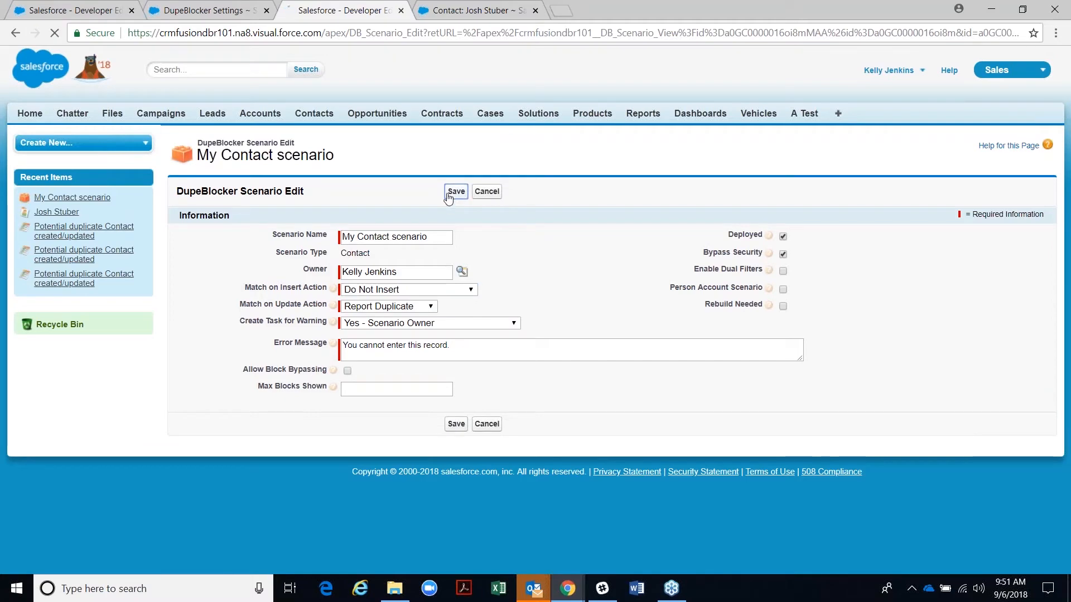
pyautogui.click(481, 11)
pyautogui.scroll(-2, 452, 341)
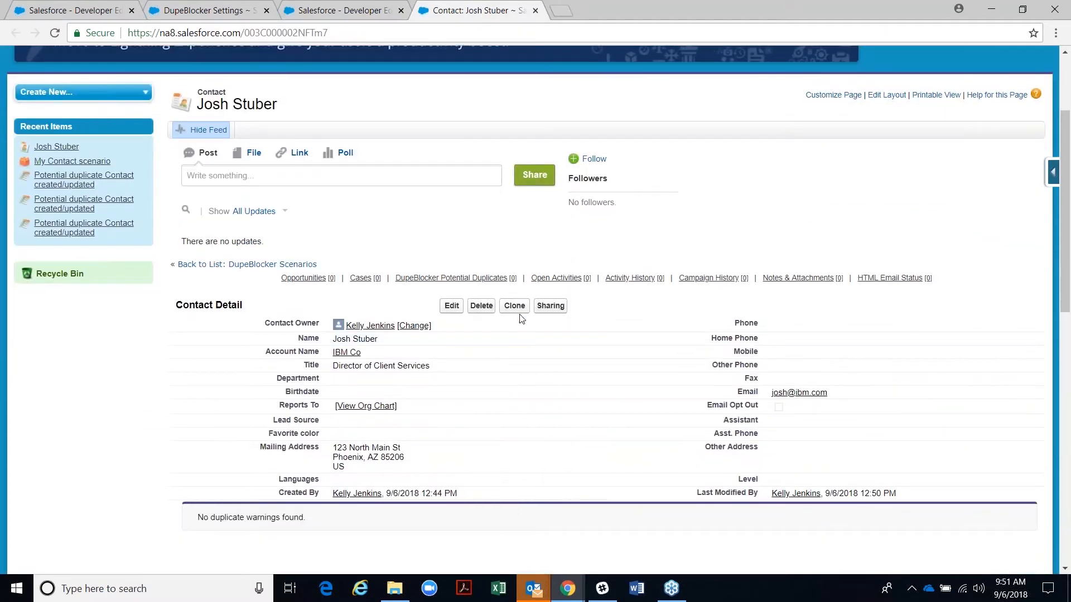
pyautogui.click(513, 306)
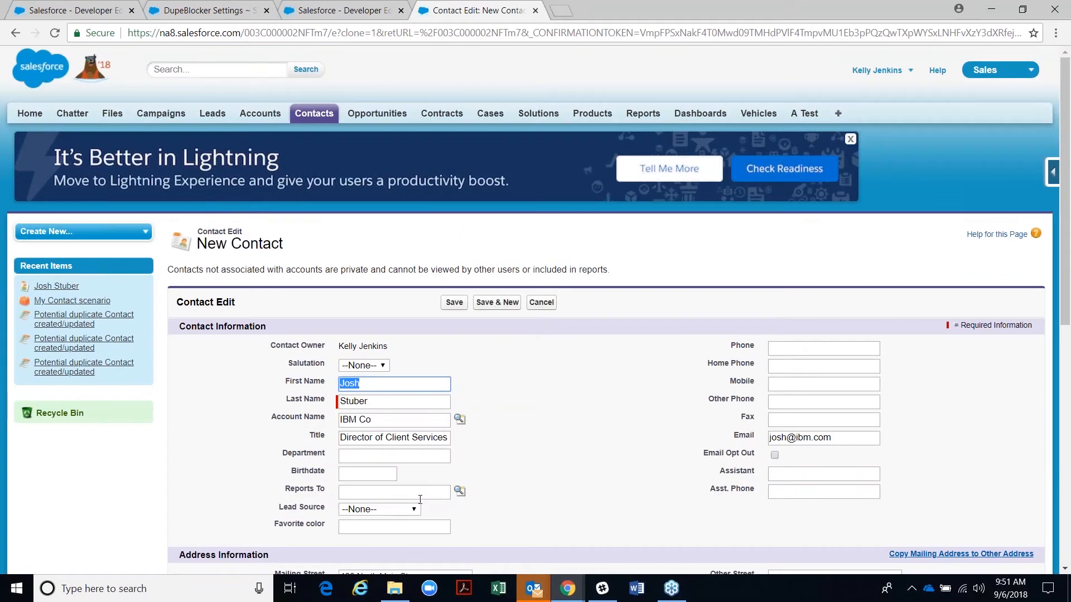
pyautogui.click(361, 455)
pyautogui.doubleClick(391, 516)
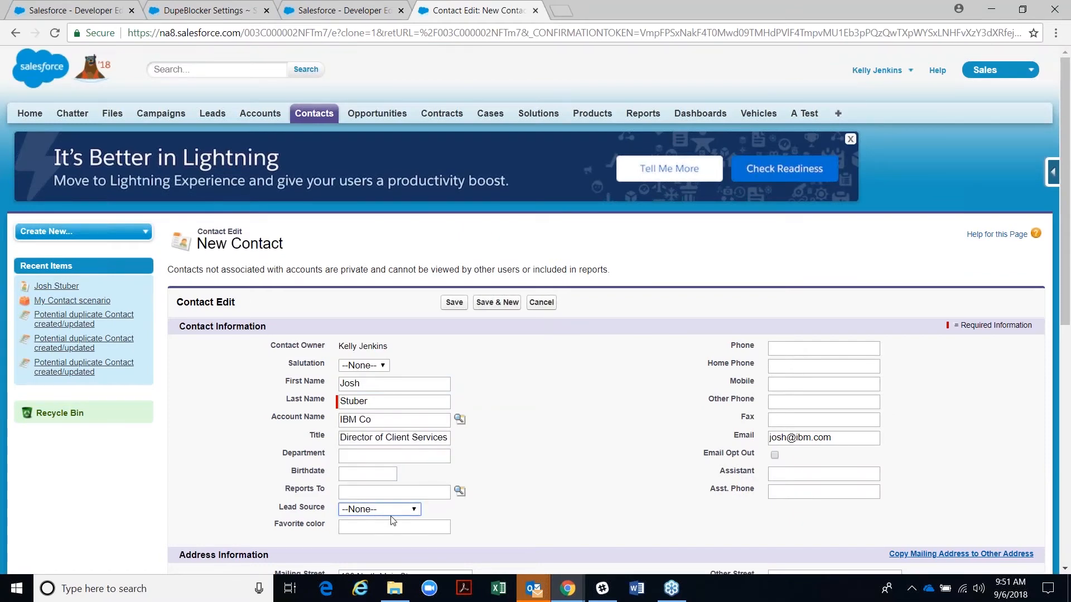
pyautogui.click(364, 509)
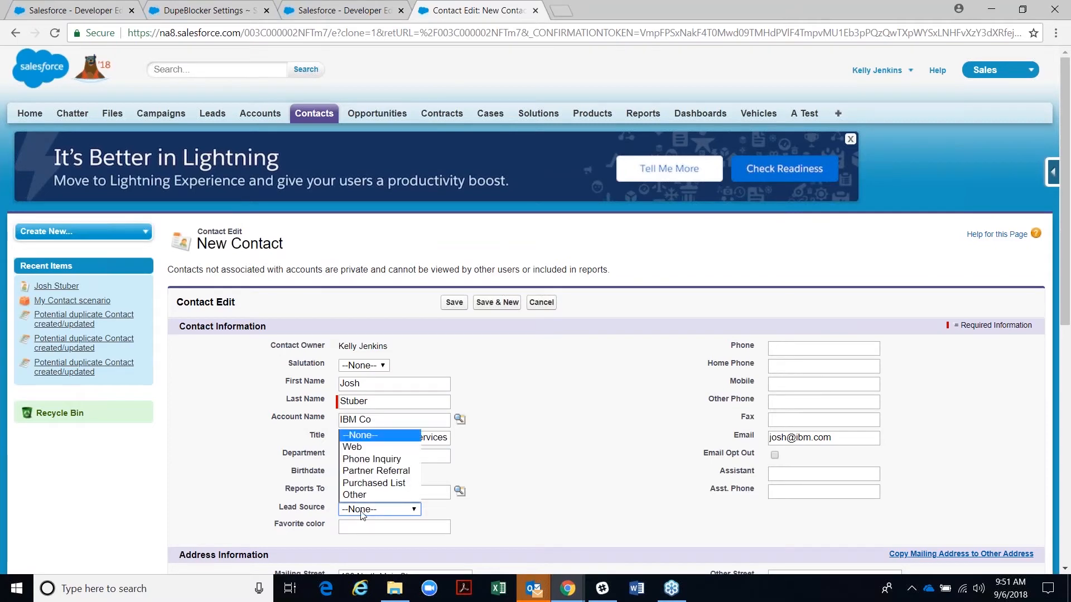
pyautogui.click(365, 459)
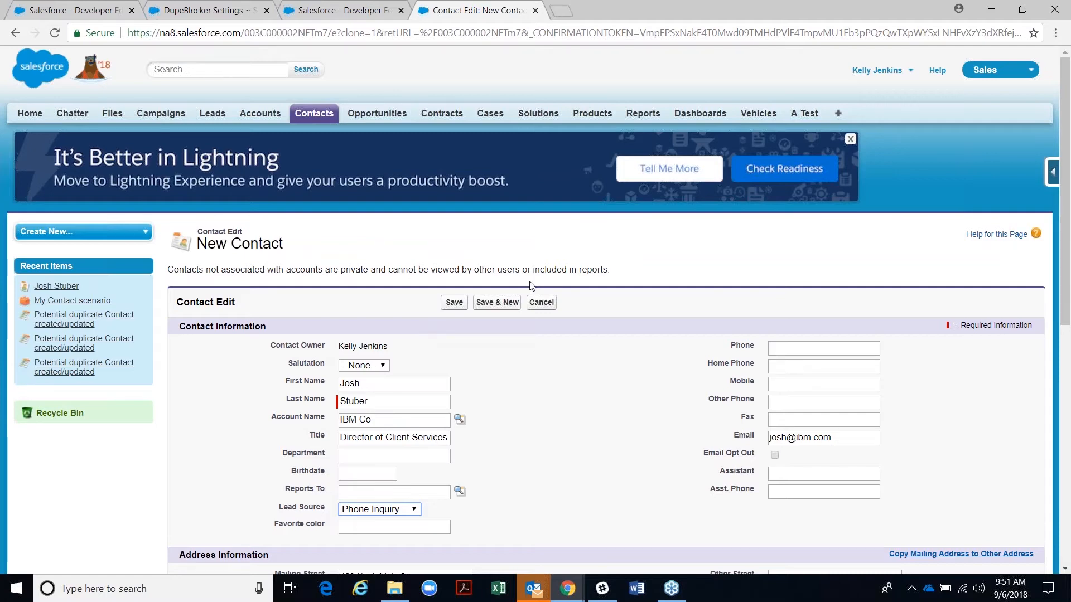
pyautogui.click(454, 304)
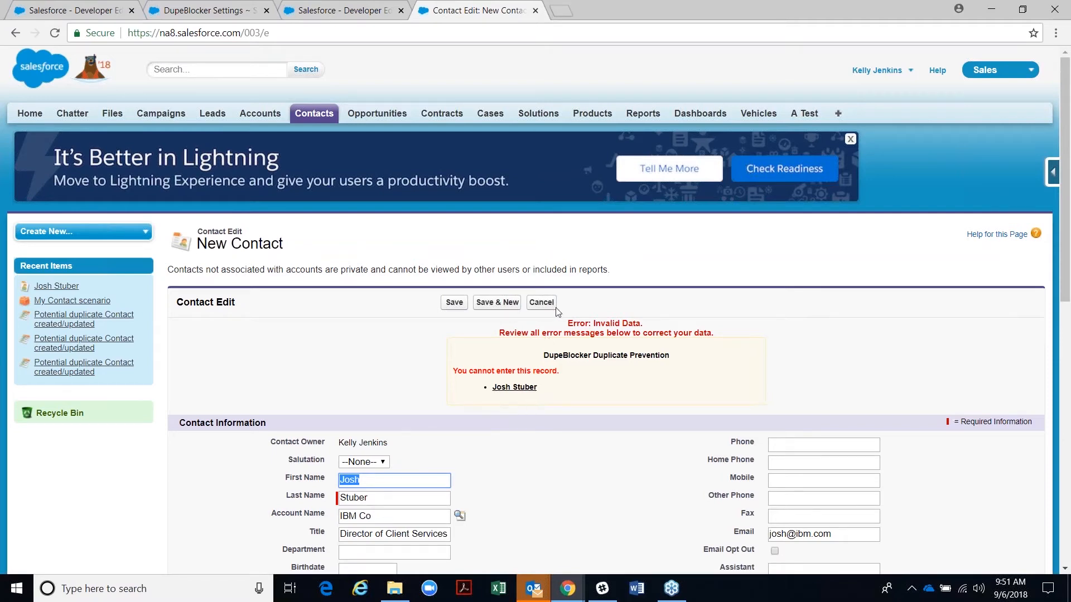
pyautogui.rightClick(511, 390)
pyautogui.click(558, 397)
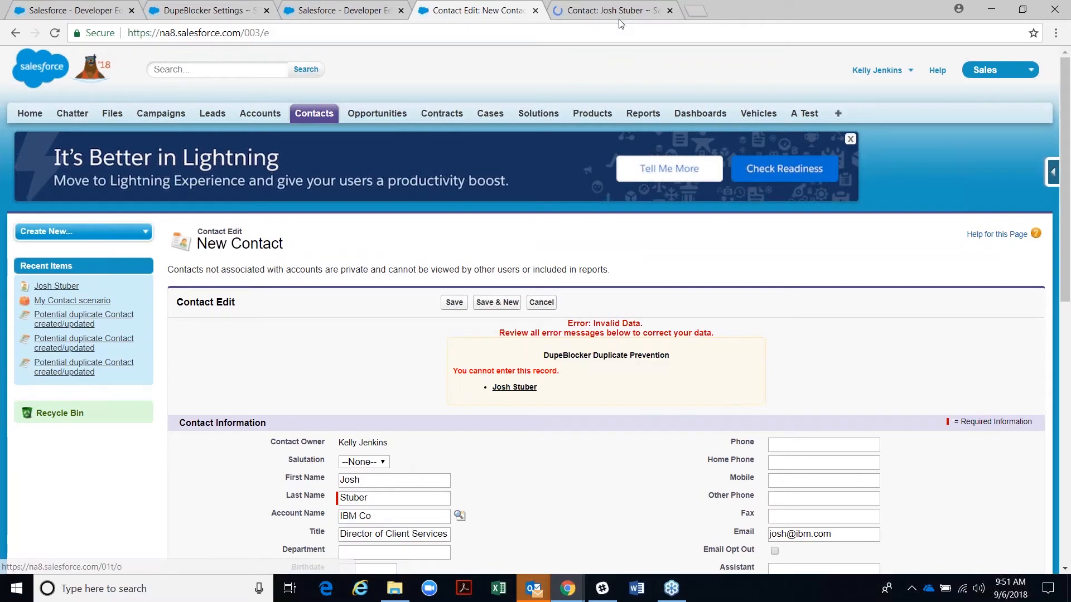
pyautogui.hotkey('ctrl', 'Tab')
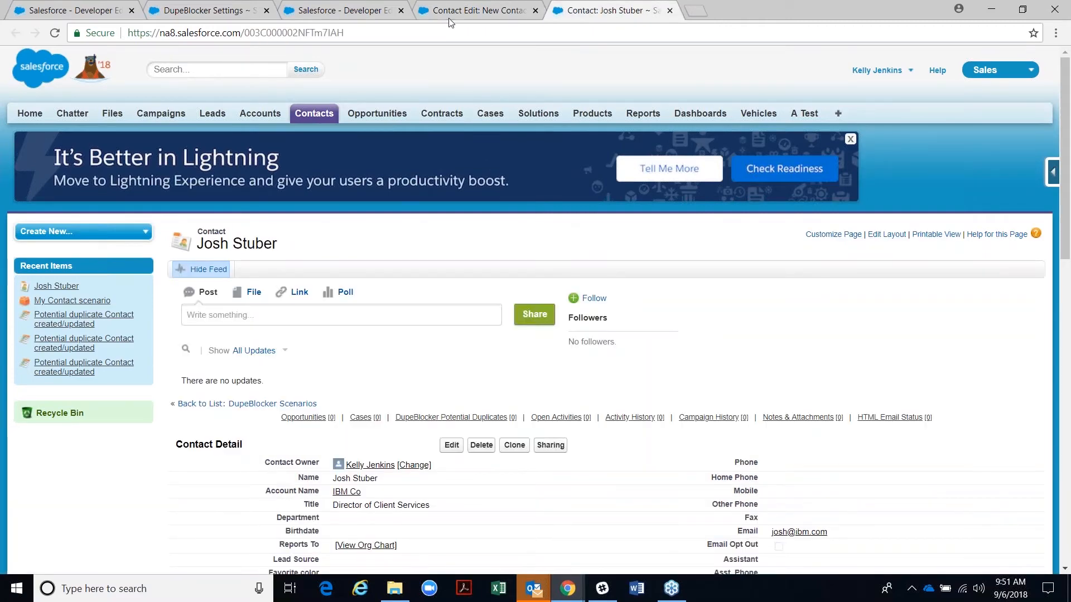
# - Go back to the blocked New Contact form and highlight its 'You cannot enter this record.' error
pyautogui.click(474, 10)
pyautogui.scroll(-3, 381, 409)
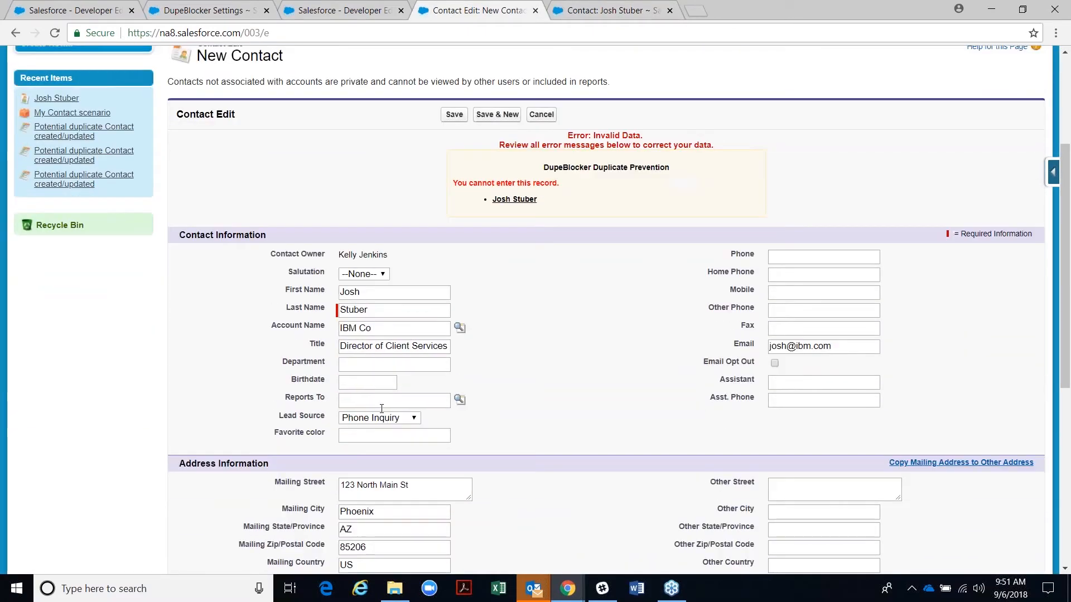
pyautogui.scroll(-2, 381, 408)
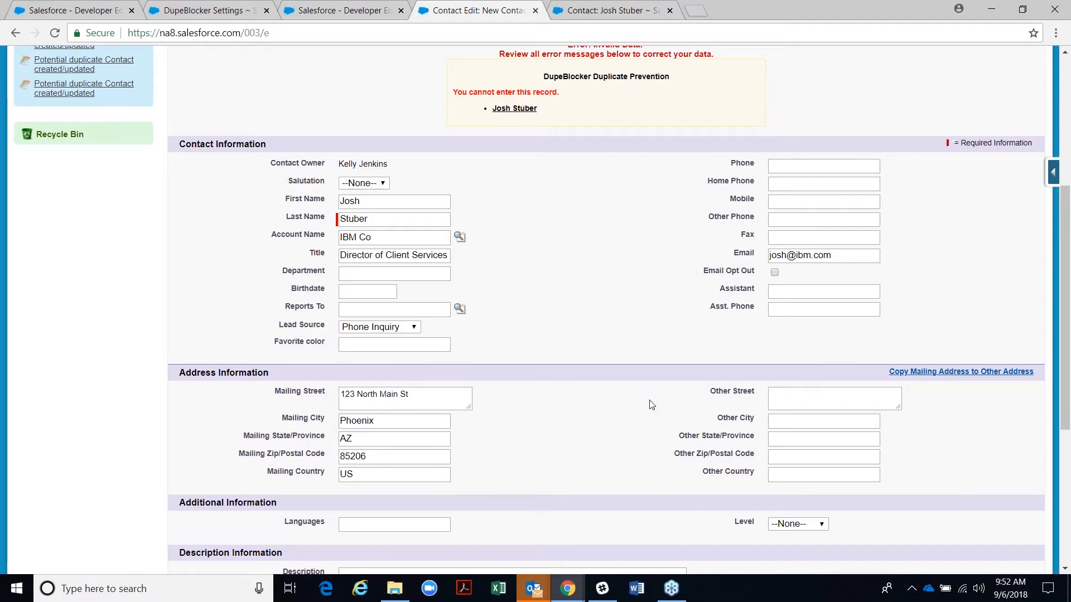
pyautogui.scroll(4, 669, 429)
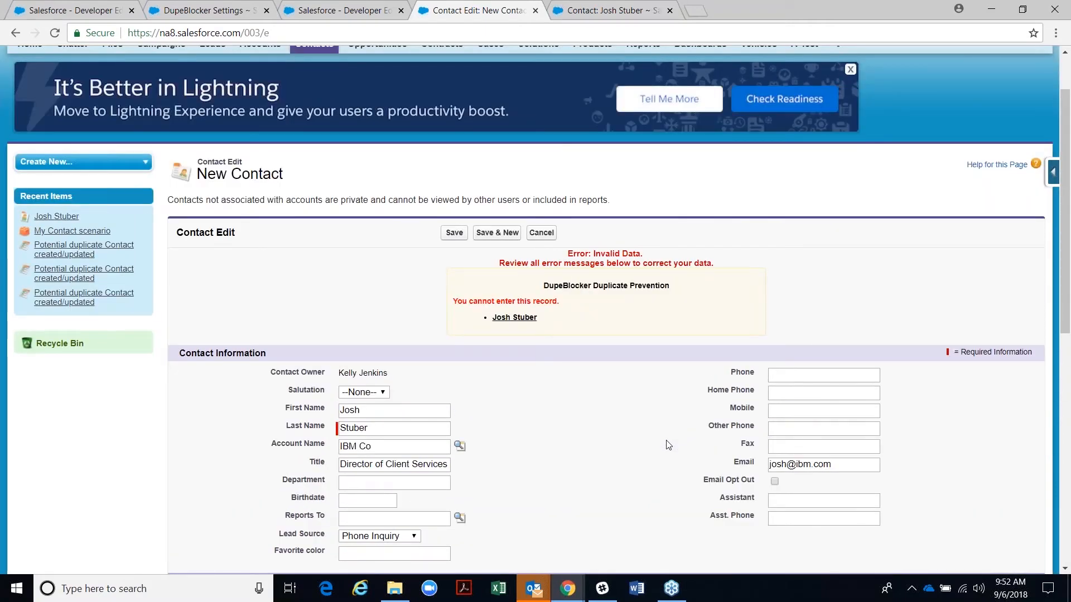
pyautogui.scroll(2, 668, 444)
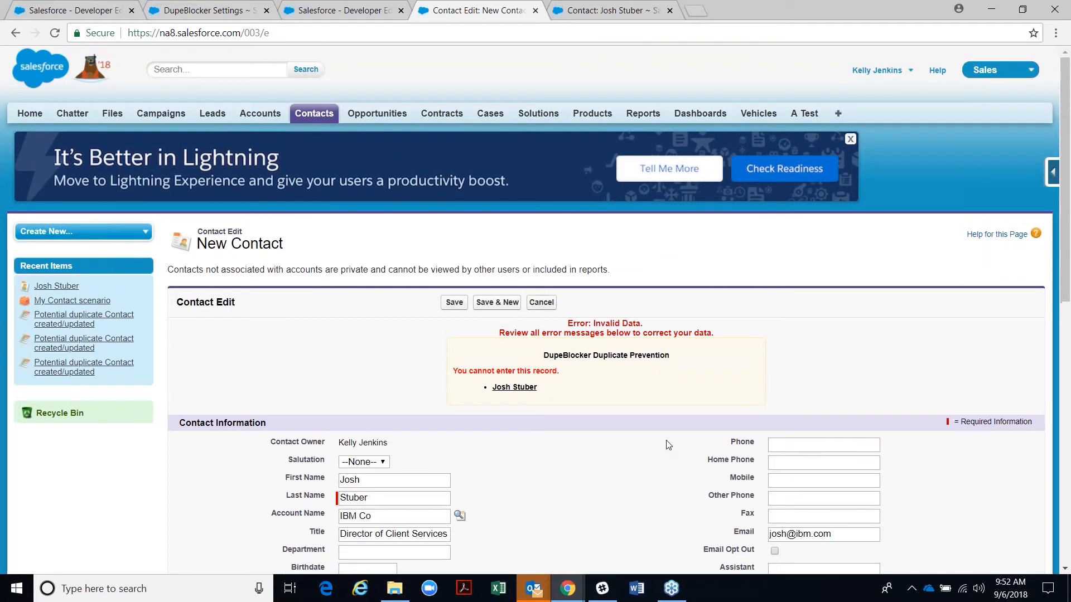
pyautogui.scroll(-2, 477, 478)
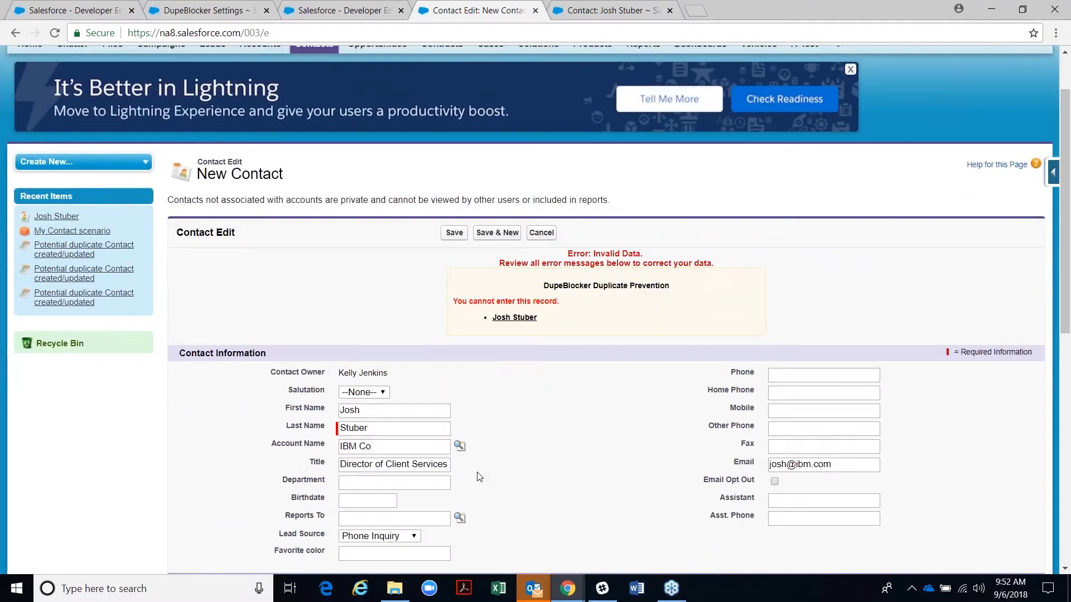
pyautogui.scroll(-2, 478, 477)
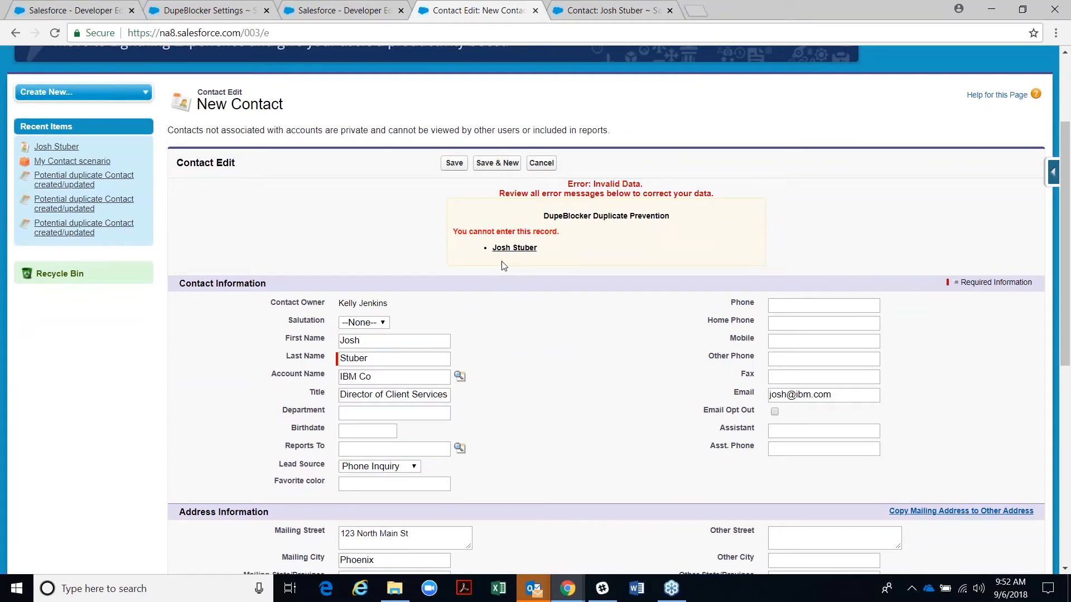
pyautogui.moveTo(457, 232); pyautogui.dragTo(584, 237)
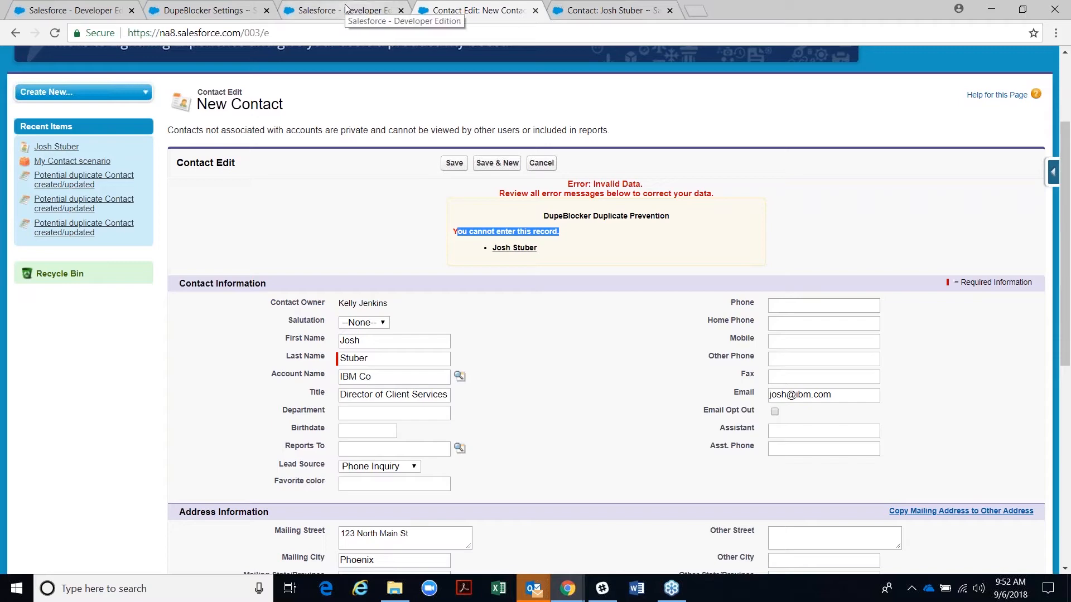
pyautogui.click(290, 12)
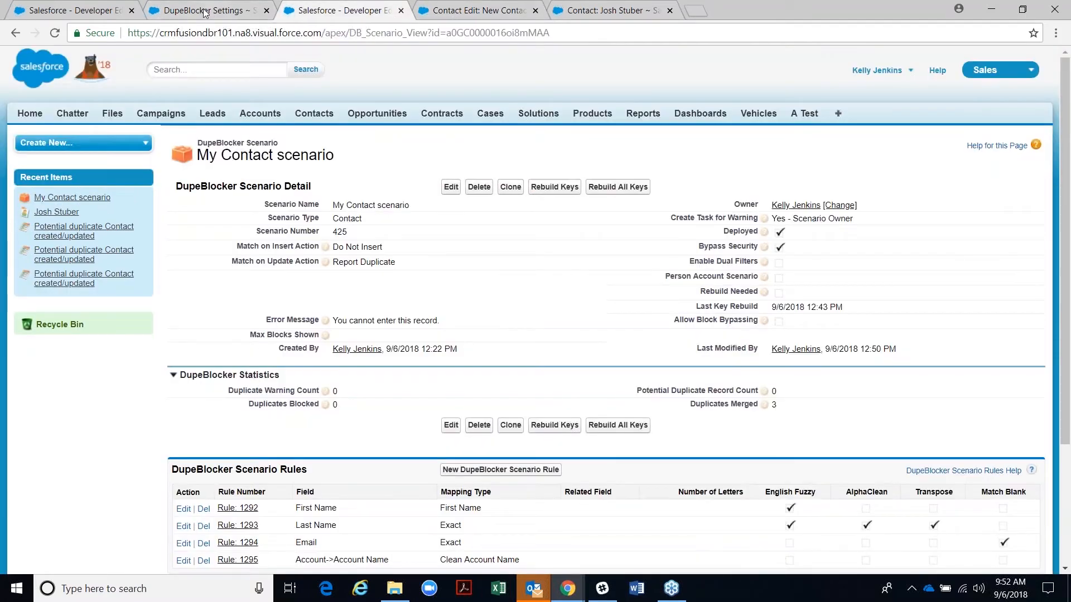
pyautogui.click(450, 187)
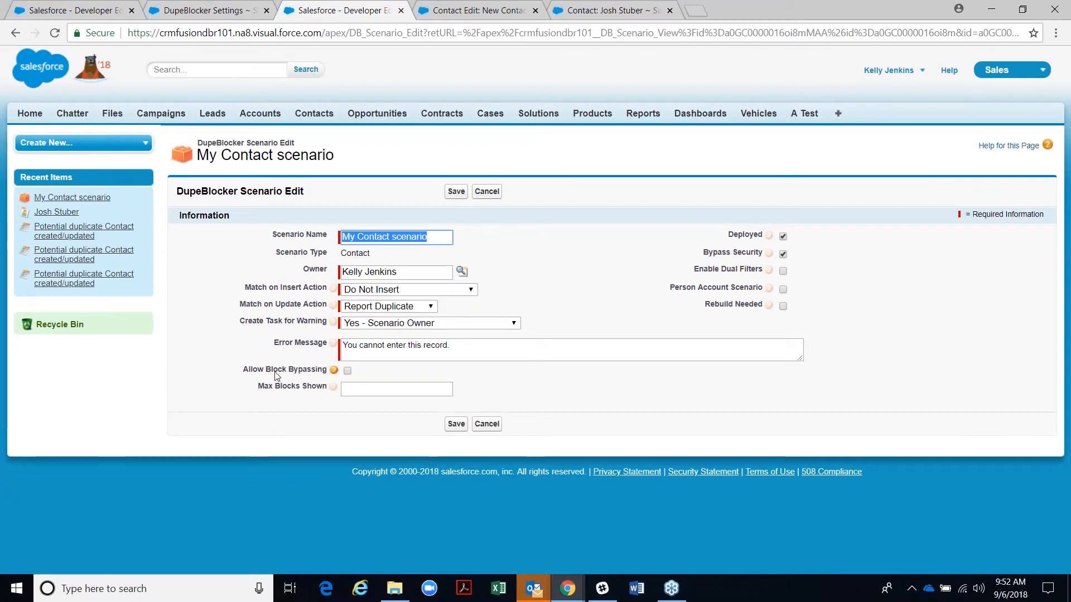
pyautogui.click(347, 371)
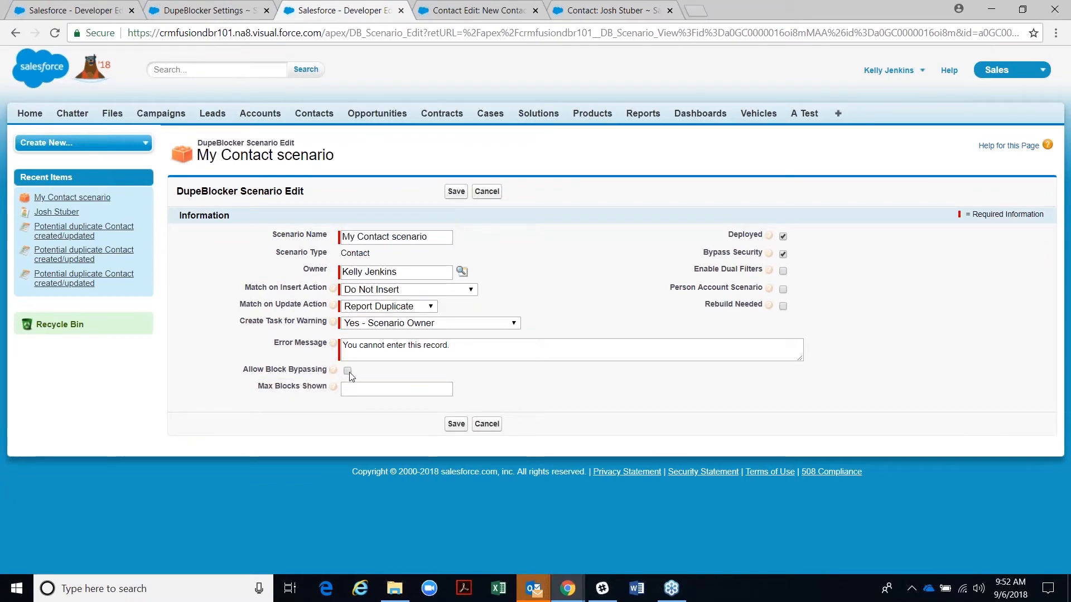
pyautogui.click(456, 425)
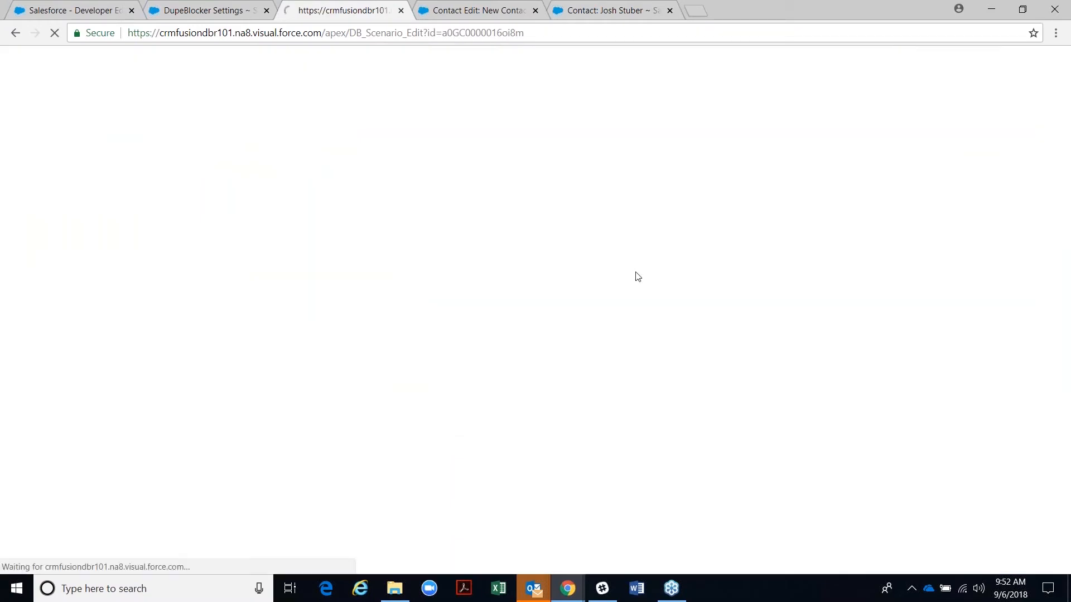
pyautogui.click(596, 13)
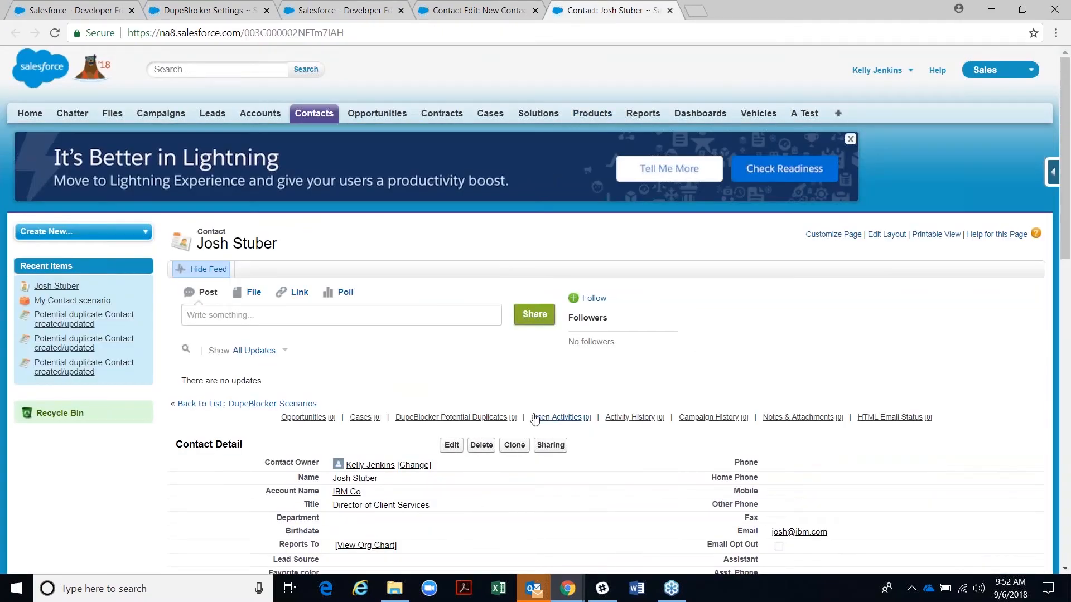
pyautogui.click(482, 15)
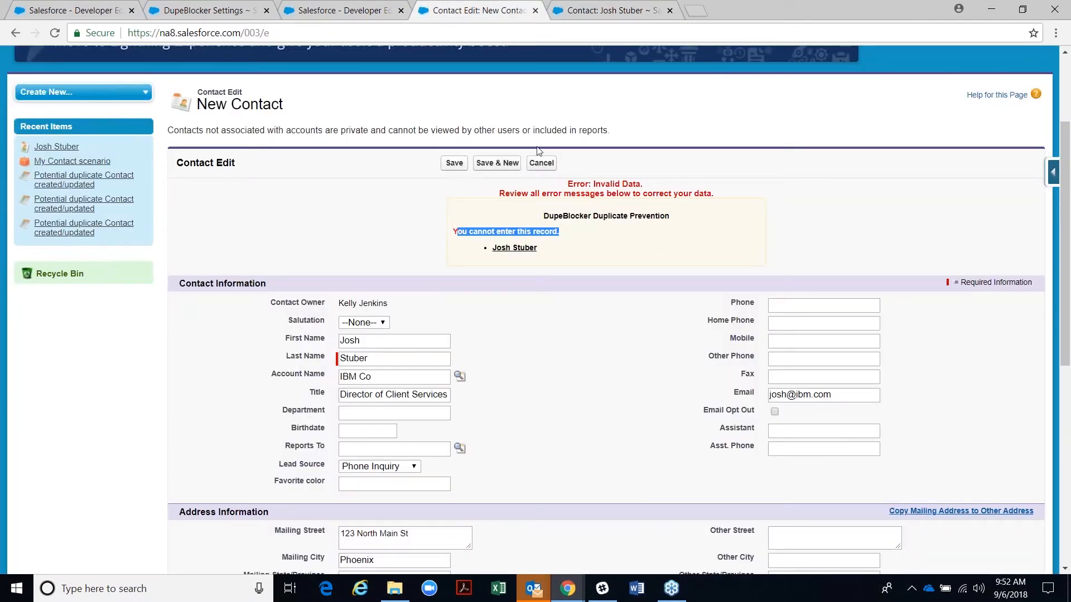
pyautogui.click(541, 163)
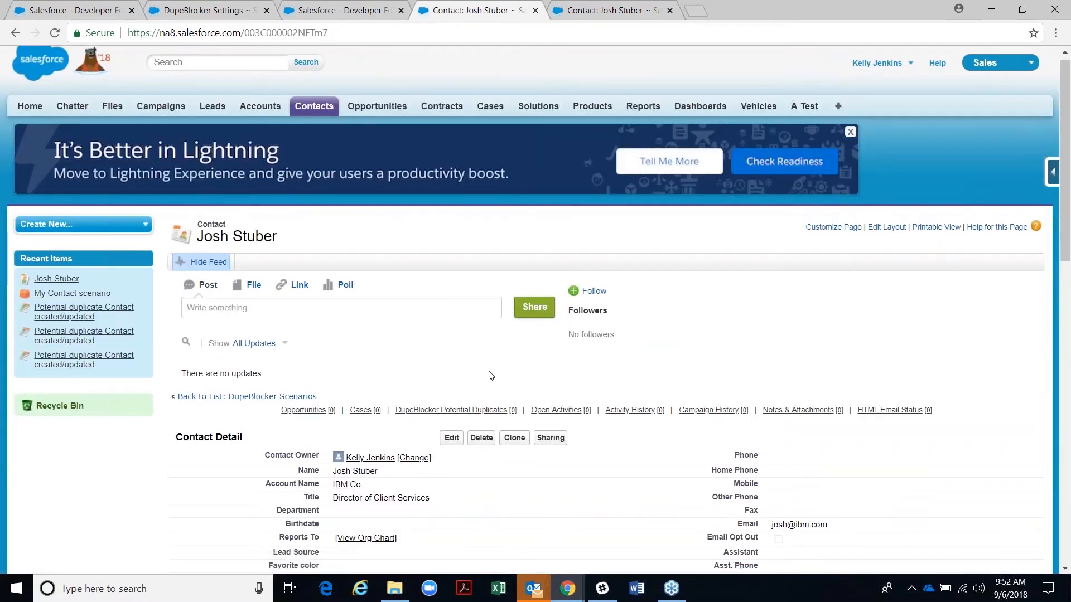
pyautogui.scroll(-1, 490, 375)
pyautogui.click(514, 377)
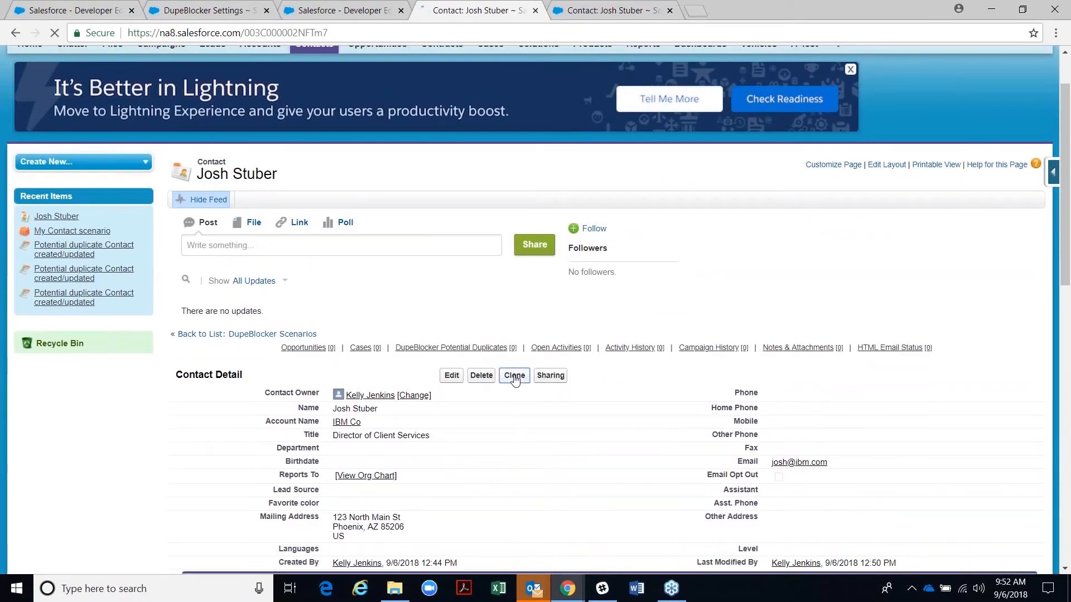
pyautogui.click(371, 455)
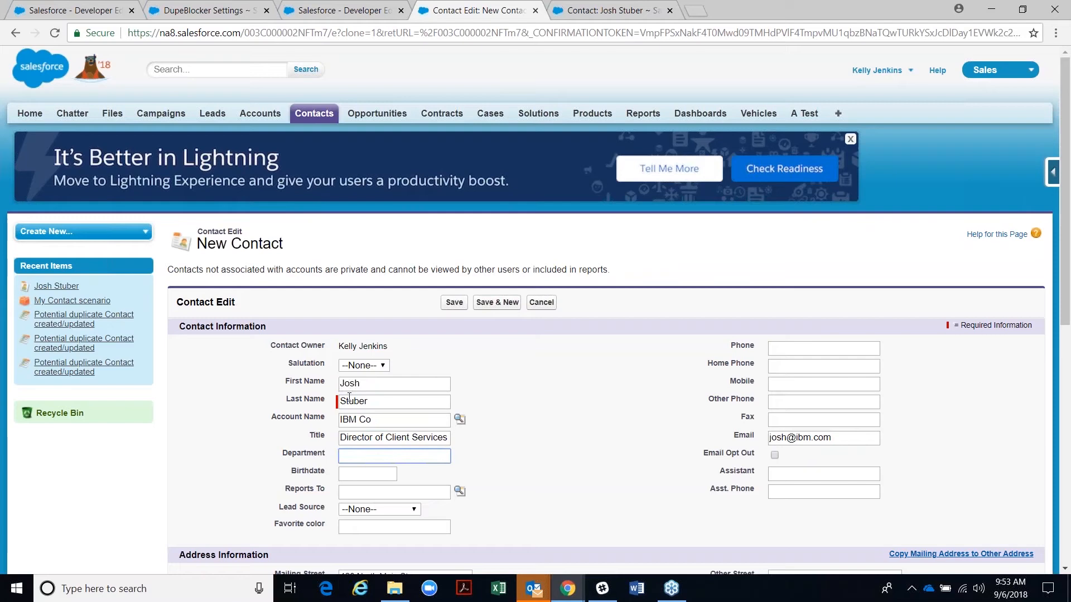
pyautogui.write('Client Services')
# - Save the clone via Bypass Block and open its Warning 406 record
pyautogui.click(451, 304)
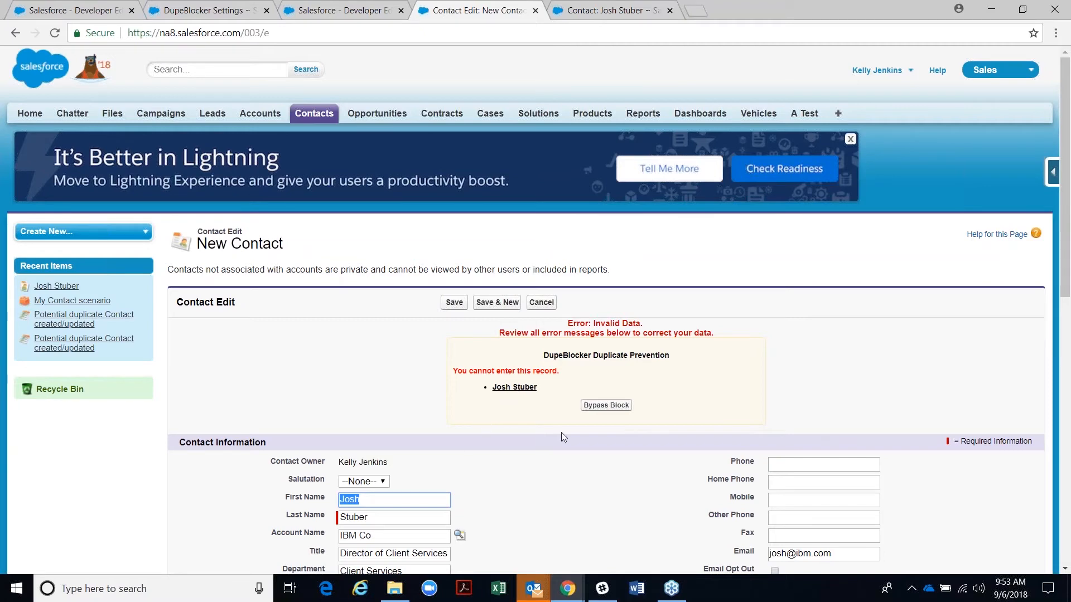
pyautogui.click(589, 410)
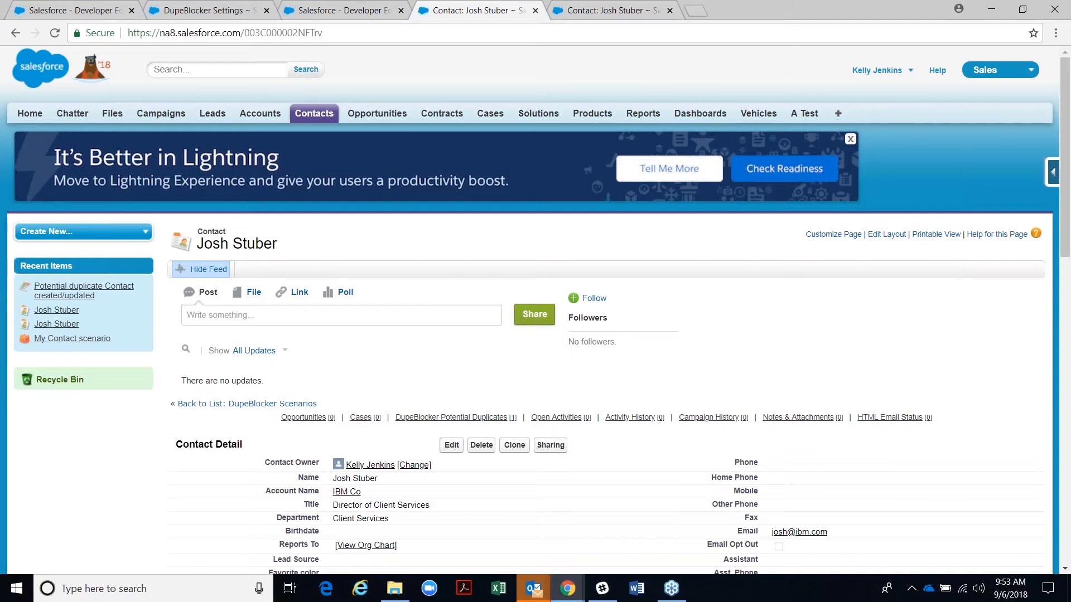
pyautogui.scroll(-6, 563, 355)
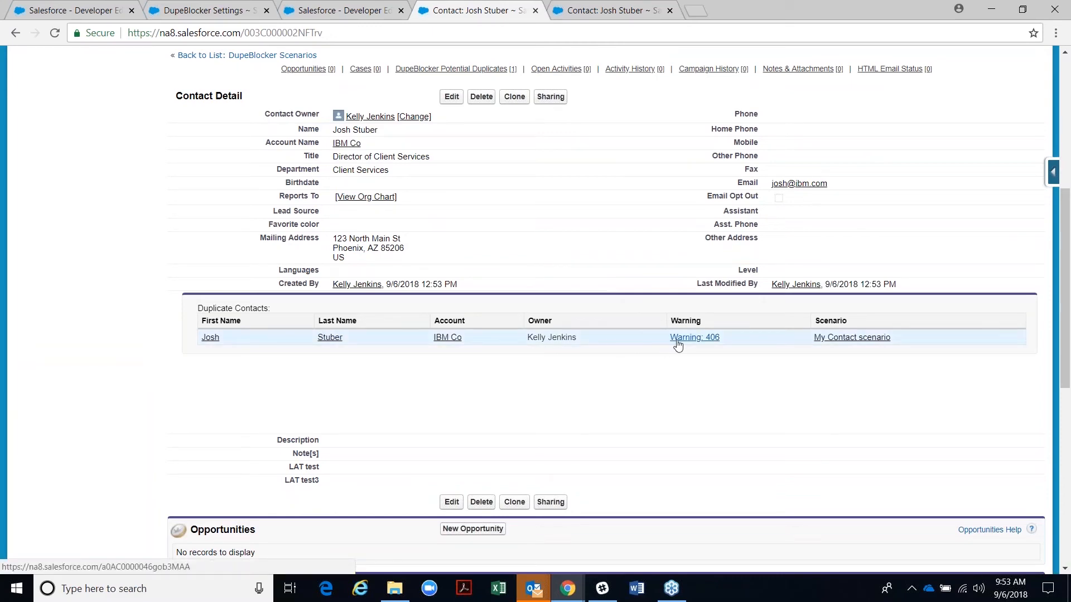
pyautogui.click(677, 341)
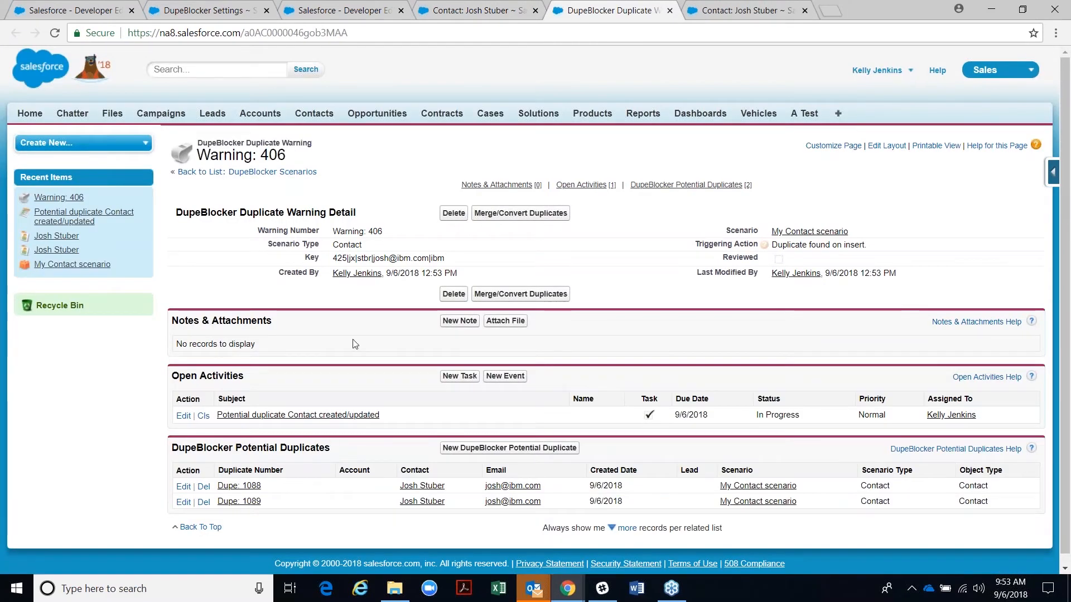
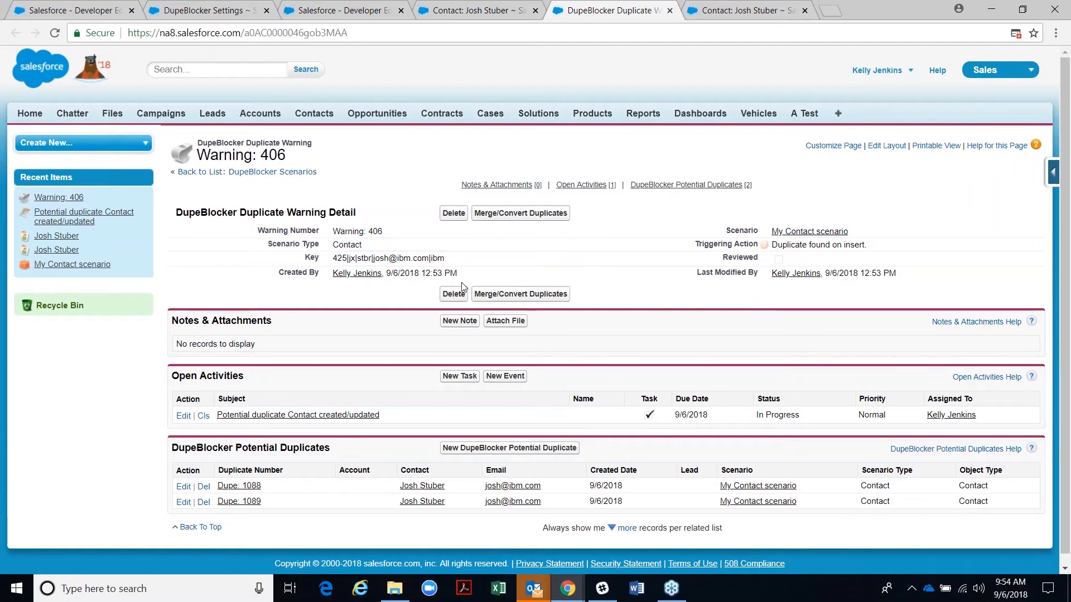
pyautogui.hotkey('ctrl', 'Tab')
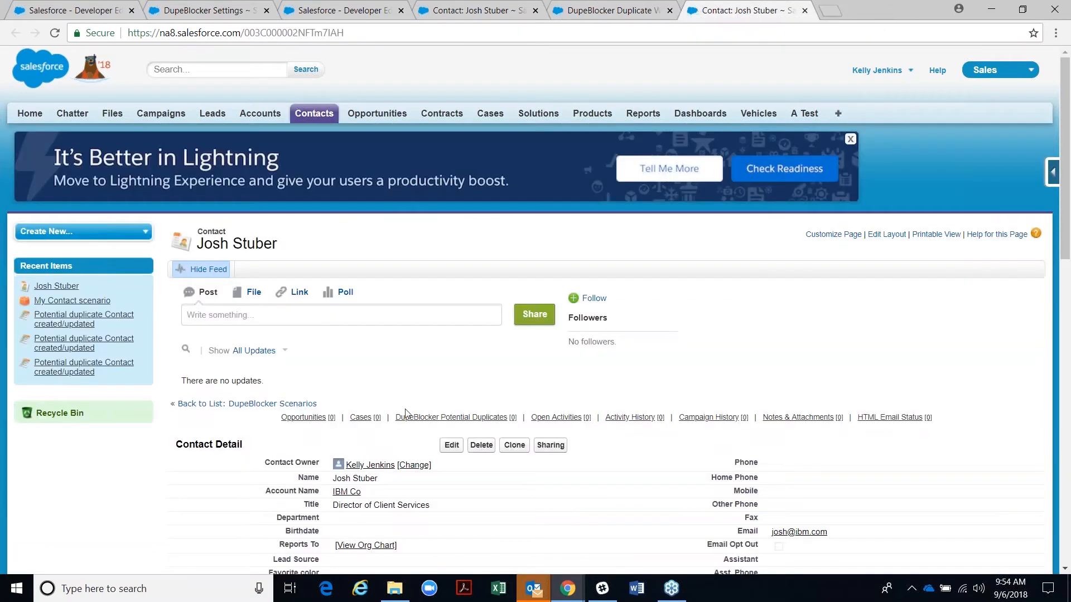
pyautogui.scroll(-3, 406, 413)
pyautogui.scroll(-6, 402, 407)
pyautogui.scroll(7, 395, 395)
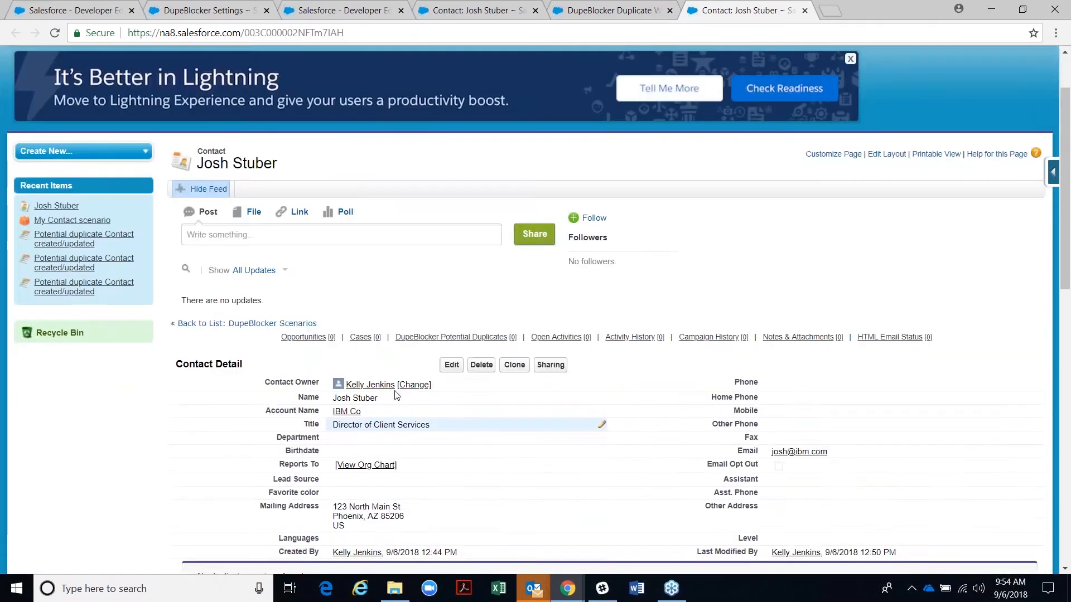
pyautogui.scroll(2, 397, 395)
pyautogui.click(484, 9)
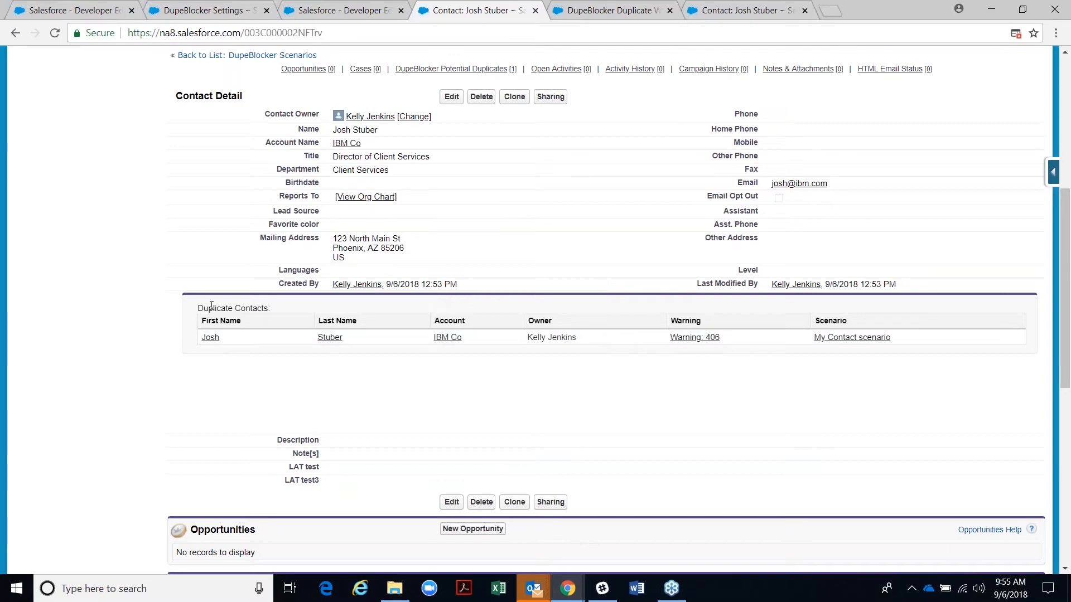
pyautogui.click(173, 10)
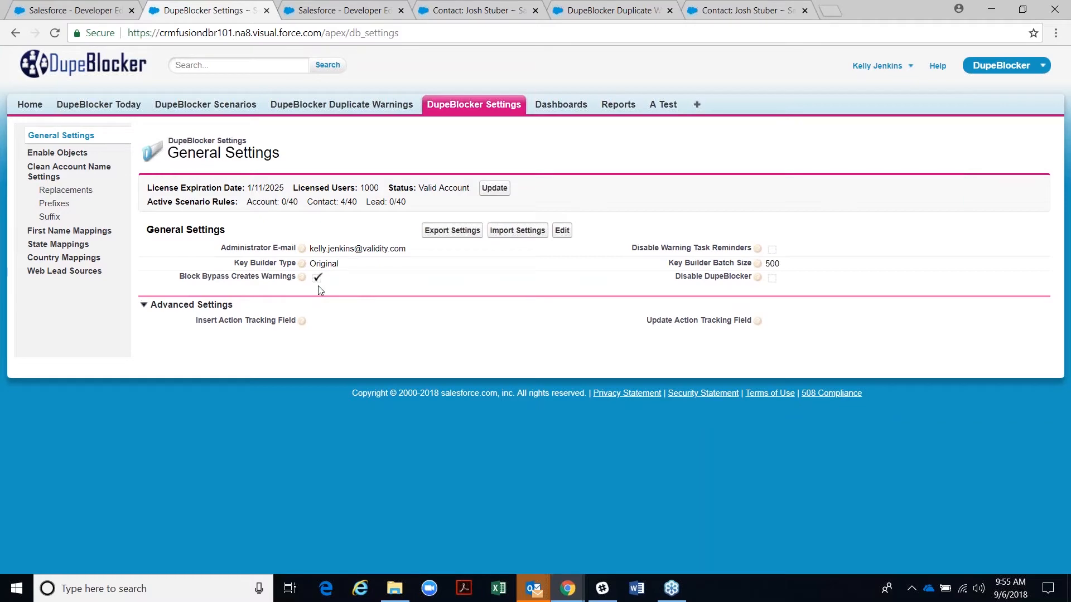
# - Check the info tip explaining what Block Bypass Creates Warnings does
pyautogui.moveTo(304, 280)
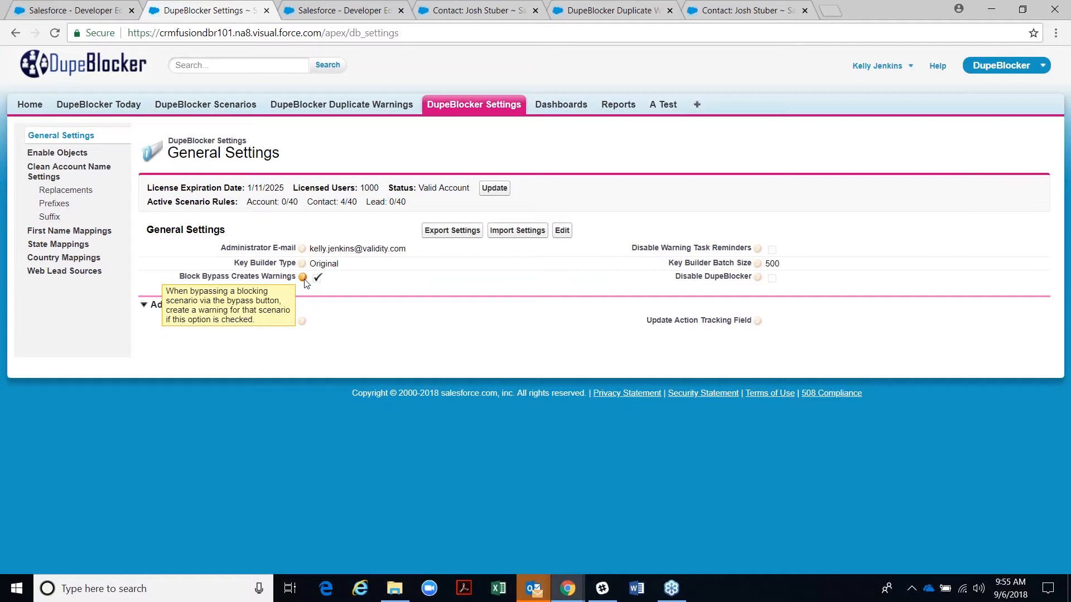
pyautogui.click(733, 13)
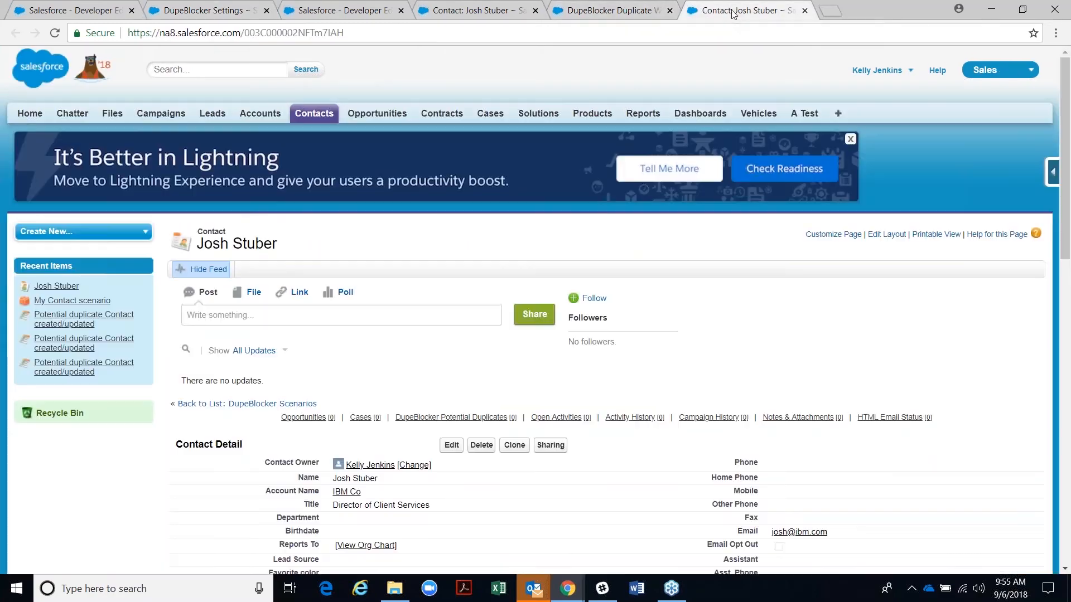
pyautogui.scroll(-3, 550, 268)
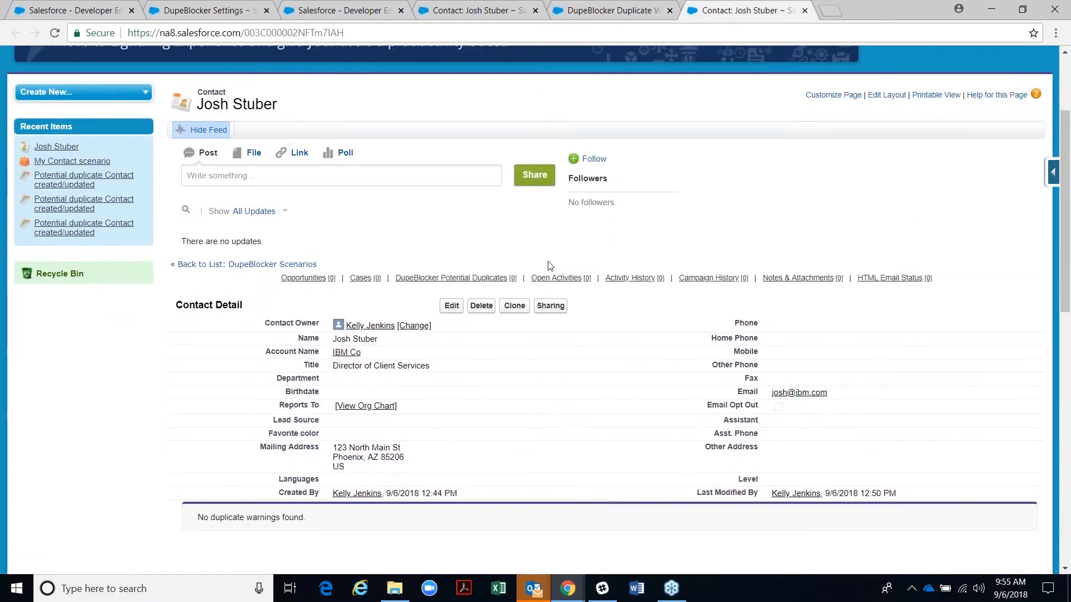
pyautogui.scroll(3, 550, 266)
pyautogui.click(360, 12)
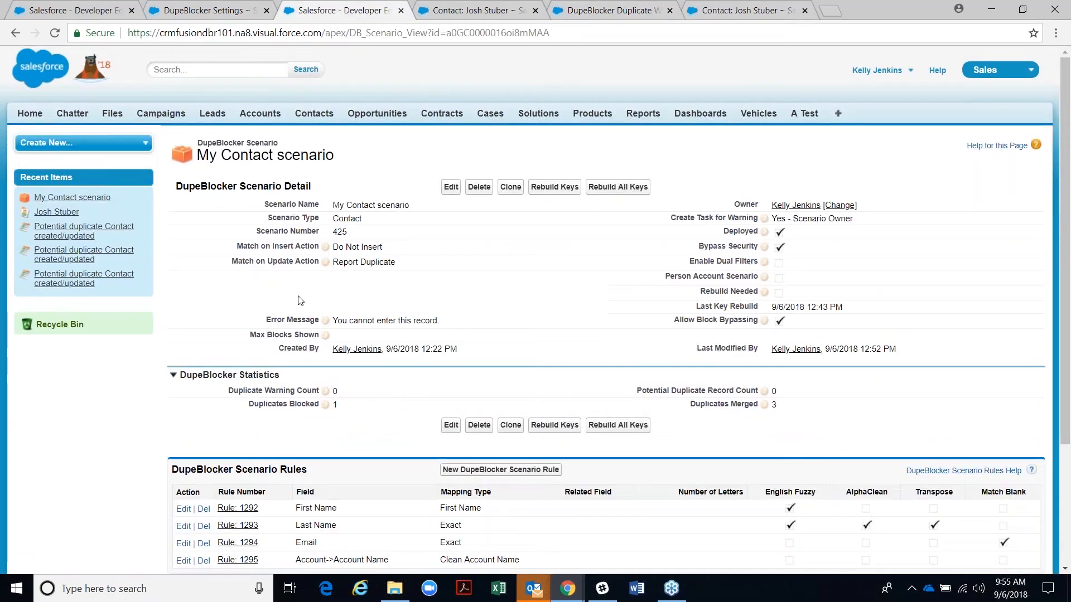
pyautogui.click(451, 187)
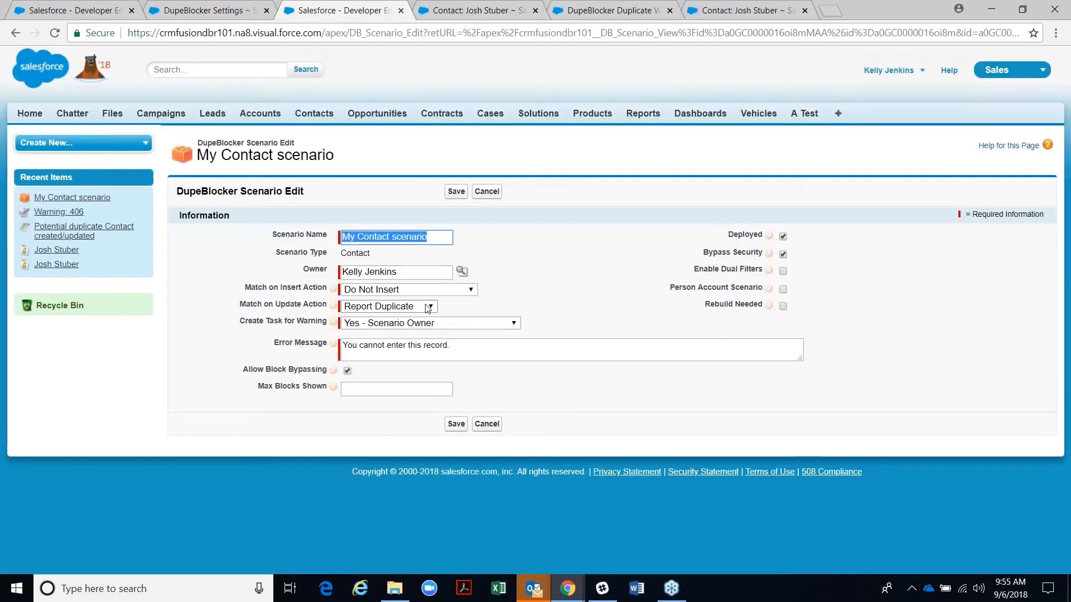
pyautogui.click(427, 291)
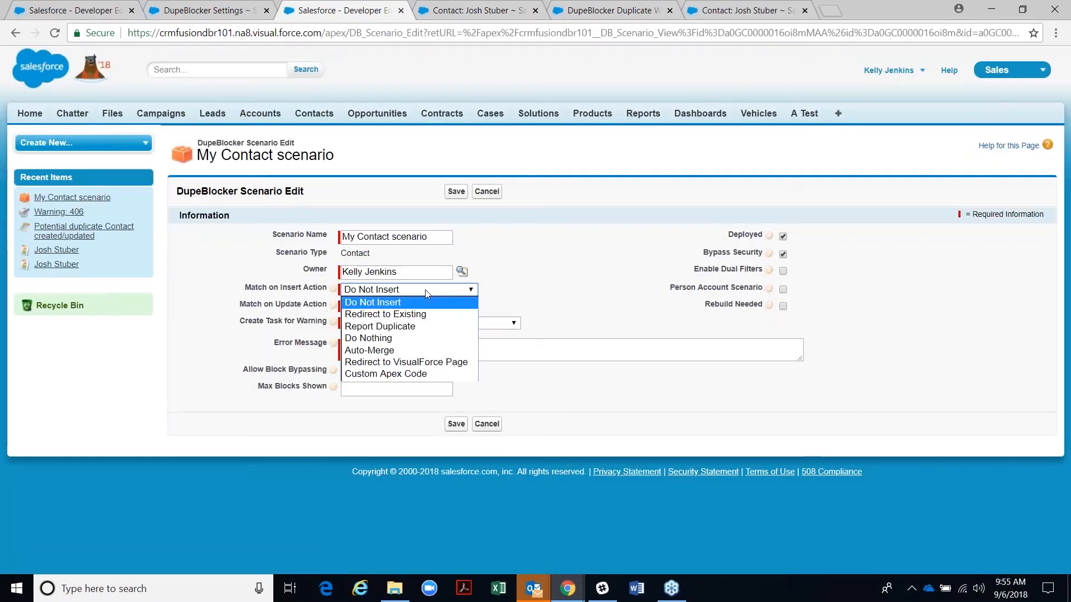
pyautogui.click(424, 313)
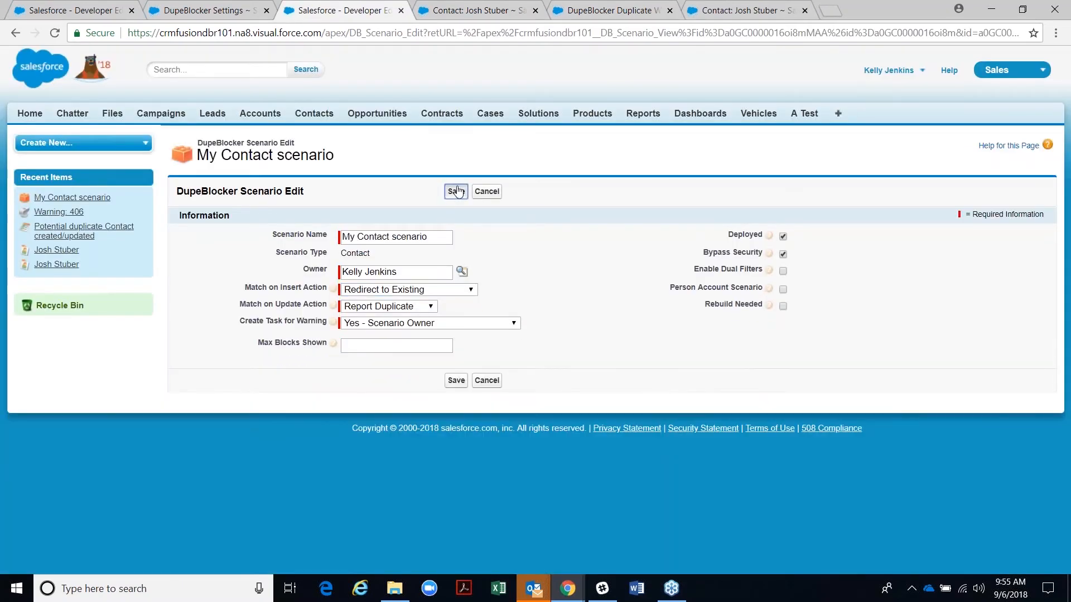
pyautogui.click(456, 192)
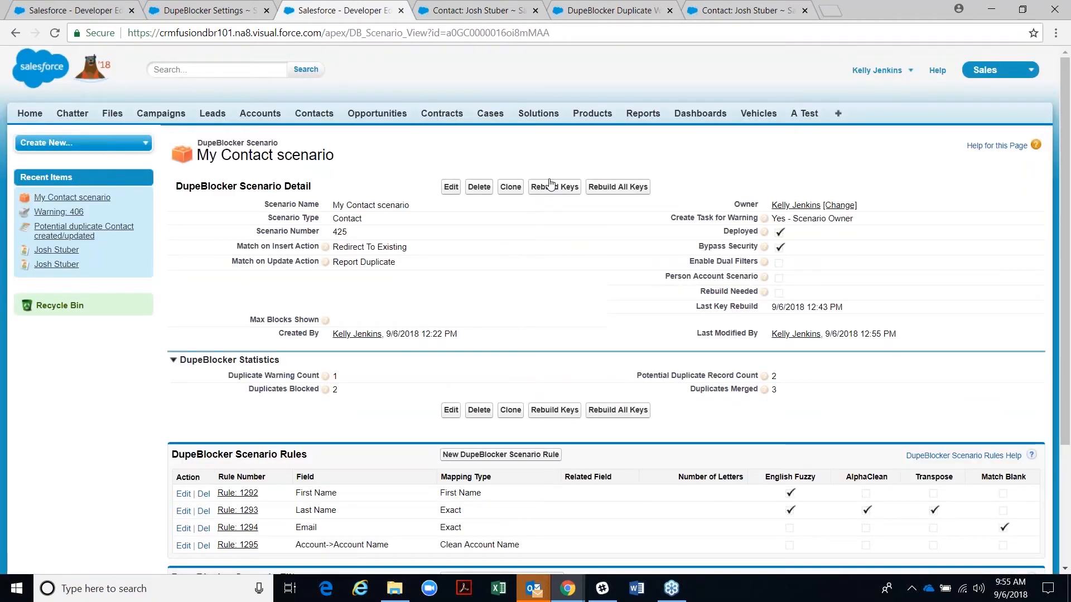
pyautogui.click(741, 10)
pyautogui.scroll(-3, 420, 469)
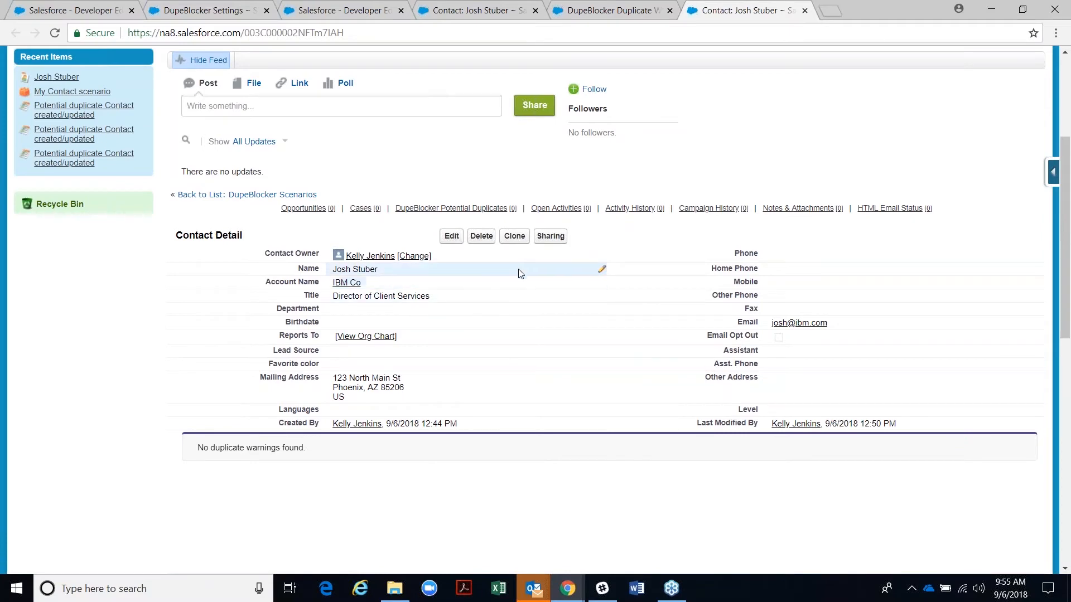
pyautogui.click(514, 236)
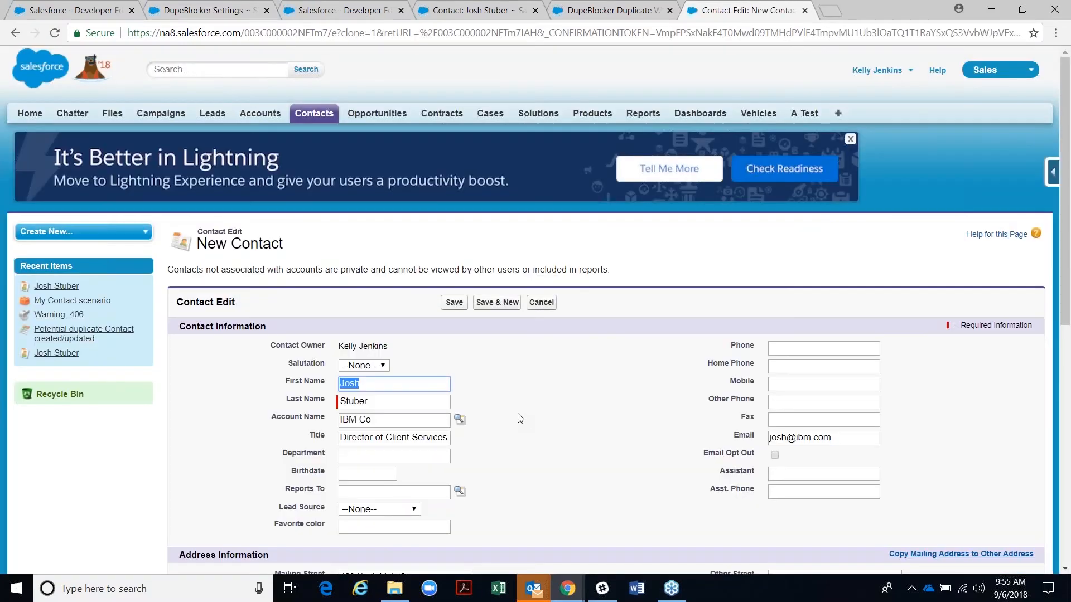
pyautogui.click(362, 475)
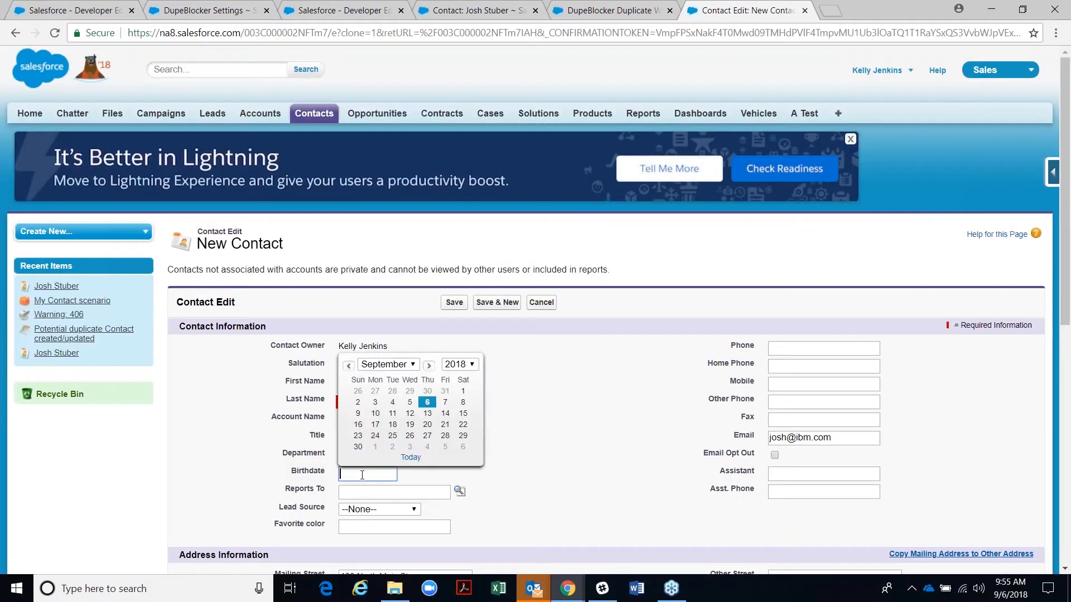
pyautogui.click(409, 424)
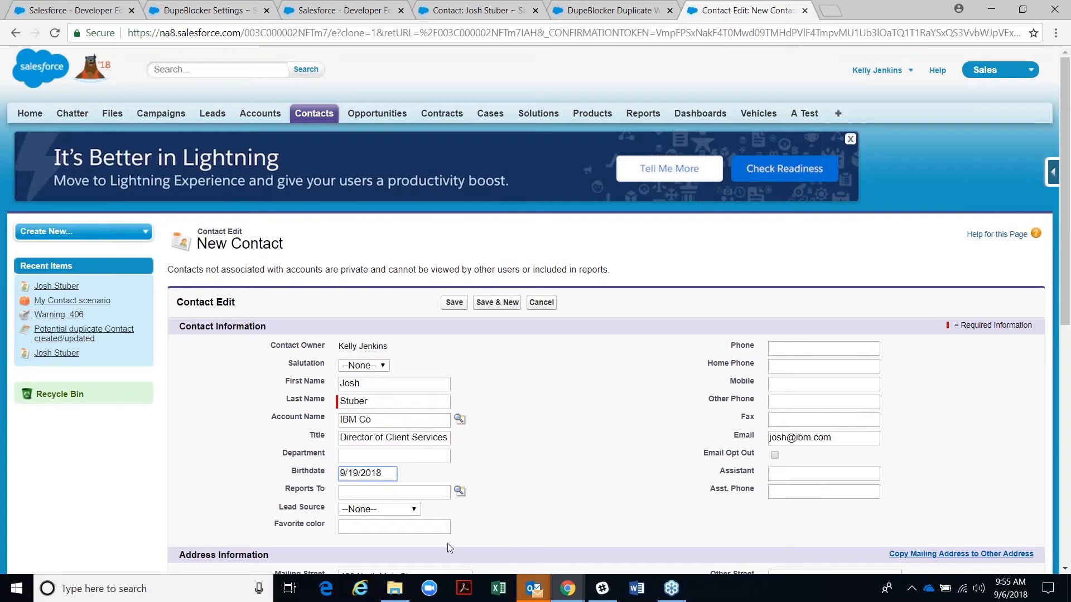
pyautogui.click(453, 304)
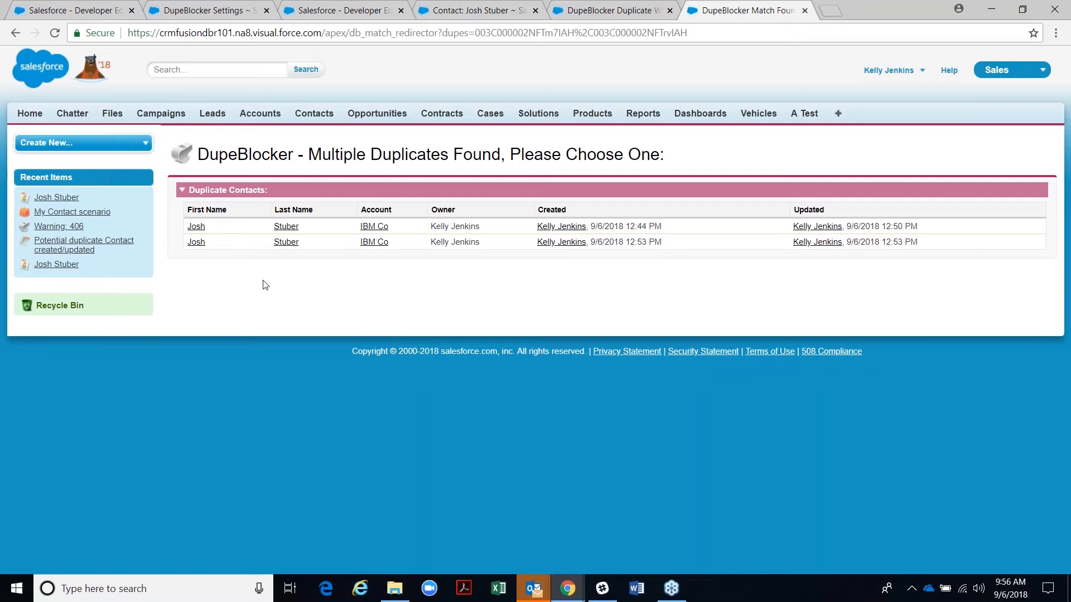
pyautogui.click(200, 229)
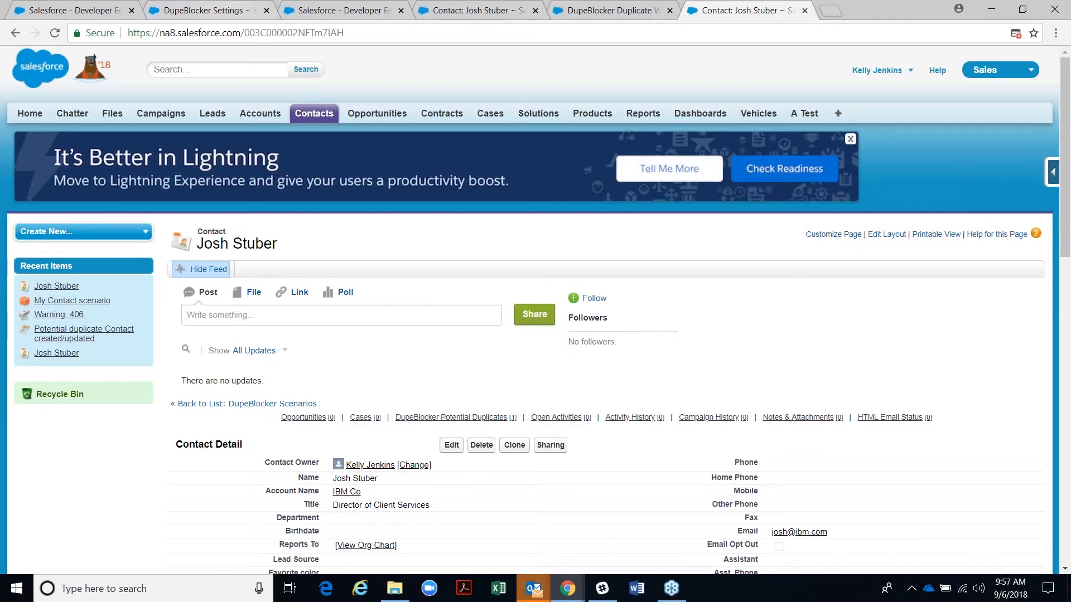
pyautogui.scroll(-7, 462, 335)
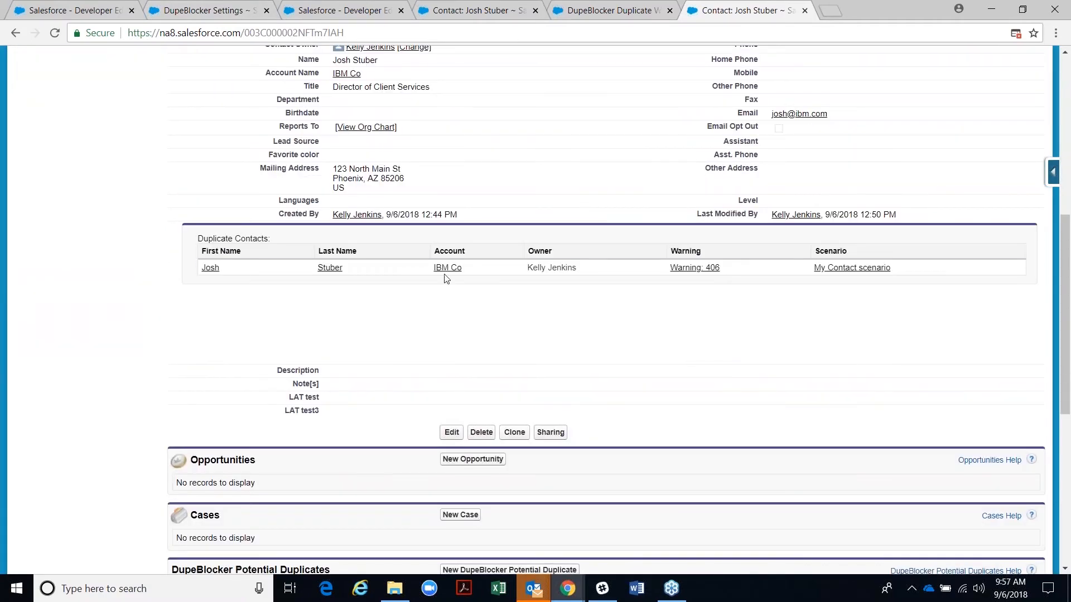
pyautogui.click(216, 270)
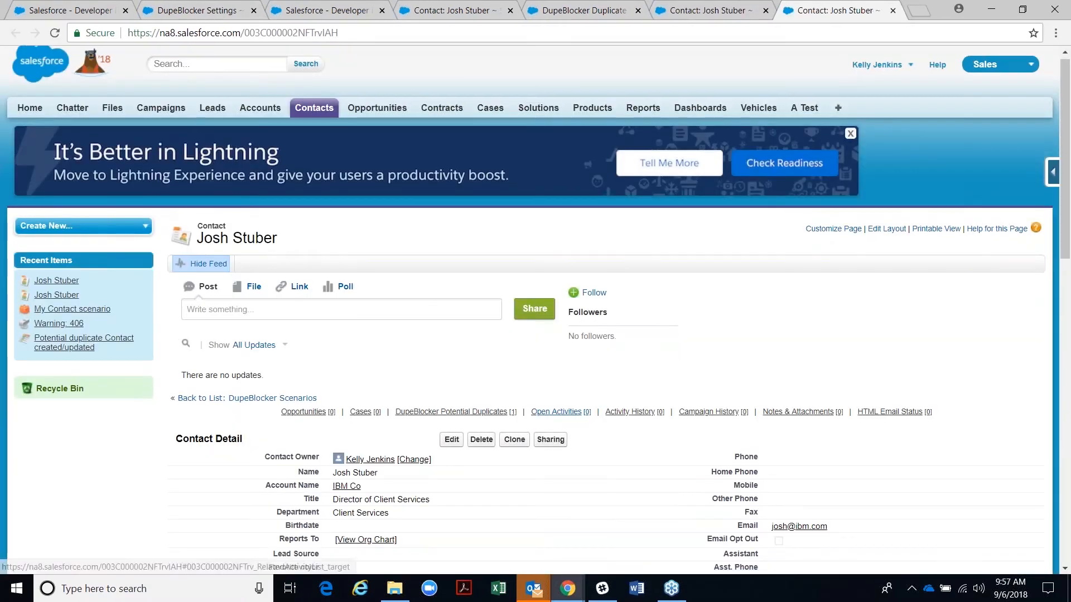
pyautogui.scroll(-3, 502, 415)
pyautogui.click(681, 552)
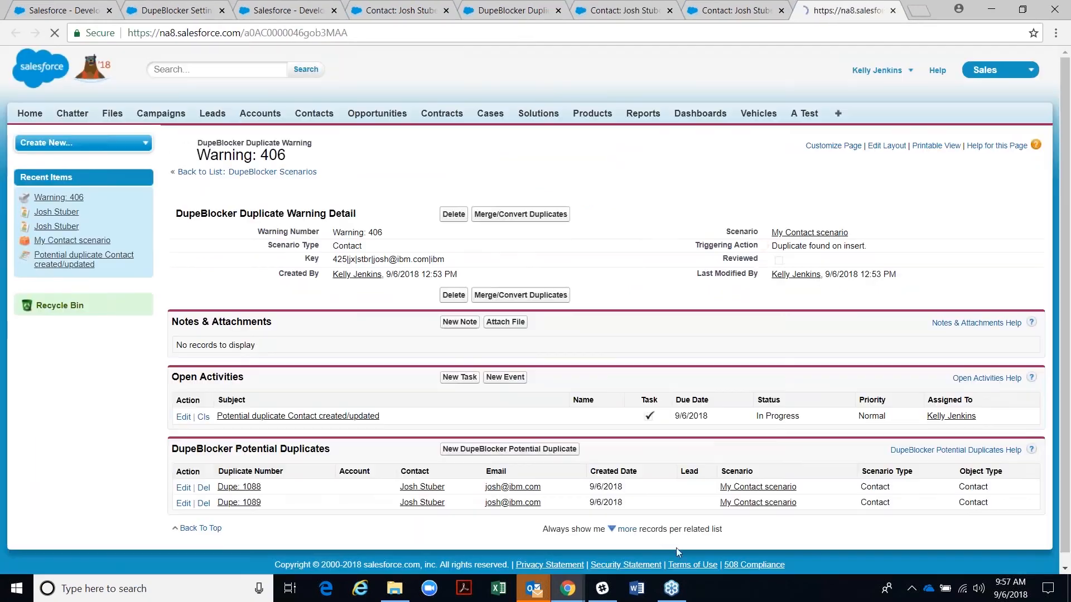
pyautogui.click(481, 298)
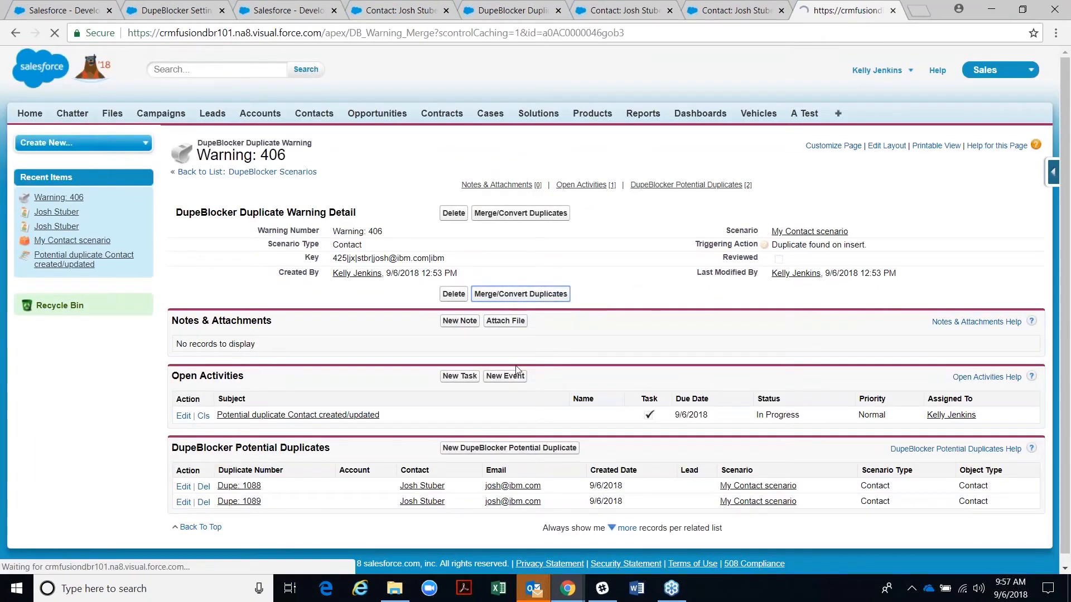
pyautogui.scroll(-2, 502, 390)
pyautogui.click(551, 493)
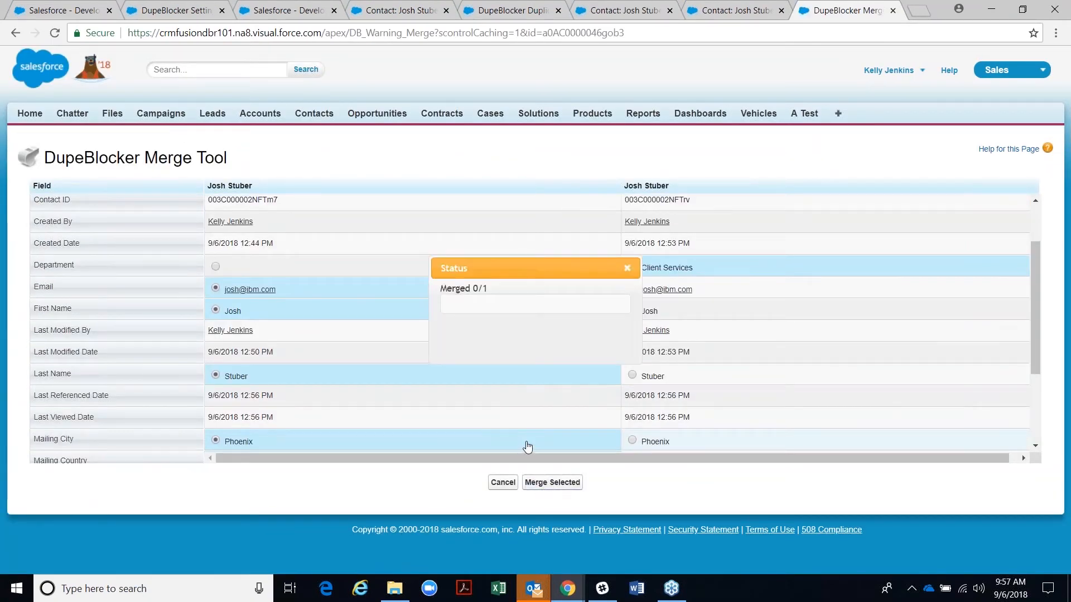
pyautogui.scroll(-8, 523, 528)
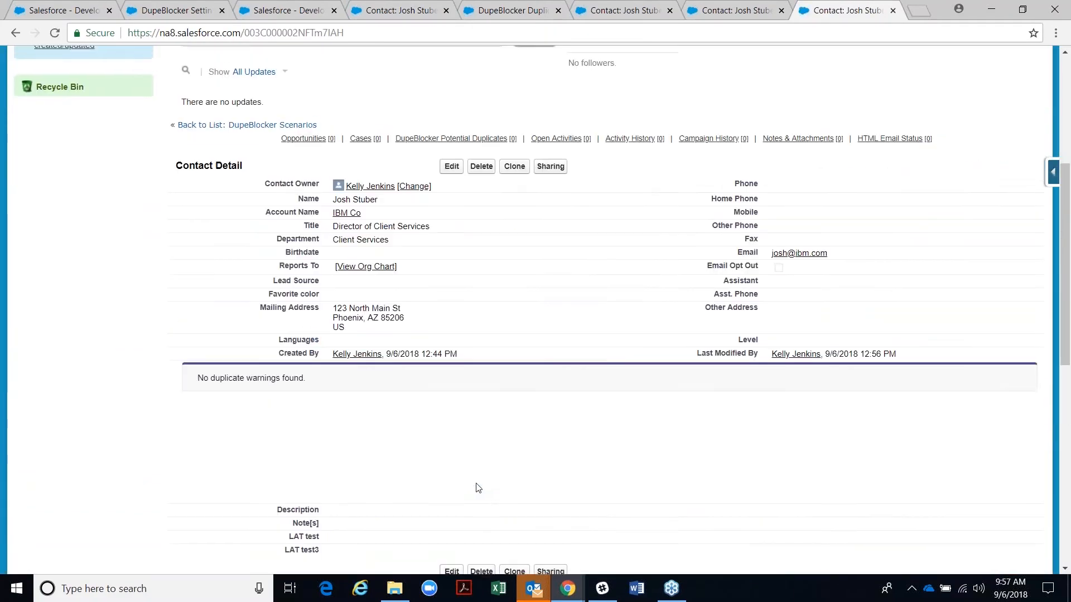
pyautogui.scroll(9, 350, 444)
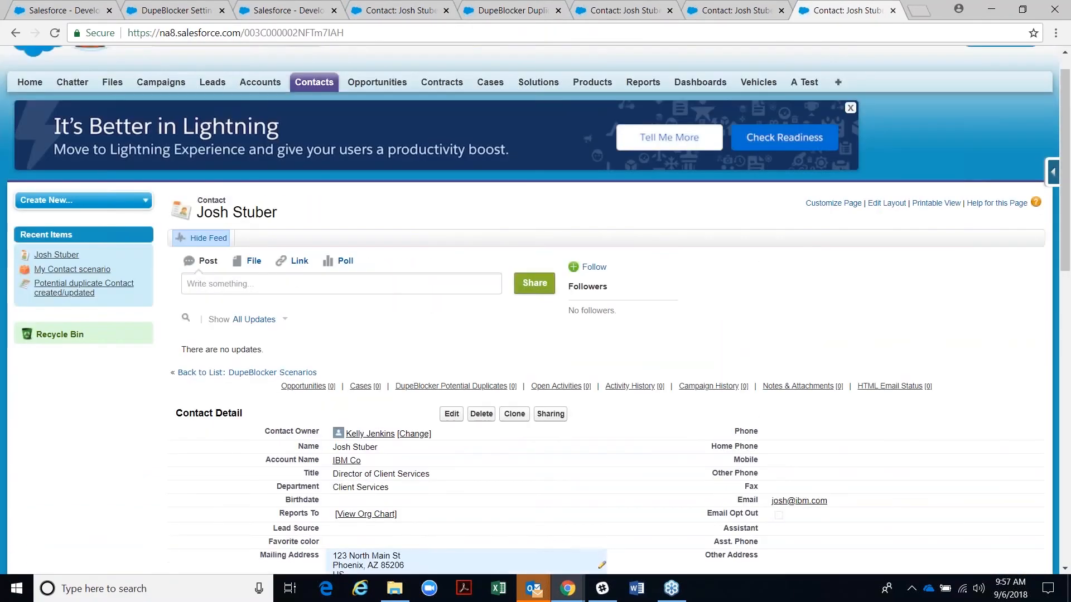
pyautogui.click(515, 414)
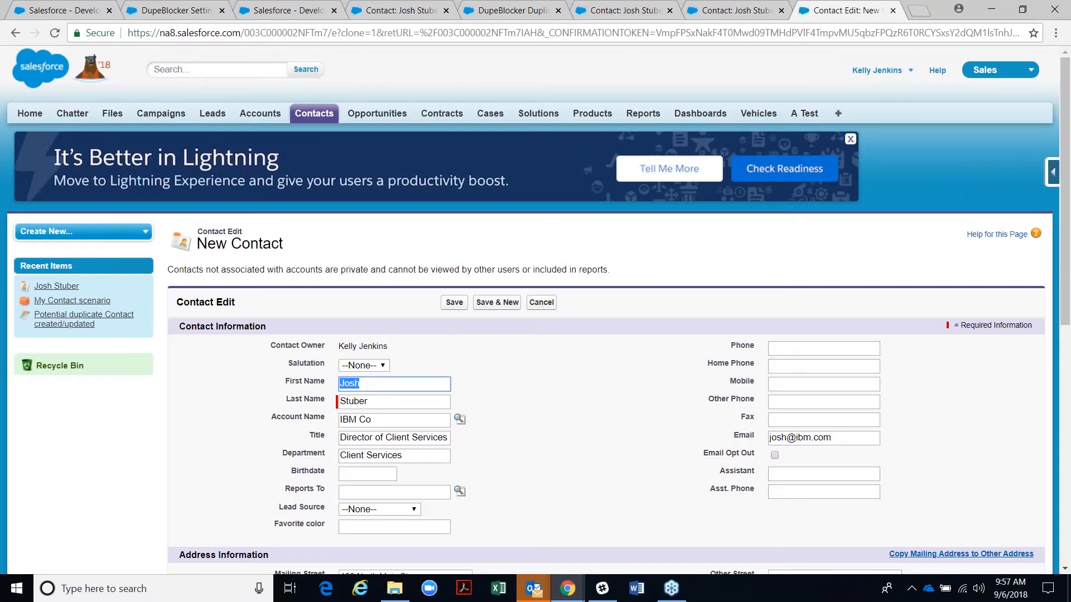
# - Give the clone Birthdate 9/18/2018 and save it
pyautogui.click(367, 478)
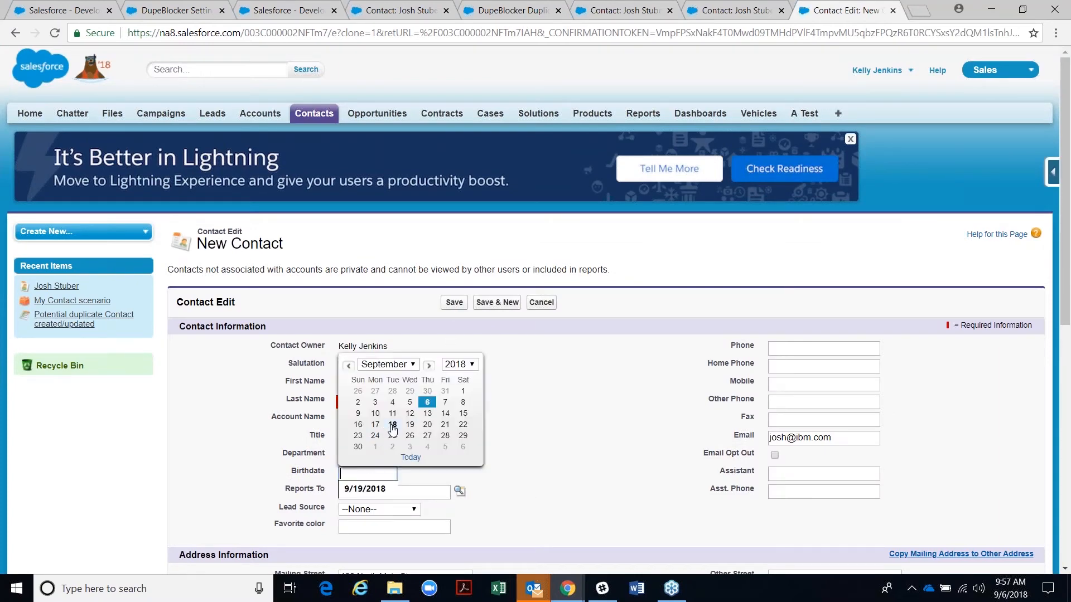
pyautogui.click(389, 427)
pyautogui.click(454, 304)
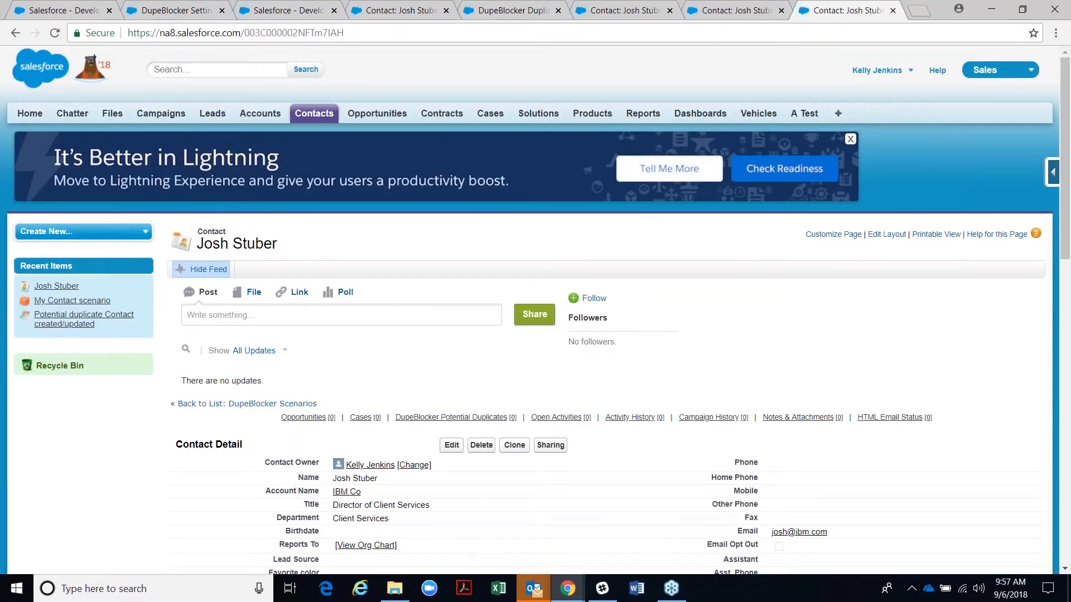
pyautogui.scroll(-1, 502, 462)
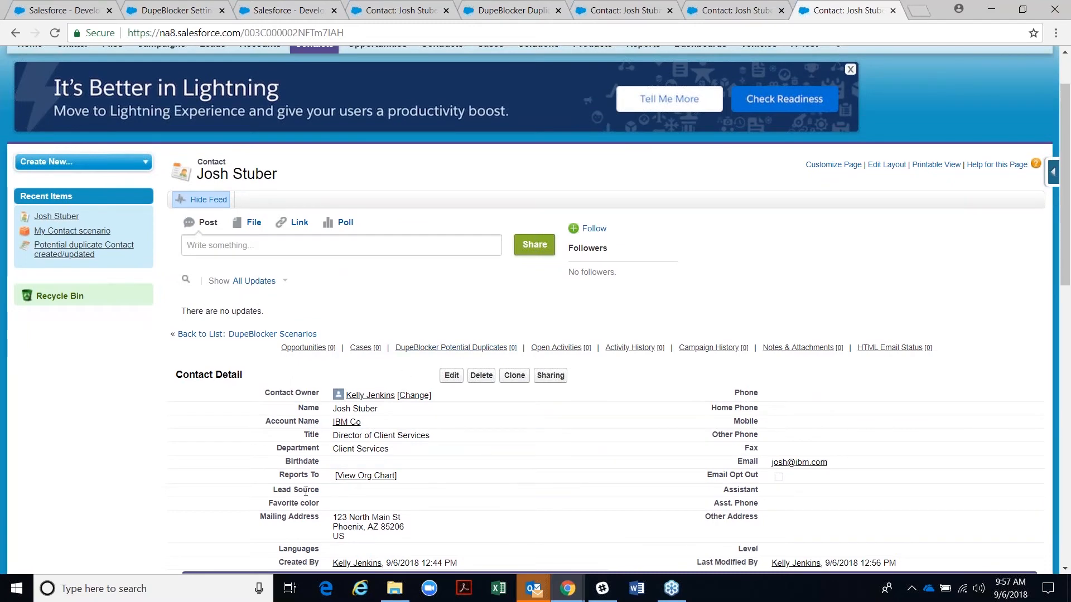
# - Inspect the saved contact's Birthdate, then bring up the My Contact scenario statistics
pyautogui.doubleClick(352, 467)
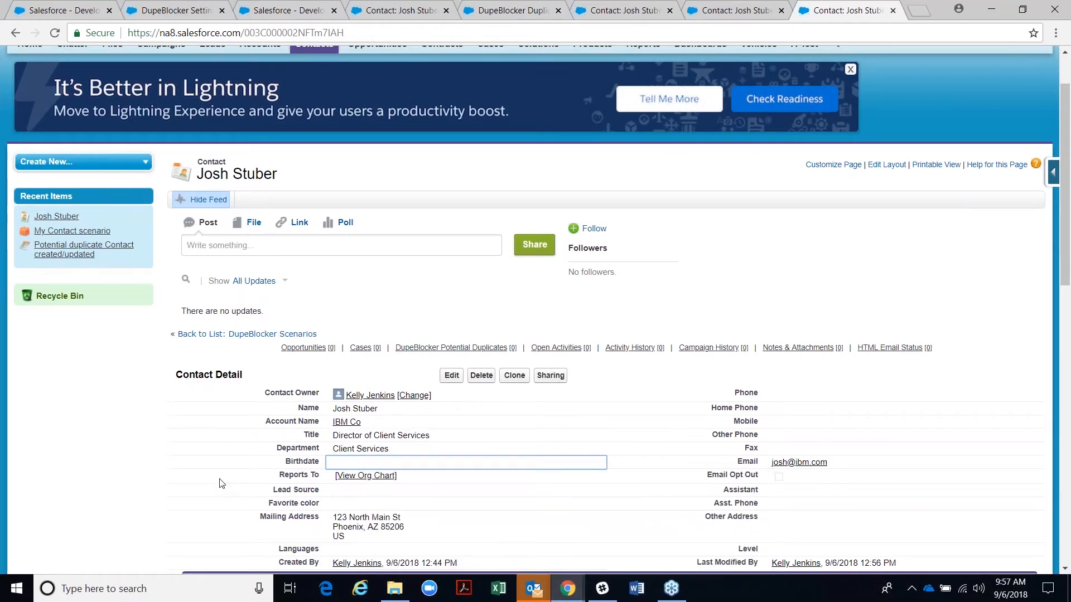
pyautogui.scroll(2, 221, 483)
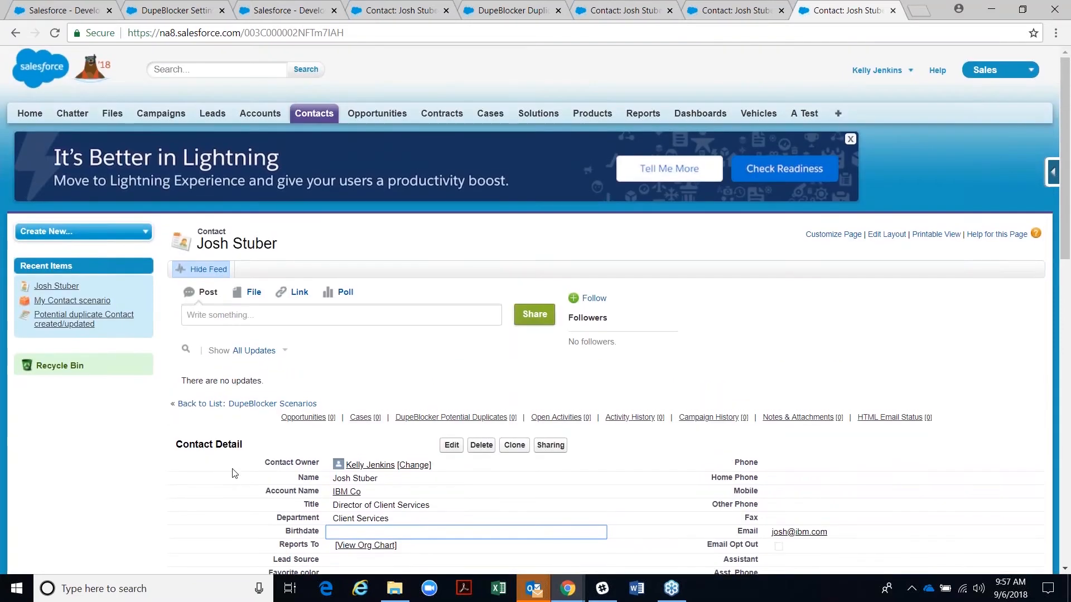
pyautogui.click(273, 8)
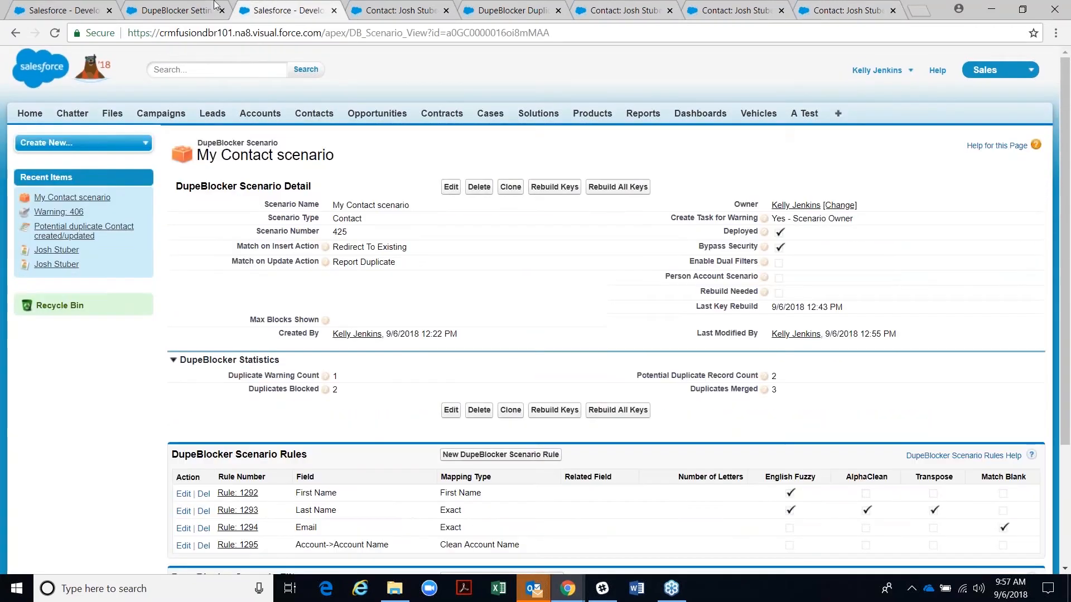
# - Switch My Contact scenario's Match on Insert Action to Auto-Merge, save, and close a leftover tab
pyautogui.click(450, 186)
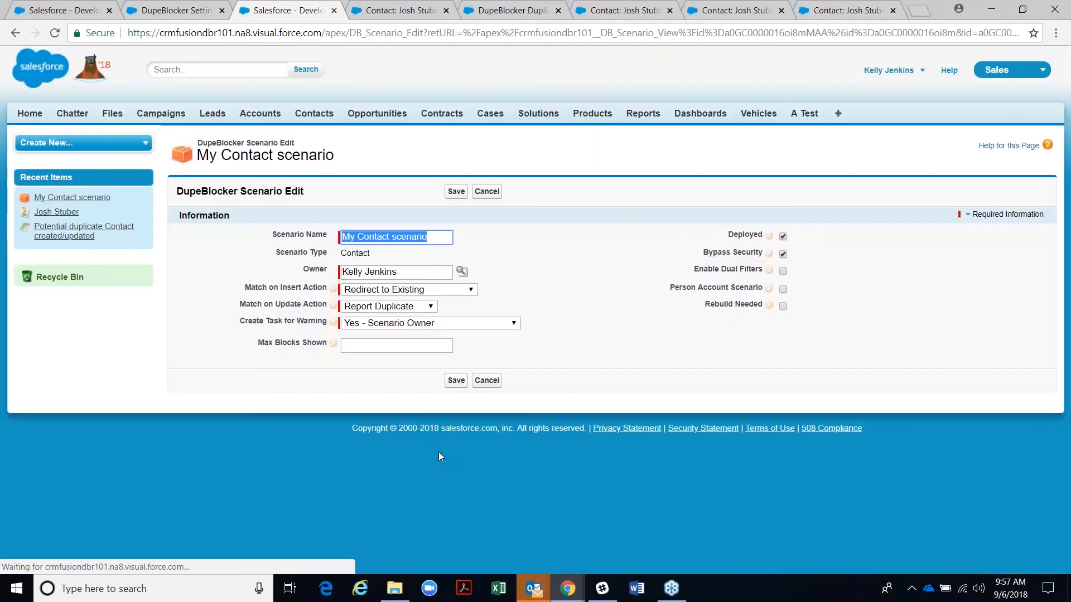
pyautogui.click(388, 291)
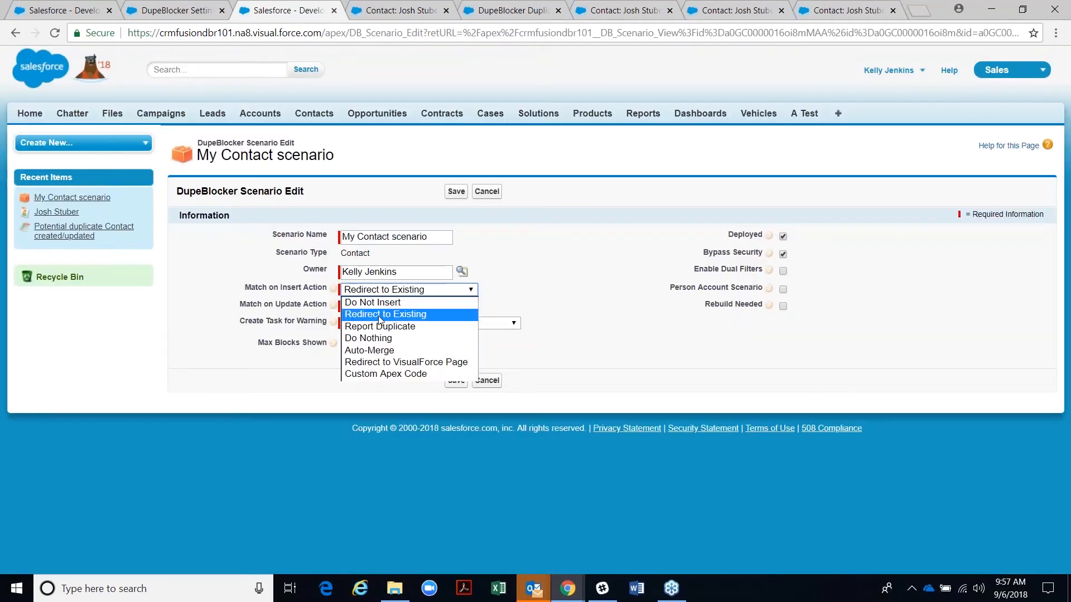
pyautogui.click(382, 350)
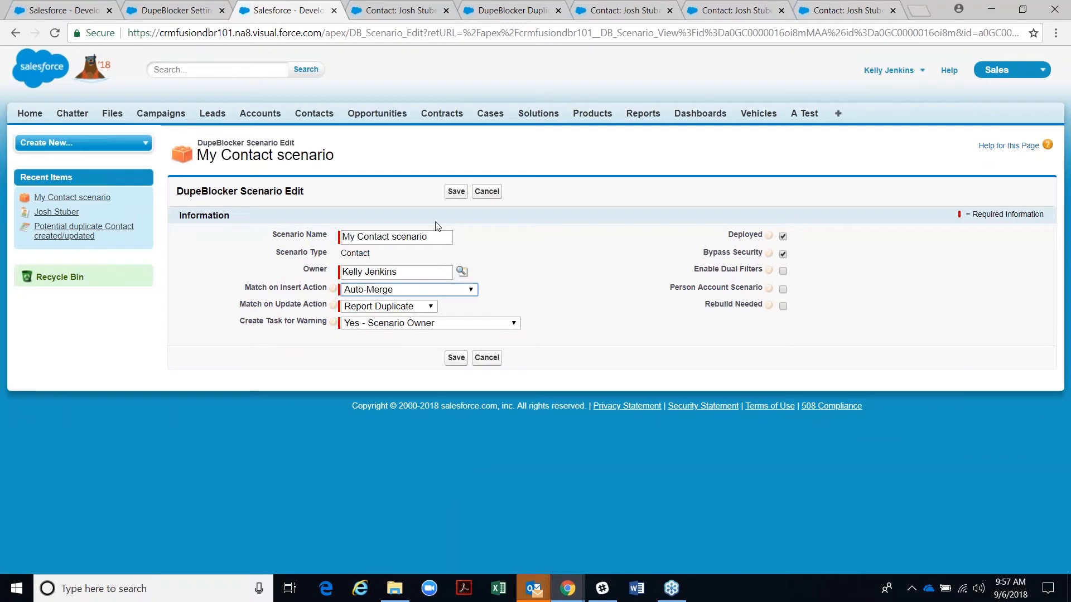
pyautogui.click(455, 193)
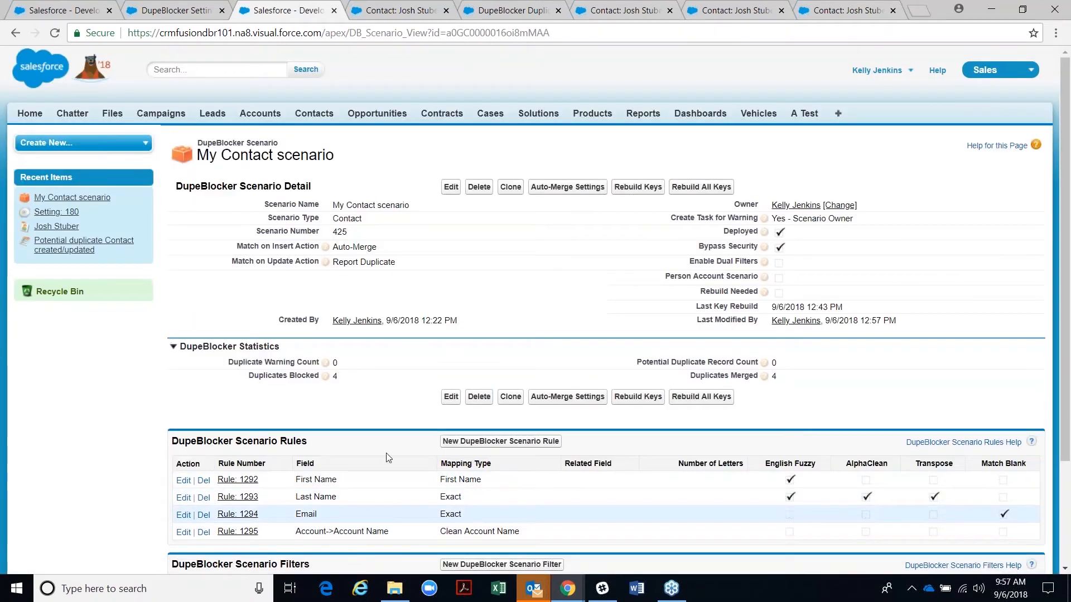
pyautogui.click(446, 10)
pyautogui.click(446, 10)
pyautogui.click(446, 10)
pyautogui.click(406, 13)
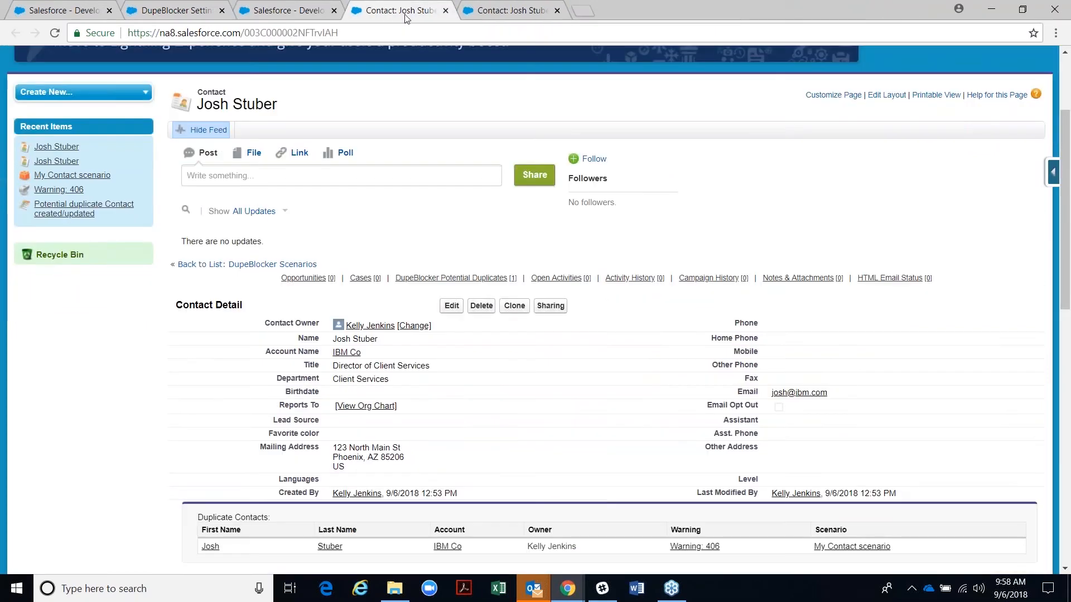
pyautogui.click(445, 11)
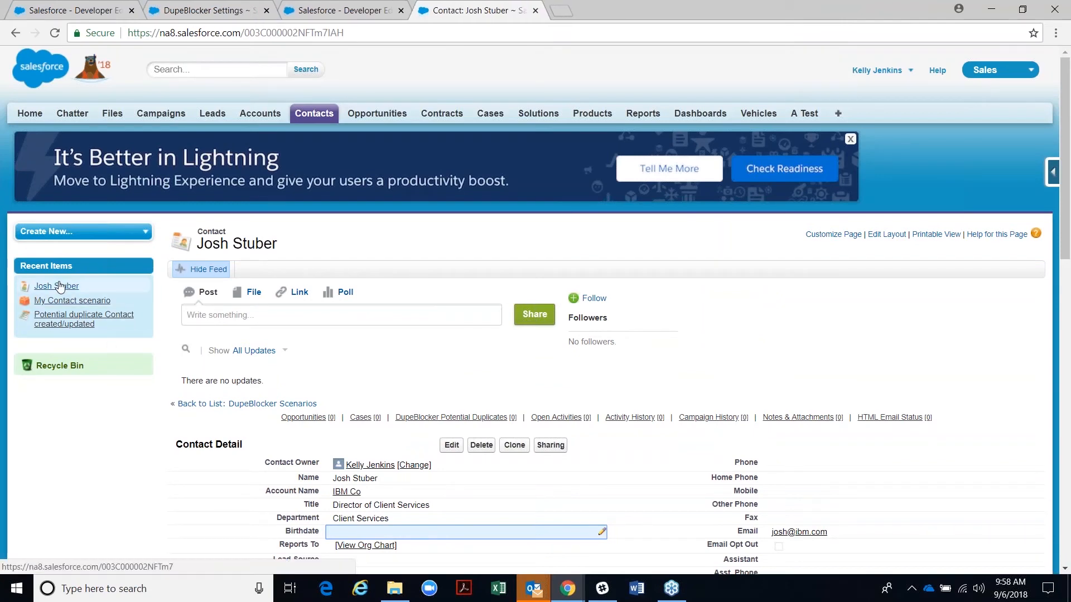
pyautogui.click(513, 446)
pyautogui.click(389, 526)
pyautogui.write('green')
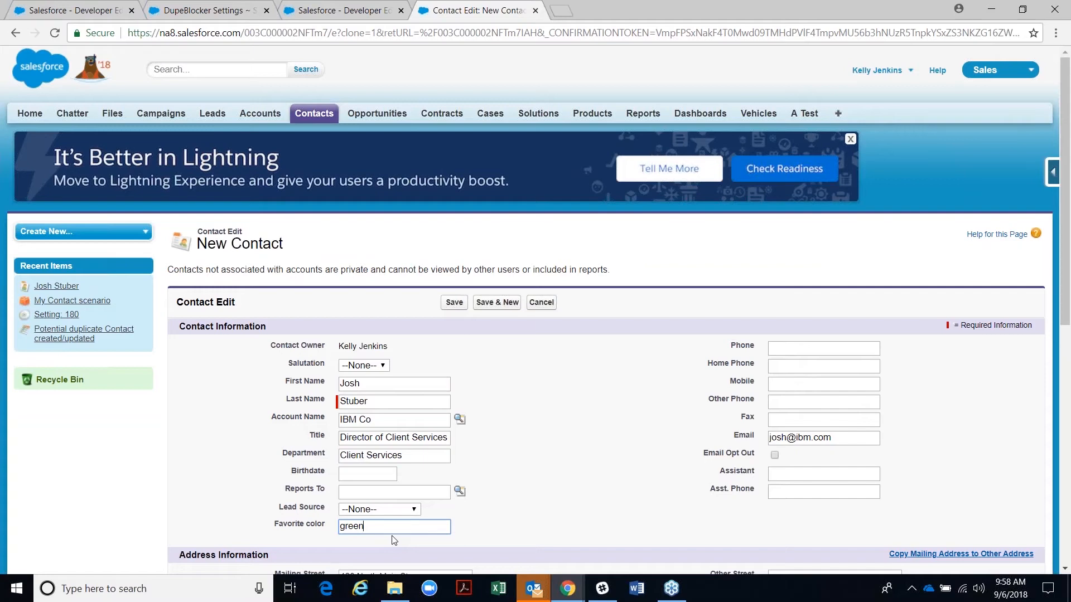
pyautogui.click(375, 512)
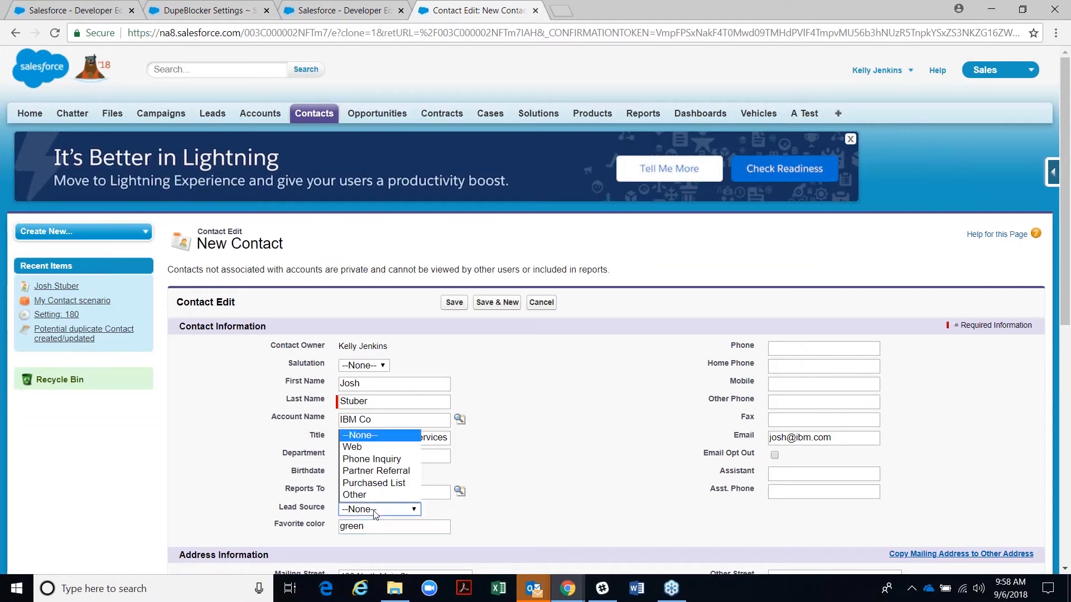
pyautogui.click(355, 495)
pyautogui.moveTo(410, 574)
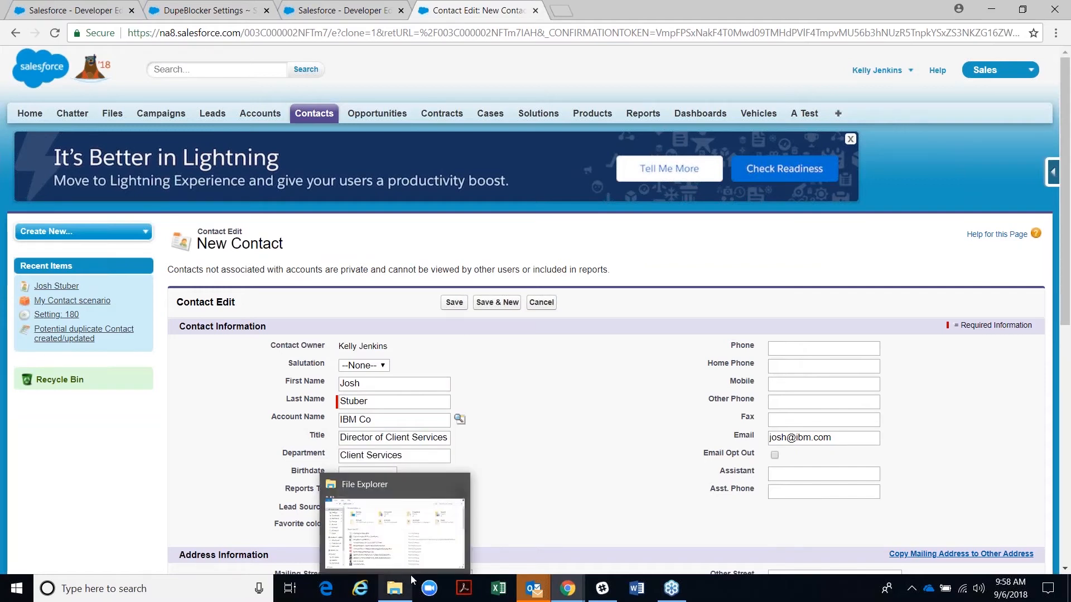
pyautogui.click(454, 302)
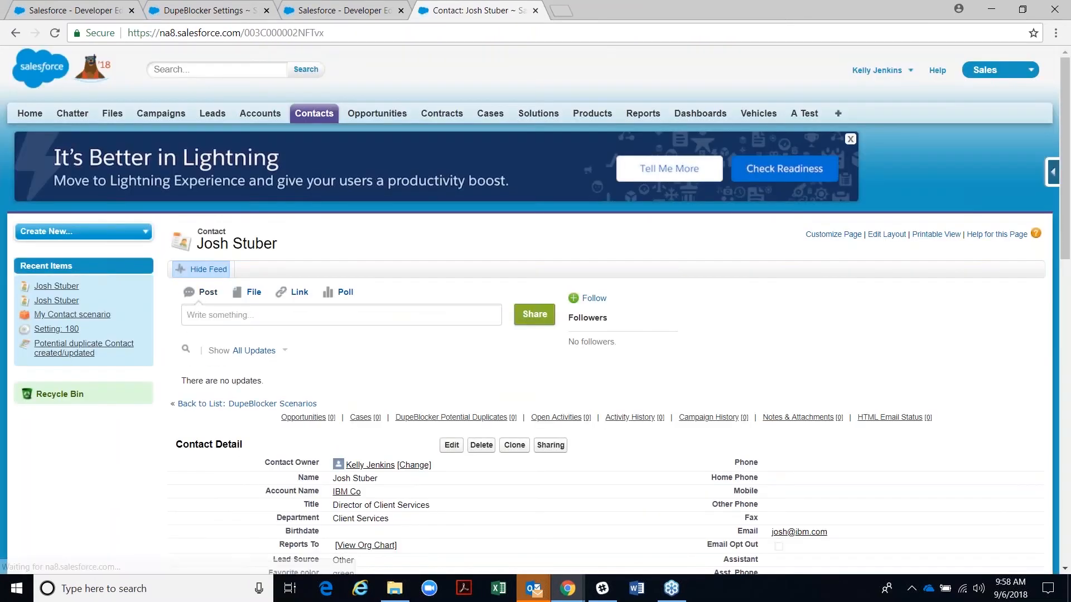
pyautogui.scroll(-4, 335, 379)
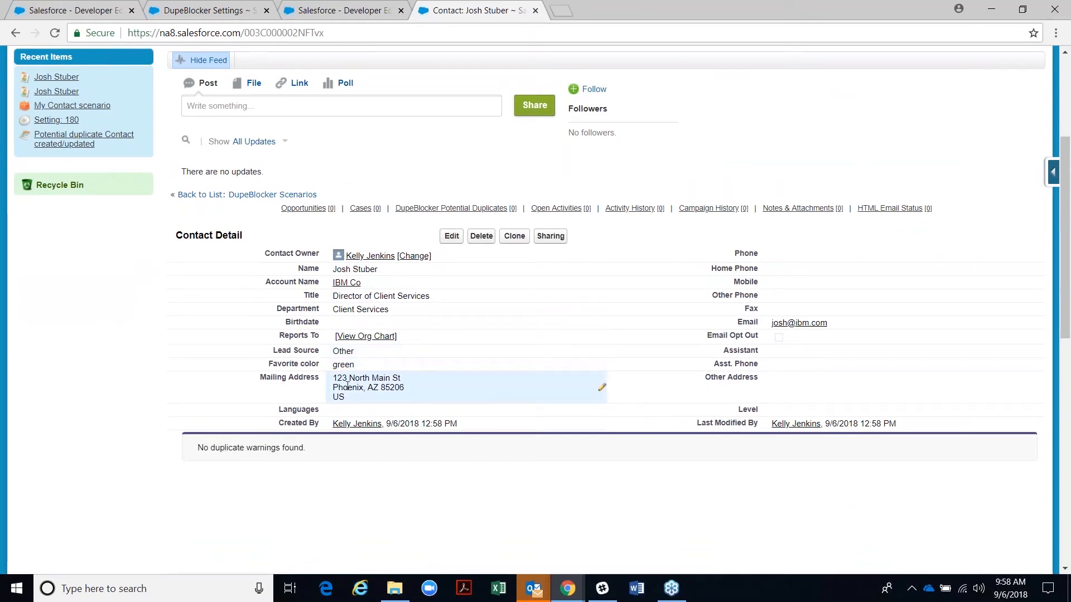
pyautogui.press('F5')
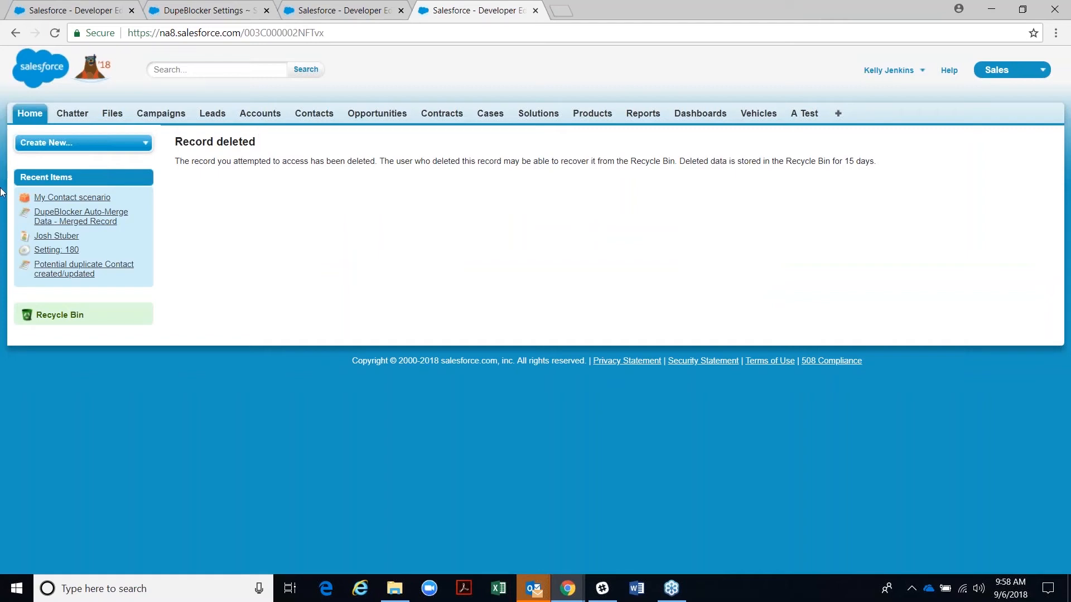
pyautogui.click(56, 236)
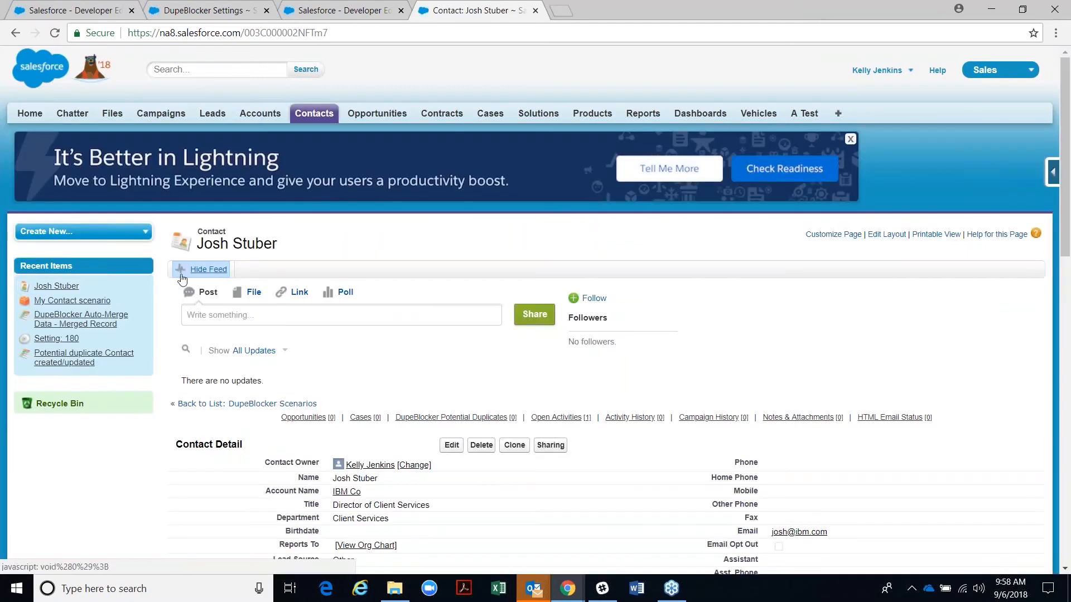
pyautogui.scroll(-5, 290, 240)
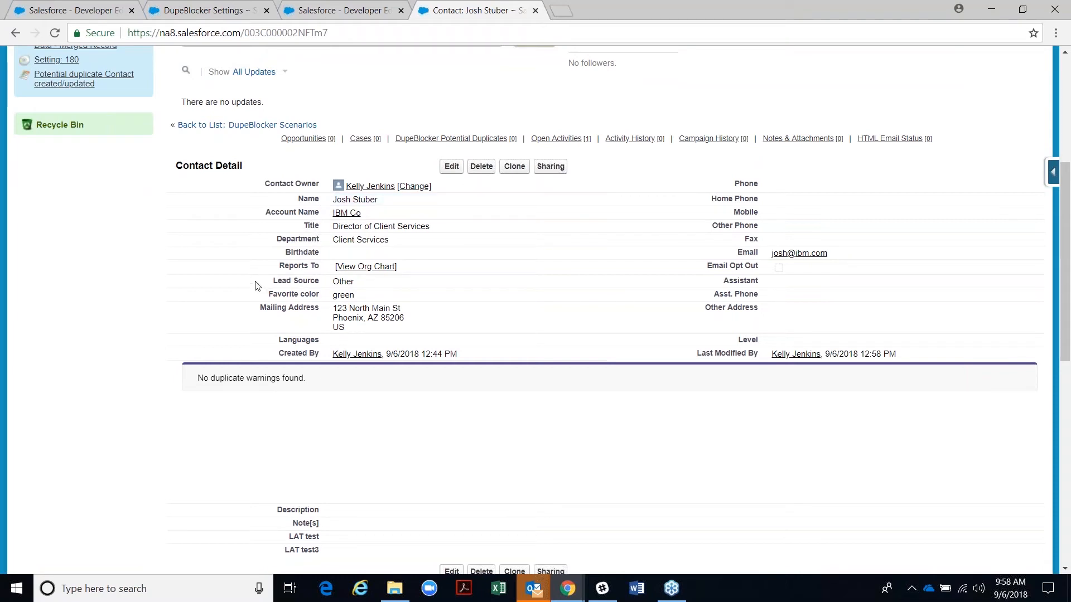
pyautogui.doubleClick(337, 282)
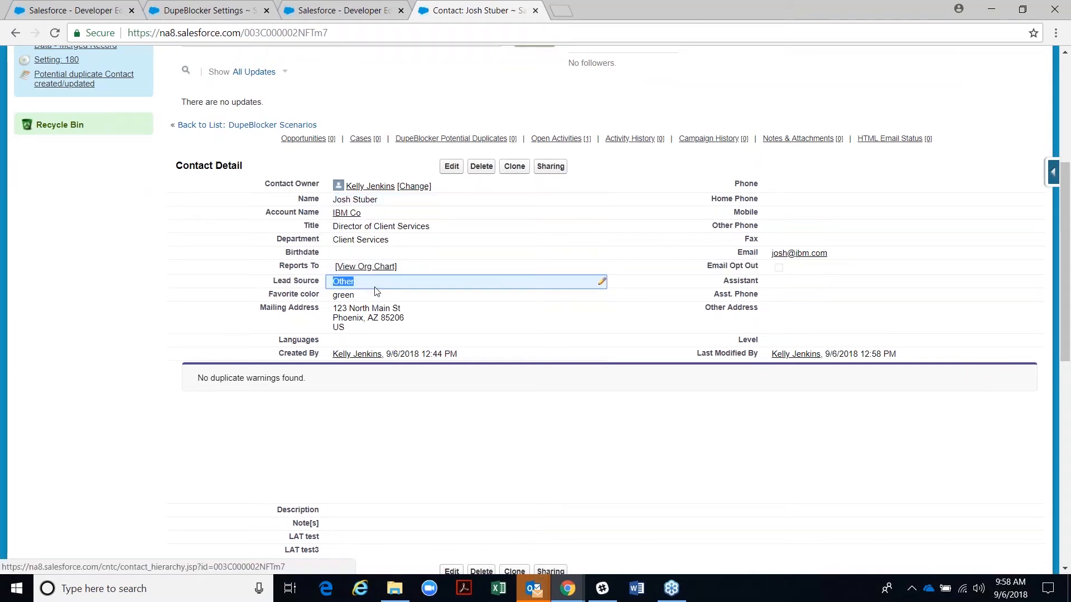
pyautogui.doubleClick(347, 296)
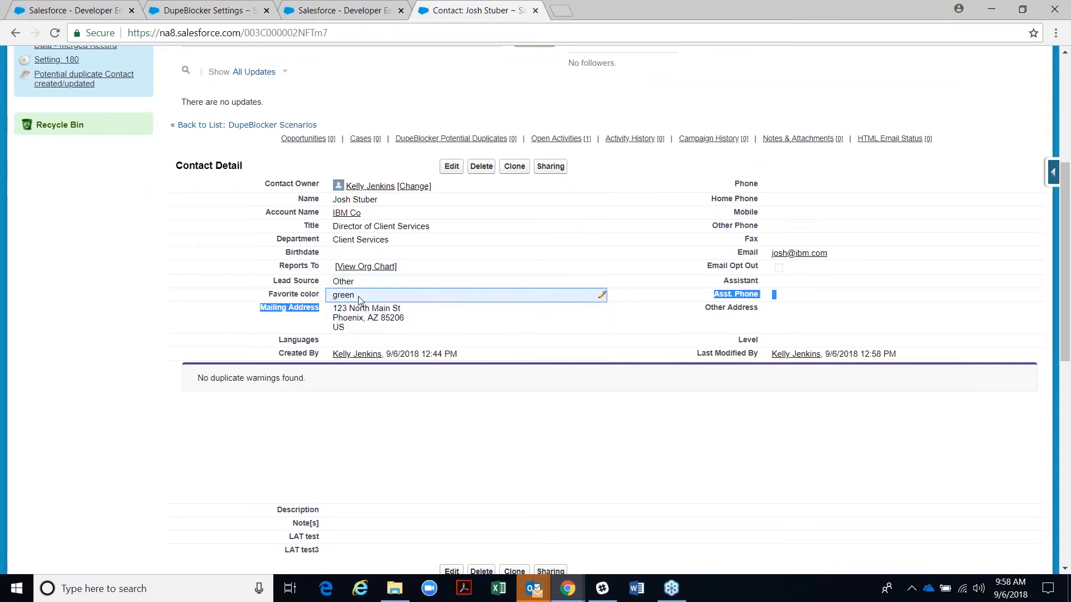
pyautogui.scroll(-10, 358, 299)
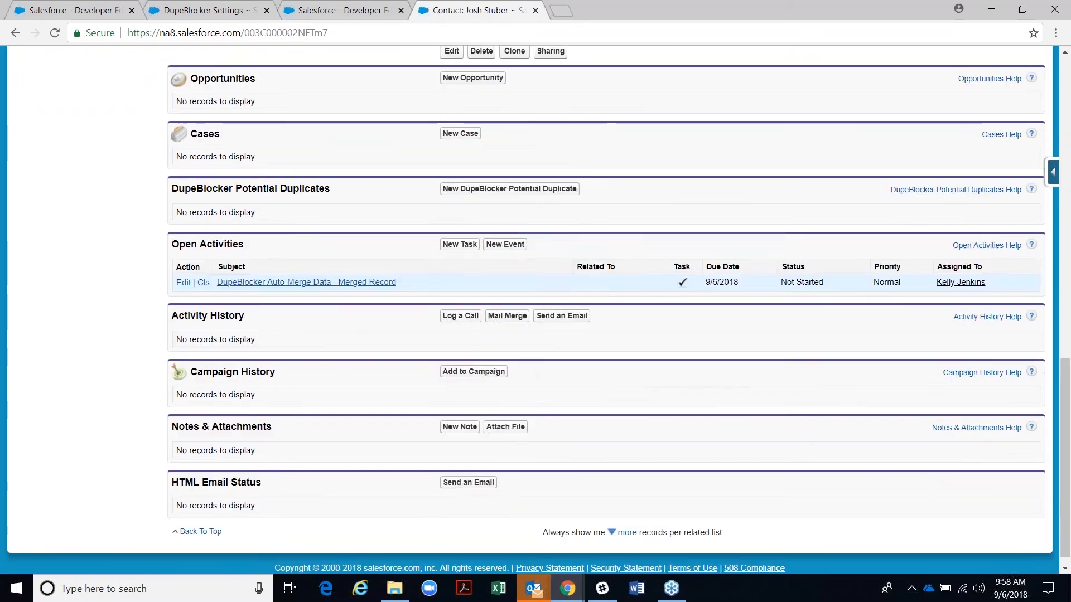
pyautogui.scroll(6, 350, 293)
pyautogui.scroll(-4, 350, 294)
pyautogui.scroll(6, 348, 292)
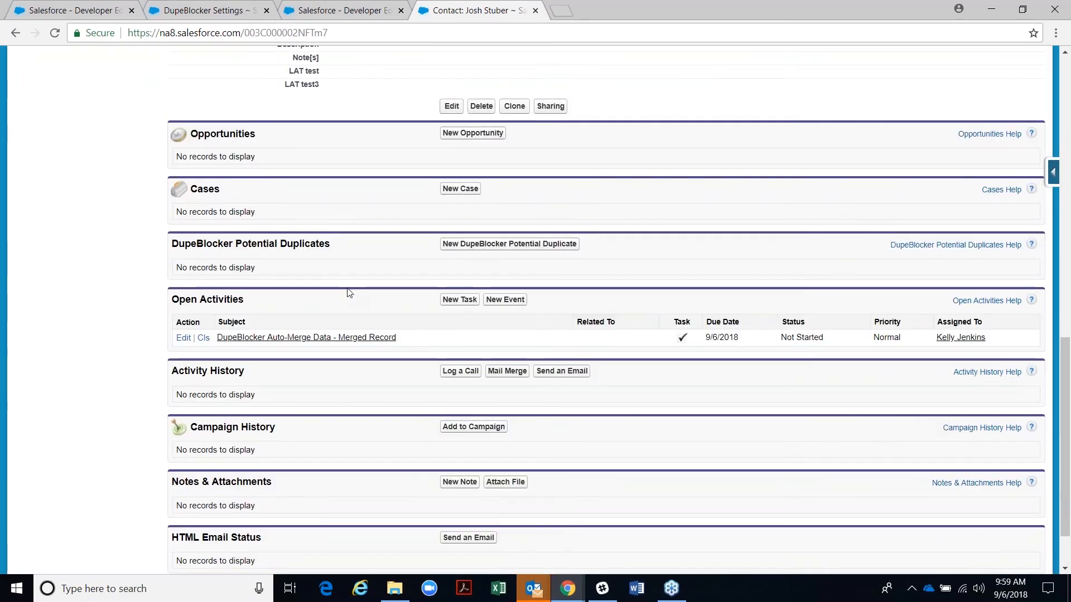
pyautogui.scroll(1, 344, 290)
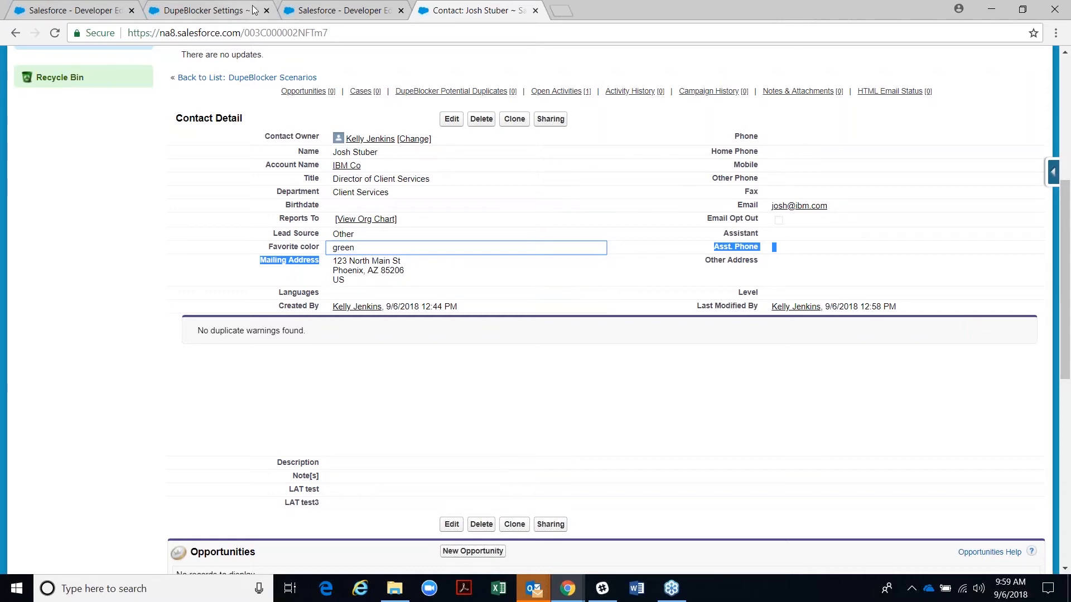
# - Open the My Contact scenario's Auto-Merge Settings and keep Merge Target as Oldest Record
pyautogui.click(313, 8)
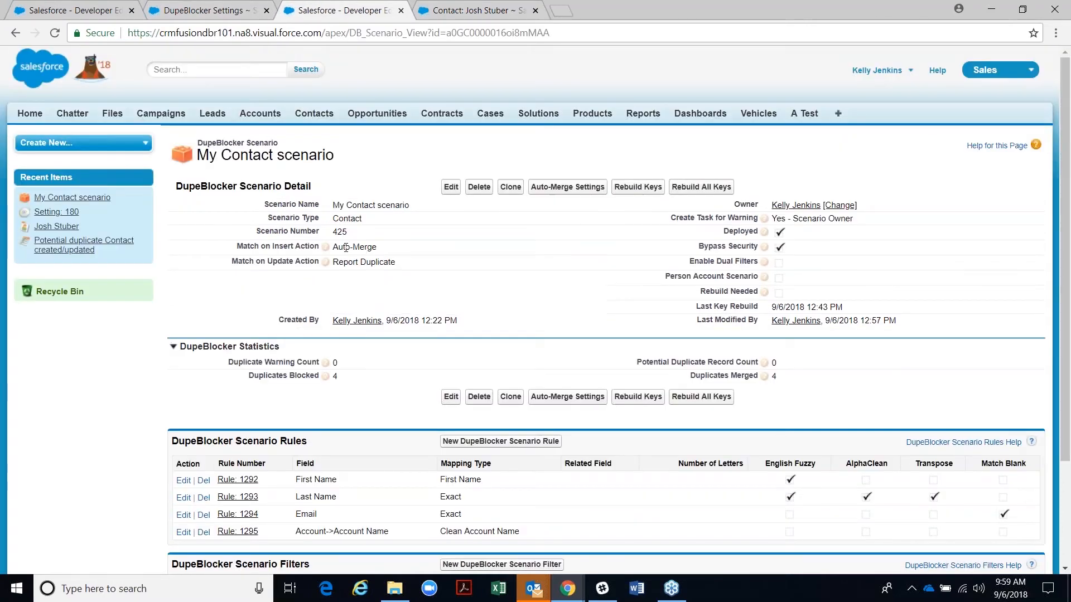
pyautogui.click(552, 192)
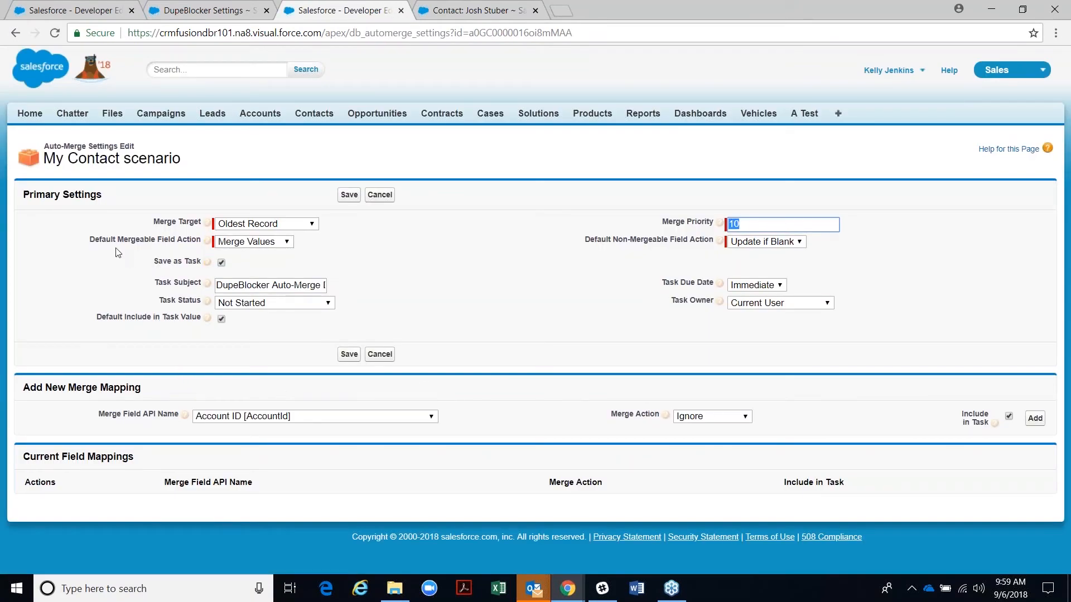
pyautogui.moveTo(151, 225); pyautogui.dragTo(202, 225)
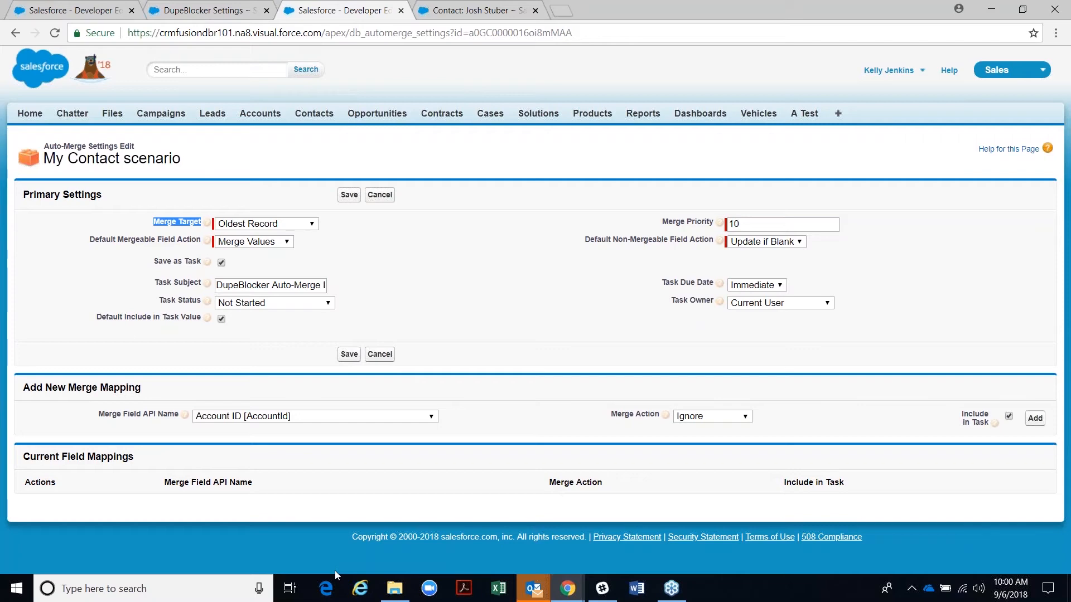
pyautogui.click(179, 222)
pyautogui.click(312, 224)
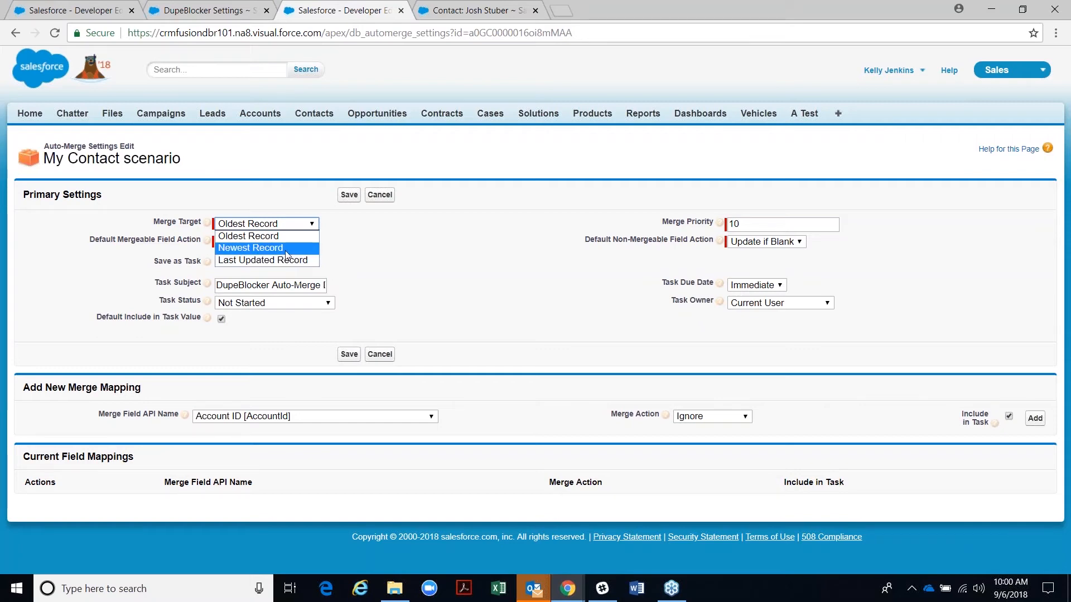
pyautogui.click(266, 240)
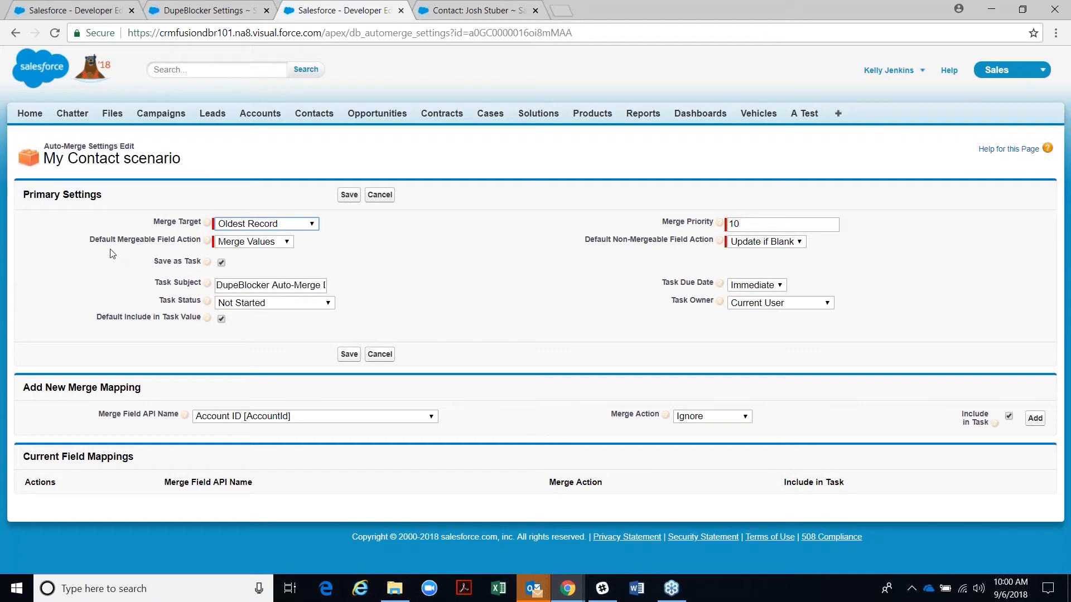
pyautogui.moveTo(116, 245); pyautogui.dragTo(175, 242)
pyautogui.moveTo(611, 245); pyautogui.dragTo(691, 256)
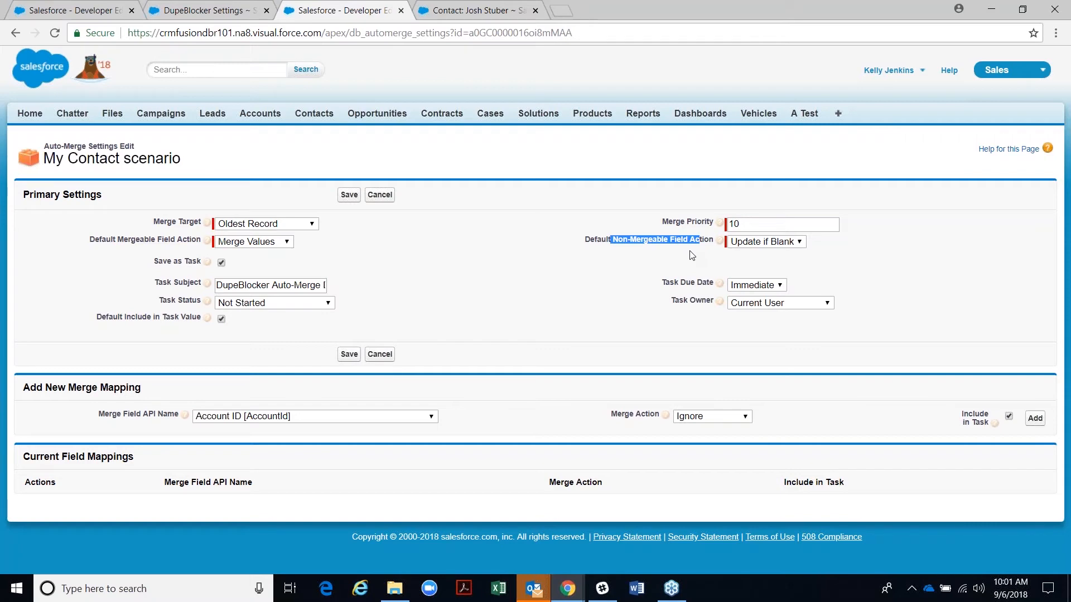
pyautogui.moveTo(654, 257); pyautogui.dragTo(614, 245)
pyautogui.click(290, 244)
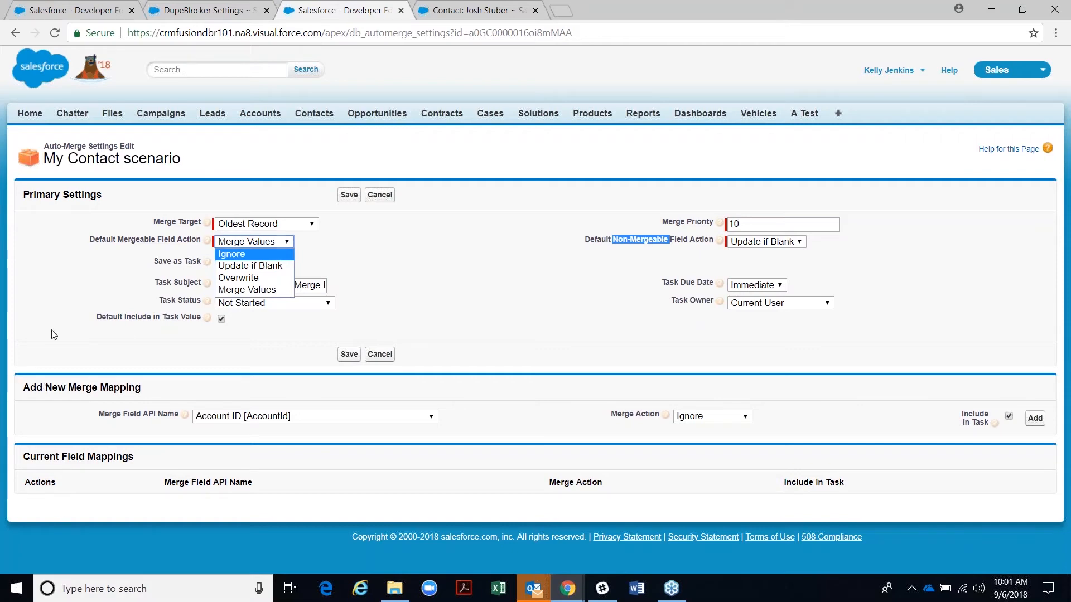
pyautogui.click(229, 290)
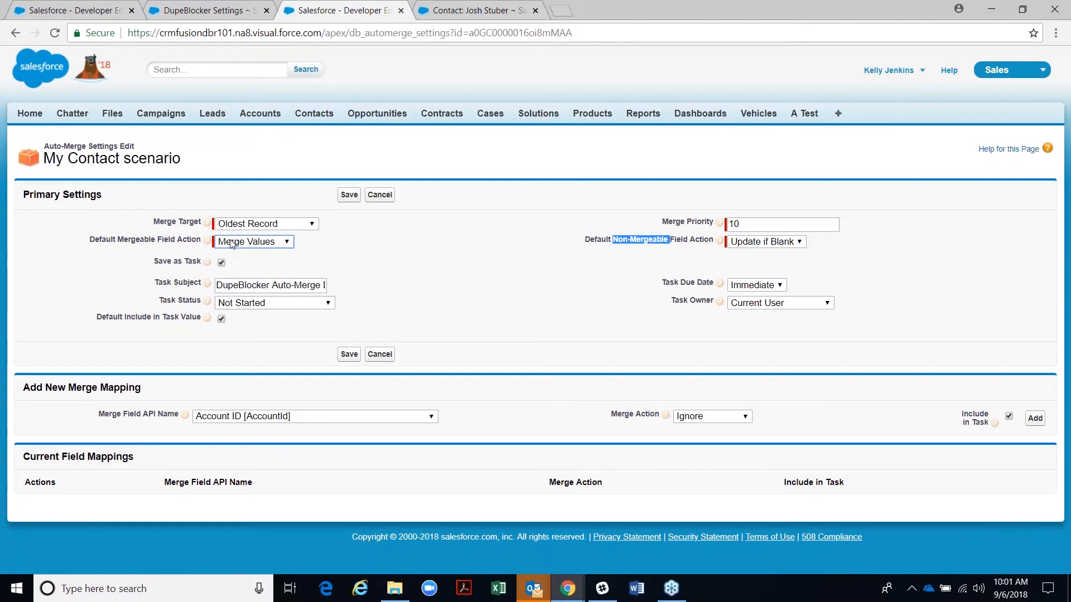
pyautogui.click(252, 244)
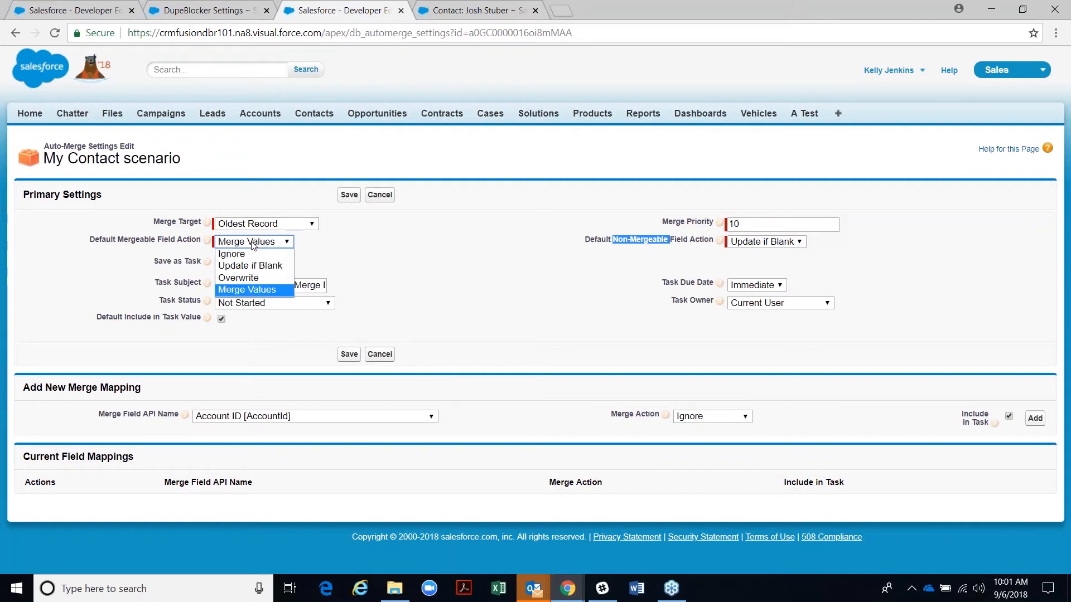
pyautogui.click(240, 279)
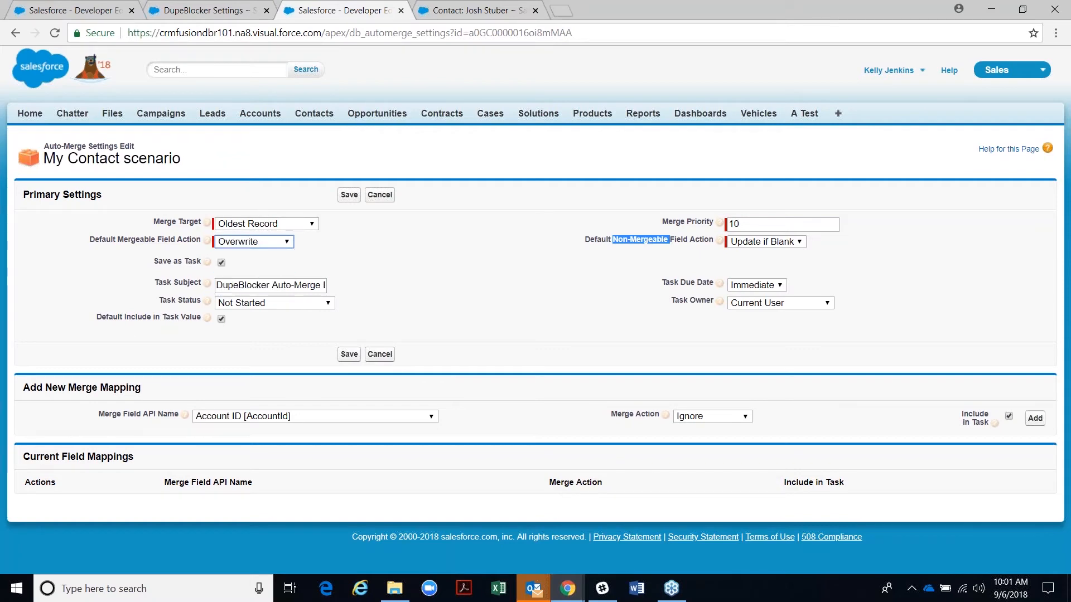
pyautogui.click(223, 244)
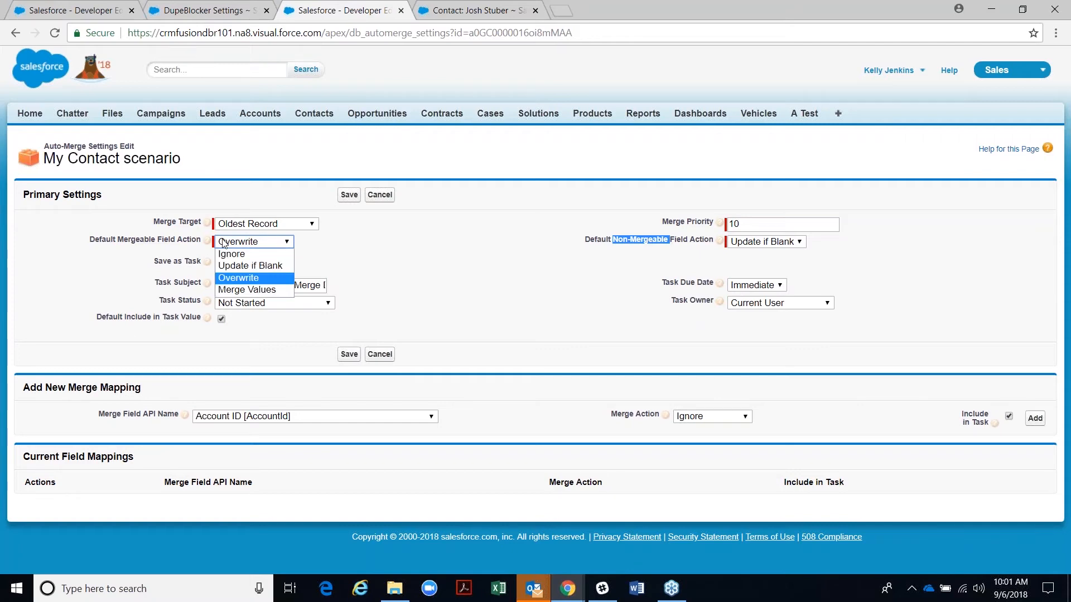
pyautogui.click(264, 266)
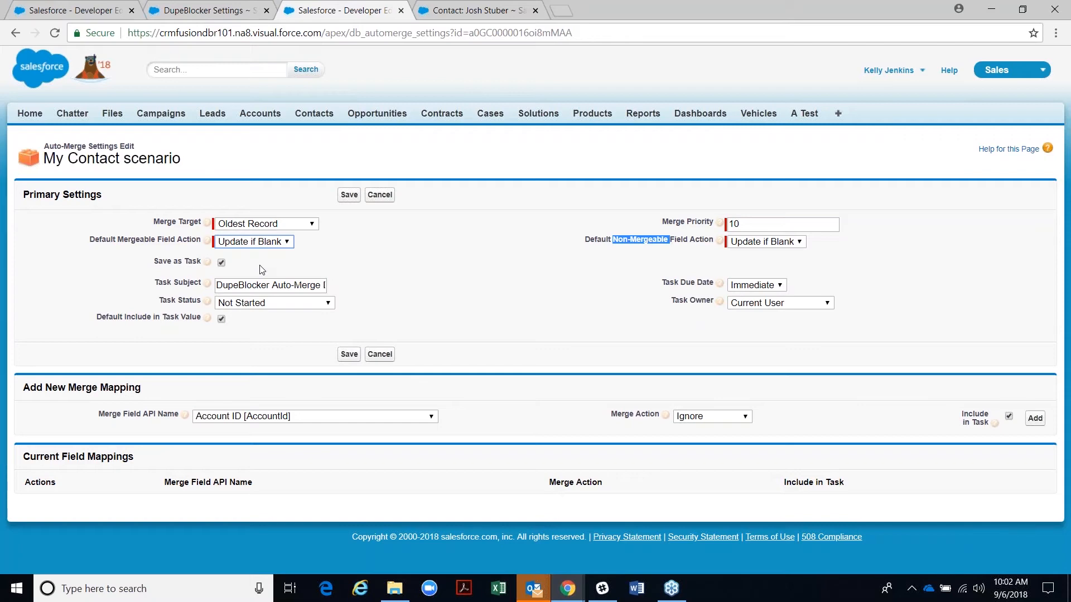
pyautogui.click(247, 242)
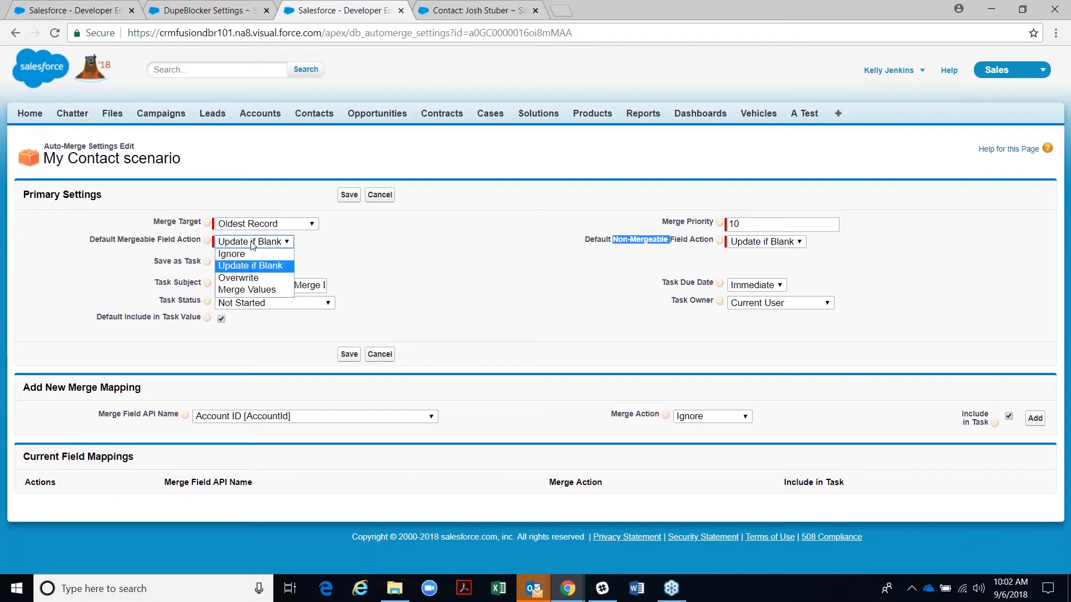
pyautogui.click(238, 254)
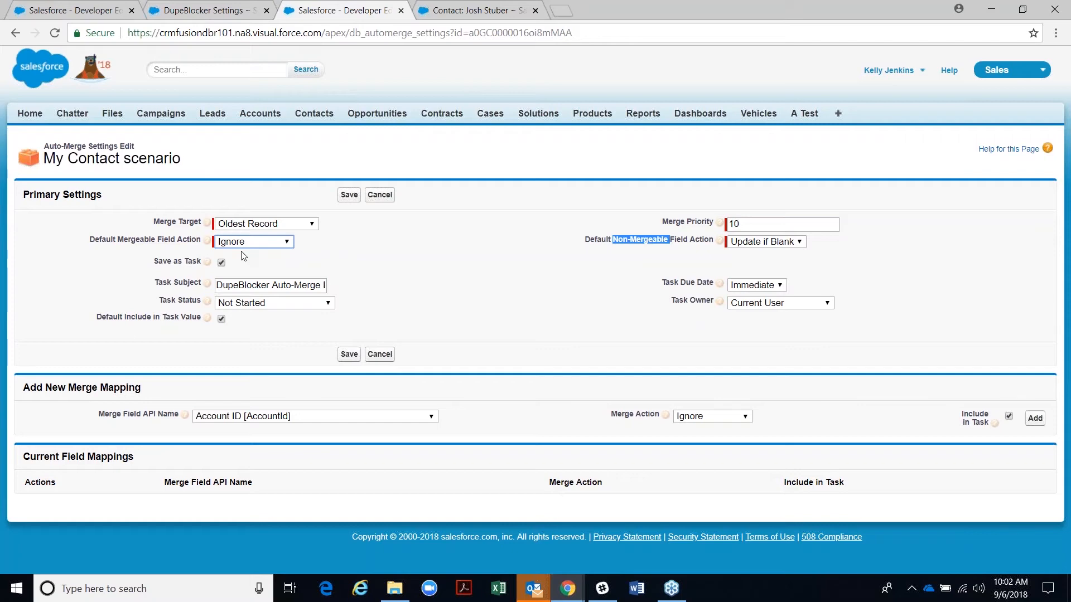
pyautogui.click(253, 243)
pyautogui.click(247, 290)
pyautogui.click(744, 243)
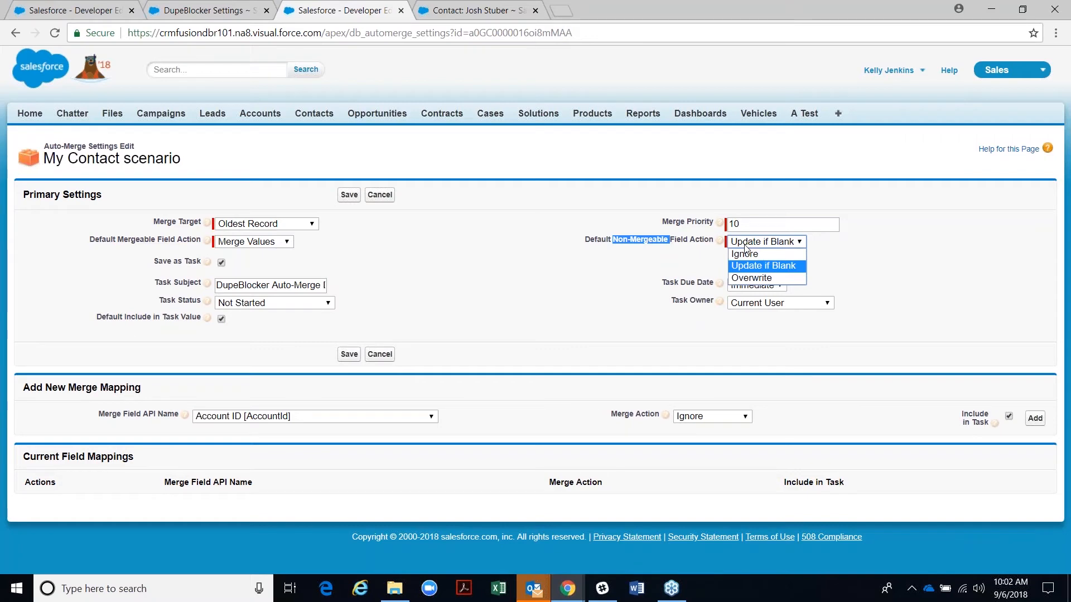
# - Compare the Update if Blank and Ignore non-mergeable field actions, then settle on Overwrite
pyautogui.click(751, 279)
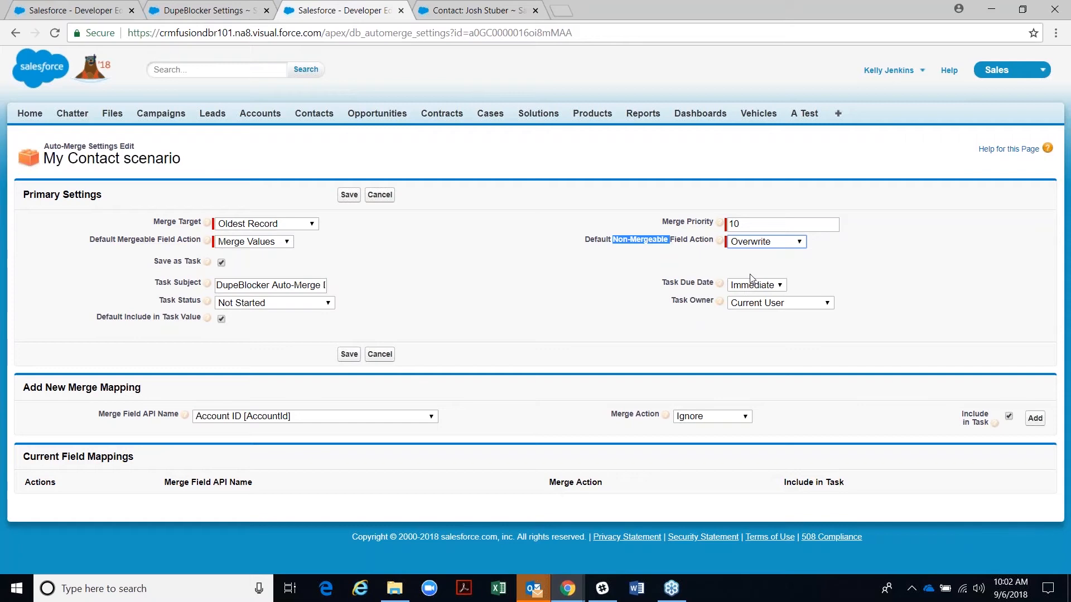
pyautogui.click(742, 245)
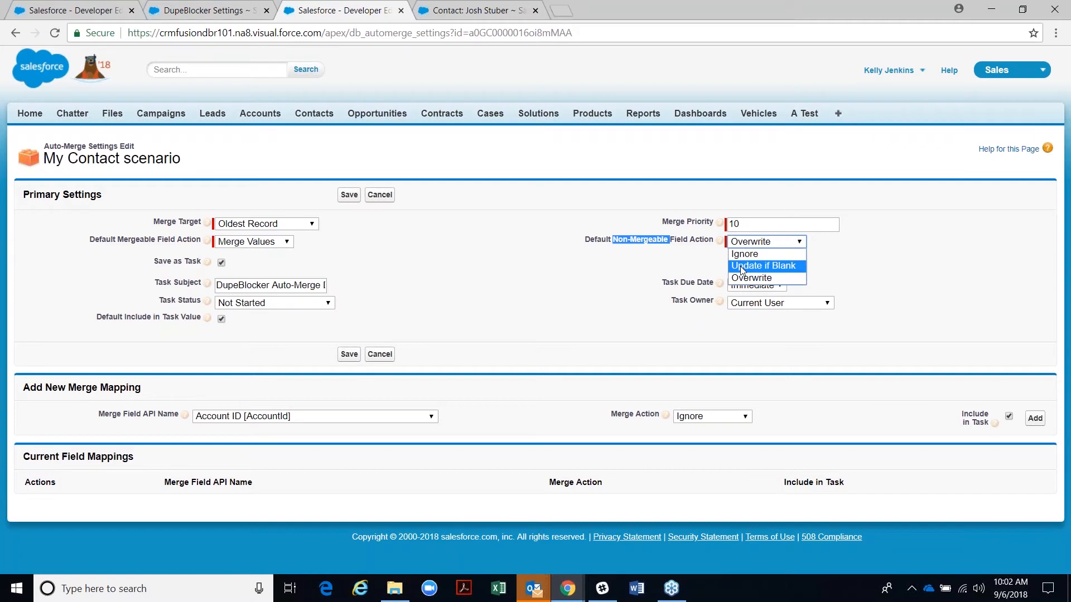
pyautogui.click(741, 266)
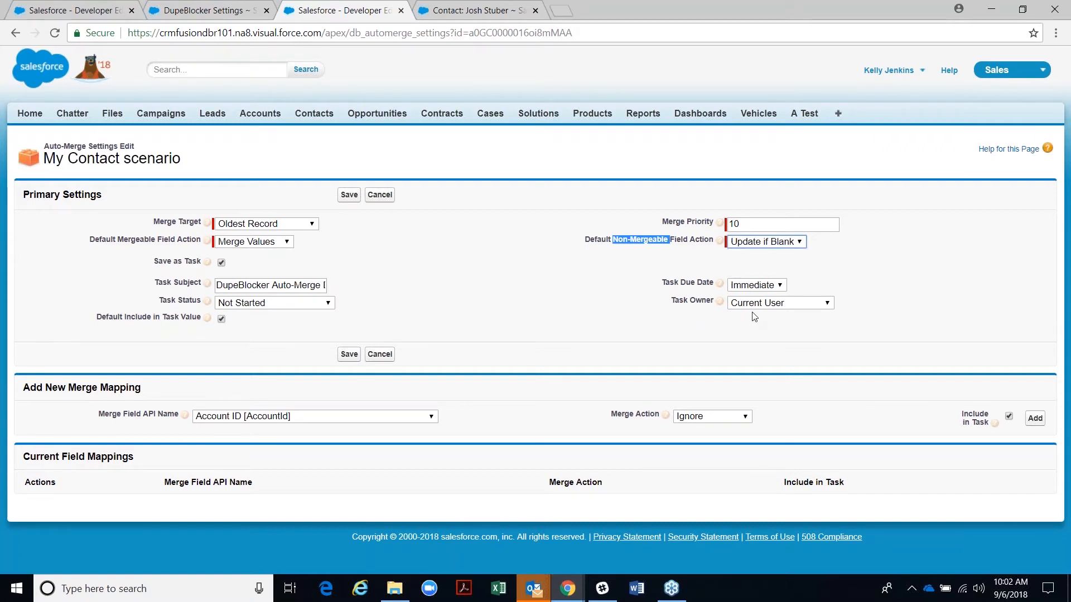
pyautogui.click(765, 245)
pyautogui.click(761, 254)
pyautogui.click(757, 245)
pyautogui.click(752, 279)
pyautogui.click(585, 257)
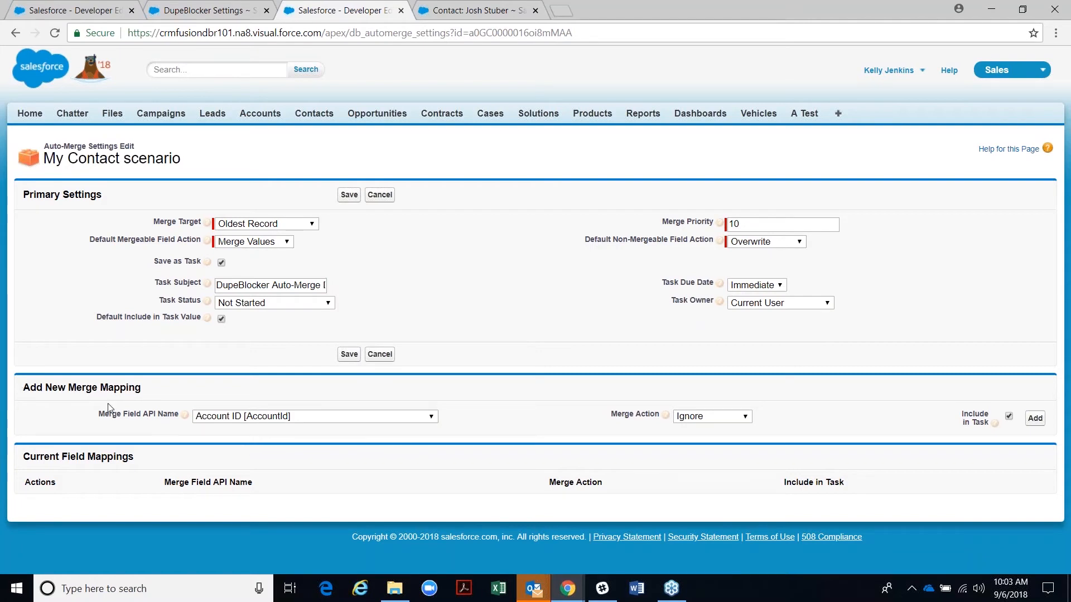
# - Add a Lead Source [LeadSource] merge mapping with the Ignore action to the current mappings
pyautogui.click(431, 418)
pyautogui.scroll(-3, 312, 377)
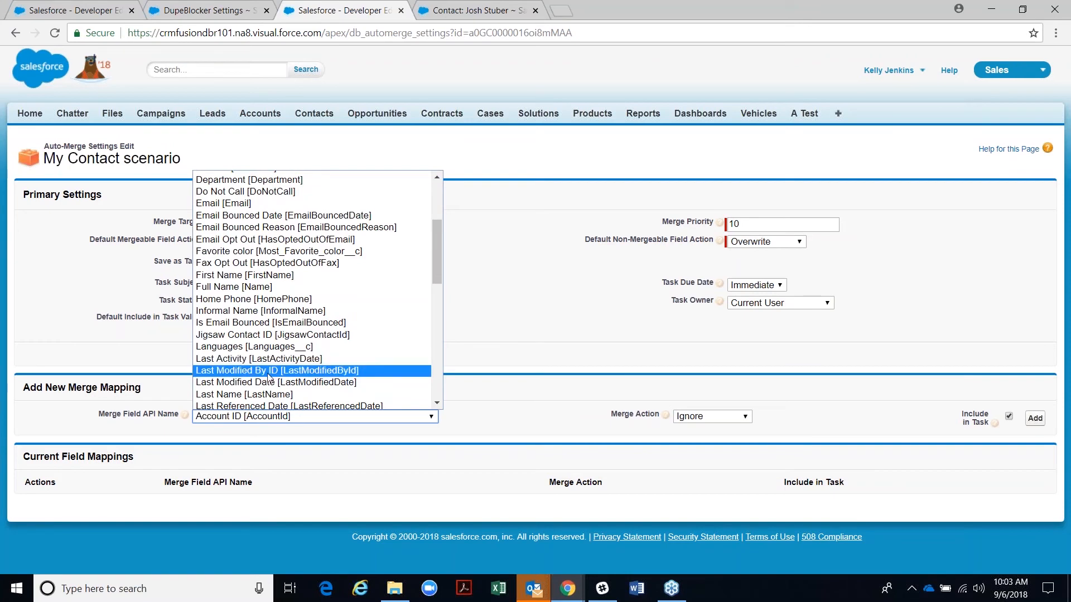
pyautogui.scroll(-3, 266, 379)
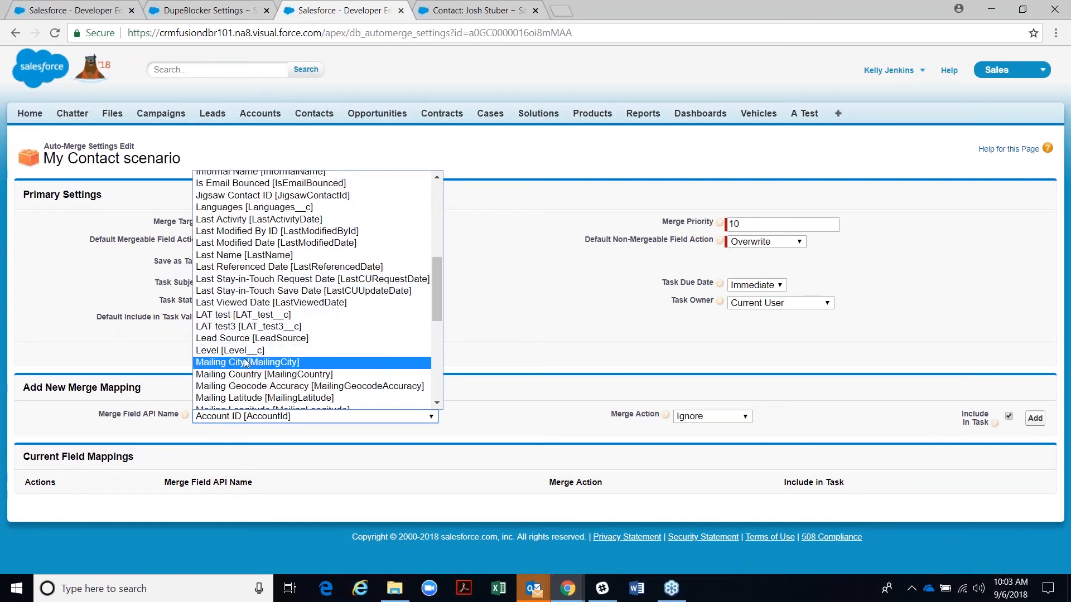
pyautogui.click(245, 339)
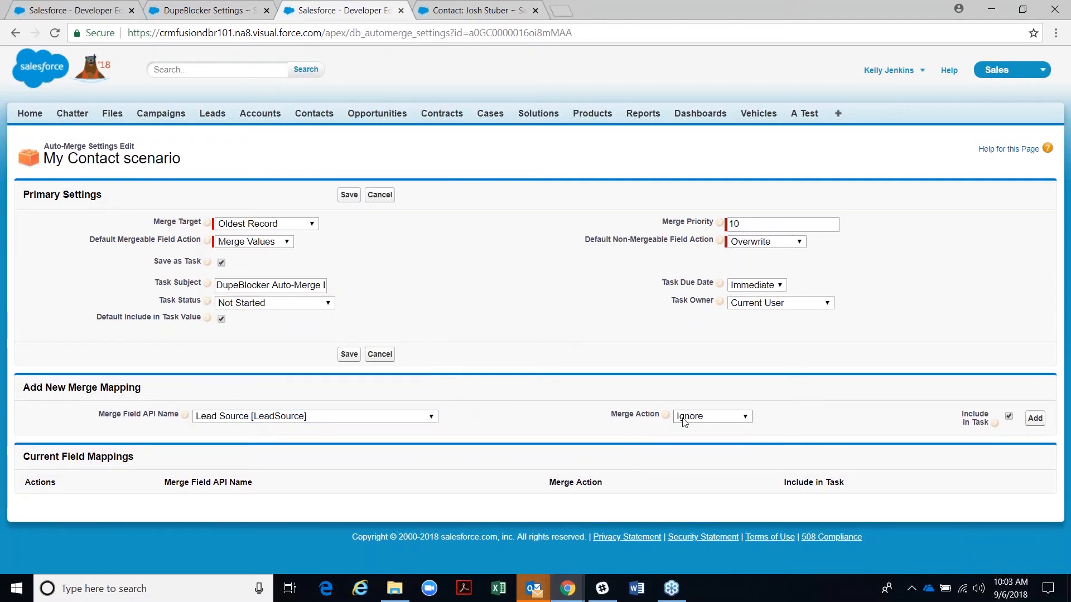
pyautogui.click(1029, 424)
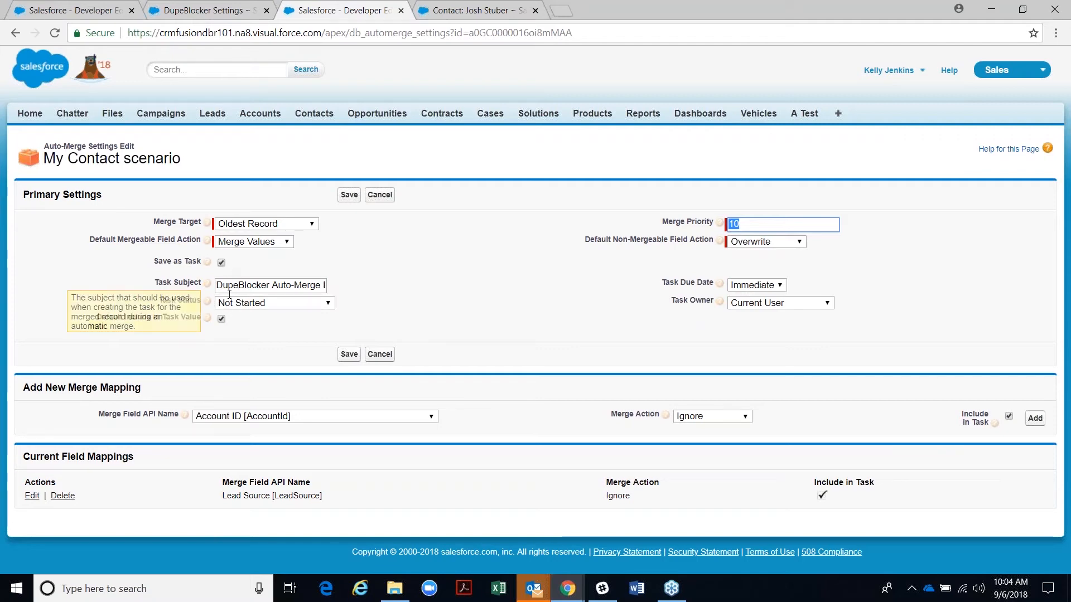
# - Set the auto-merge Task Due Date to None and Task Status to Completed
pyautogui.moveTo(217, 285); pyautogui.dragTo(351, 324)
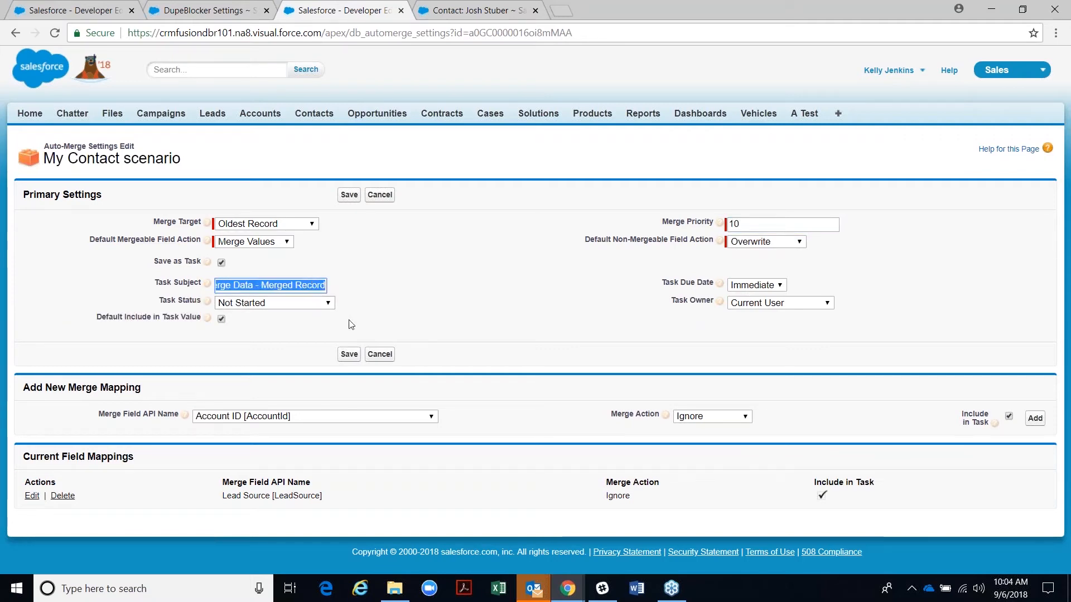
pyautogui.click(758, 286)
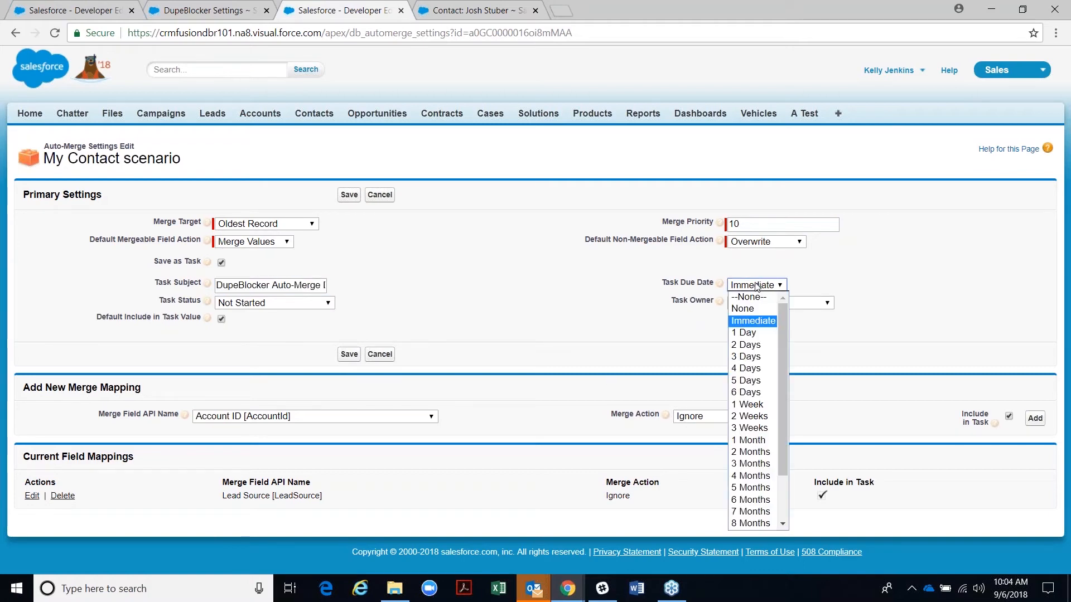
pyautogui.click(748, 312)
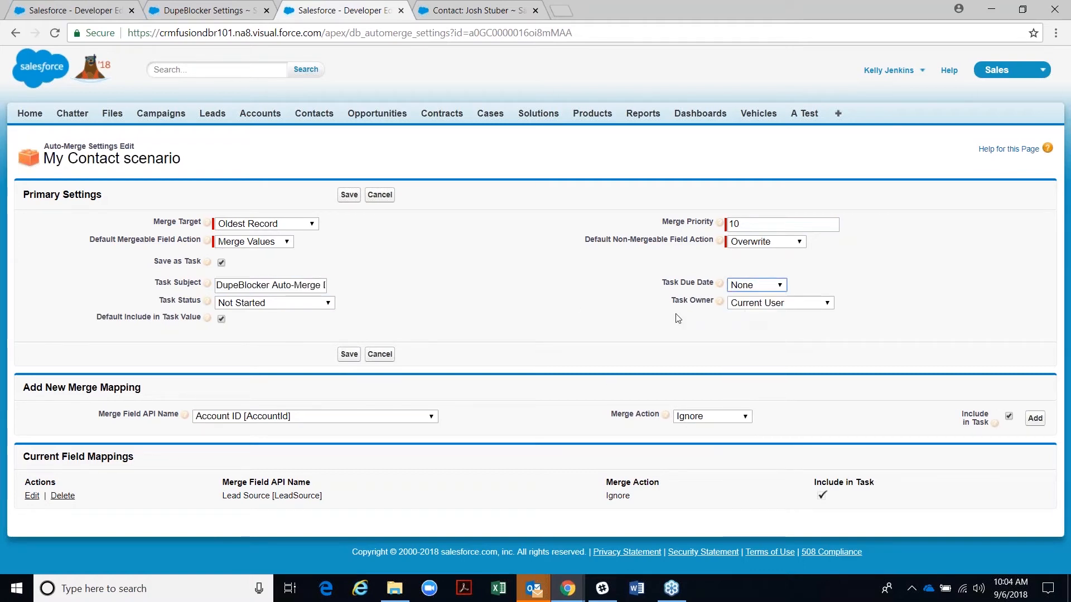
pyautogui.click(305, 306)
pyautogui.click(284, 338)
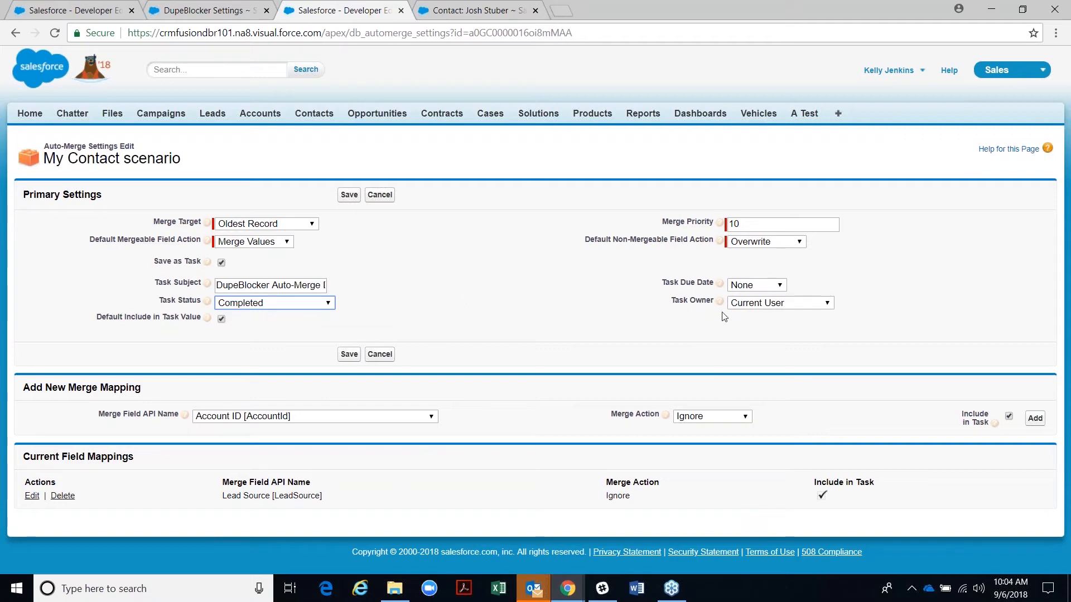
# - Keep Current User as task owner, save the settings, and return to the contact record
pyautogui.click(759, 306)
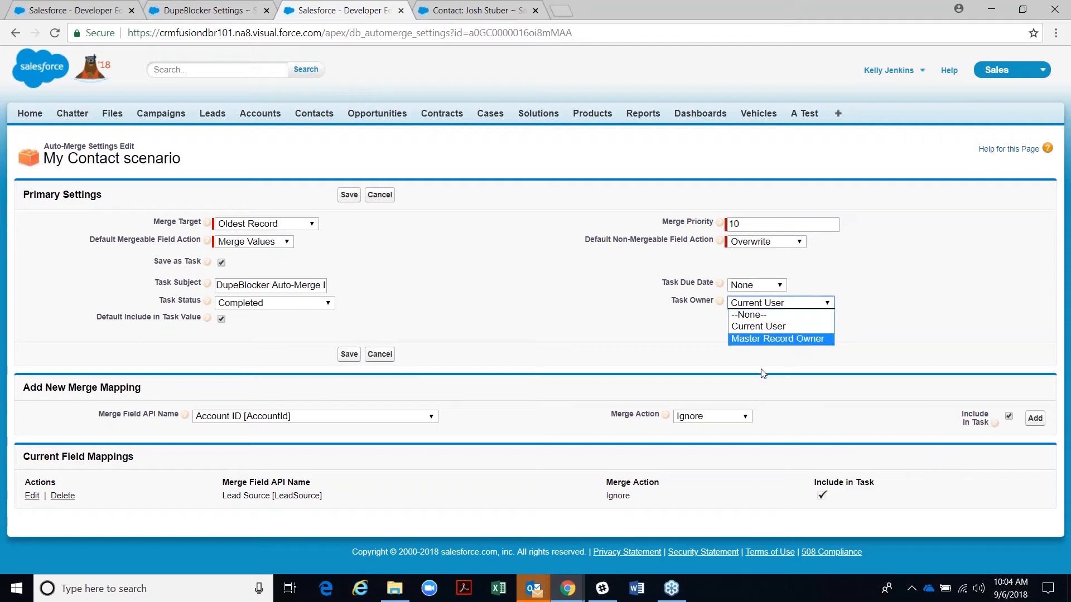
pyautogui.click(751, 327)
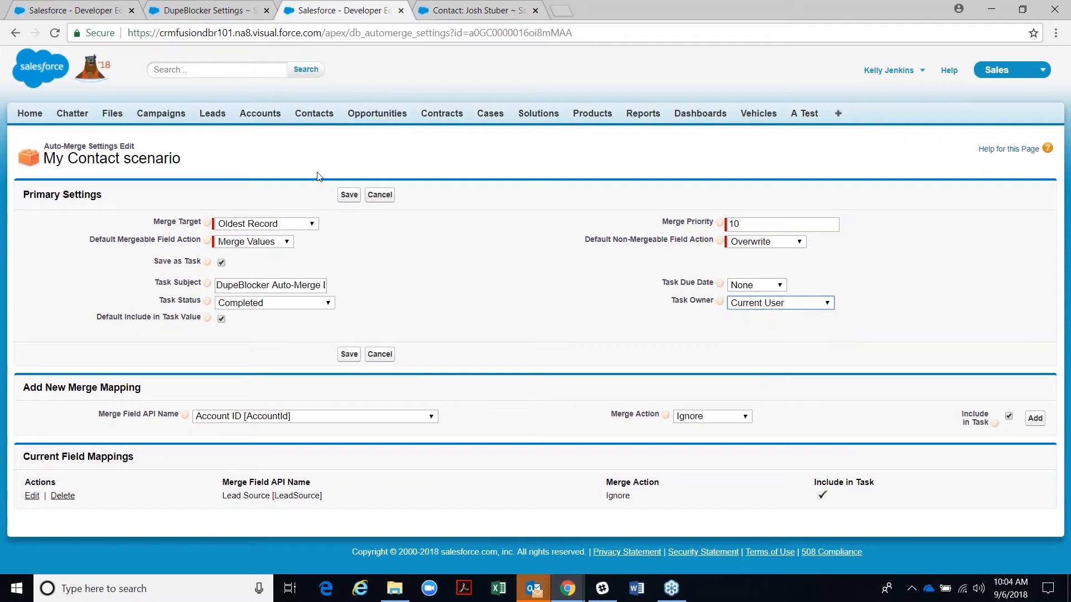
pyautogui.click(346, 196)
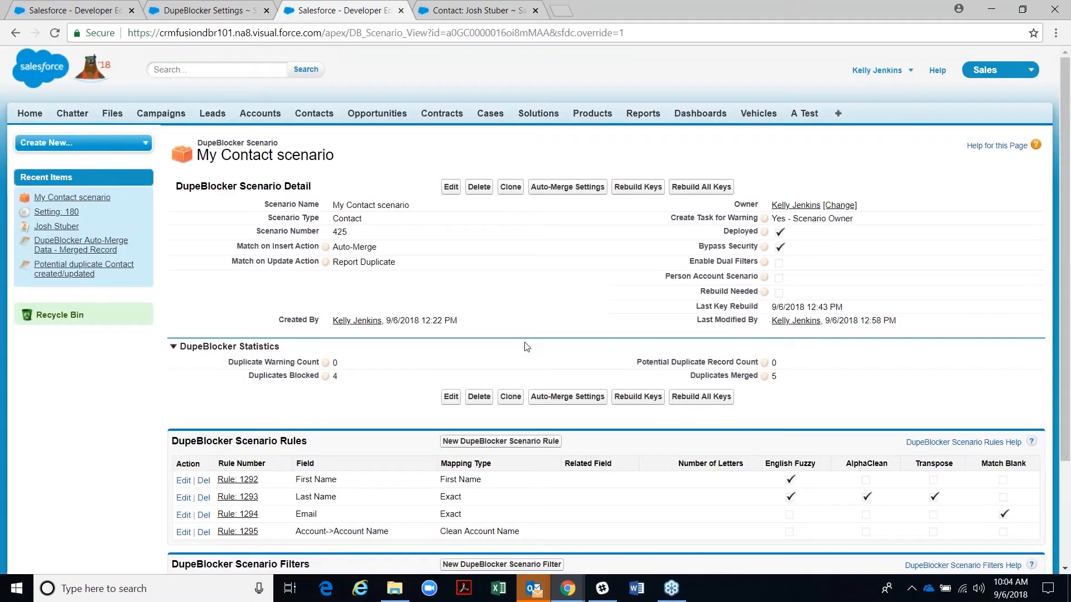
pyautogui.click(457, 12)
pyautogui.scroll(-6, 526, 363)
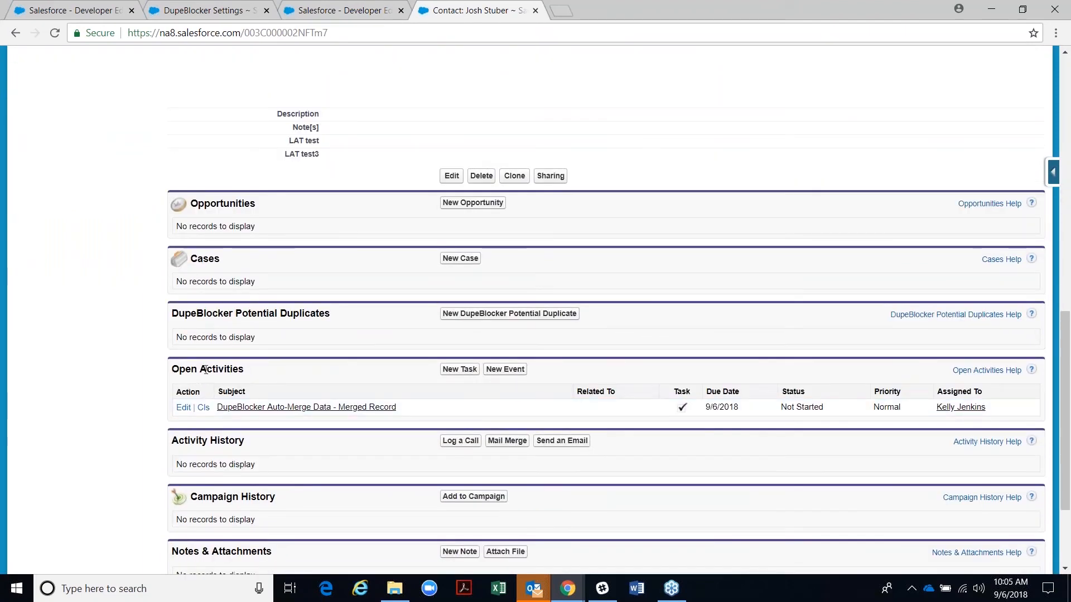
# - Review the DupeBlocker Auto-Merge Data - Merged Record task, then go back to DupeBlocker Scenarios
pyautogui.click(259, 407)
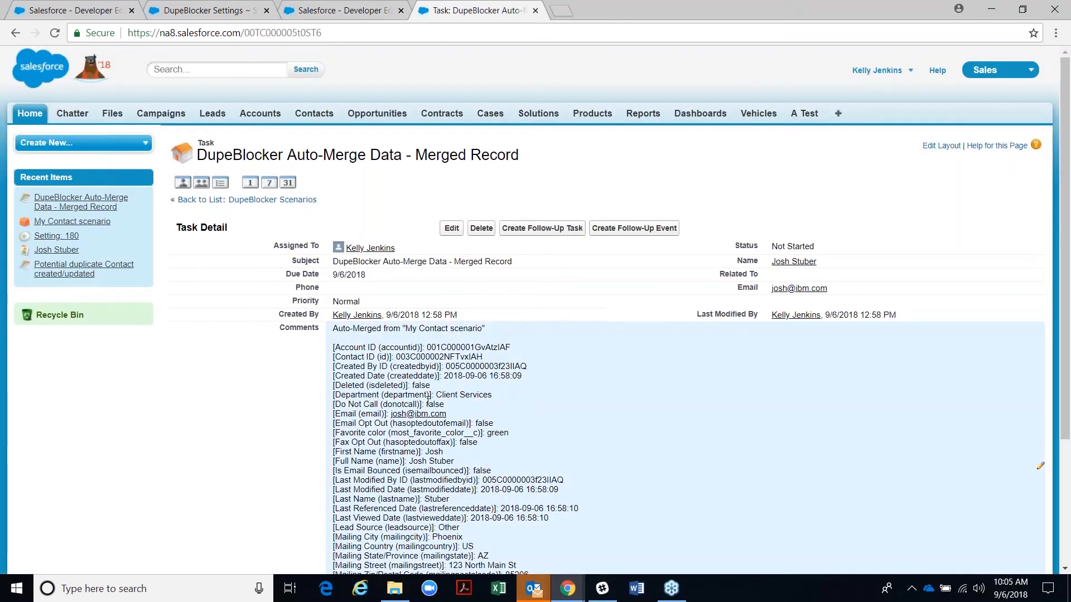
pyautogui.scroll(-3, 448, 468)
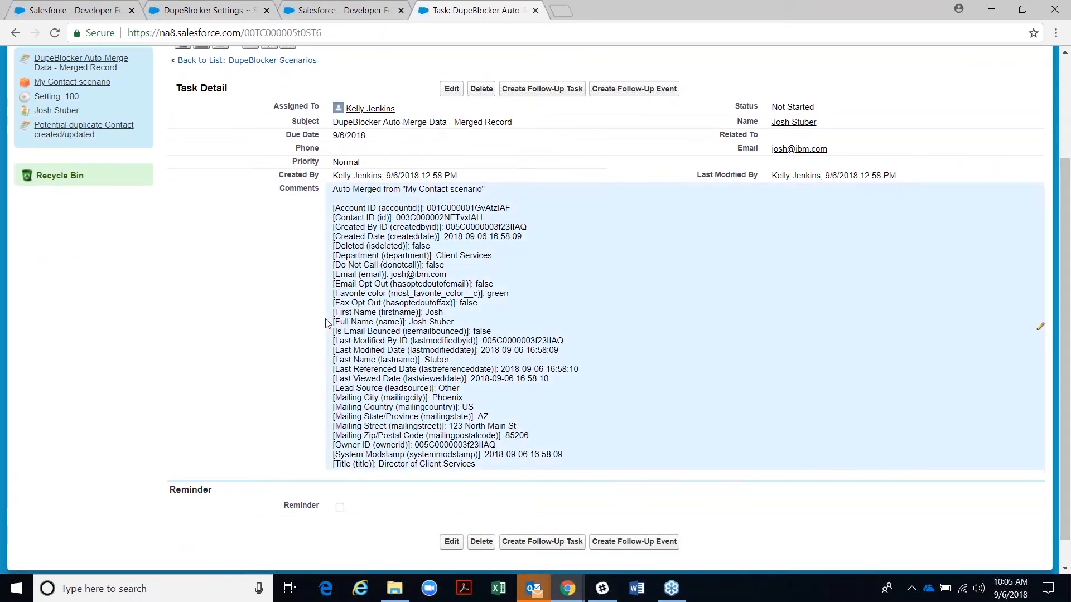
pyautogui.scroll(3, 327, 323)
pyautogui.click(201, 199)
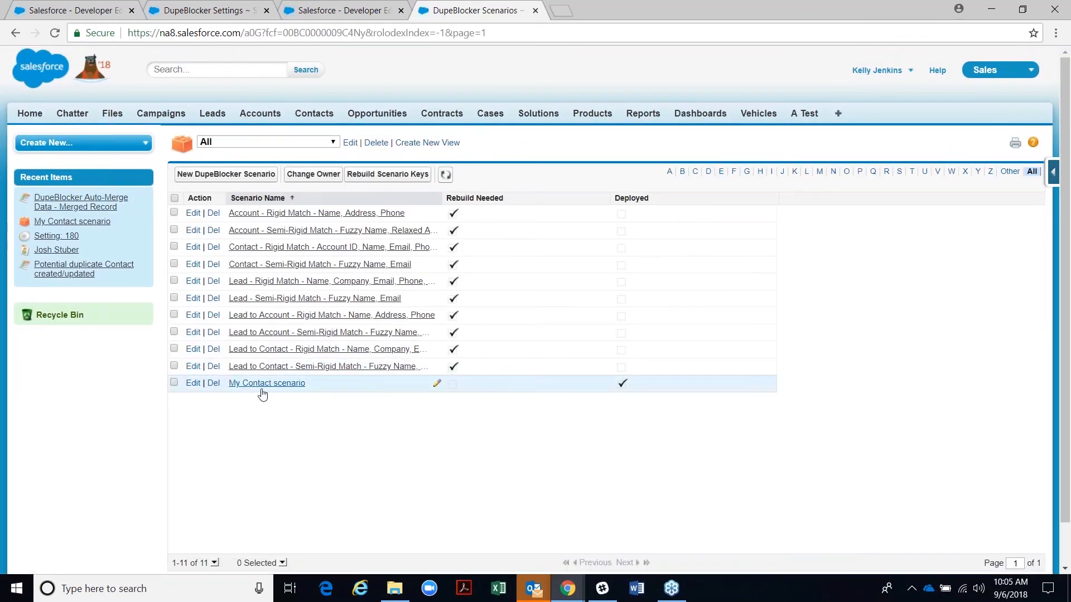
# - Review My Contact scenario's statistics, then reopen the surviving contact from Recent Items
pyautogui.click(261, 386)
pyautogui.scroll(-1, 341, 414)
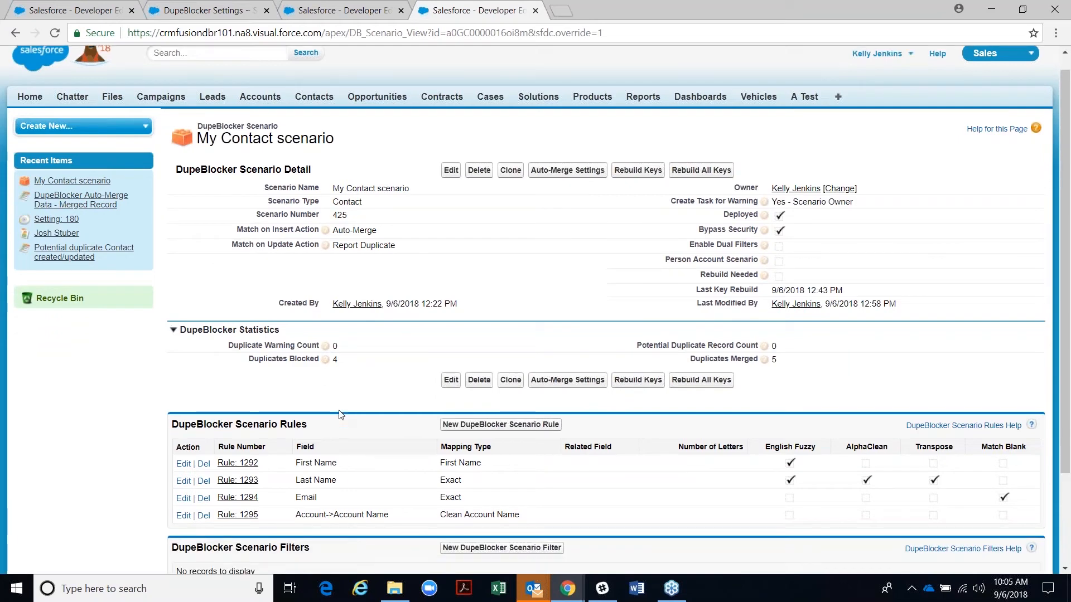
pyautogui.scroll(-1, 340, 413)
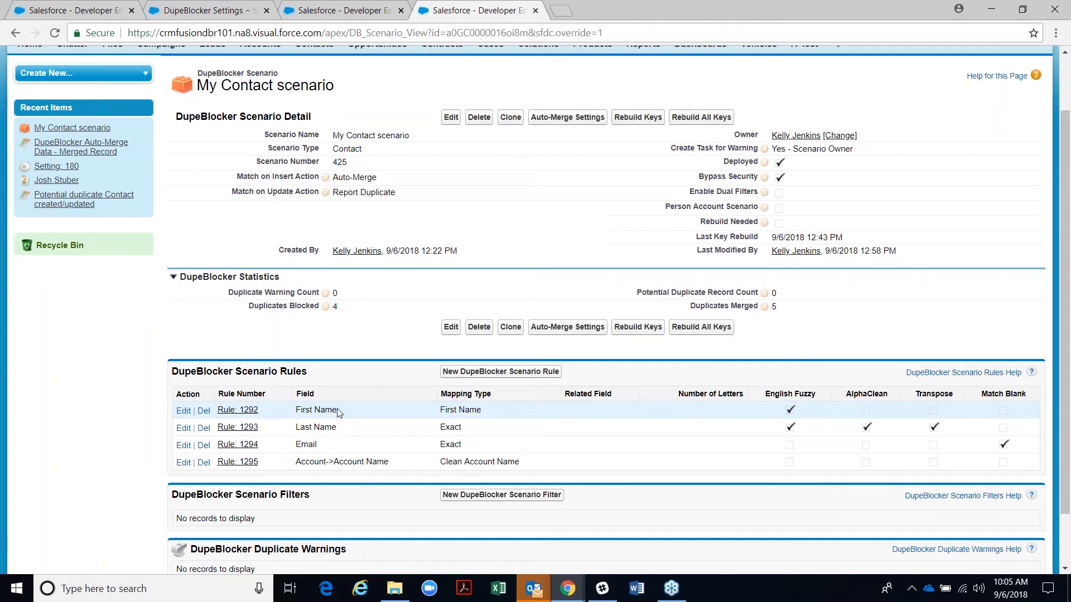
pyautogui.scroll(2, 337, 408)
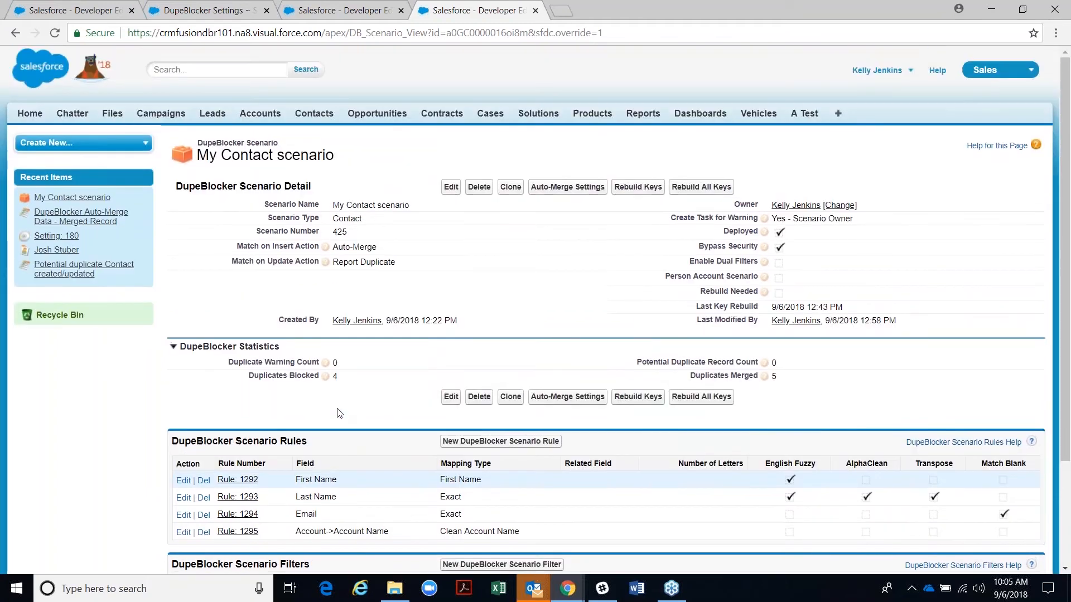
pyautogui.click(58, 252)
pyautogui.scroll(-1, 535, 310)
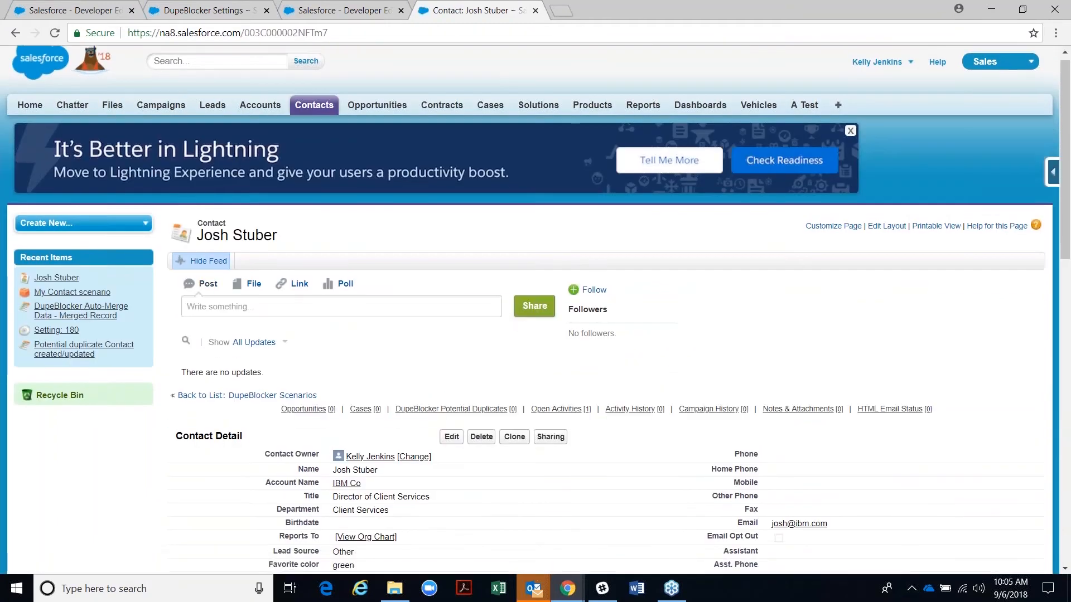
pyautogui.scroll(-3, 556, 312)
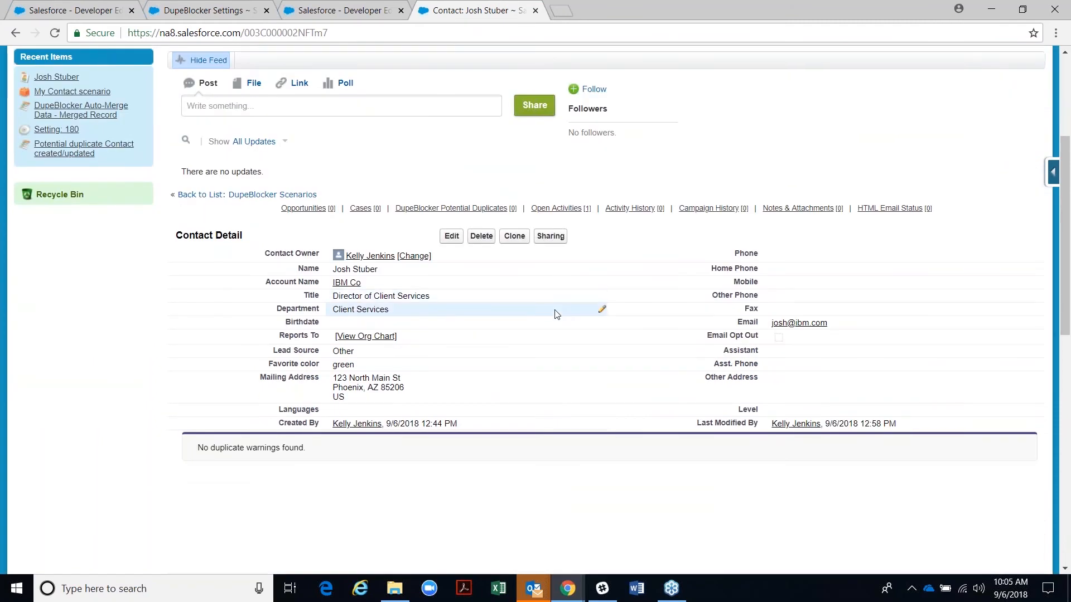
pyautogui.click(516, 241)
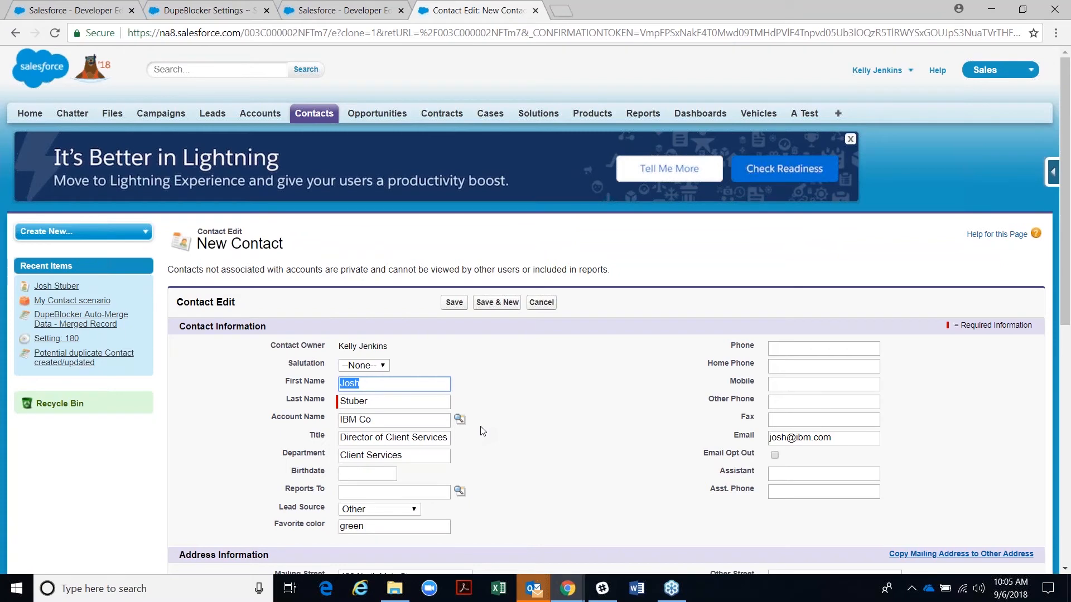
pyautogui.scroll(-1, 473, 437)
pyautogui.moveTo(382, 459); pyautogui.dragTo(322, 448)
pyautogui.write('greenblue')
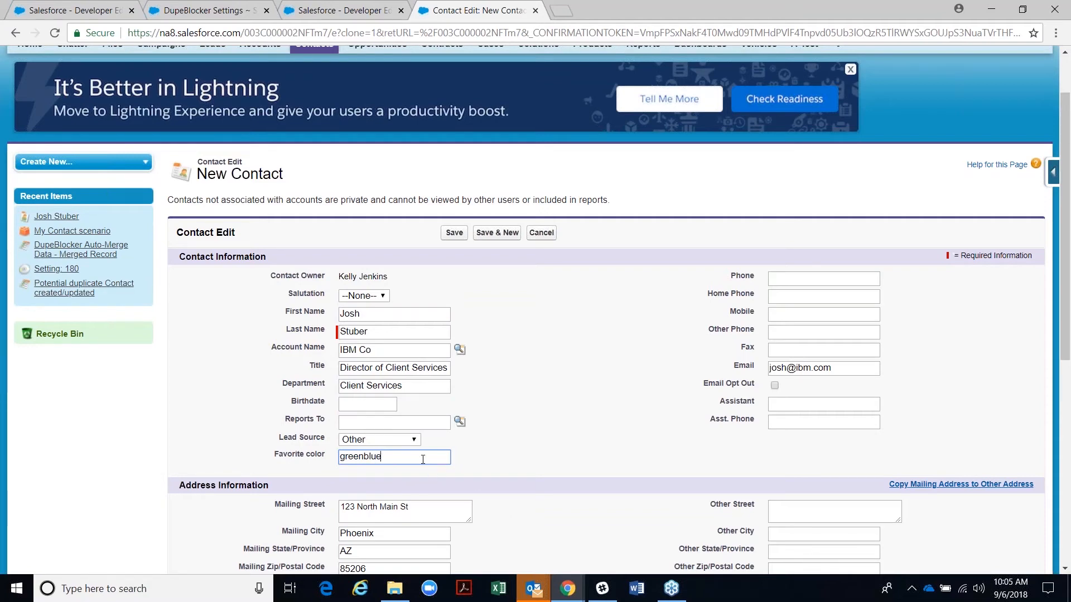
pyautogui.click(405, 445)
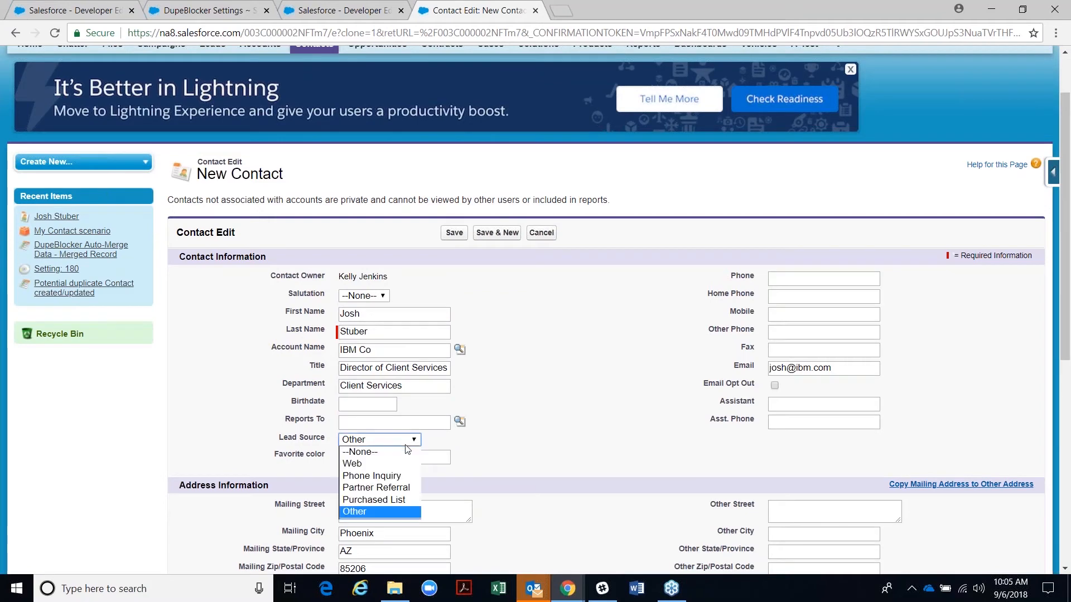
pyautogui.click(392, 501)
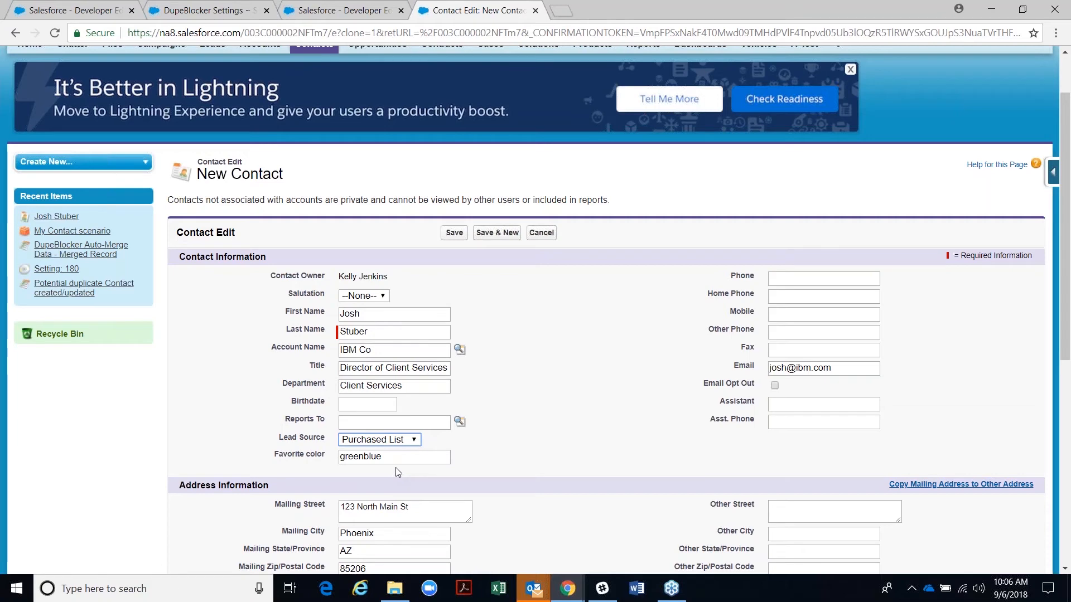
pyautogui.moveTo(271, 456); pyautogui.dragTo(322, 456)
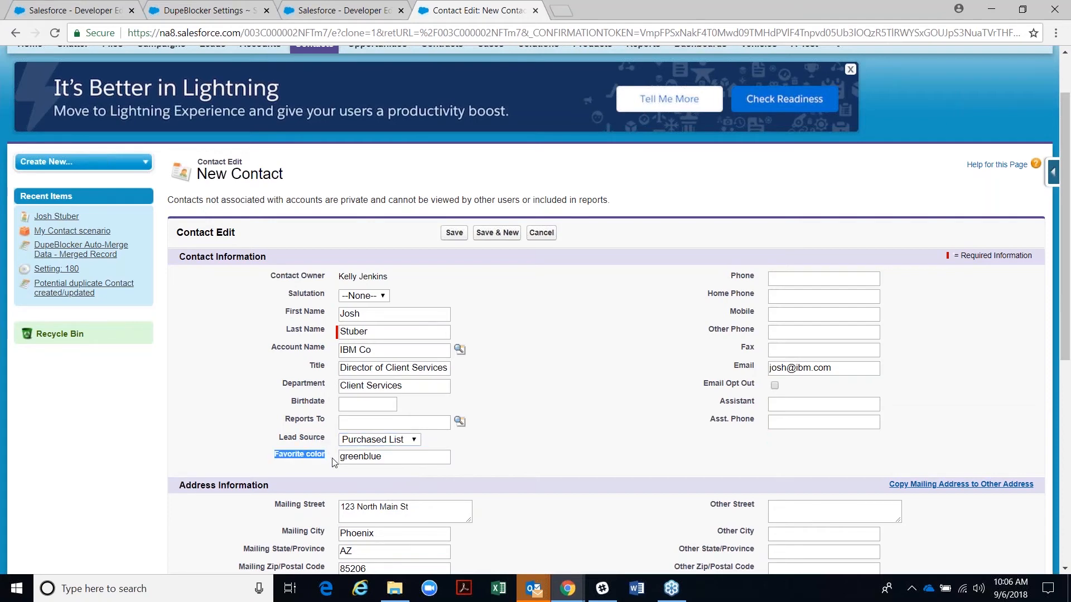
pyautogui.moveTo(278, 438); pyautogui.dragTo(327, 440)
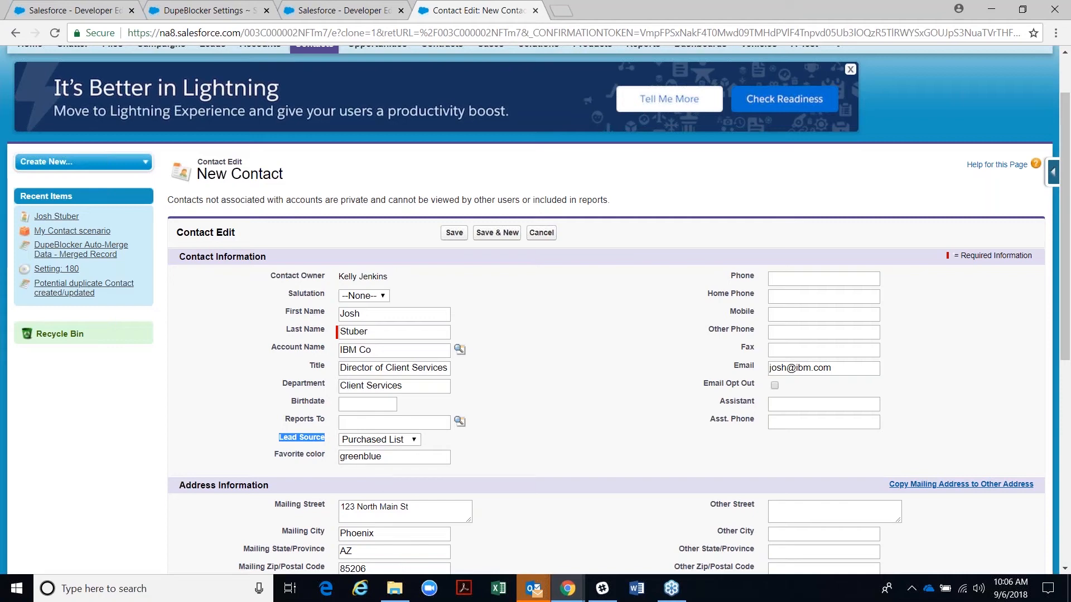
pyautogui.click(459, 239)
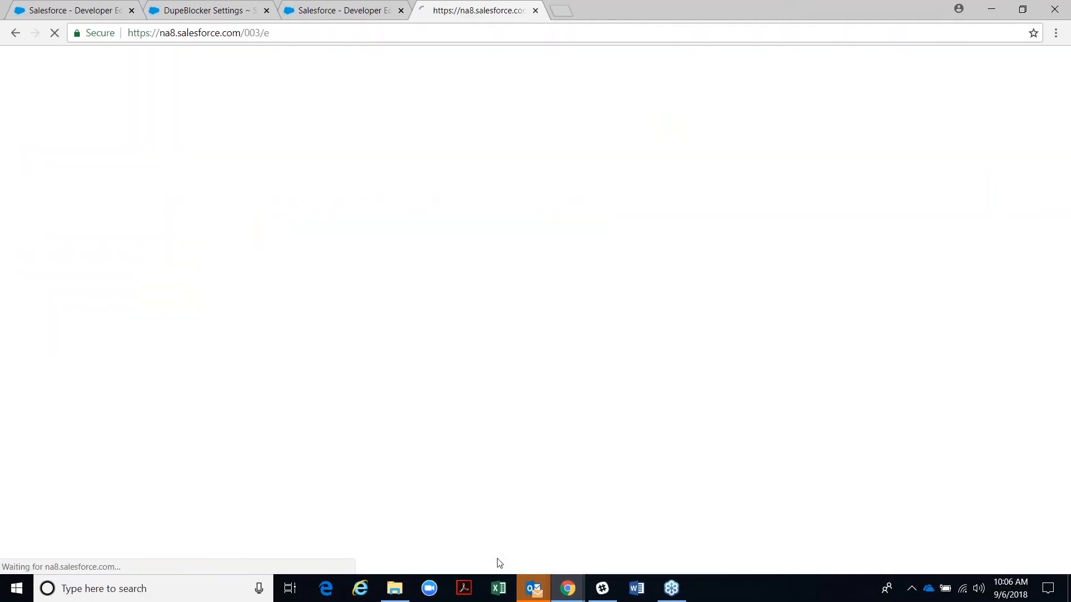
pyautogui.scroll(-2, 499, 563)
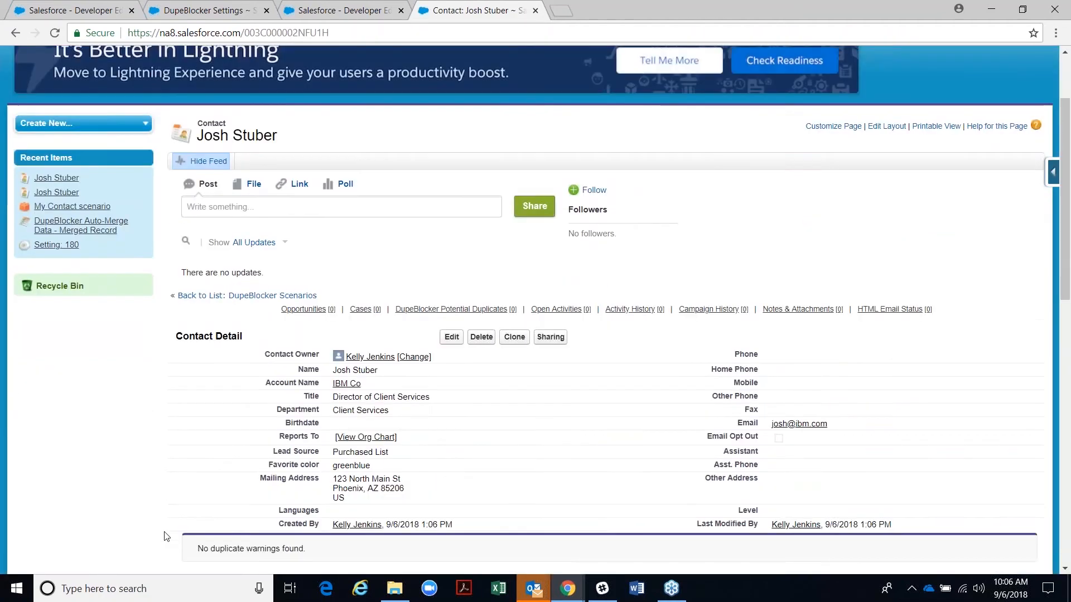
pyautogui.click(55, 33)
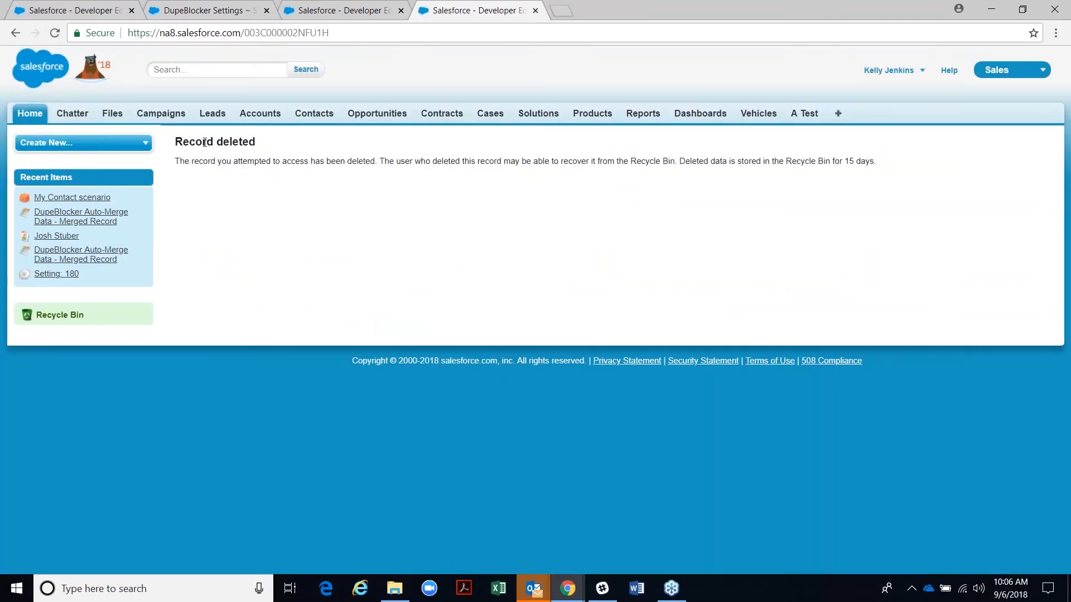
pyautogui.click(57, 236)
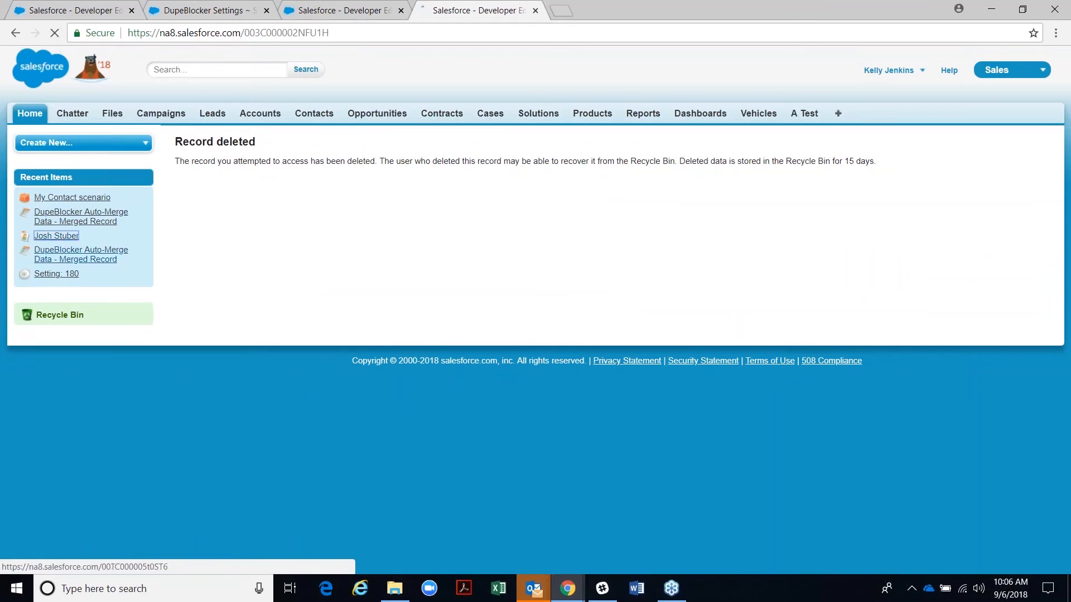
# - Check the contact's details: Favorite color greenblue, Lead Source still Other
pyautogui.scroll(-5, 190, 423)
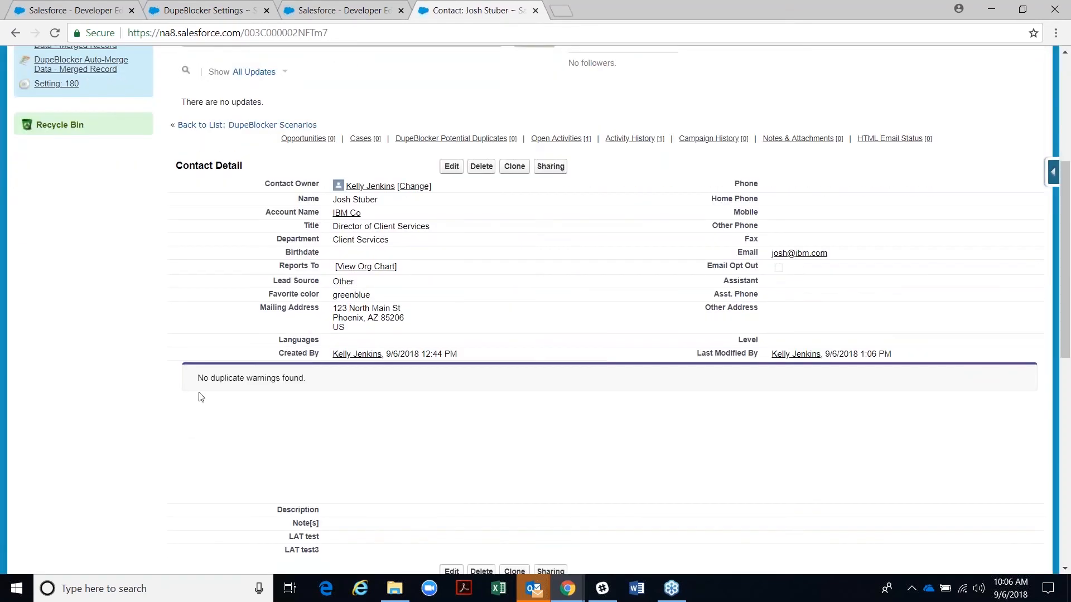
pyautogui.moveTo(363, 283); pyautogui.dragTo(331, 283)
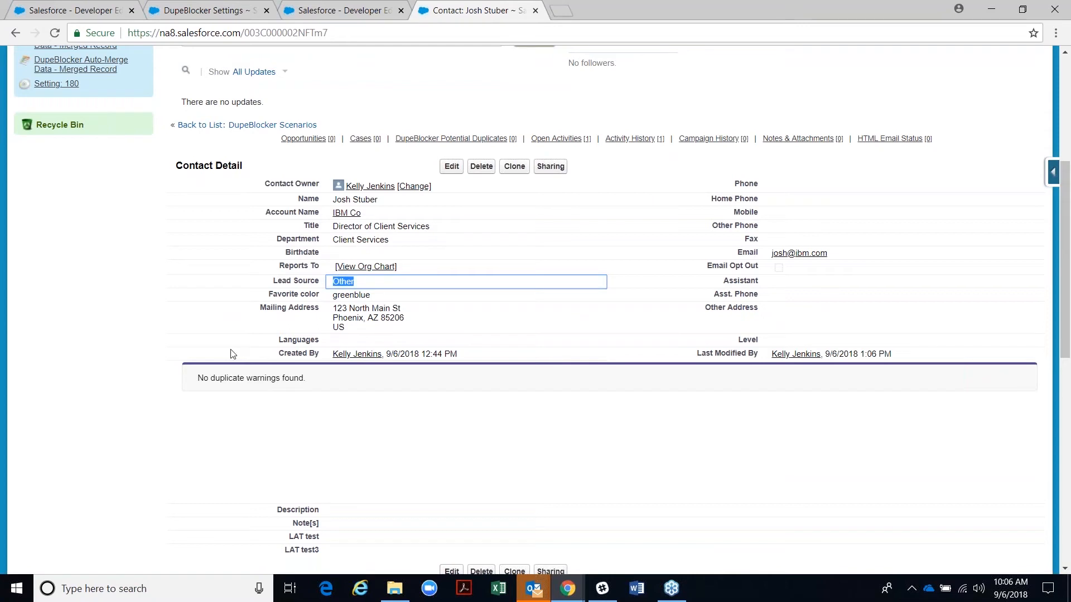
pyautogui.moveTo(382, 295); pyautogui.dragTo(315, 310)
pyautogui.click(216, 345)
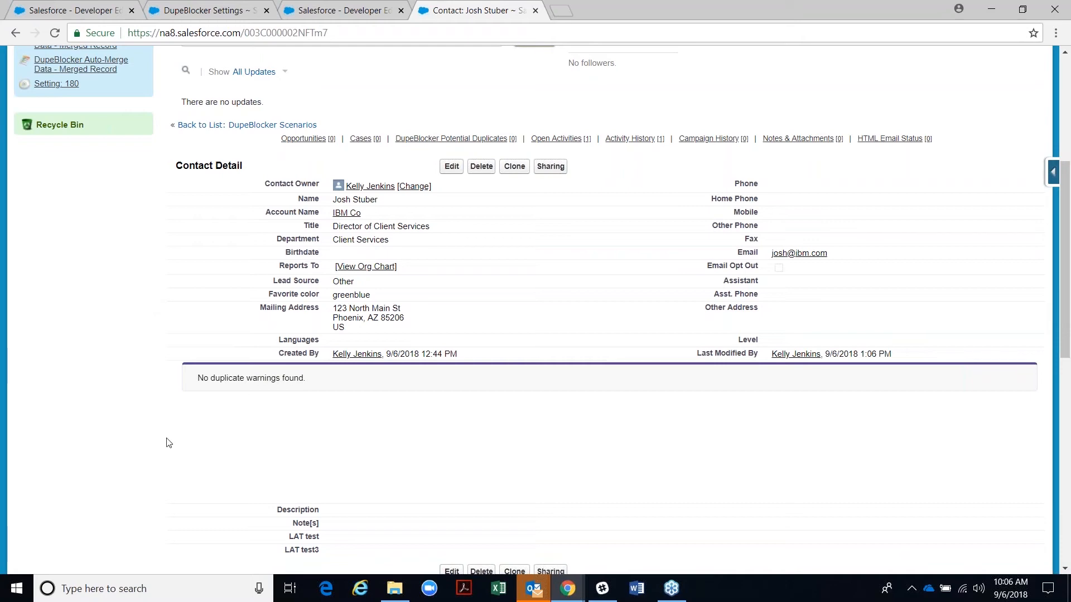
pyautogui.scroll(5, 557, 335)
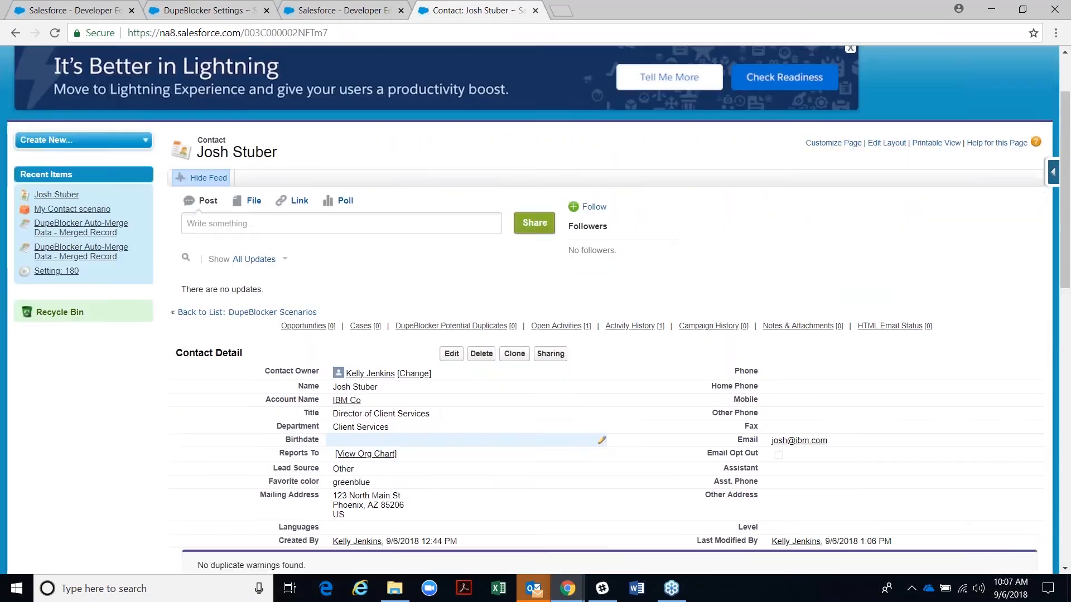
pyautogui.scroll(-3, 557, 335)
pyautogui.scroll(-1, 536, 310)
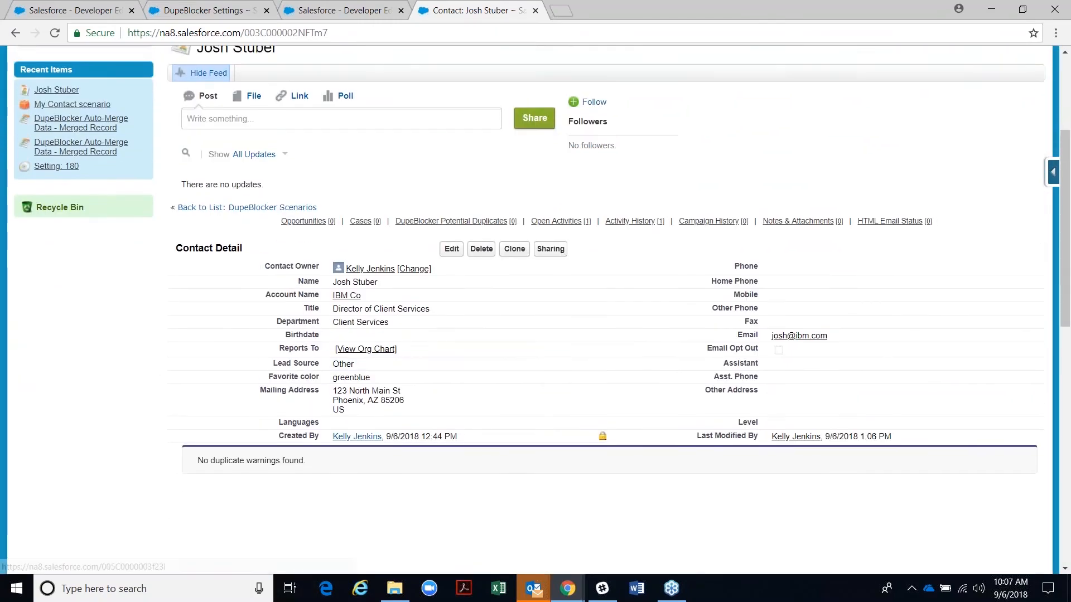
pyautogui.scroll(3, 535, 310)
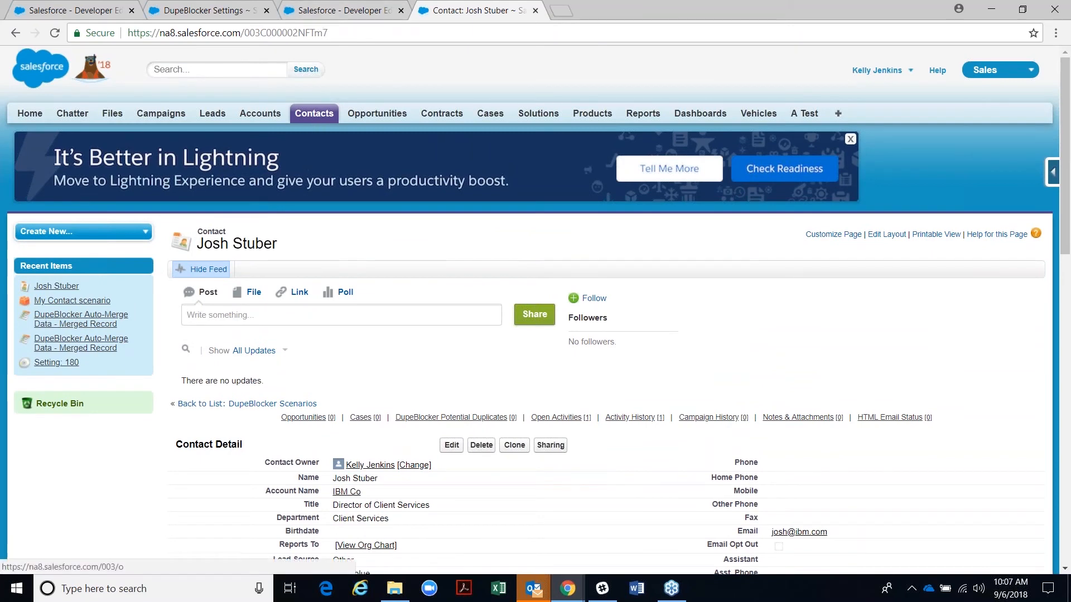
# - Return to the My Contact scenario and check its insert action Auto-Merge and update action Report Duplicate
pyautogui.click(315, 7)
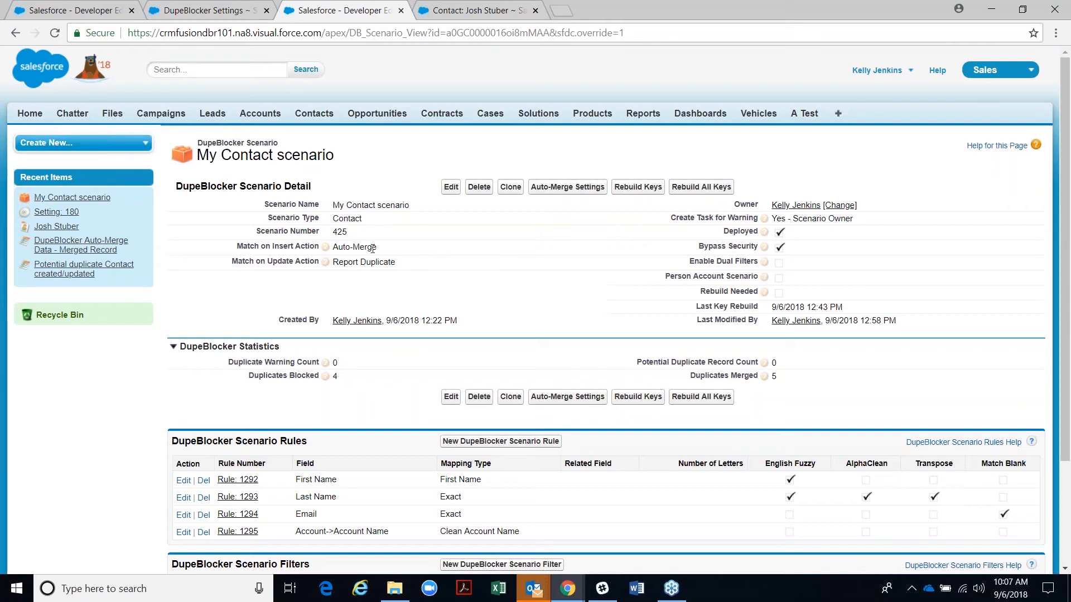
pyautogui.moveTo(380, 253); pyautogui.dragTo(333, 252)
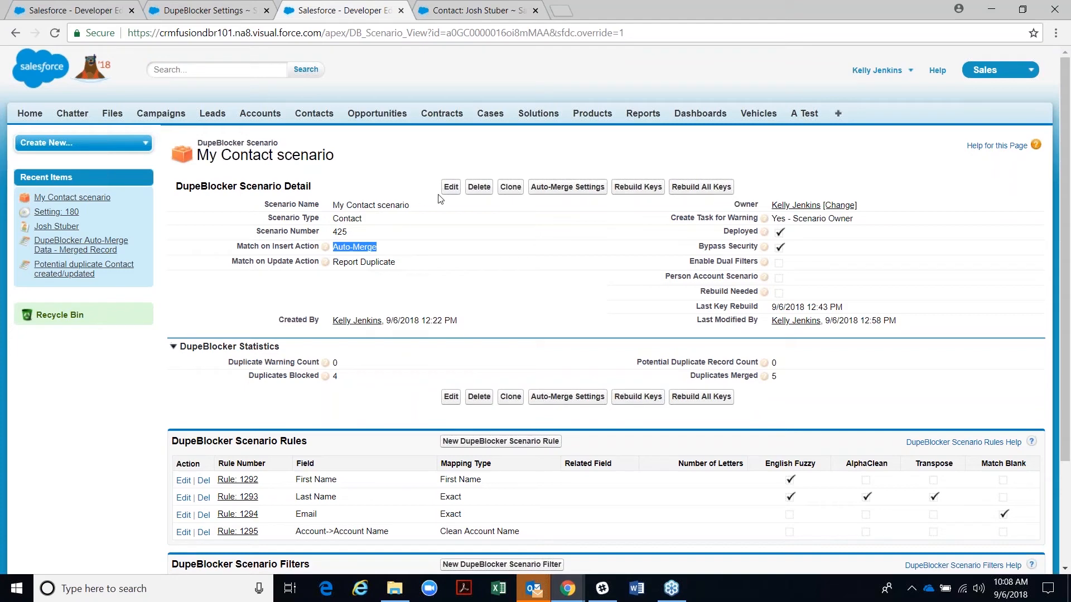
pyautogui.click(451, 187)
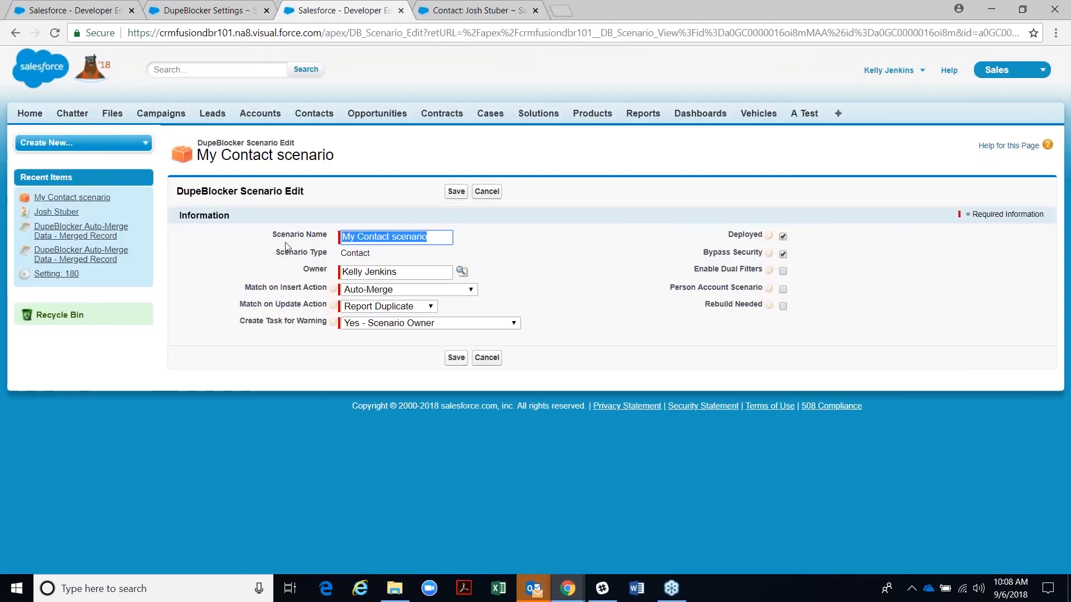
pyautogui.click(486, 191)
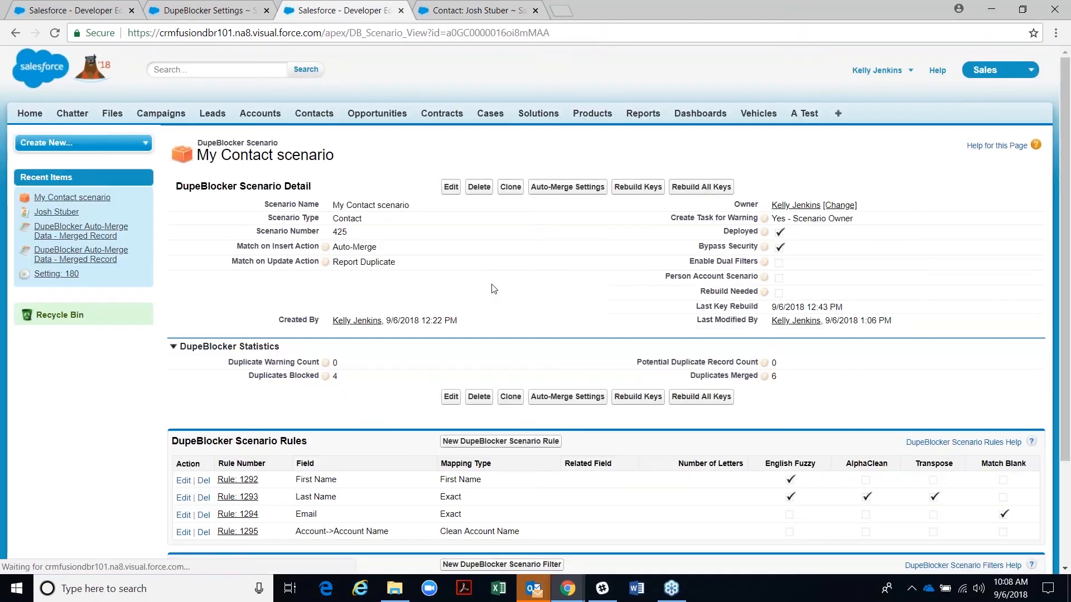
pyautogui.click(568, 187)
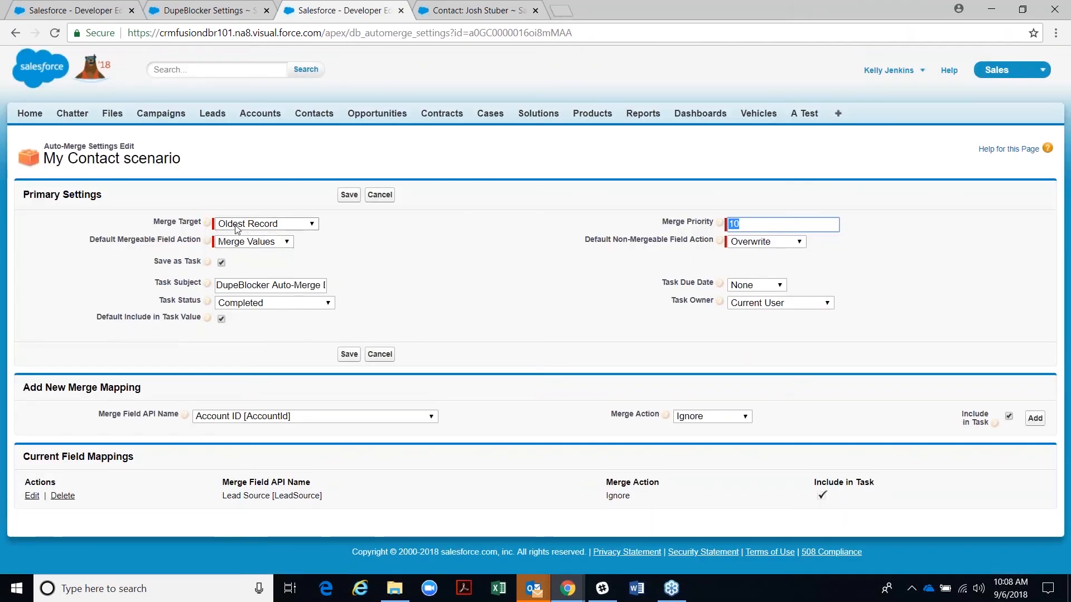
pyautogui.click(234, 226)
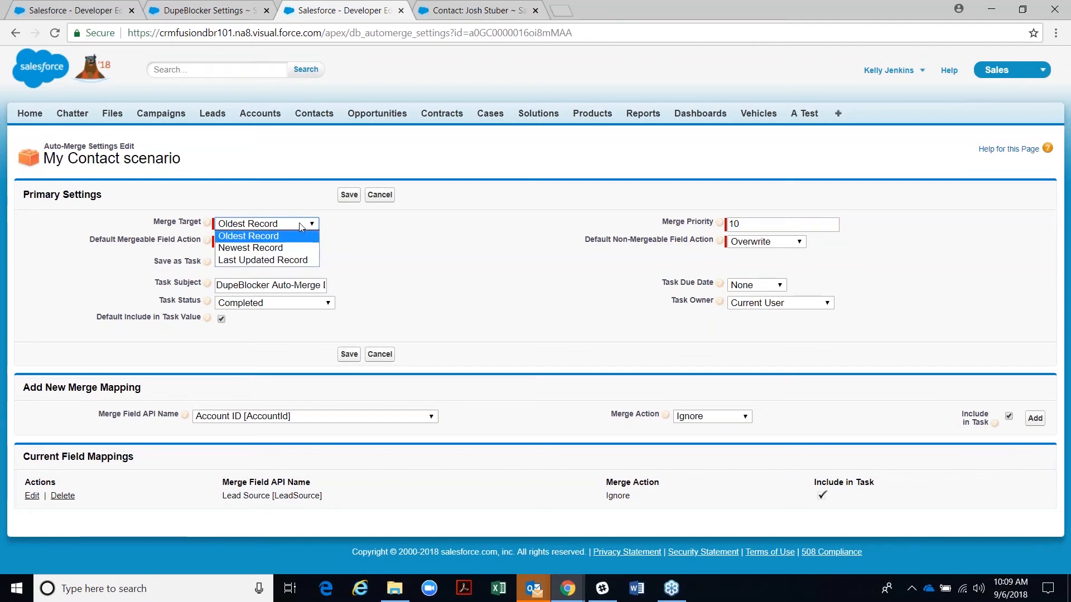
pyautogui.click(372, 195)
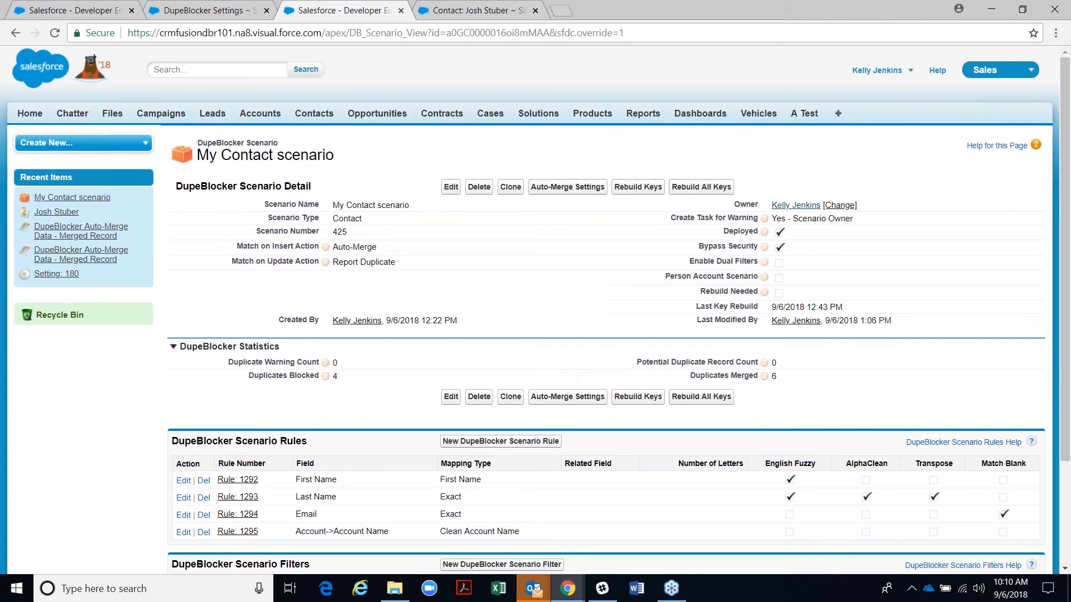
pyautogui.click(213, 15)
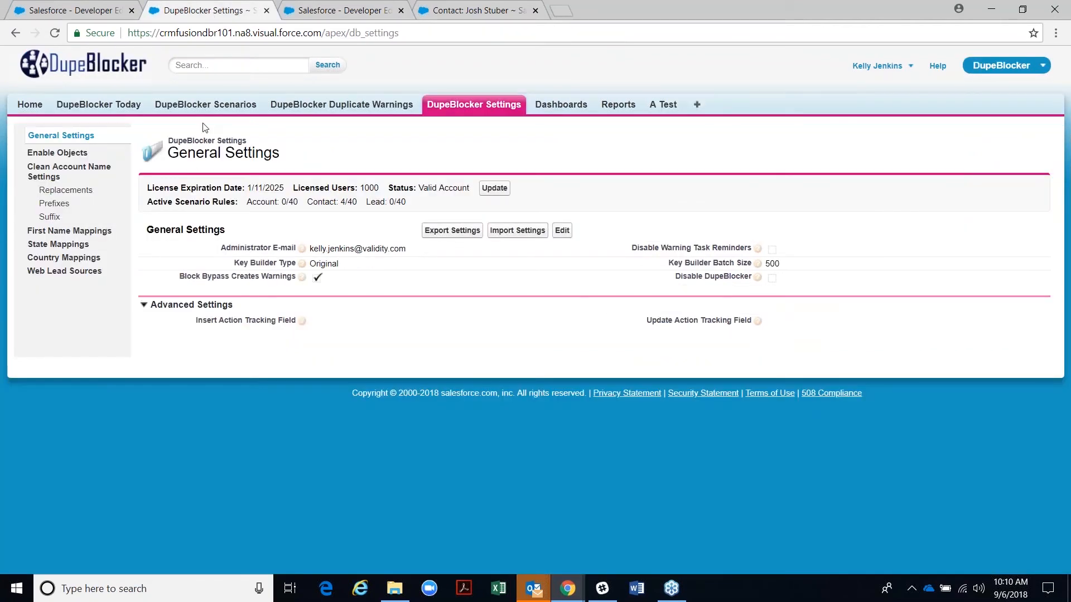
pyautogui.click(342, 7)
pyautogui.click(401, 10)
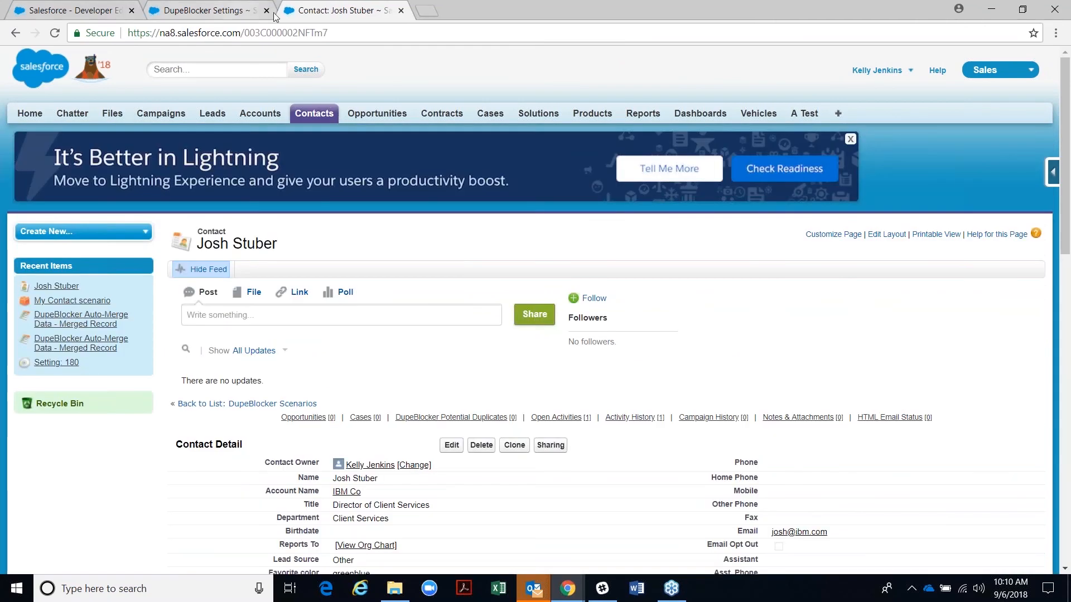
pyautogui.click(401, 10)
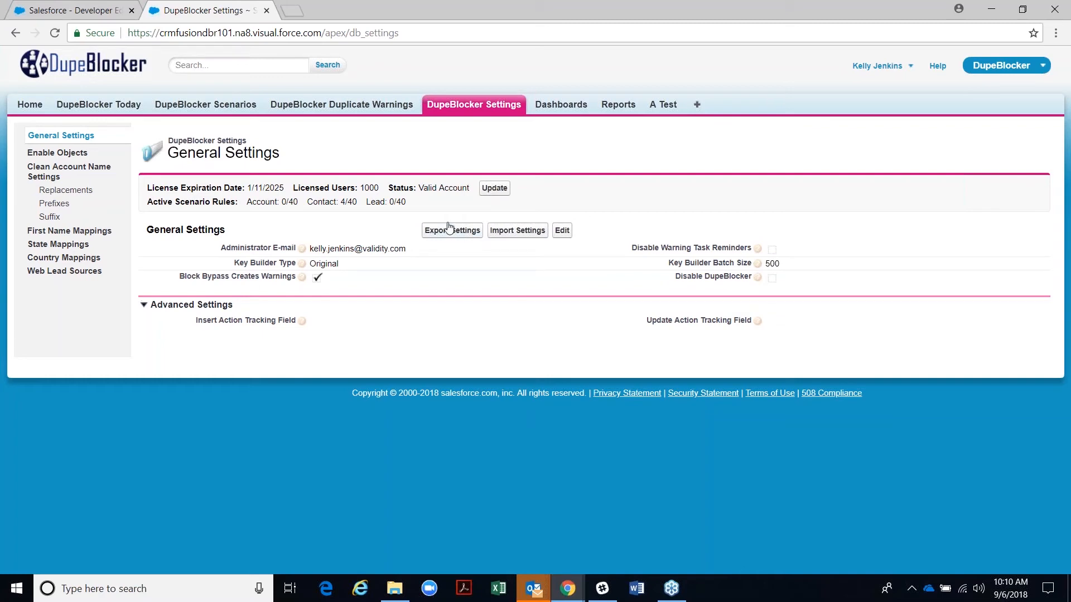
# - Dismiss the settings import without uploading, then open the My Contact scenario from the scenarios list
pyautogui.click(501, 234)
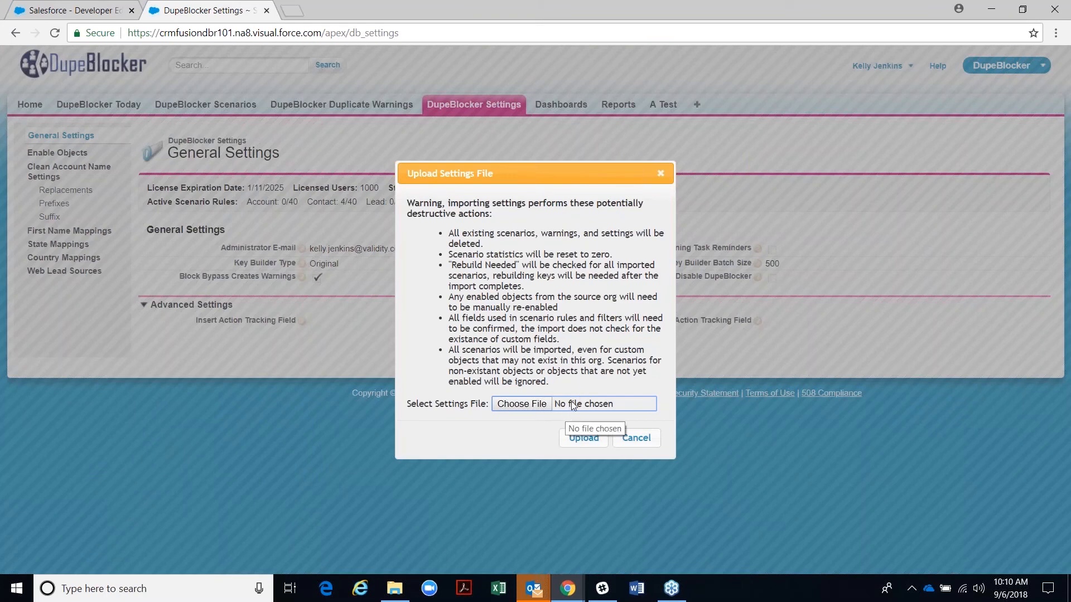
pyautogui.click(627, 443)
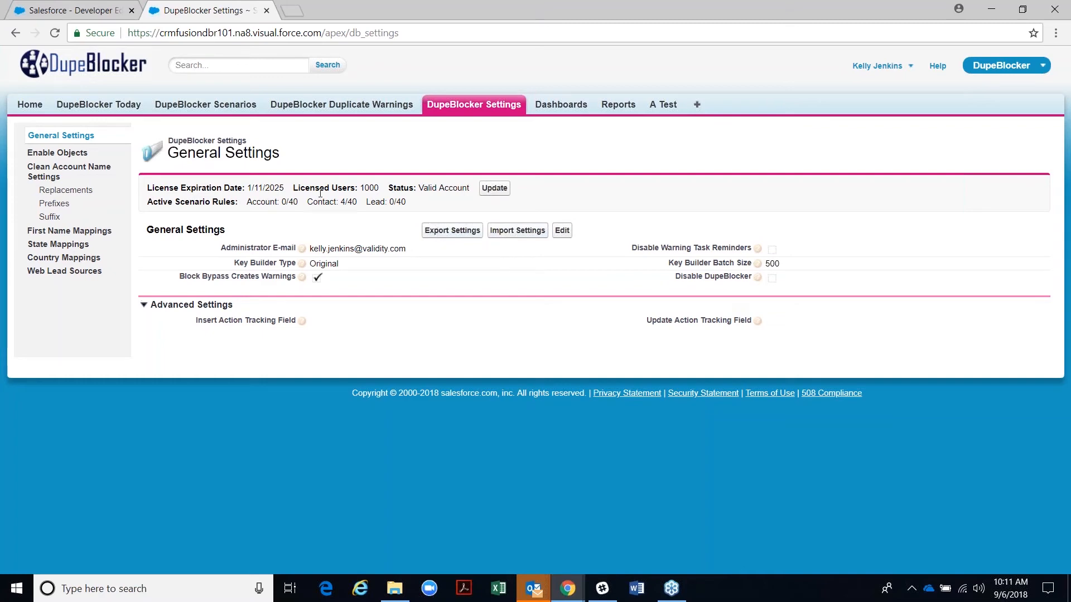
pyautogui.click(203, 109)
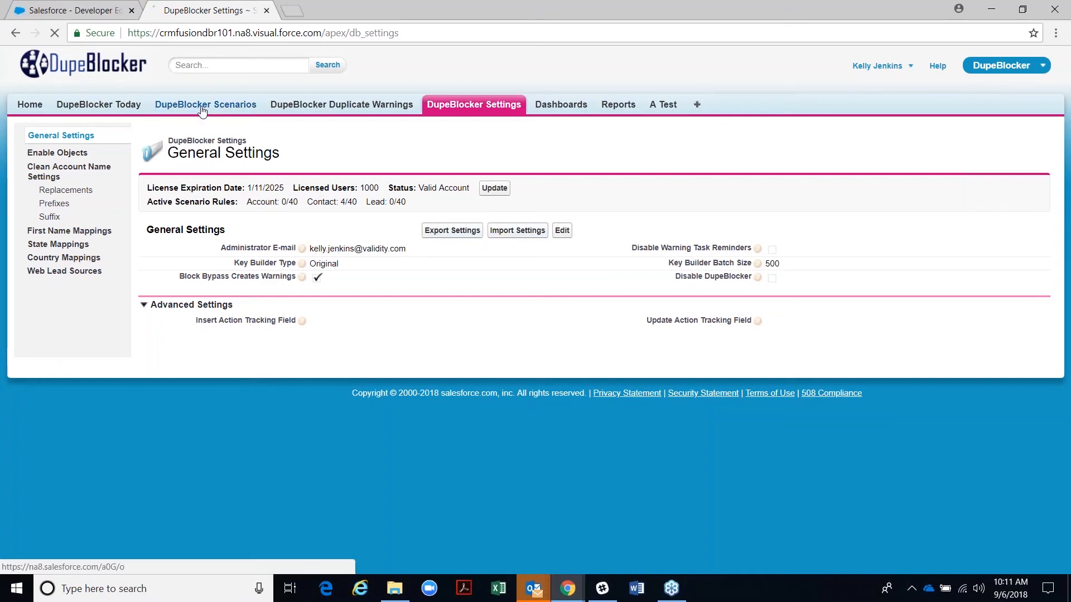
pyautogui.click(204, 266)
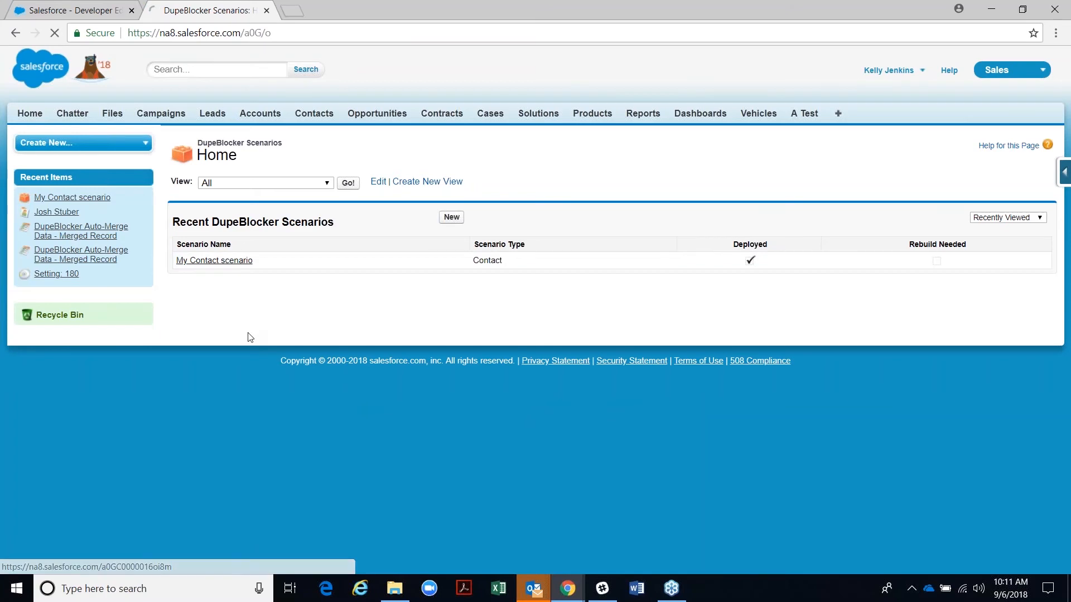
pyautogui.scroll(-3, 263, 377)
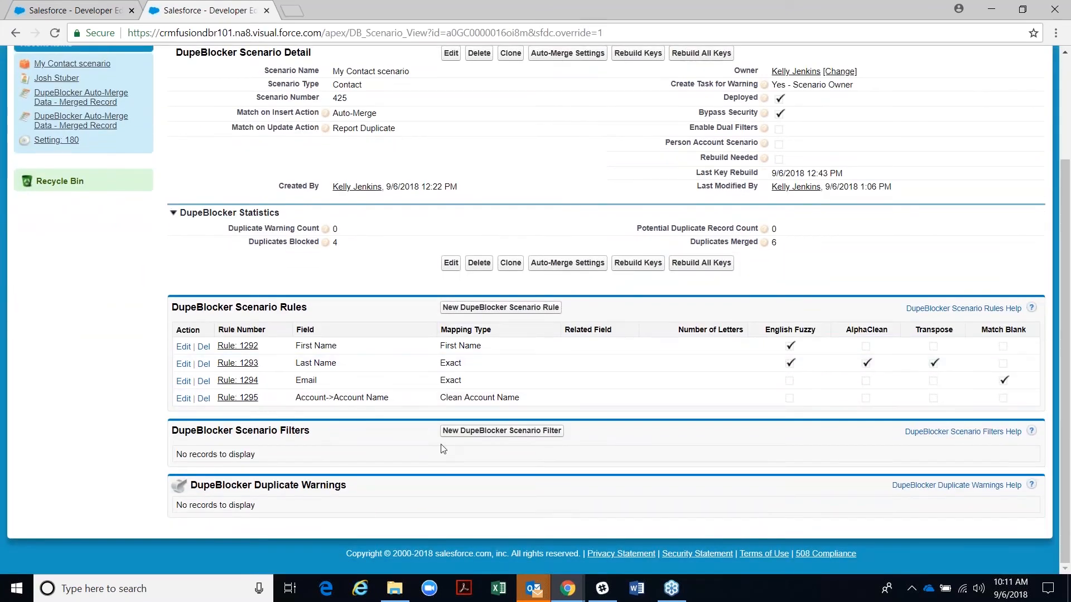
# - Add and save a filter on the Current User's Profile ID equal to System Administrator
pyautogui.click(456, 433)
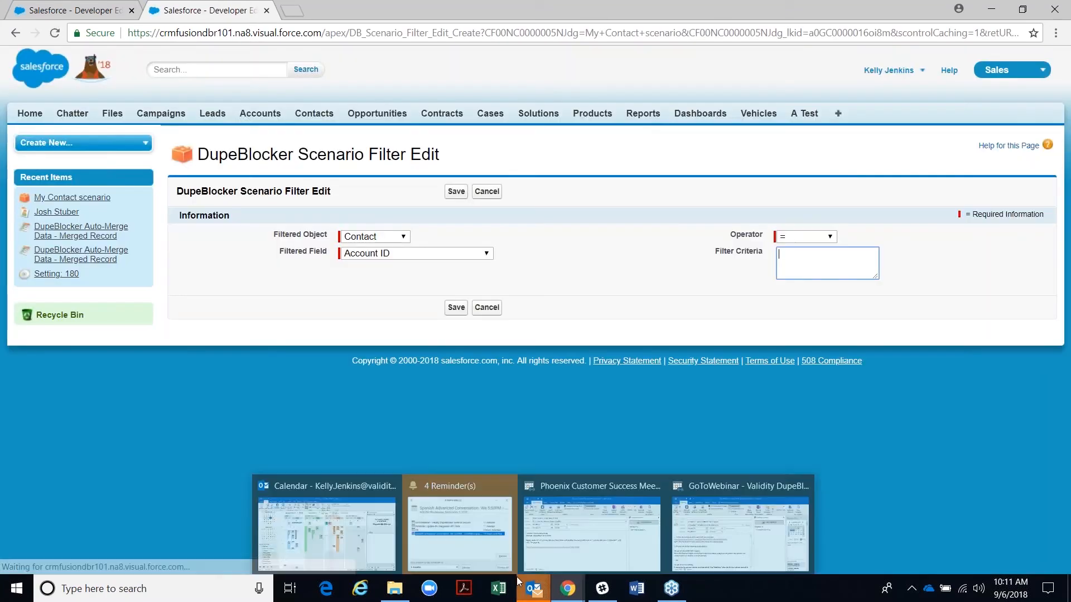
pyautogui.click(356, 236)
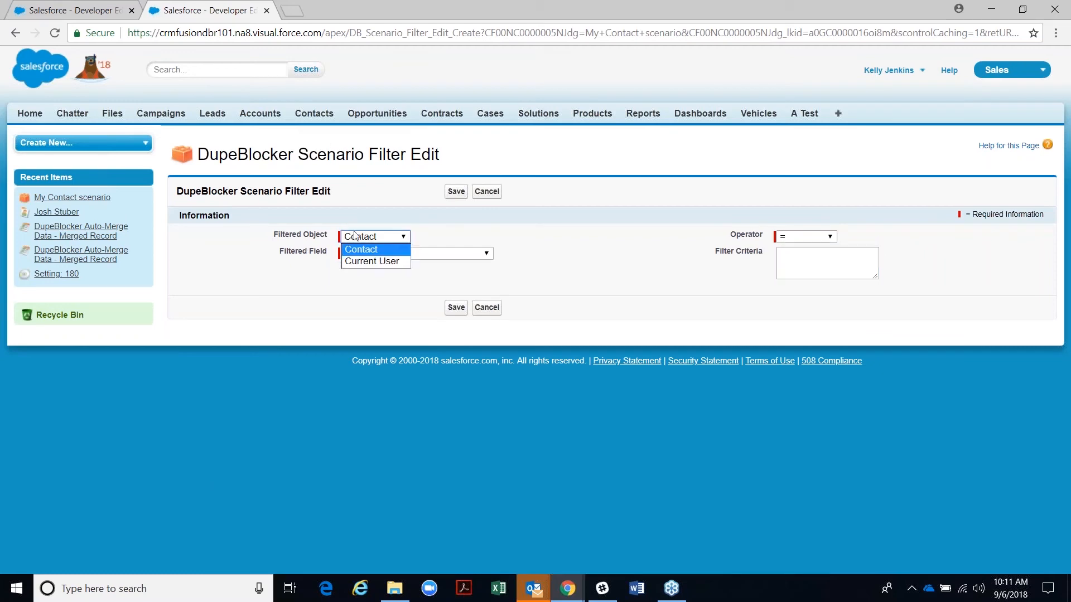
pyautogui.click(362, 262)
pyautogui.click(363, 254)
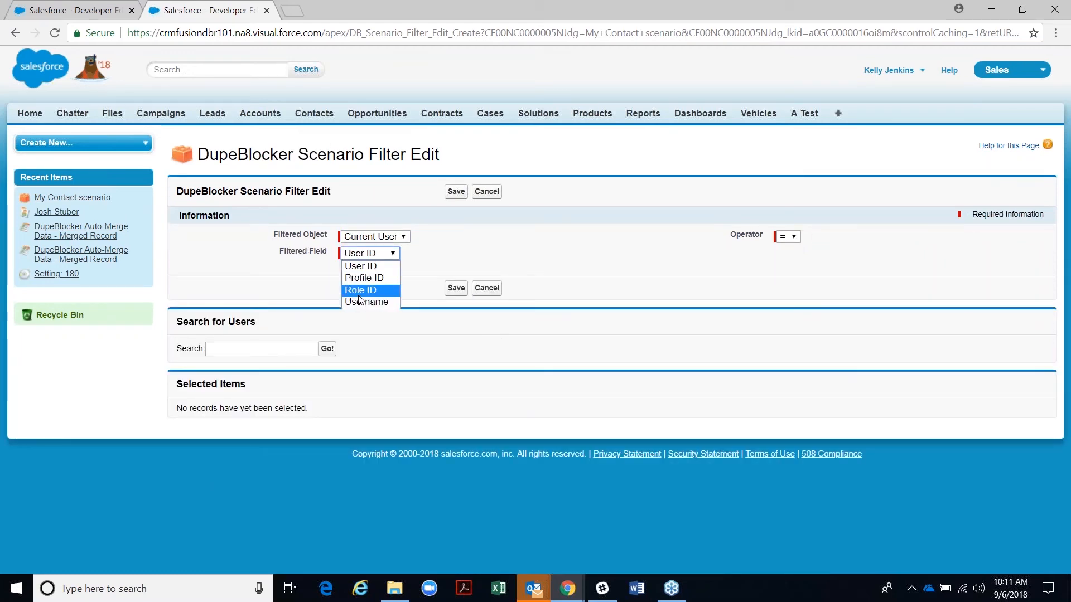
pyautogui.click(357, 279)
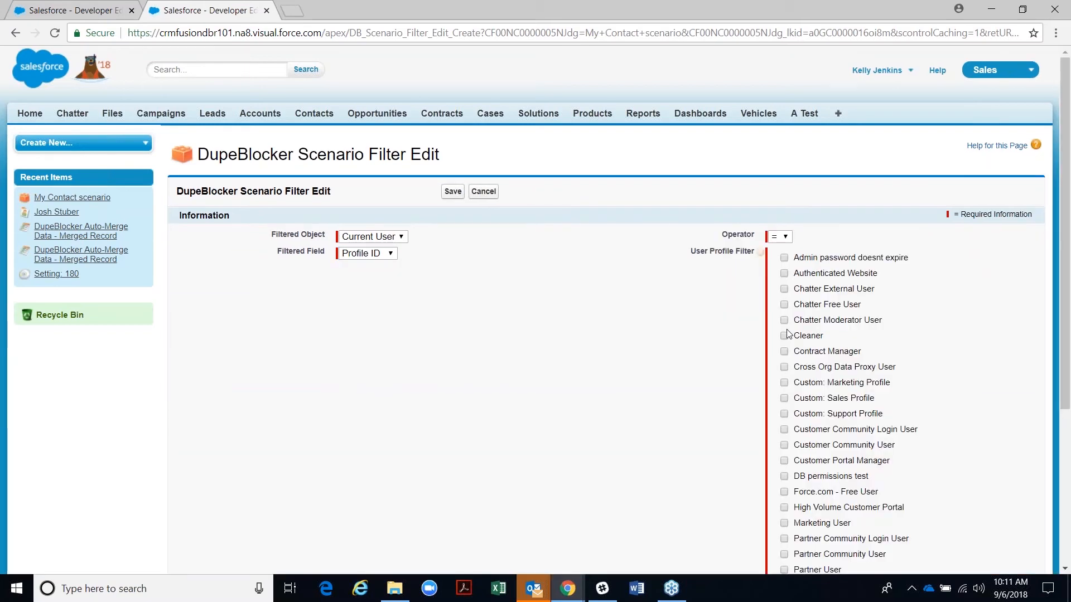
pyautogui.scroll(-4, 783, 391)
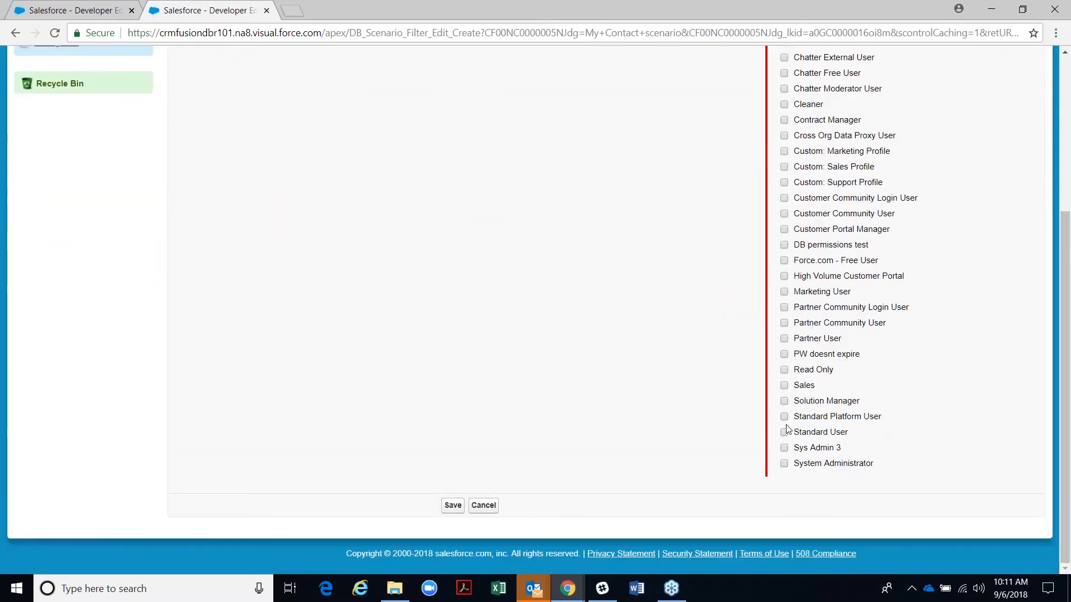
pyautogui.click(783, 464)
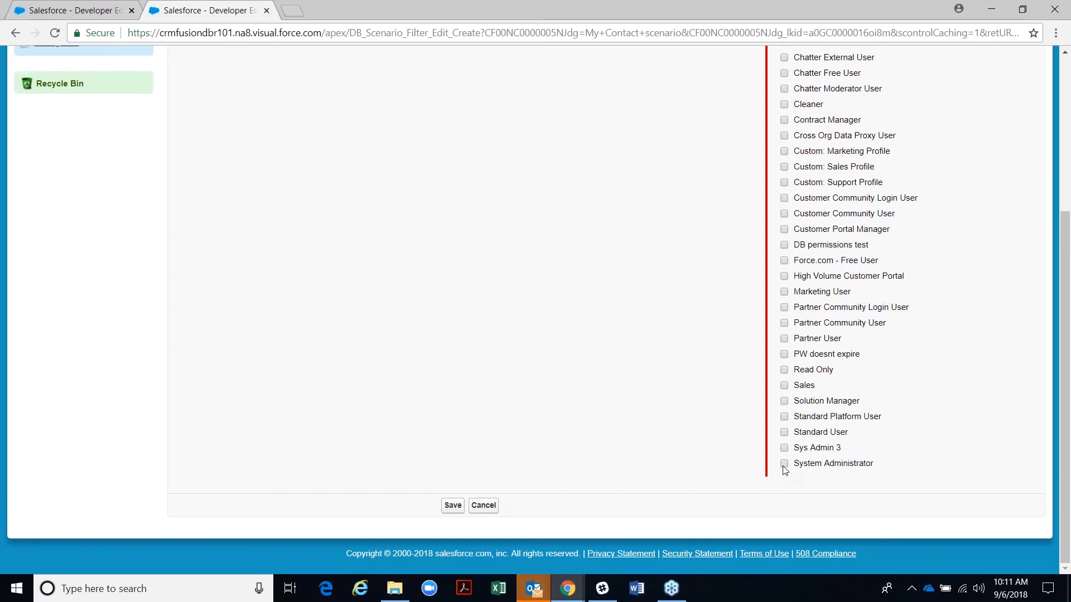
pyautogui.click(453, 506)
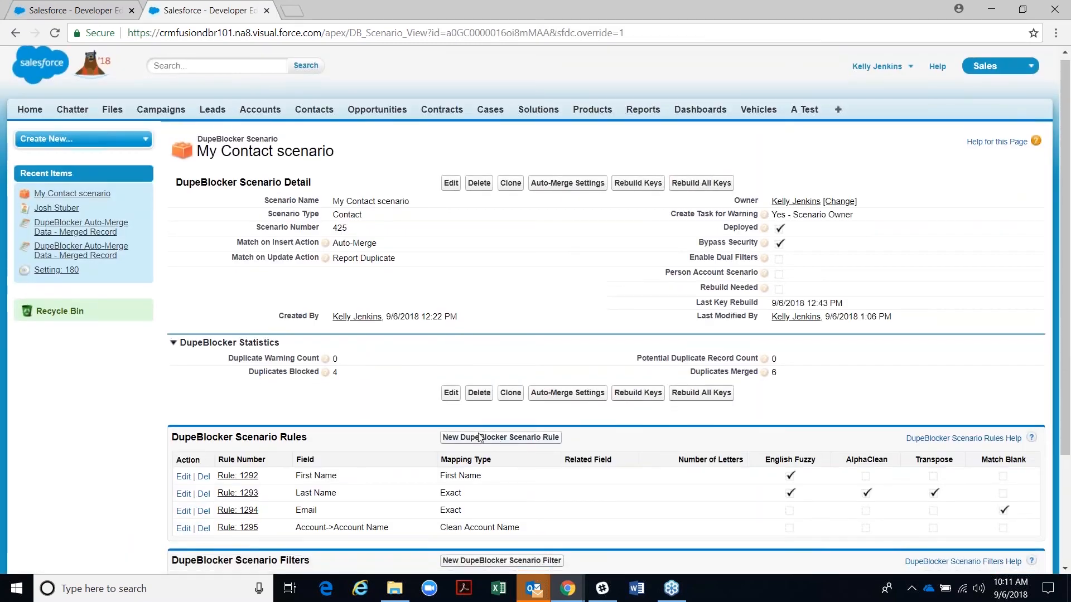
pyautogui.scroll(-3, 479, 437)
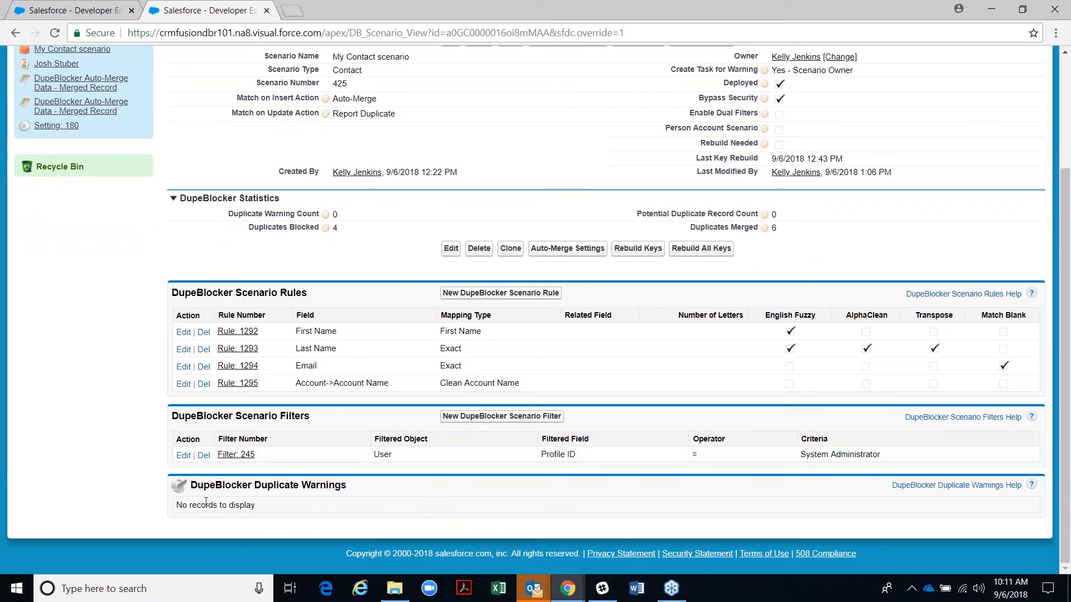
# - Change Filter 245's operator to != so it excludes System Administrator profiles
pyautogui.click(188, 456)
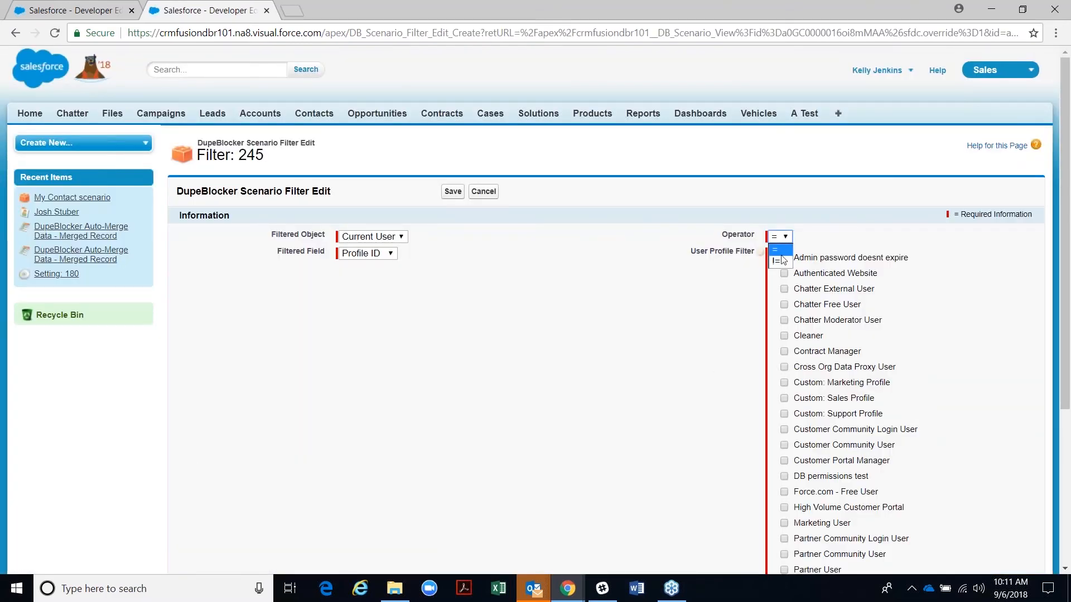
pyautogui.click(783, 259)
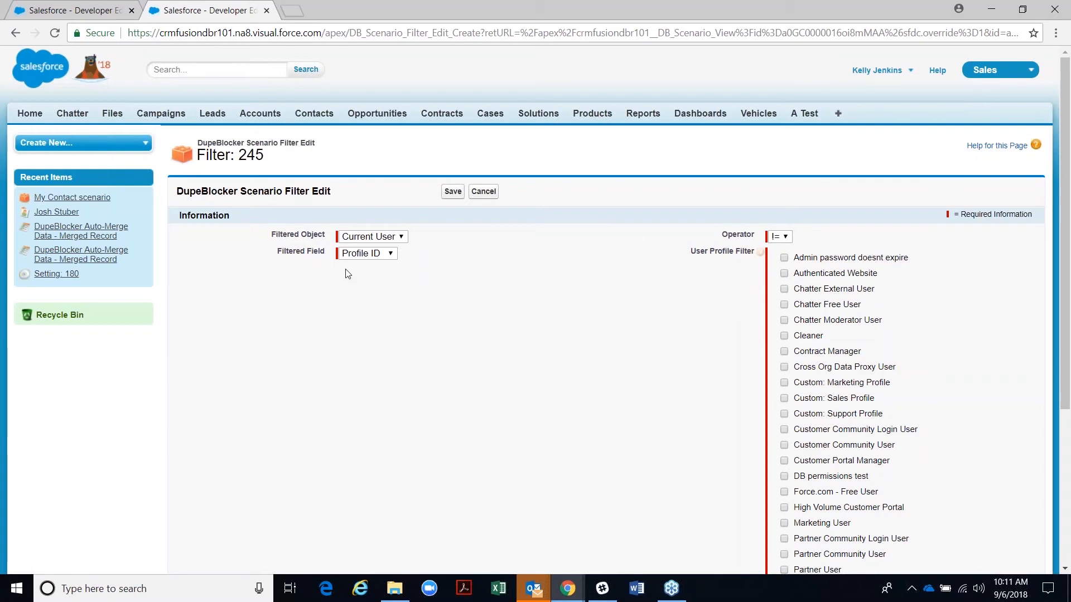
pyautogui.click(462, 195)
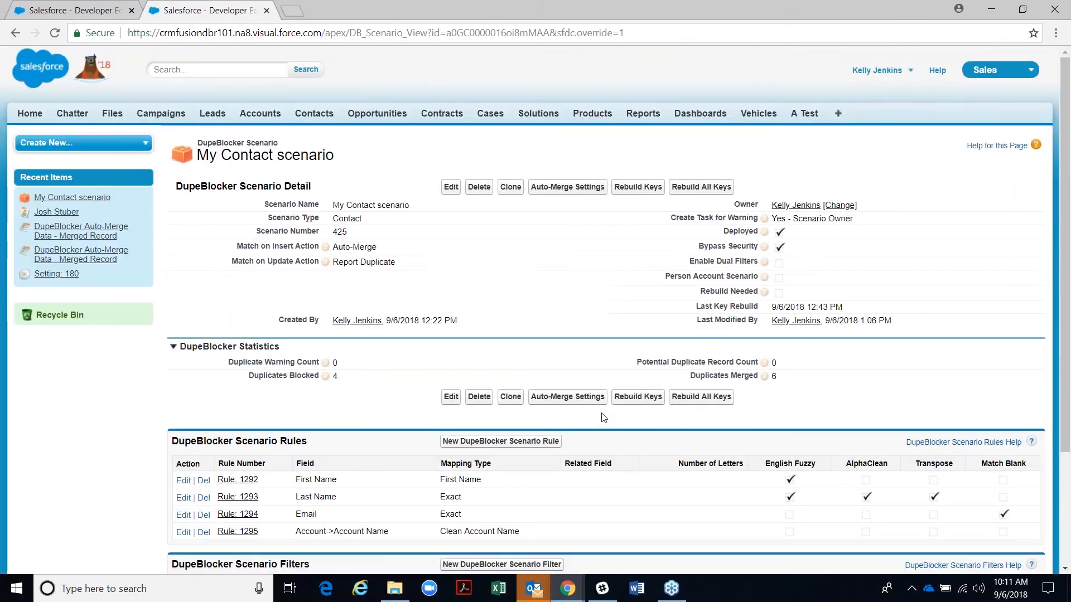
pyautogui.scroll(-3, 602, 417)
pyautogui.scroll(2, 599, 412)
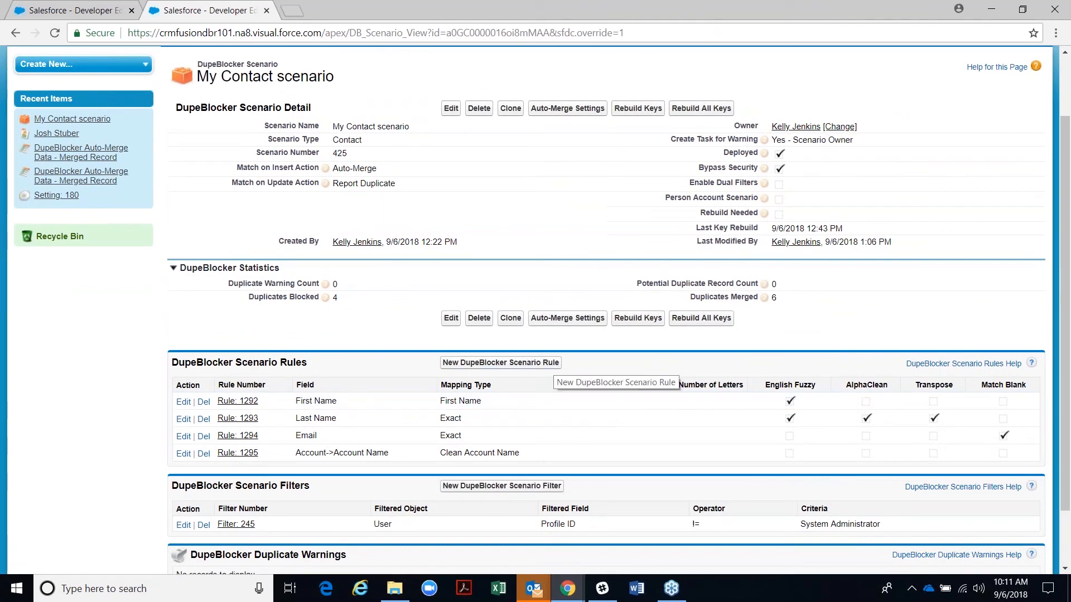
pyautogui.scroll(2, 400, 320)
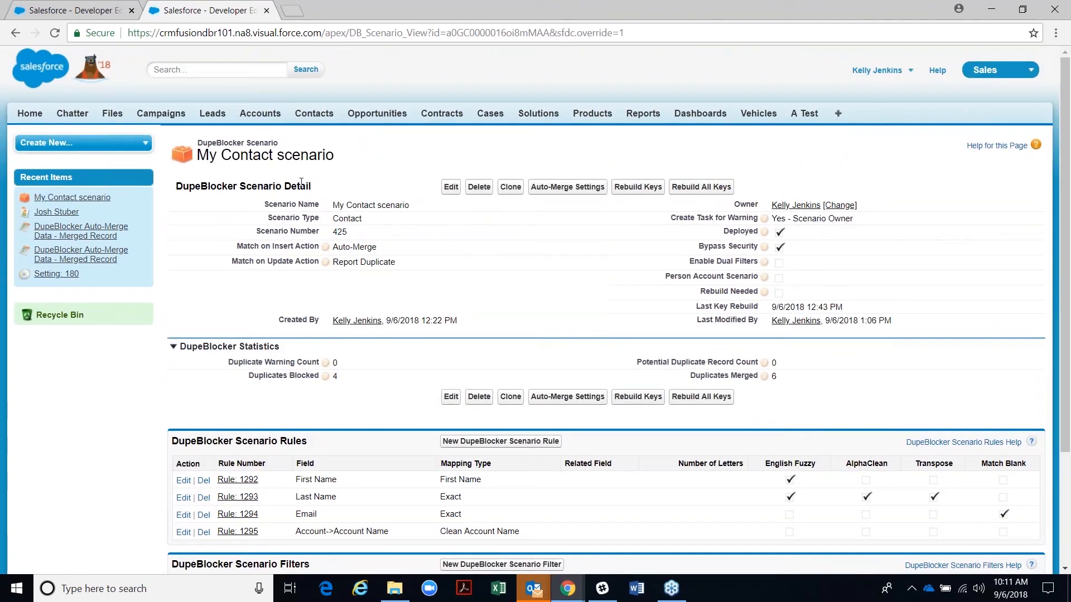
# - Switch to the DupeBlocker app and go from DupeBlocker Scenarios to DupeBlocker Settings
pyautogui.click(985, 72)
pyautogui.click(995, 218)
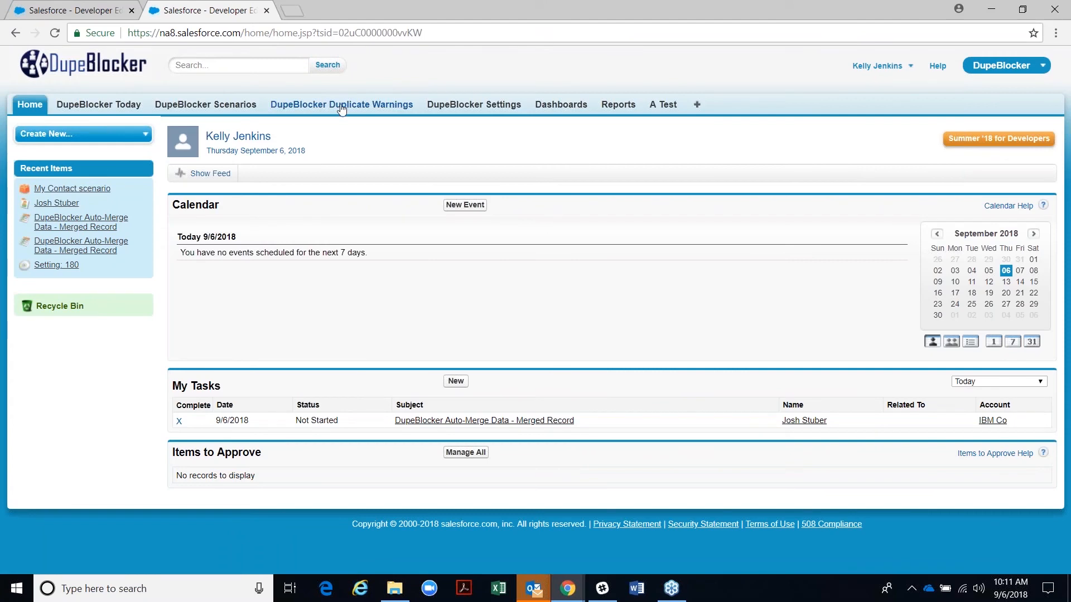
pyautogui.click(228, 106)
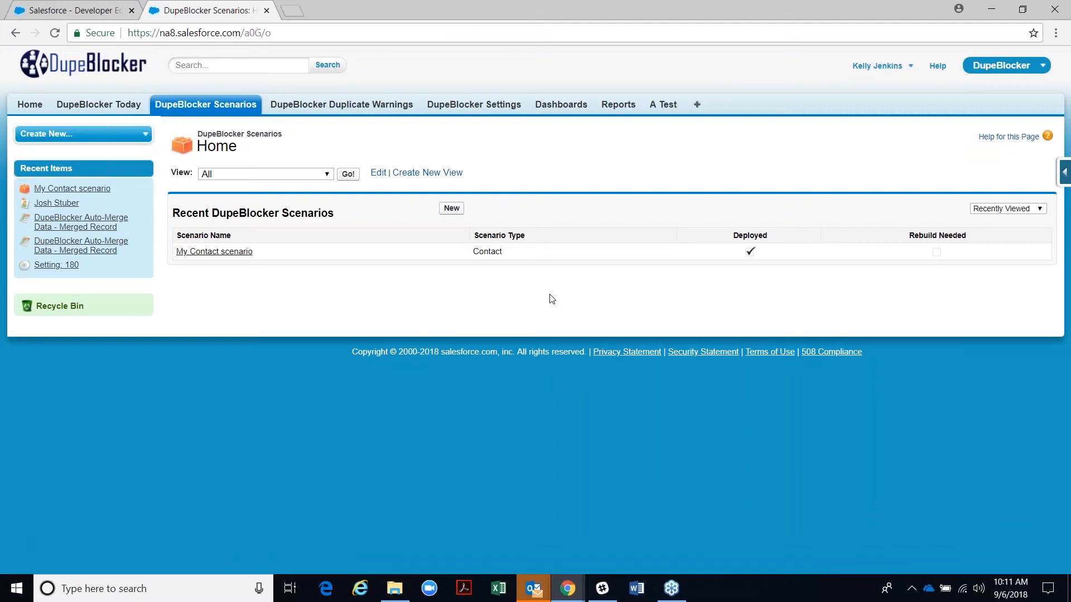
pyautogui.click(474, 105)
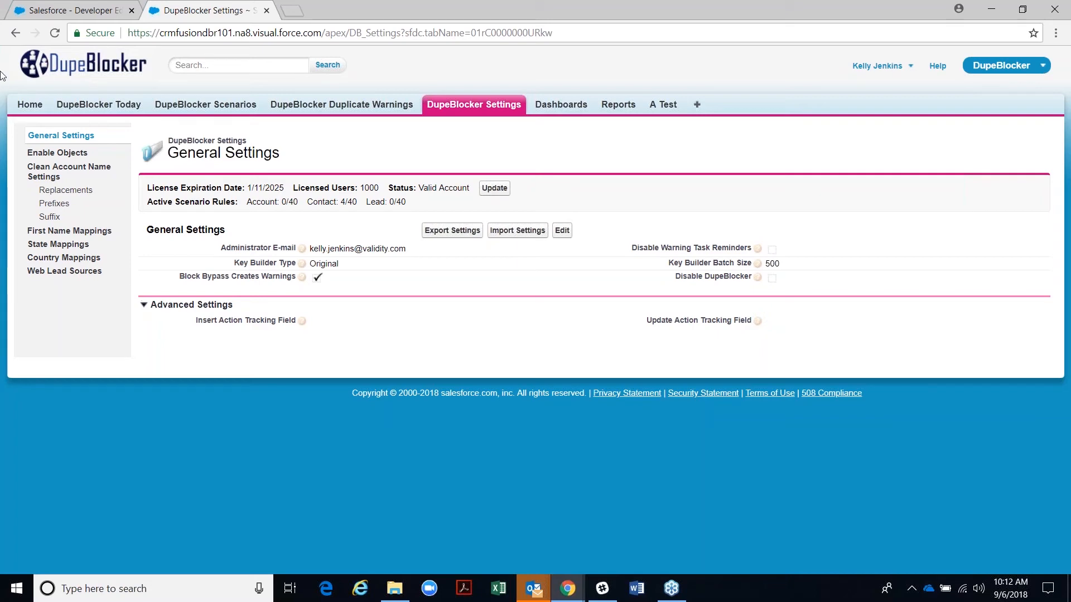
pyautogui.moveTo(197, 321); pyautogui.dragTo(292, 319)
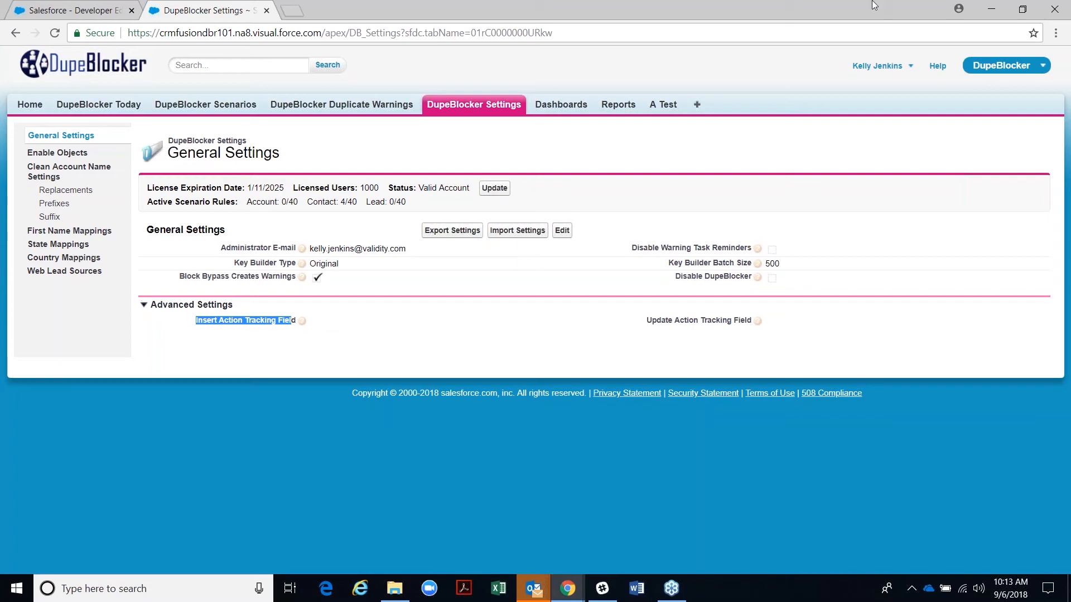
pyautogui.click(1053, 38)
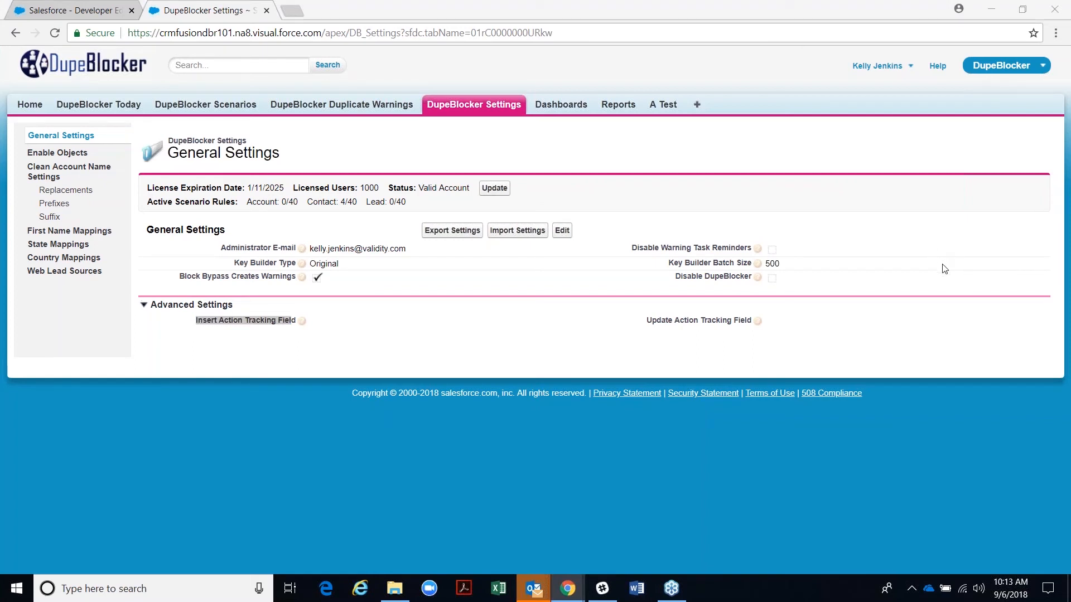
pyautogui.click(673, 452)
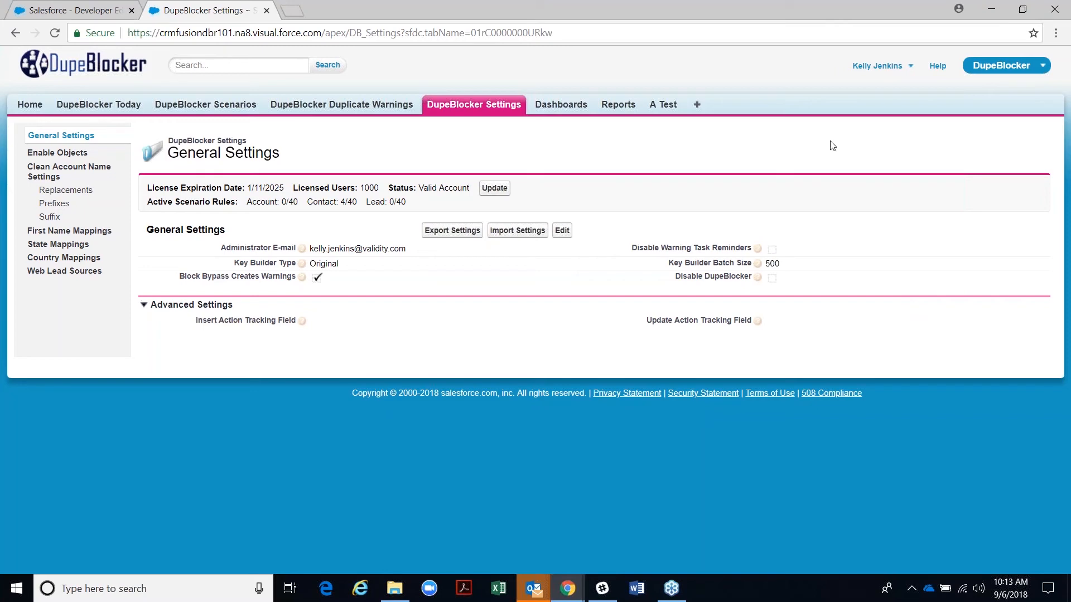
pyautogui.click(236, 493)
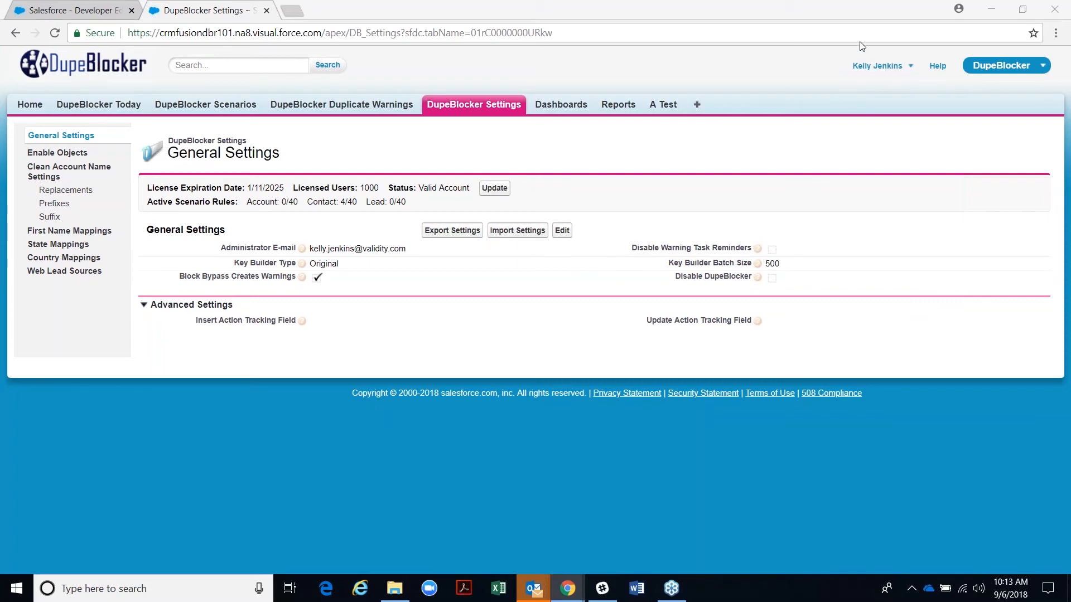
pyautogui.click(835, 92)
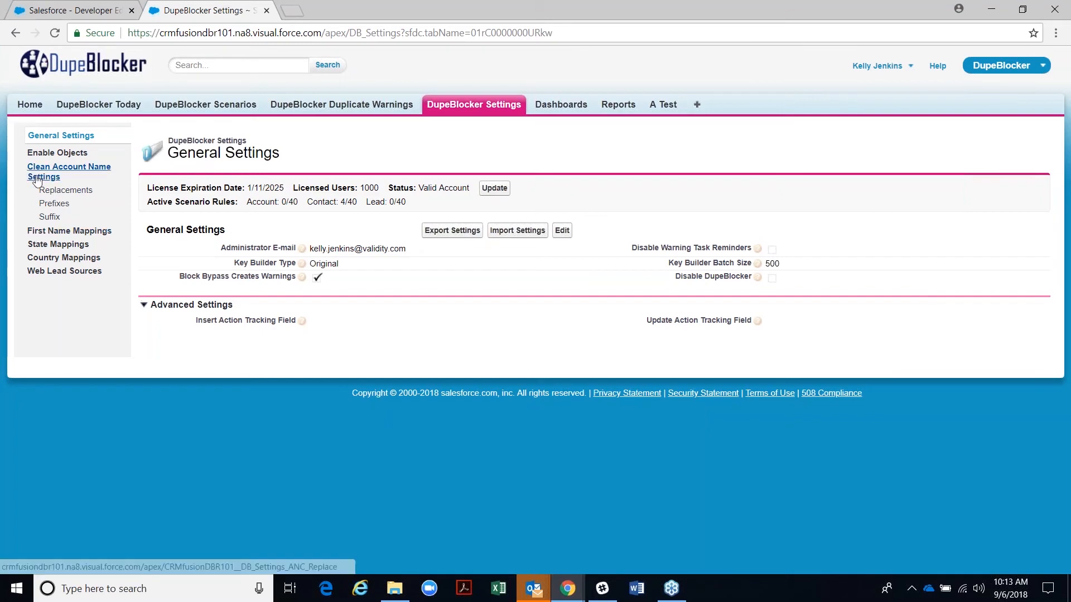
# - Open State Mappings and search for ny, noting the Big Apple and n york entries
pyautogui.click(45, 249)
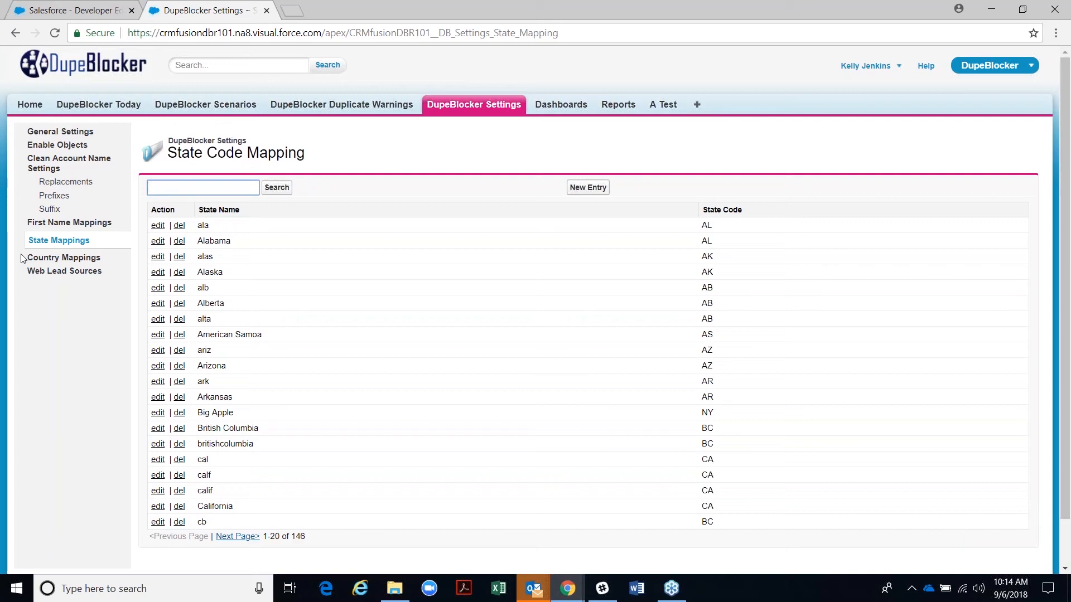
pyautogui.press('Return')
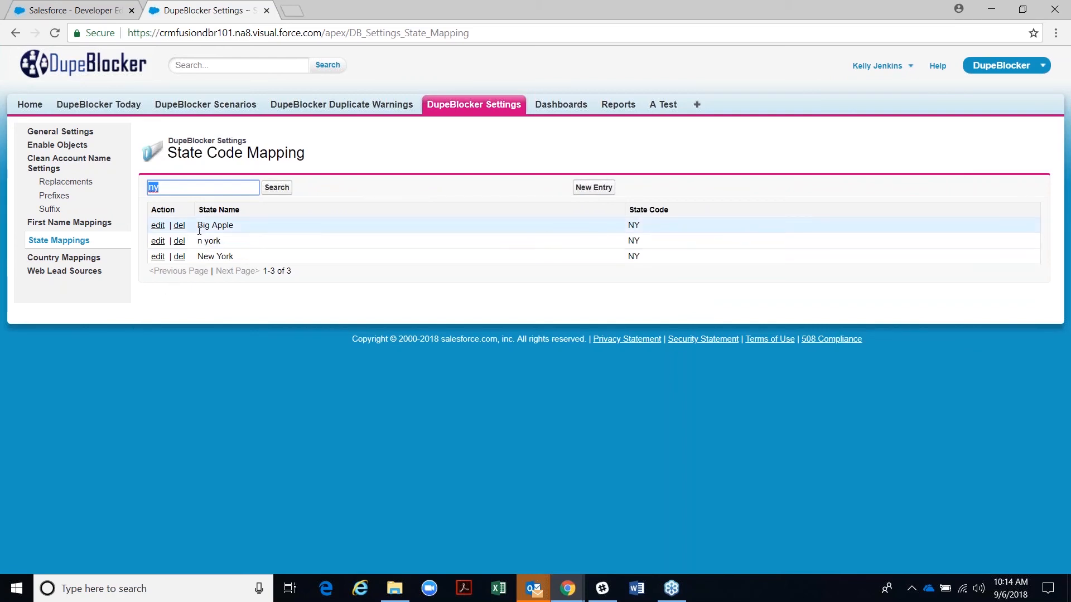
pyautogui.moveTo(199, 224); pyautogui.dragTo(217, 242)
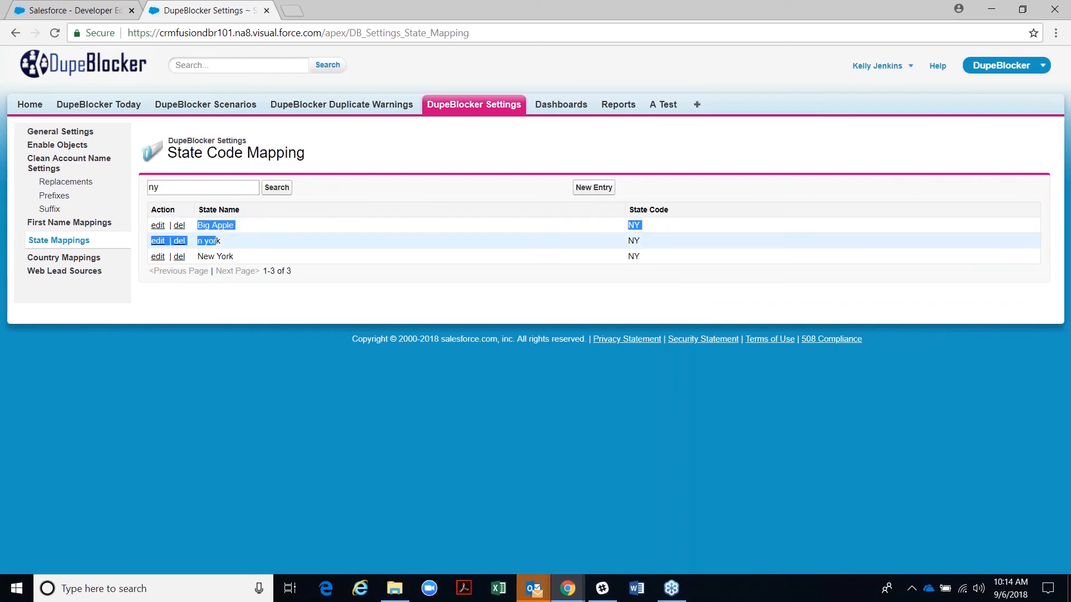
pyautogui.click(214, 253)
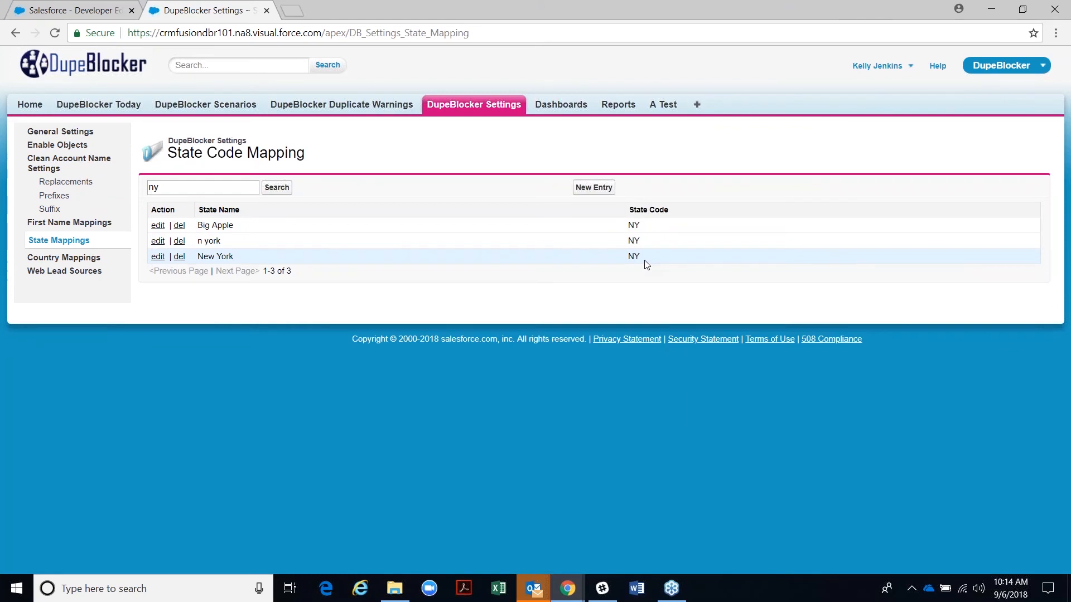
# - Search the state mappings for ca, then for on
pyautogui.click(159, 188)
pyautogui.doubleClick(158, 187)
pyautogui.write('ca')
pyautogui.press('Return')
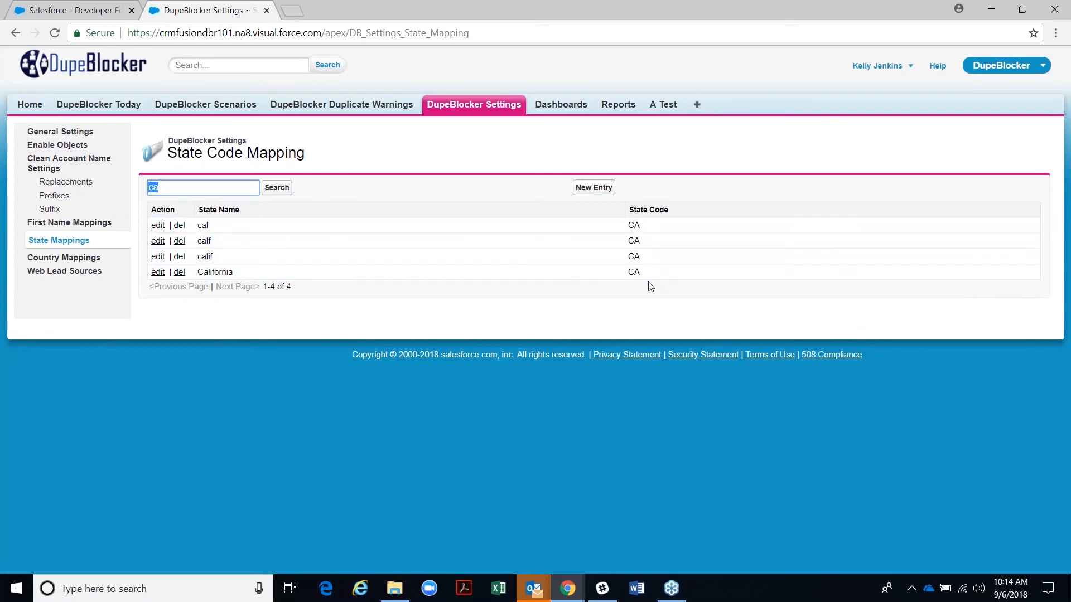
pyautogui.write('on')
pyautogui.press('Return')
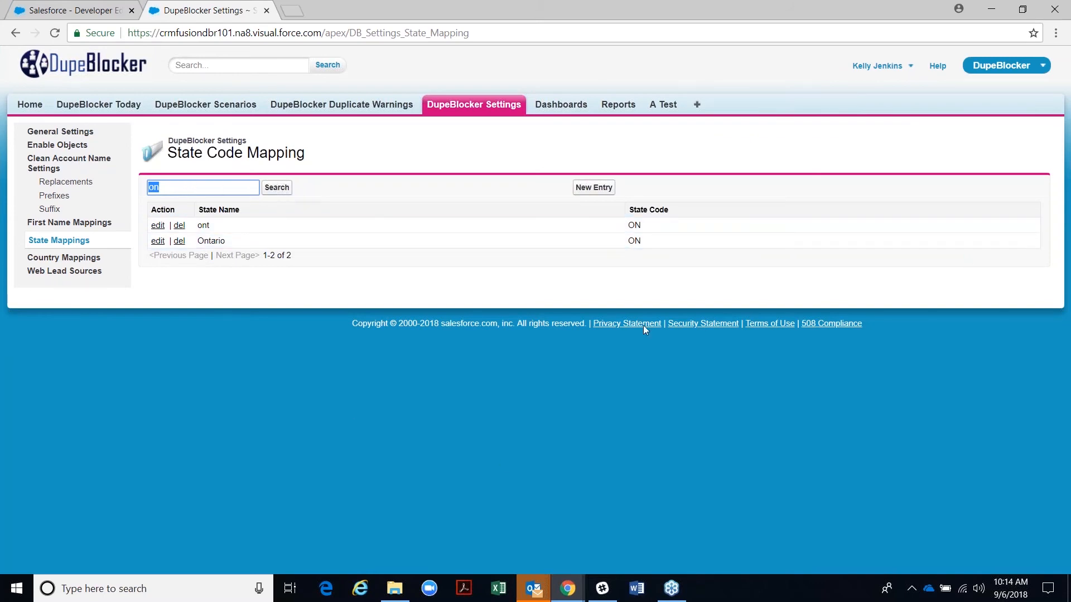
# - Start a new state mapping entry, cancel it, and go to Country Mappings
pyautogui.click(585, 192)
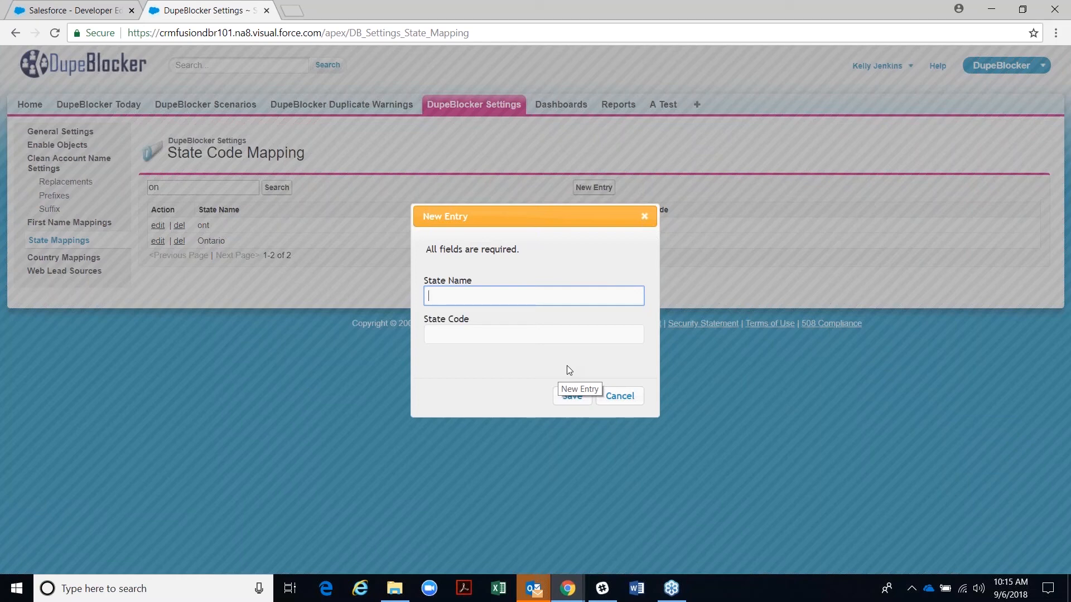
pyautogui.click(616, 399)
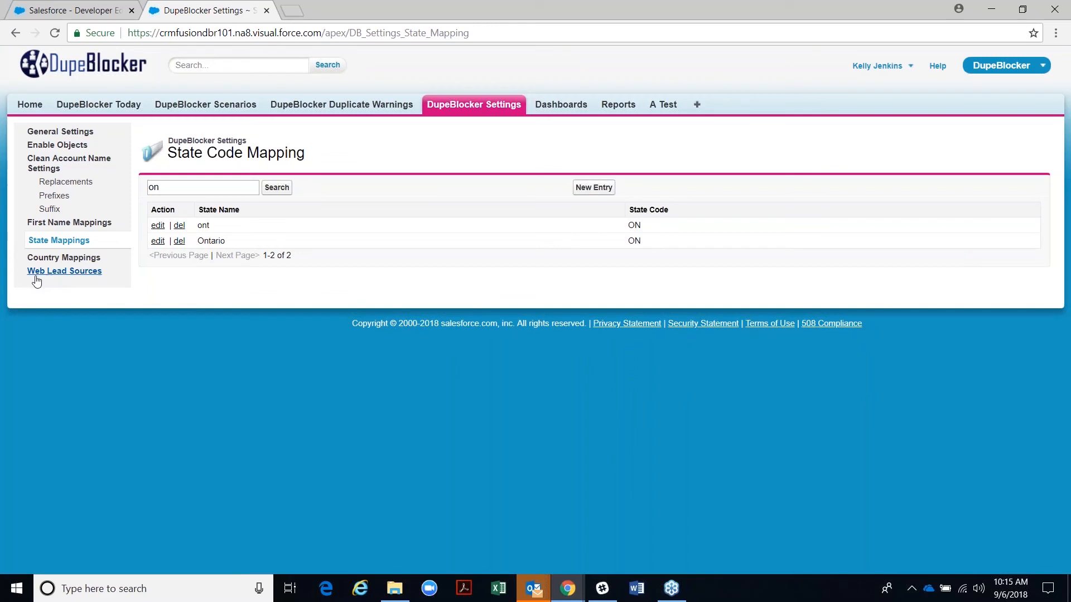
pyautogui.click(64, 258)
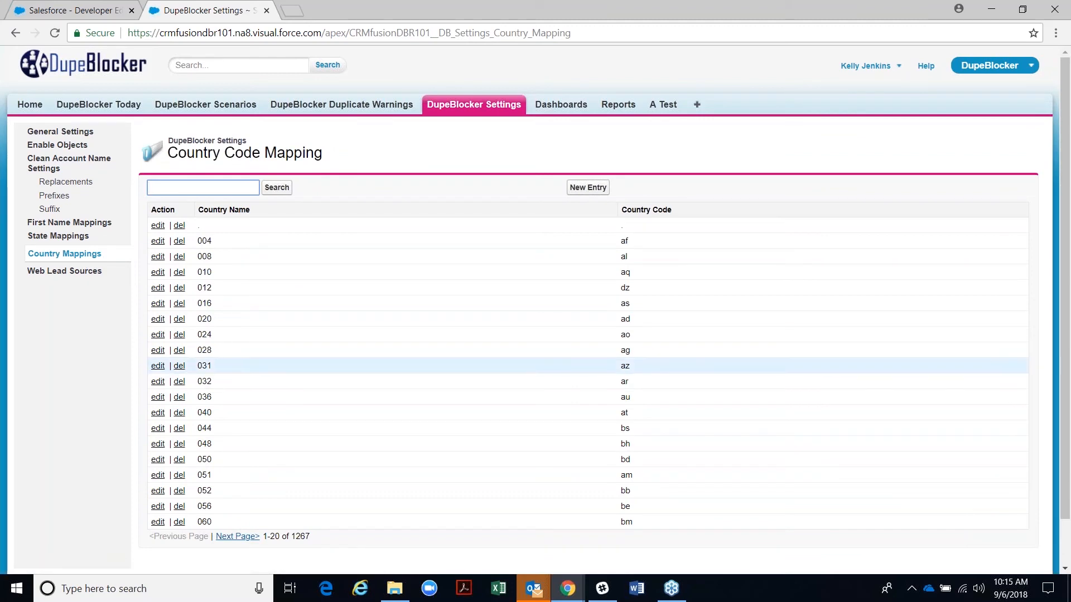
# - Search the country mappings for code us
pyautogui.click(188, 192)
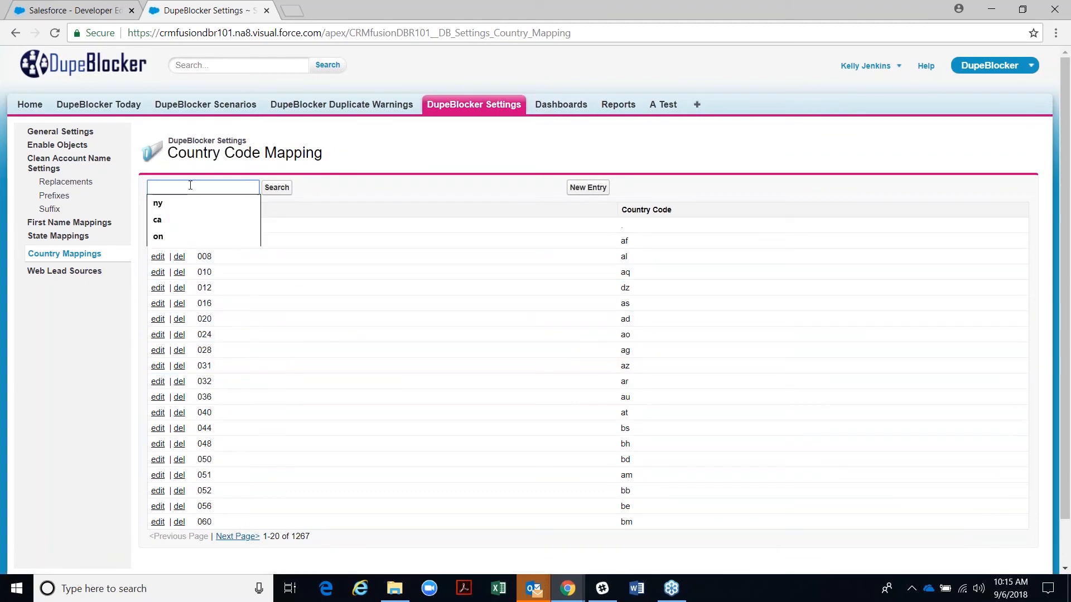
pyautogui.write('us')
pyautogui.press('Return')
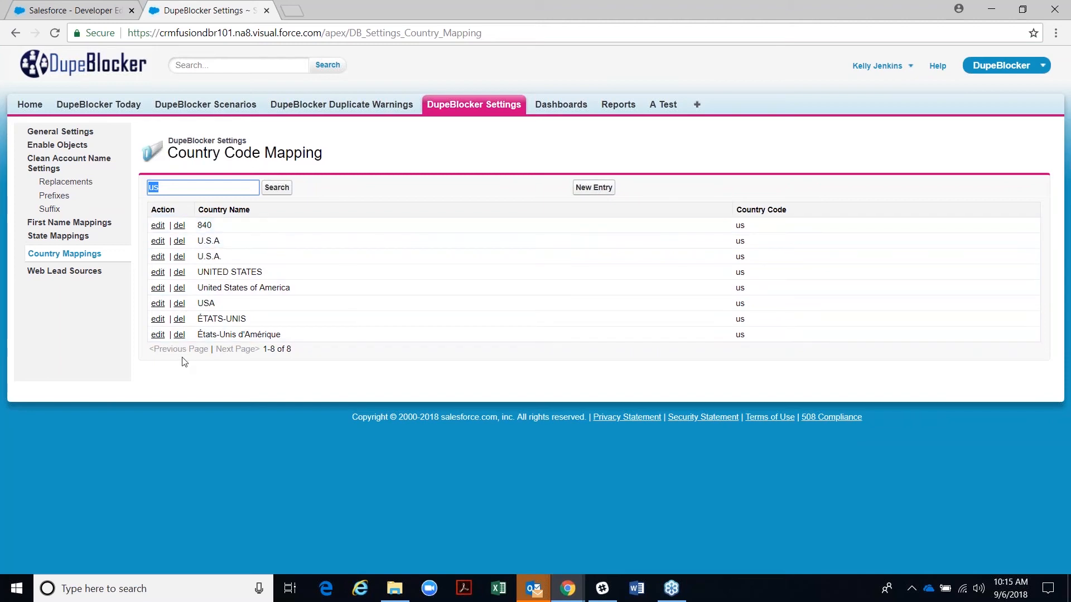
# - Add a new country mapping from country name us to code usa and save it
pyautogui.click(593, 188)
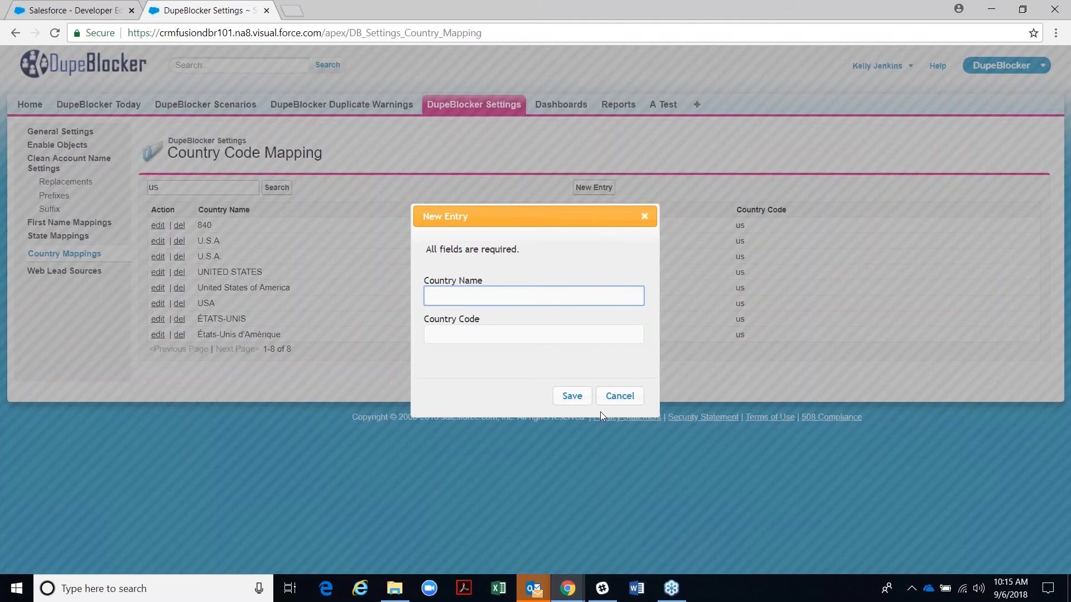
pyautogui.click(617, 399)
pyautogui.click(585, 187)
pyautogui.press('Tab')
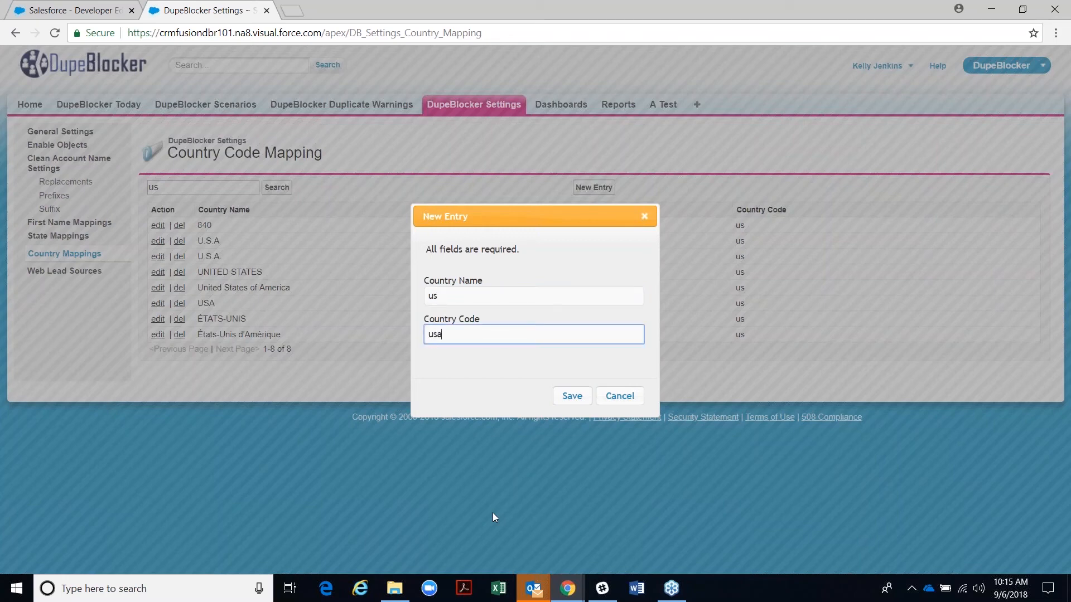
pyautogui.click(568, 398)
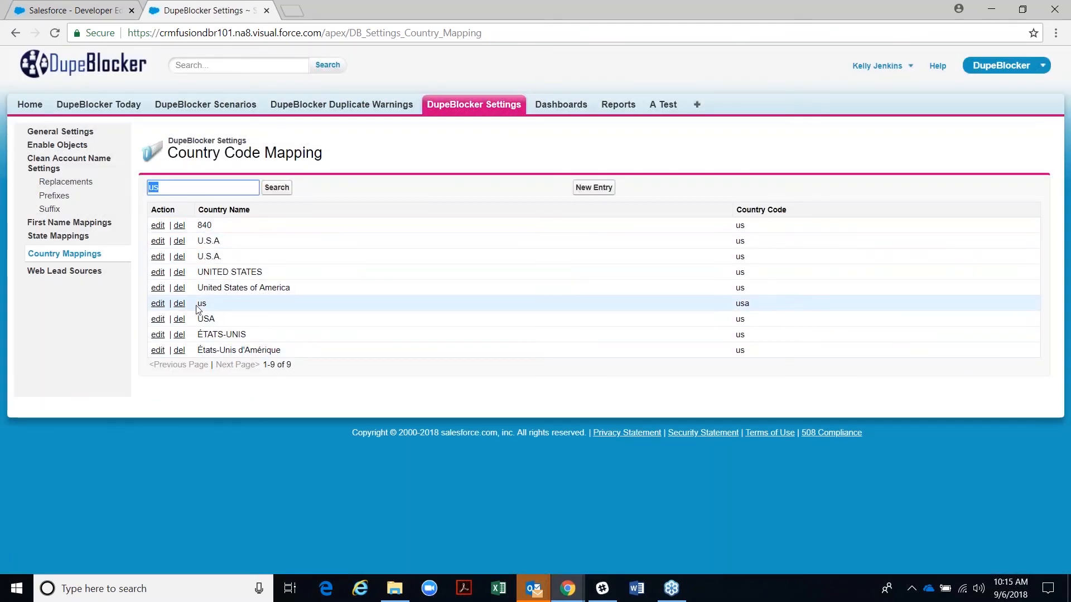
# - Delete the us-to-usa mapping row and confirm the deletion
pyautogui.moveTo(734, 312); pyautogui.dragTo(752, 304)
pyautogui.moveTo(197, 319); pyautogui.dragTo(220, 321)
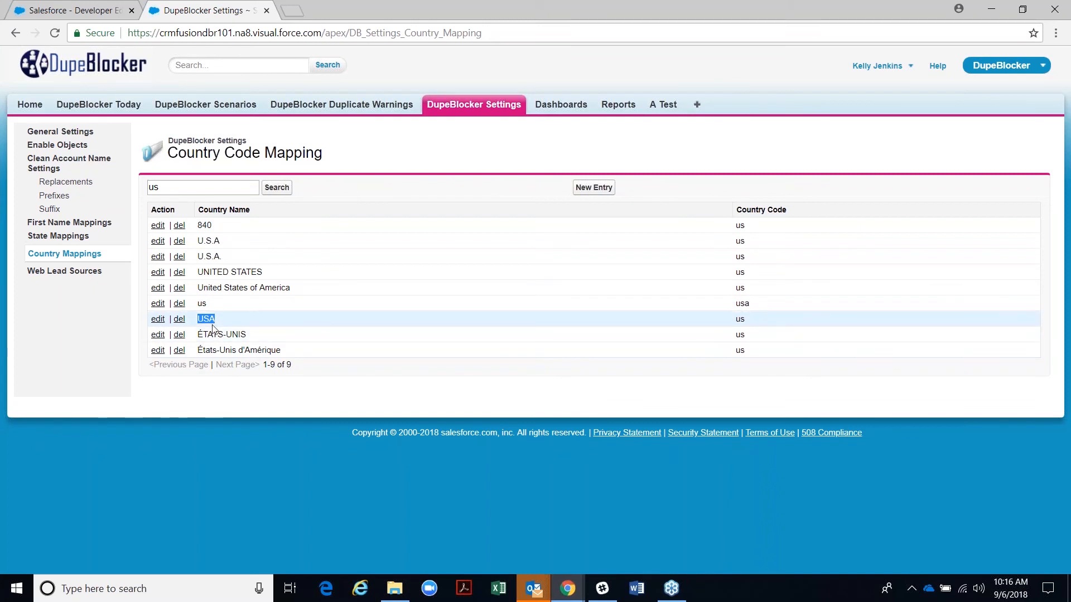
pyautogui.click(179, 305)
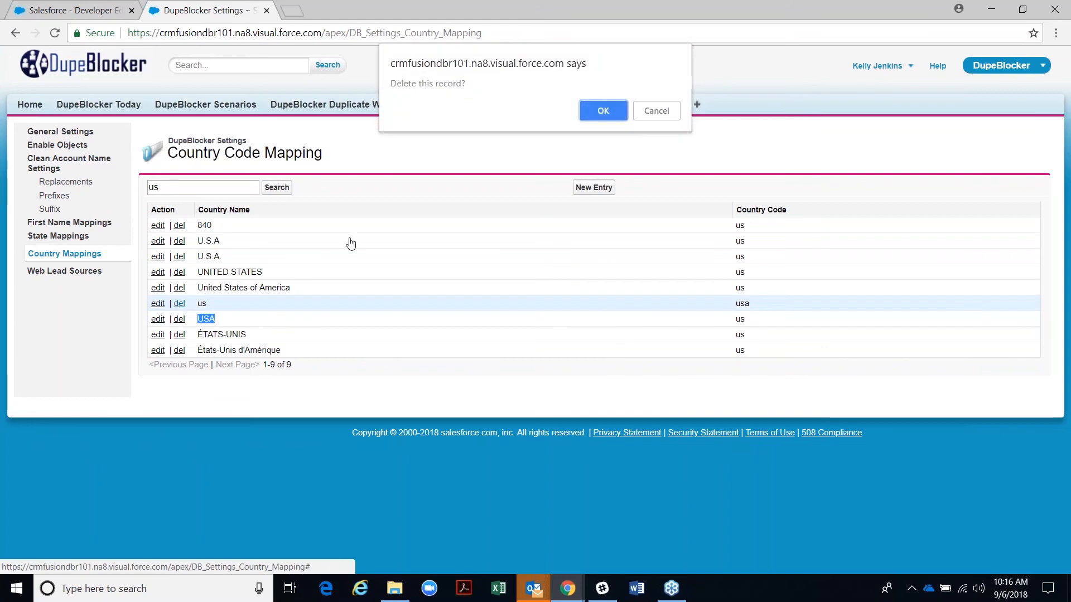
pyautogui.click(605, 111)
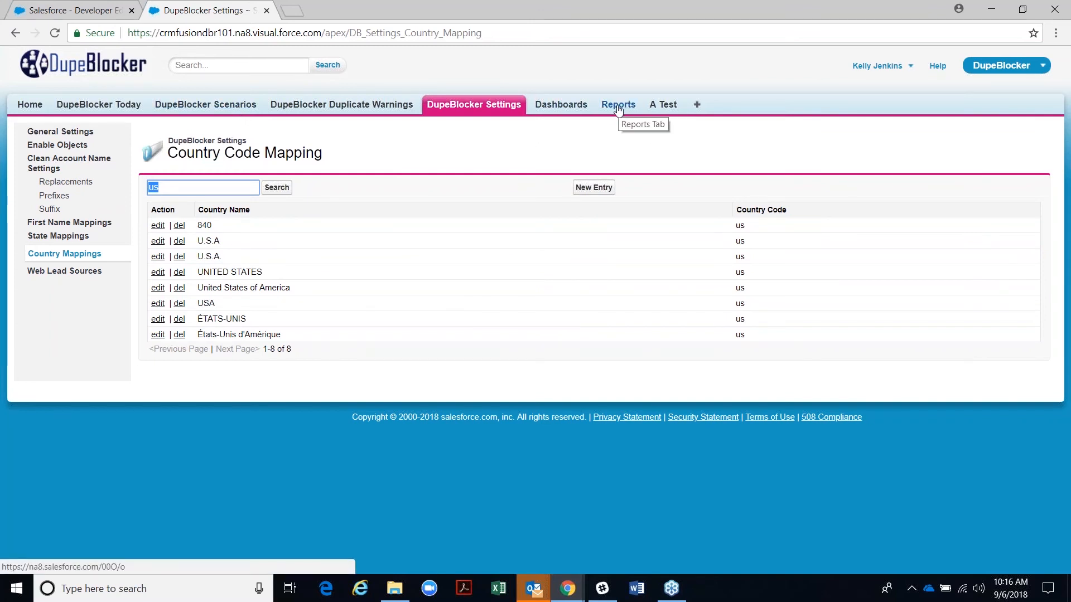
# - Open the DupeBlocker Dashboard and refresh its data
pyautogui.click(561, 106)
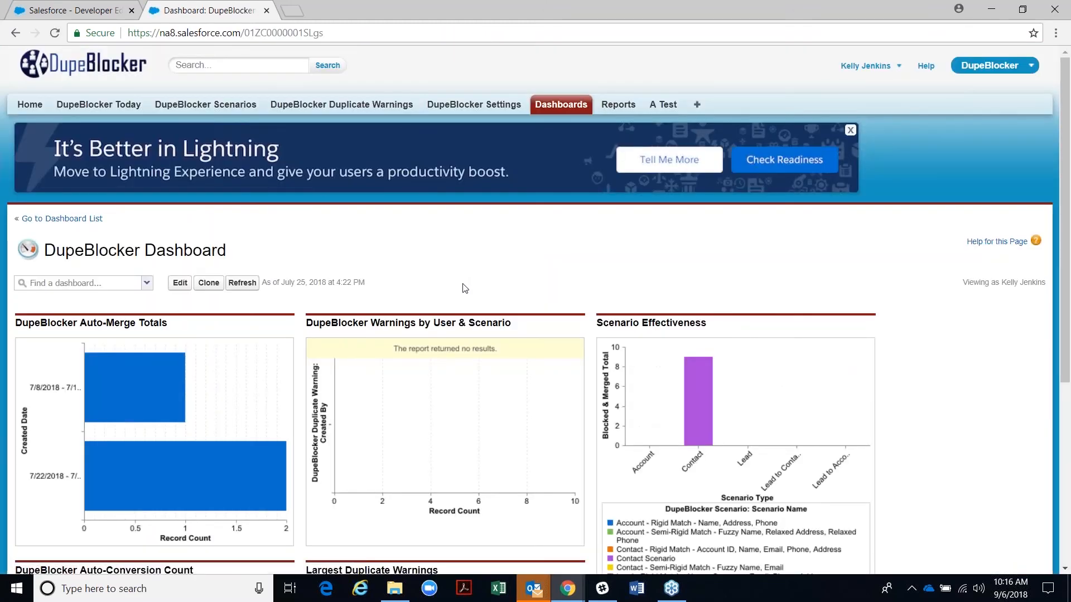
pyautogui.scroll(-1, 468, 415)
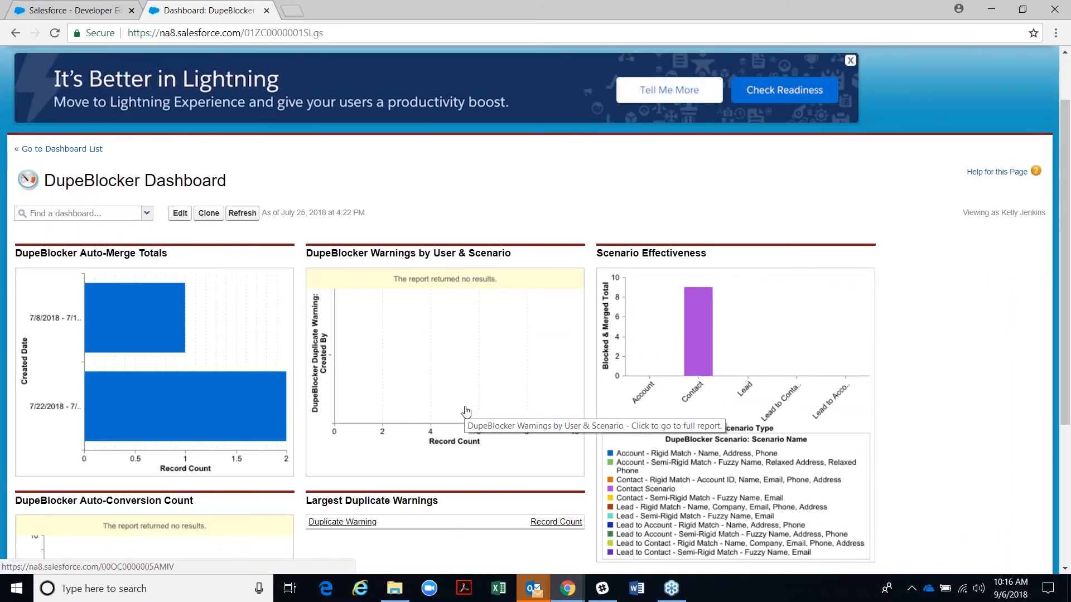
pyautogui.scroll(-1, 495, 354)
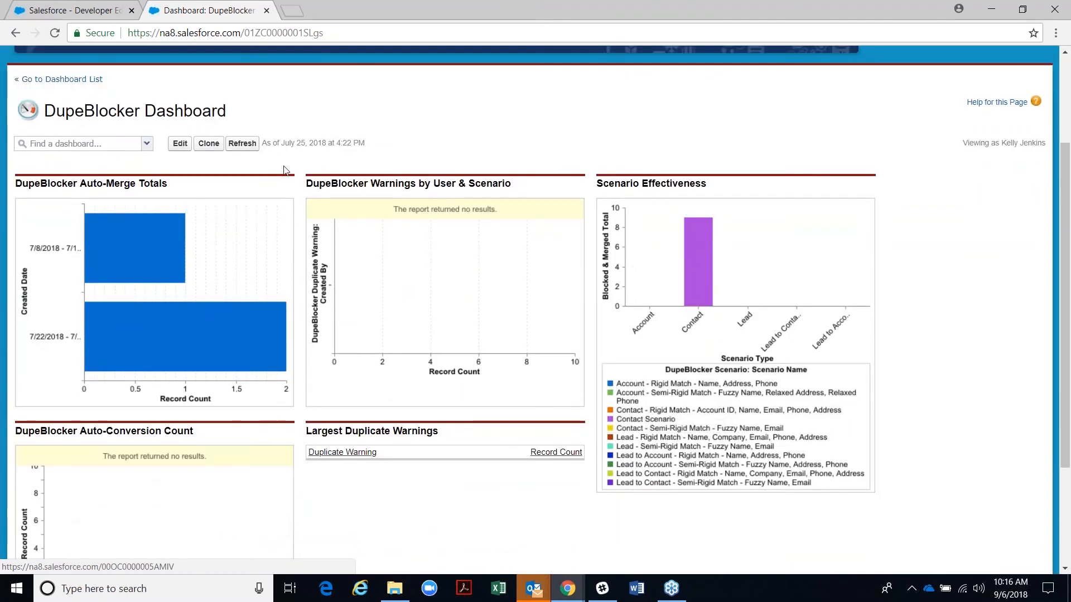
pyautogui.click(247, 146)
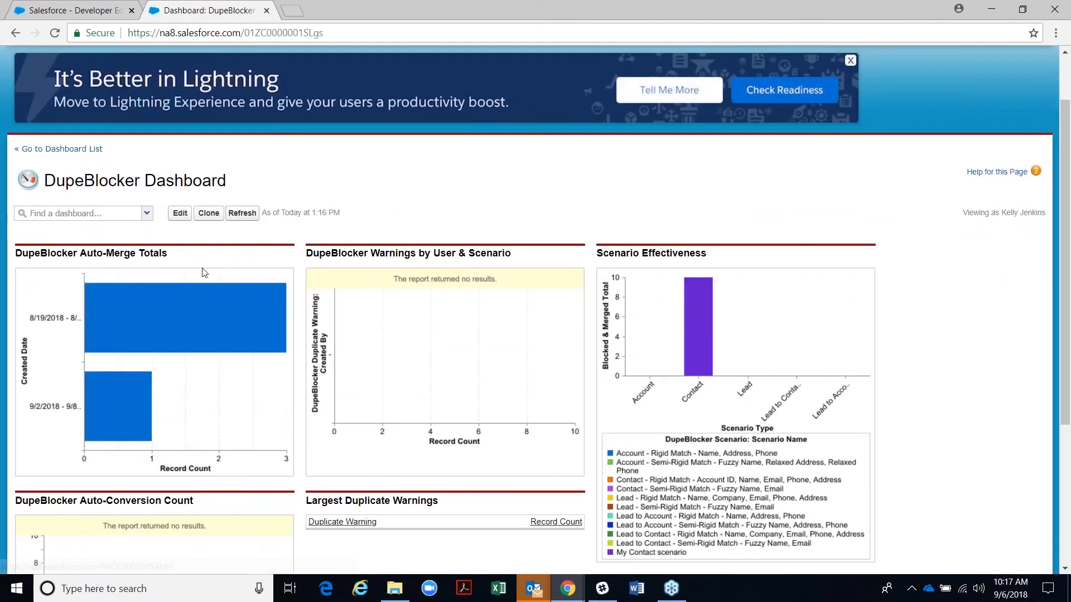
# - Review the Warnings by User & Scenario and Scenario Effectiveness charts
pyautogui.scroll(-1, 200, 270)
pyautogui.scroll(-2, 200, 273)
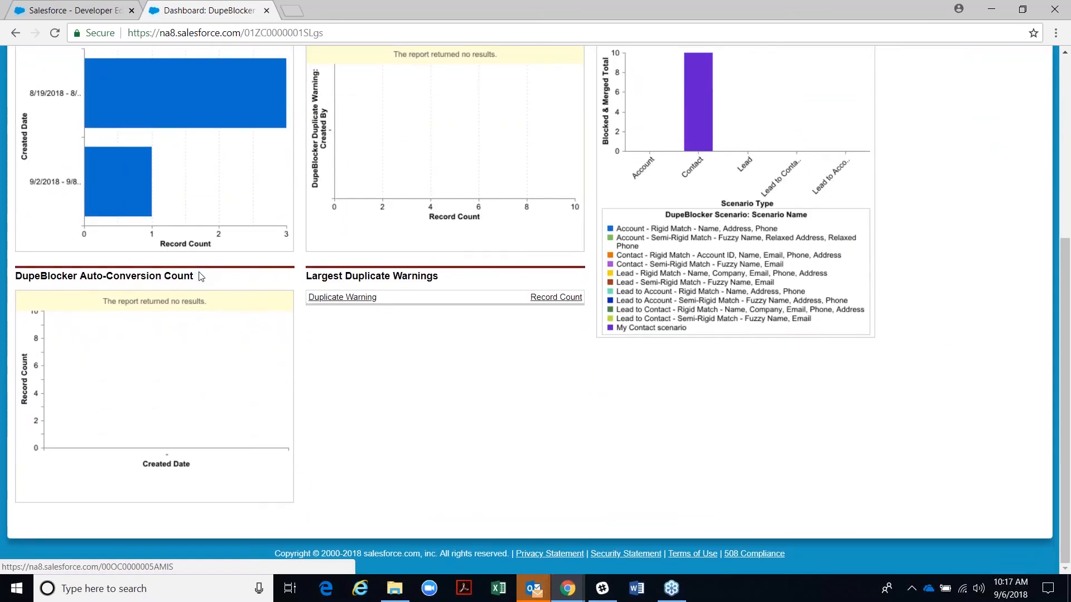
pyautogui.scroll(3, 199, 273)
pyautogui.scroll(-1, 199, 276)
pyautogui.scroll(-1, 172, 390)
pyautogui.scroll(1, 160, 461)
pyautogui.scroll(1, 143, 425)
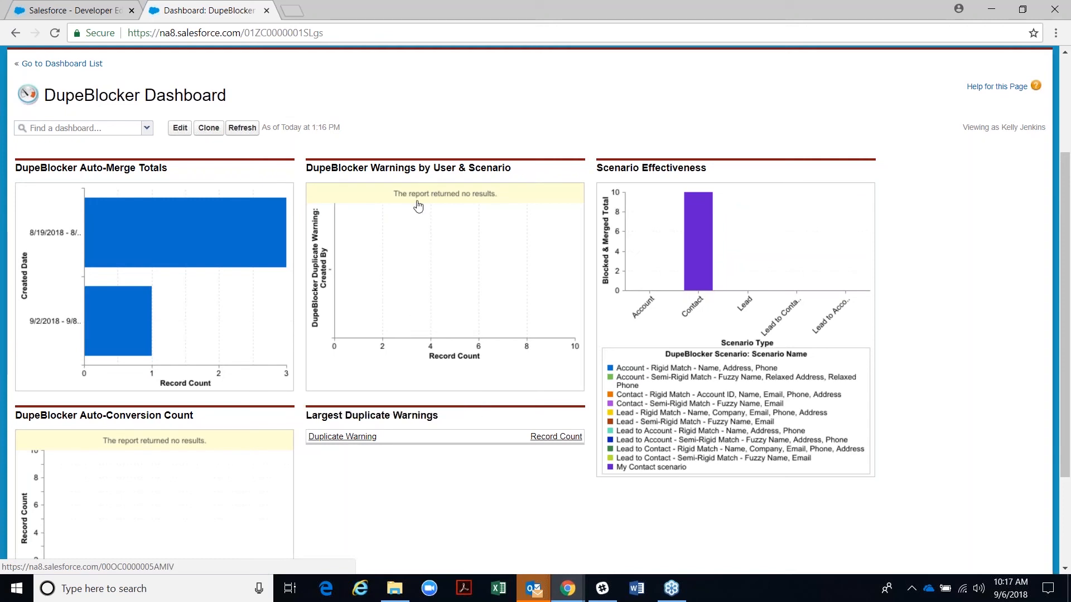
pyautogui.moveTo(310, 168); pyautogui.dragTo(470, 183)
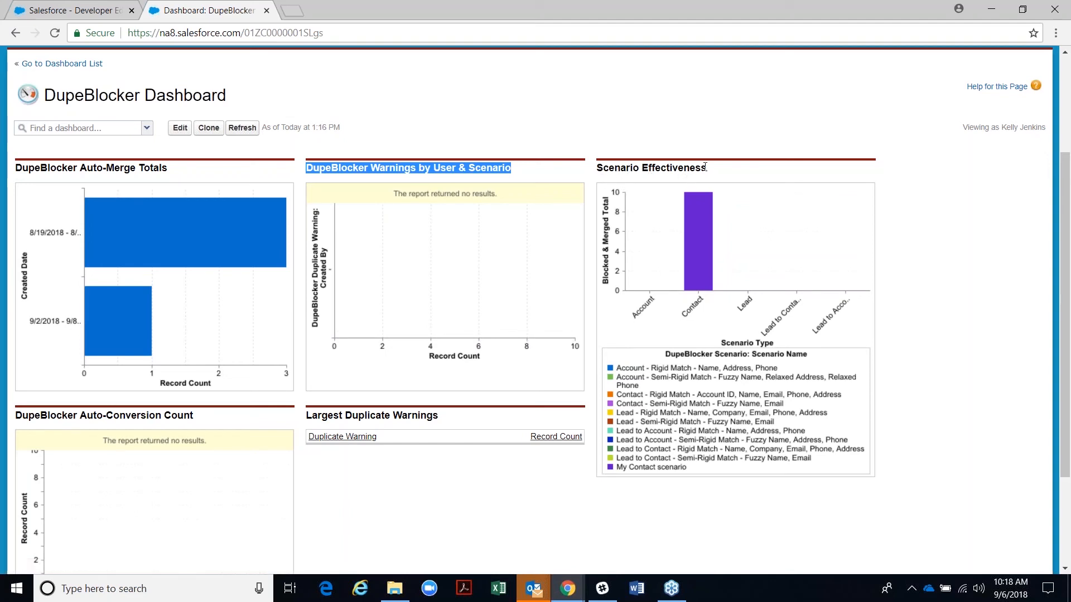
pyautogui.moveTo(711, 169); pyautogui.dragTo(596, 168)
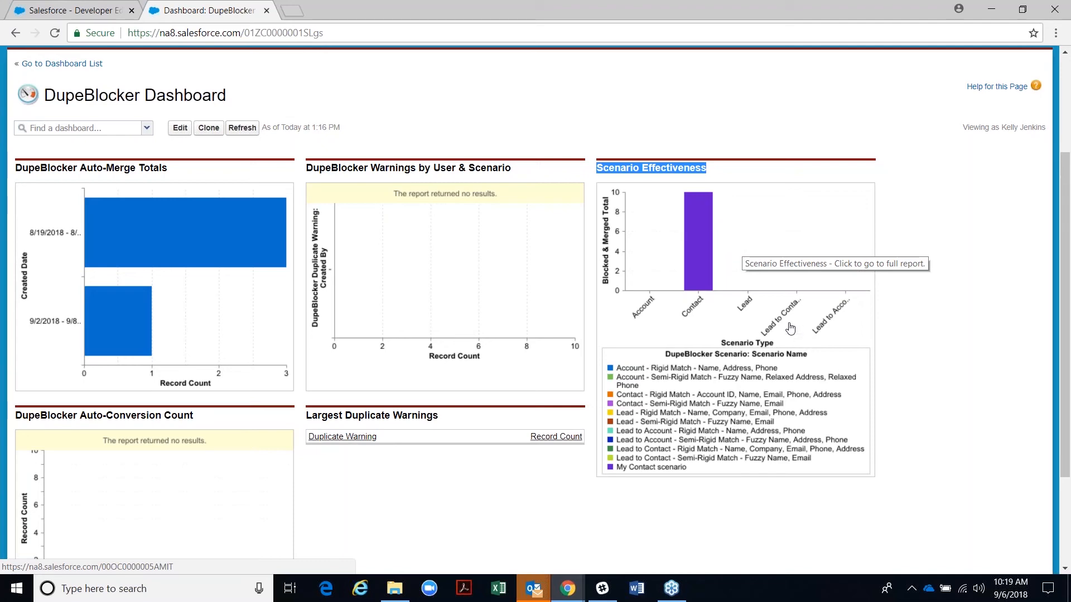
pyautogui.scroll(3, 747, 359)
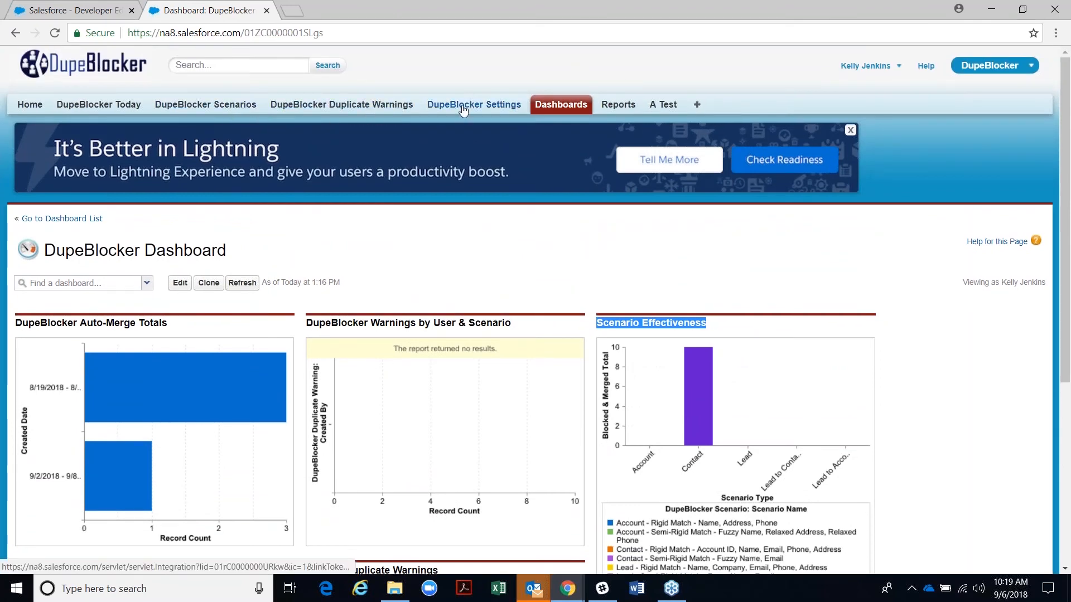
# - Open DupeBlocker Settings in a new tab and check the Contact active rule count 4/40
pyautogui.rightClick(457, 102)
pyautogui.click(488, 113)
pyautogui.click(329, 10)
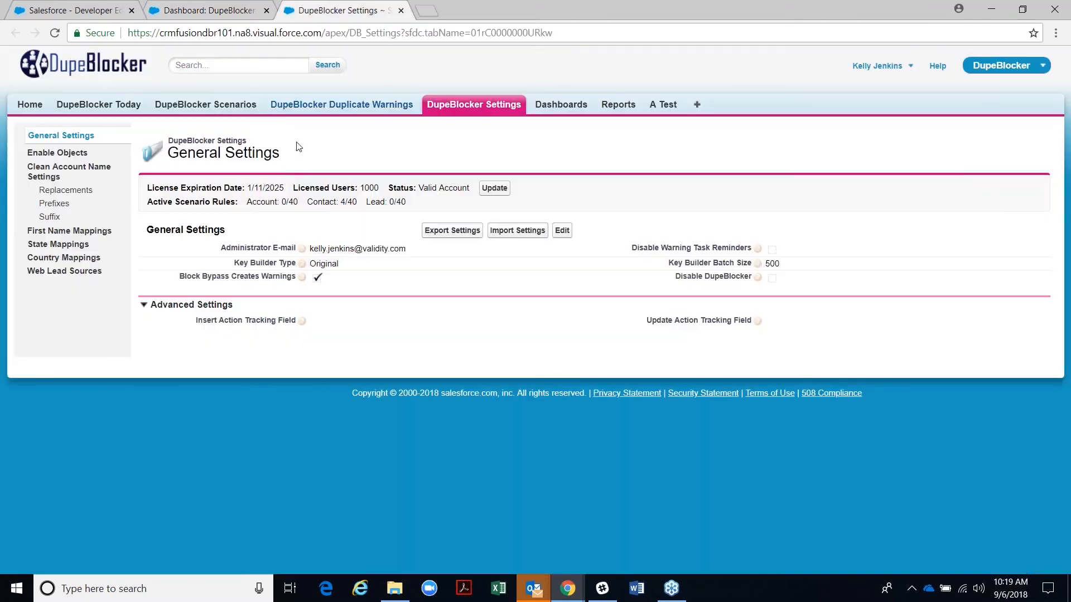
pyautogui.moveTo(281, 202); pyautogui.dragTo(408, 203)
pyautogui.click(320, 201)
pyautogui.moveTo(345, 202); pyautogui.dragTo(356, 202)
# - Compare against the dashboard tab, then return to settings and open the DupeBlocker Scenarios list
pyautogui.click(226, 10)
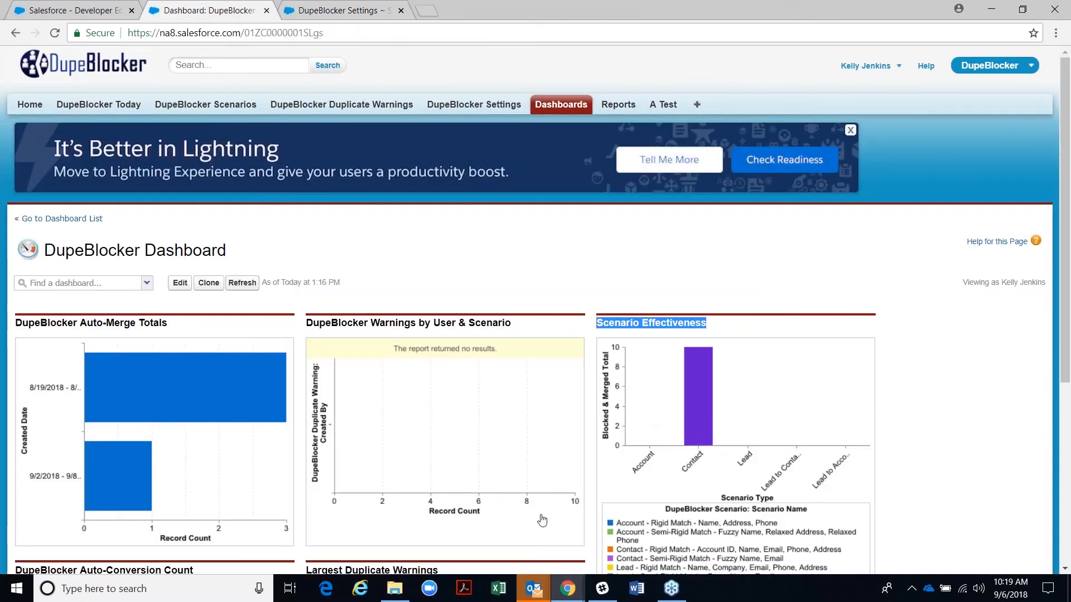
pyautogui.scroll(-4, 541, 480)
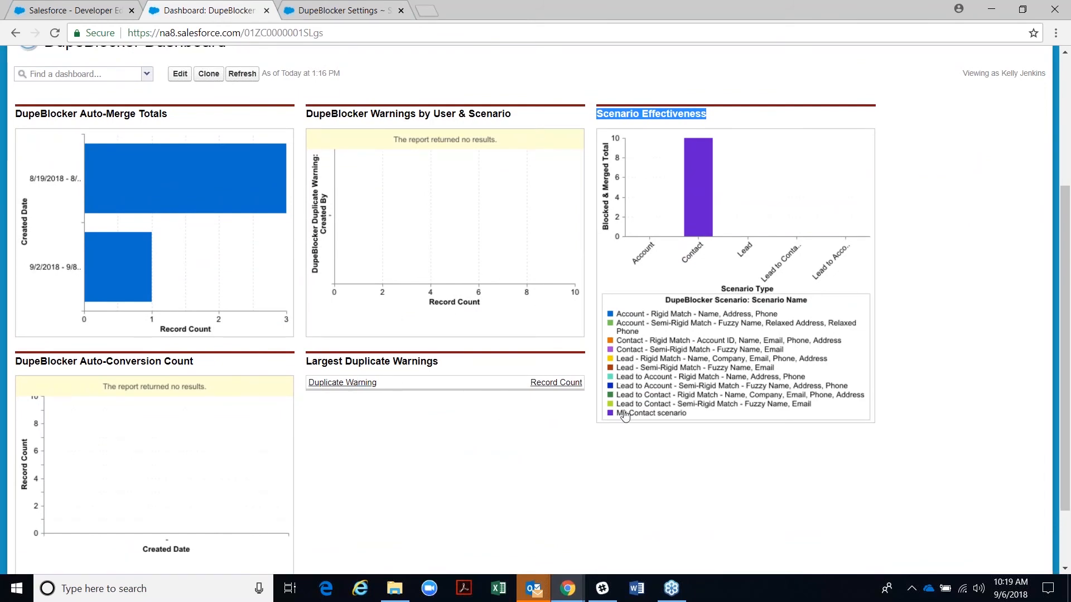
pyautogui.click(312, 10)
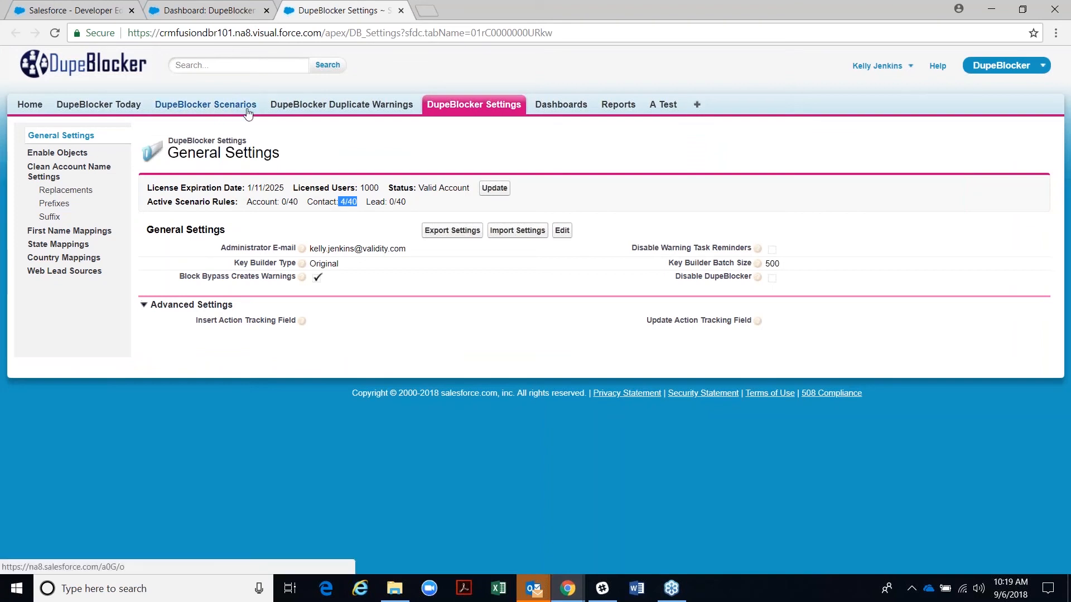
pyautogui.click(199, 95)
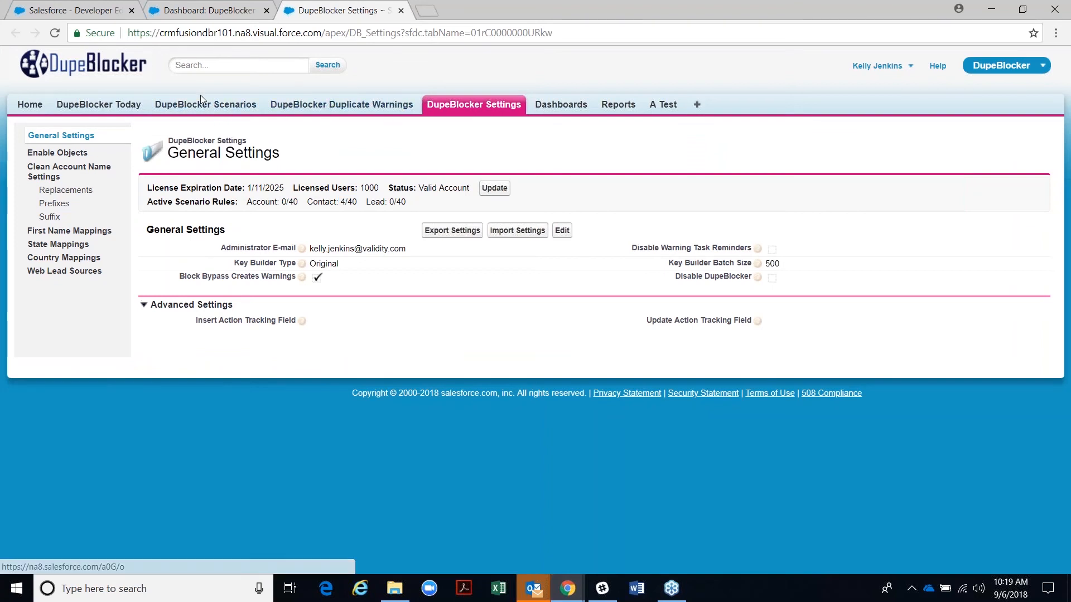
pyautogui.click(203, 107)
# - Set My Contact scenario's Match on Insert Action to Report Duplicate and save
pyautogui.click(215, 254)
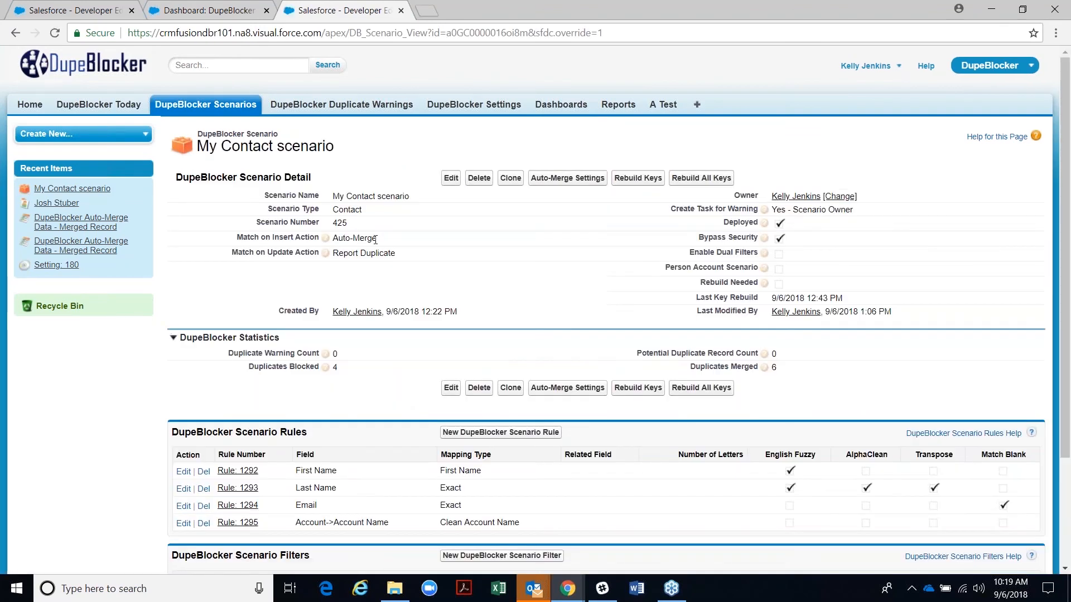
pyautogui.click(450, 178)
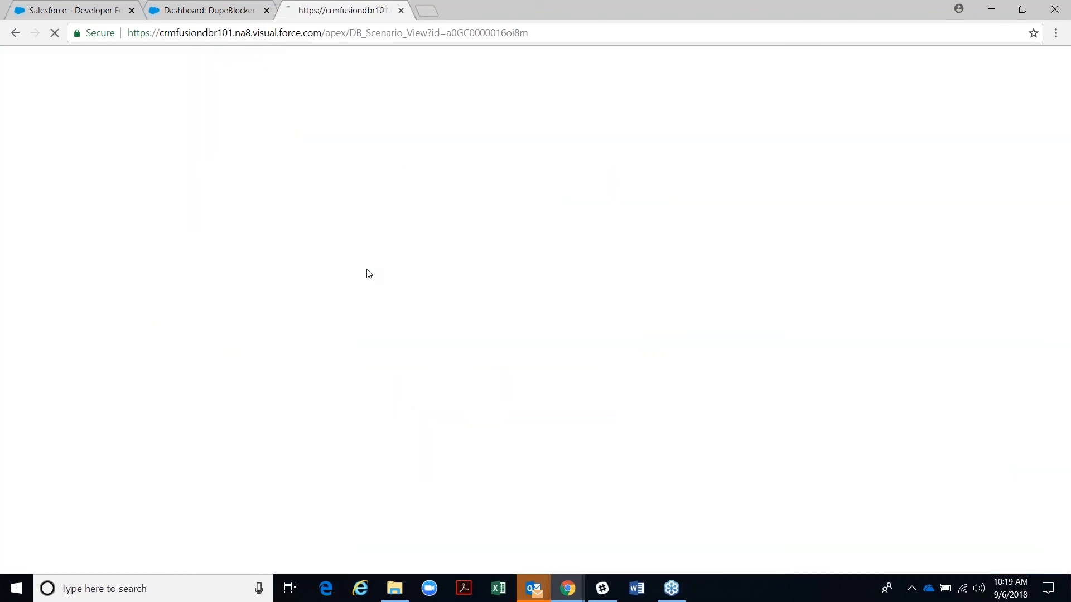
pyautogui.click(365, 281)
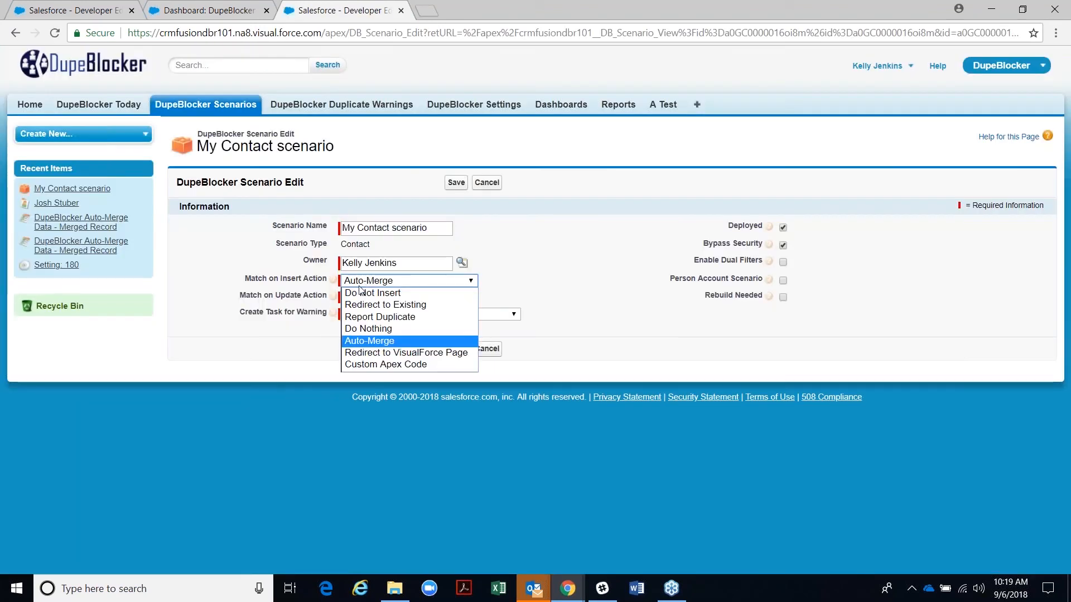
pyautogui.click(368, 316)
pyautogui.click(456, 183)
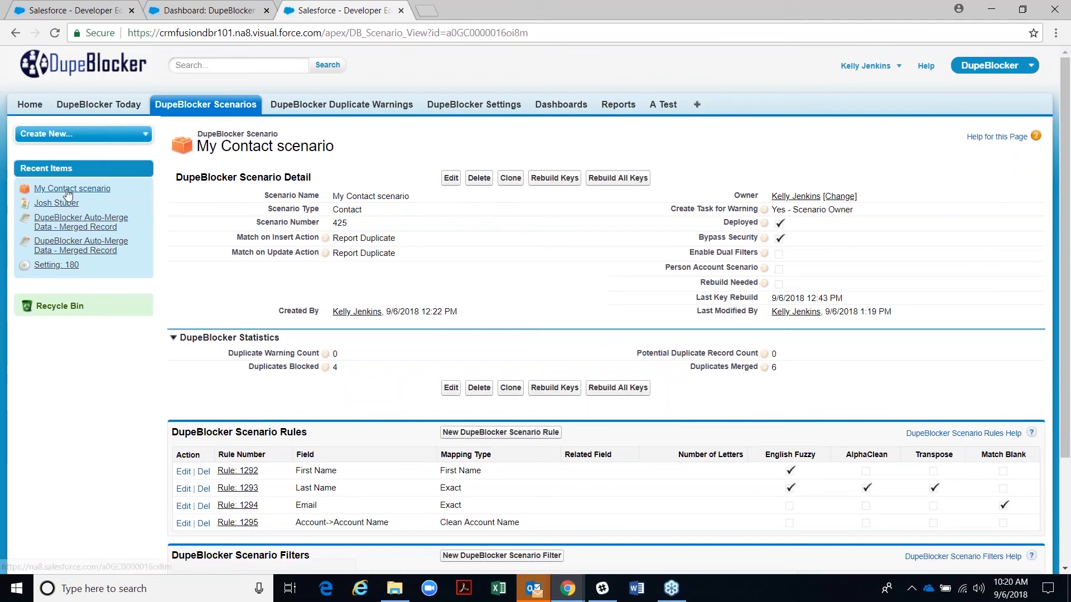
pyautogui.click(53, 206)
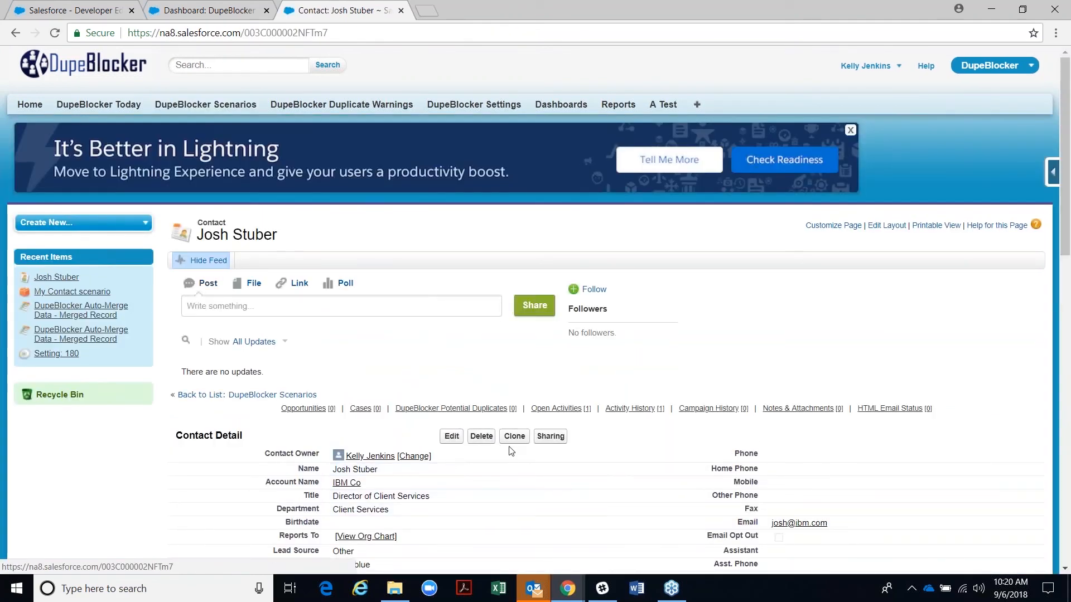
pyautogui.click(513, 436)
pyautogui.click(458, 293)
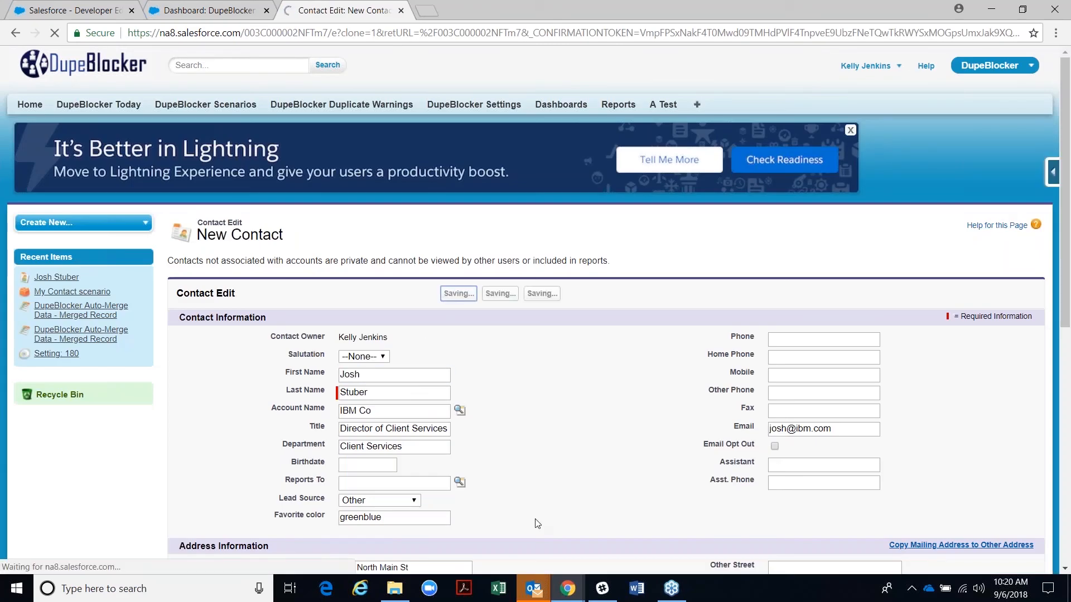
pyautogui.scroll(-6, 460, 485)
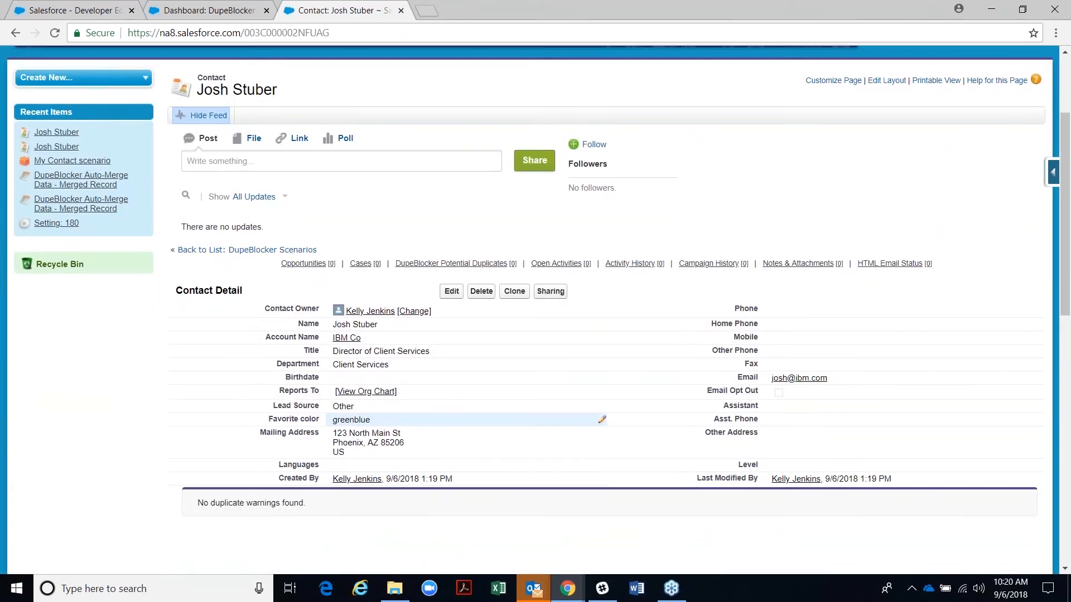
pyautogui.scroll(3, 371, 433)
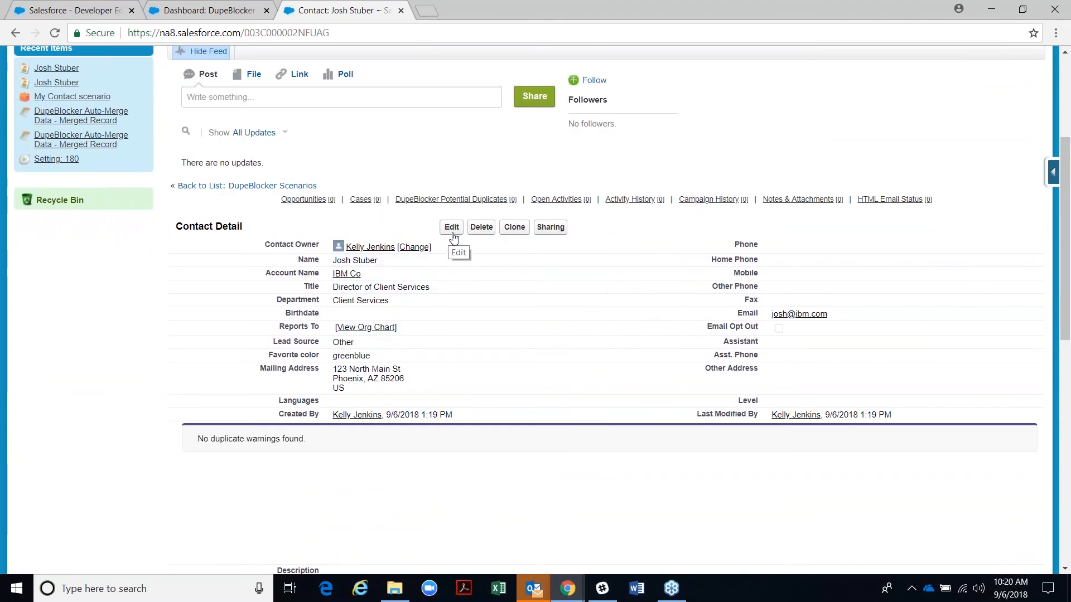
pyautogui.click(50, 35)
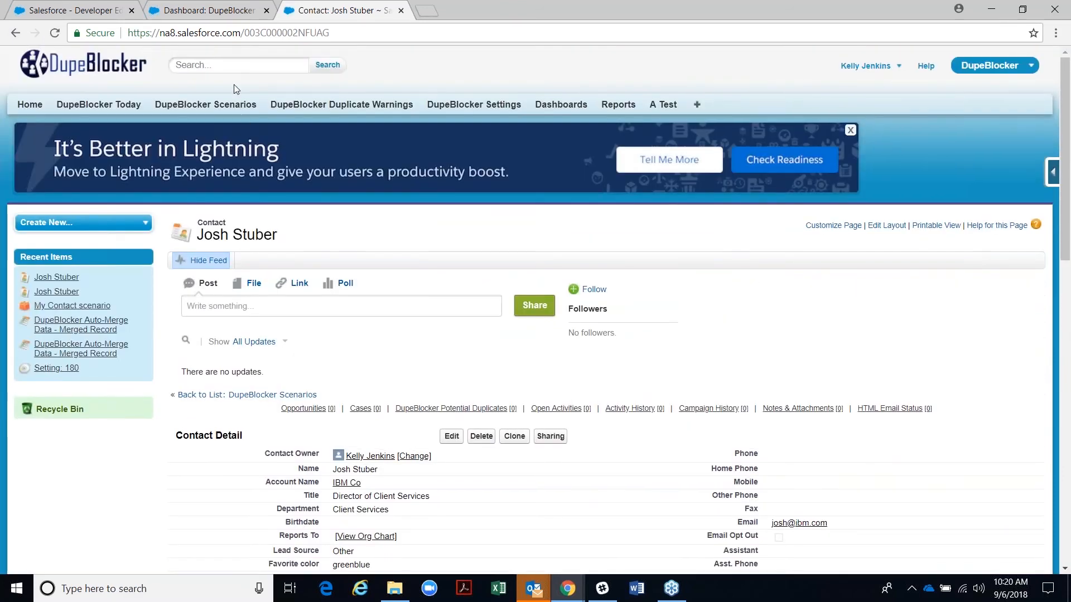
# - Open the DupeBlocker Scenarios list in a new tab and open the My Contact scenario
pyautogui.click(198, 8)
pyautogui.scroll(5, 254, 279)
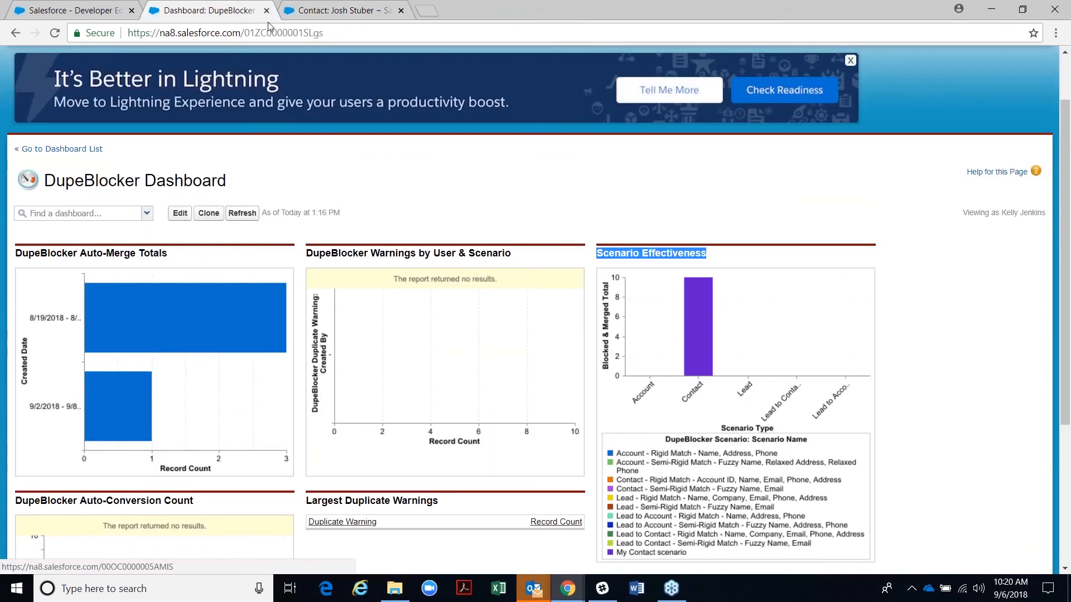
pyautogui.click(312, 10)
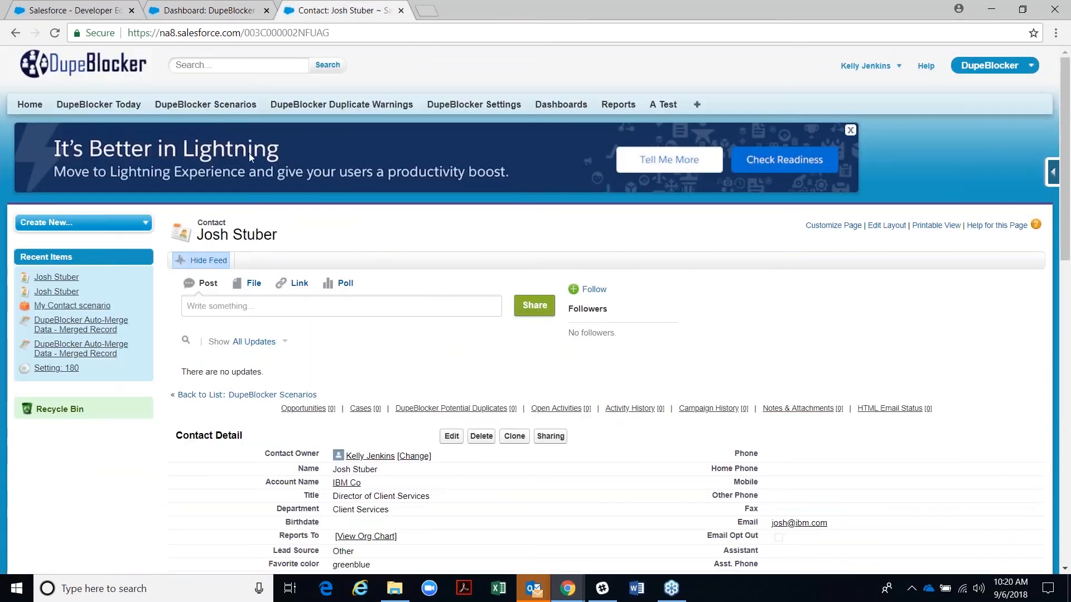
pyautogui.rightClick(205, 110)
pyautogui.click(248, 115)
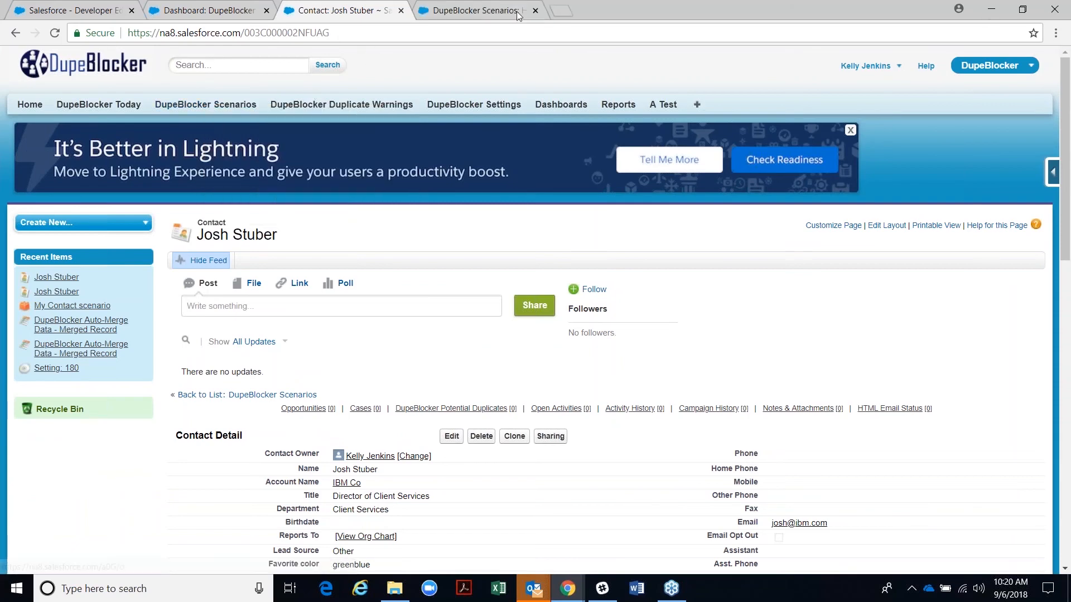
pyautogui.click(476, 10)
pyautogui.click(225, 252)
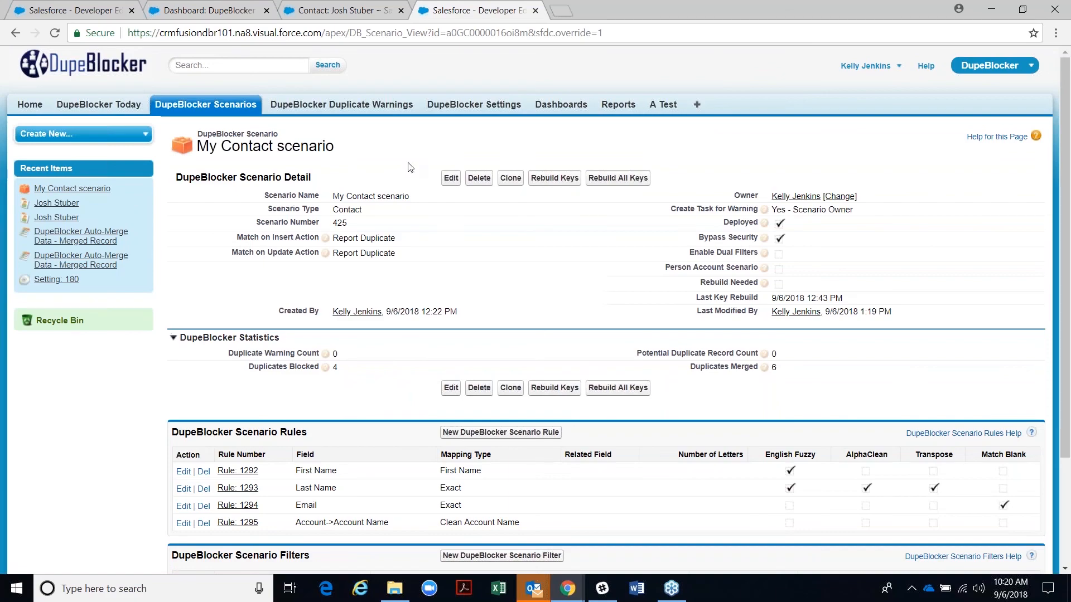
pyautogui.scroll(-3, 378, 351)
pyautogui.scroll(5, 378, 351)
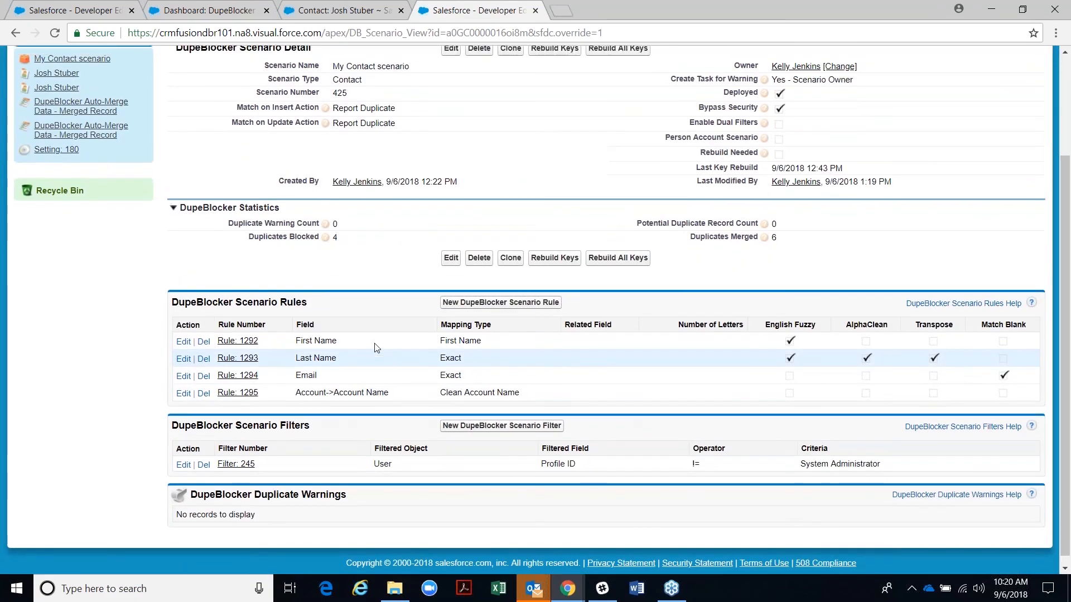
pyautogui.click(380, 10)
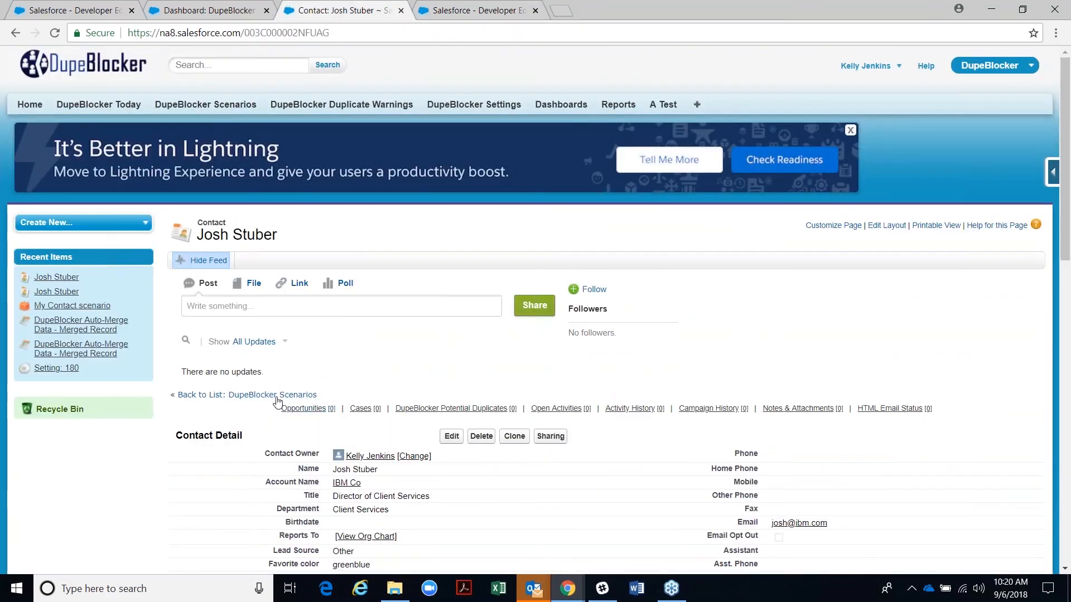
pyautogui.scroll(-3, 278, 402)
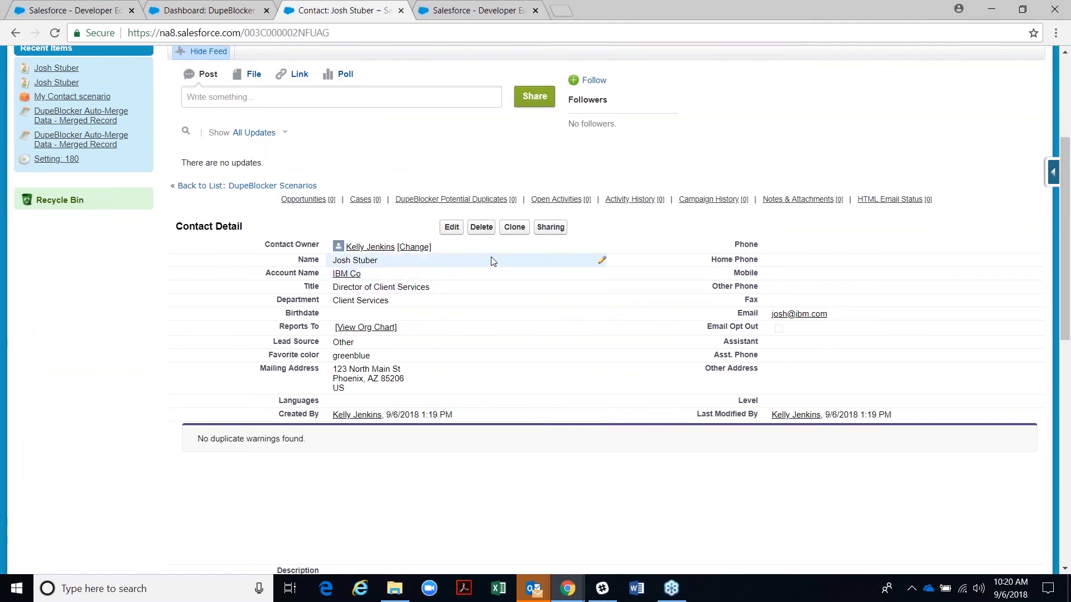
pyautogui.click(514, 228)
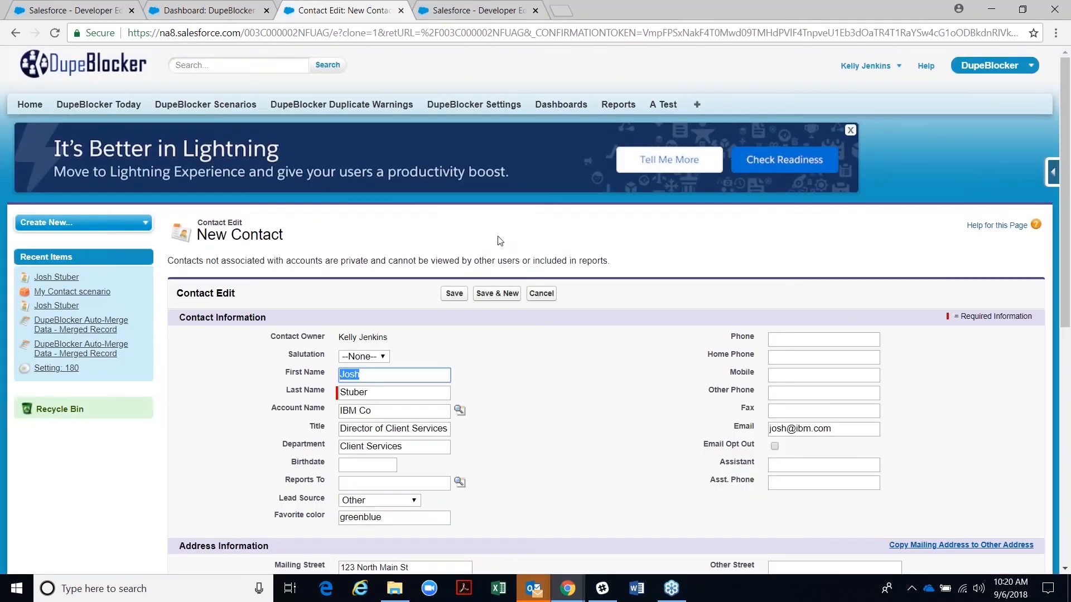
pyautogui.click(452, 293)
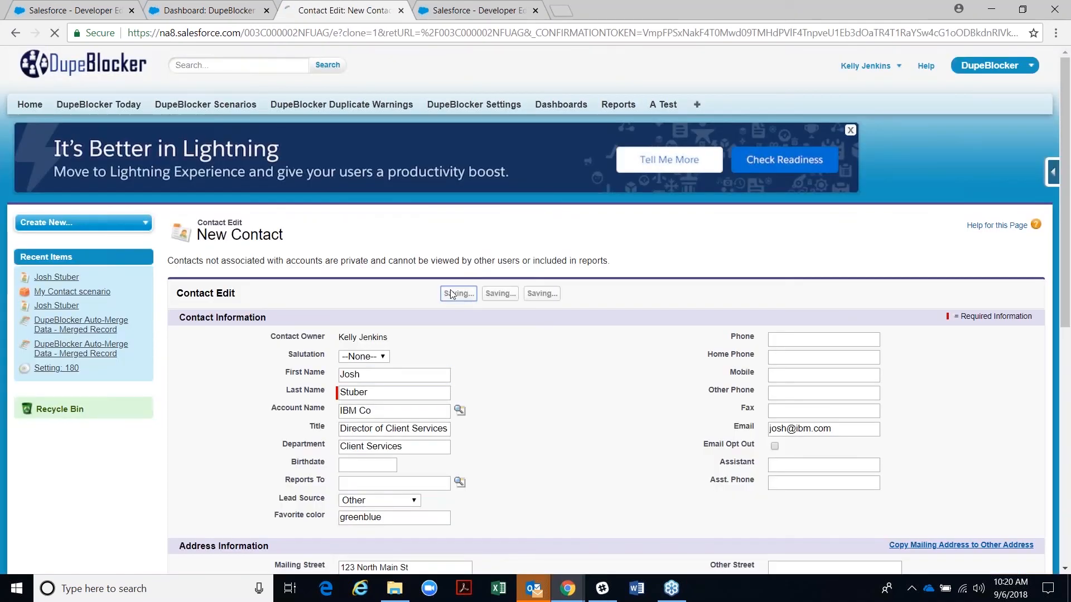
pyautogui.scroll(-7, 441, 299)
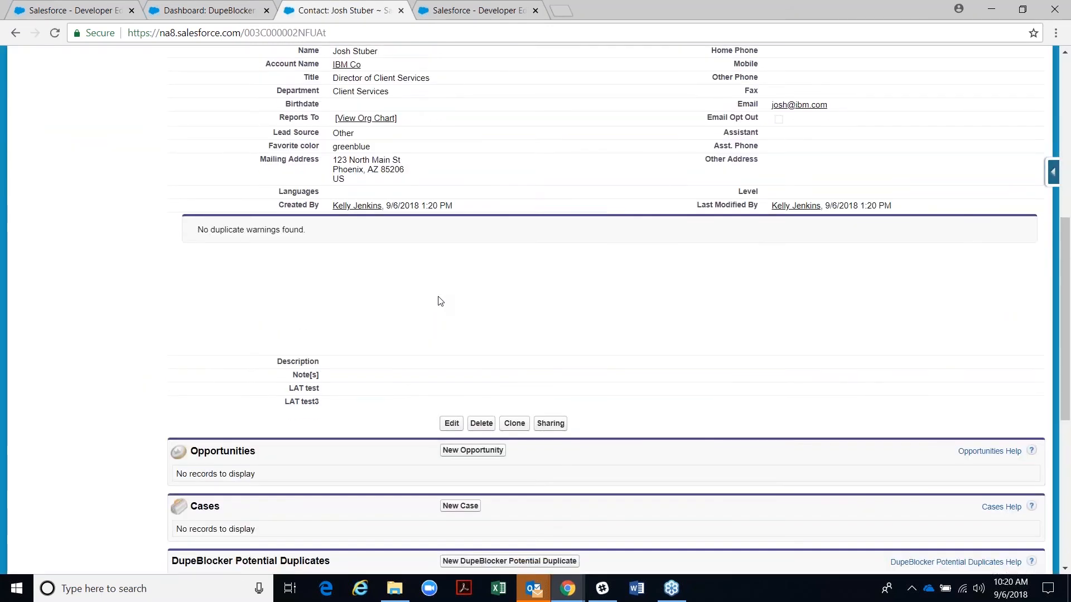
pyautogui.scroll(2, 439, 302)
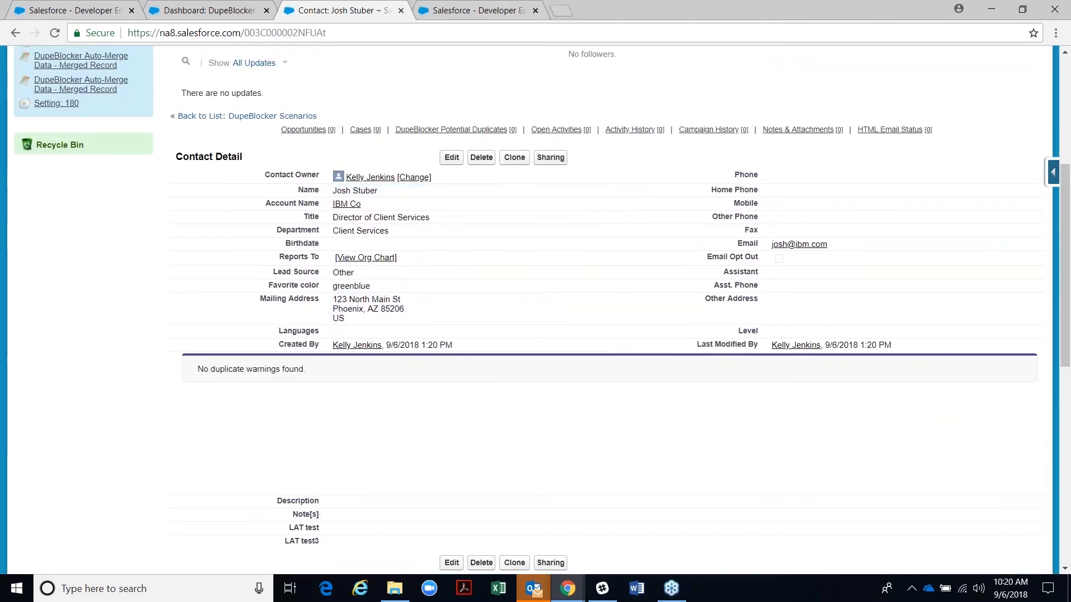
# - Review My Contact scenario details: 0 warnings, 4 blocked, 6 merged
pyautogui.click(223, 10)
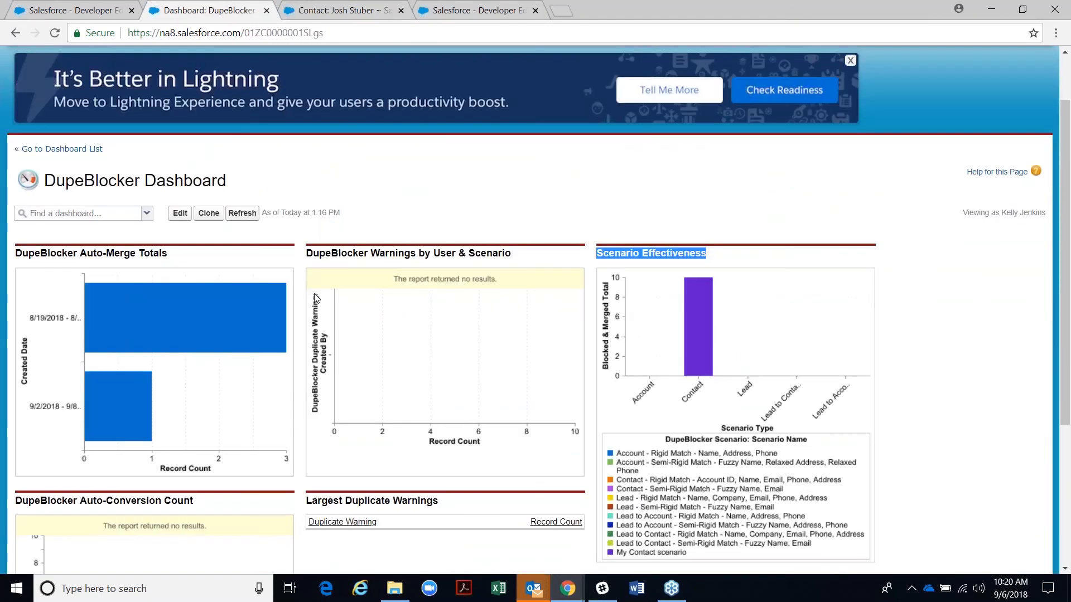
pyautogui.click(493, 10)
pyautogui.scroll(-2, 307, 279)
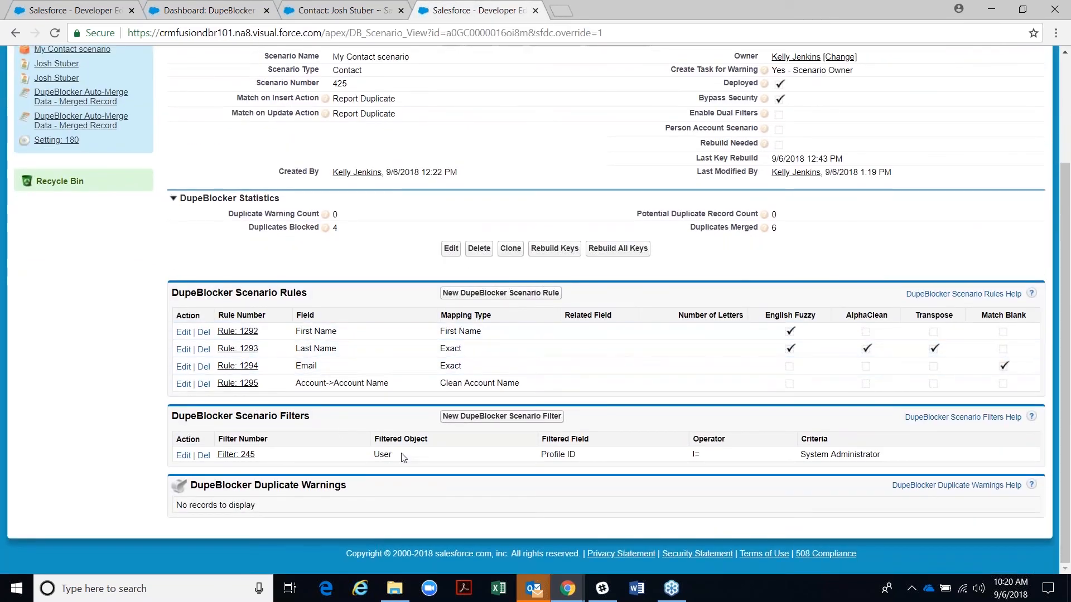
# - Delete the System Administrator profile filter (Filter 245) from the My Contact scenario
pyautogui.doubleClick(697, 454)
pyautogui.click(203, 456)
pyautogui.press('Return')
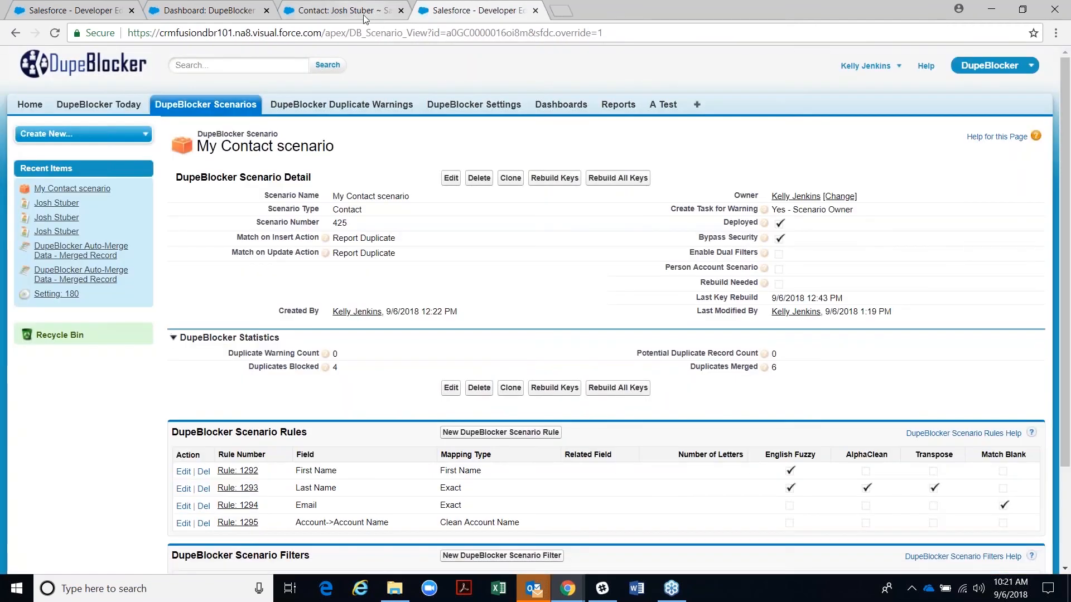
pyautogui.click(363, 14)
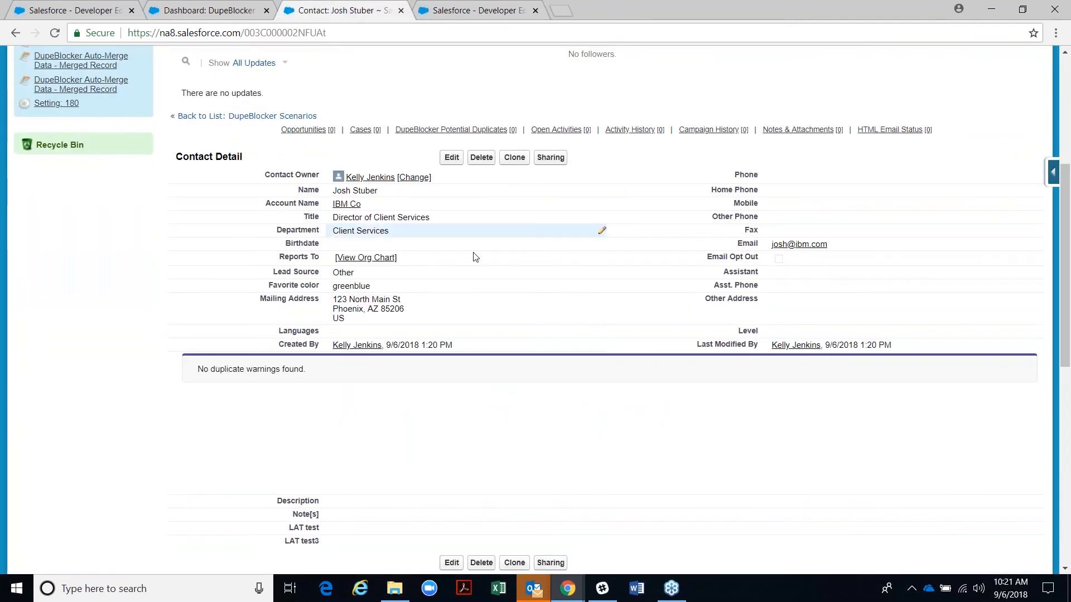
pyautogui.click(508, 159)
pyautogui.click(451, 292)
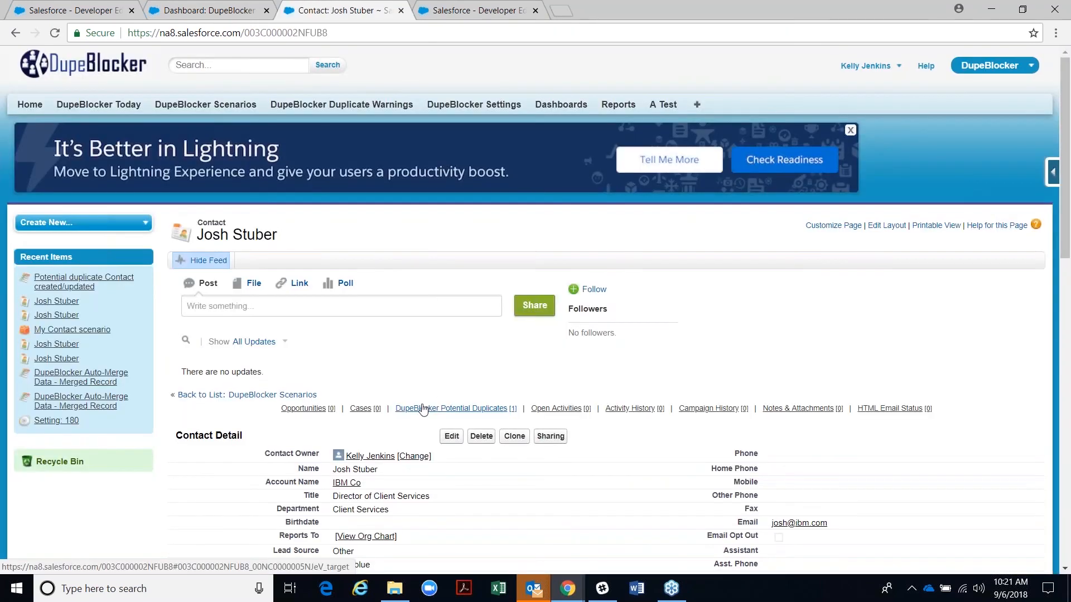
pyautogui.scroll(-5, 401, 390)
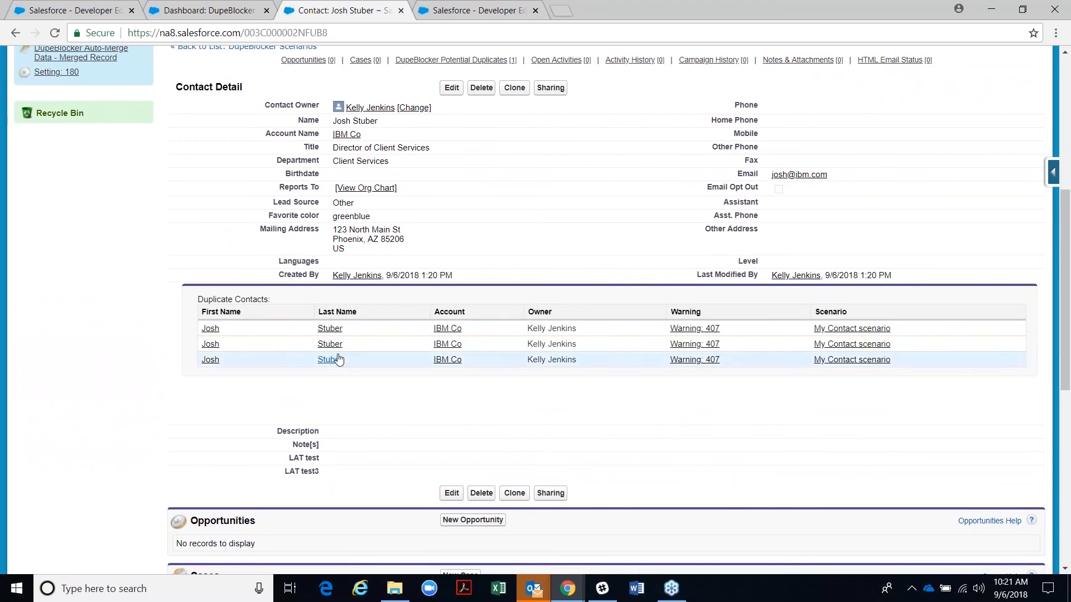
pyautogui.click(402, 11)
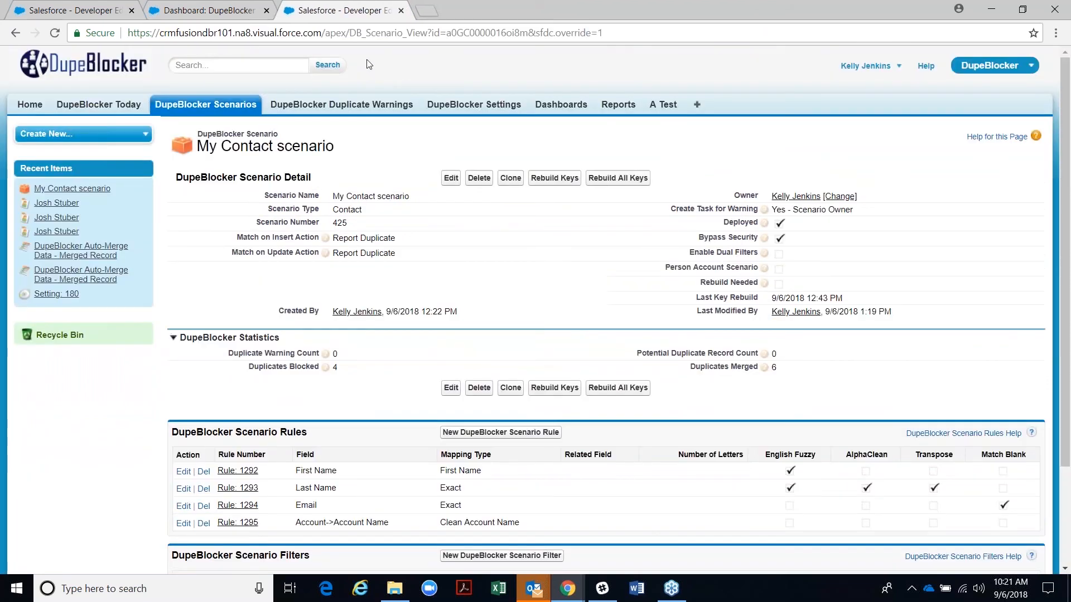
# - Refresh the DupeBlocker Dashboard and check Largest Duplicate Warnings: Warning: 407 with 4 records
pyautogui.click(554, 106)
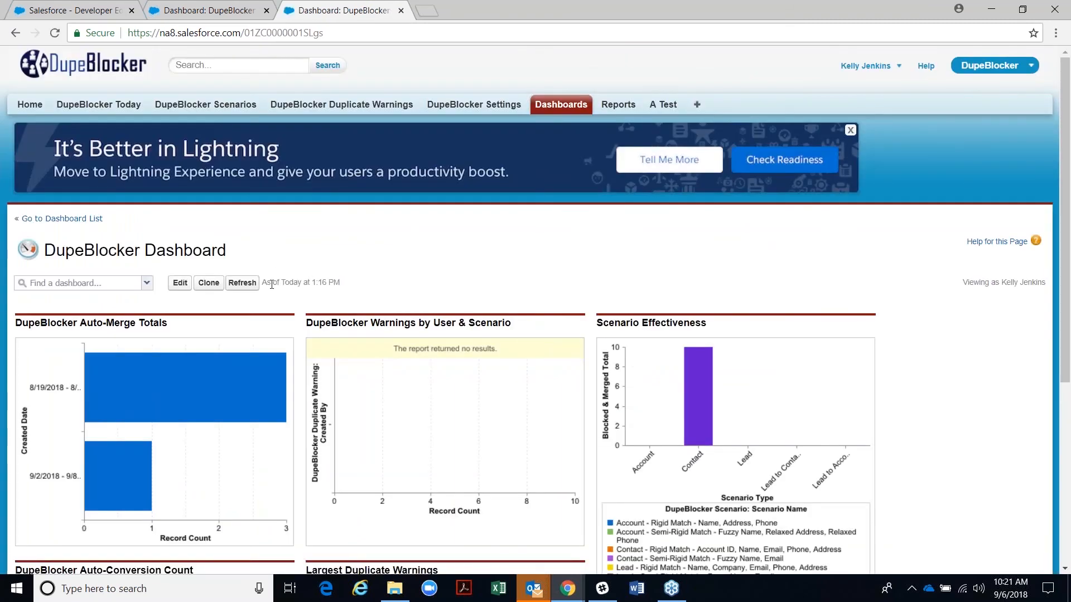
pyautogui.click(242, 283)
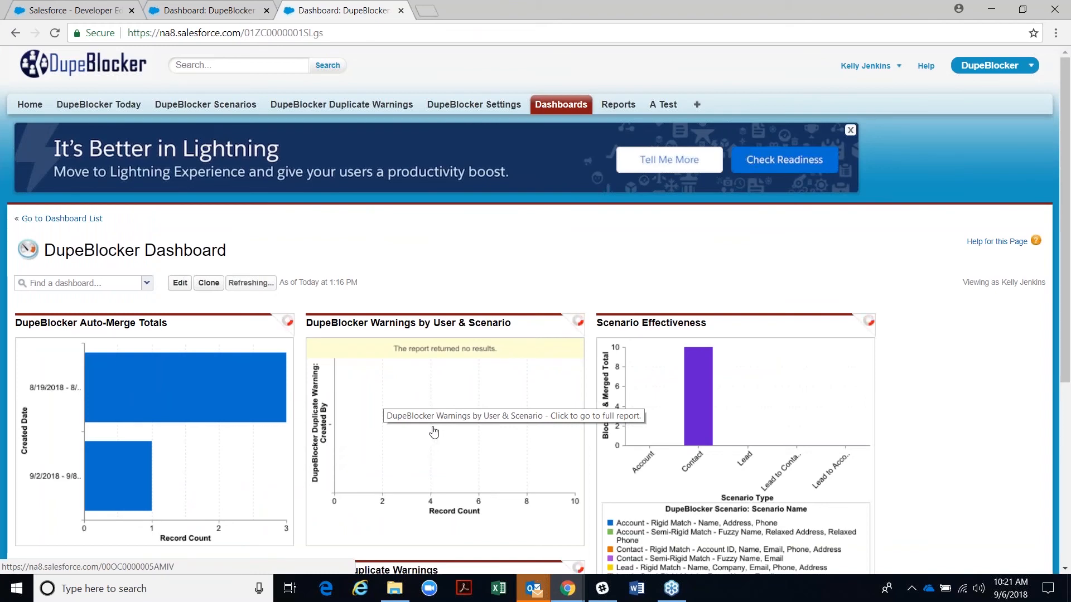
pyautogui.scroll(-3, 434, 432)
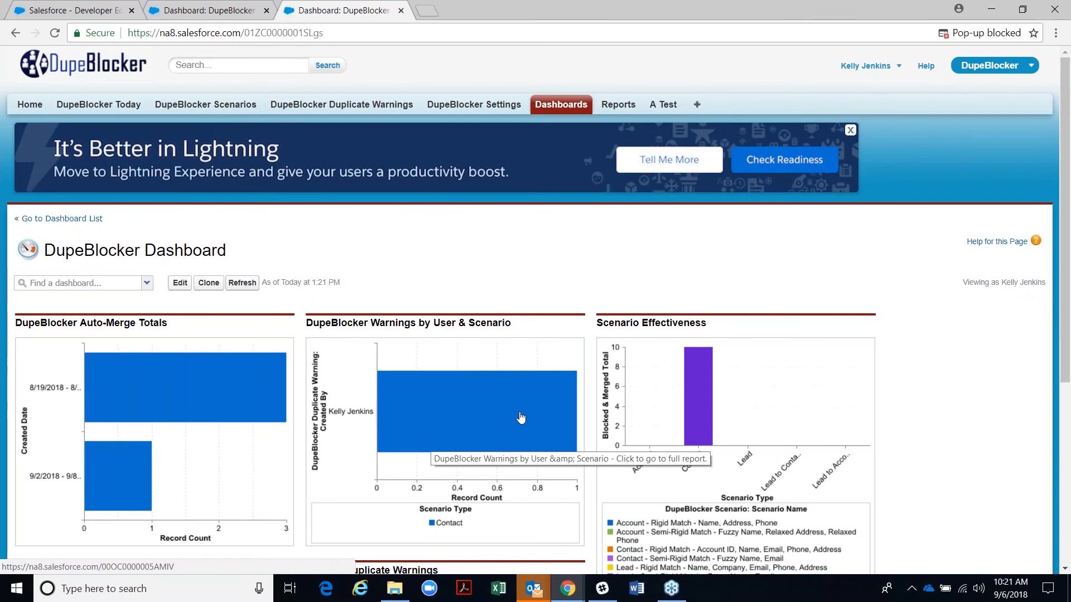
pyautogui.scroll(-1, 519, 415)
pyautogui.scroll(-3, 518, 415)
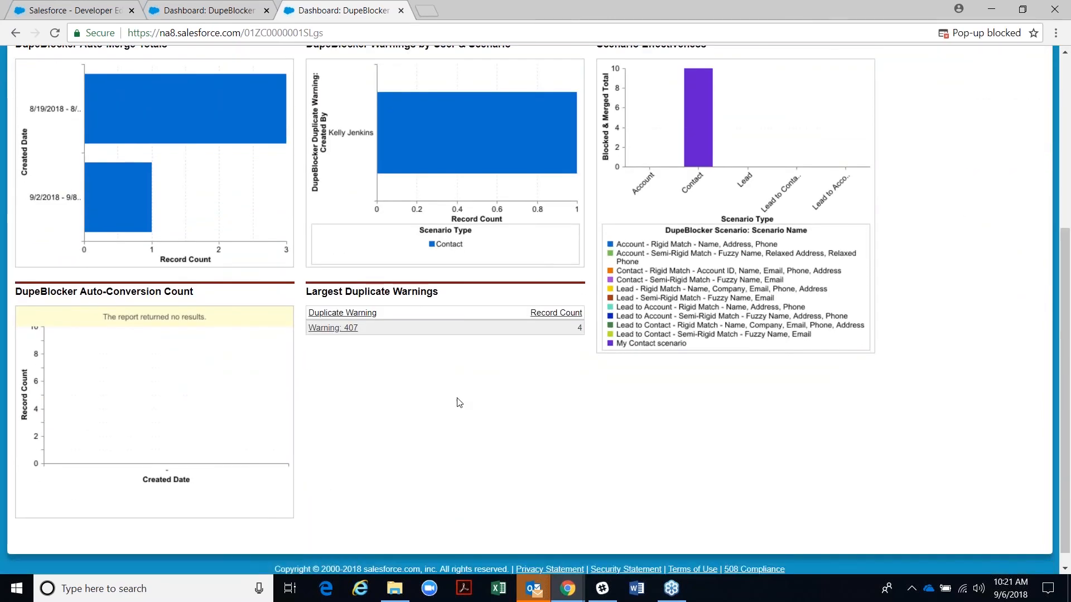
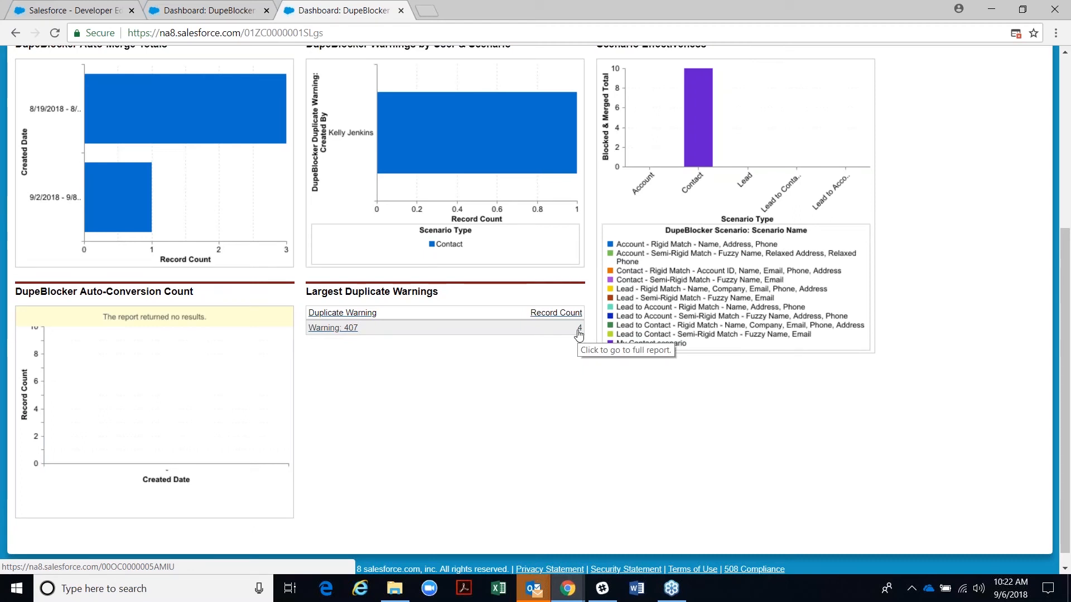
# - Open the Warning: 407 link to see its four duplicate Contact records in the Warning Set Size report
pyautogui.click(326, 334)
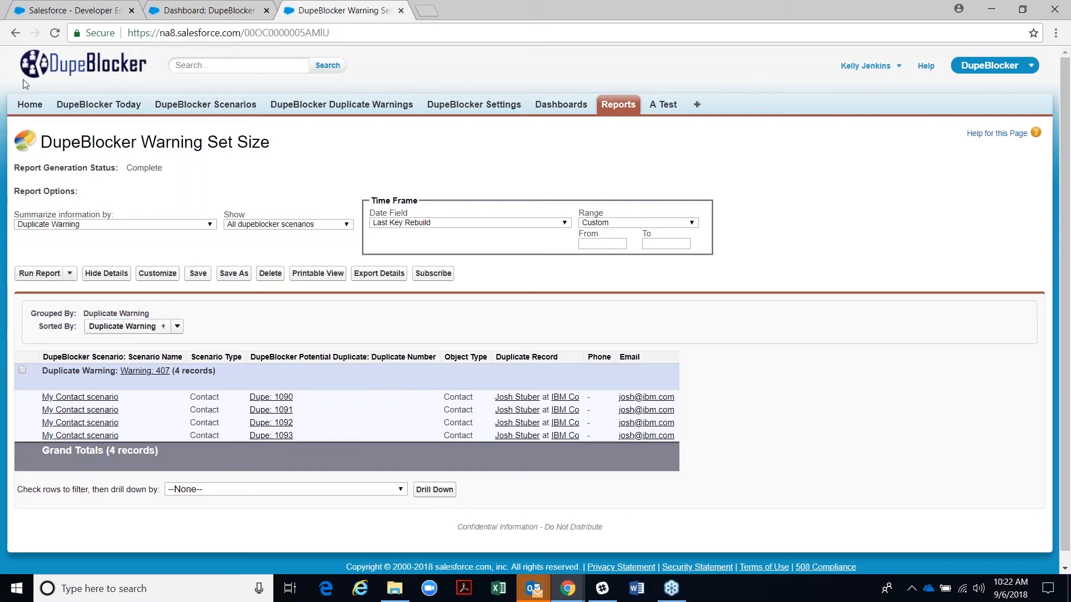
# - Go back from the Warning Set Size report to the DupeBlocker Dashboard
pyautogui.click(15, 33)
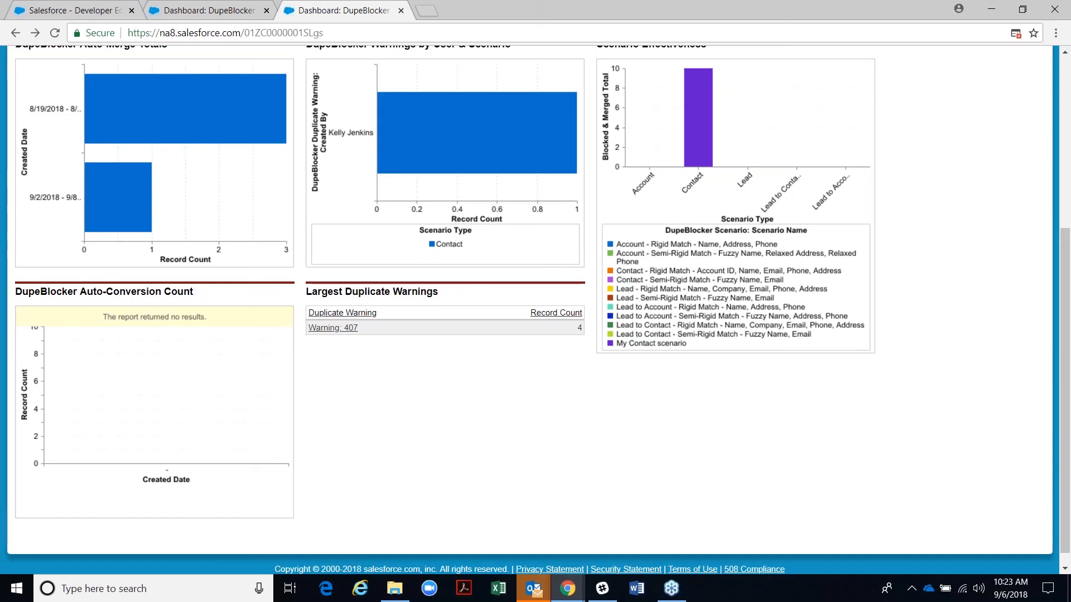
pyautogui.scroll(3, 535, 306)
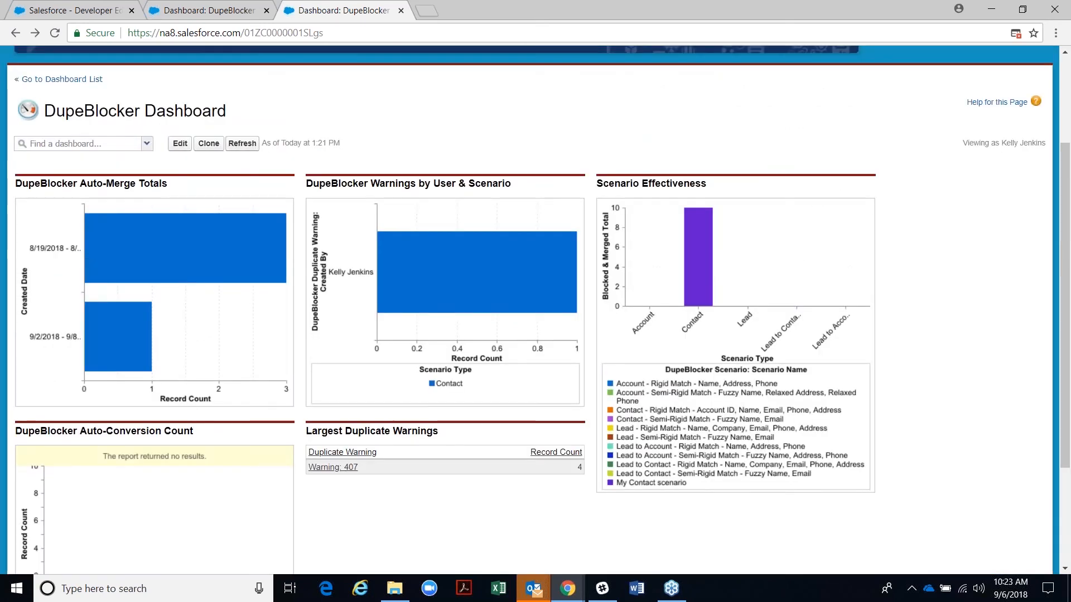
pyautogui.scroll(3, 301, 331)
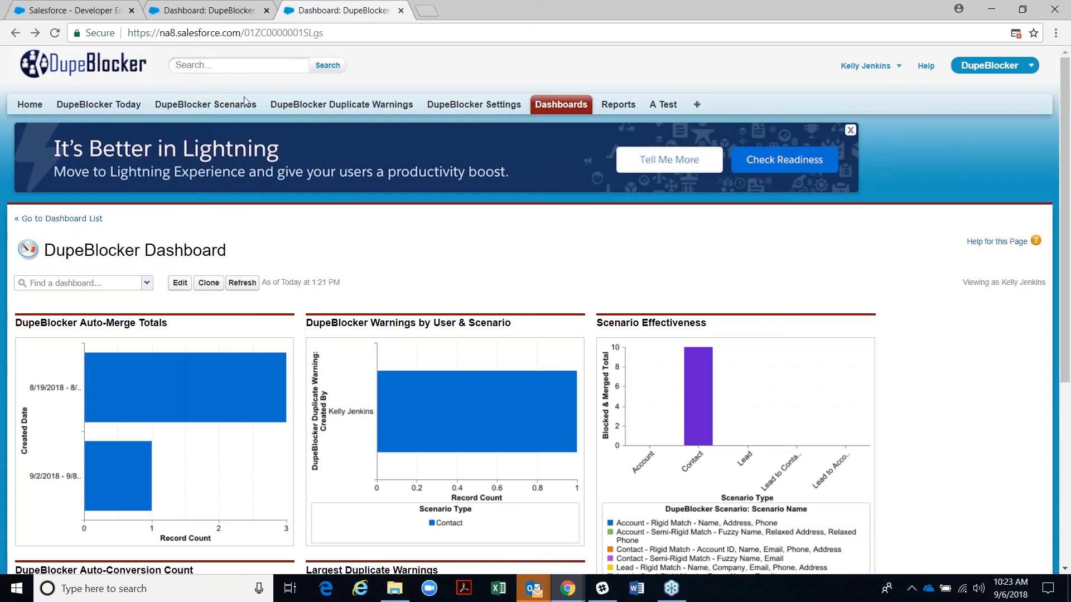
# - Review Web Lead Sources in DupeBlocker Settings, then start a new scenario from DupeBlocker Scenarios in a new tab
pyautogui.click(453, 106)
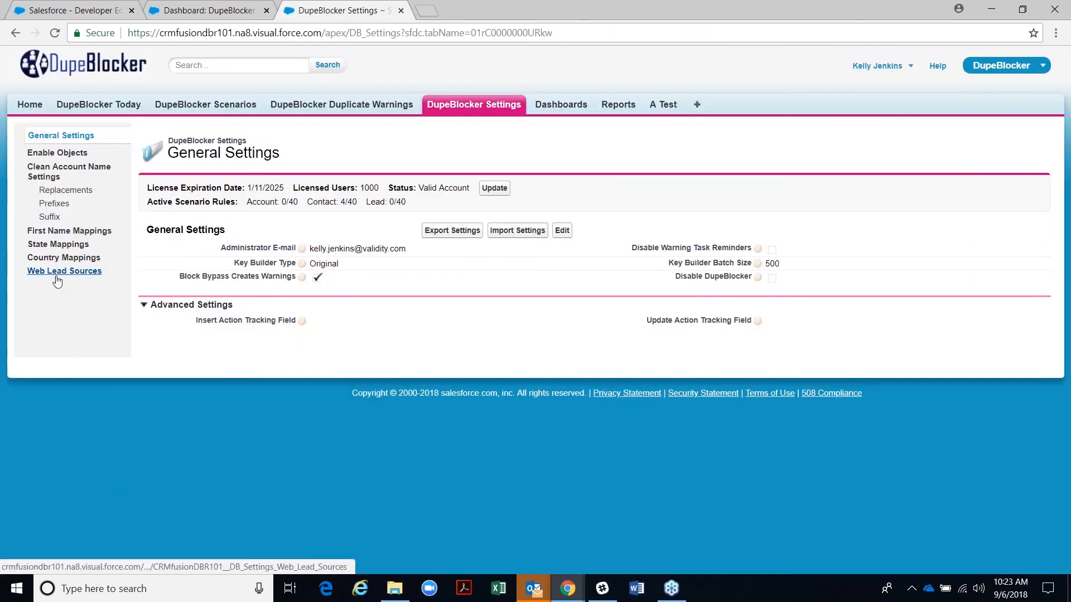
pyautogui.click(57, 274)
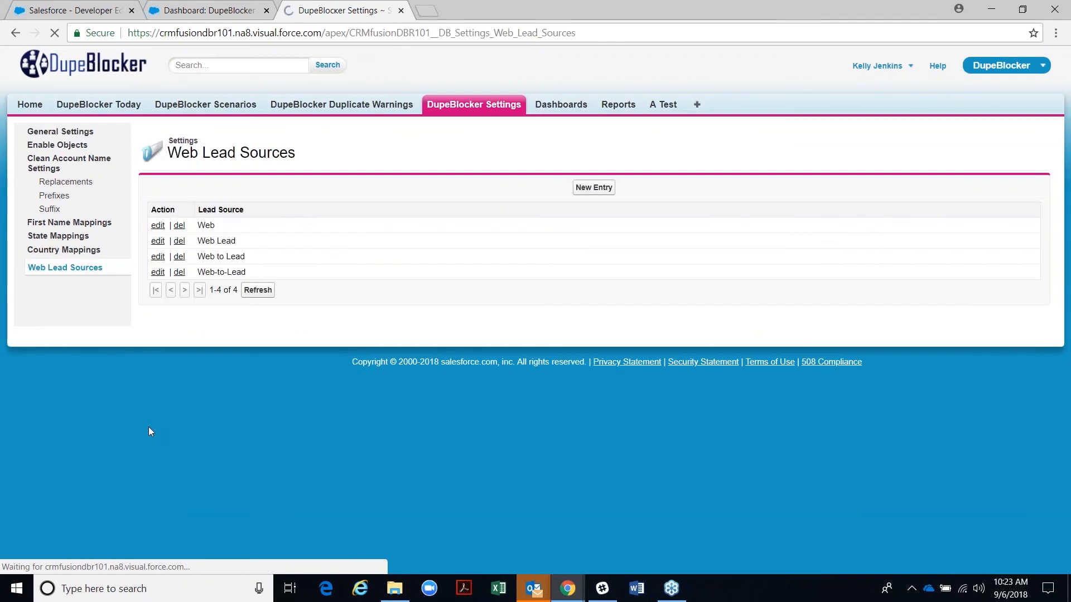
pyautogui.rightClick(199, 104)
pyautogui.click(255, 112)
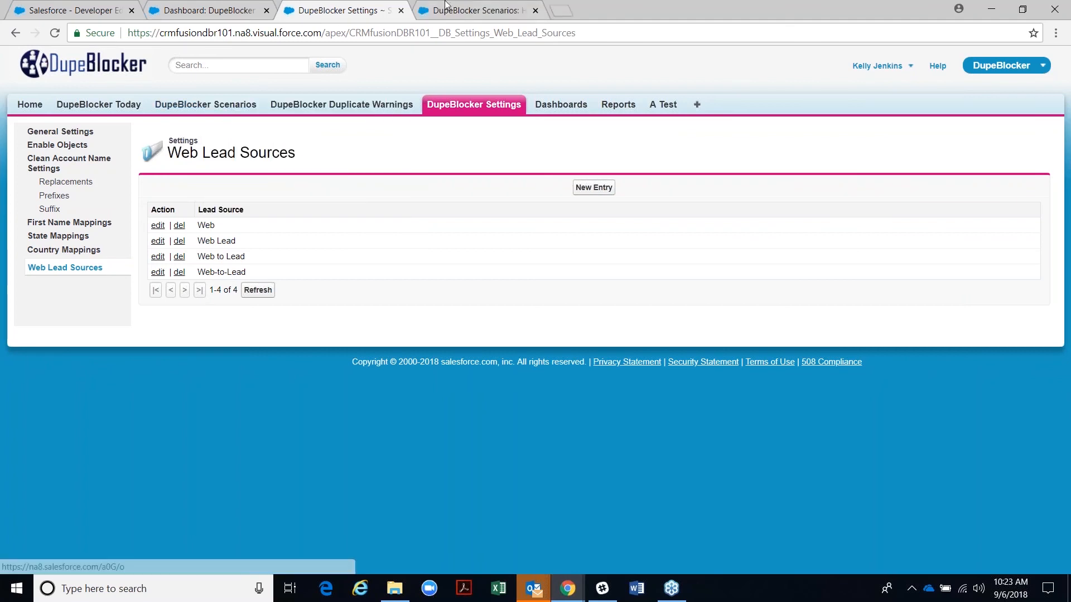
pyautogui.click(472, 10)
pyautogui.click(451, 207)
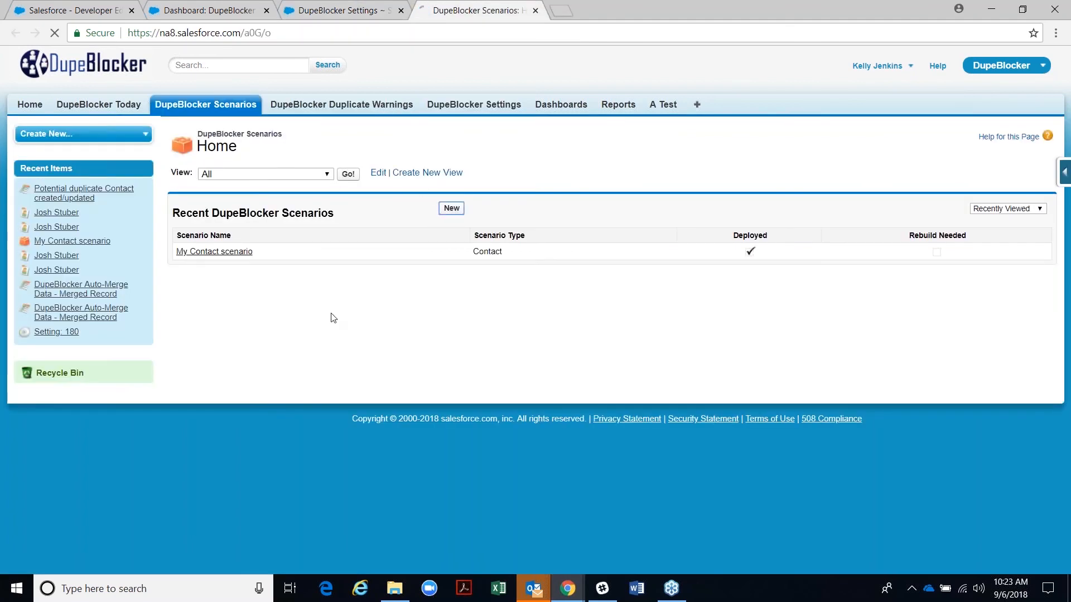
# - Create a deployed Lead scenario named 'lead' set to Do Not Insert, with error message 'you cannot insert this r'
pyautogui.write('lead')
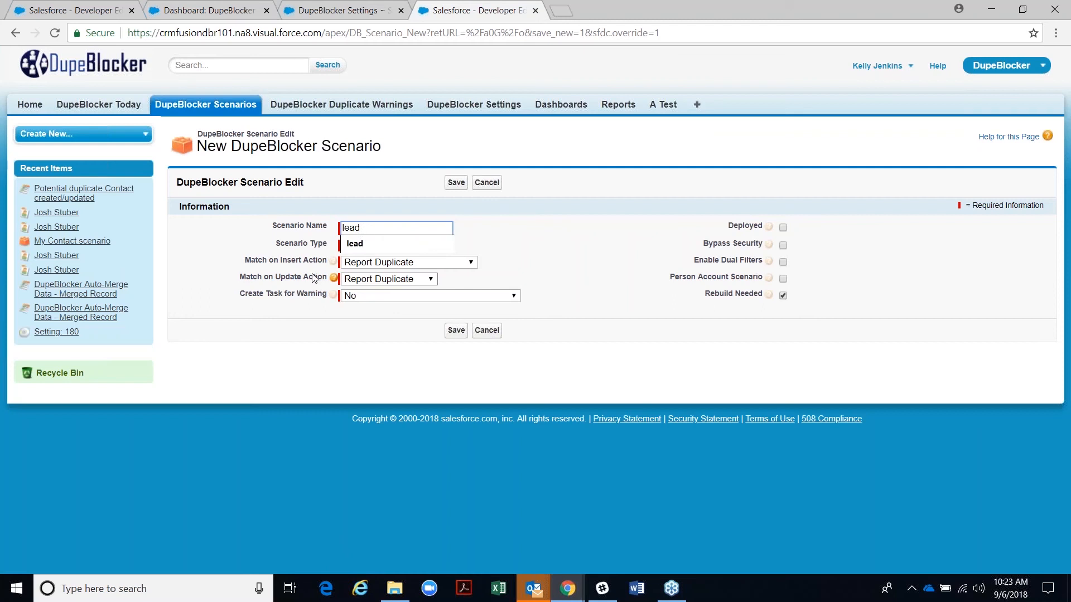
pyautogui.click(355, 244)
pyautogui.click(357, 246)
pyautogui.click(354, 293)
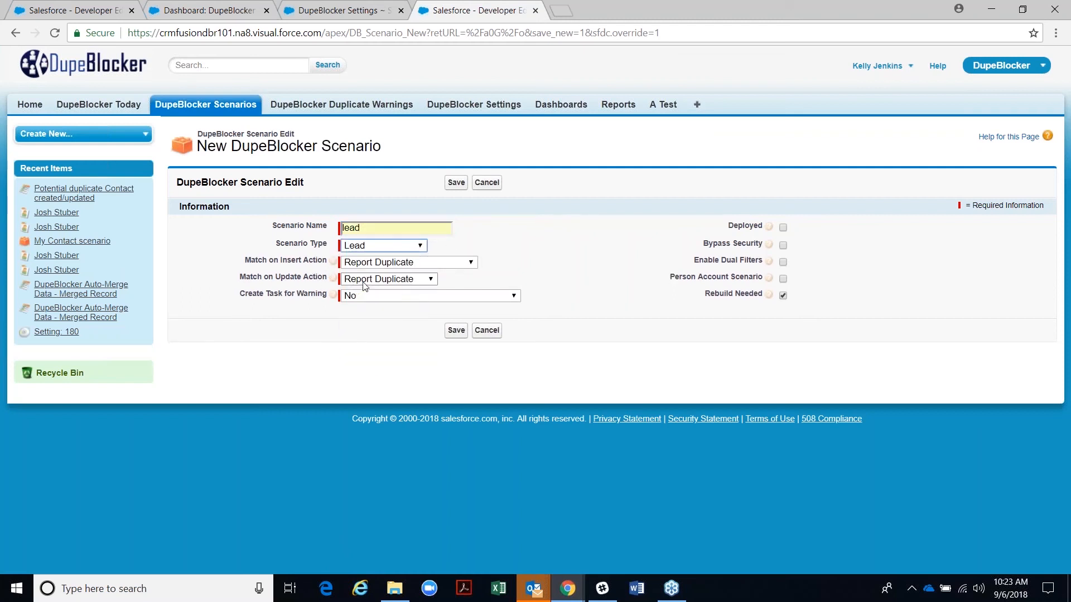
pyautogui.click(372, 266)
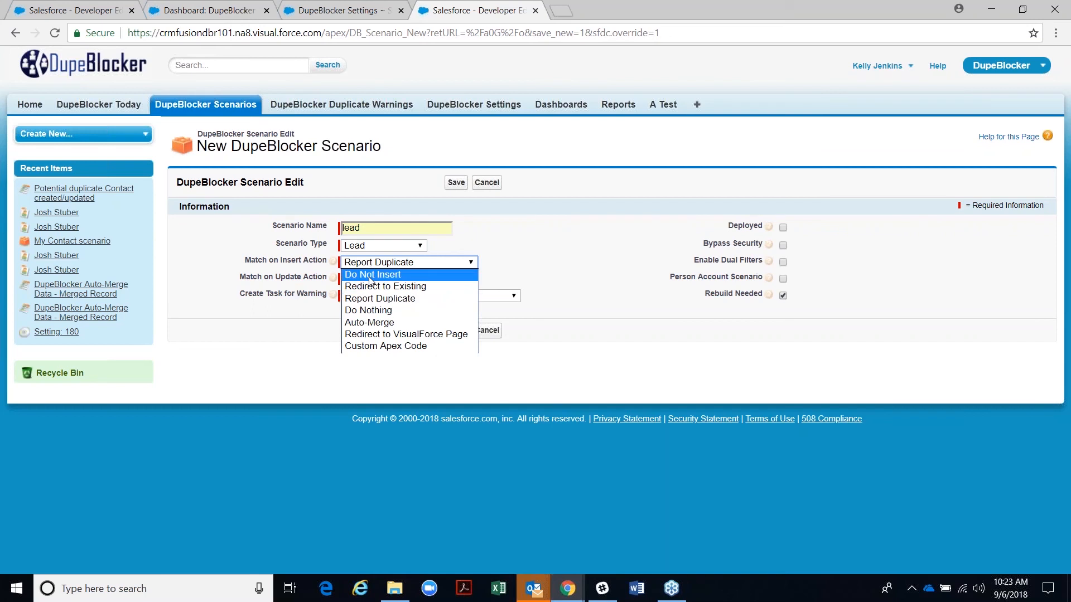
pyautogui.click(371, 275)
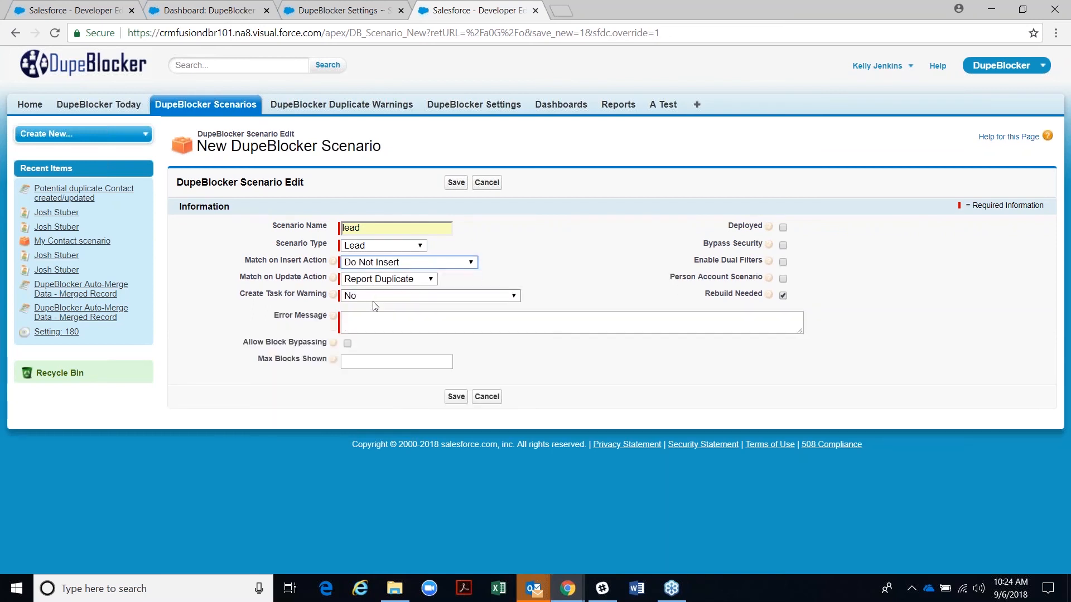
pyautogui.click(367, 316)
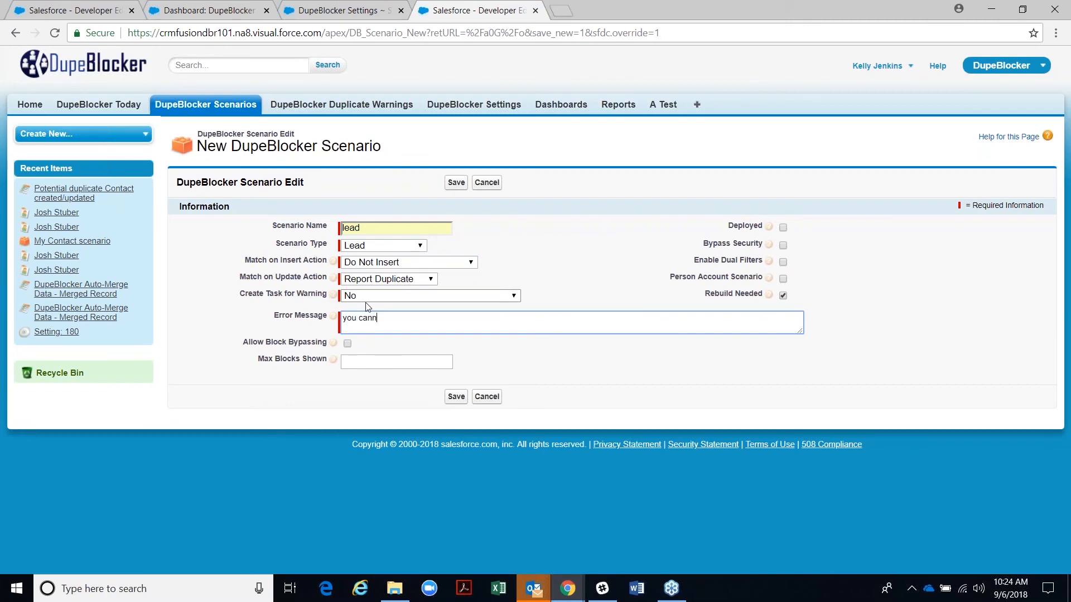
pyautogui.write('you cannot insert this record')
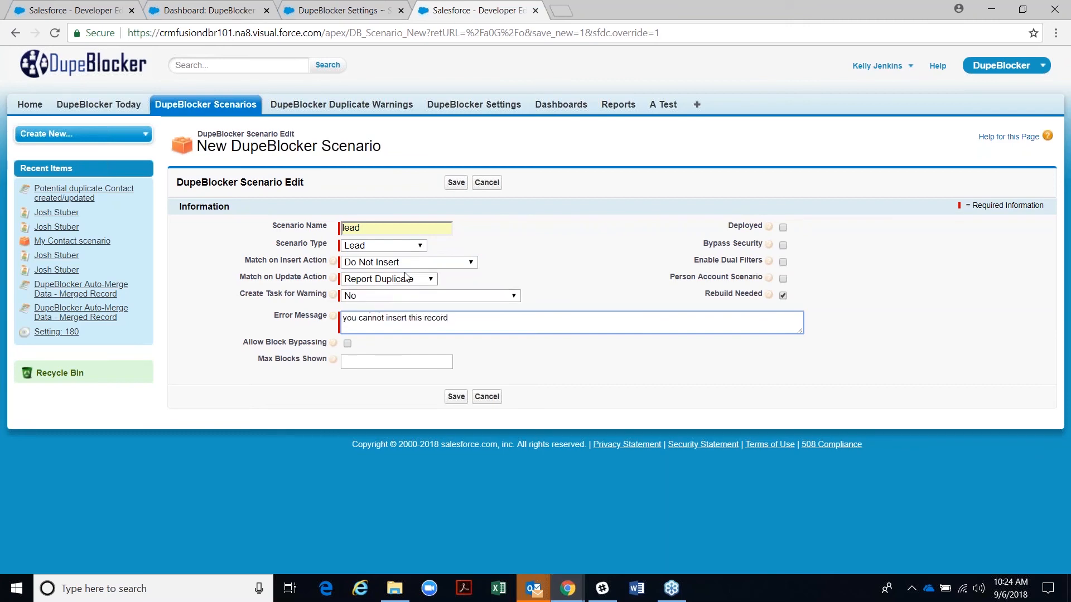
pyautogui.click(783, 227)
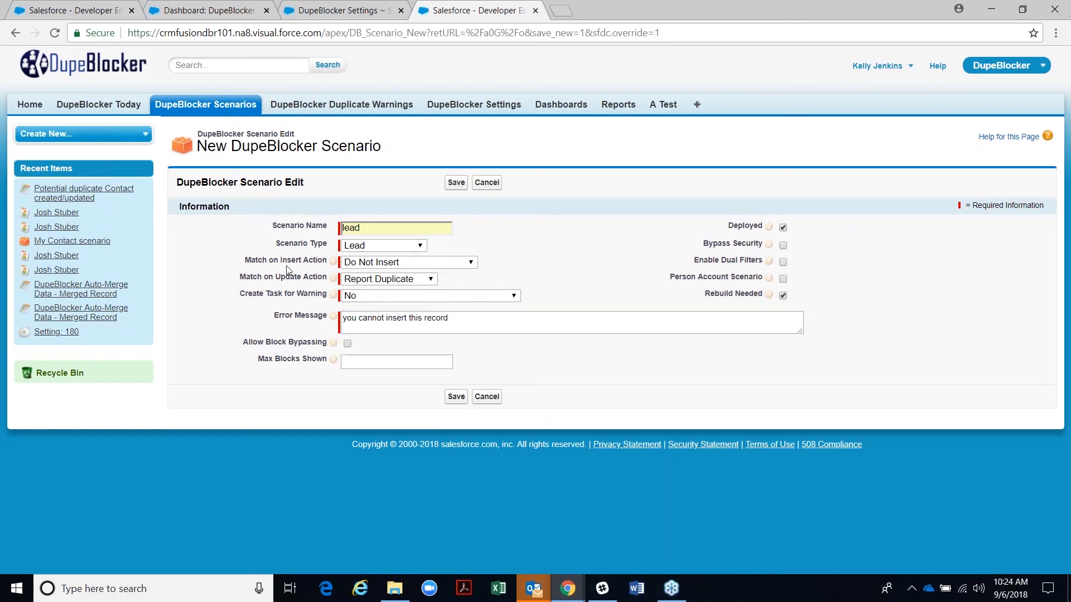
pyautogui.click(456, 397)
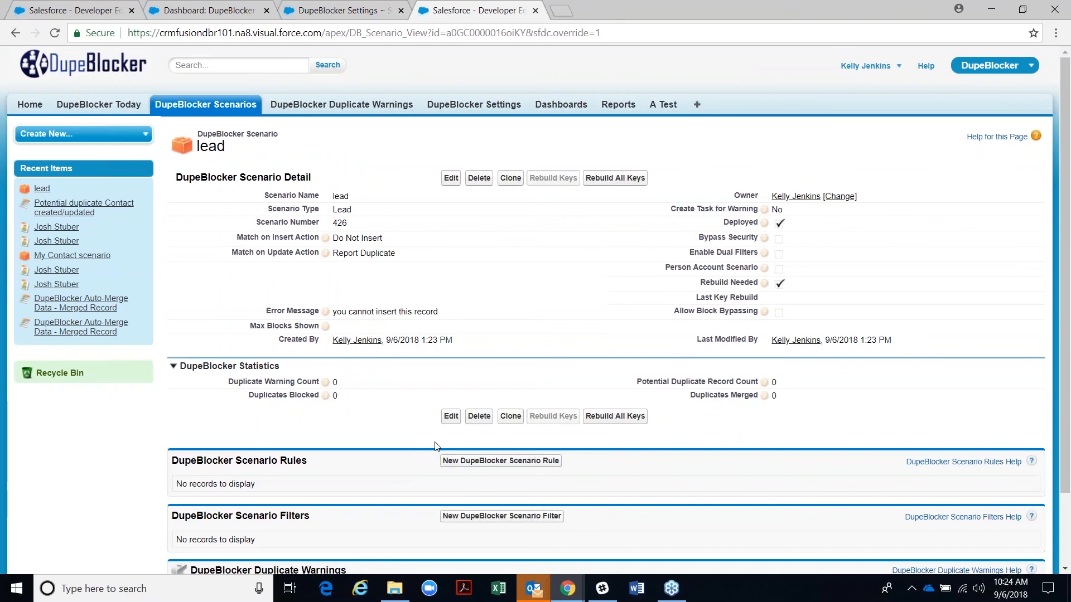
# - Add an exact-match rule on the Email field to the lead scenario
pyautogui.scroll(-2, 424, 435)
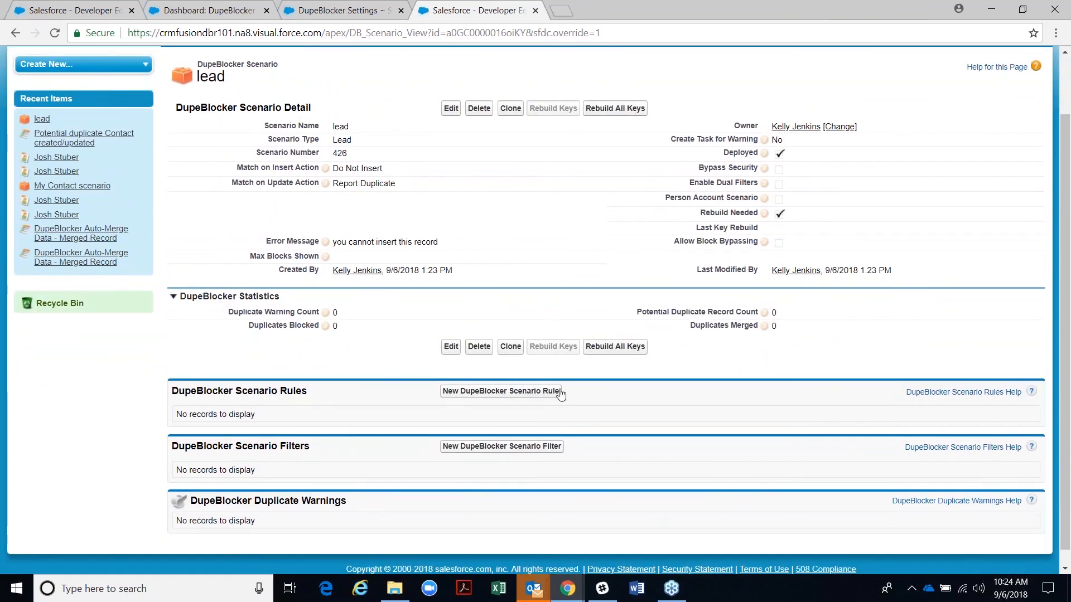
pyautogui.click(538, 392)
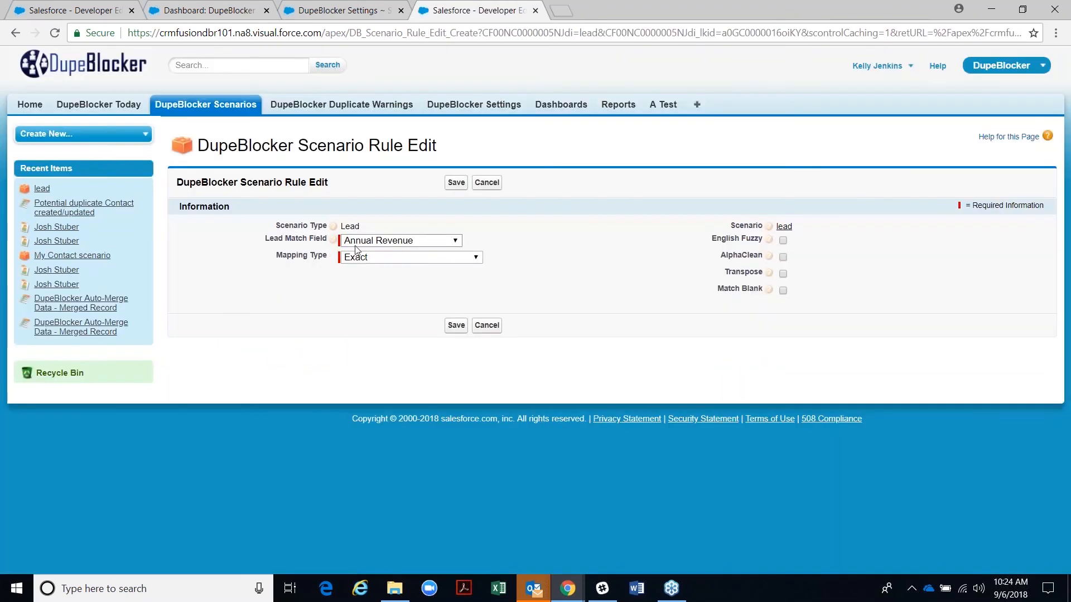
pyautogui.click(400, 240)
pyautogui.click(389, 433)
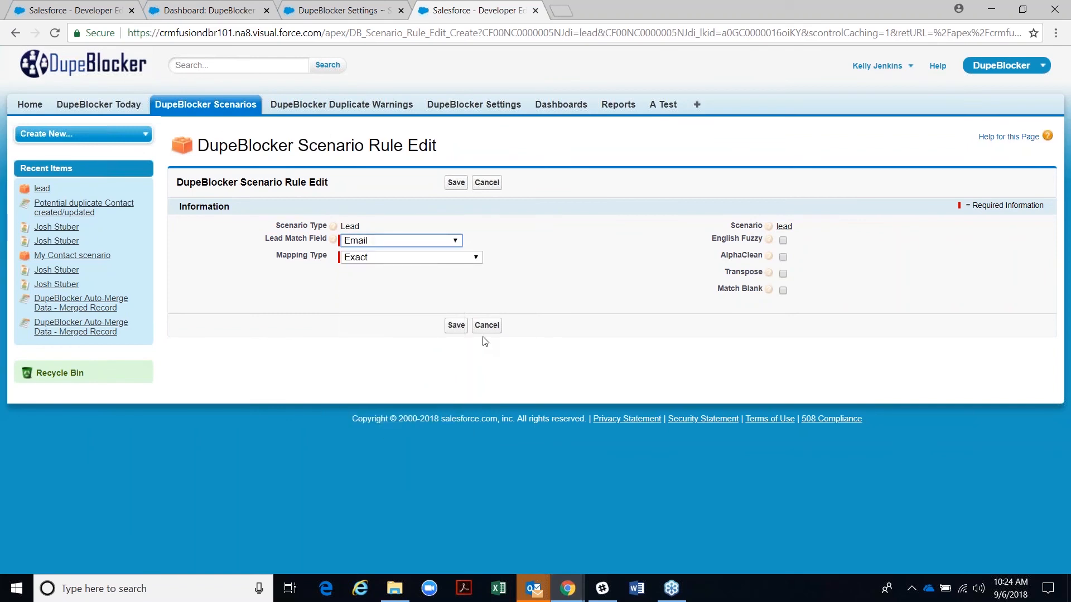
pyautogui.click(455, 329)
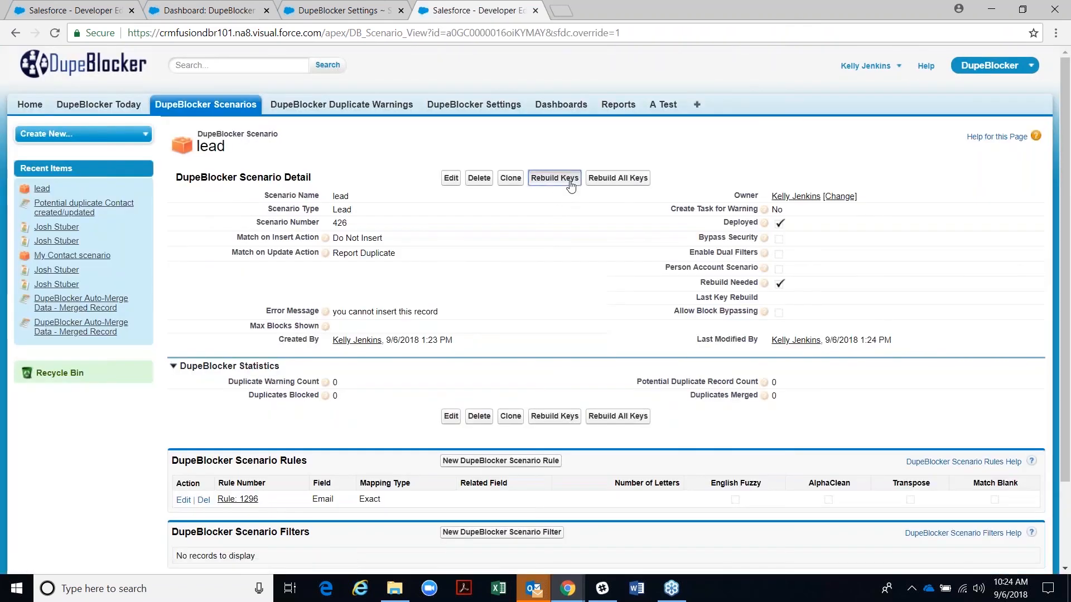
# - Rebuild the lead scenario's matching keys, then review its Do Not Insert setting and the Web Lead Sources
pyautogui.click(570, 185)
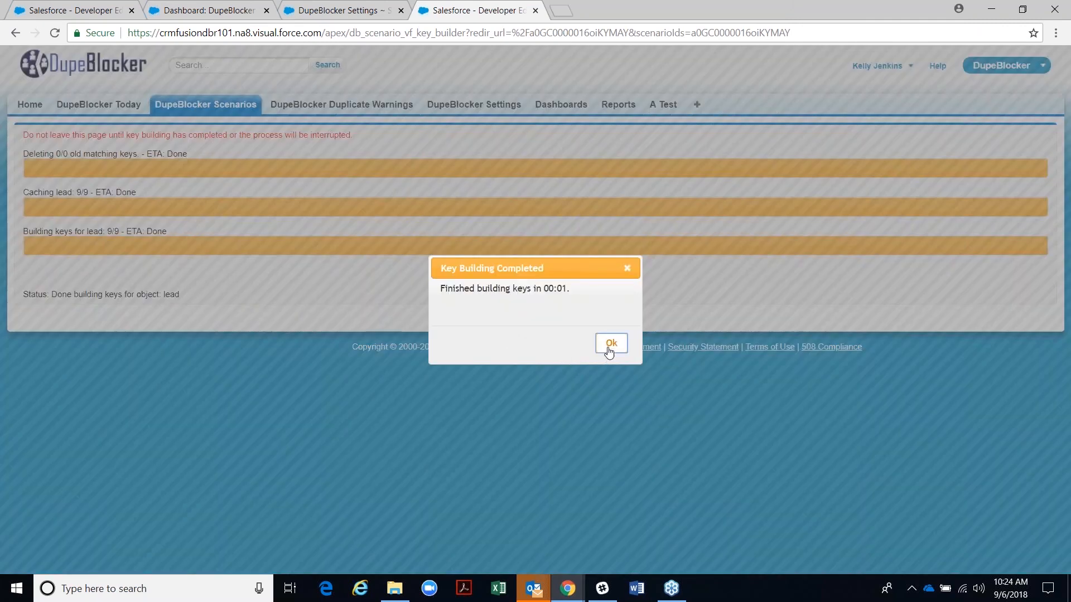
pyautogui.click(610, 343)
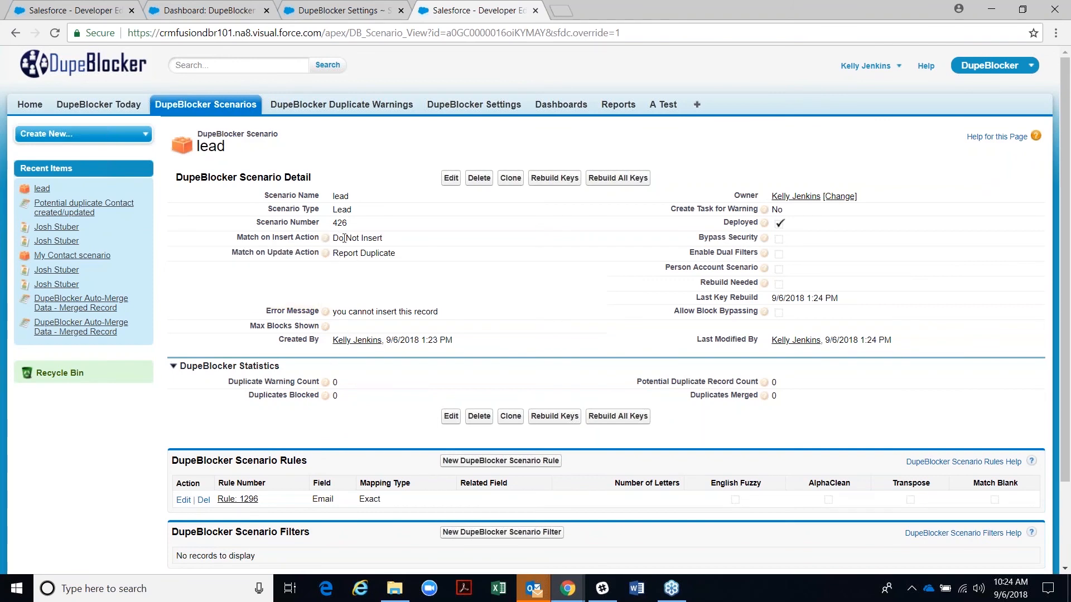
pyautogui.moveTo(333, 238); pyautogui.dragTo(388, 245)
pyautogui.click(315, 12)
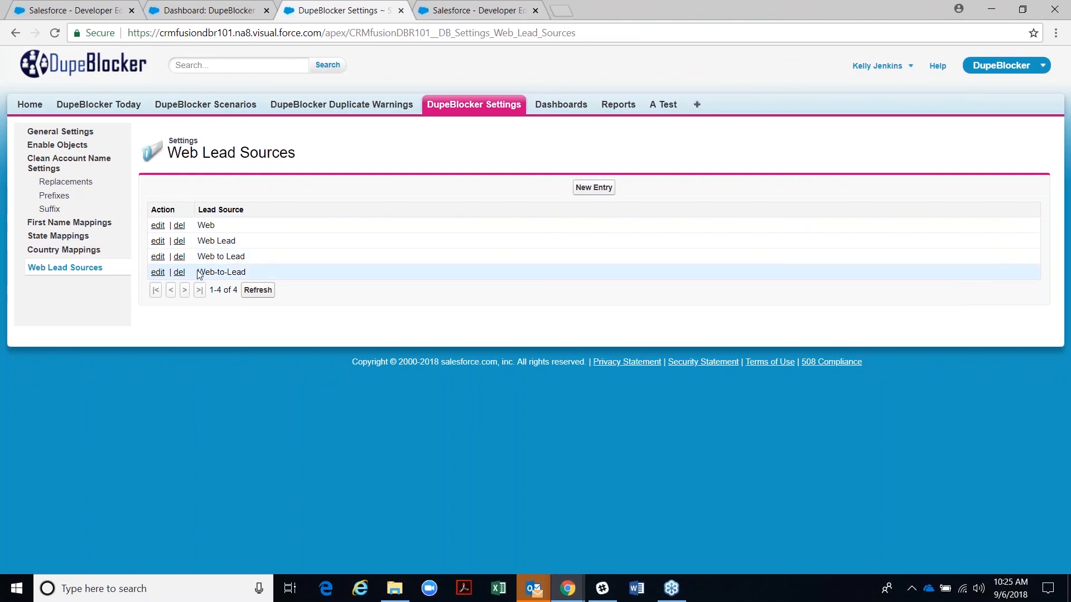
pyautogui.click(460, 7)
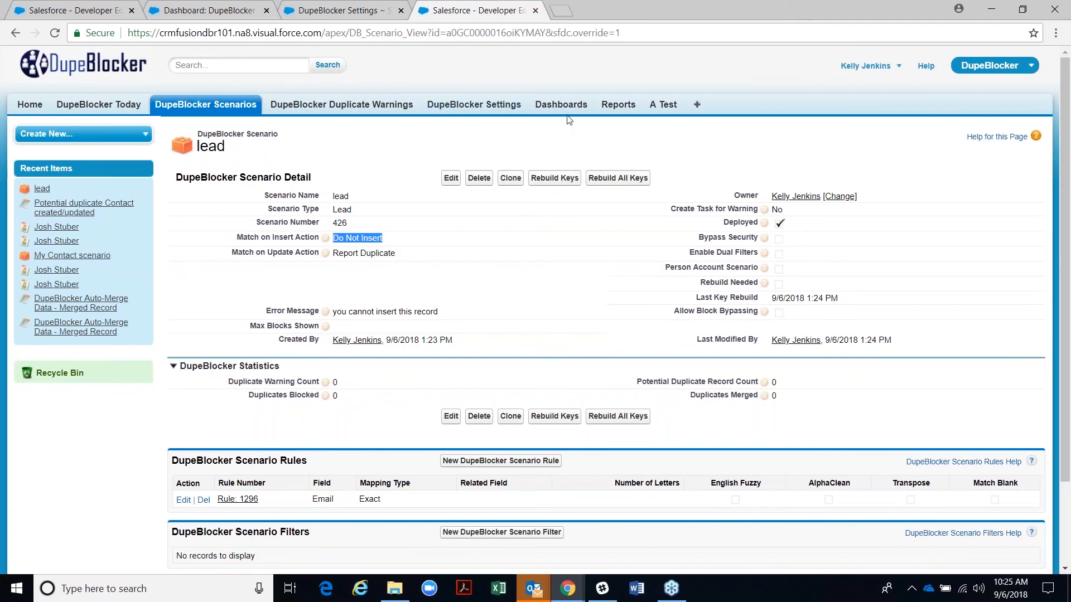
pyautogui.click(971, 70)
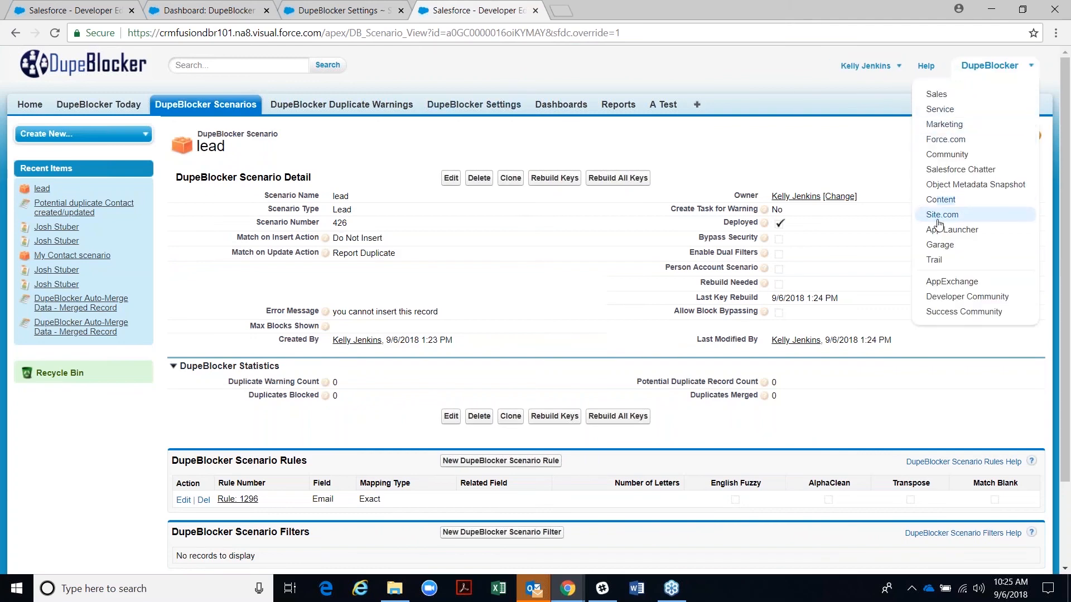
# - In the Sales app, start a new Record type B lead
pyautogui.click(936, 94)
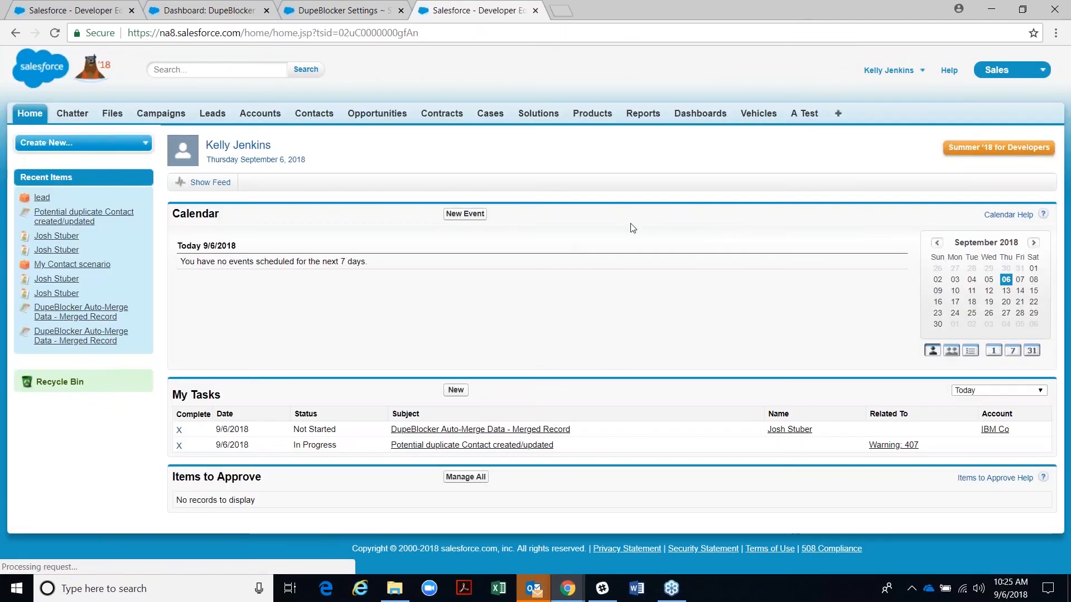
pyautogui.click(213, 114)
pyautogui.click(446, 216)
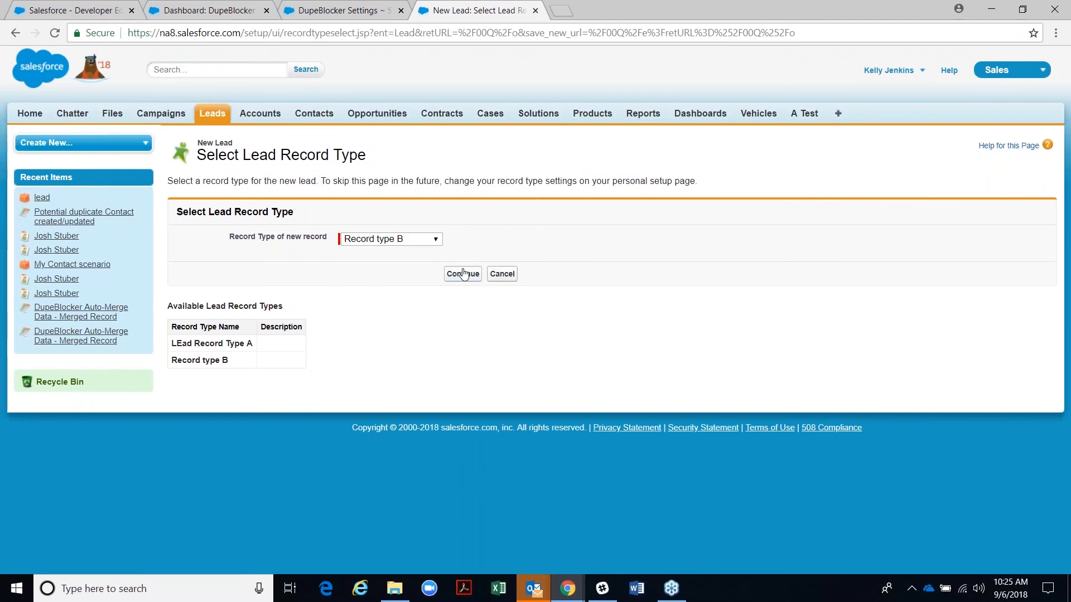
pyautogui.click(462, 273)
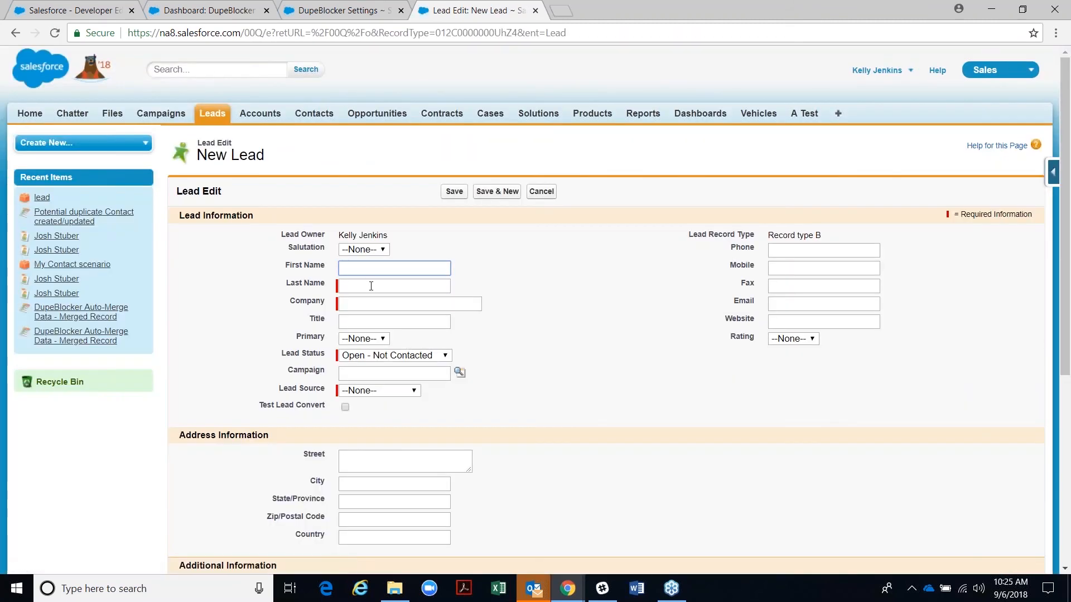
# - Fill in the lead's name, company IBM, email and Lead Source Phone Inquiry, then save
pyautogui.write('Josh')
pyautogui.press('Tab')
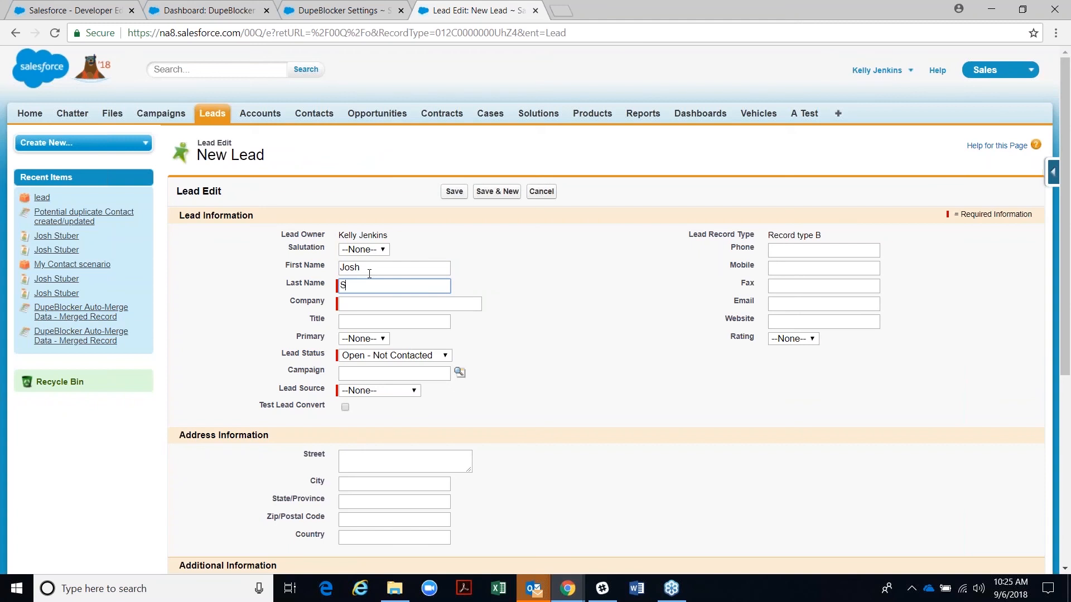
pyautogui.press('Tab')
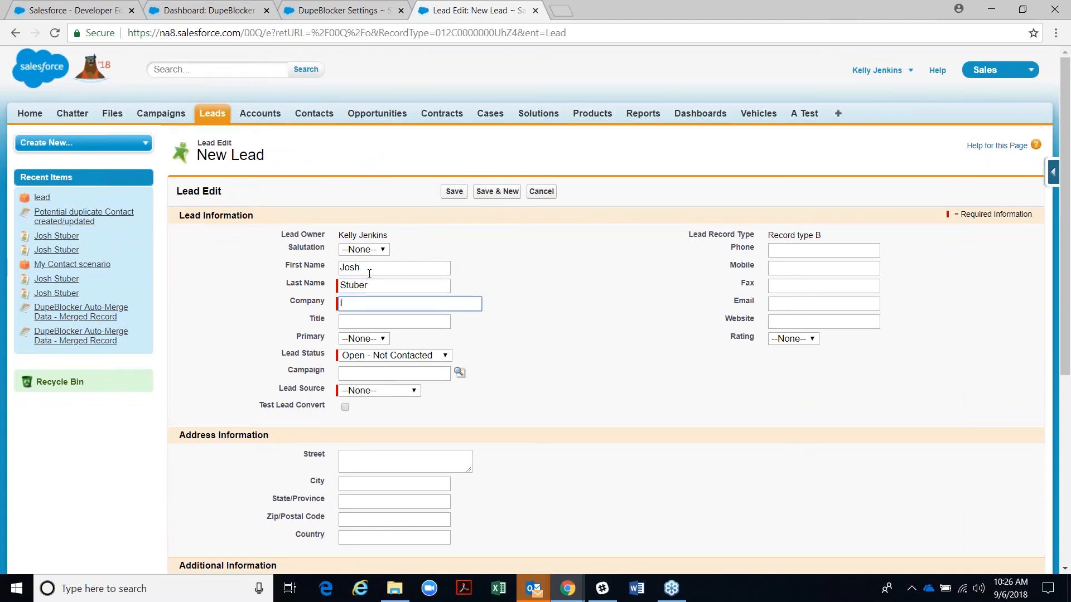
pyautogui.write('IBM')
pyautogui.click(789, 305)
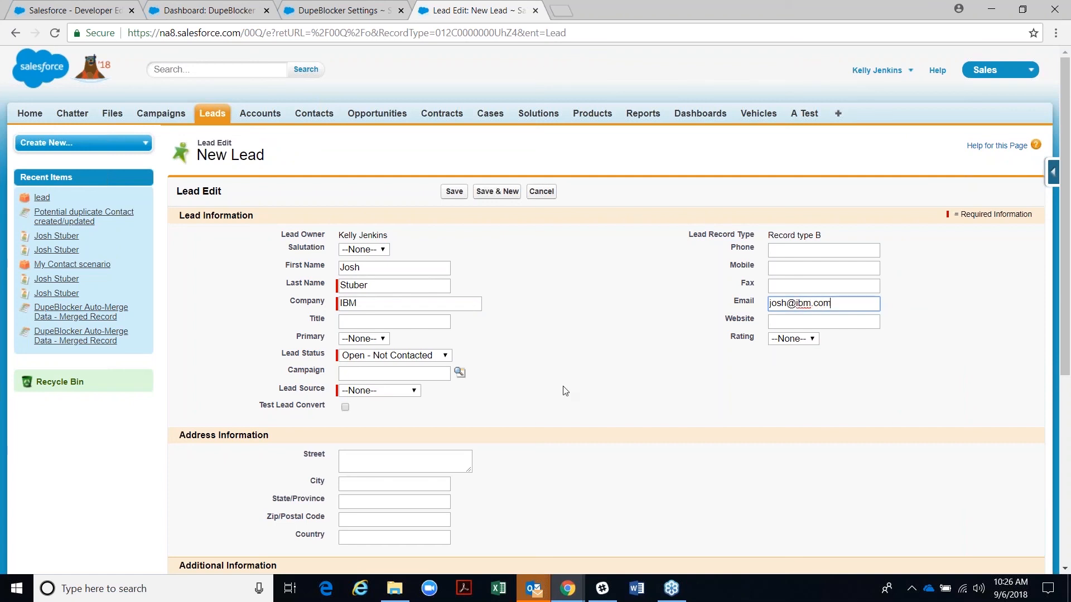
pyautogui.click(350, 392)
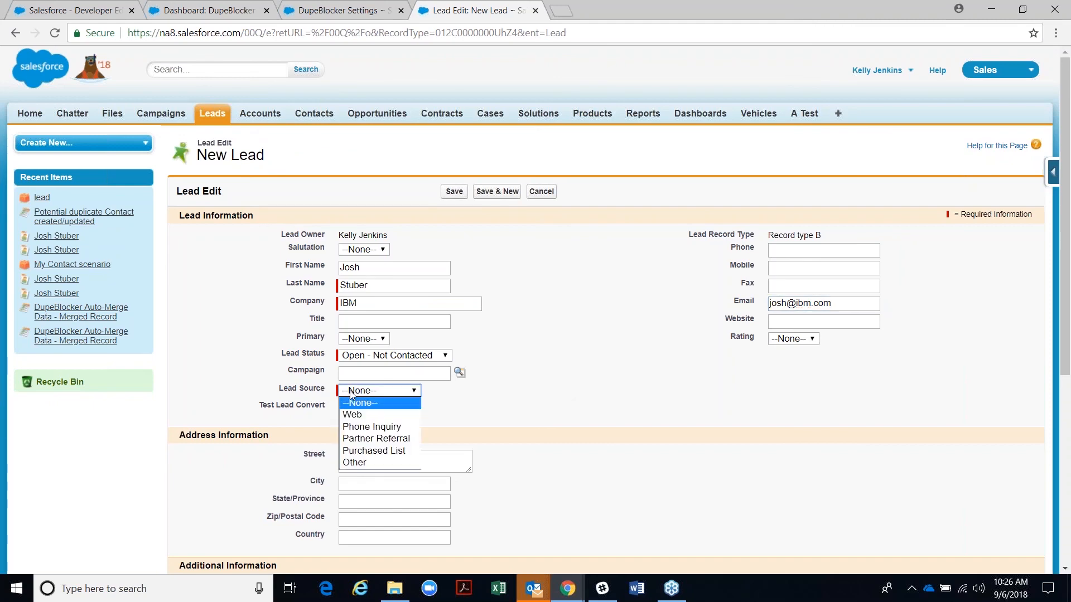
pyautogui.click(360, 427)
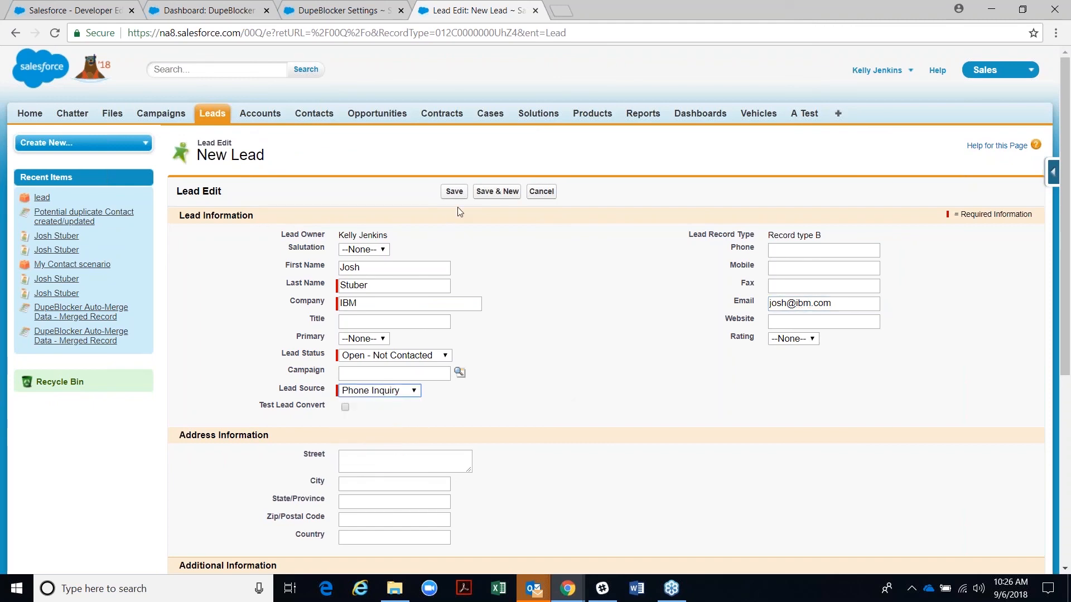
pyautogui.click(454, 191)
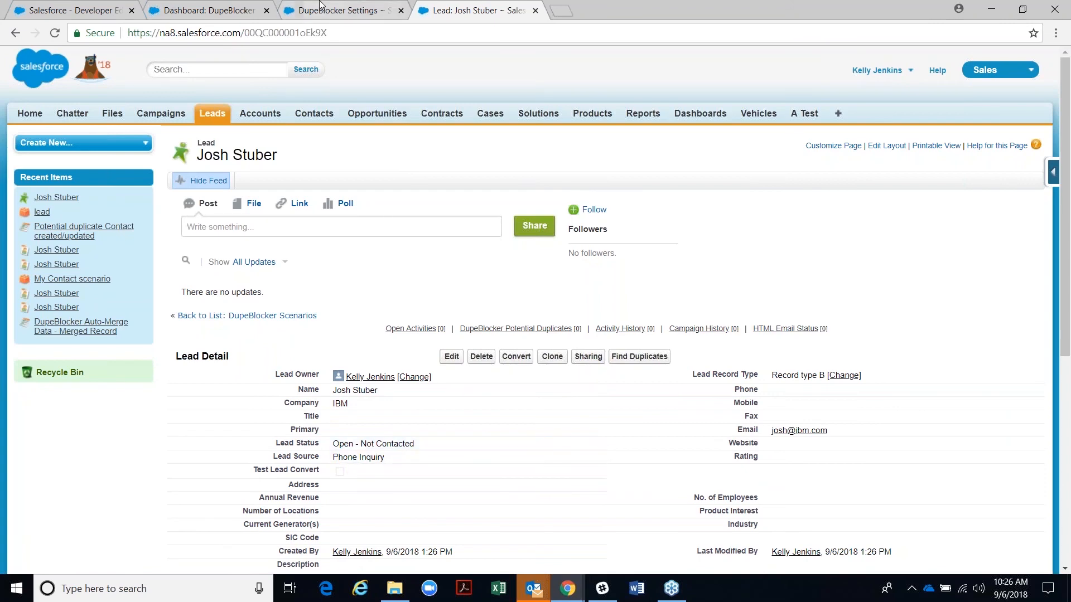
pyautogui.click(321, 7)
pyautogui.click(194, 12)
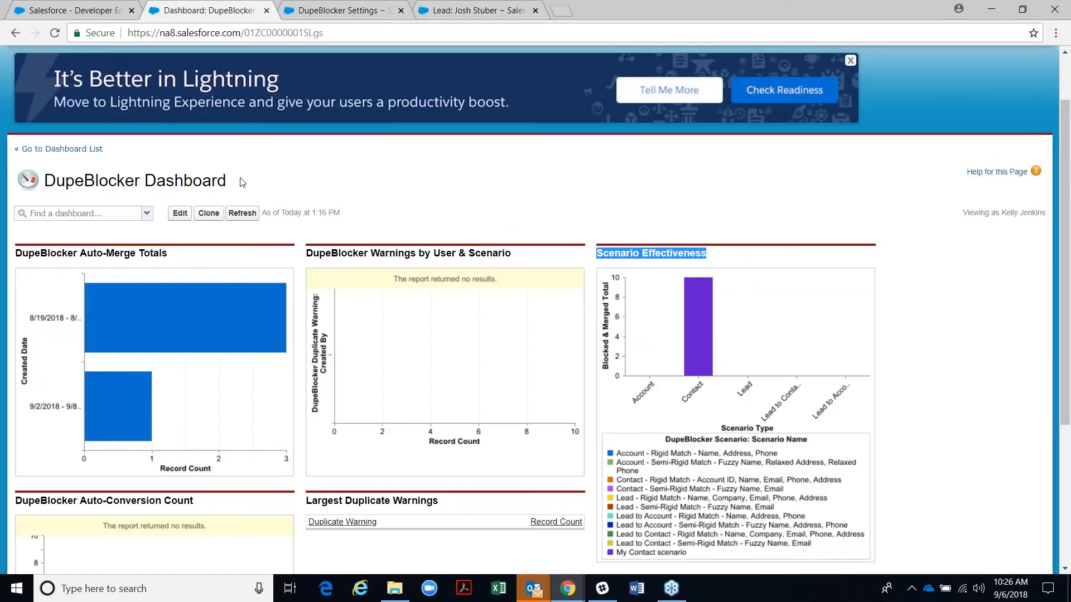
pyautogui.click(352, 5)
pyautogui.click(202, 9)
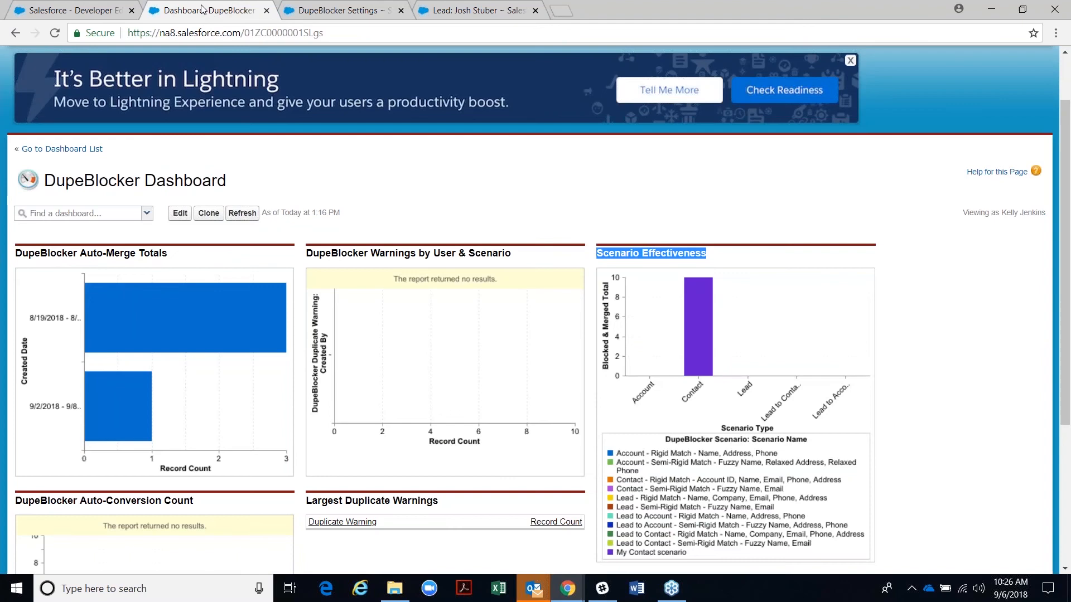
pyautogui.scroll(2, 202, 106)
pyautogui.click(179, 110)
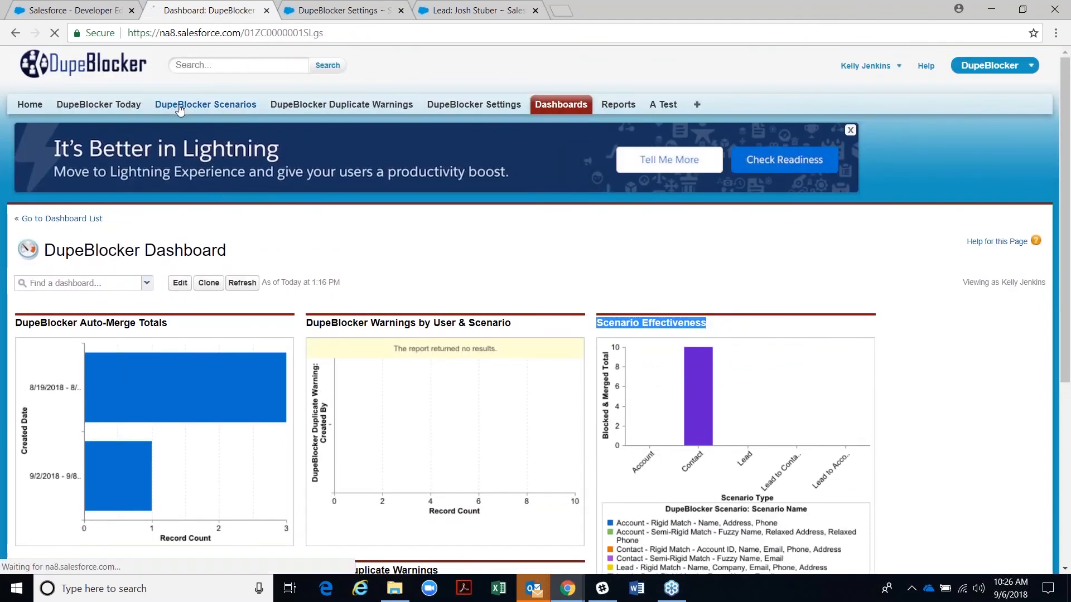
pyautogui.click(184, 261)
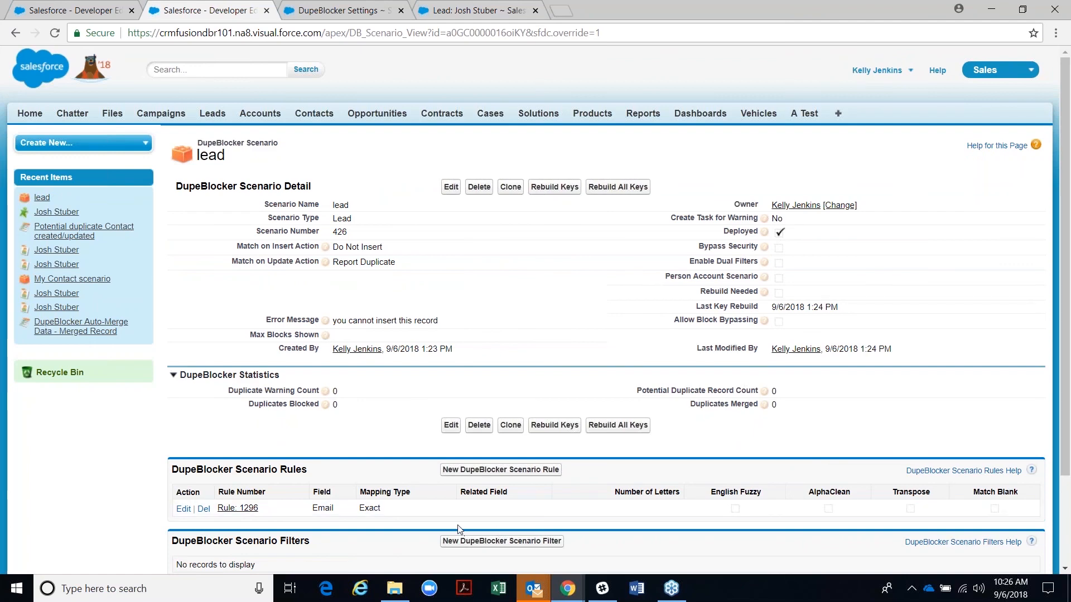
pyautogui.click(502, 11)
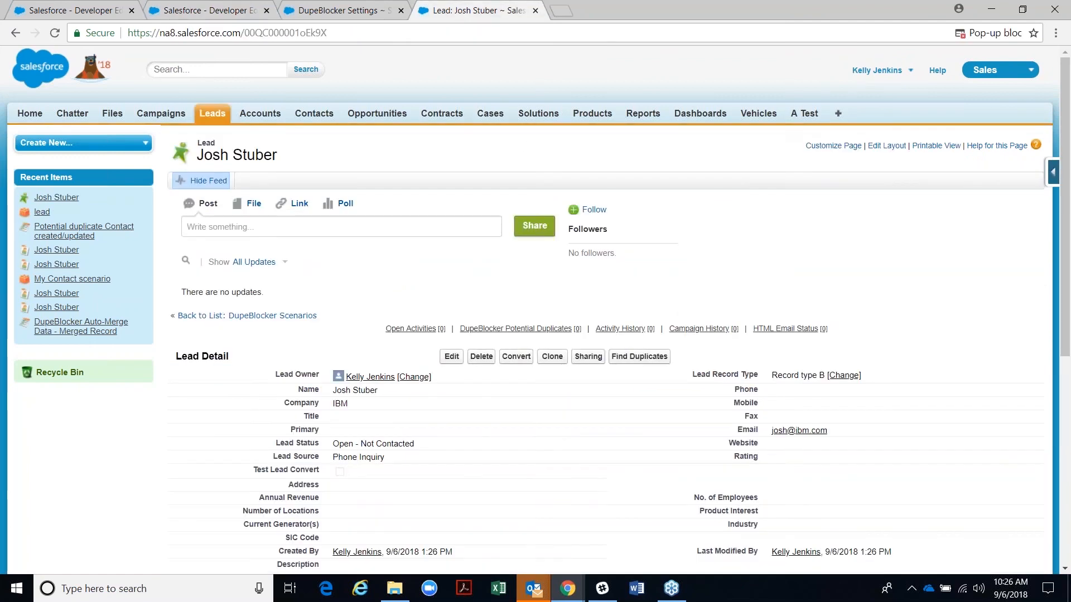
pyautogui.scroll(-1, 385, 440)
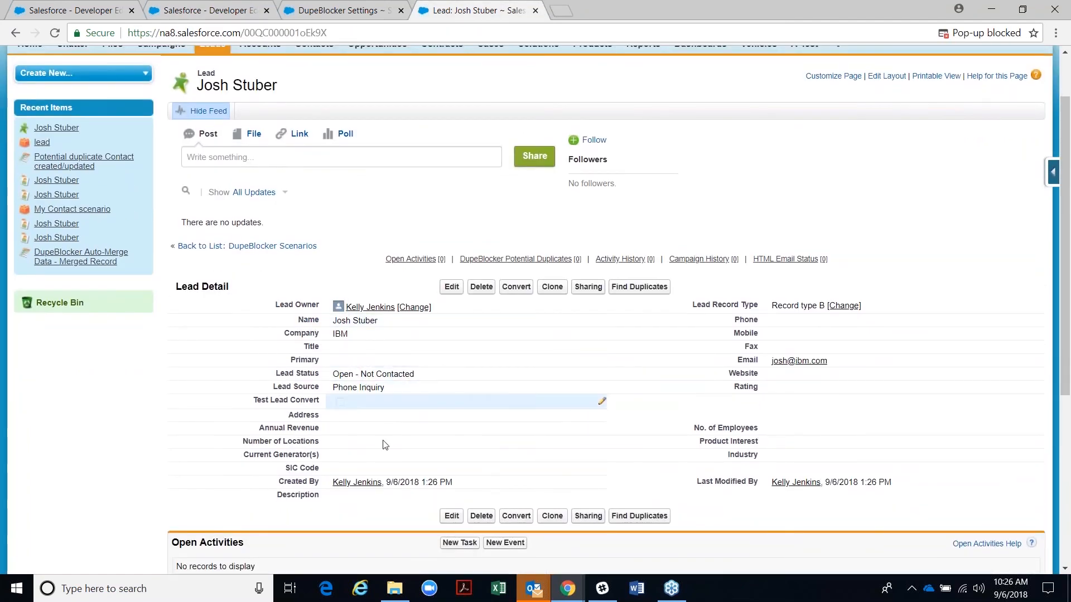
# - Clone the lead unchanged and save, confirming DupeBlocker blocks the duplicate, then cancel
pyautogui.click(549, 288)
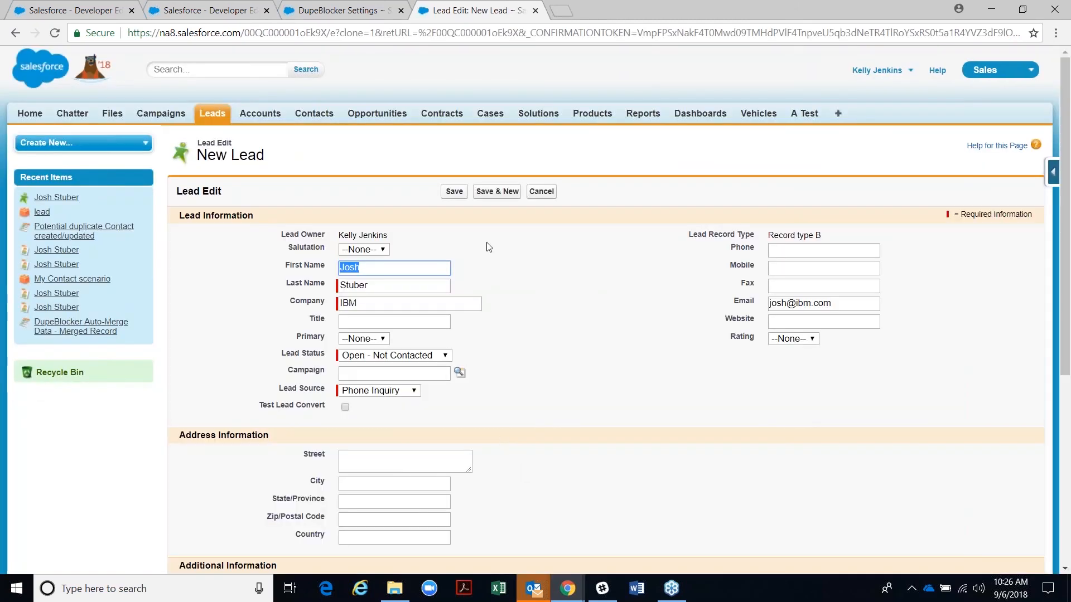
pyautogui.click(458, 191)
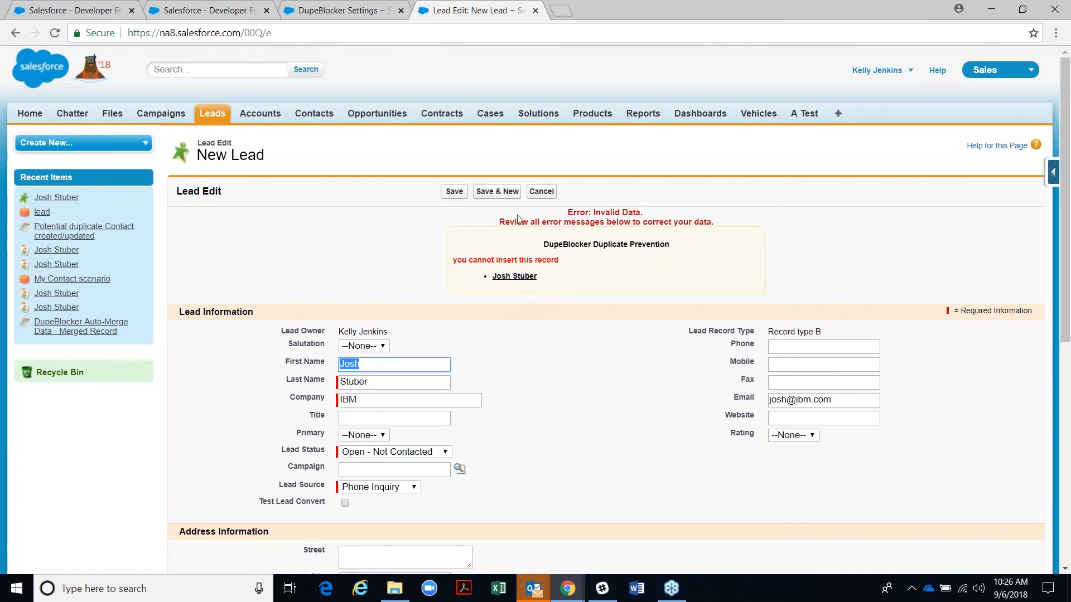
pyautogui.click(539, 193)
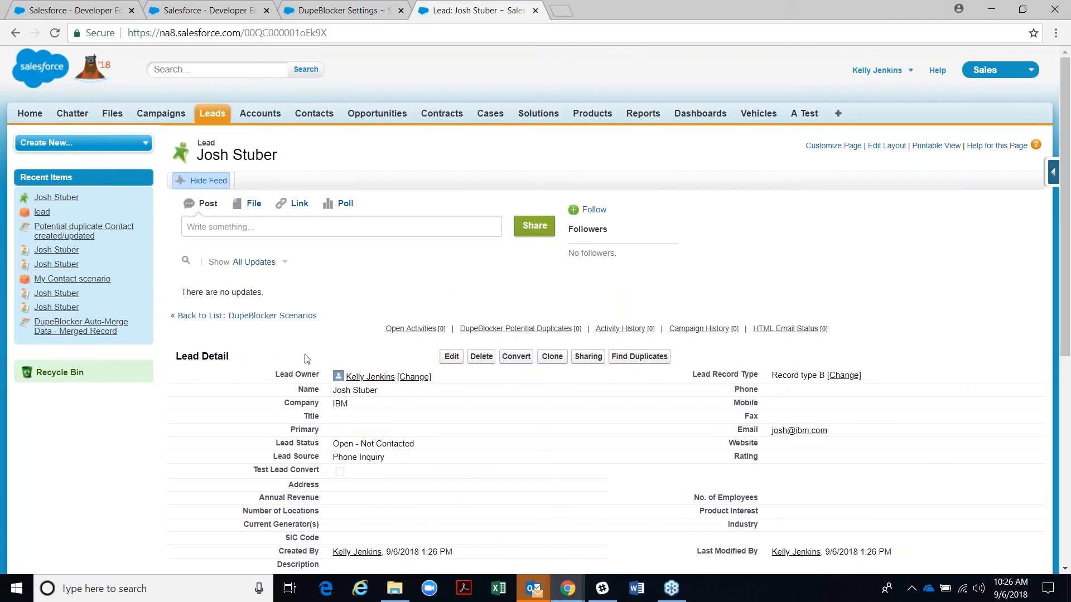
# - Clone the lead again with Lead Source Web, checking it against the Web Lead Sources list
pyautogui.scroll(-1, 311, 374)
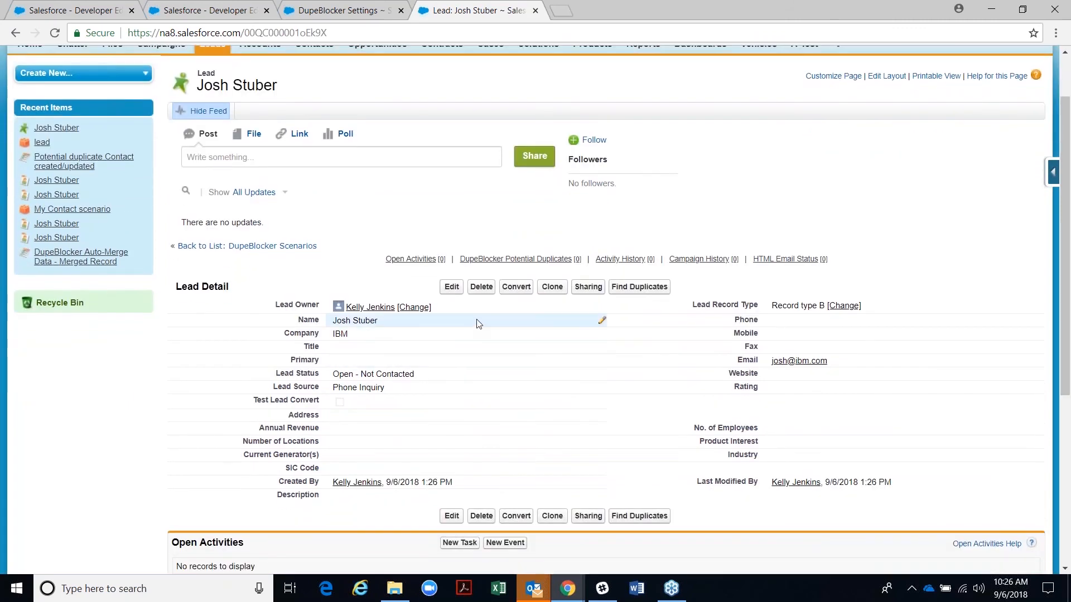
pyautogui.click(552, 287)
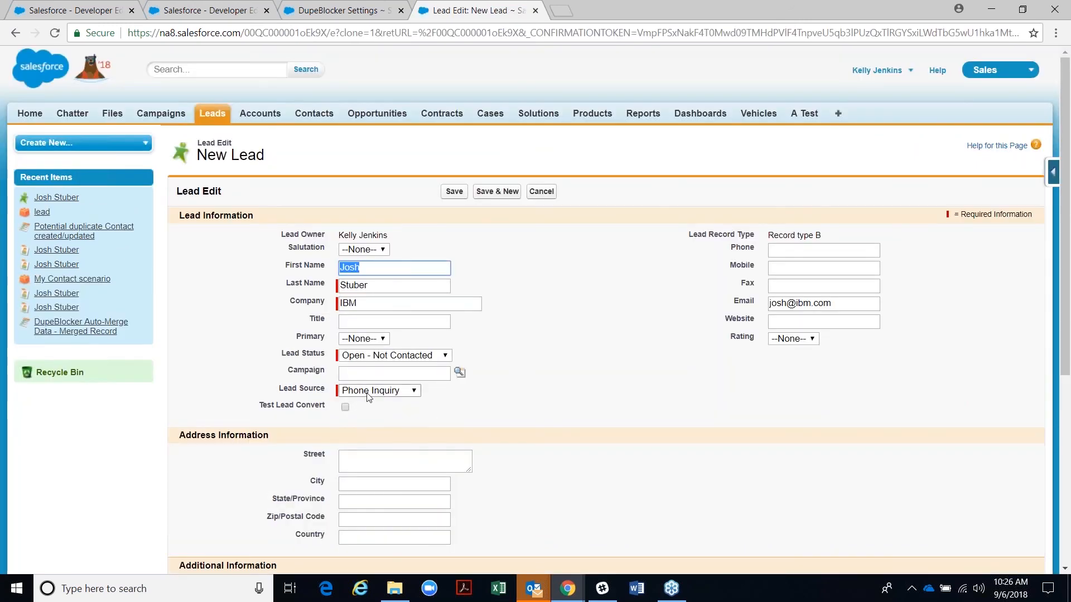
pyautogui.click(368, 391)
pyautogui.click(367, 404)
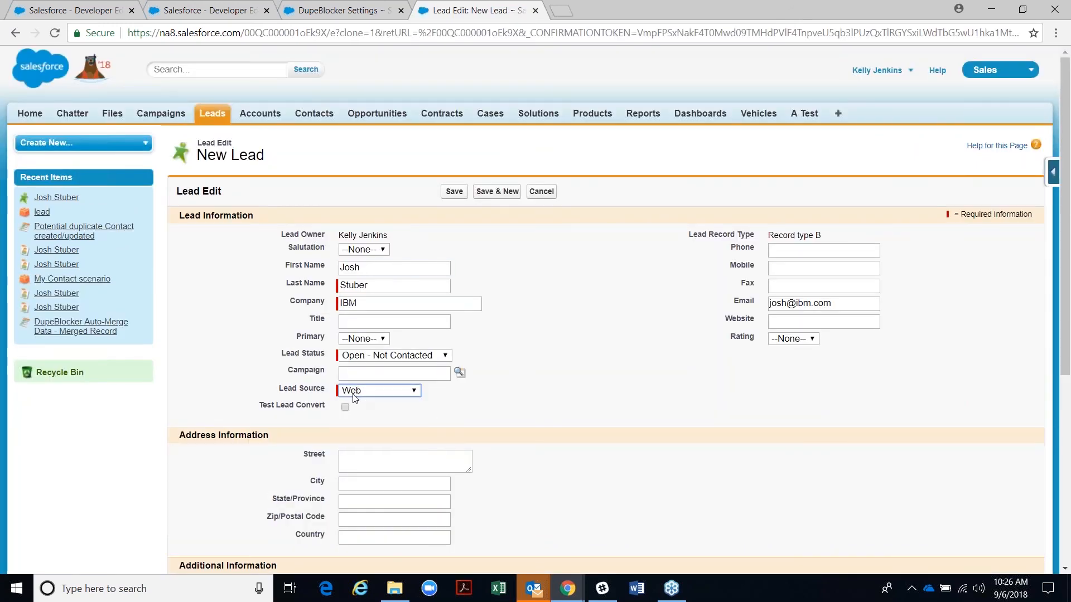
pyautogui.click(304, 14)
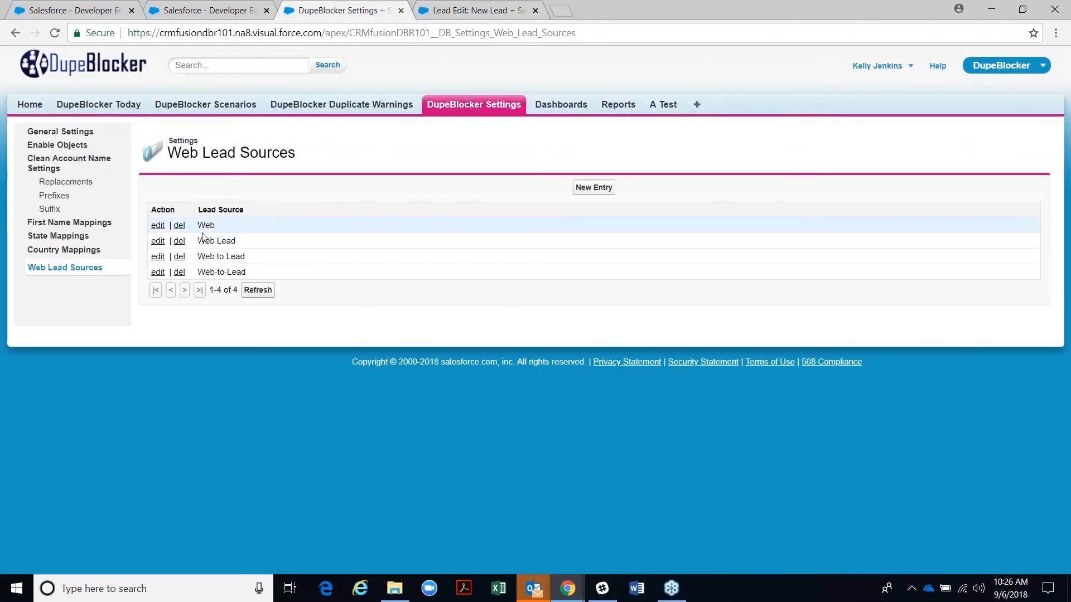
pyautogui.click(443, 11)
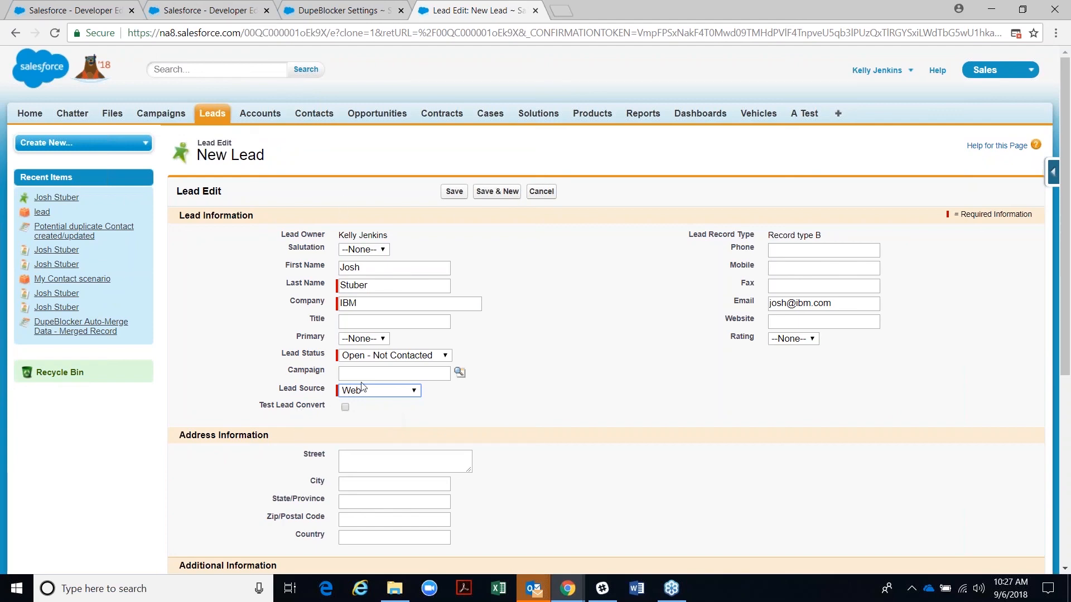
# - Save the Web-source lead copy and open Warning: 408 through potential duplicate Dupe: 1094
pyautogui.click(458, 192)
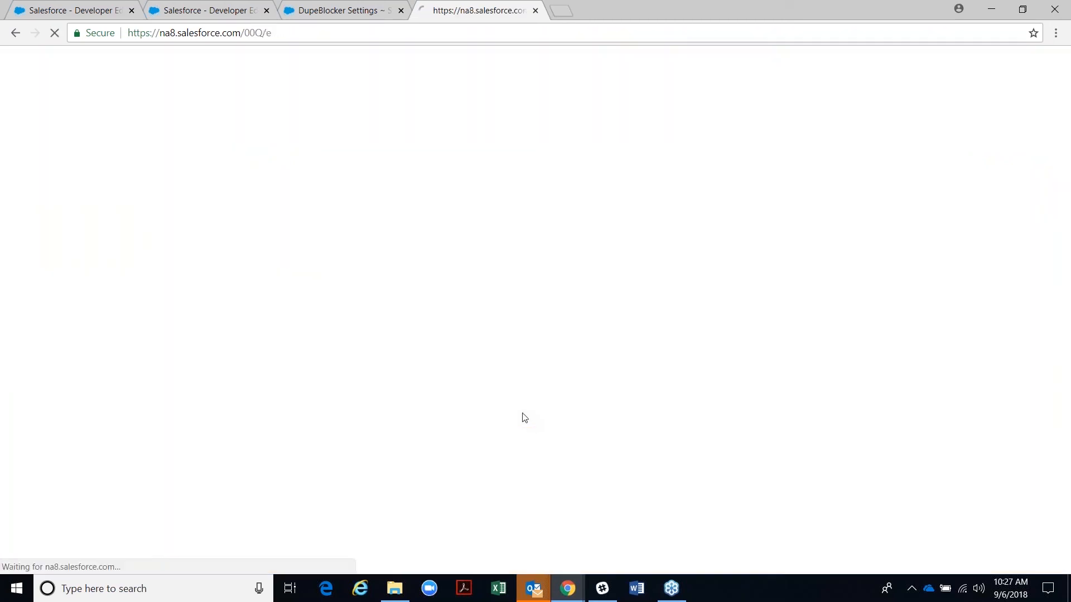
pyautogui.scroll(-2, 507, 411)
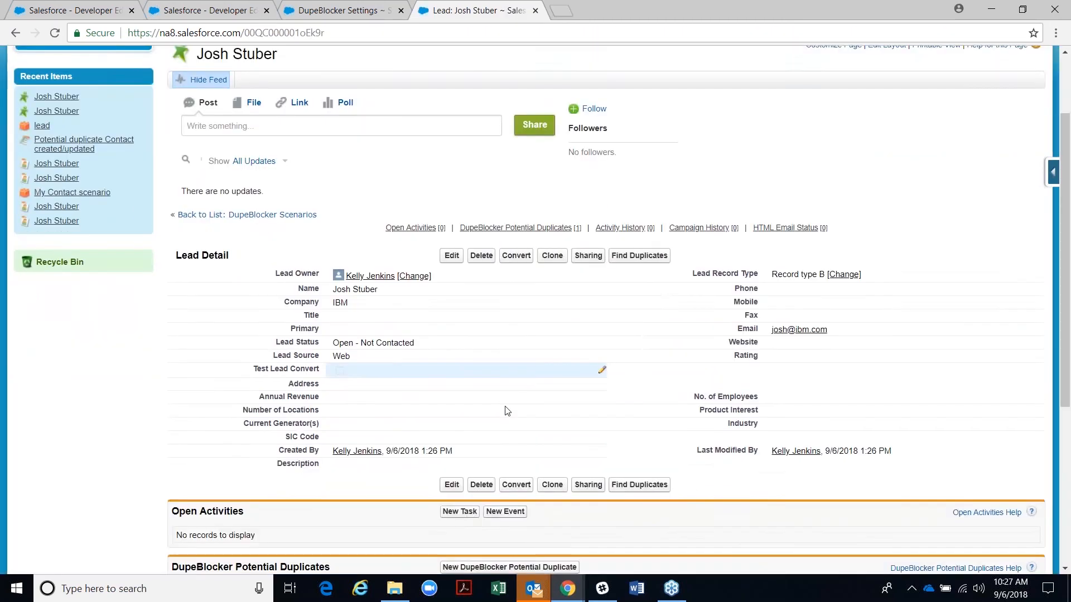
pyautogui.scroll(-4, 506, 411)
pyautogui.click(244, 360)
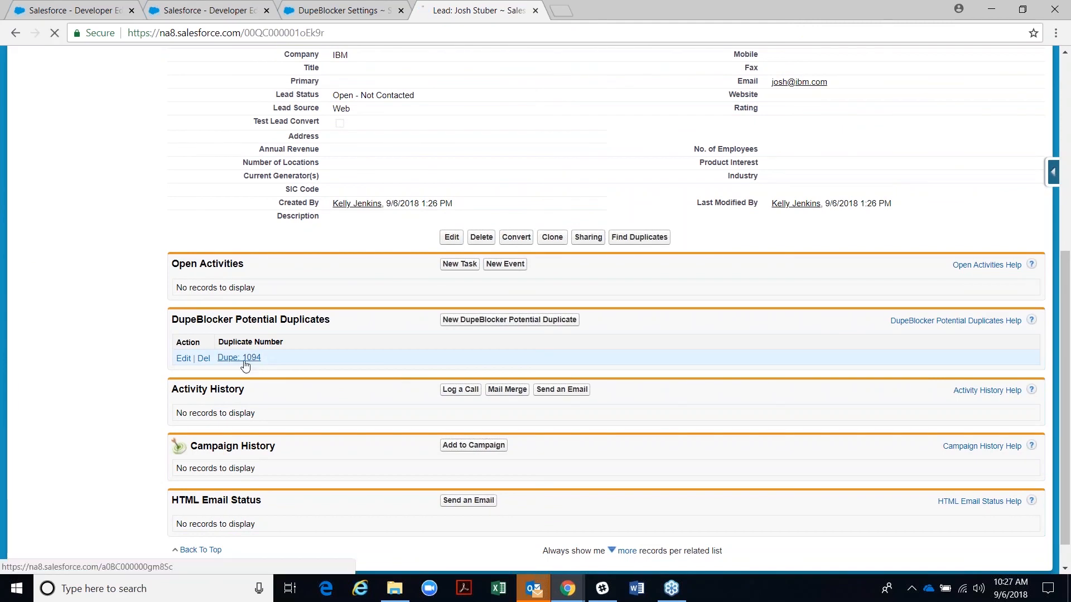
pyautogui.click(348, 238)
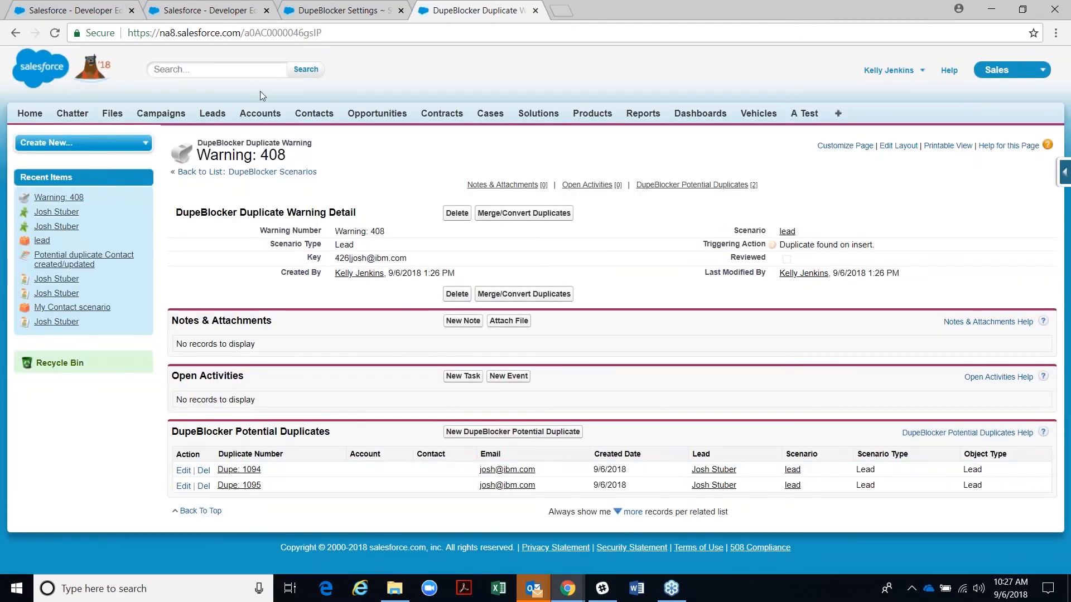
# - Review the web lead source entries, then return to the Warning: 408 record
pyautogui.click(301, 8)
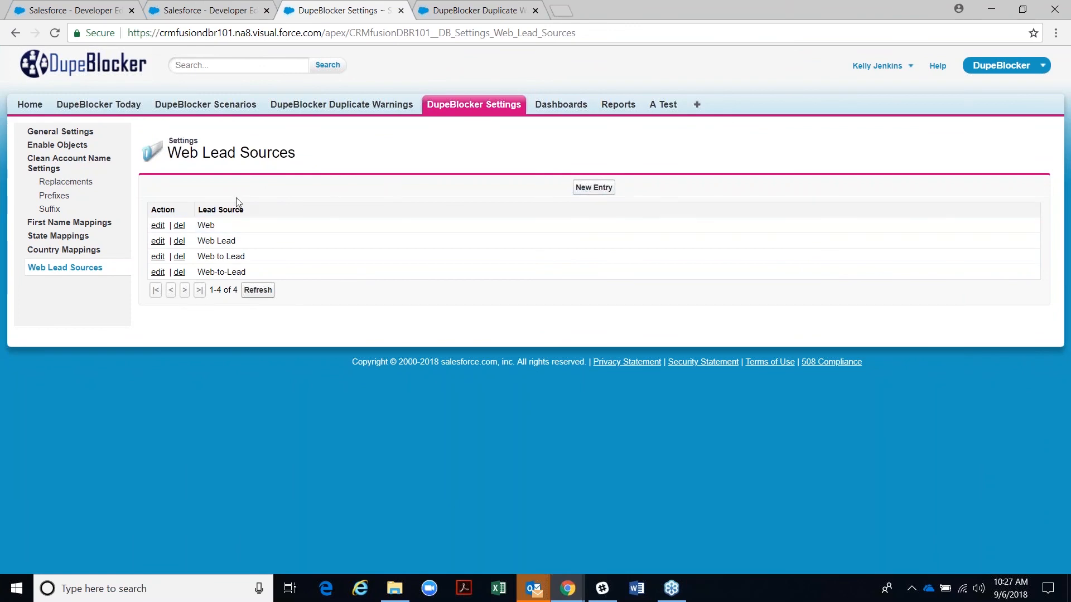
pyautogui.moveTo(198, 210); pyautogui.dragTo(240, 211)
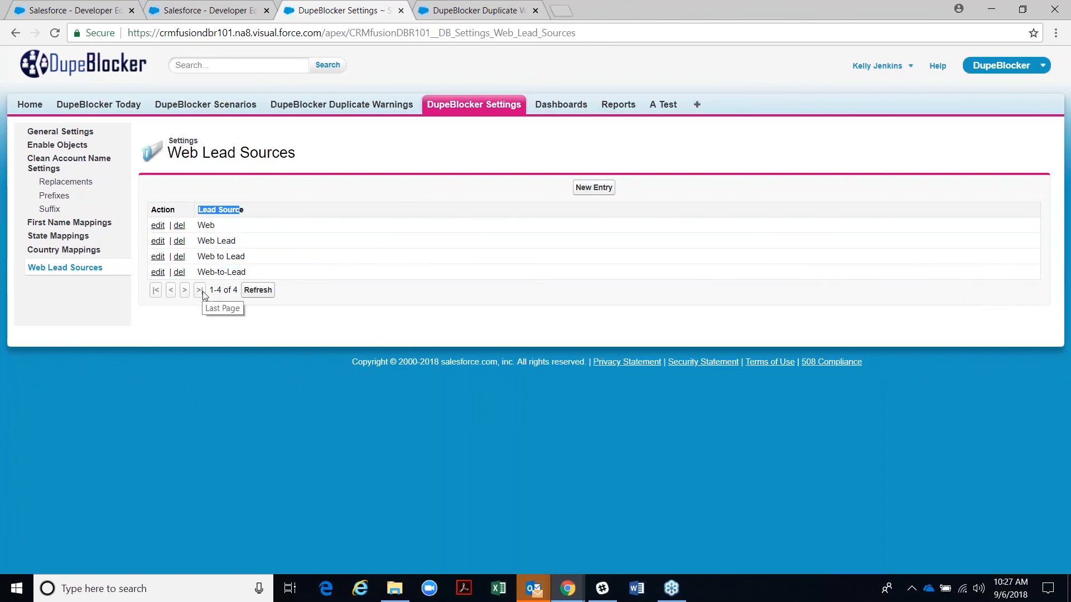
pyautogui.moveTo(383, 587)
pyautogui.click(466, 8)
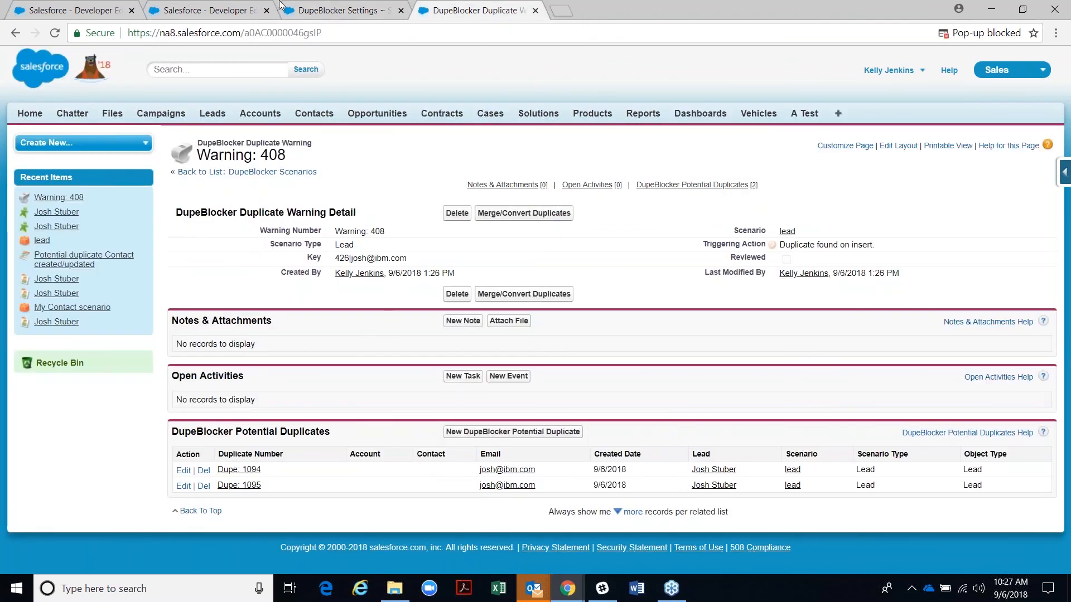
# - Open the IBM lead from Recent Items in a new browser tab and scroll through its details
pyautogui.click(311, 11)
pyautogui.click(199, 11)
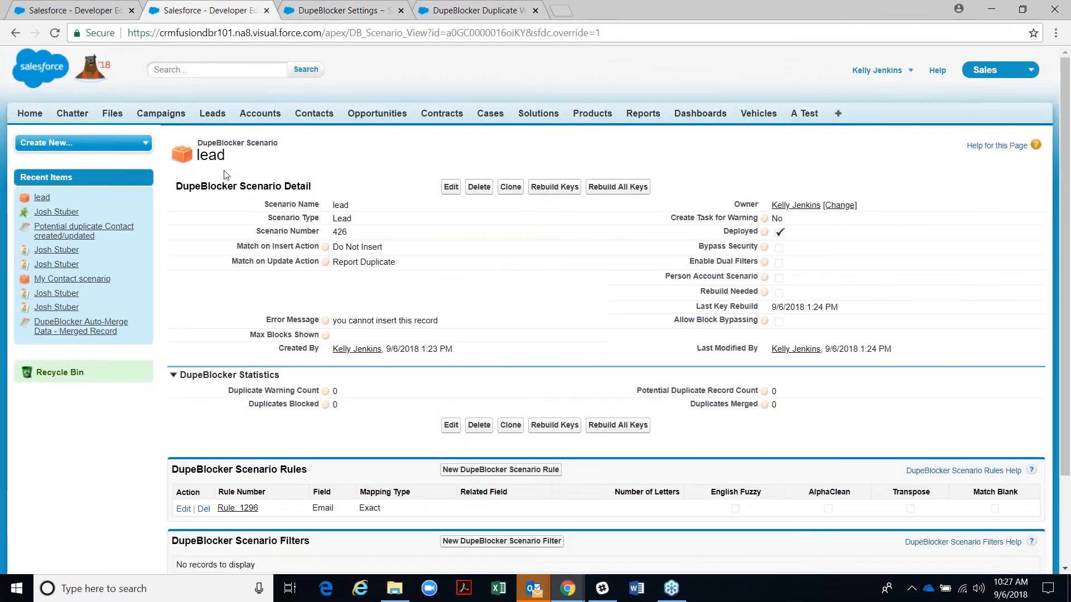
pyautogui.rightClick(41, 213)
pyautogui.click(65, 225)
pyautogui.click(343, 11)
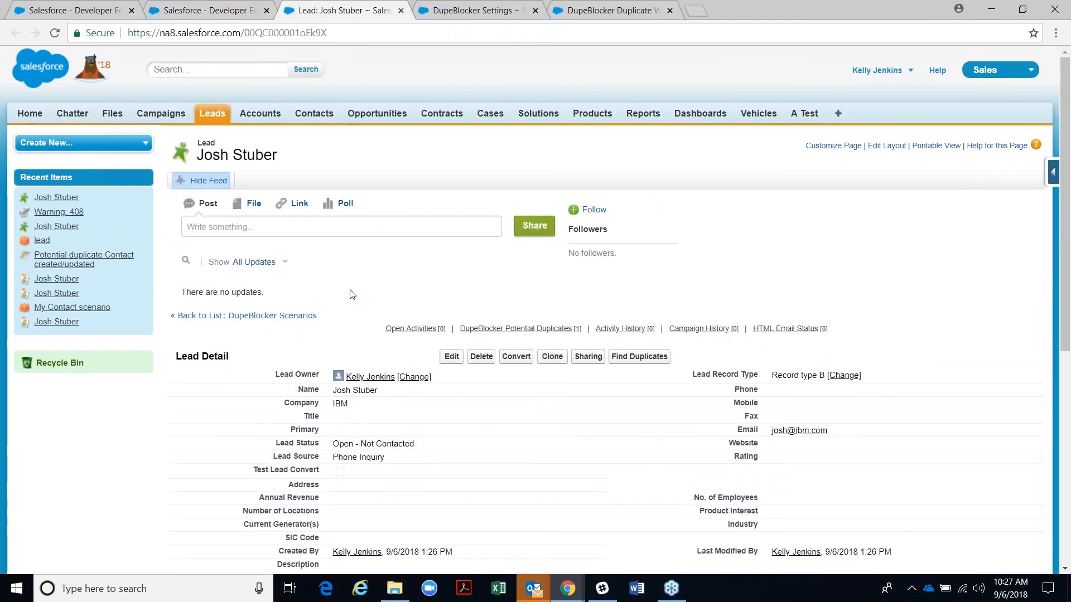
pyautogui.scroll(-3, 300, 373)
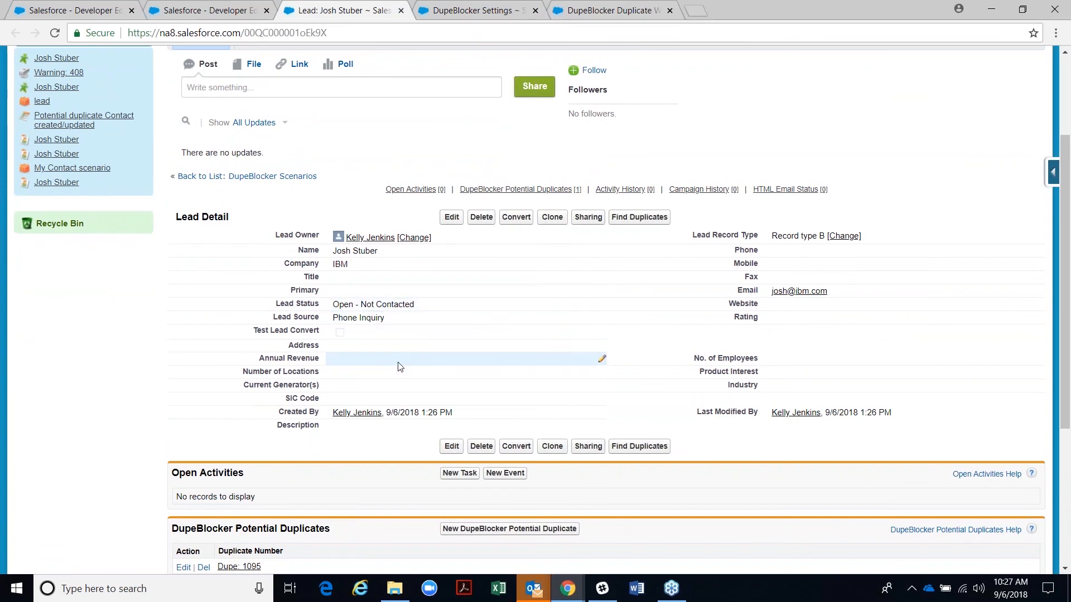
pyautogui.click(552, 217)
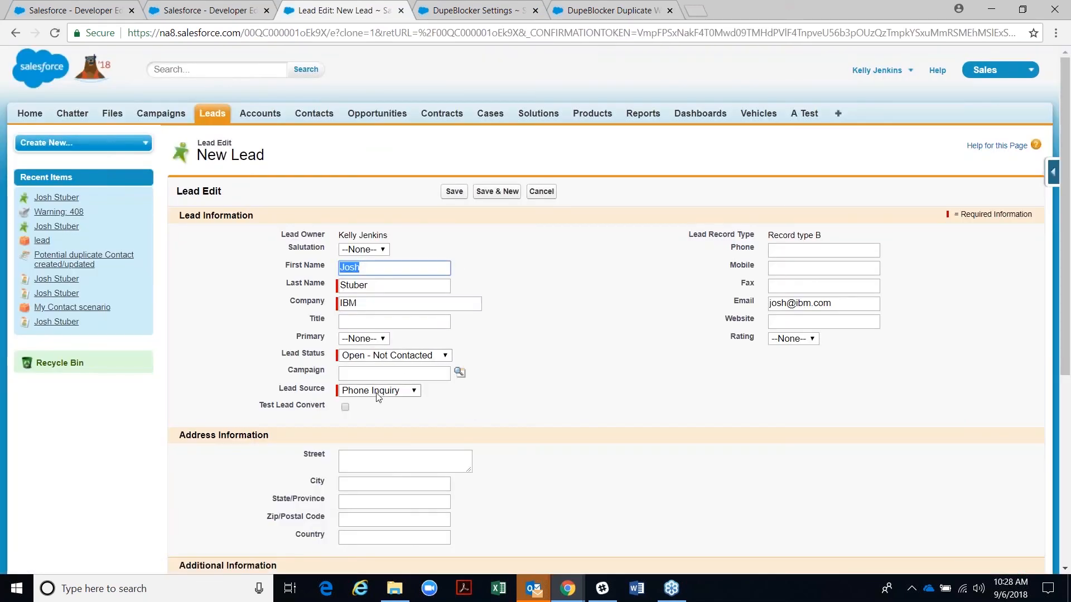
pyautogui.click(375, 391)
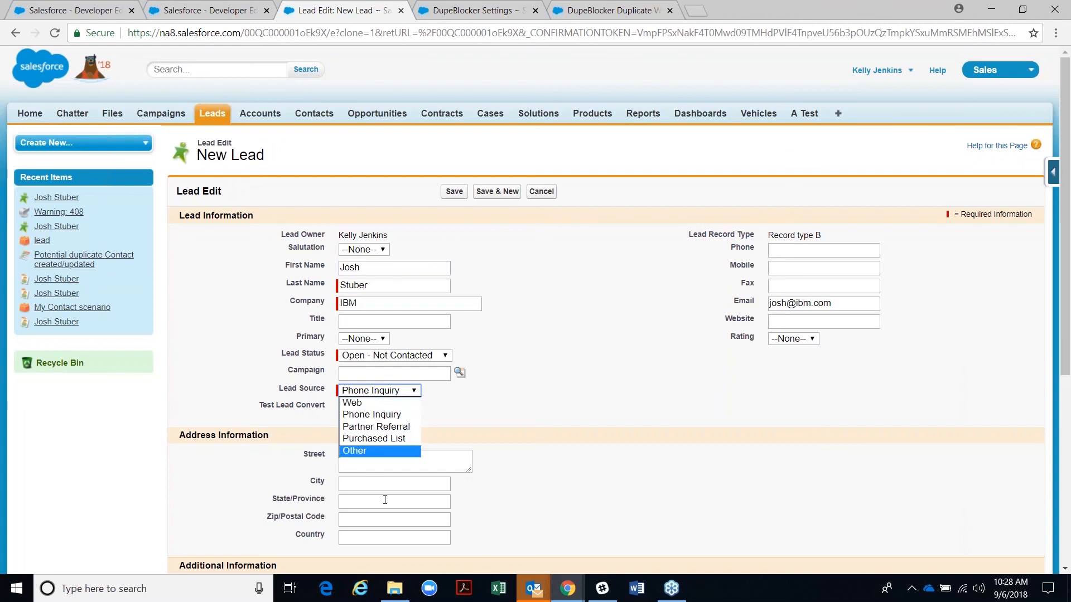
pyautogui.click(360, 404)
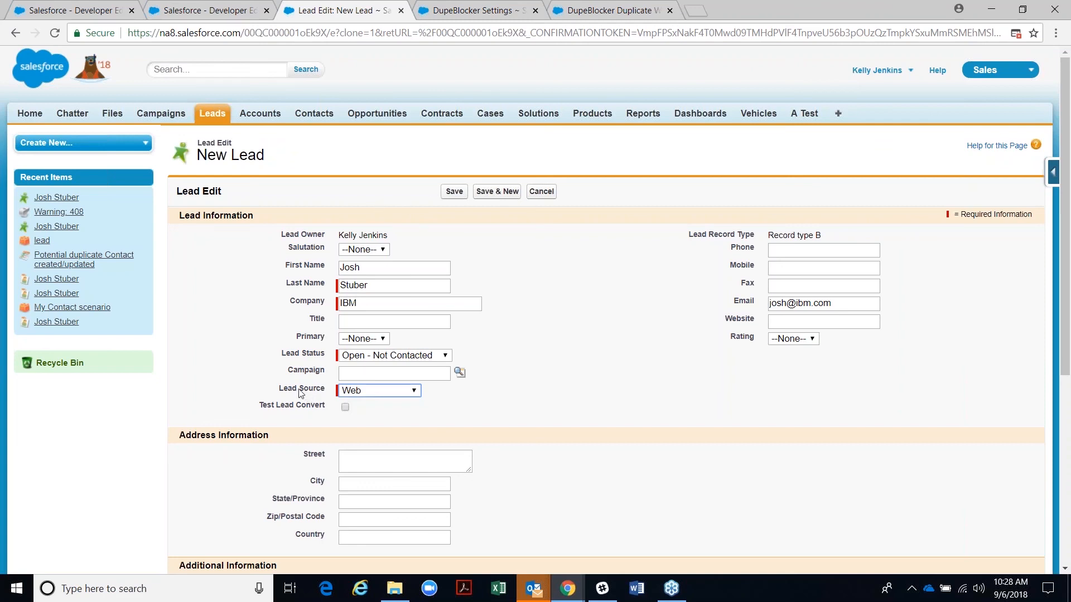
pyautogui.click(373, 392)
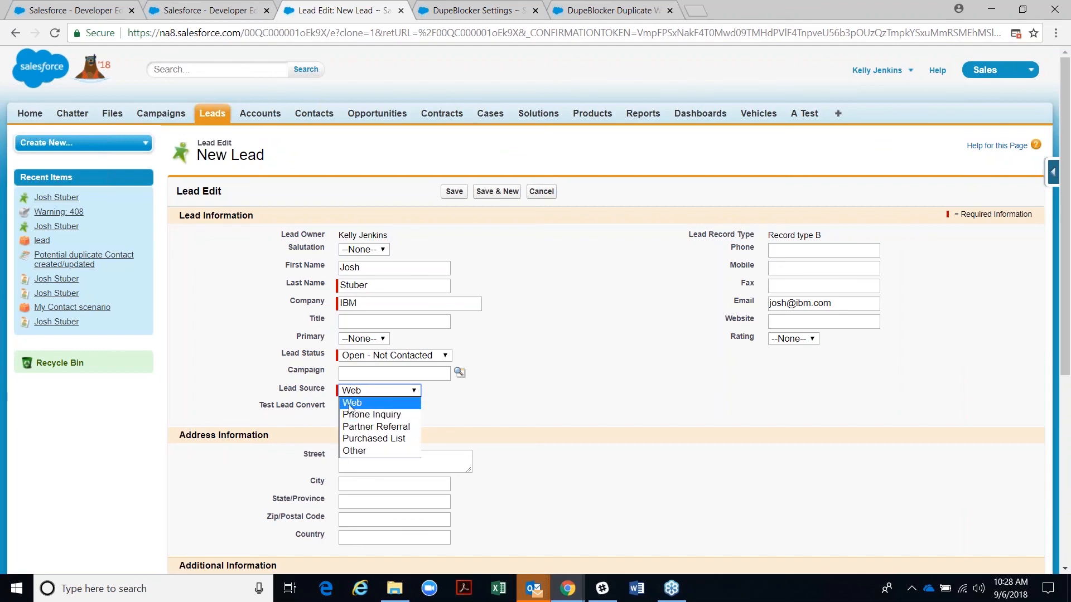
pyautogui.click(350, 404)
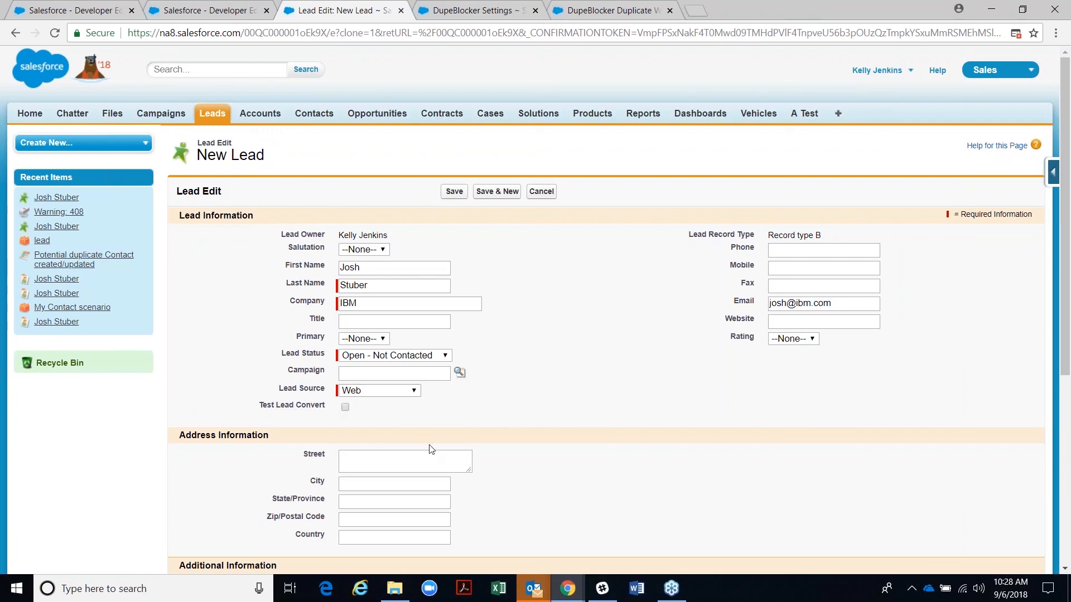
pyautogui.click(541, 191)
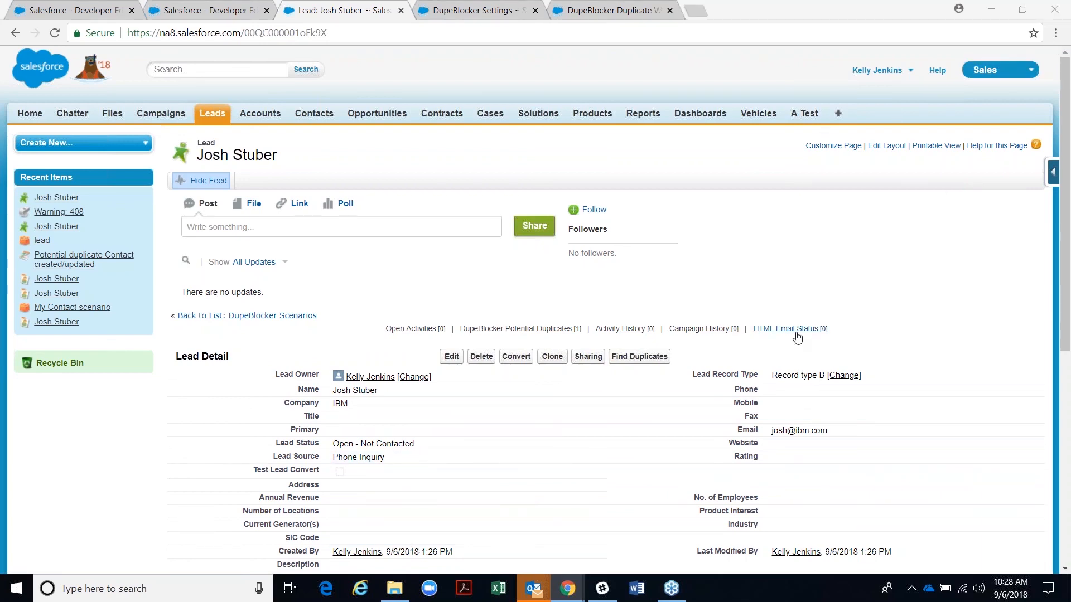
# - Switch to the DupeBlocker app and open My Contact scenario from the DupeBlocker Scenarios list
pyautogui.click(195, 11)
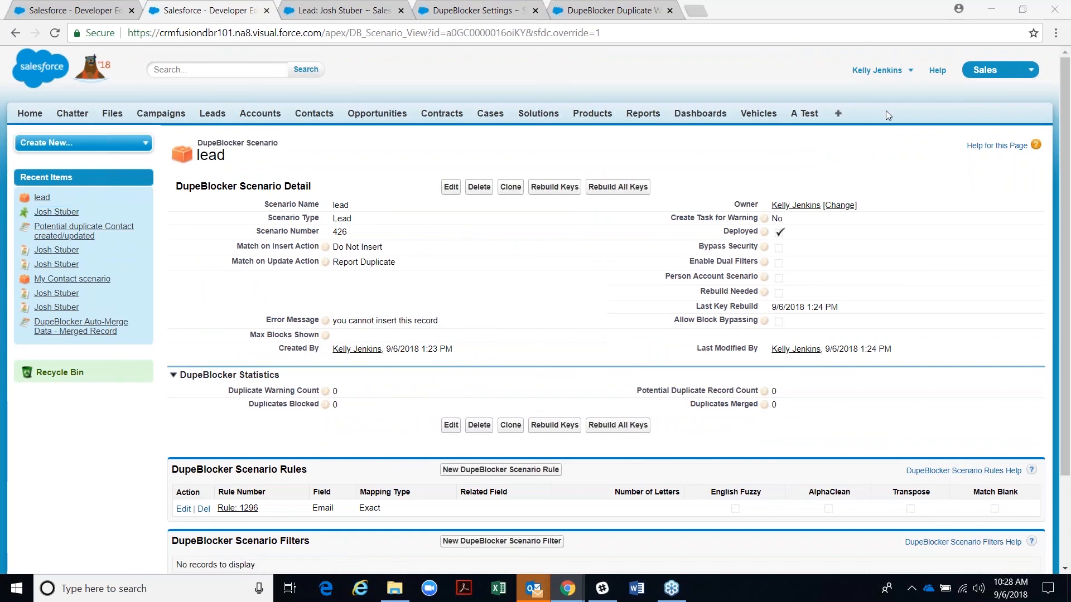
pyautogui.click(978, 75)
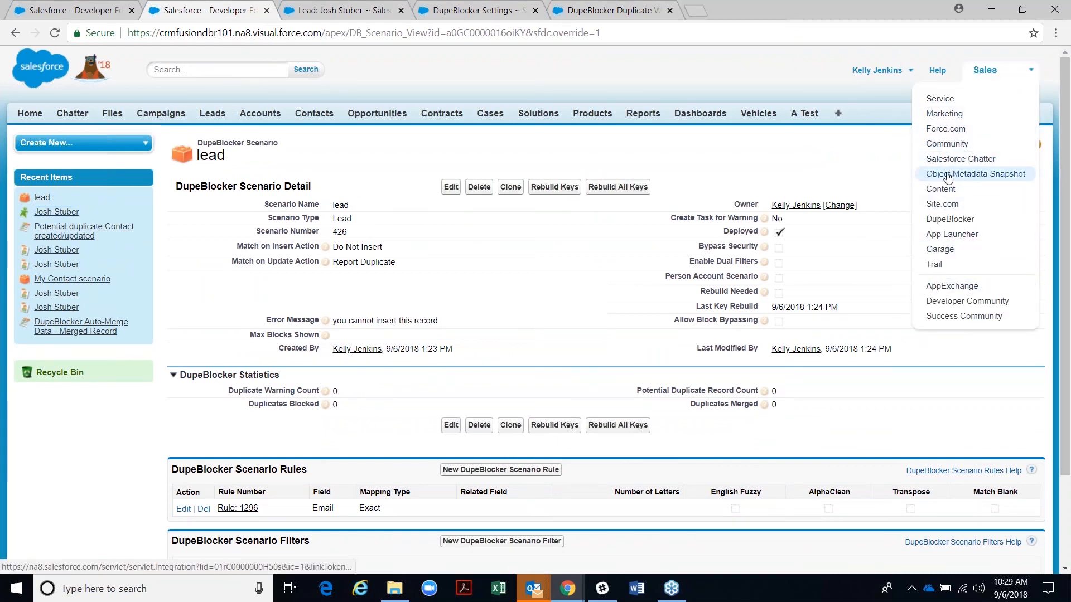
pyautogui.click(943, 222)
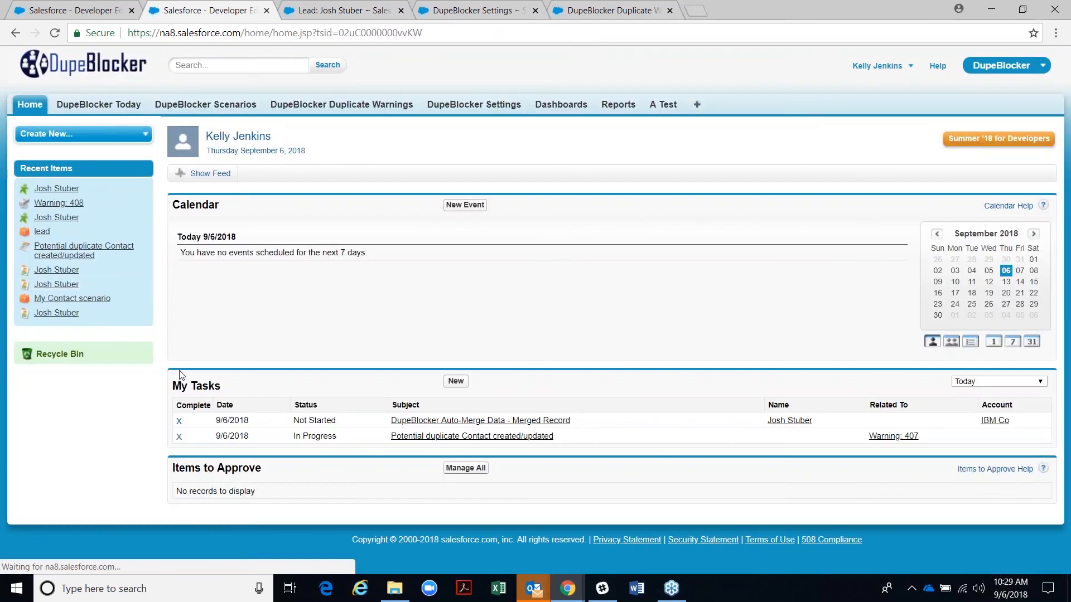
pyautogui.click(195, 104)
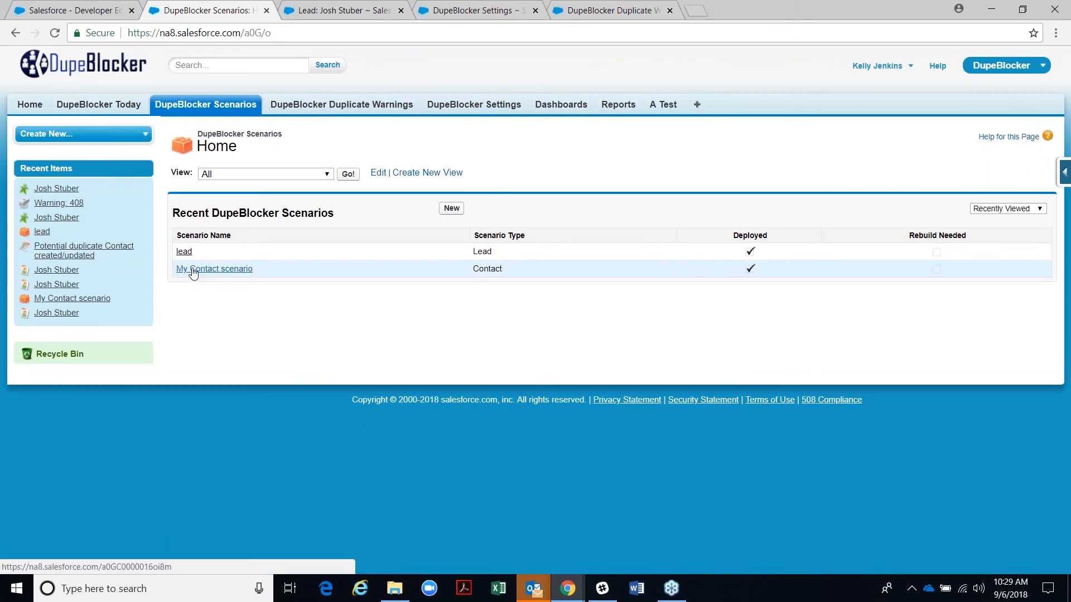
pyautogui.click(192, 272)
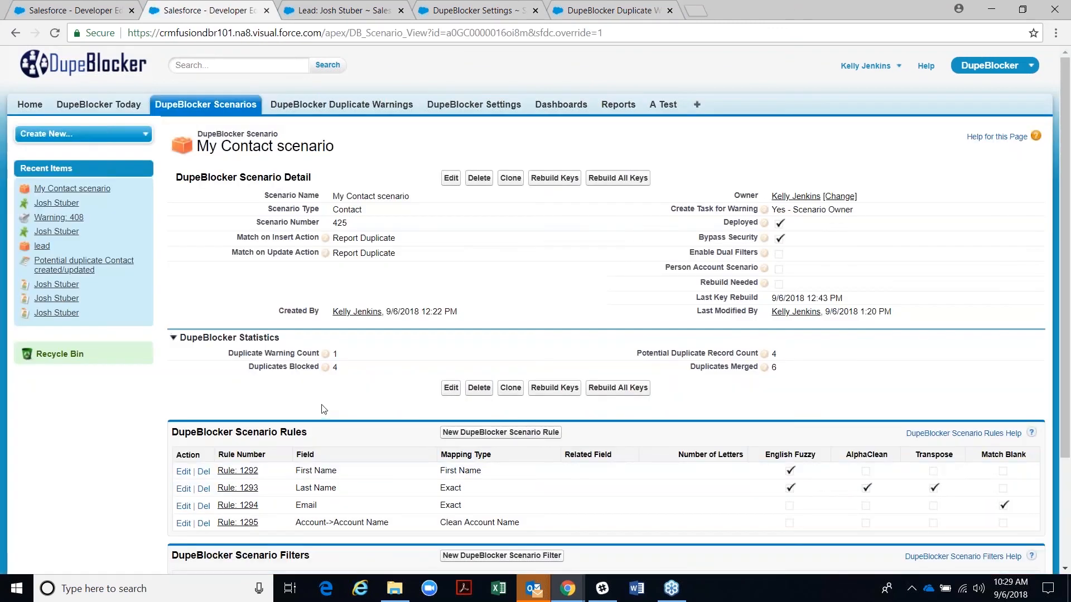
pyautogui.scroll(-3, 322, 407)
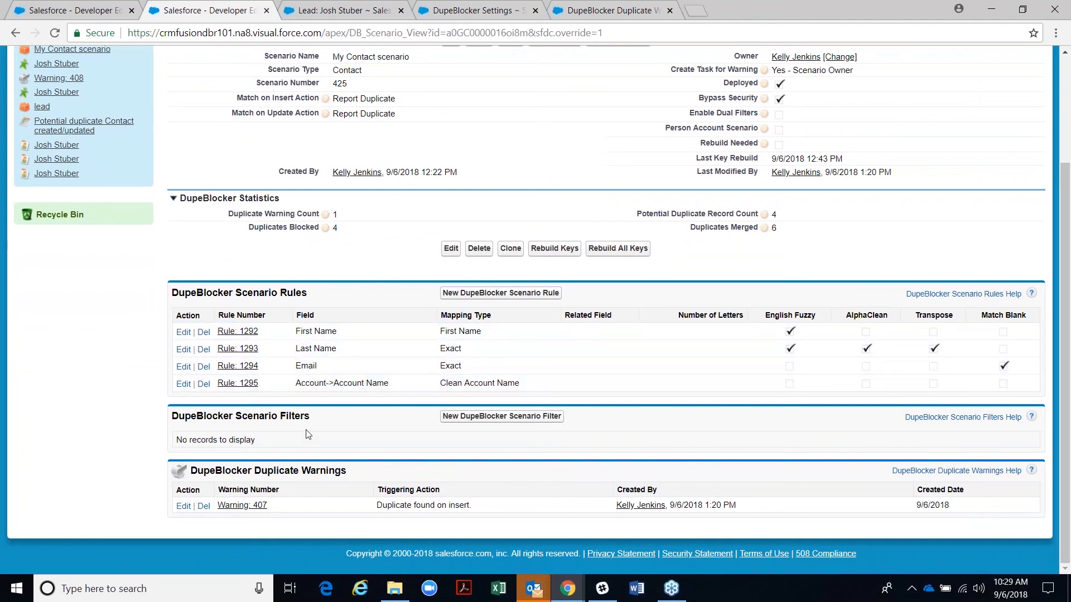
# - Clone My Contact scenario and save the copy as 'My Contact scenario phone'
pyautogui.click(510, 248)
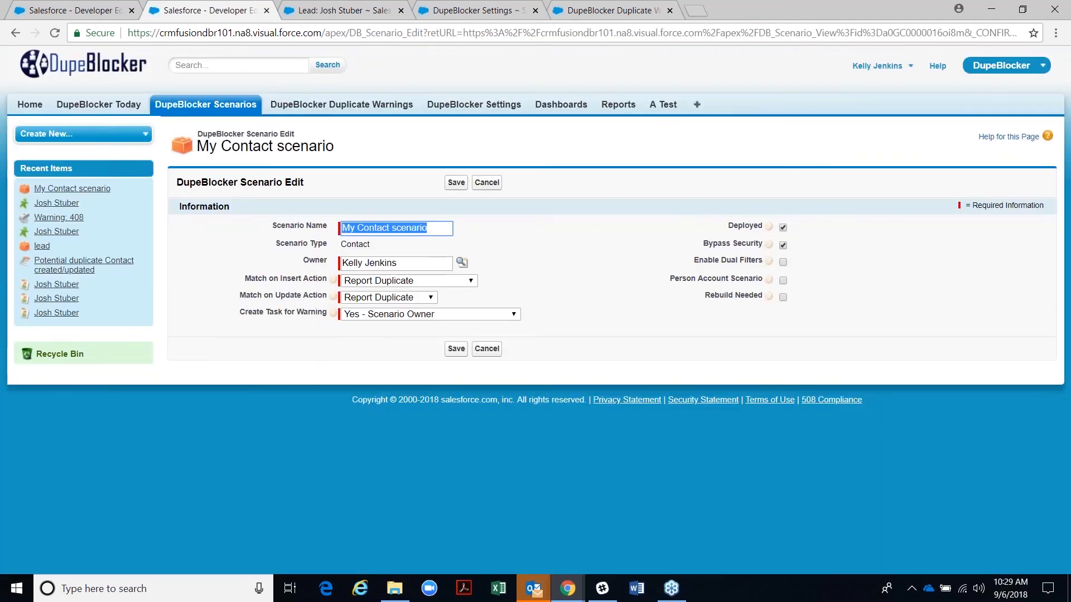
pyautogui.click(456, 183)
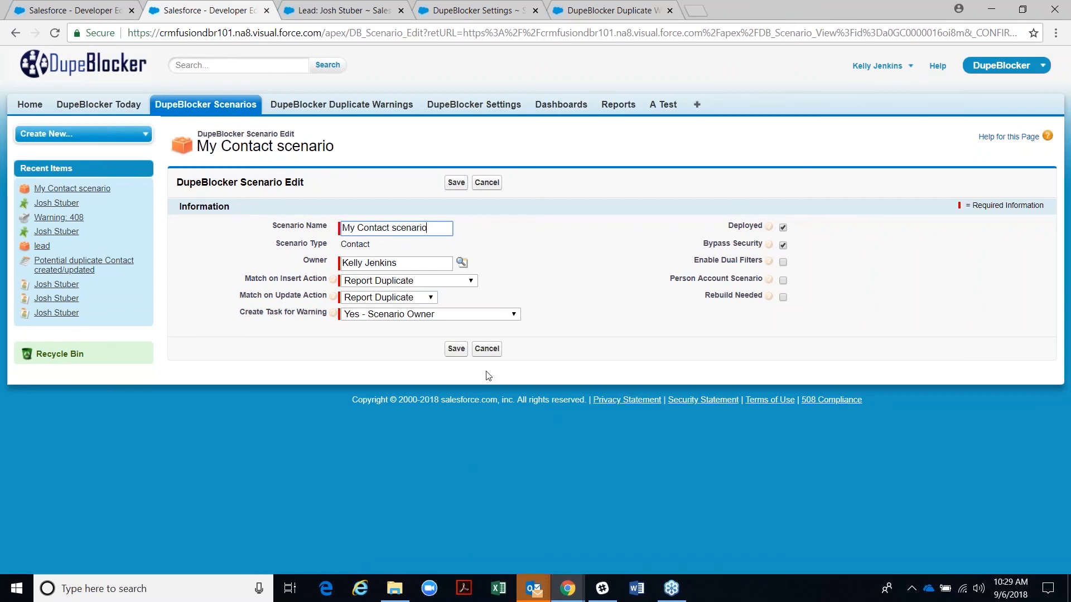
pyautogui.write('me')
pyautogui.press('BackSpace')
pyautogui.press('BackSpace')
pyautogui.write('ne')
pyautogui.click(457, 183)
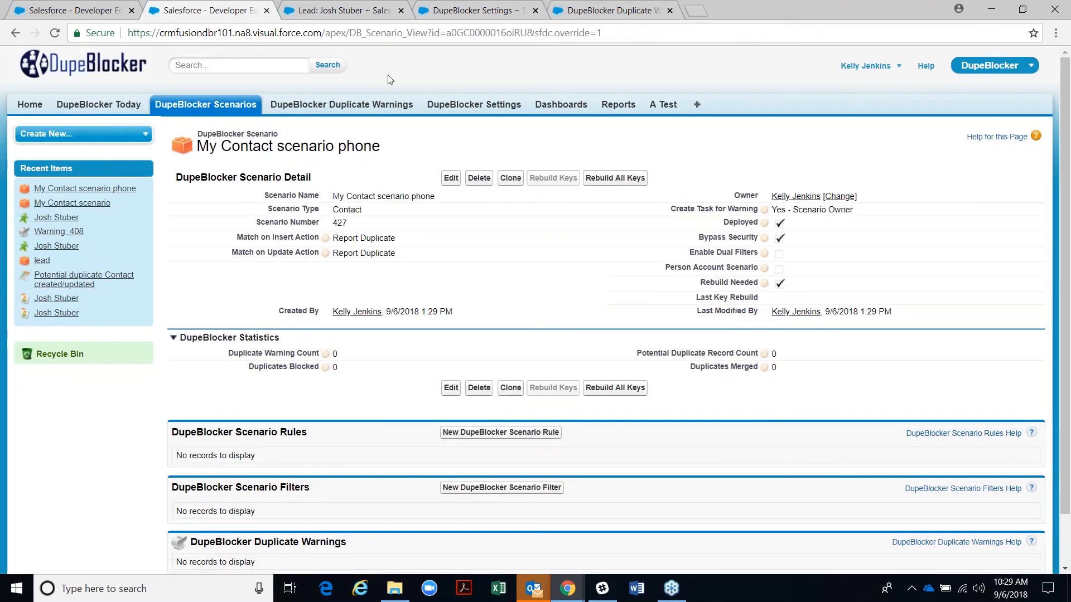
# - Add a rule matching Account->Account Name with the Clean Account Name mapping type
pyautogui.click(472, 433)
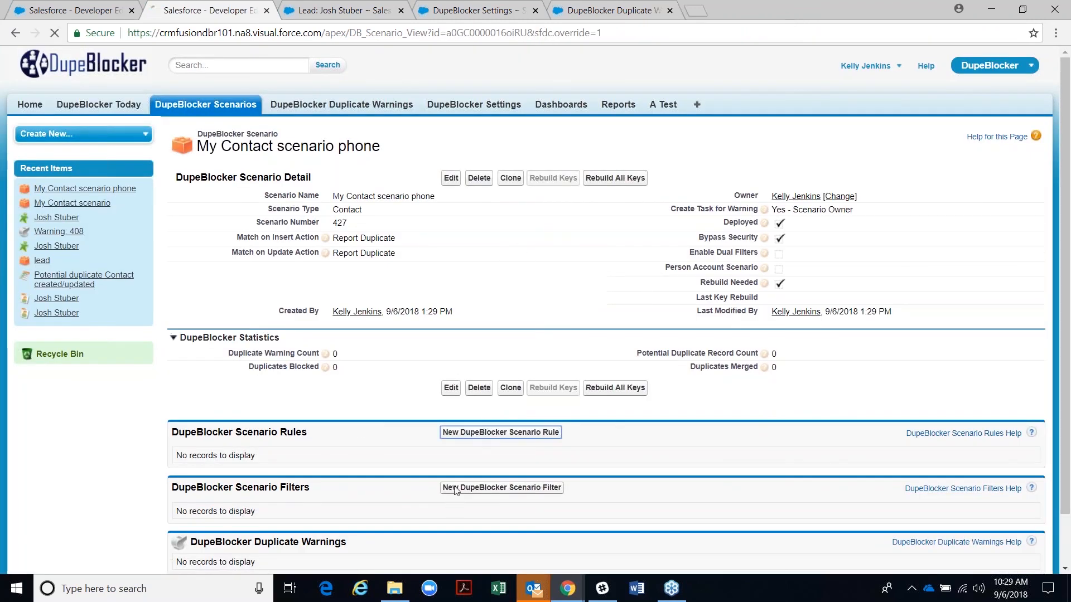
pyautogui.click(365, 240)
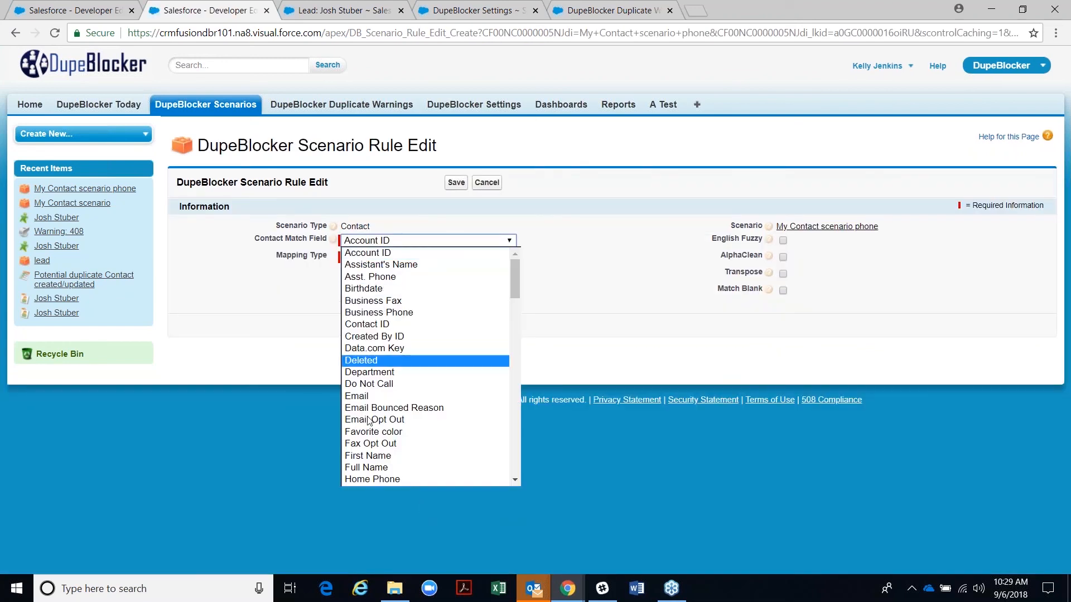
pyautogui.scroll(-6, 375, 457)
pyautogui.scroll(-8, 375, 474)
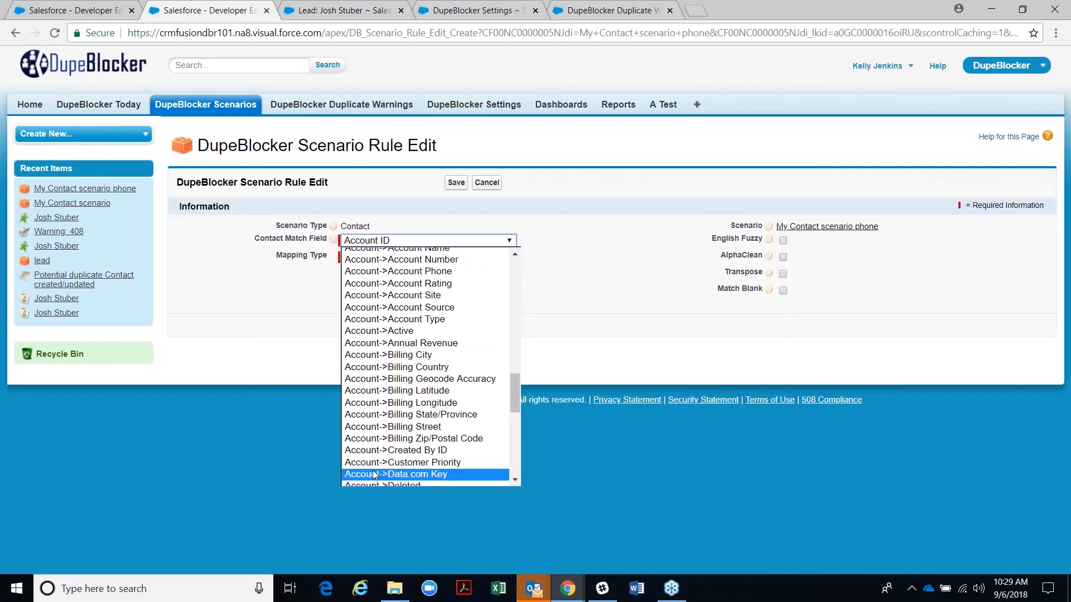
pyautogui.scroll(1, 368, 394)
pyautogui.scroll(3, 368, 394)
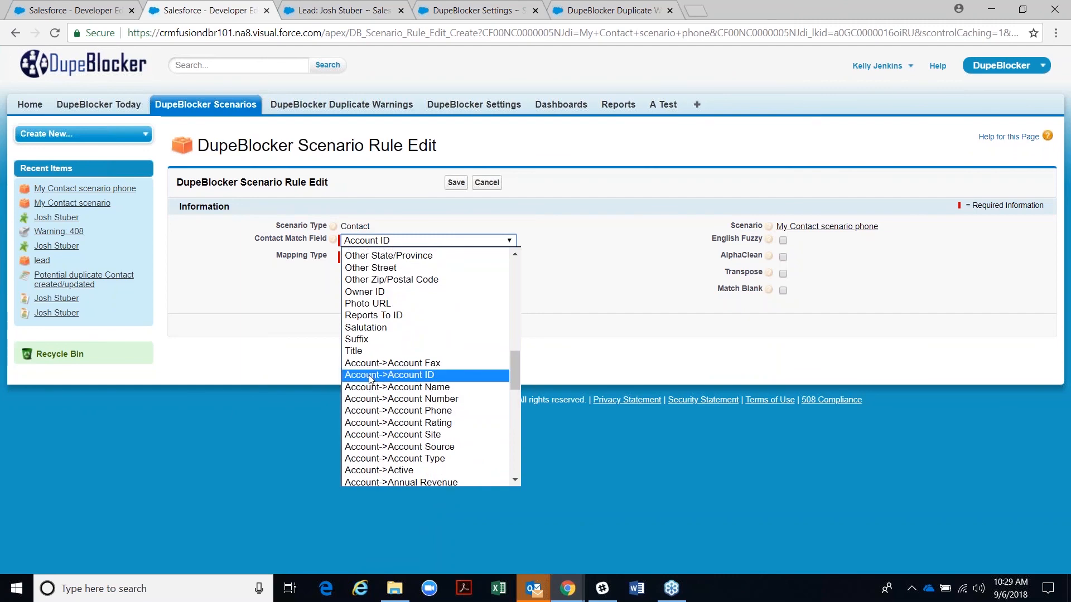
pyautogui.click(371, 386)
pyautogui.click(376, 258)
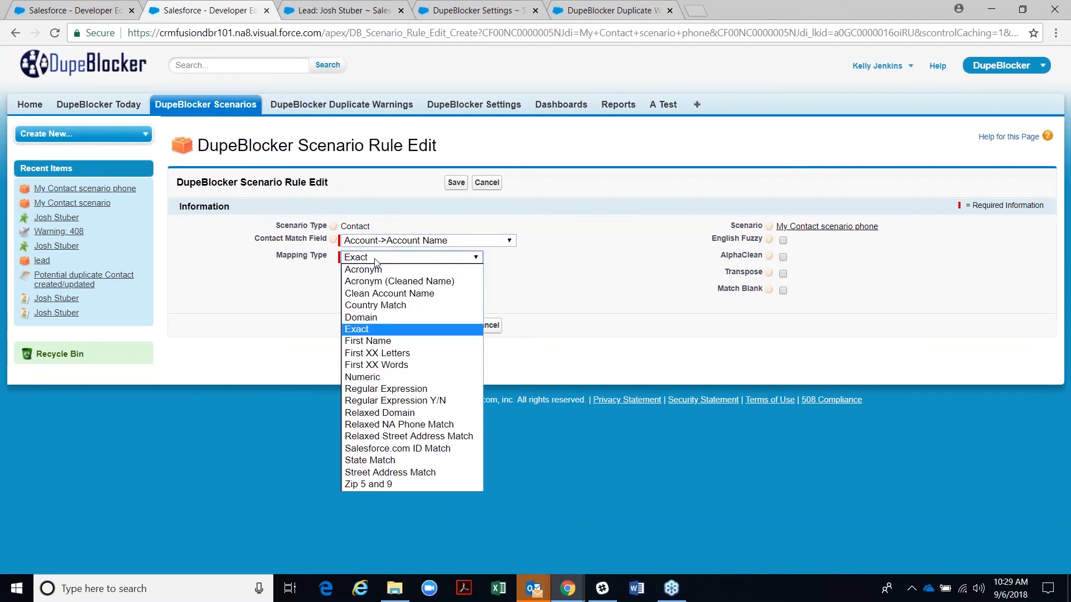
pyautogui.click(371, 294)
pyautogui.click(456, 183)
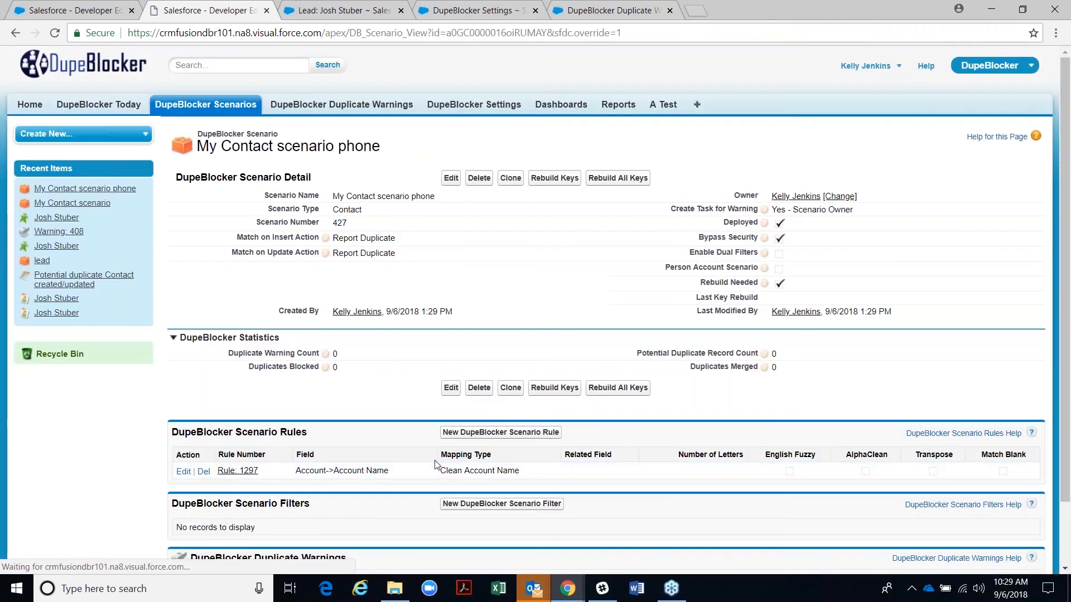
# - Add a First Name rule using the First Name mapping type
pyautogui.click(453, 433)
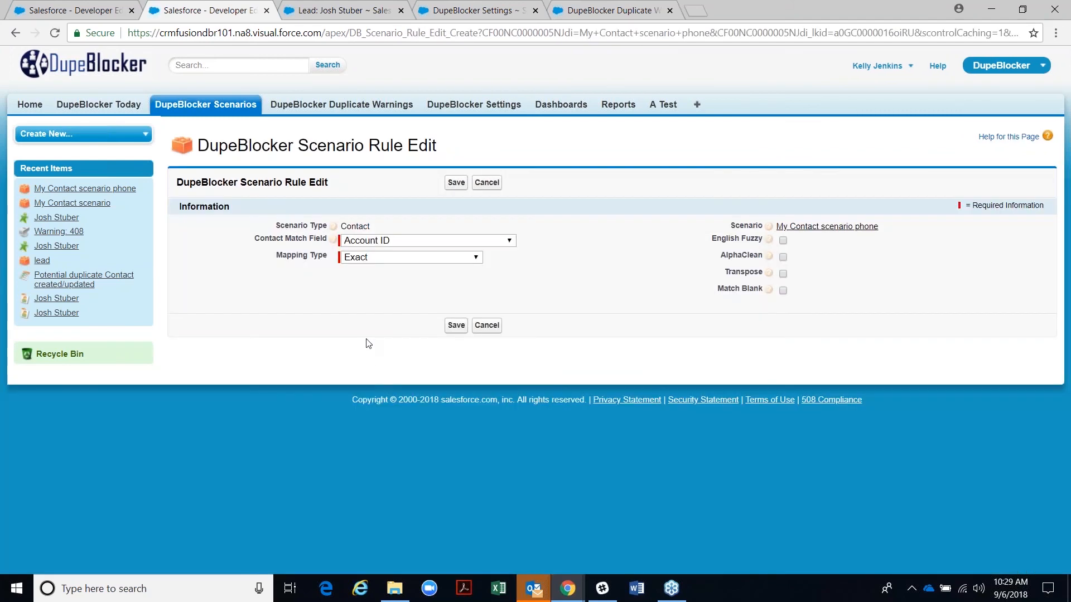
pyautogui.click(349, 245)
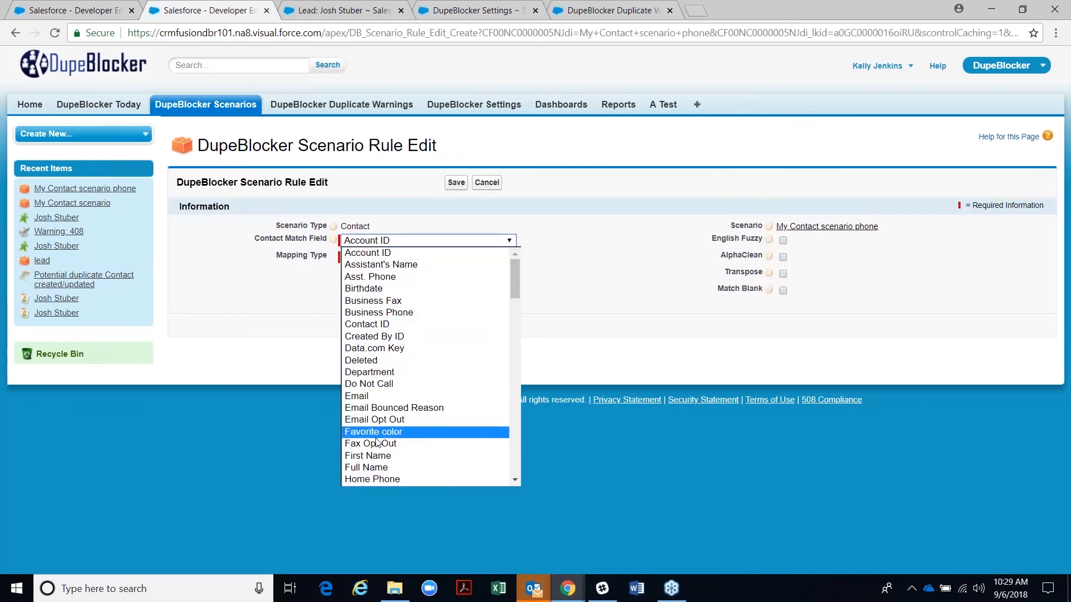
pyautogui.click(373, 458)
pyautogui.click(403, 258)
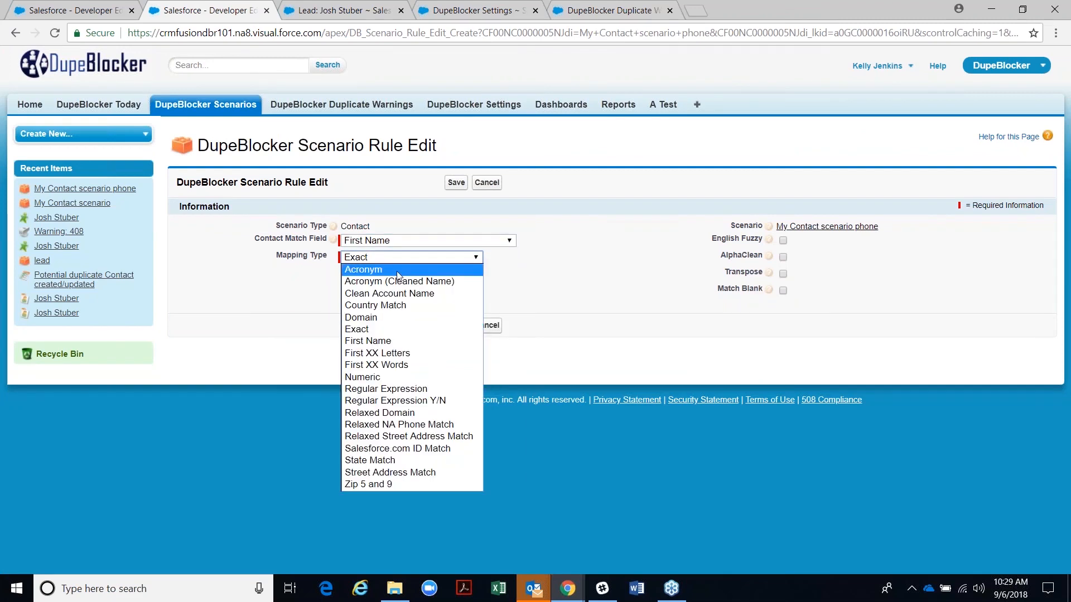
pyautogui.click(371, 342)
pyautogui.click(456, 182)
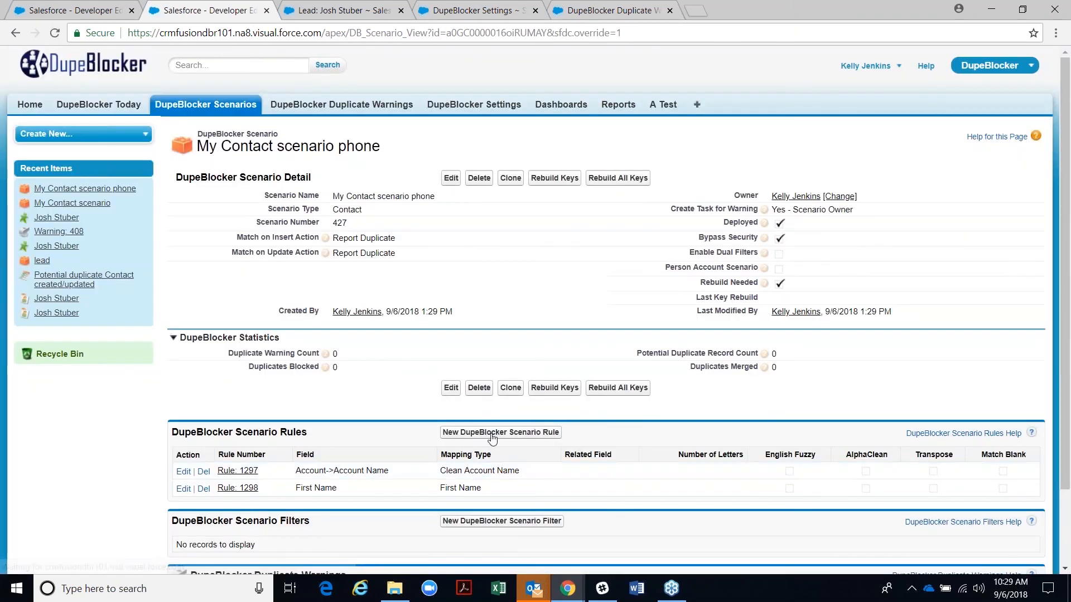
# - Add a Last Name rule with English Fuzzy and AlphaClean turned on
pyautogui.click(491, 435)
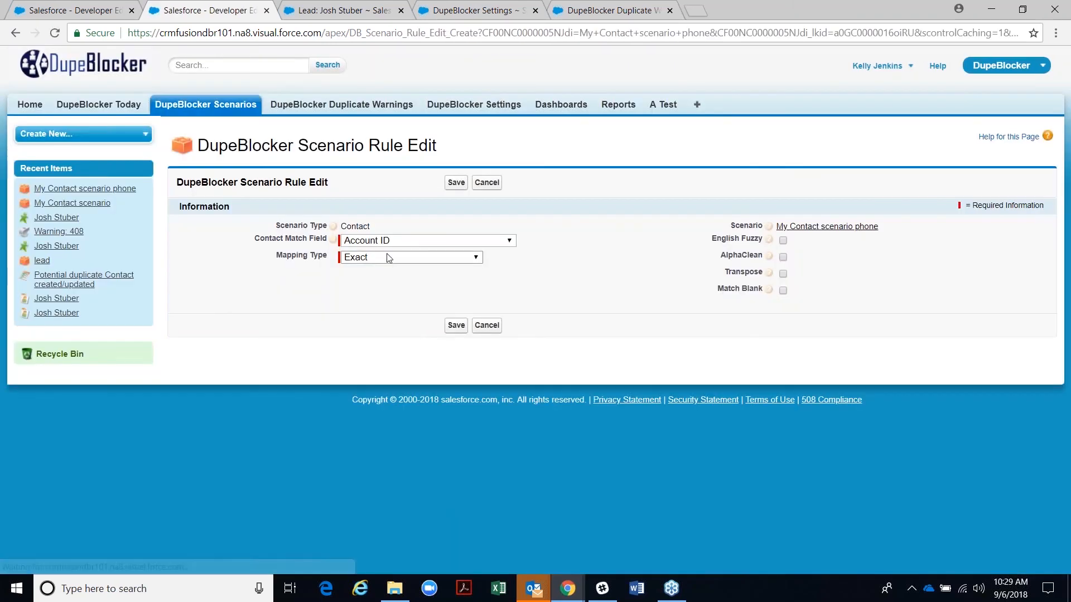
pyautogui.click(379, 240)
pyautogui.press('l')
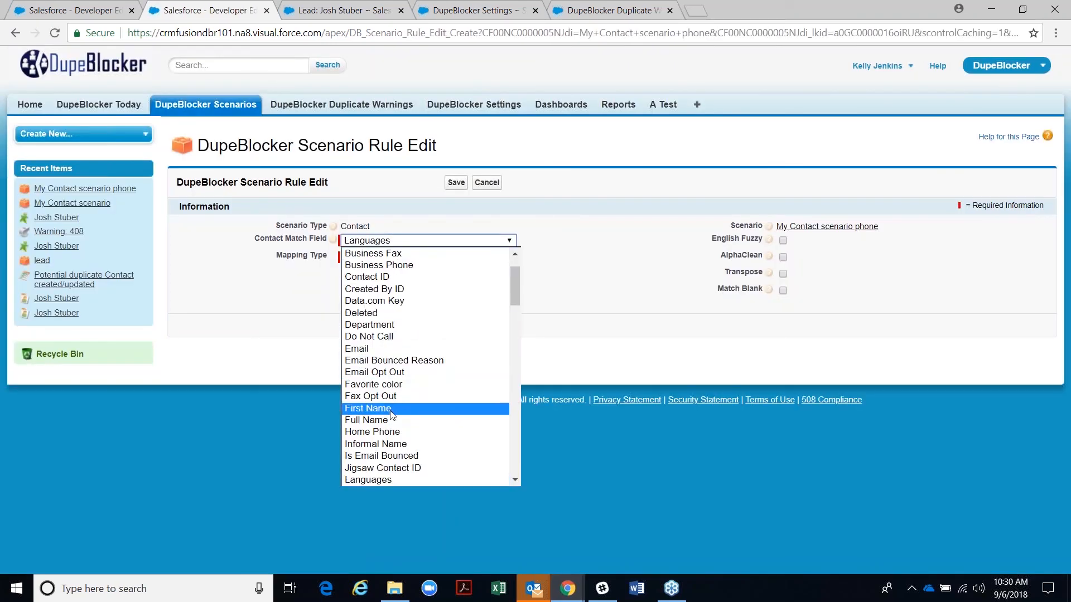
pyautogui.scroll(-2, 390, 424)
pyautogui.click(368, 376)
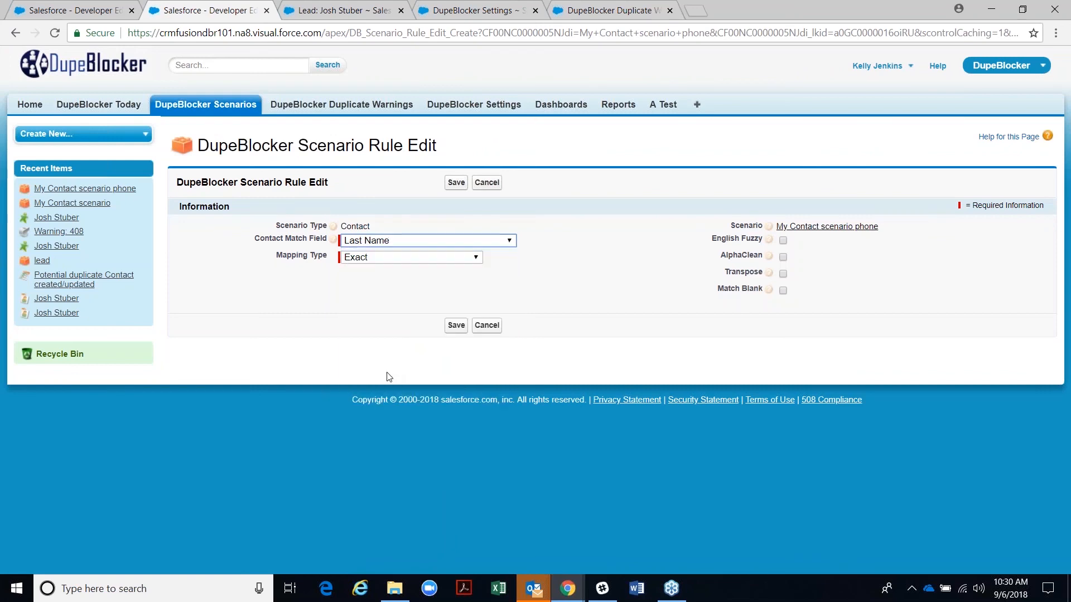
pyautogui.click(783, 240)
pyautogui.click(784, 257)
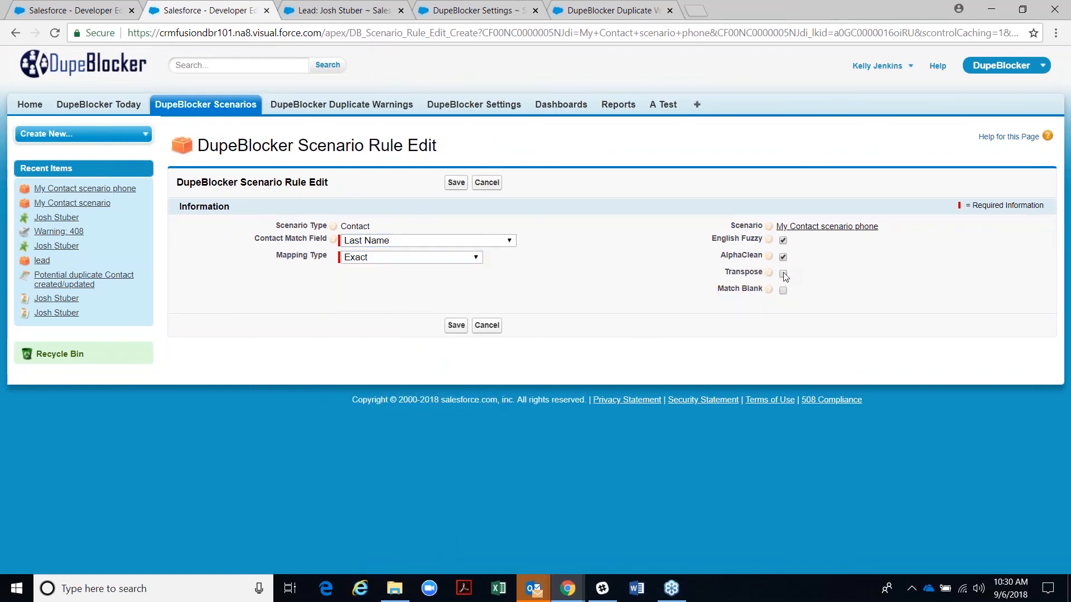
pyautogui.click(462, 183)
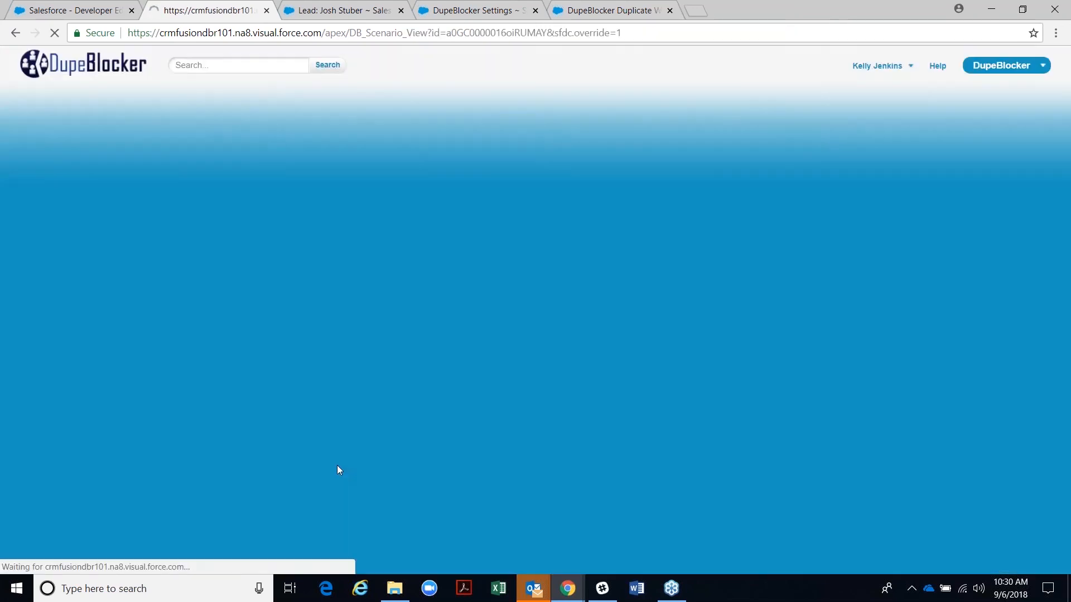
# - Add a Business Phone rule using Relaxed NA Phone Match
pyautogui.click(478, 433)
pyautogui.click(364, 240)
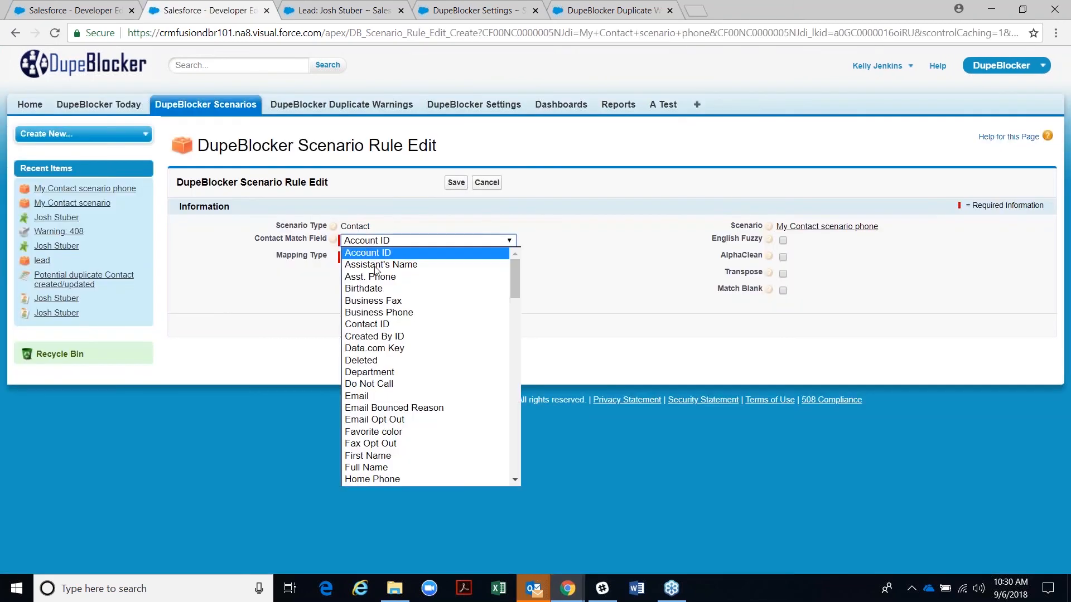
pyautogui.press('p')
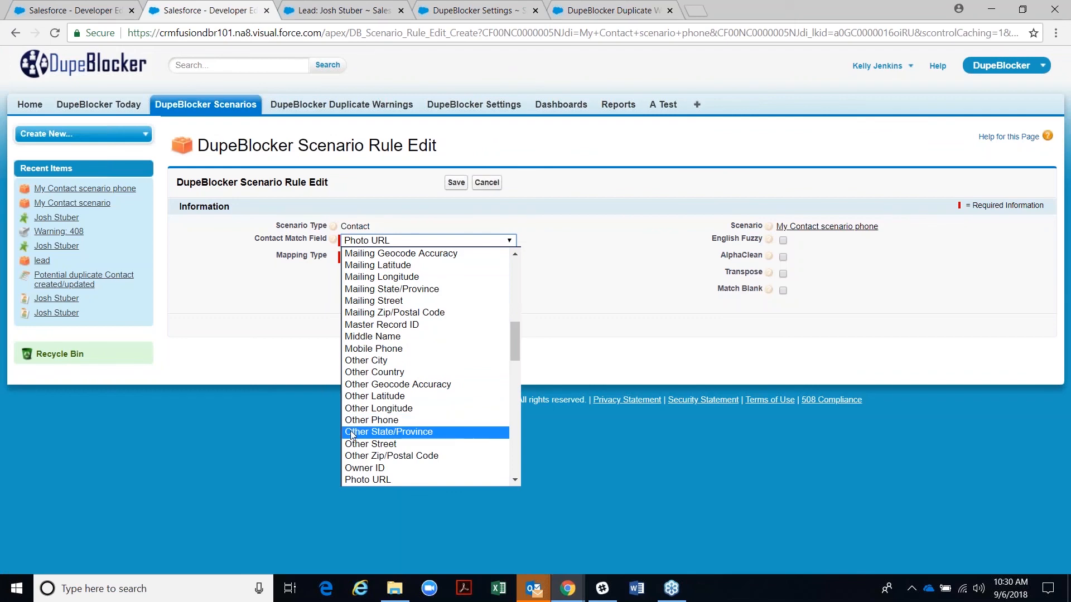
pyautogui.scroll(-3, 359, 432)
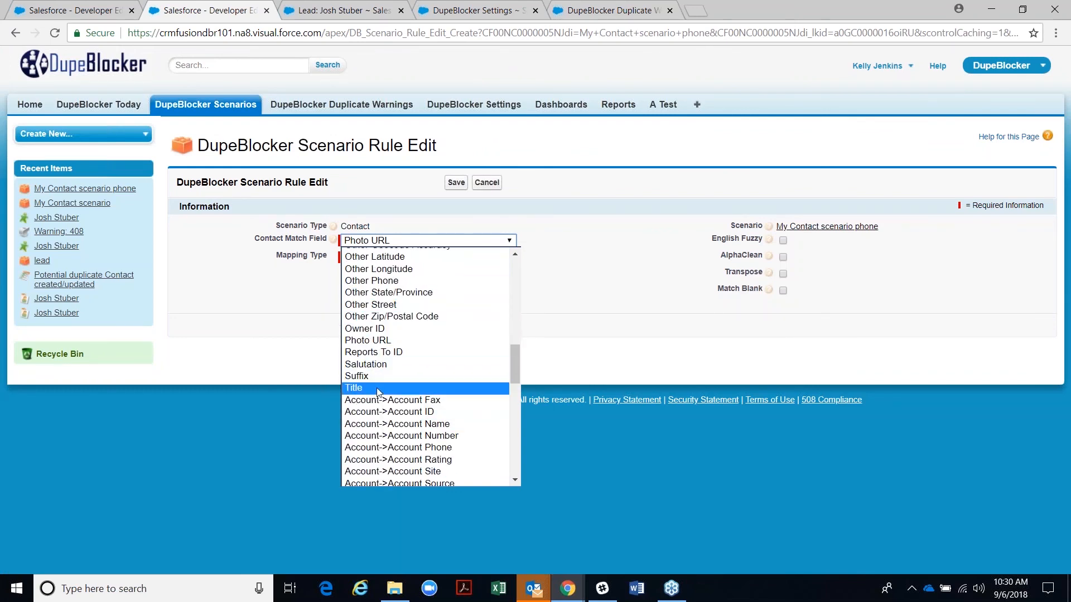
pyautogui.scroll(5, 421, 435)
pyautogui.scroll(8, 421, 435)
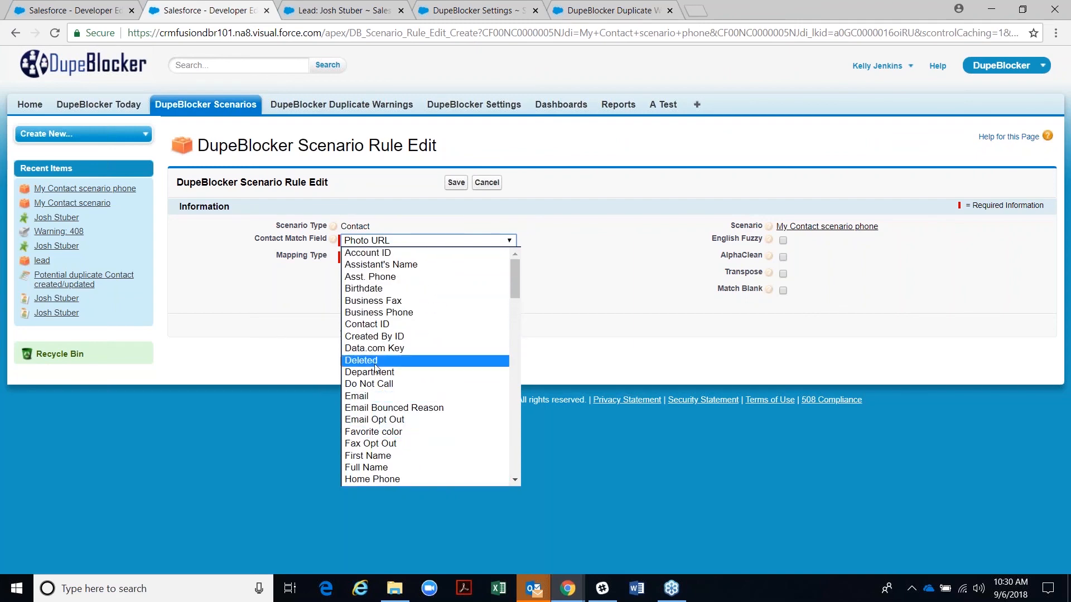
pyautogui.click(353, 314)
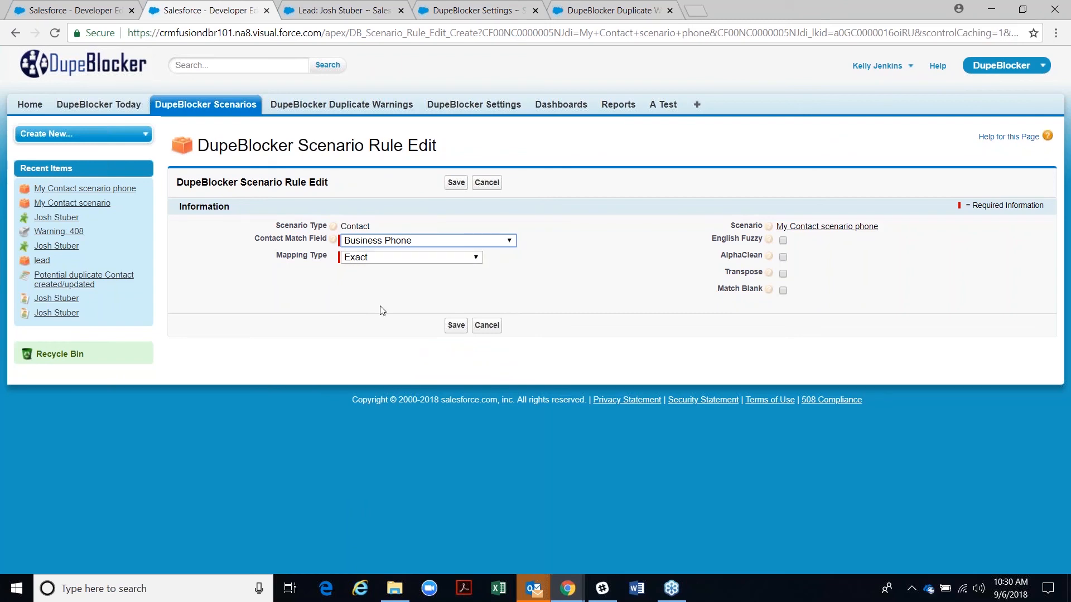
pyautogui.click(361, 262)
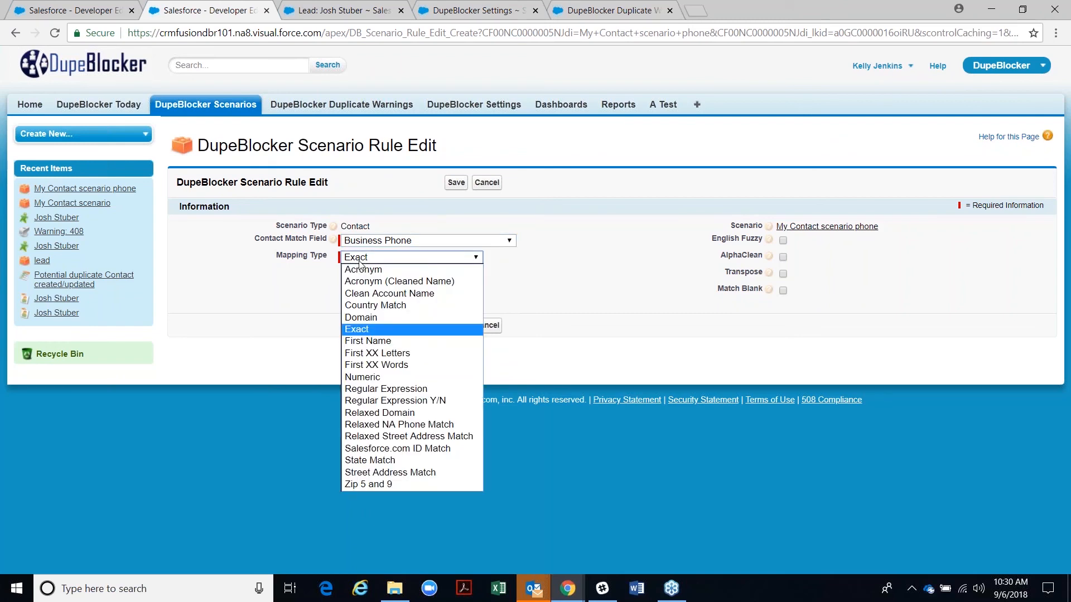
pyautogui.click(364, 427)
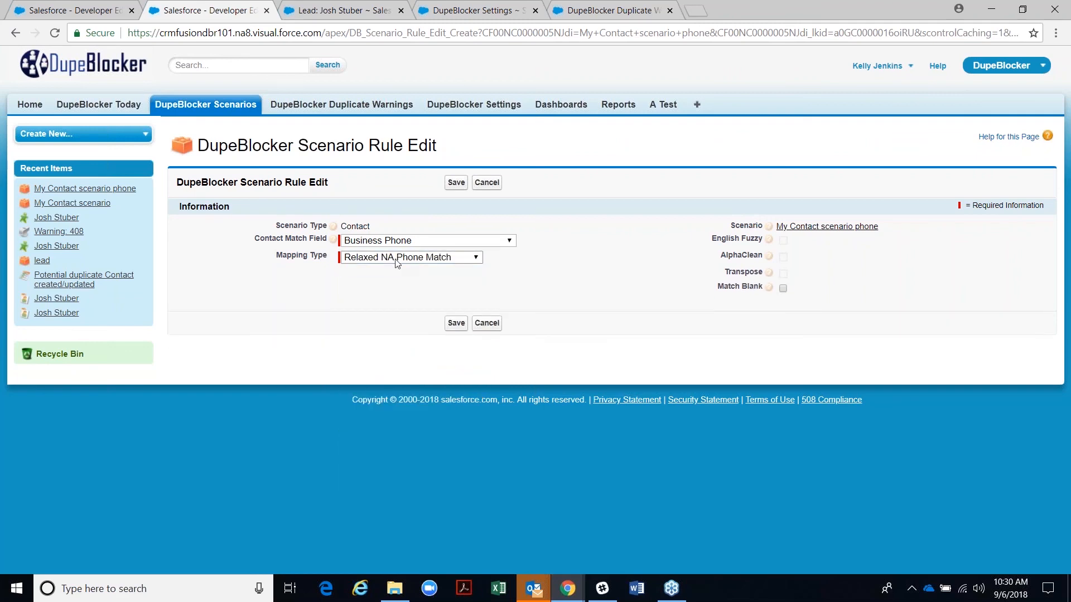
pyautogui.click(456, 182)
# - Open the original My Contact scenario from Recent Items in a new tab and switch to it
pyautogui.scroll(-1, 510, 453)
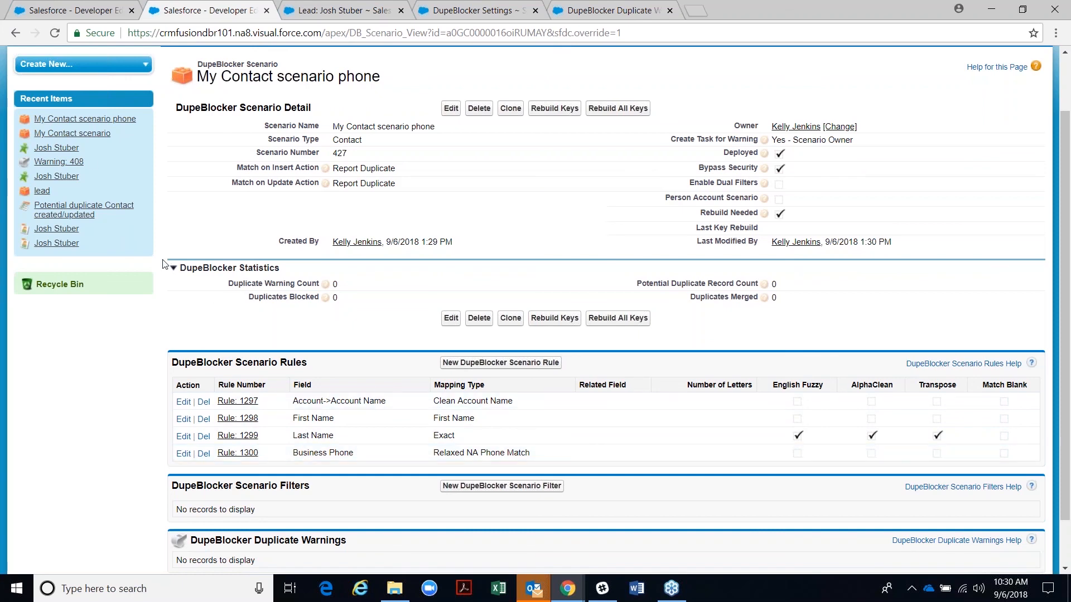
pyautogui.rightClick(89, 133)
pyautogui.click(123, 143)
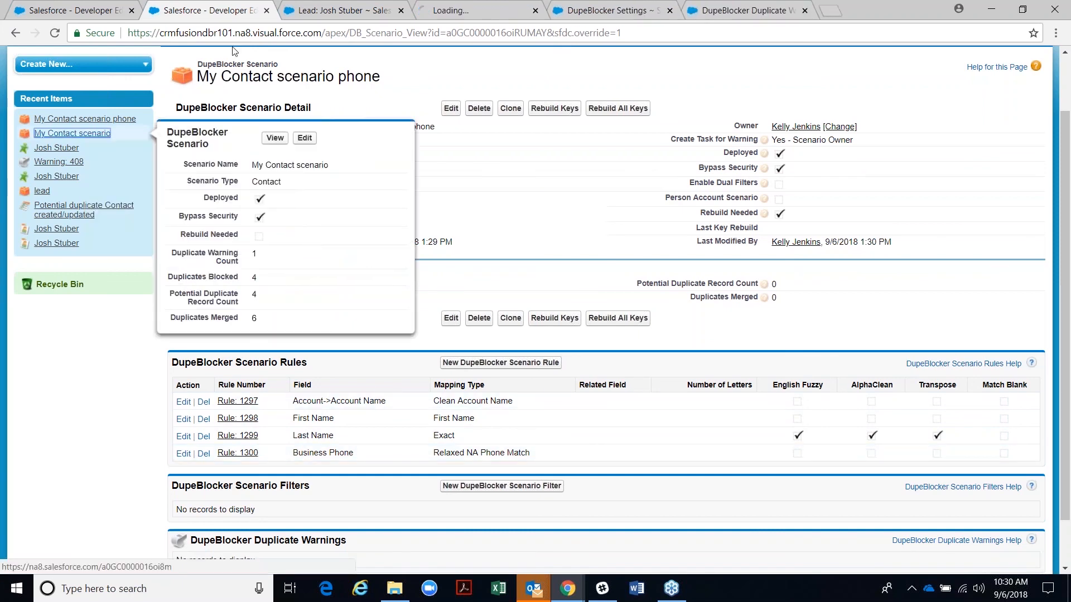
pyautogui.moveTo(361, 12); pyautogui.dragTo(602, 2)
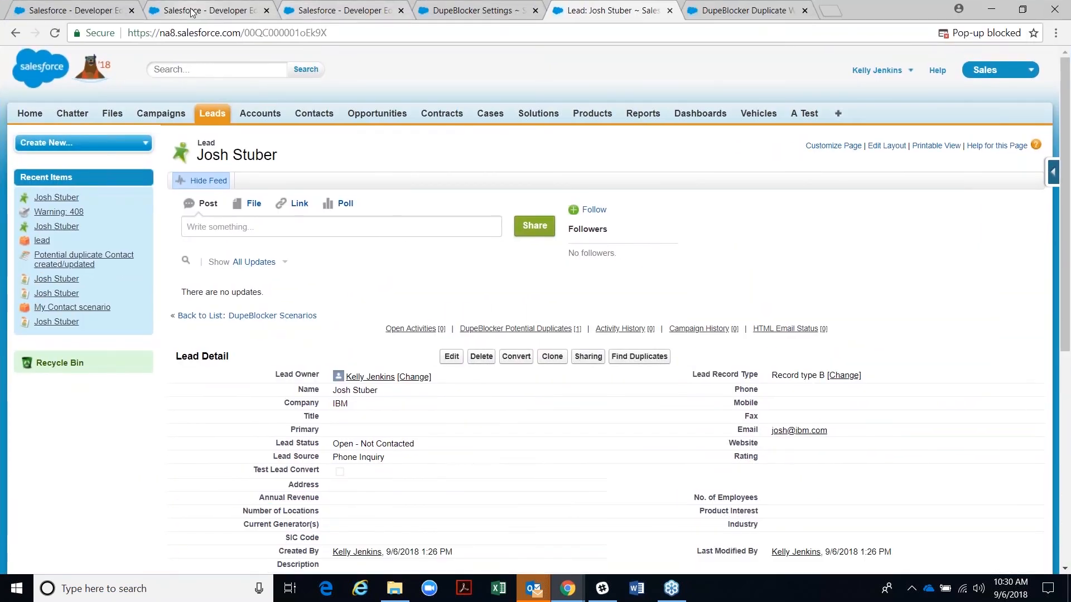
pyautogui.click(198, 14)
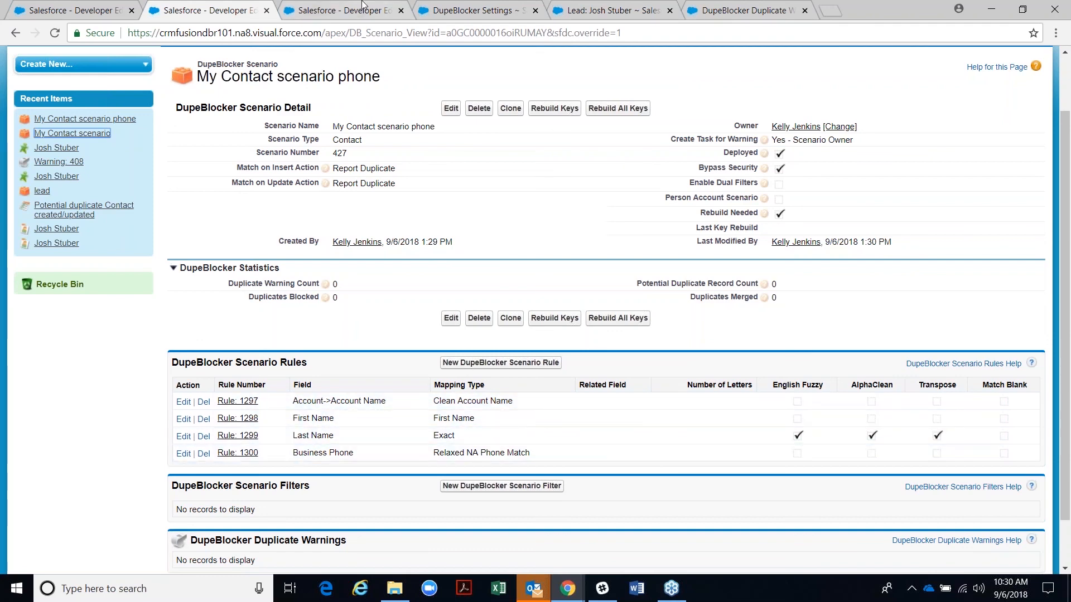
pyautogui.hotkey('ctrl', 'Tab')
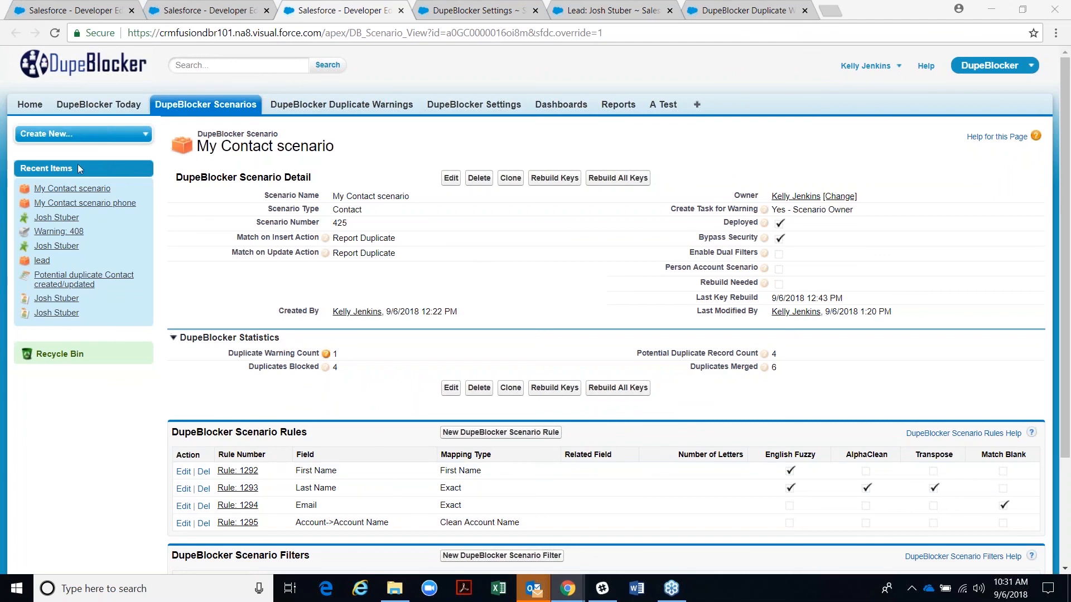
# - View the DupeBlocker Today overview and scroll through the tech support case form
pyautogui.click(69, 108)
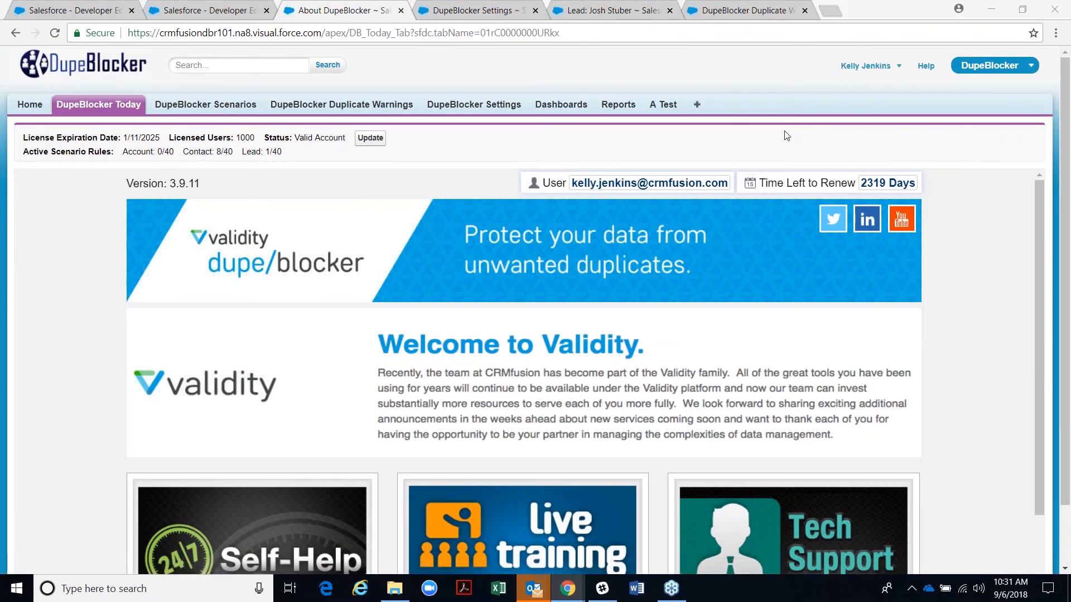
pyautogui.scroll(-1, 809, 262)
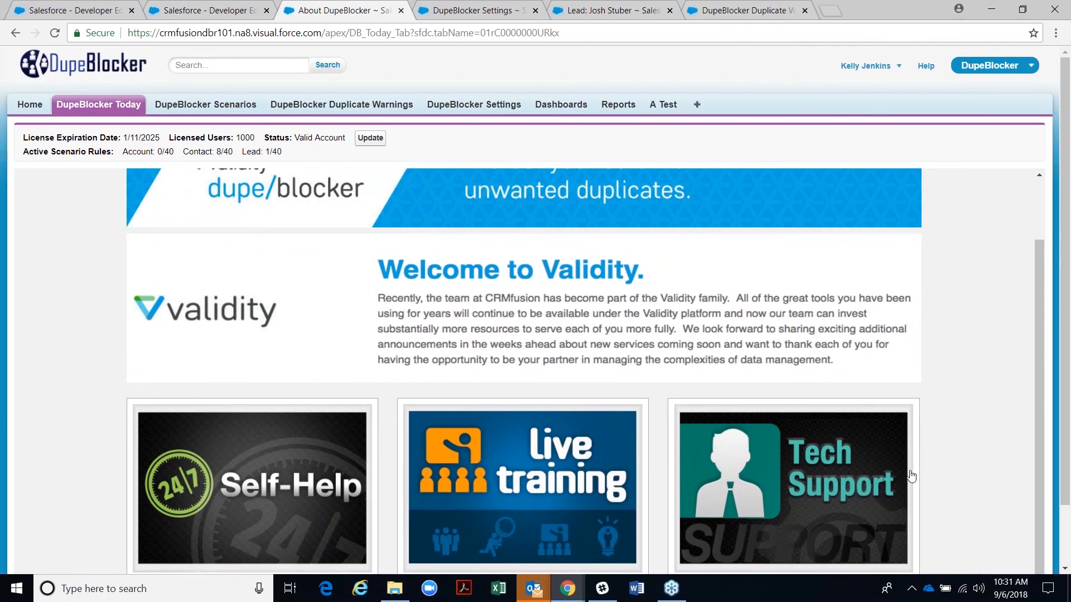
pyautogui.click(821, 527)
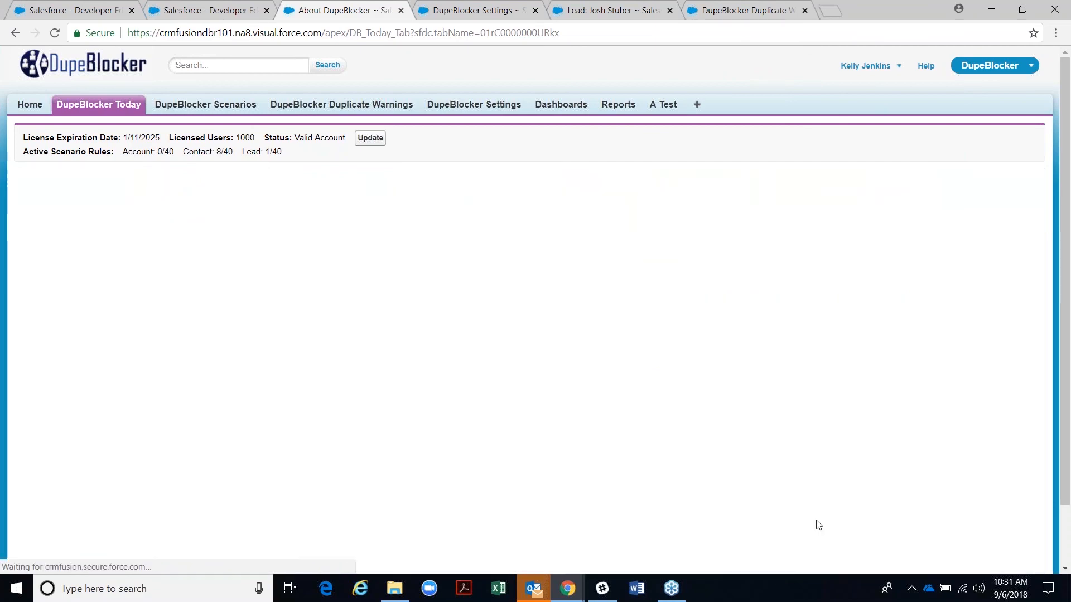
pyautogui.scroll(-4, 340, 430)
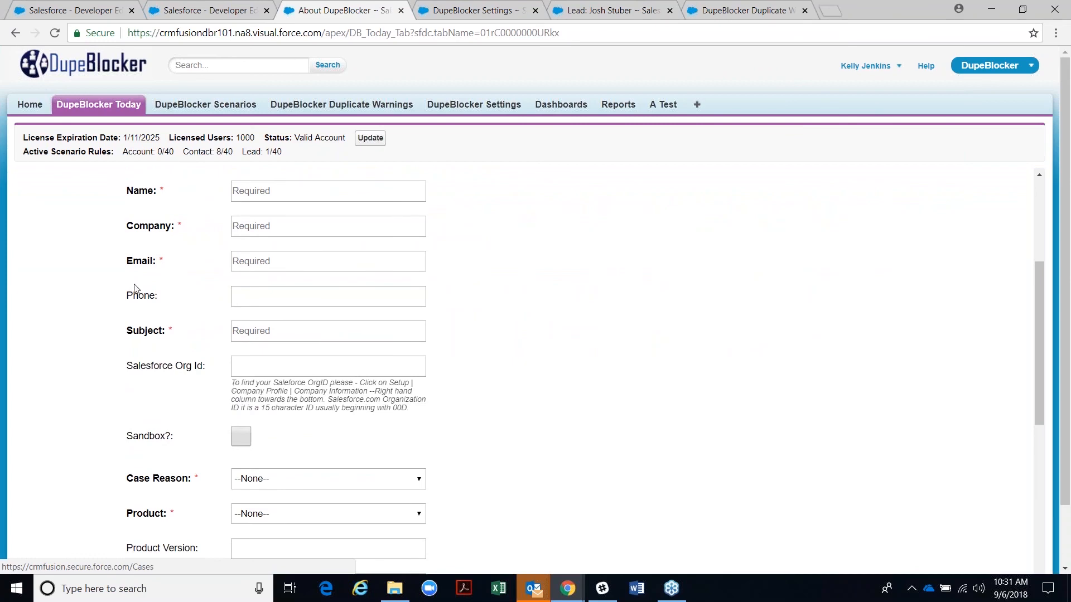
pyautogui.scroll(-5, 189, 452)
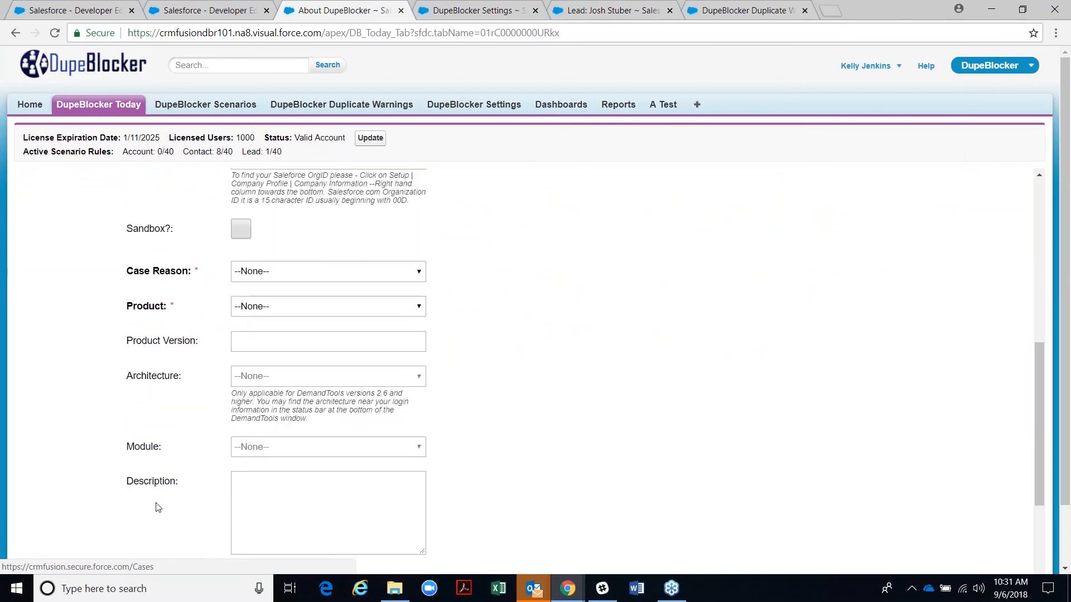
pyautogui.scroll(-1, 157, 508)
pyautogui.scroll(6, 160, 505)
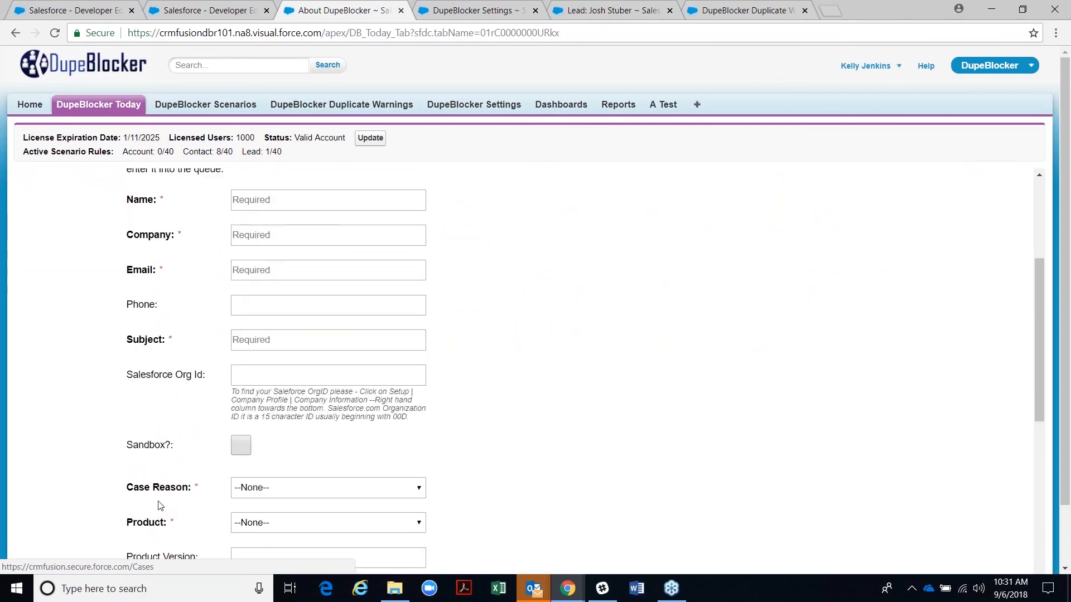
pyautogui.scroll(-1, 160, 505)
pyautogui.scroll(-4, 160, 505)
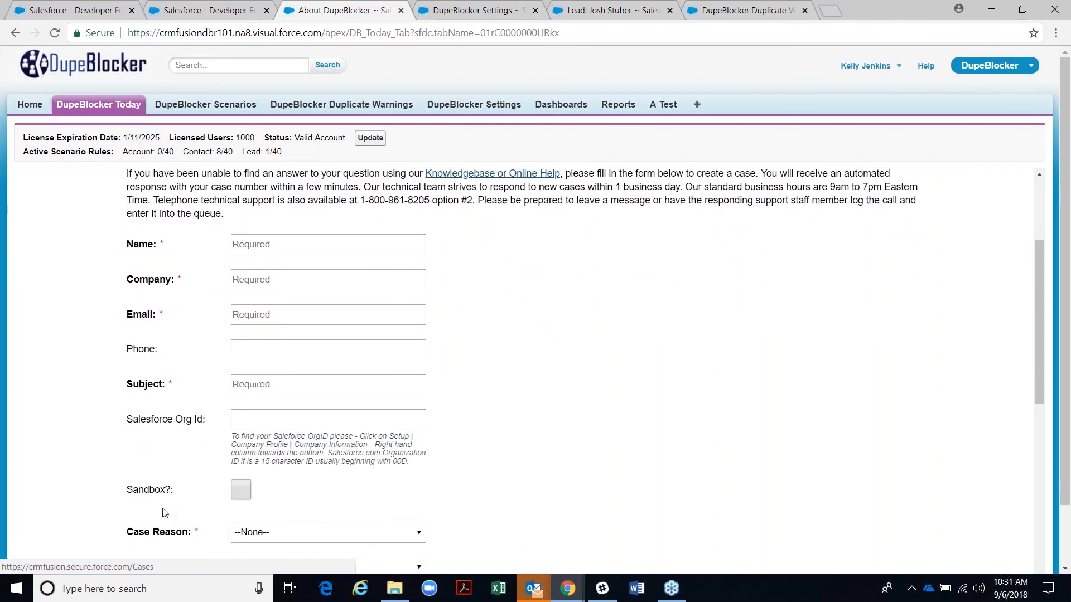
pyautogui.scroll(-2, 165, 514)
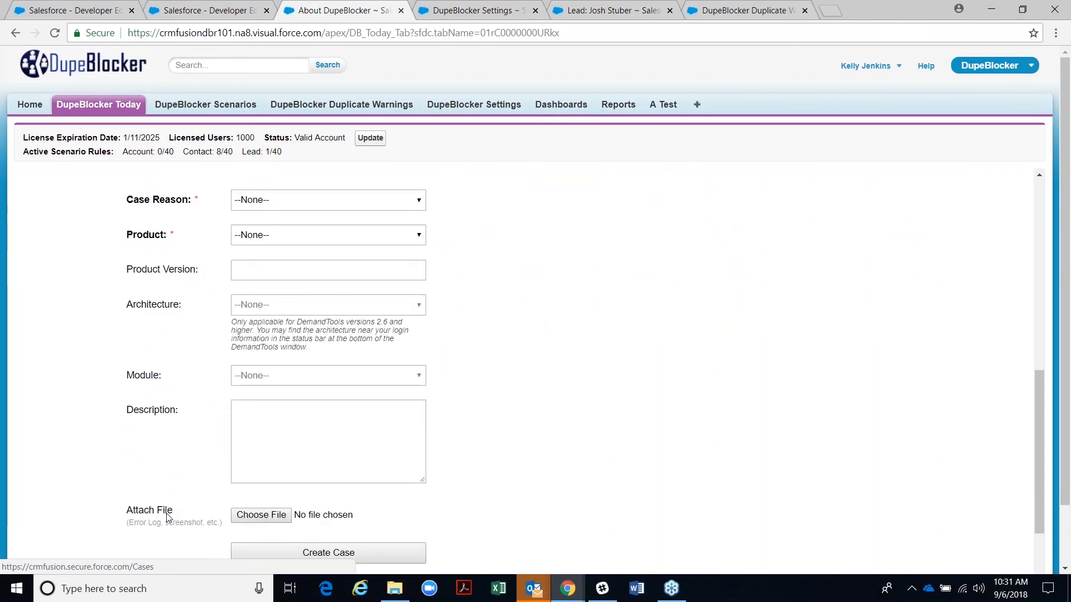
pyautogui.scroll(7, 167, 517)
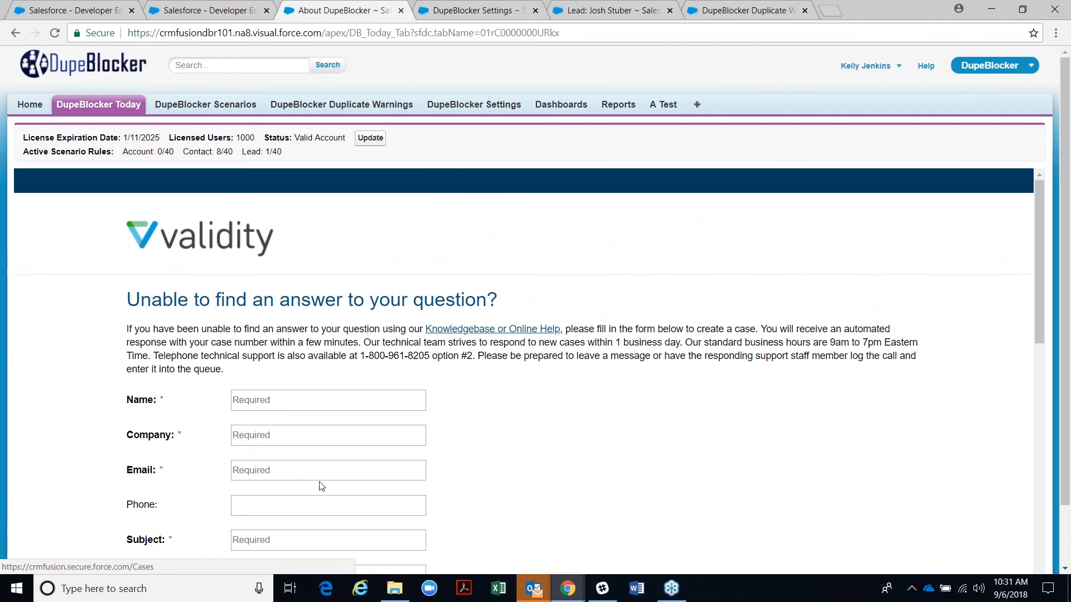
# - Close the Settings, Lead and Duplicate Warnings tabs and open a blank new tab
pyautogui.click(535, 10)
pyautogui.click(535, 10)
pyautogui.click(535, 10)
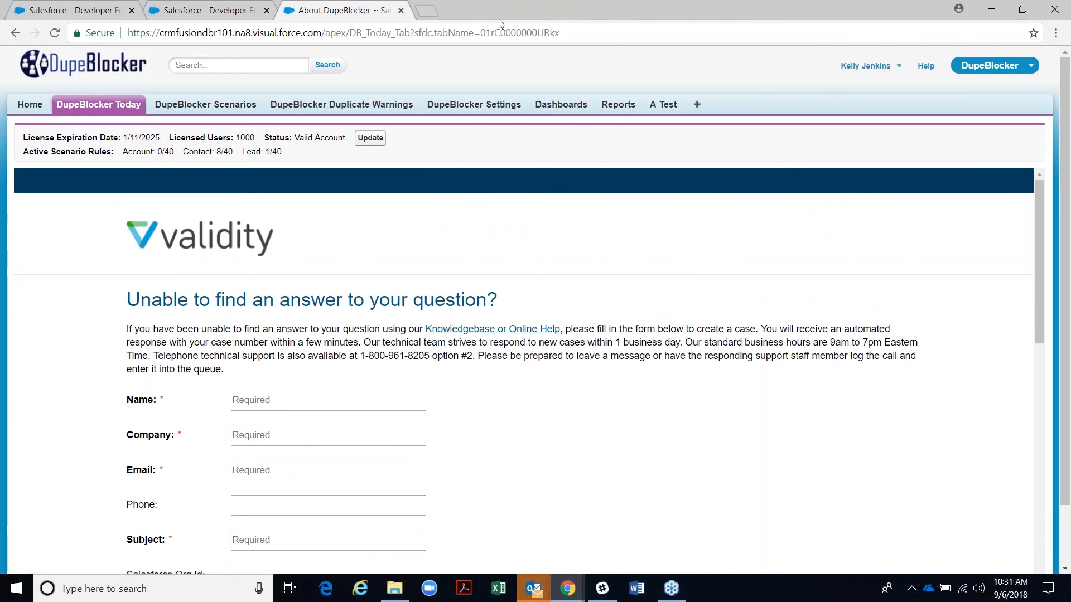
pyautogui.click(428, 12)
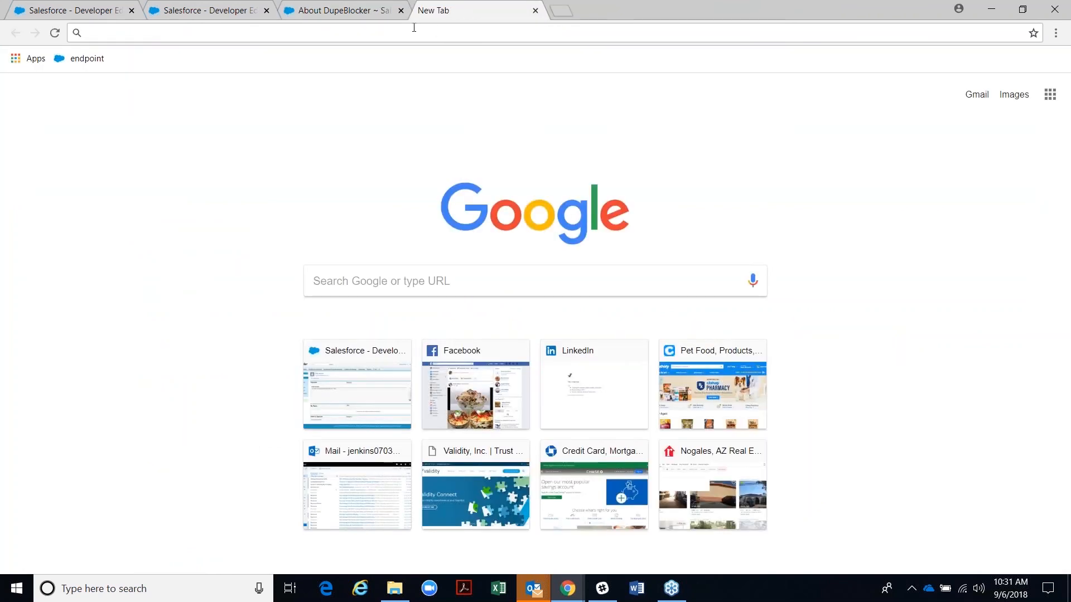
# - Go to validity.com, then to the my validity community's sign-in page
pyautogui.write('validy')
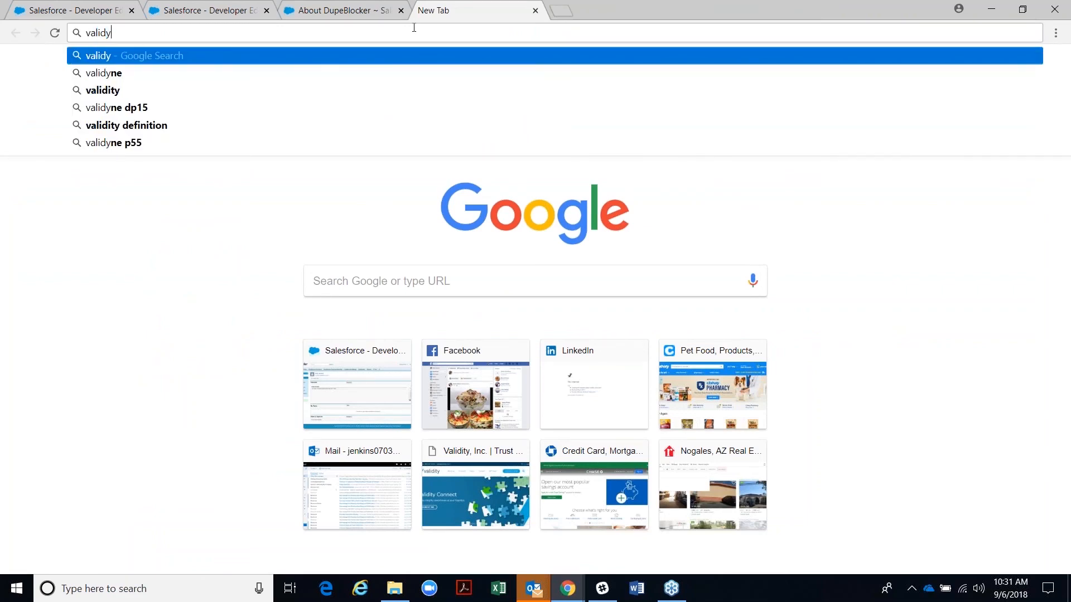
pyautogui.press('BackSpace')
pyautogui.write('ity.com')
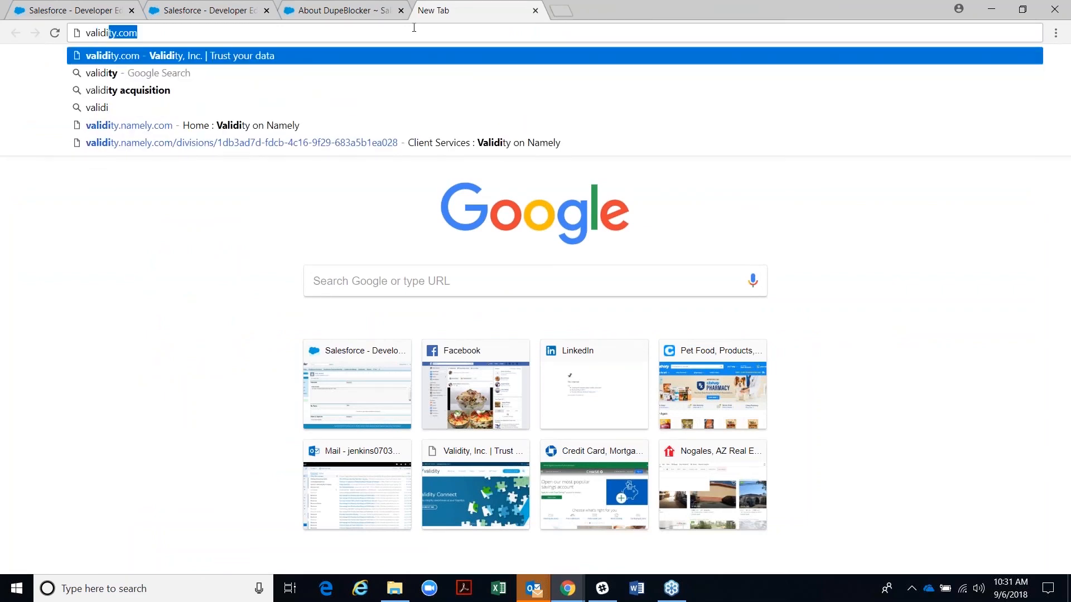
pyautogui.press('Return')
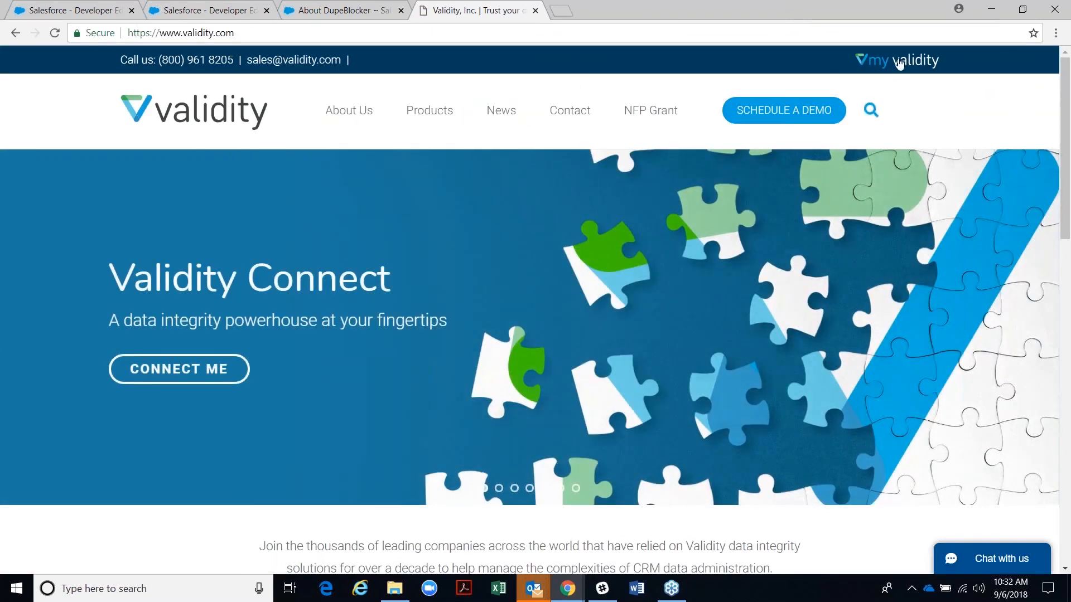
pyautogui.click(899, 63)
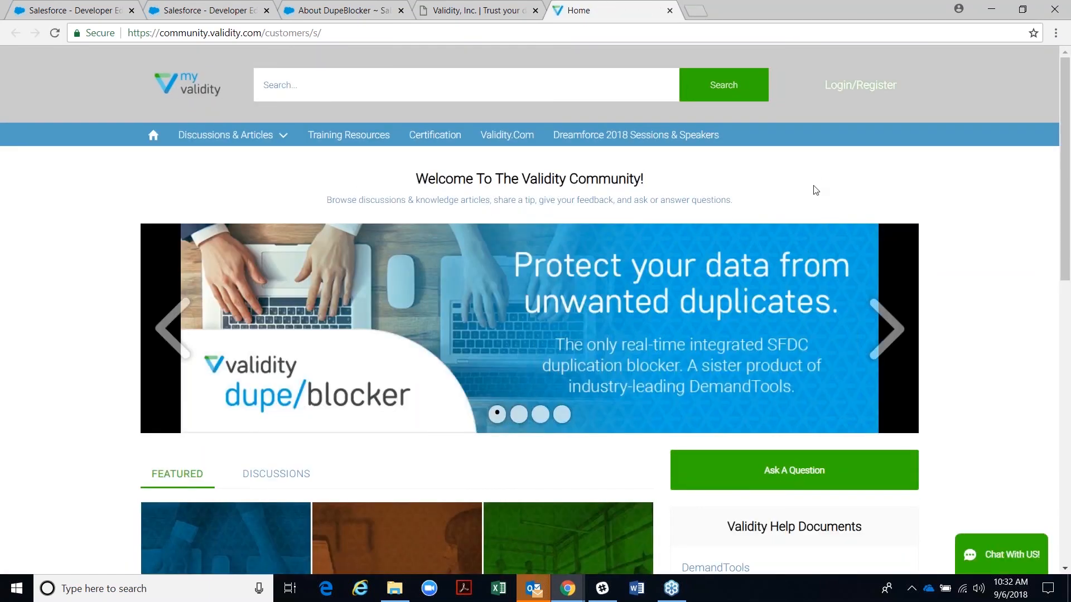
pyautogui.click(836, 86)
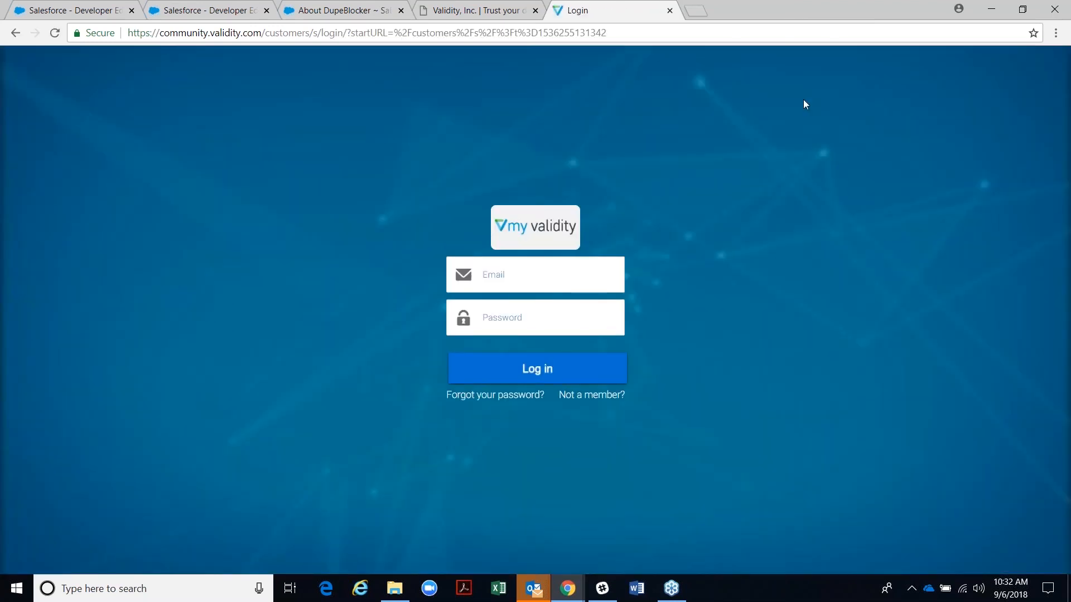
# - Sign in with the account e-mail and password
pyautogui.click(509, 276)
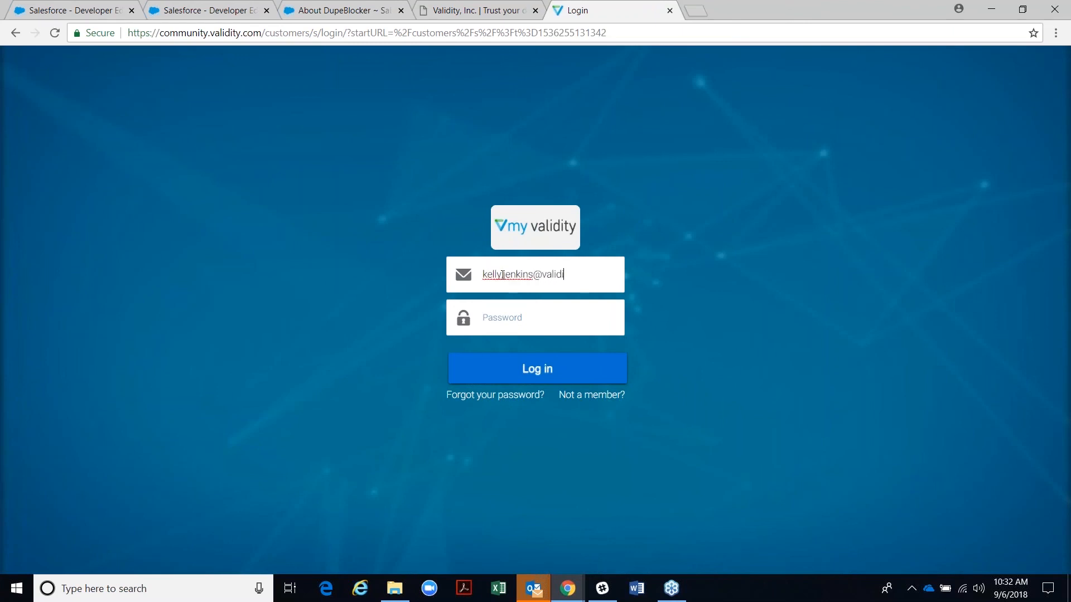
pyautogui.press('Tab')
pyautogui.write('•••')
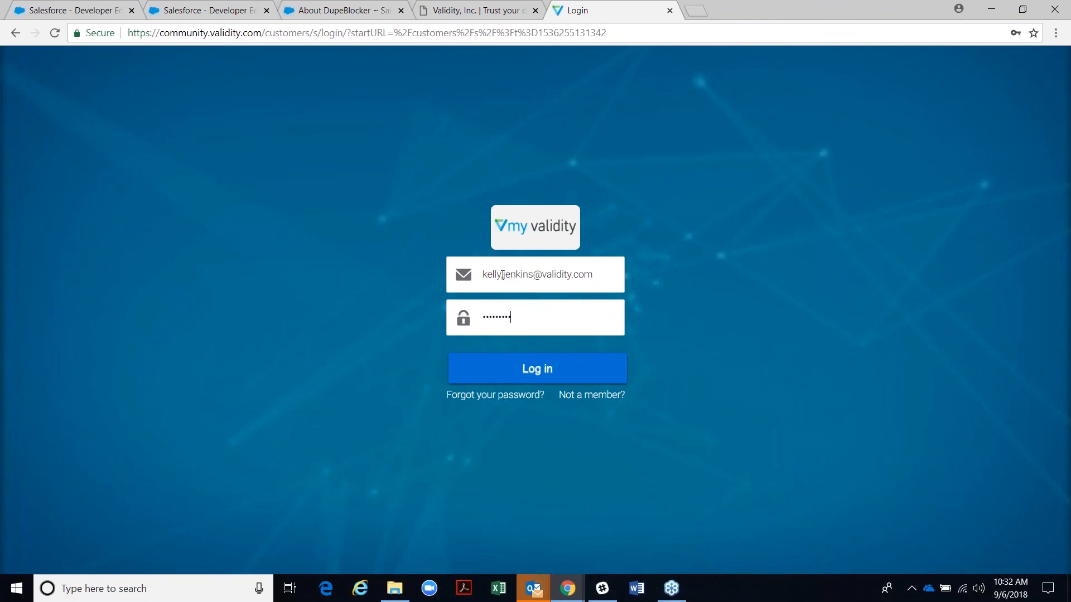
pyautogui.write('••••••')
pyautogui.press('Return')
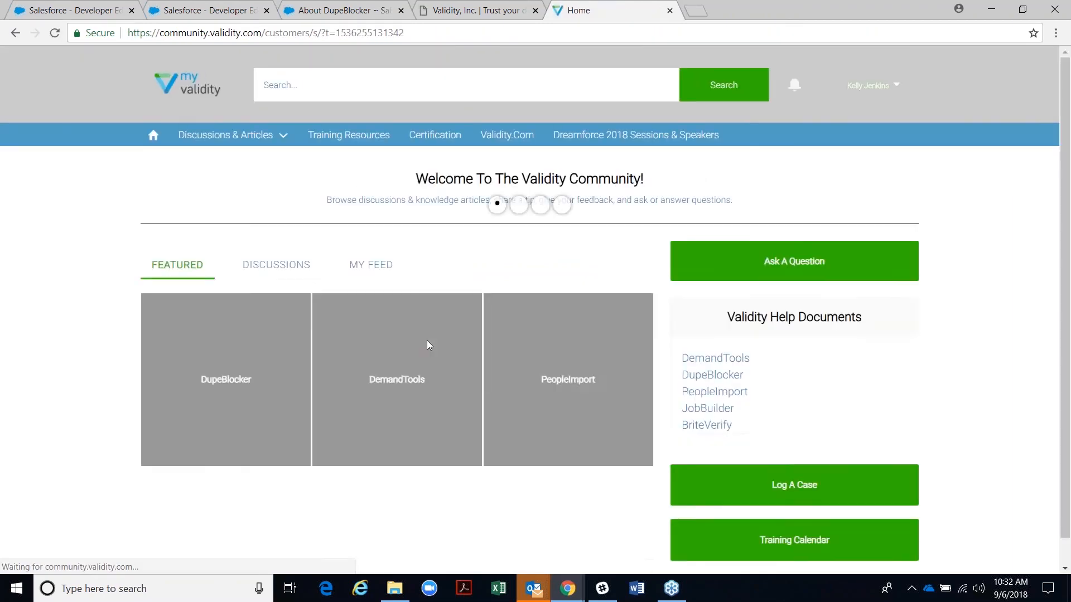
# - Open the DupeBlocker featured topic and scroll through its Discussions questions and back up
pyautogui.scroll(-3, 427, 340)
pyautogui.scroll(-2, 414, 341)
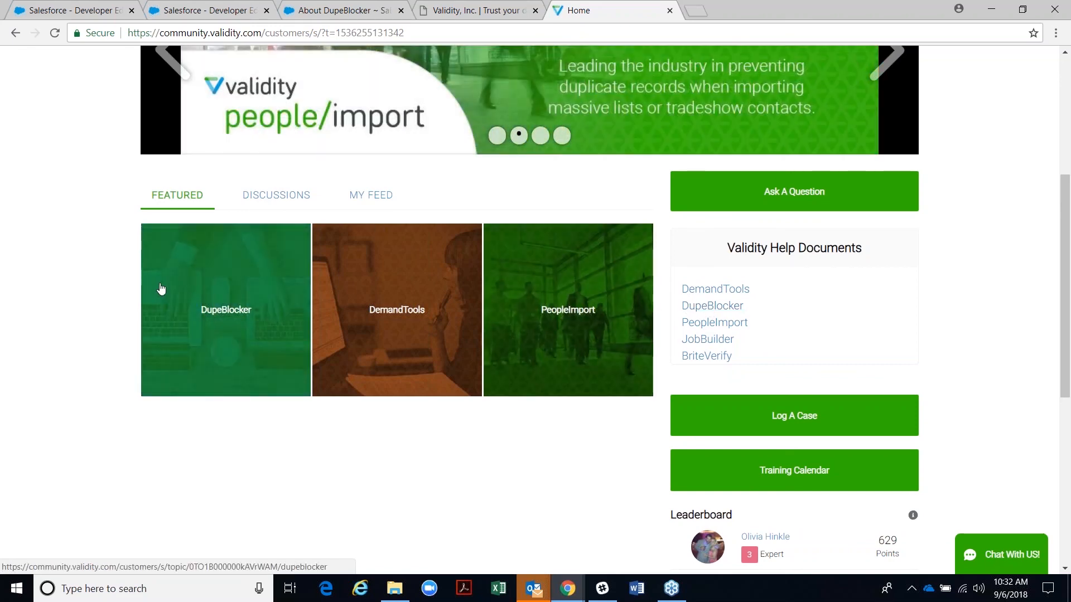
pyautogui.click(211, 312)
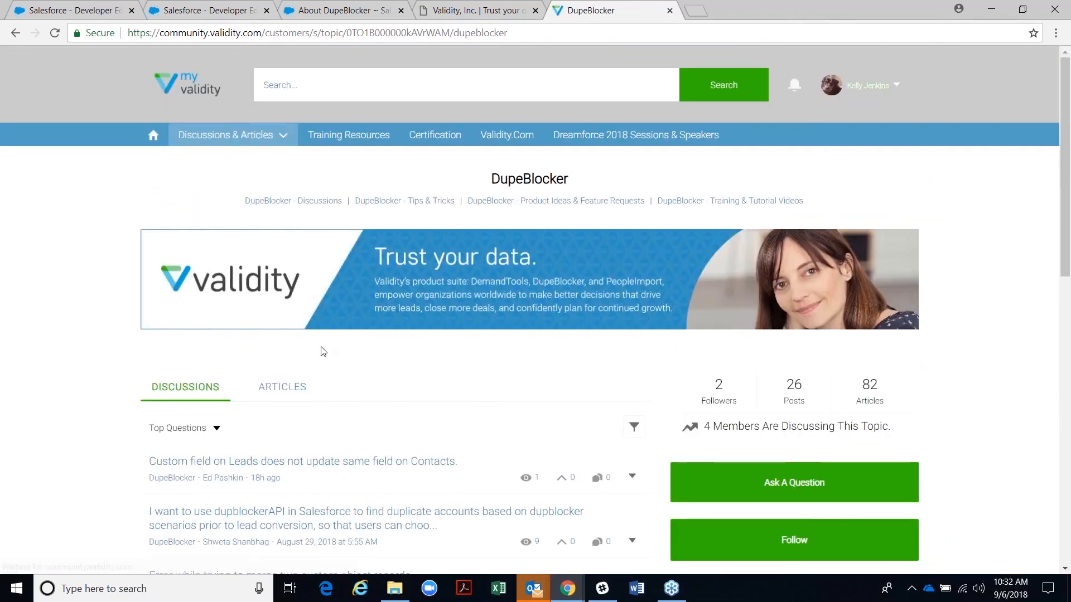
pyautogui.scroll(-1, 257, 380)
pyautogui.scroll(-2, 371, 352)
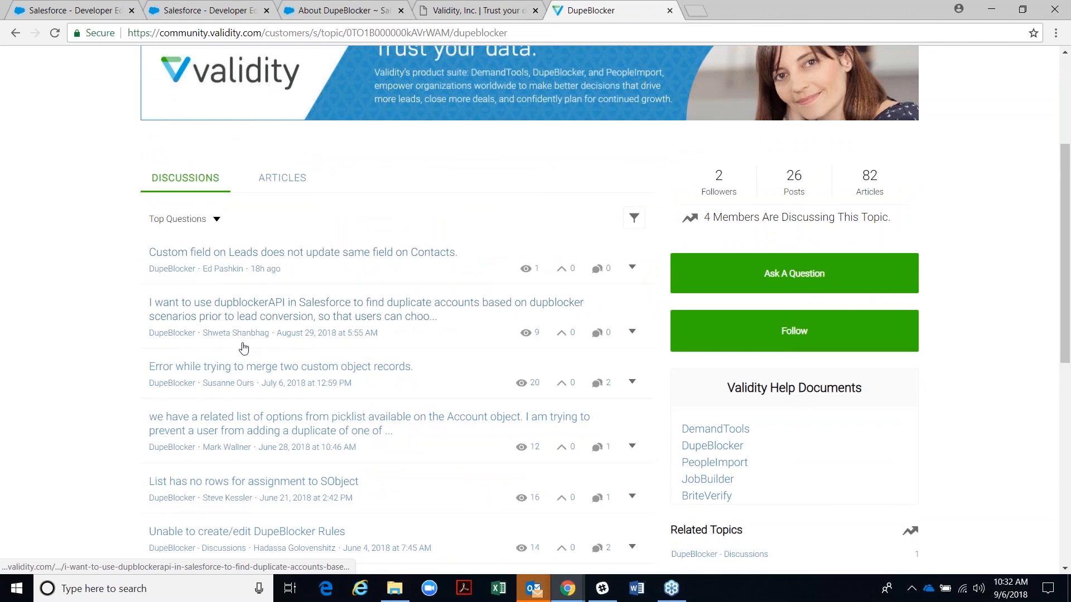
pyautogui.scroll(-2, 239, 335)
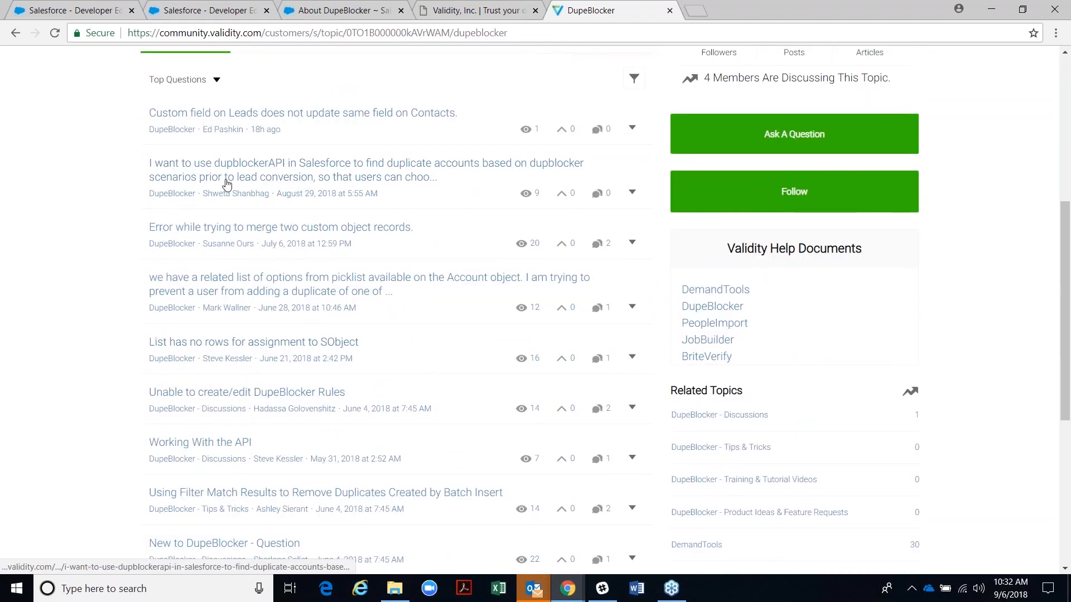
pyautogui.scroll(-2, 227, 206)
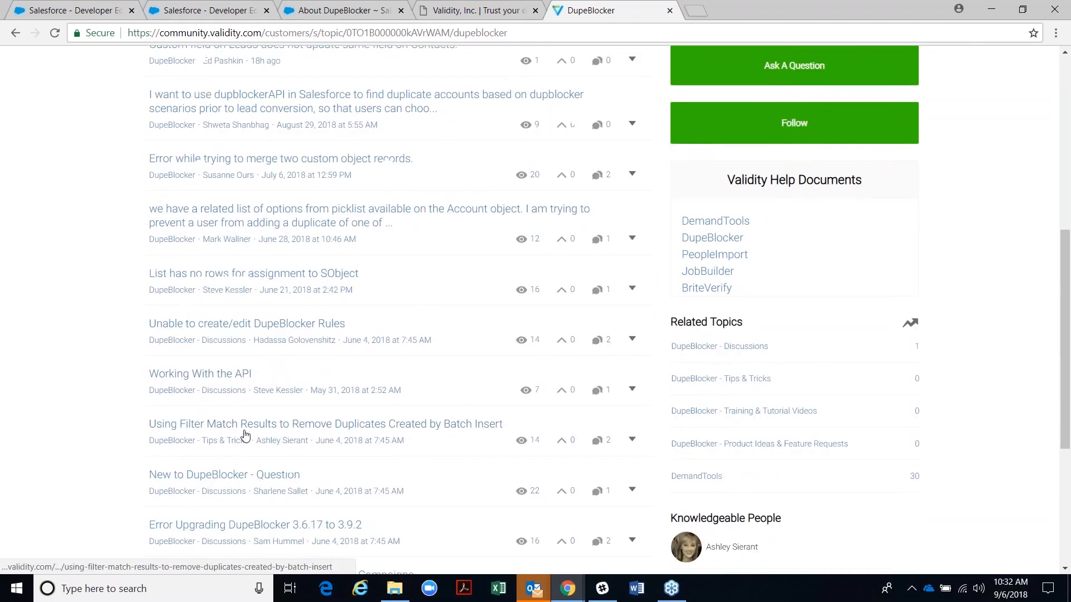
pyautogui.scroll(-3, 306, 378)
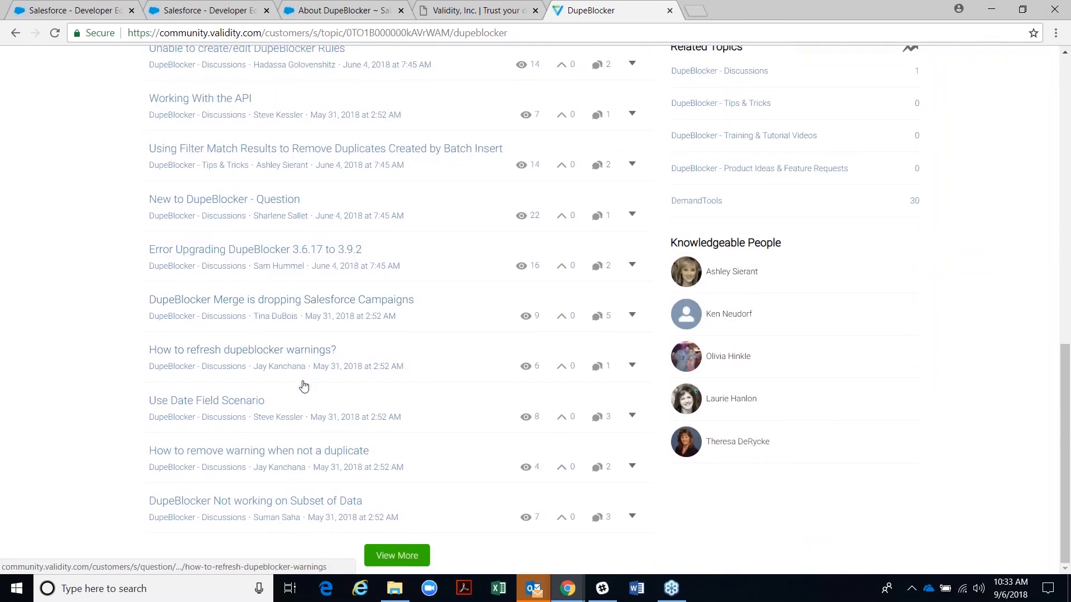
pyautogui.scroll(10, 303, 386)
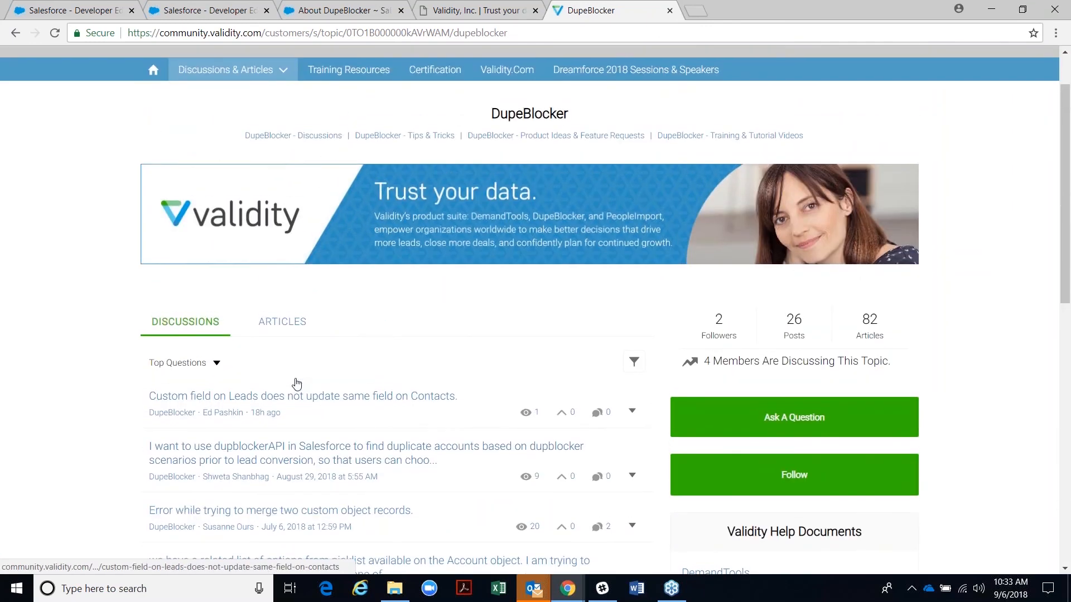
pyautogui.scroll(1, 296, 384)
# - Search the community for unable to lock row errors and read the UNABLE_TO_LOCK_ROW Error article
pyautogui.click(258, 85)
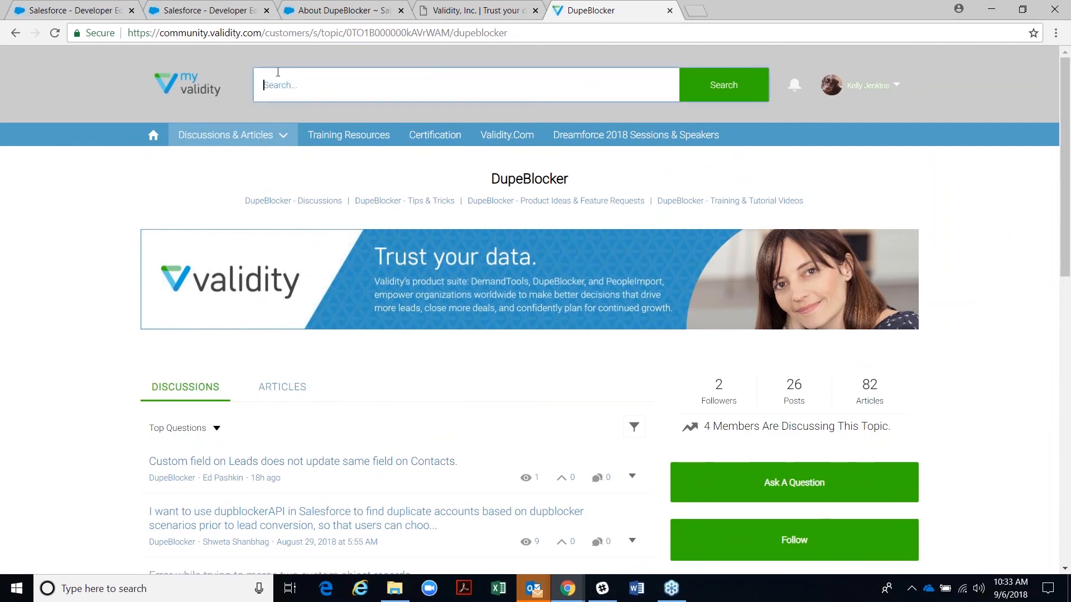
pyautogui.write('unable to lock ')
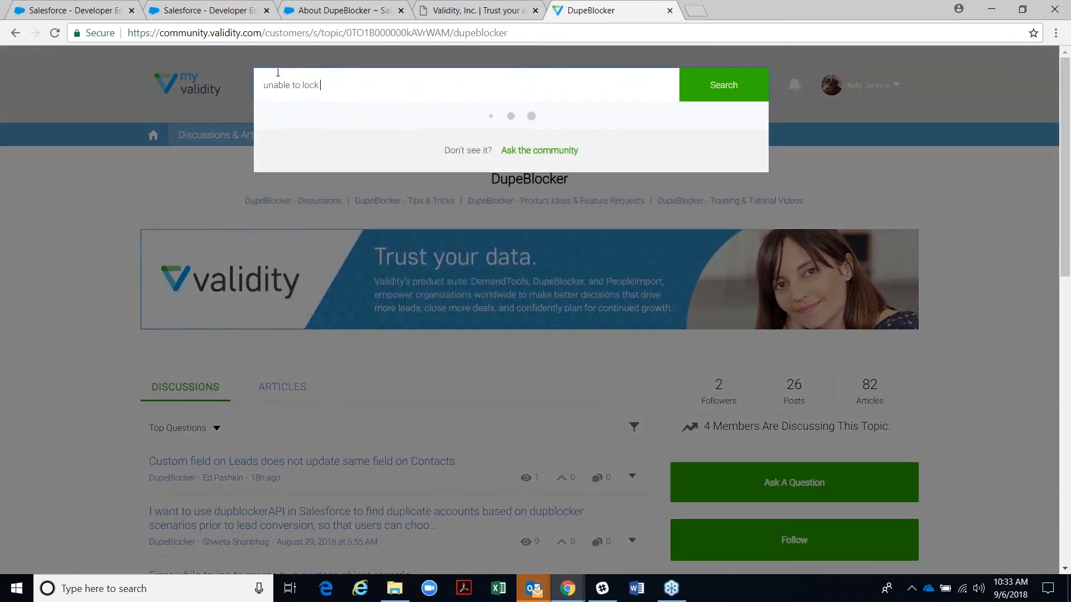
pyautogui.write('tow')
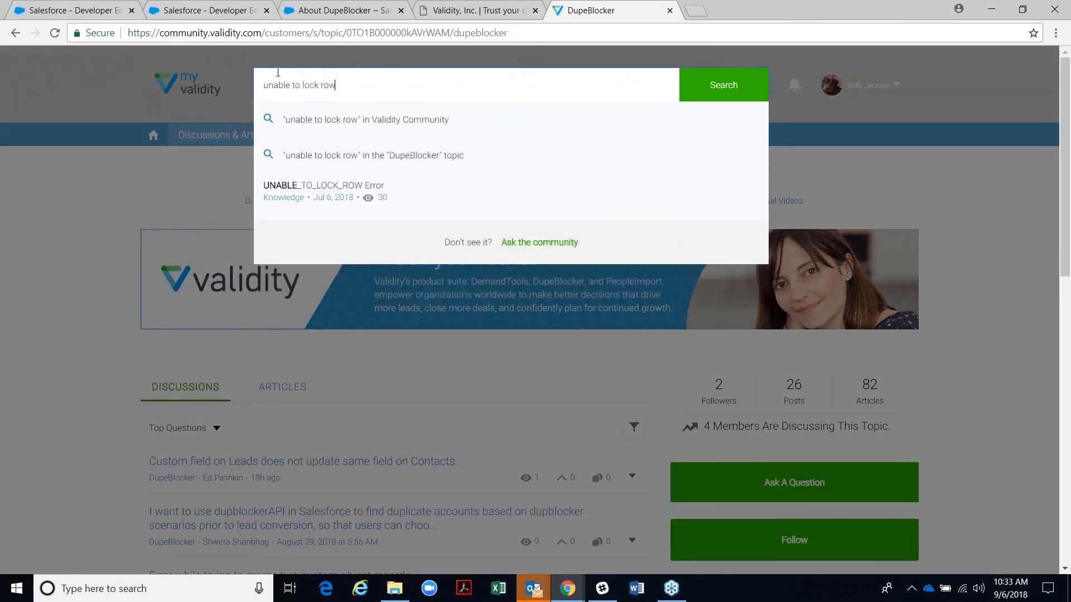
pyautogui.write('s')
pyautogui.press('Return')
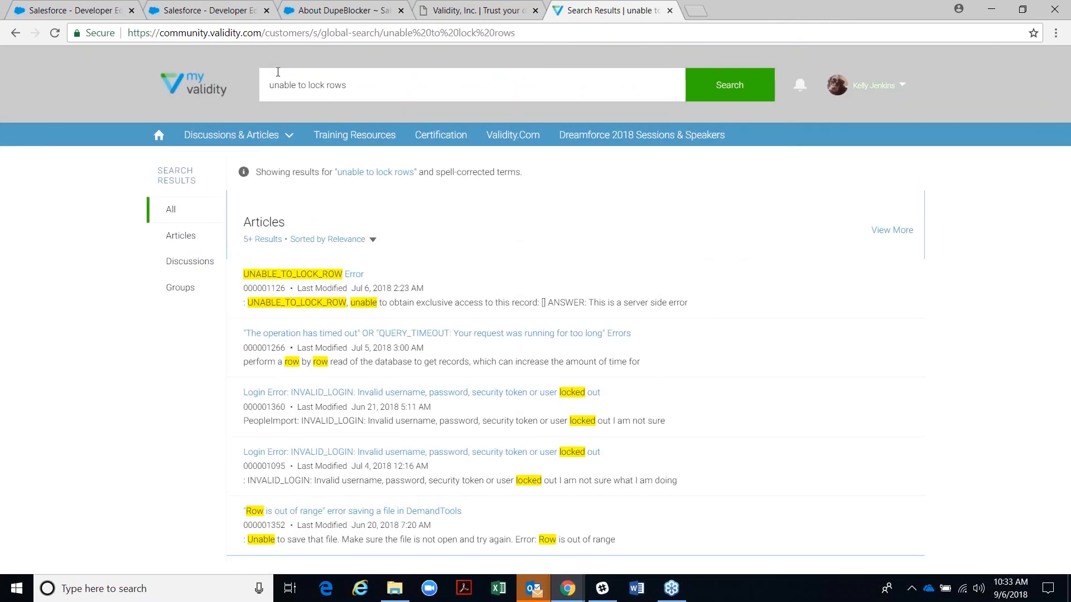
pyautogui.click(301, 274)
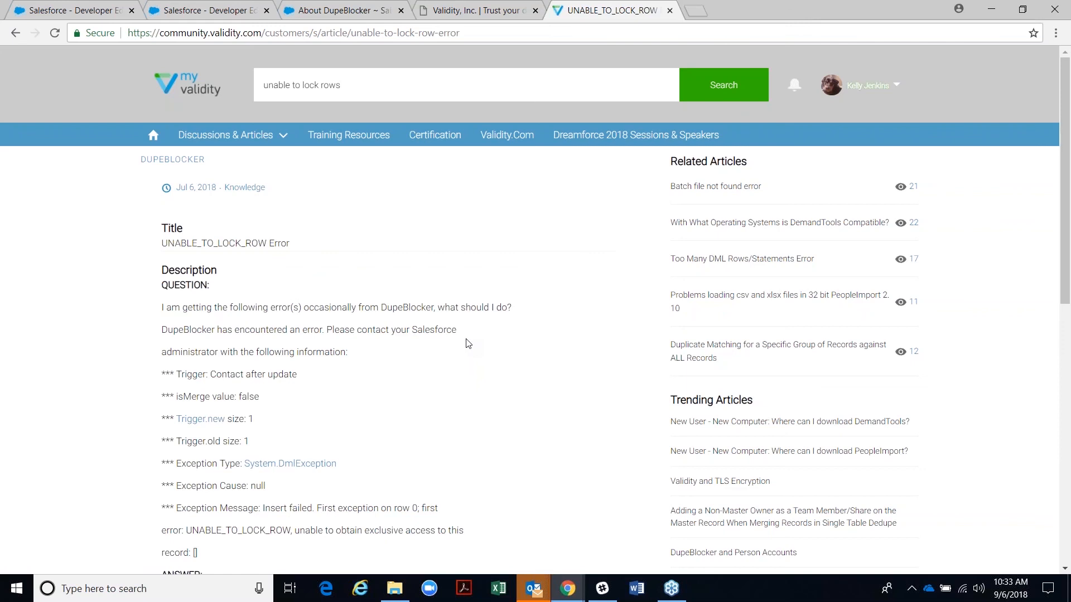
pyautogui.scroll(-3, 471, 362)
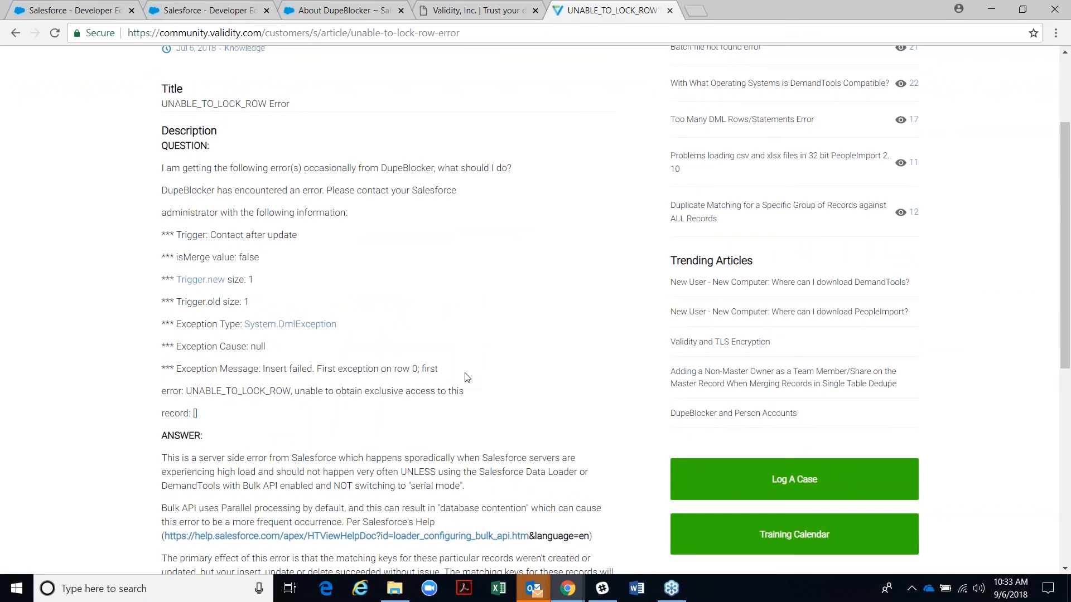
pyautogui.scroll(-6, 466, 375)
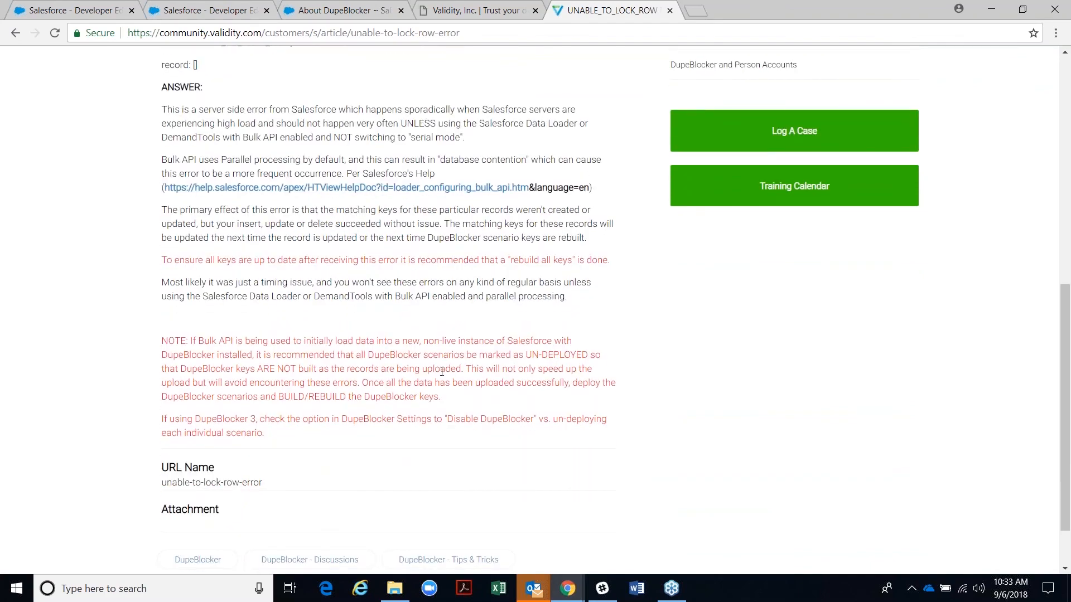
pyautogui.scroll(9, 442, 371)
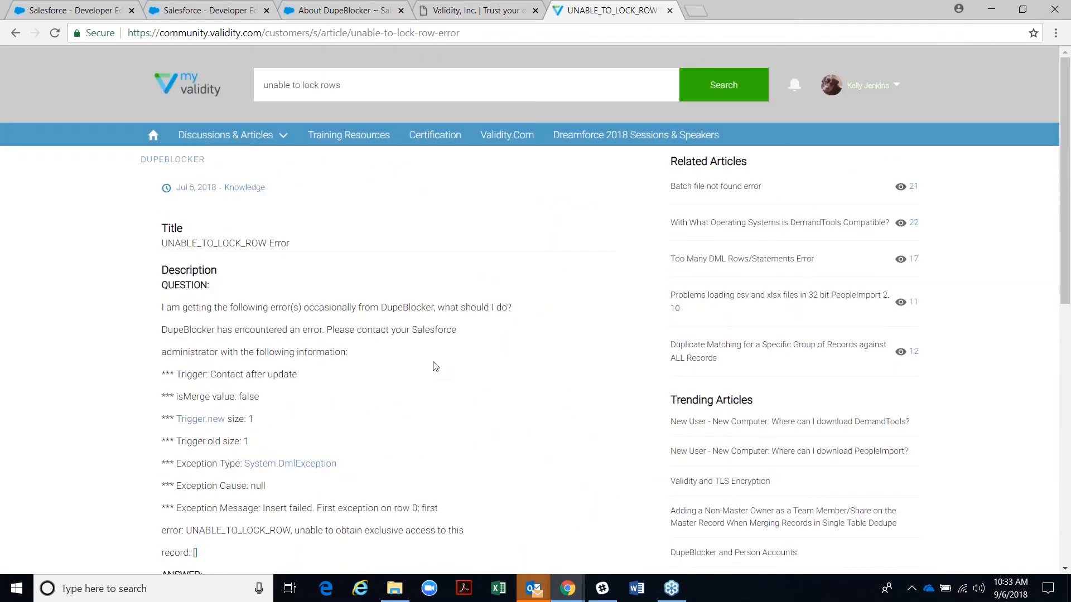